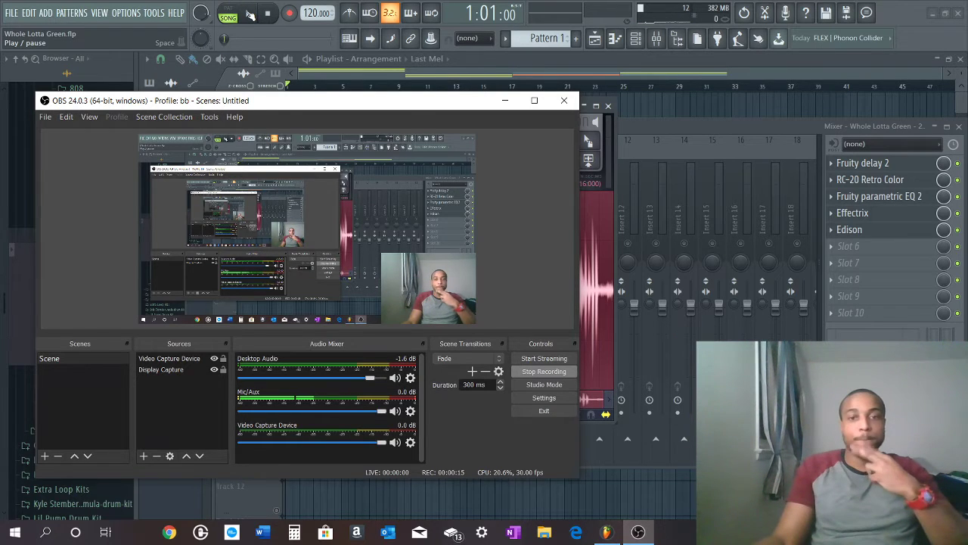
Play the song while checking the audio levels in OBS, then minimize OBS and close the plugin and mixer windows in FL Studio
{"action": "left_click", "coordinate": [249, 14]}
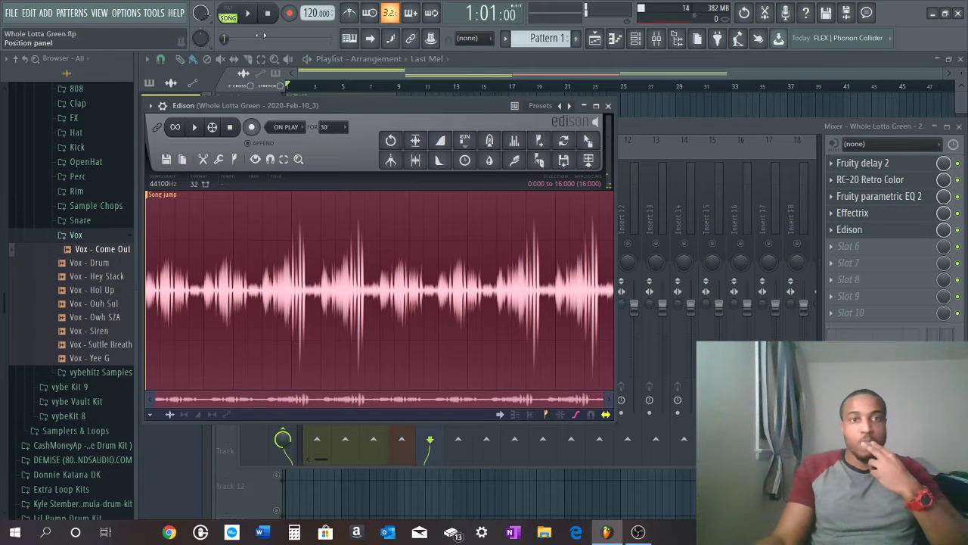
{"action": "left_click", "coordinate": [637, 533]}
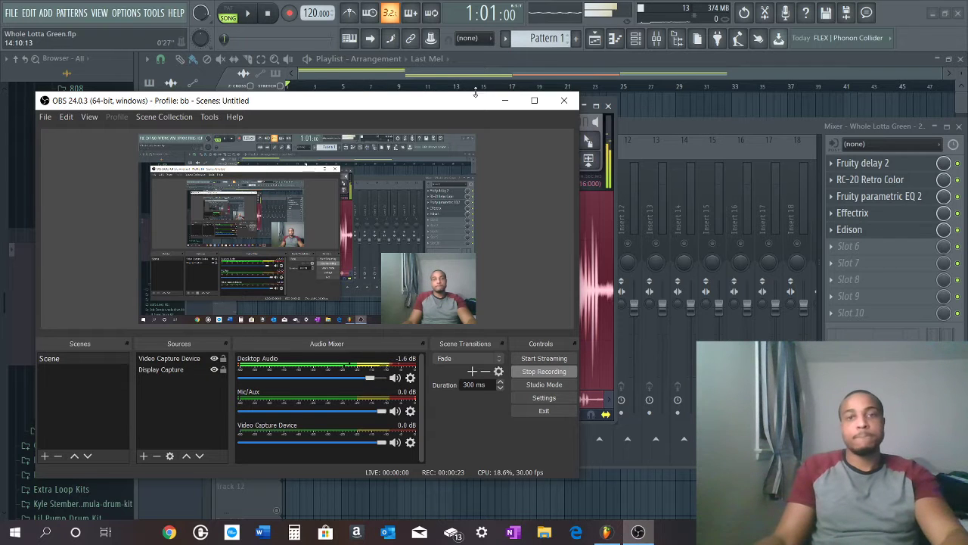
{"action": "left_click", "coordinate": [506, 100]}
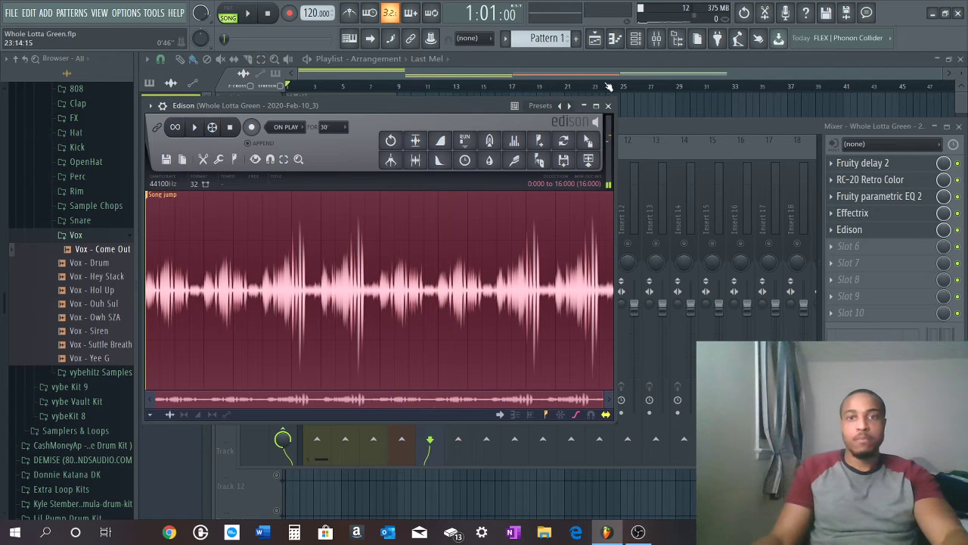
{"action": "key", "text": "F12"}
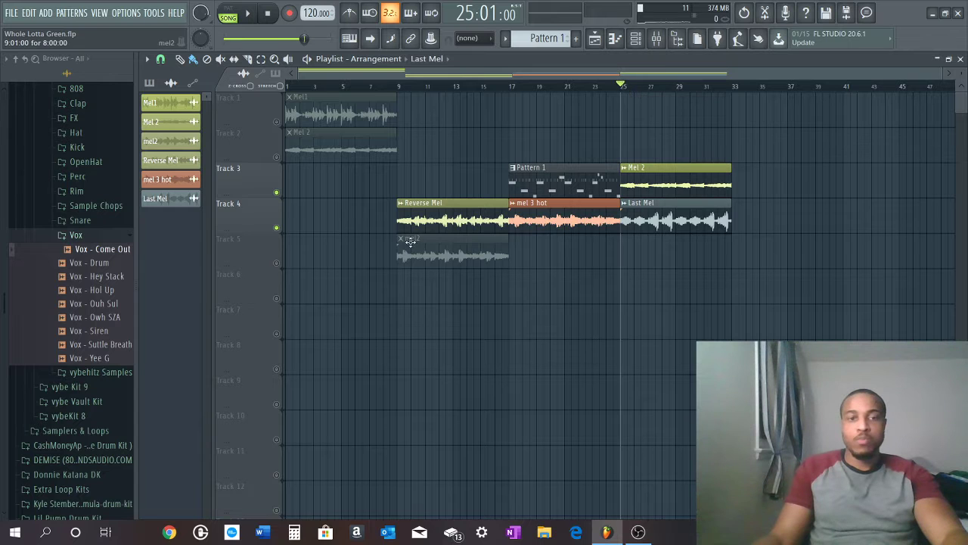
Solo Track 4 and play the Last Mel clip from bar 25
{"action": "right_click", "coordinate": [277, 228]}
{"action": "key", "text": "space"}
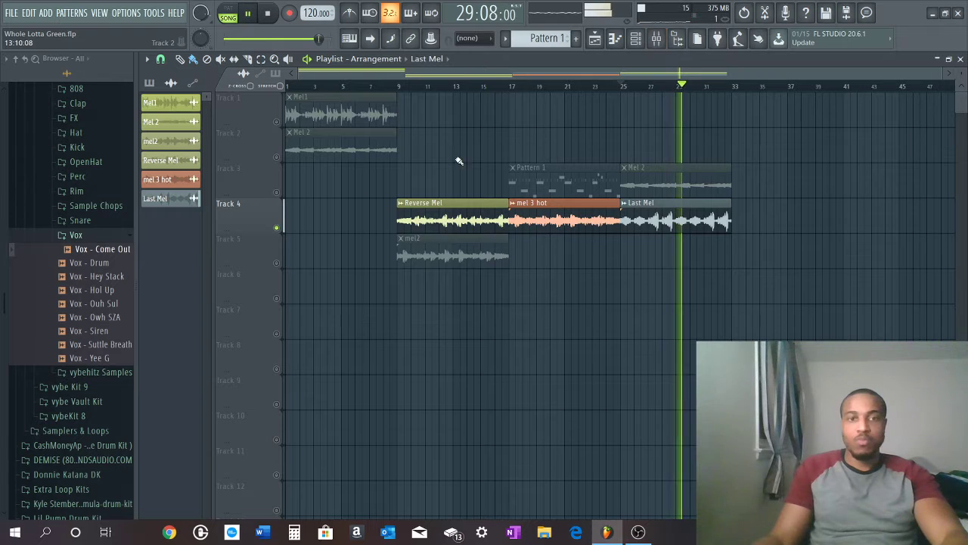
{"action": "key", "text": "space"}
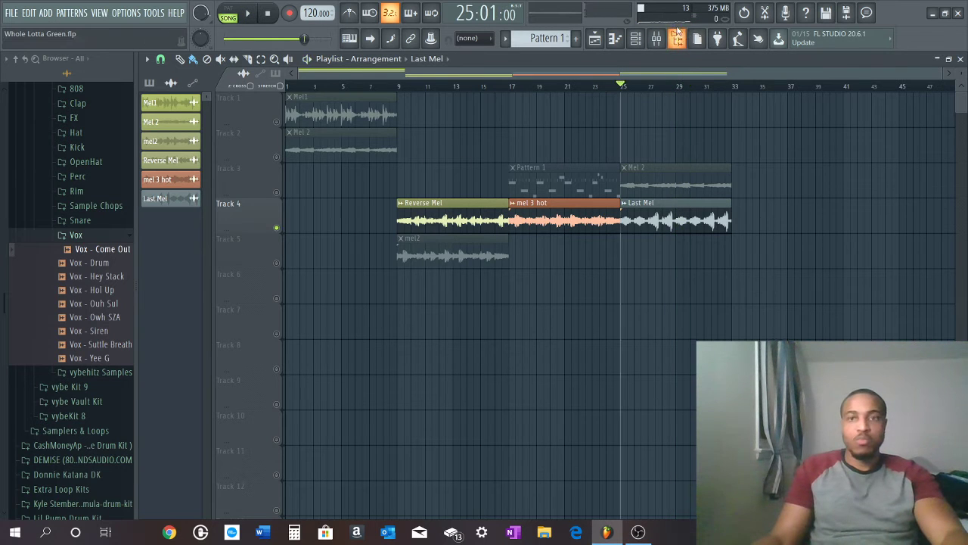
Compare Last Mel in the mixer with the insert 5 effects bypassed and with them enabled
{"action": "left_click", "coordinate": [677, 33]}
{"action": "key", "text": "space"}
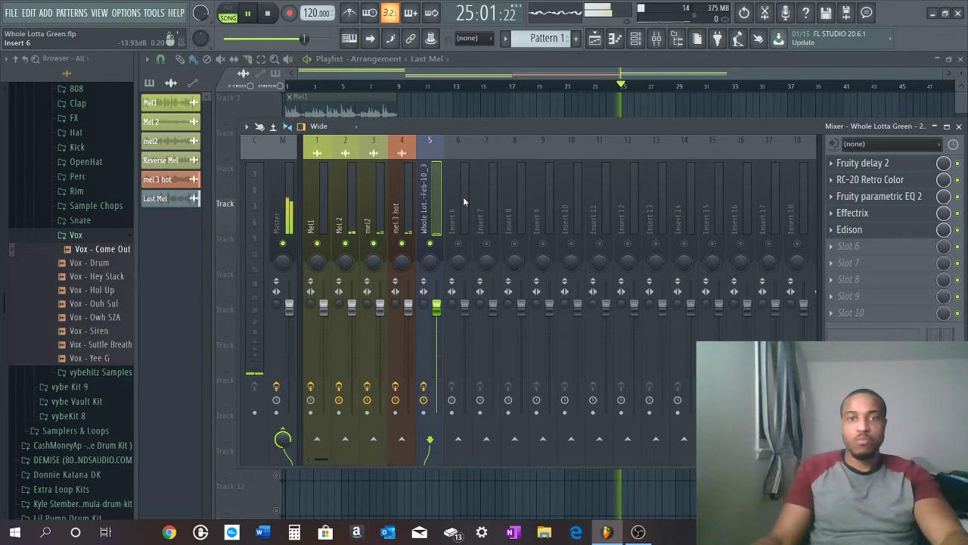
{"action": "key", "text": "space"}
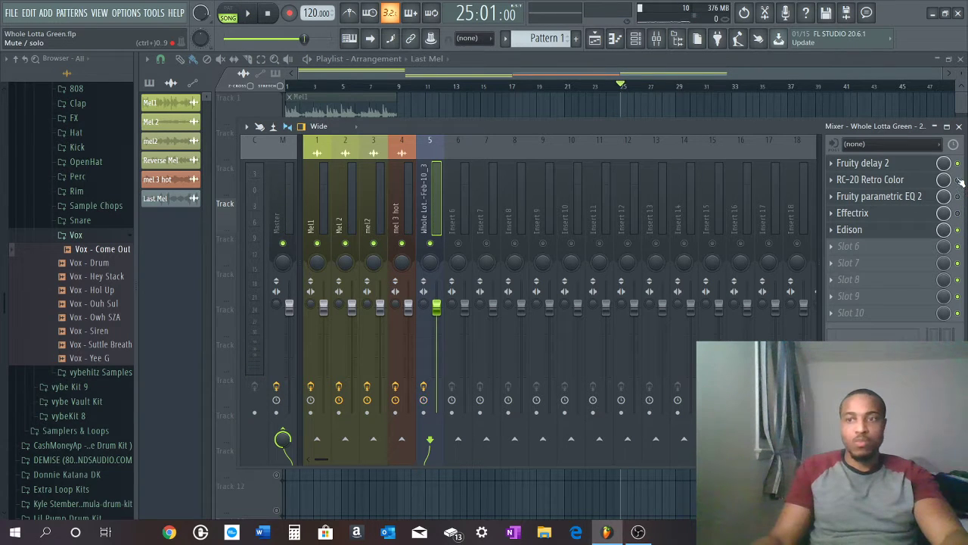
{"action": "key", "text": "space"}
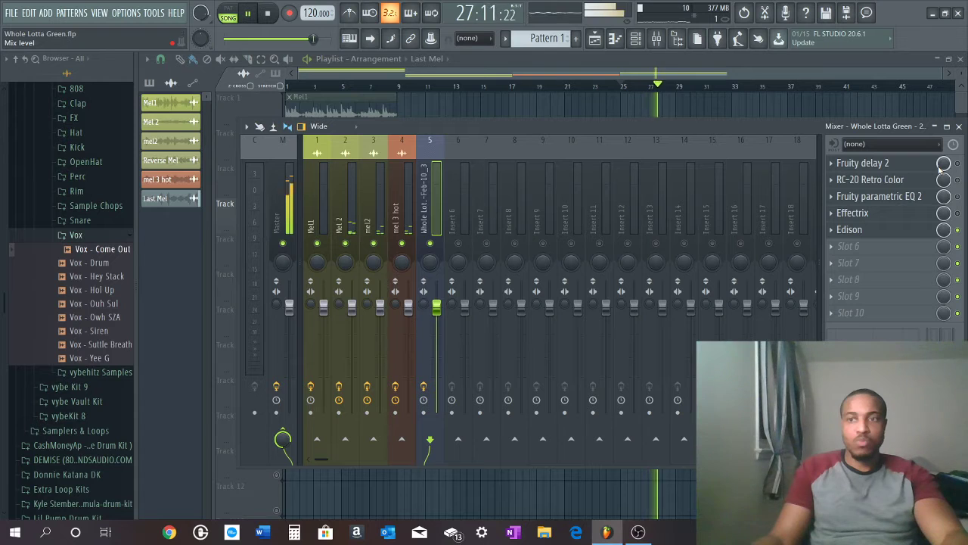
{"action": "key", "text": "space"}
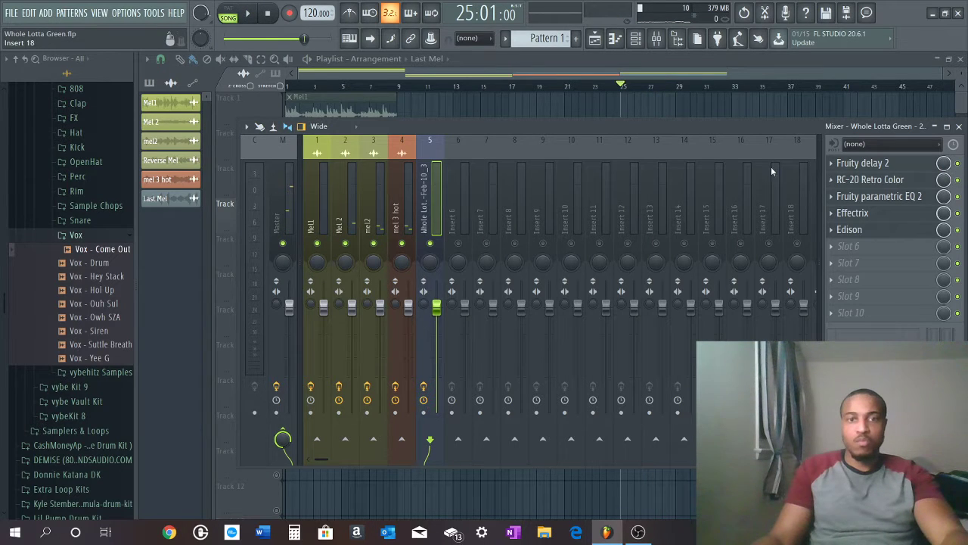
{"action": "key", "text": "space"}
{"action": "key", "text": "space"}
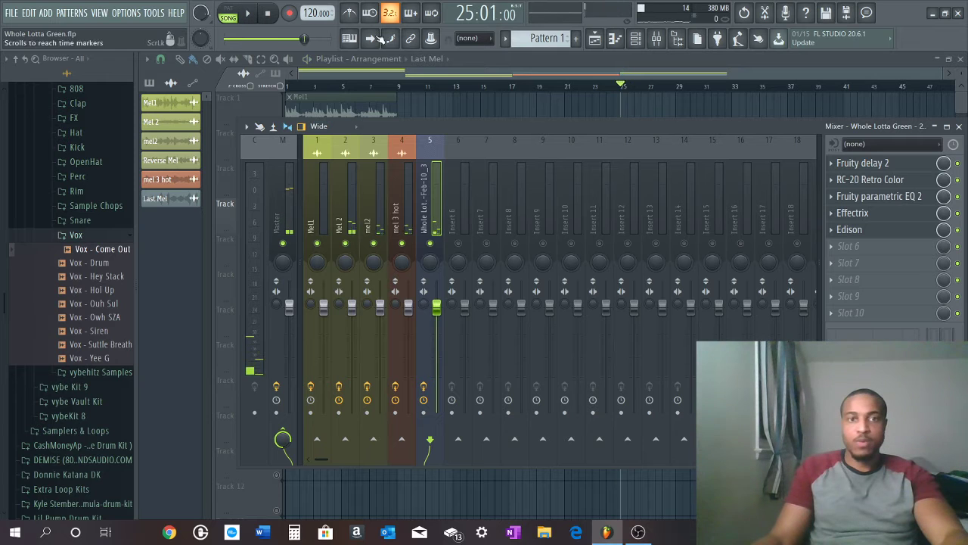
Close the mixer, delete every clip from the playlist and unsolo Track 4
{"action": "key", "text": "F9"}
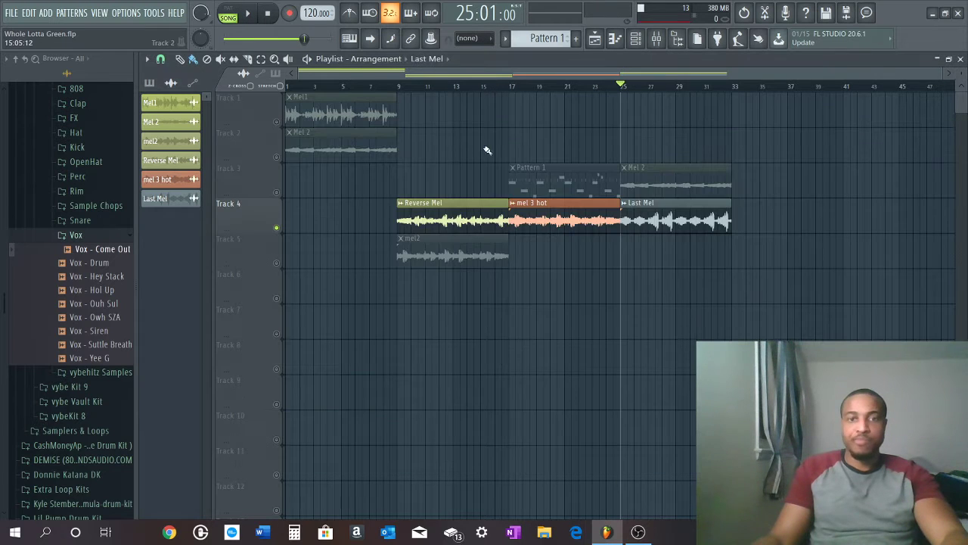
{"action": "right_click", "coordinate": [660, 222]}
{"action": "right_click", "coordinate": [673, 180]}
{"action": "right_click", "coordinate": [587, 181]}
{"action": "right_click", "coordinate": [556, 219]}
{"action": "right_click", "coordinate": [477, 221]}
{"action": "right_click", "coordinate": [447, 256]}
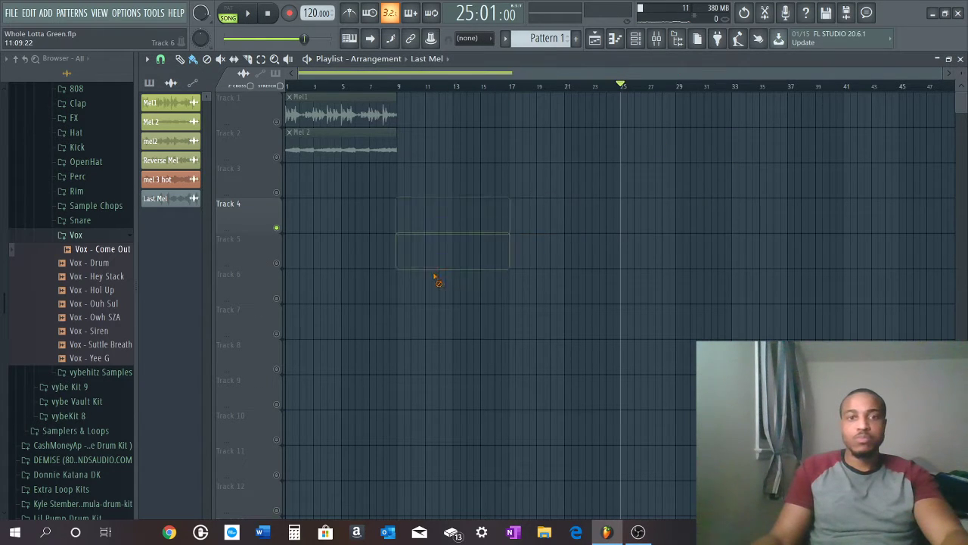
{"action": "right_click", "coordinate": [352, 148]}
{"action": "right_click", "coordinate": [329, 113]}
{"action": "right_click", "coordinate": [277, 228]}
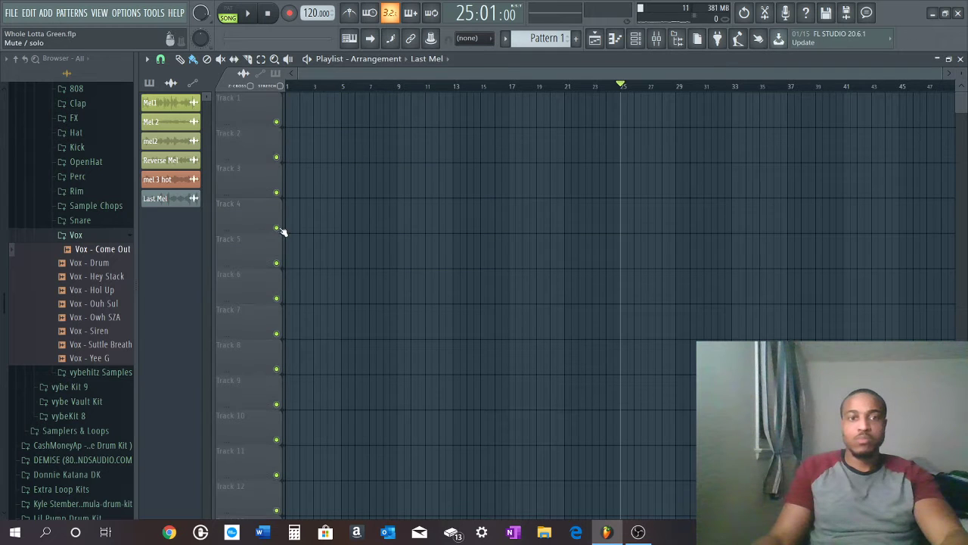
Place all six audio clips stacked at bar 1 on Tracks 1 to 6 and return the playhead to the start
{"action": "left_click", "coordinate": [184, 200], "text": "shift"}
{"action": "left_click_drag", "start_coordinate": [184, 200], "coordinate": [288, 101]}
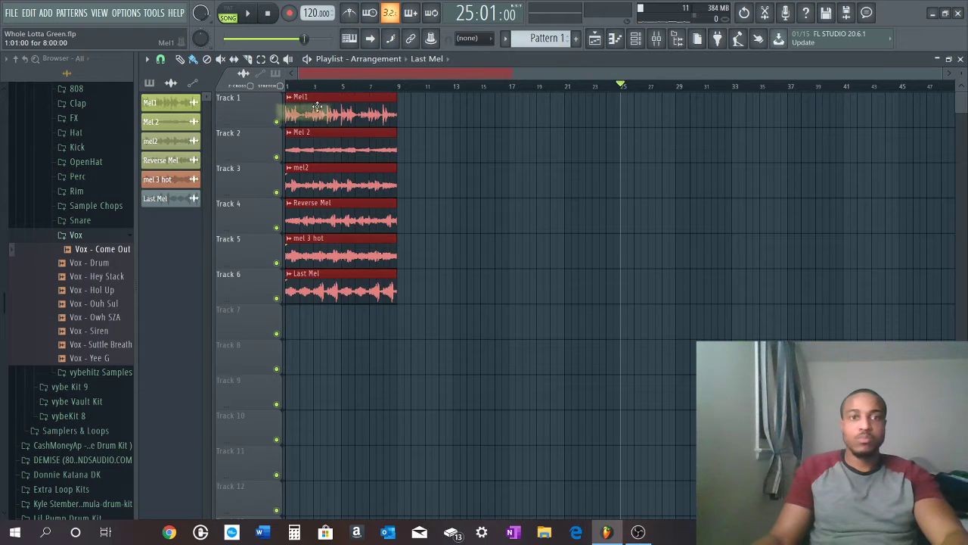
{"action": "left_click", "coordinate": [270, 13]}
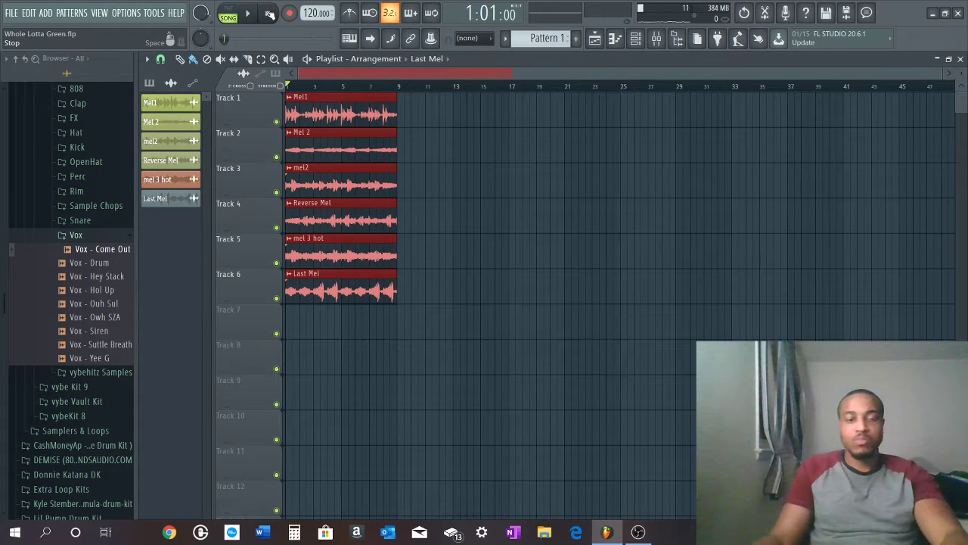
Solo Track 1, play the Mel1 clip and inspect the channel rack and mixer during playback
{"action": "left_click", "coordinate": [257, 111]}
{"action": "right_click", "coordinate": [276, 122]}
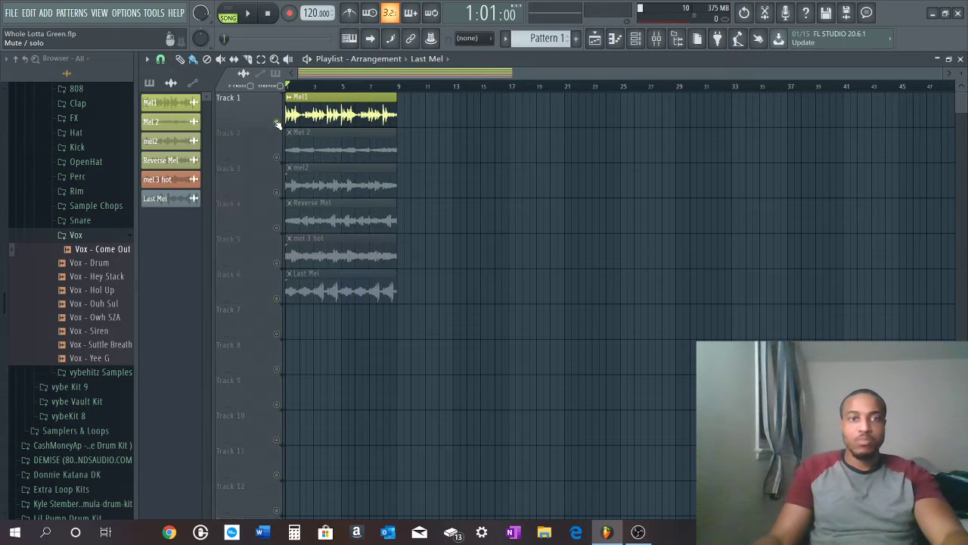
{"action": "left_click", "coordinate": [245, 23]}
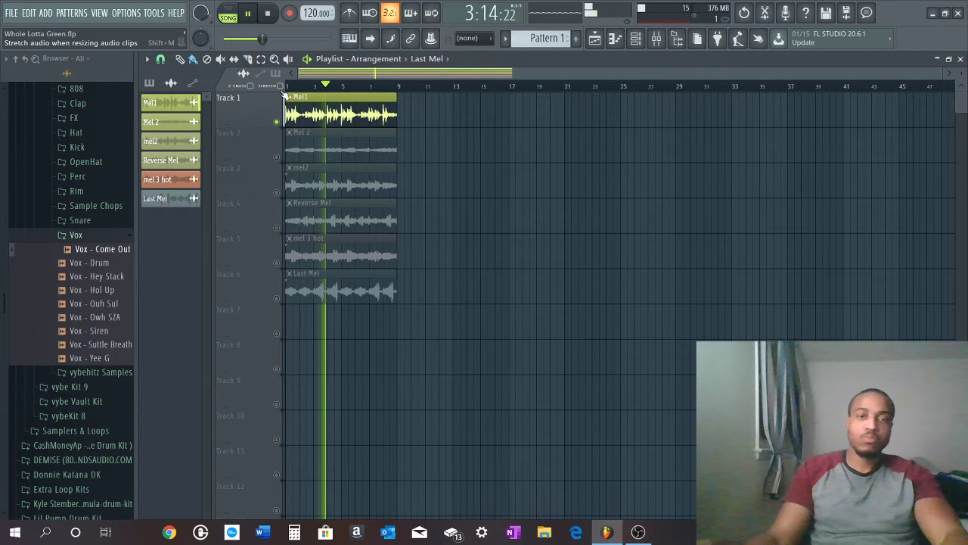
{"action": "left_click", "coordinate": [637, 43]}
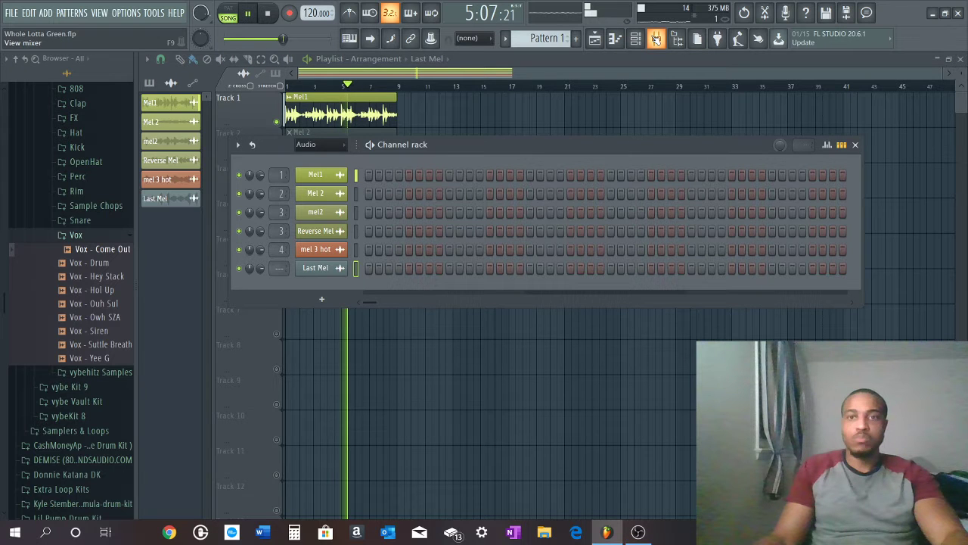
{"action": "left_click", "coordinate": [655, 39]}
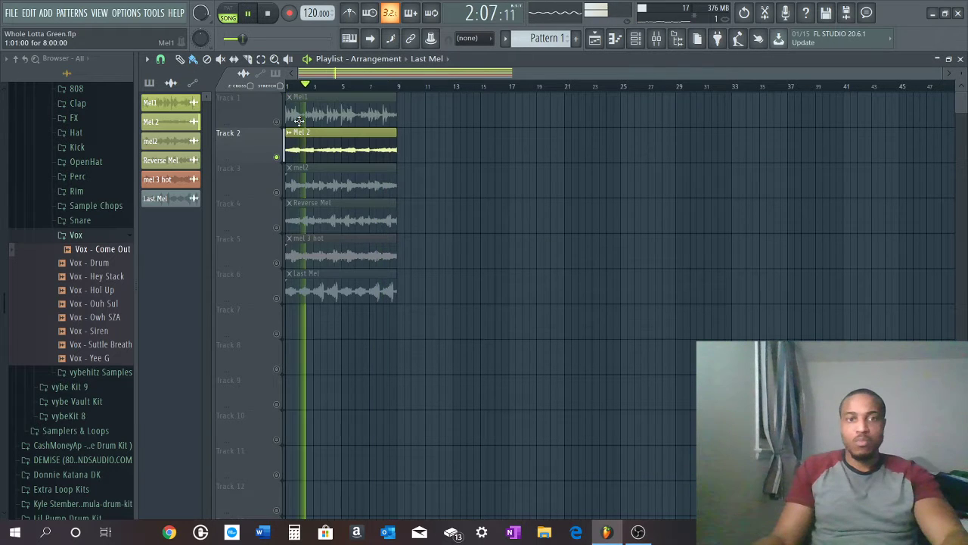
Open the Mel 2 clip's settings, audition it alone, and unmute Track 1 to hear it together with Mel1
{"action": "key", "text": "space"}
{"action": "double_click", "coordinate": [325, 152]}
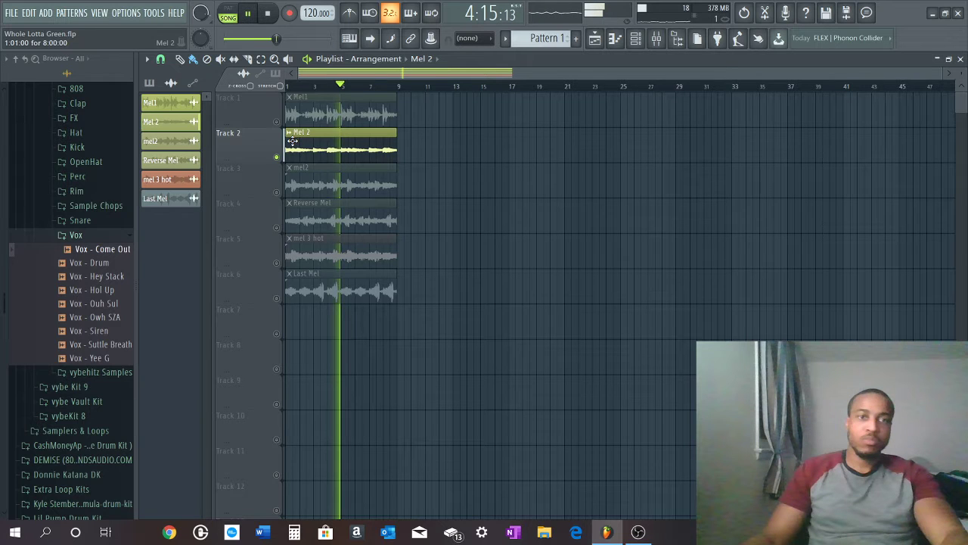
{"action": "left_click", "coordinate": [276, 121]}
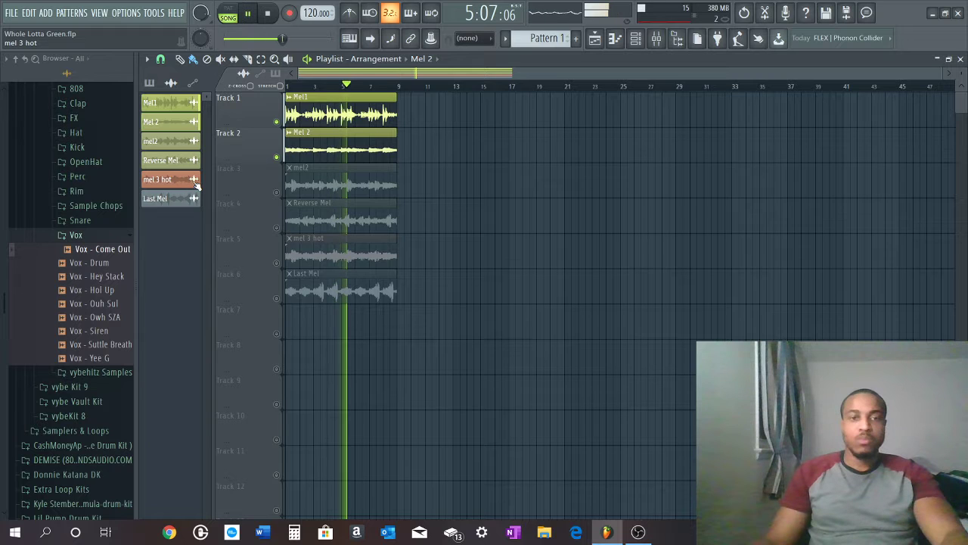
{"action": "key", "text": "space"}
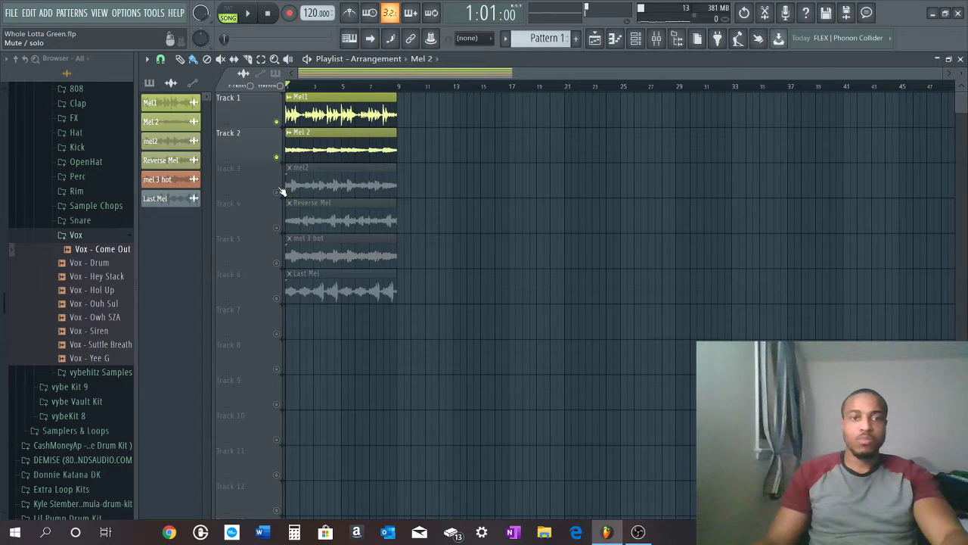
Solo Track 3 and audition the mel2 clip from the start
{"action": "right_click", "coordinate": [277, 191]}
{"action": "key", "text": "space"}
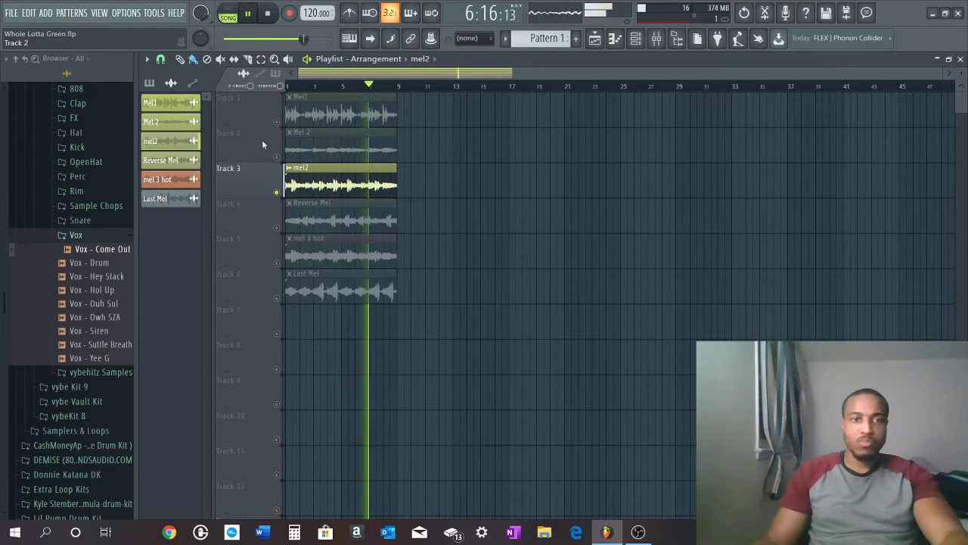
{"action": "key", "text": "space"}
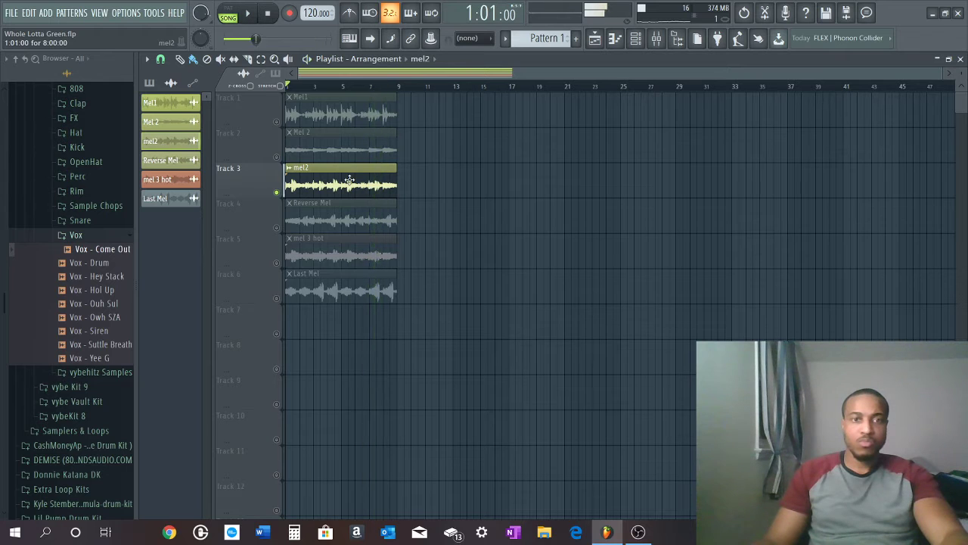
Delete the mel2 clip from Track 3 and remove its audio clip from the project
{"action": "right_click", "coordinate": [349, 182]}
{"action": "right_click", "coordinate": [177, 139]}
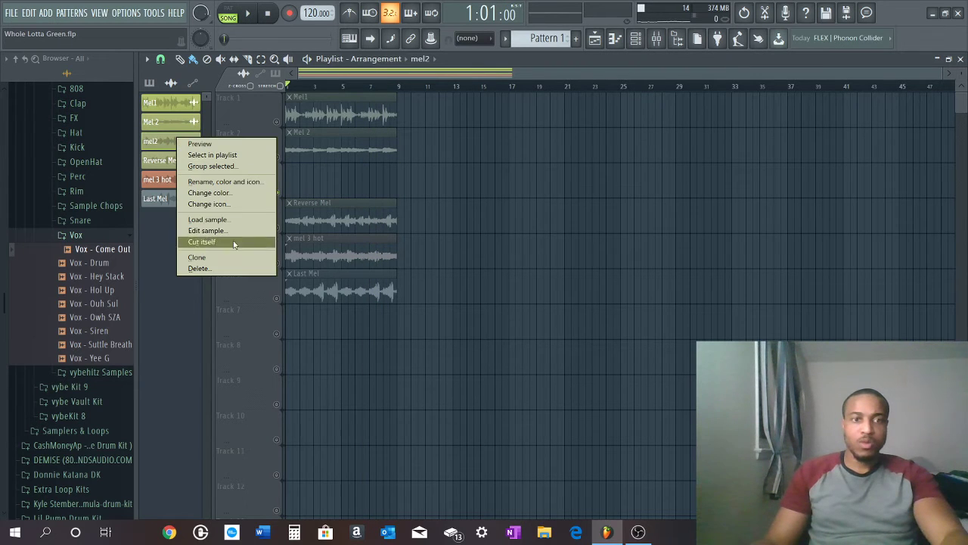
{"action": "left_click", "coordinate": [199, 269]}
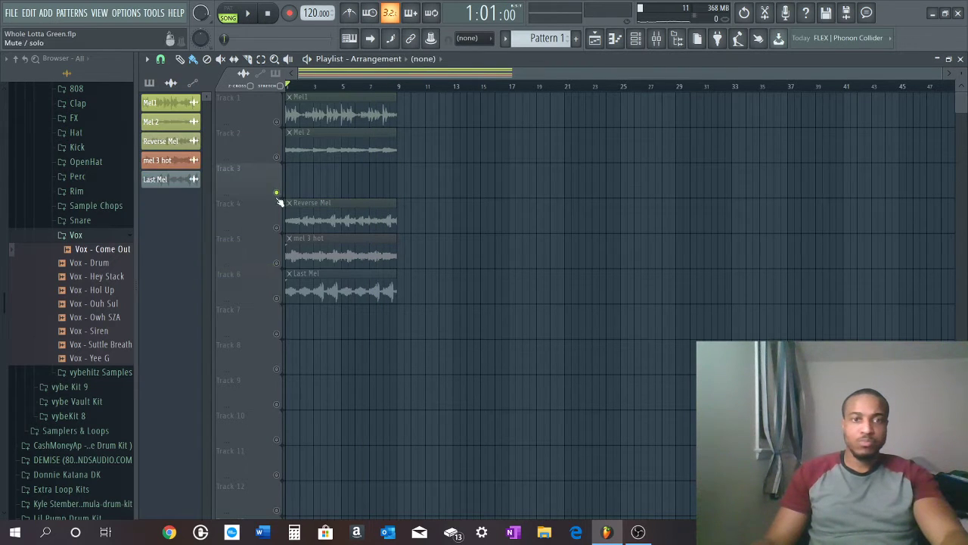
Solo Track 4, audition the Reverse Mel clip and view its sample settings
{"action": "right_click", "coordinate": [276, 227]}
{"action": "key", "text": "space"}
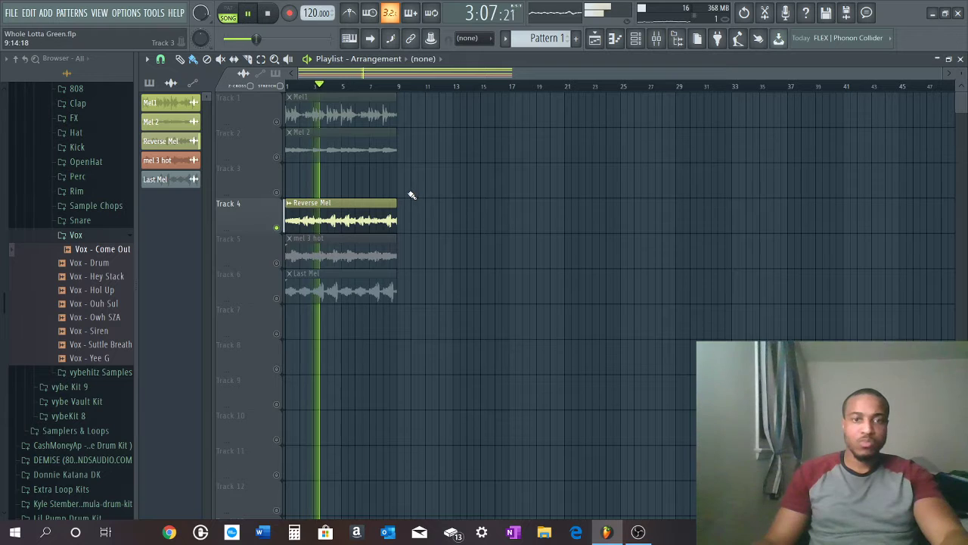
{"action": "double_click", "coordinate": [323, 217]}
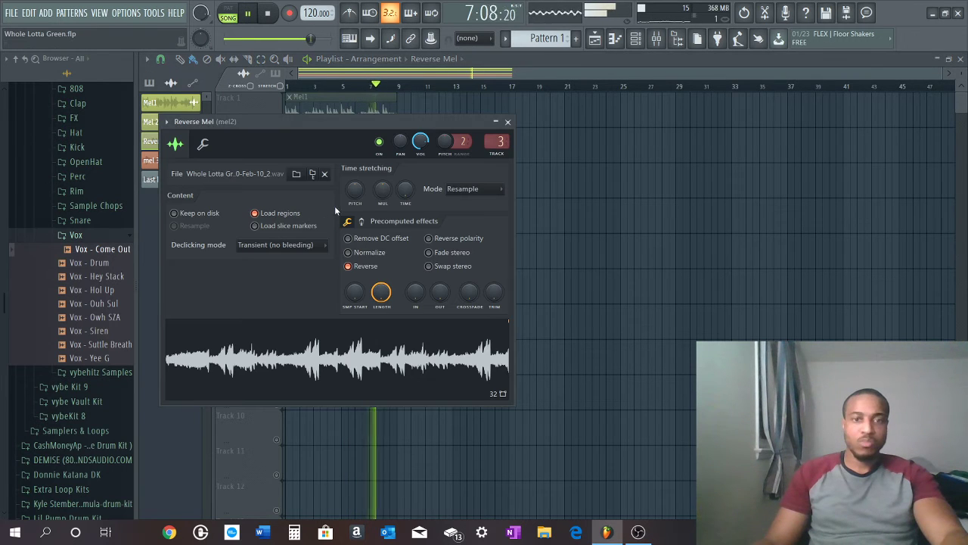
{"action": "left_click", "coordinate": [507, 121]}
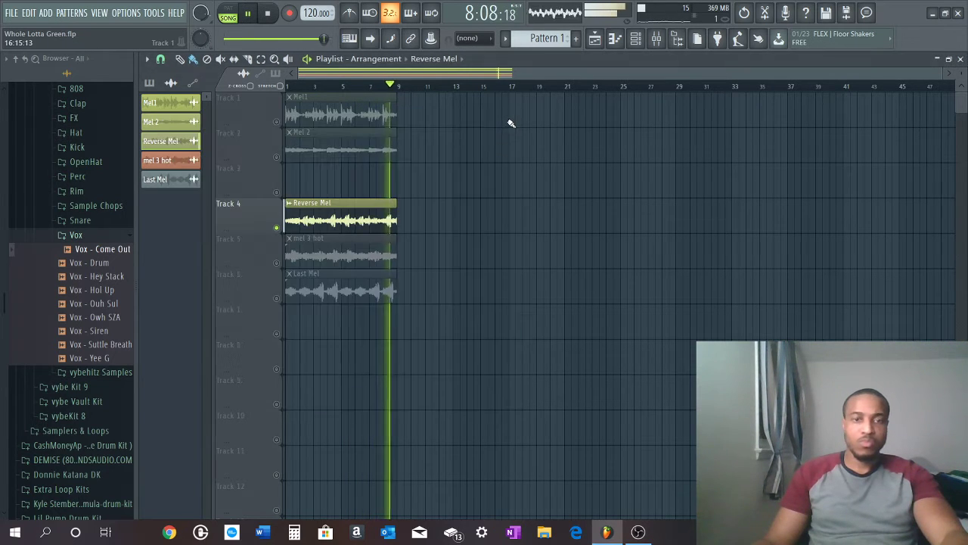
{"action": "key", "text": "space"}
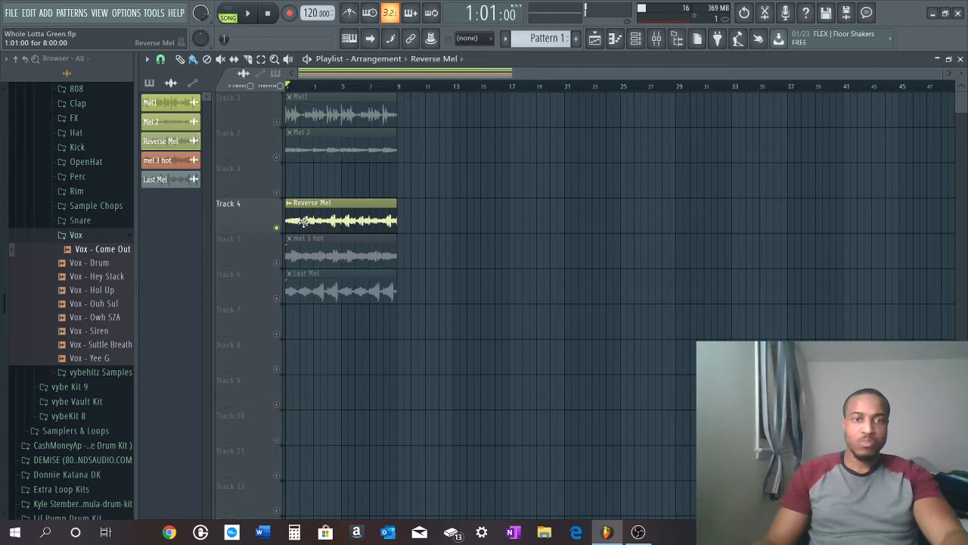
Move the Reverse Mel clip up to Track 3 at bar 1 and make all tracks audible again
{"action": "left_click_drag", "start_coordinate": [304, 221], "coordinate": [315, 187]}
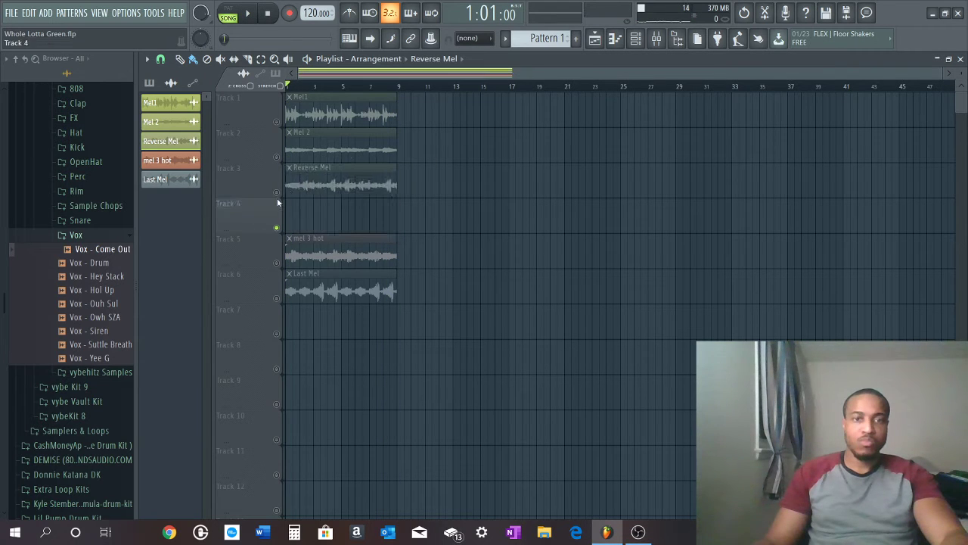
{"action": "right_click", "coordinate": [278, 193]}
{"action": "right_click", "coordinate": [278, 193]}
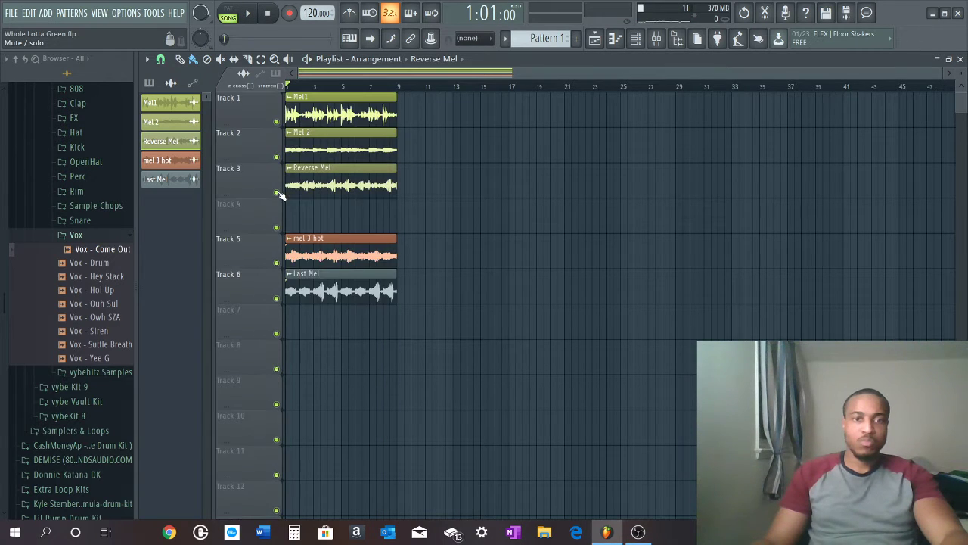
Mute Tracks 5 and 6 and play Mel1, Mel 2 and Reverse Mel together
{"action": "right_click", "coordinate": [272, 262]}
{"action": "left_click", "coordinate": [260, 250]}
{"action": "left_click", "coordinate": [276, 264]}
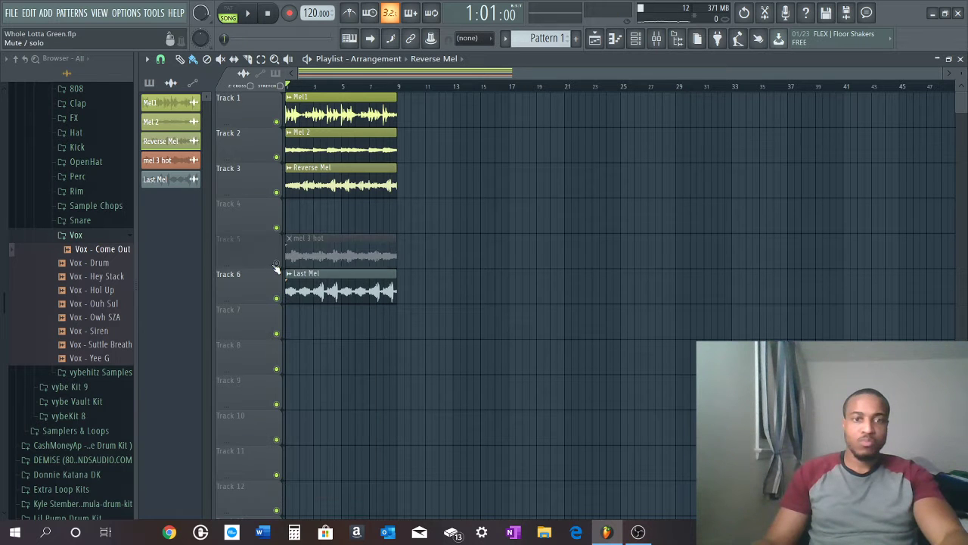
{"action": "left_click", "coordinate": [276, 299]}
{"action": "key", "text": "space"}
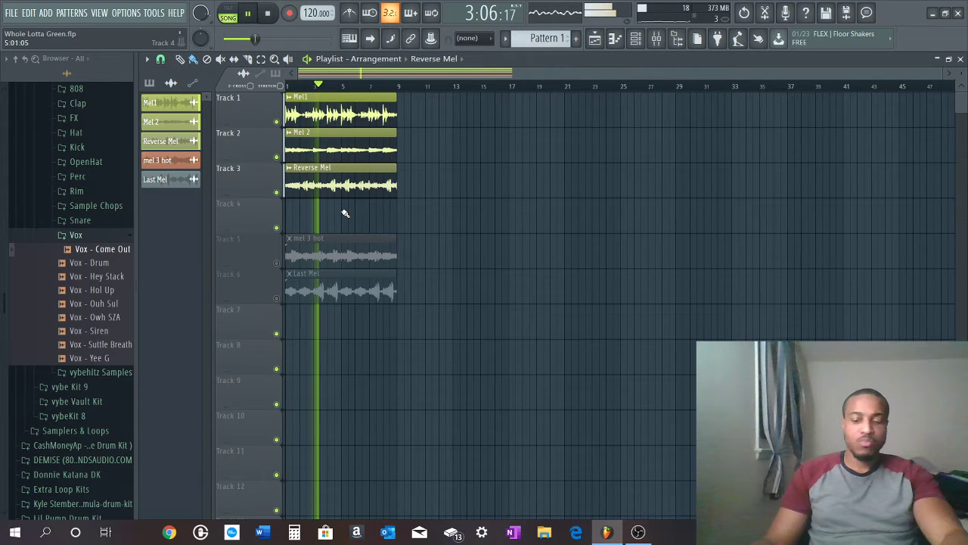
Stop playback, make all tracks audible again, and solo Track 5 to audition the mel 3 hot clip
{"action": "key", "text": "space"}
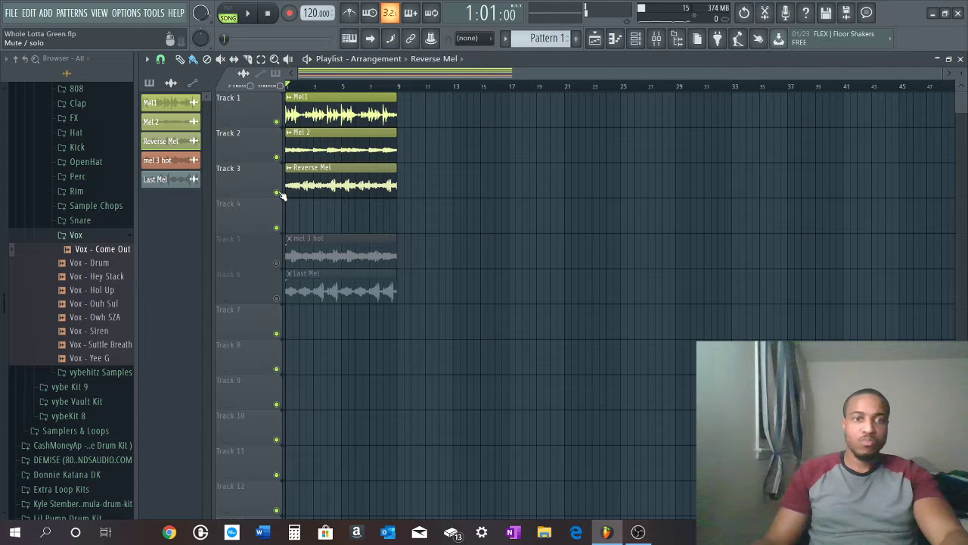
{"action": "right_click", "coordinate": [276, 193]}
{"action": "right_click", "coordinate": [278, 194]}
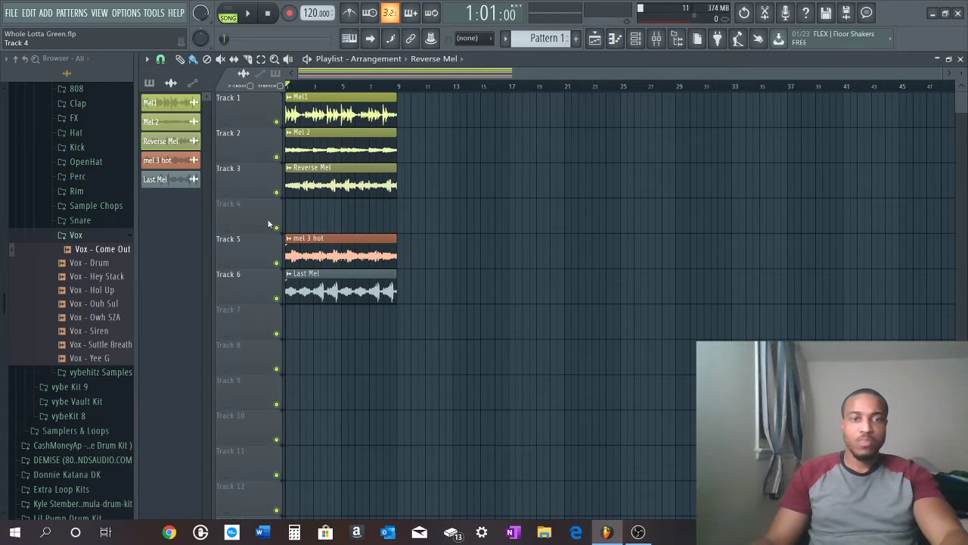
{"action": "right_click", "coordinate": [278, 262]}
{"action": "key", "text": "space"}
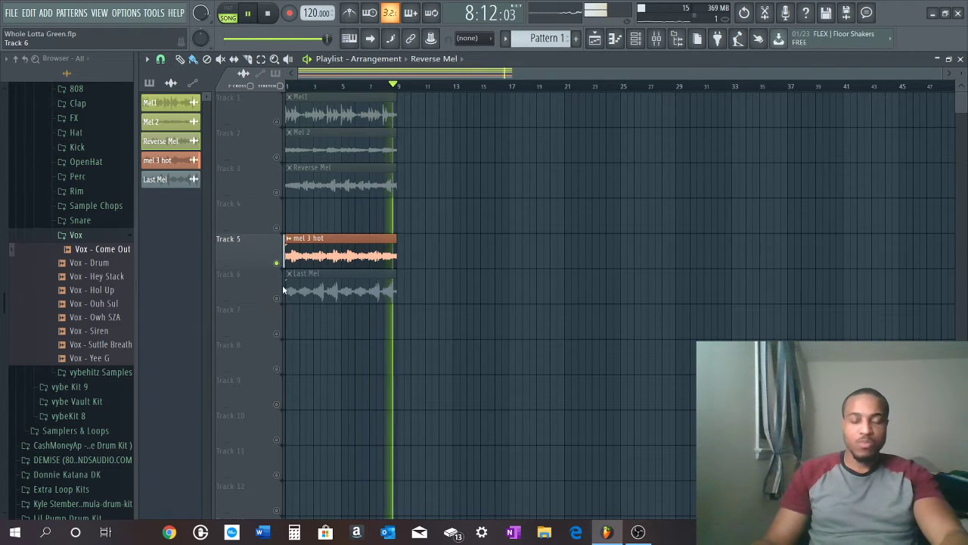
{"action": "key", "text": "space"}
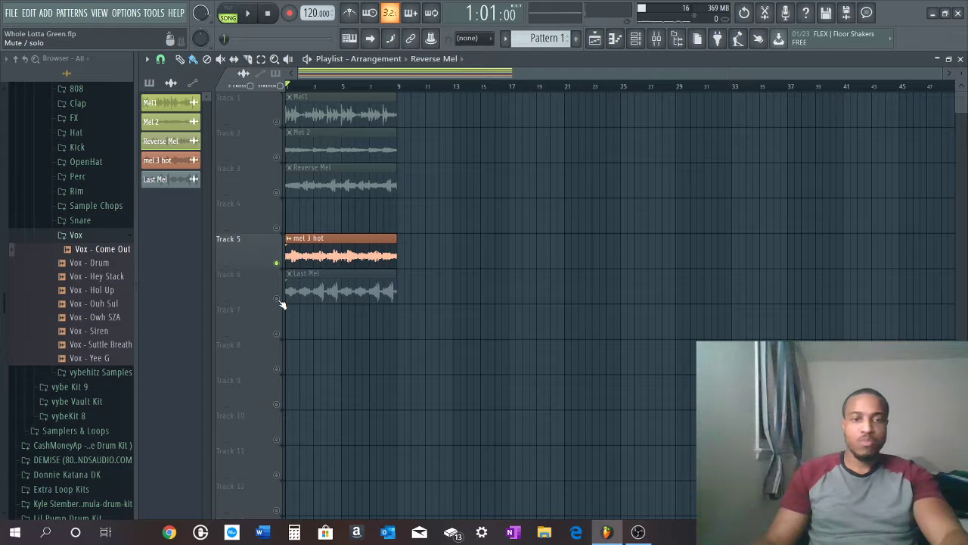
Solo Track 6 and audition the Last Mel clip
{"action": "right_click", "coordinate": [279, 299]}
{"action": "key", "text": "space"}
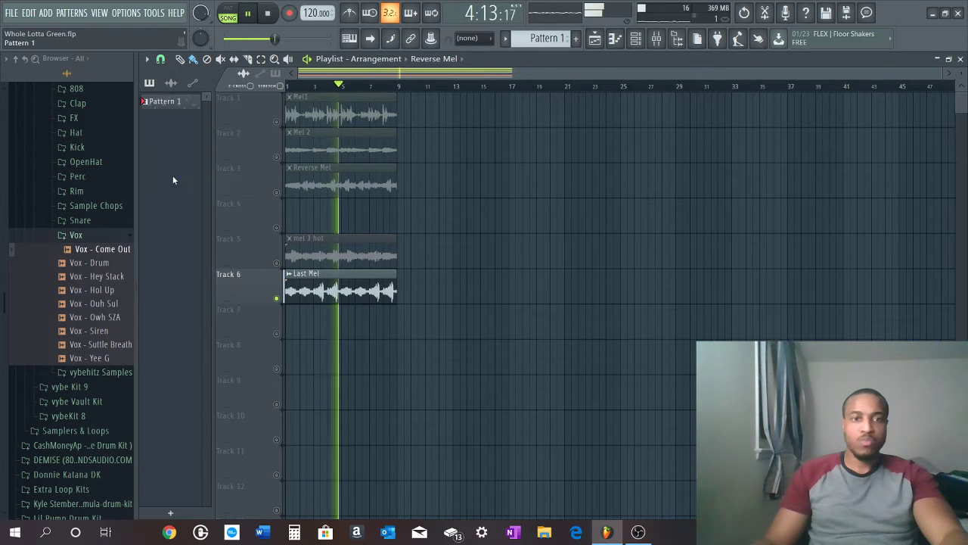
Place Pattern 1 on Track 7 at bar 1, play it with Last Mel, and delete the pattern clip again
{"action": "left_click", "coordinate": [161, 103]}
{"action": "key", "text": "space"}
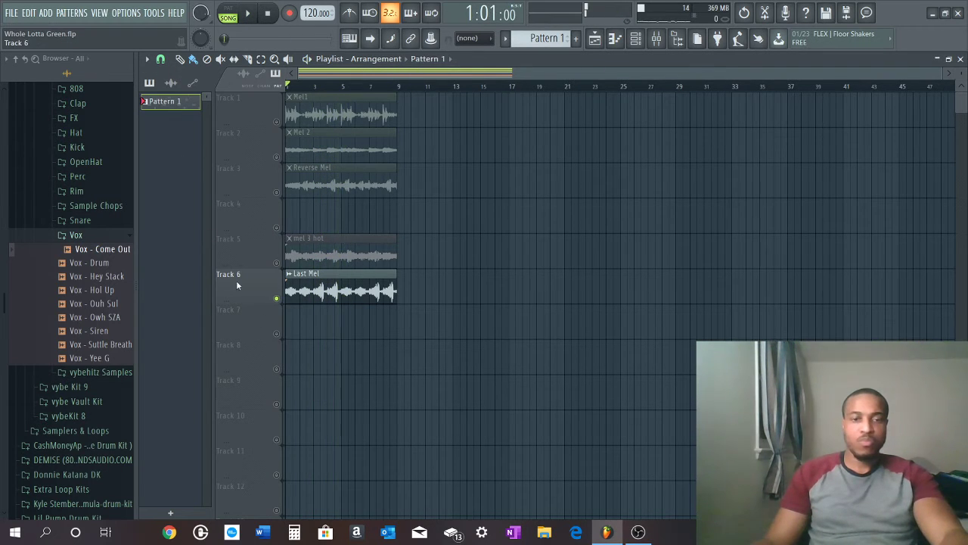
{"action": "left_click", "coordinate": [292, 319]}
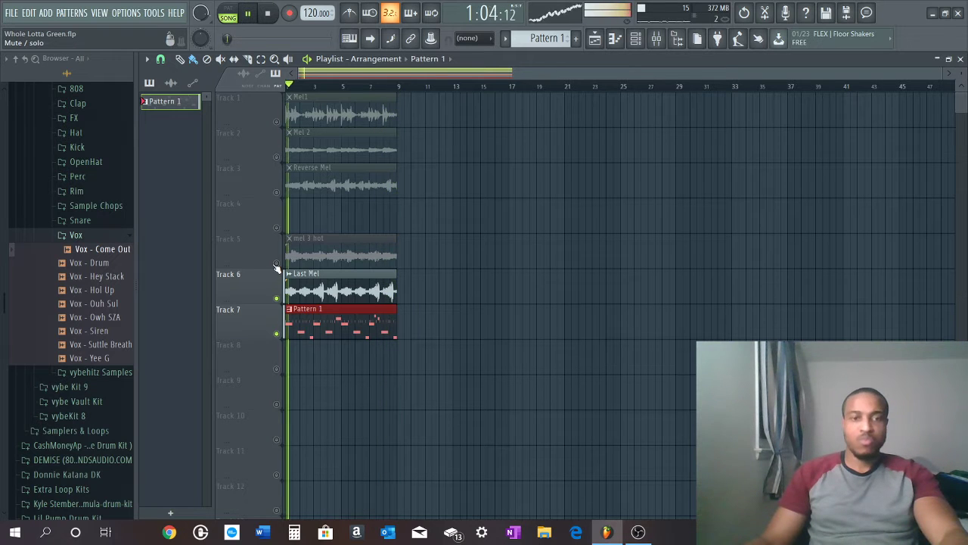
{"action": "key", "text": "space"}
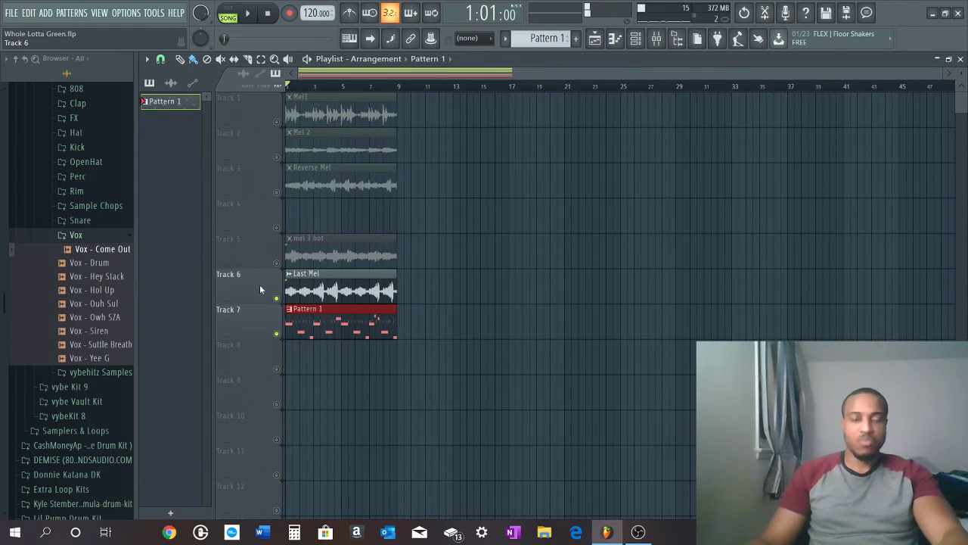
{"action": "right_click", "coordinate": [310, 325]}
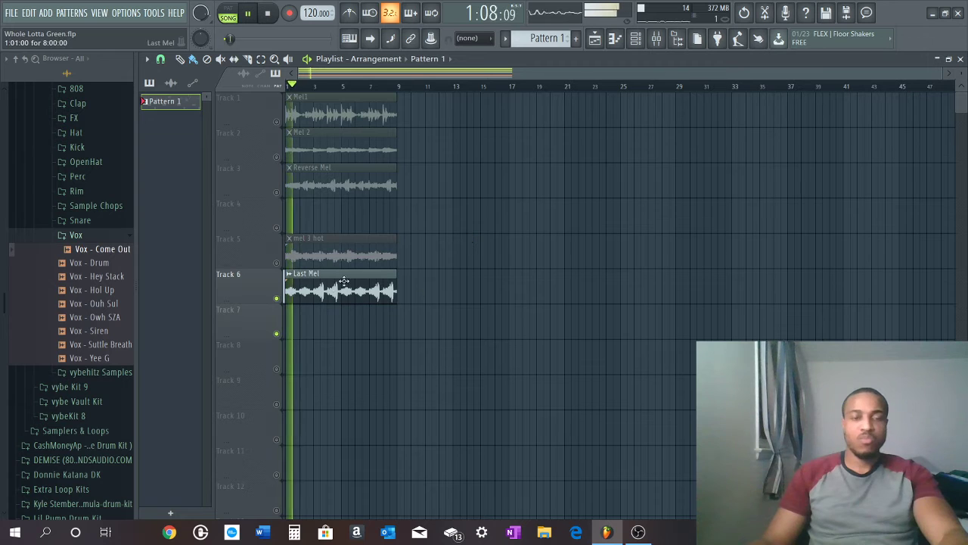
{"action": "left_click", "coordinate": [171, 83]}
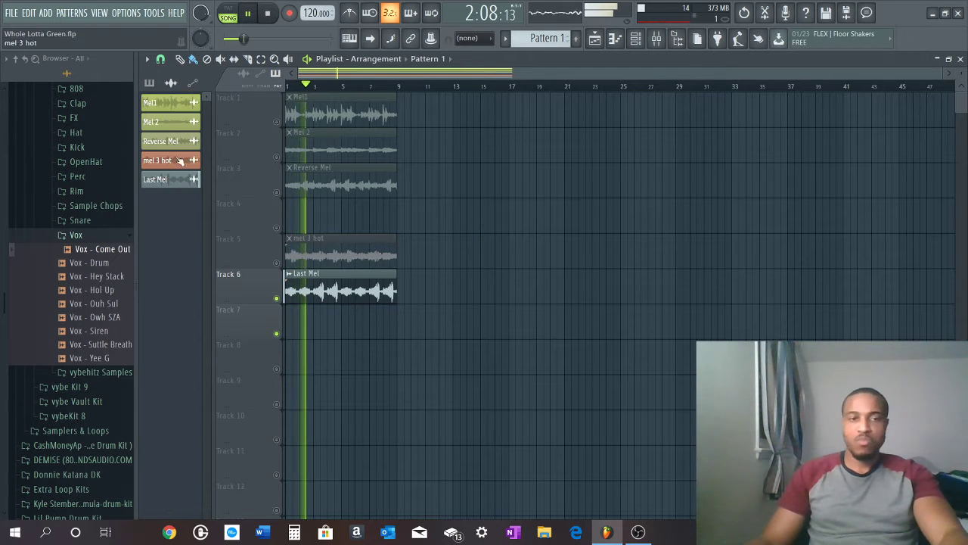
Solo Tracks 5, 3 and 6 in turn to compare mel 3 hot, Reverse Mel and Last Mel
{"action": "key", "text": "space"}
{"action": "left_click", "coordinate": [285, 263]}
{"action": "key", "text": "space"}
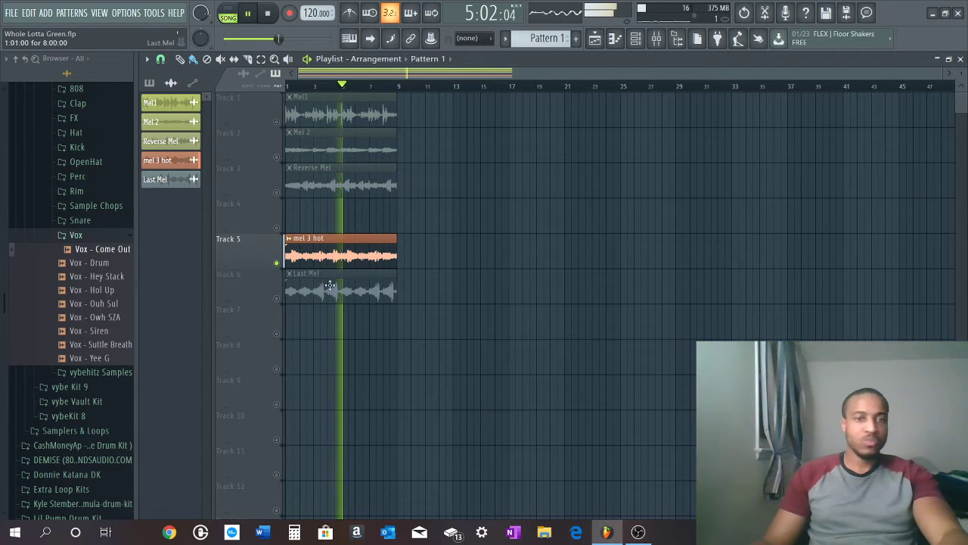
{"action": "right_click", "coordinate": [277, 193]}
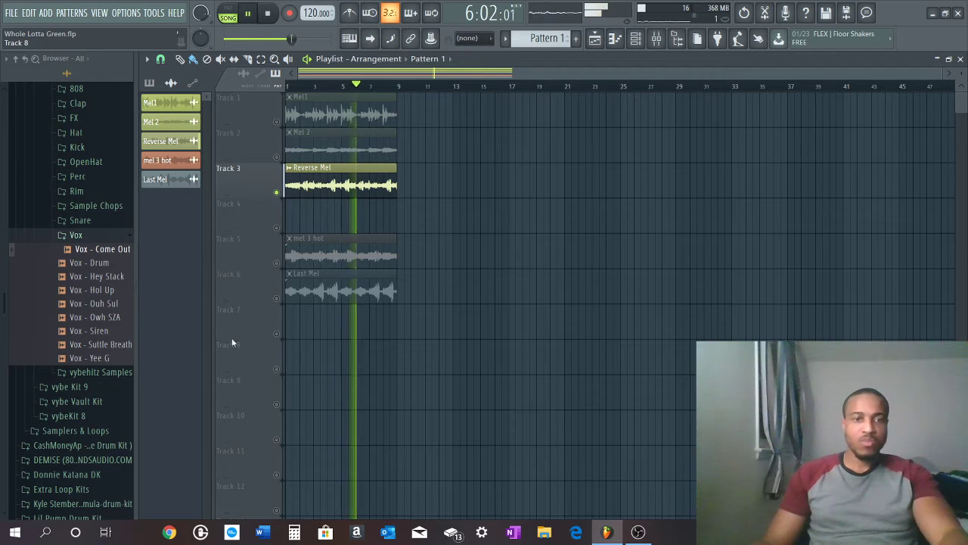
{"action": "right_click", "coordinate": [277, 299]}
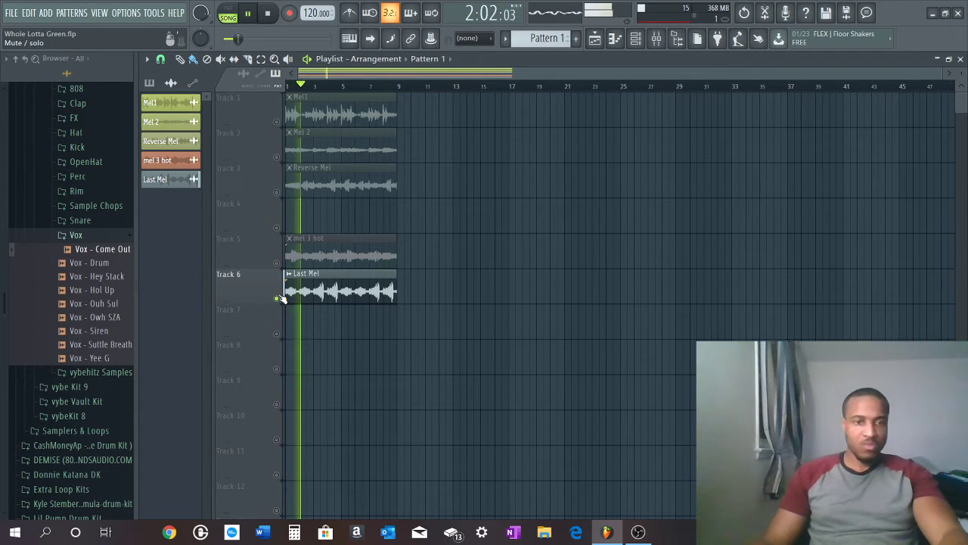
{"action": "key", "text": "space"}
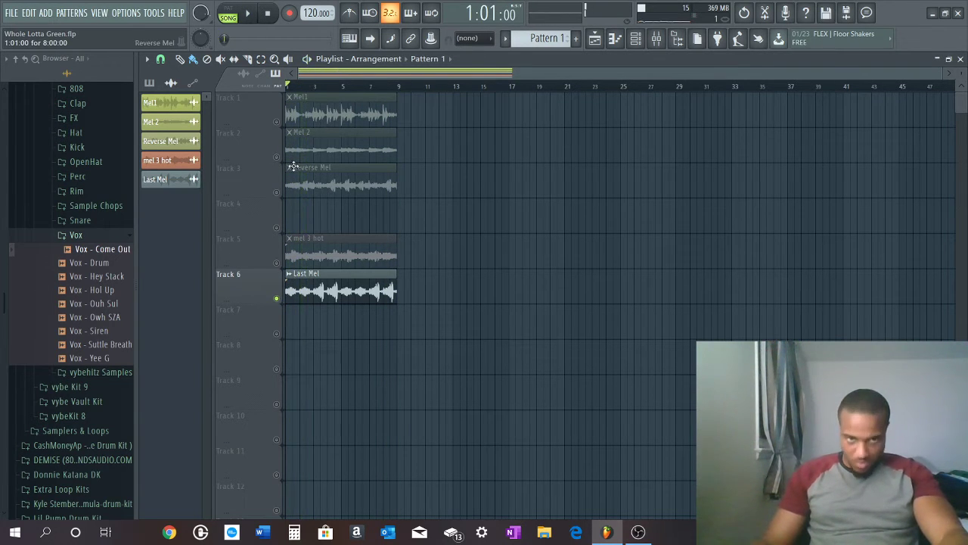
Solo Track 1 and play Mel1 while viewing the effects on its mixer insert
{"action": "right_click", "coordinate": [277, 121]}
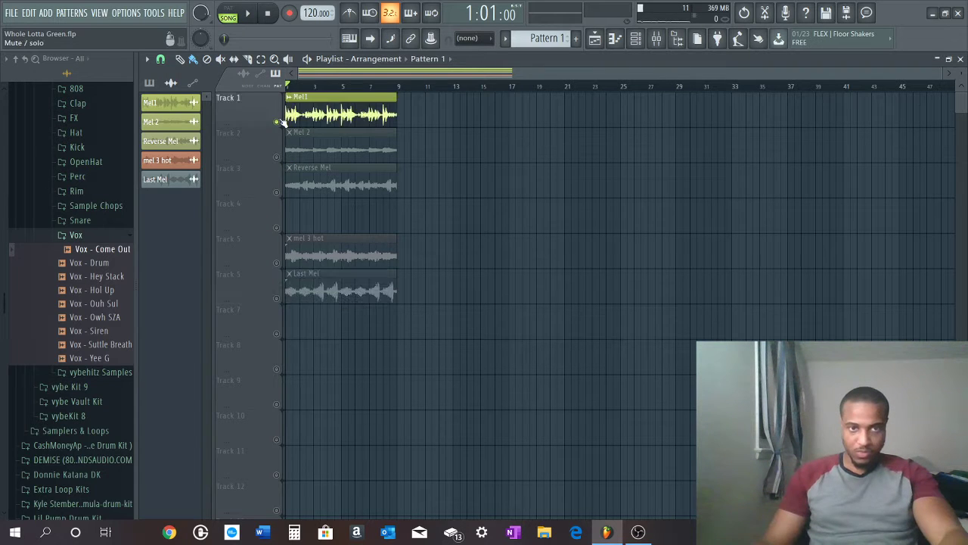
{"action": "left_click", "coordinate": [668, 46]}
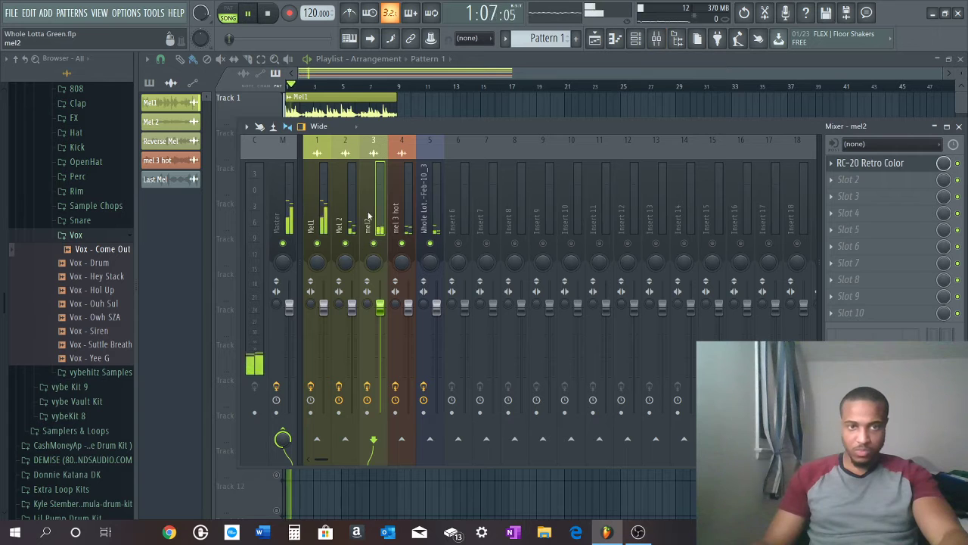
{"action": "left_click", "coordinate": [320, 224]}
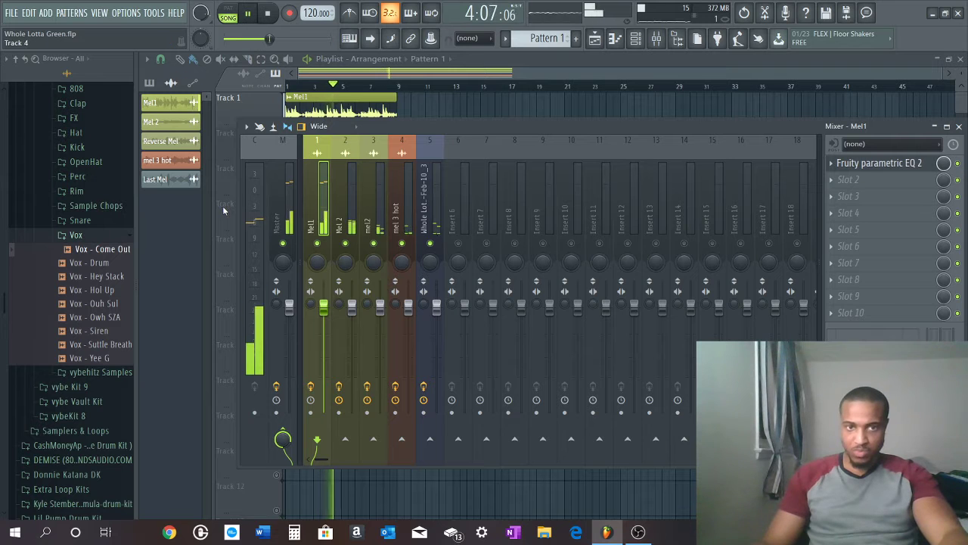
{"action": "left_click_drag", "start_coordinate": [269, 38], "coordinate": [282, 38]}
{"action": "left_click", "coordinate": [452, 74]}
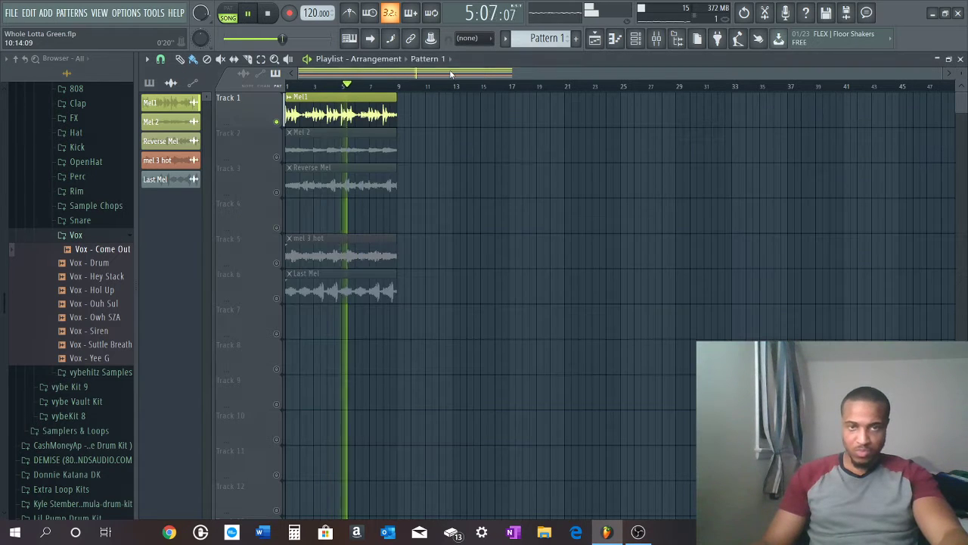
Solo Track 2 and play Mel 2 while viewing the effects on its mixer insert
{"action": "key", "text": "space"}
{"action": "right_click", "coordinate": [277, 156]}
{"action": "key", "text": "space"}
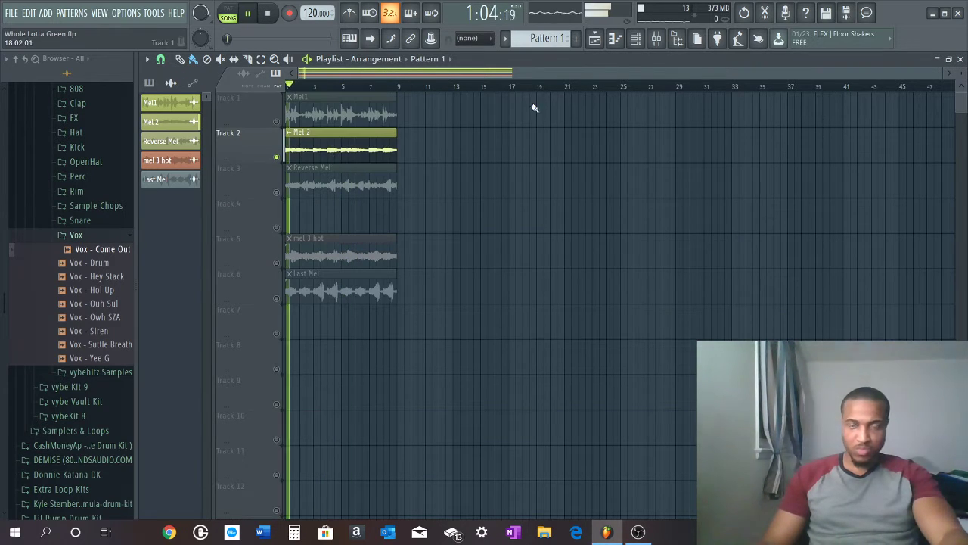
{"action": "left_click", "coordinate": [657, 40]}
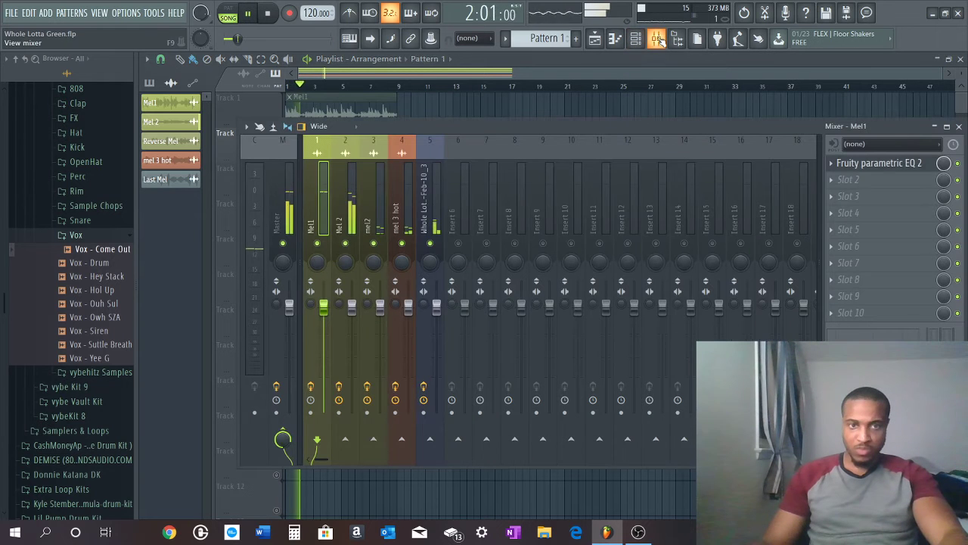
{"action": "left_click", "coordinate": [350, 214]}
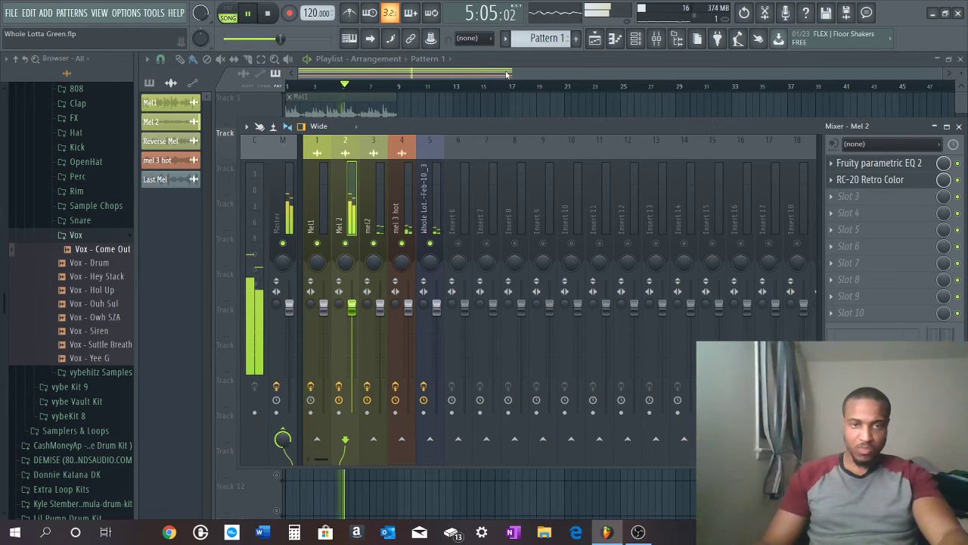
{"action": "key", "text": "F9"}
{"action": "key", "text": "space"}
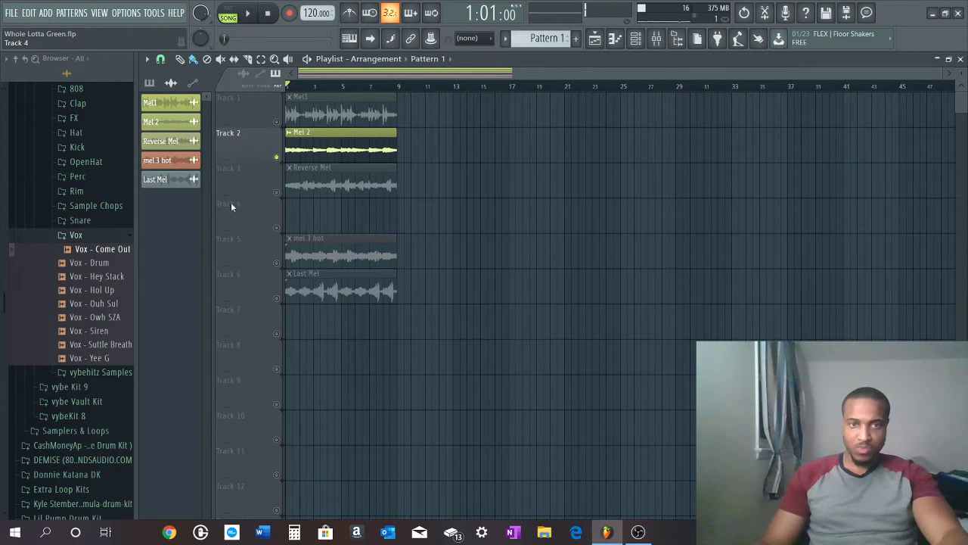
Solo Track 3 and briefly play Reverse Mel with the mixer open to see which insert it uses
{"action": "right_click", "coordinate": [276, 193]}
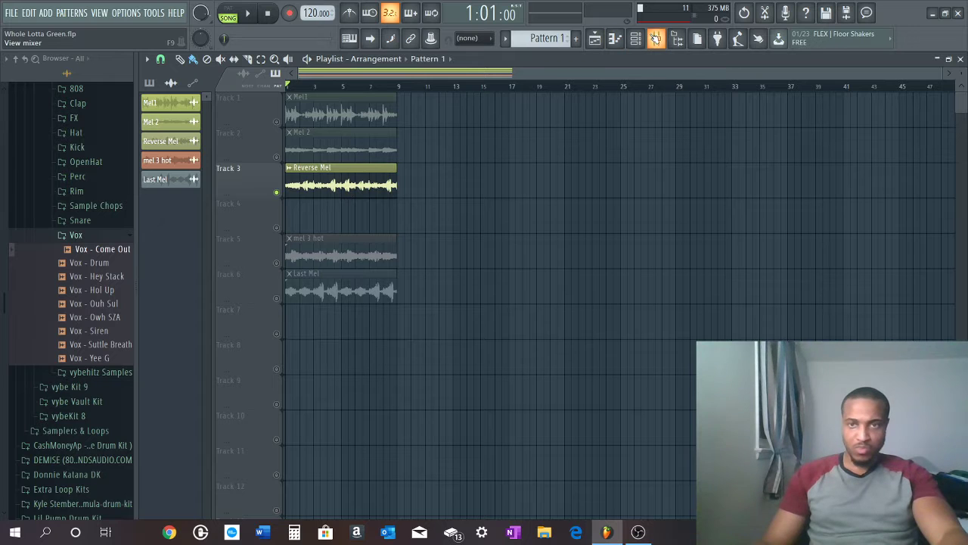
{"action": "key", "text": "F9"}
{"action": "key", "text": "space"}
{"action": "key", "text": "space"}
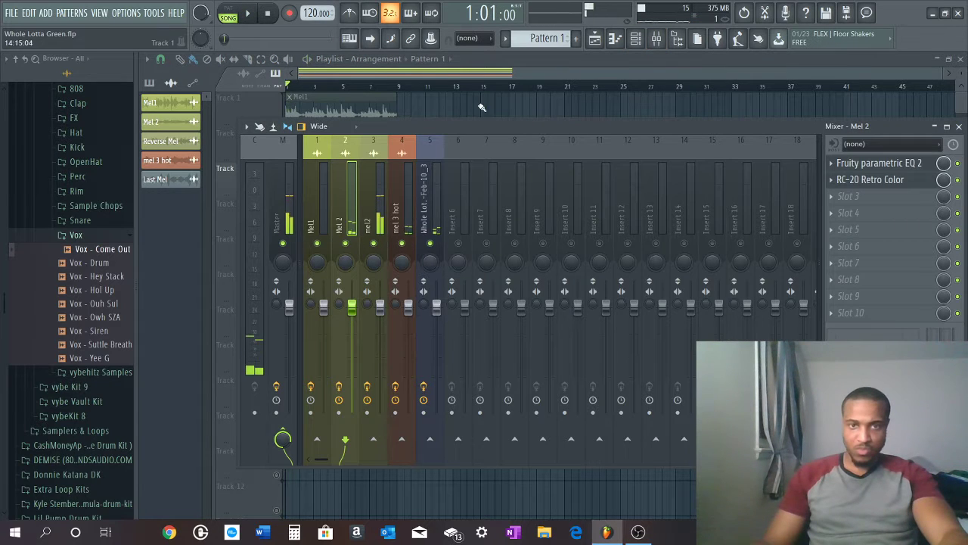
{"action": "key", "text": "F9"}
View Reverse Mel's sample settings and channel routing, and play it while viewing the effects on mixer insert 3
{"action": "double_click", "coordinate": [334, 193]}
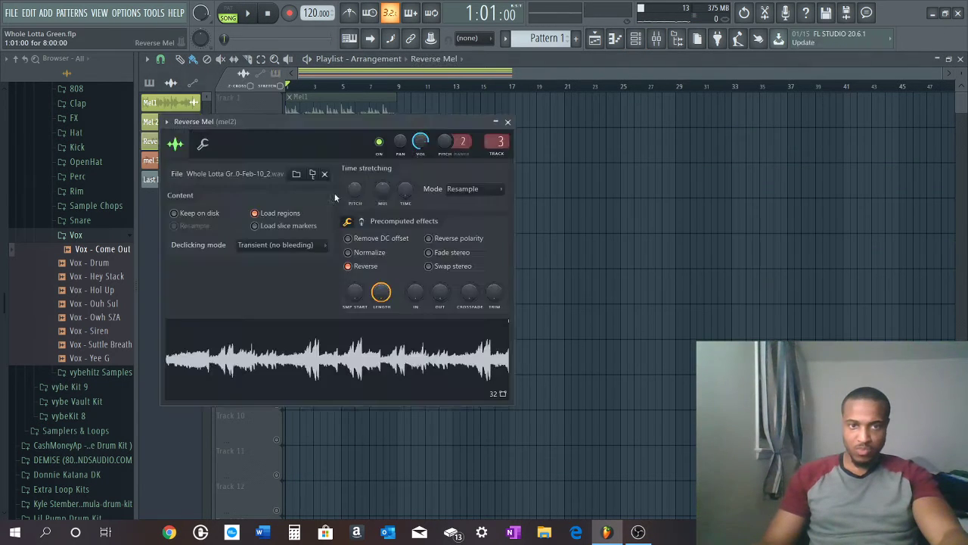
{"action": "left_click", "coordinate": [636, 41]}
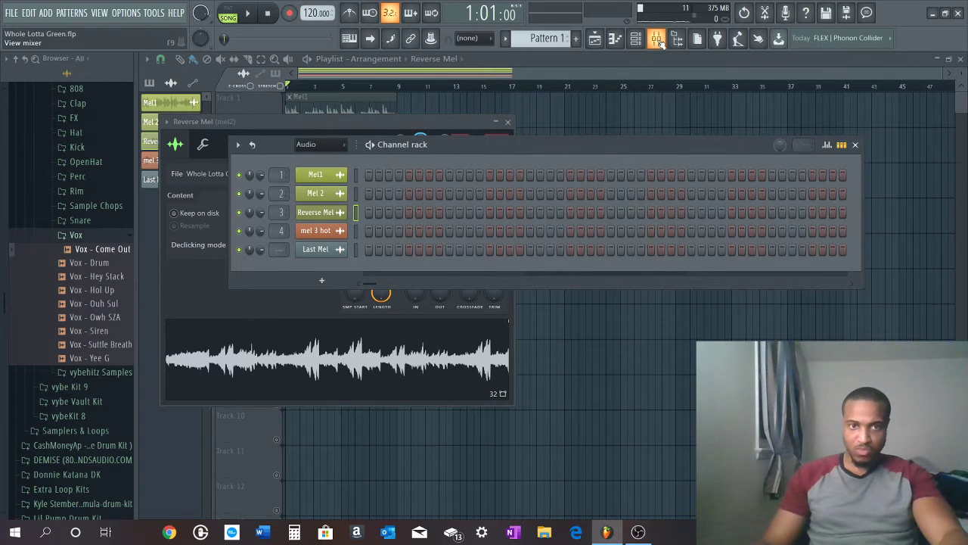
{"action": "left_click", "coordinate": [658, 40]}
{"action": "key", "text": "space"}
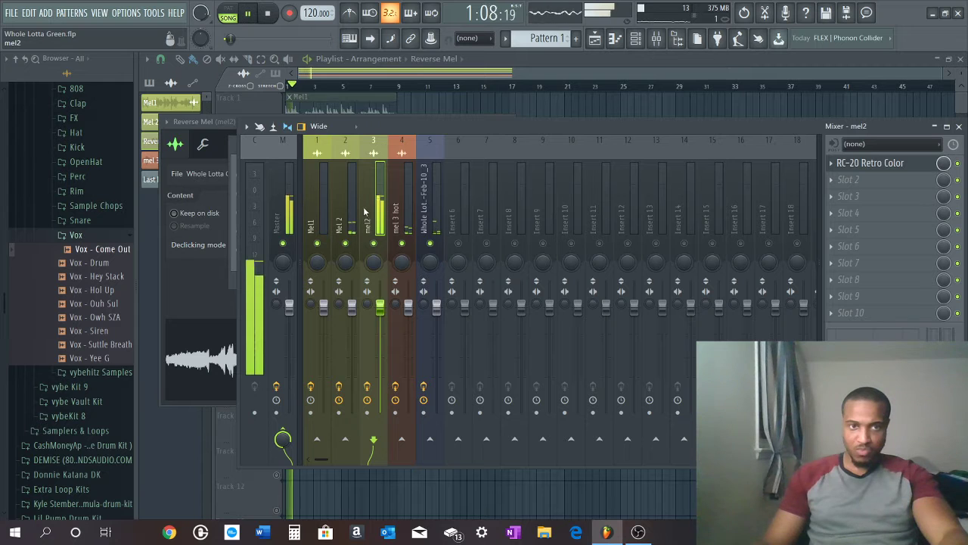
{"action": "left_click", "coordinate": [701, 68]}
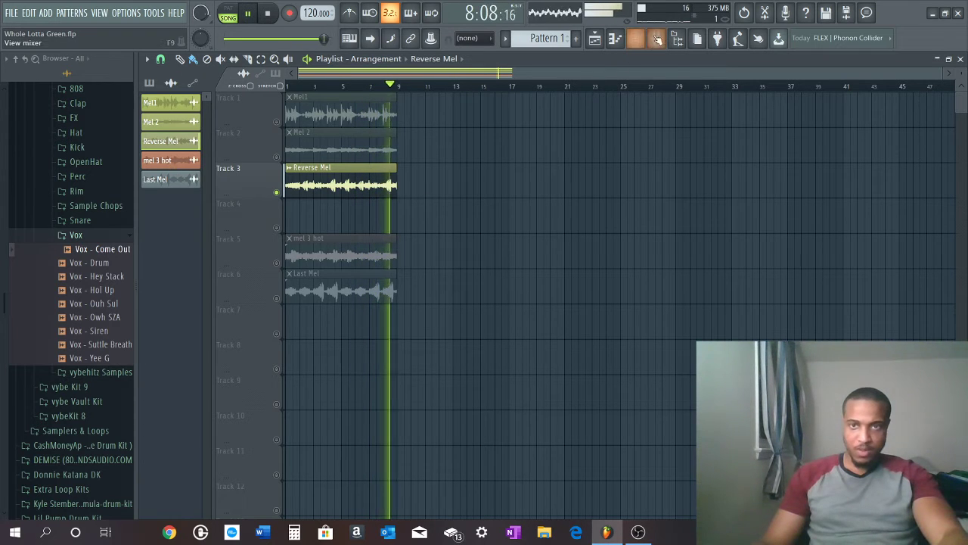
Rename mixer insert 3 to "mel2 reverse"
{"action": "key", "text": "F9"}
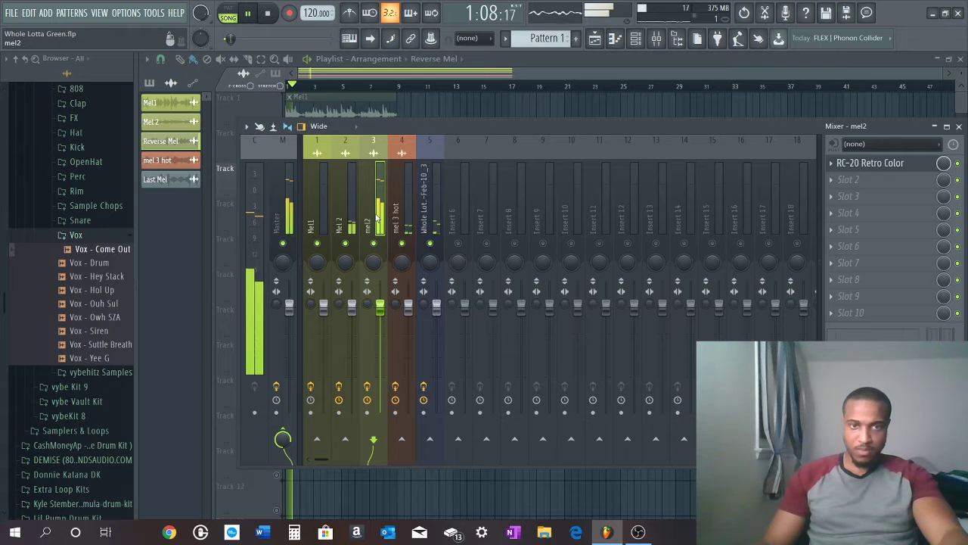
{"action": "right_click", "coordinate": [385, 137]}
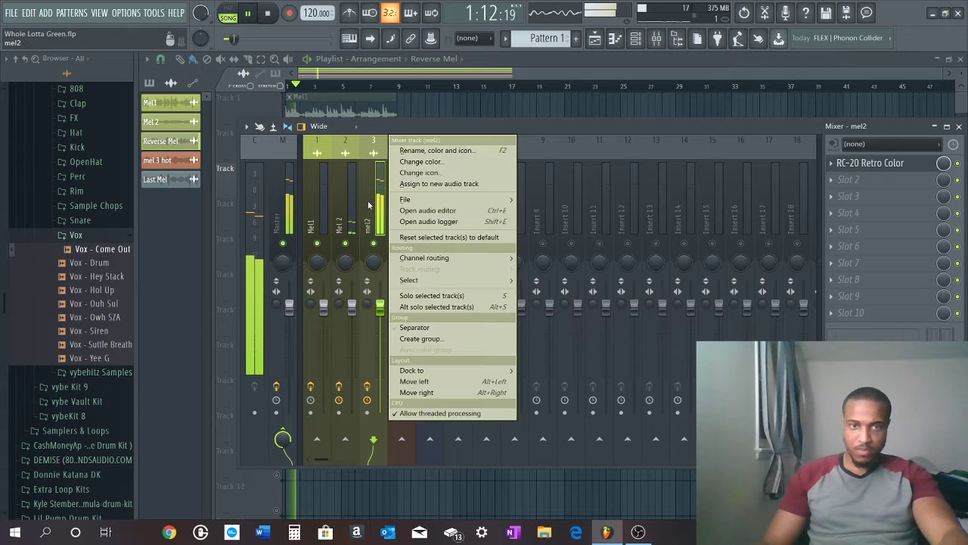
{"action": "left_click", "coordinate": [468, 162]}
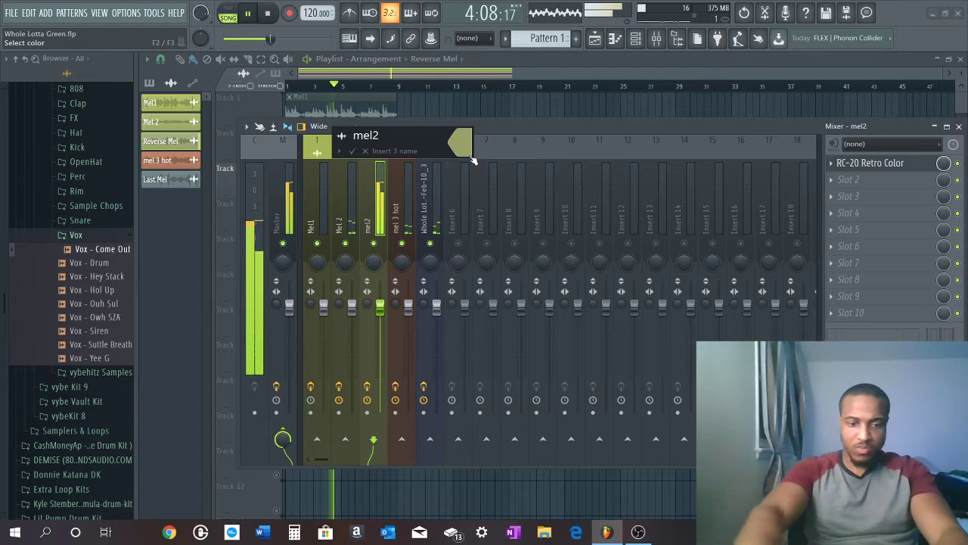
{"action": "type", "text": "re"}
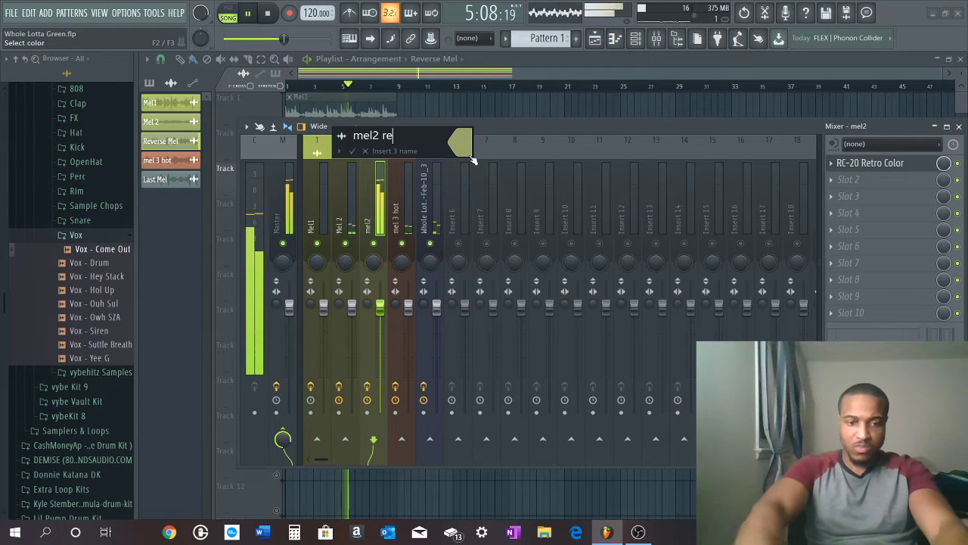
{"action": "type", "text": "verse"}
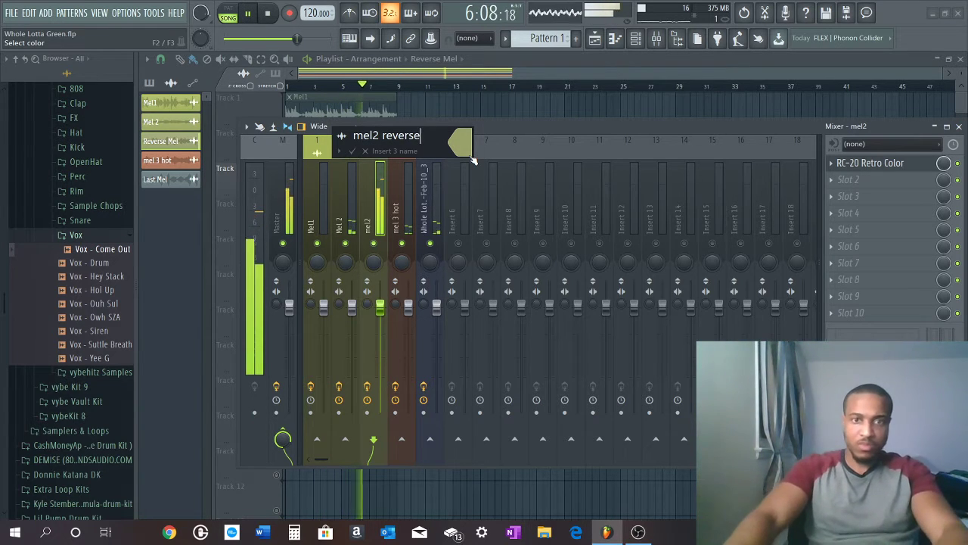
{"action": "key", "text": "Return"}
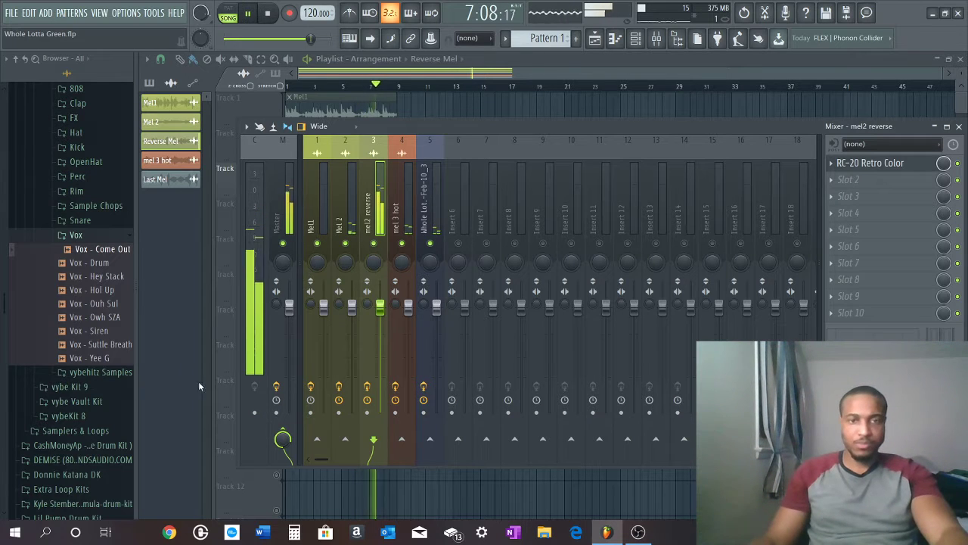
{"action": "left_click", "coordinate": [650, 534]}
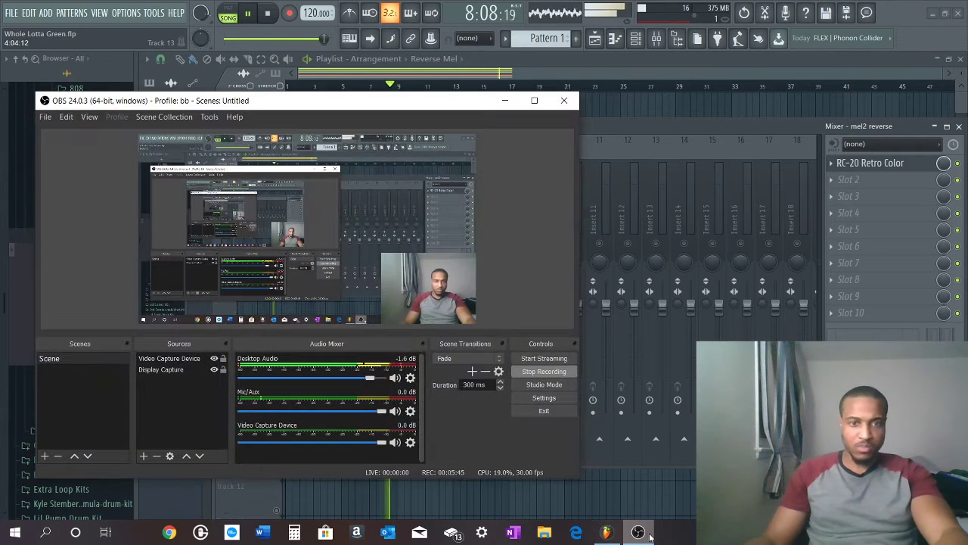
Switch back to FL Studio, return to the playlist, and solo Track 5 to play the mel 3 hot clip
{"action": "left_click", "coordinate": [640, 532]}
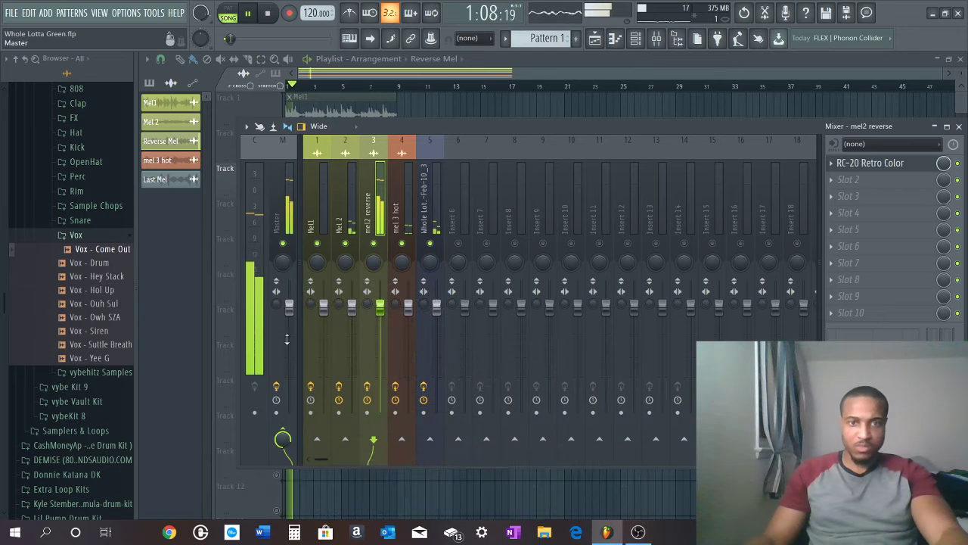
{"action": "key", "text": "space"}
{"action": "key", "text": "space"}
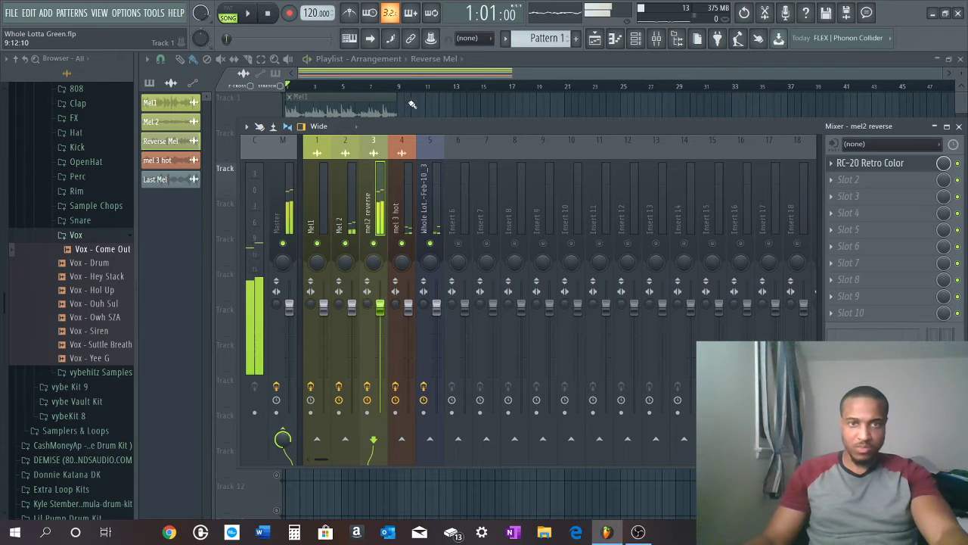
{"action": "key", "text": "F9"}
{"action": "key", "text": "space"}
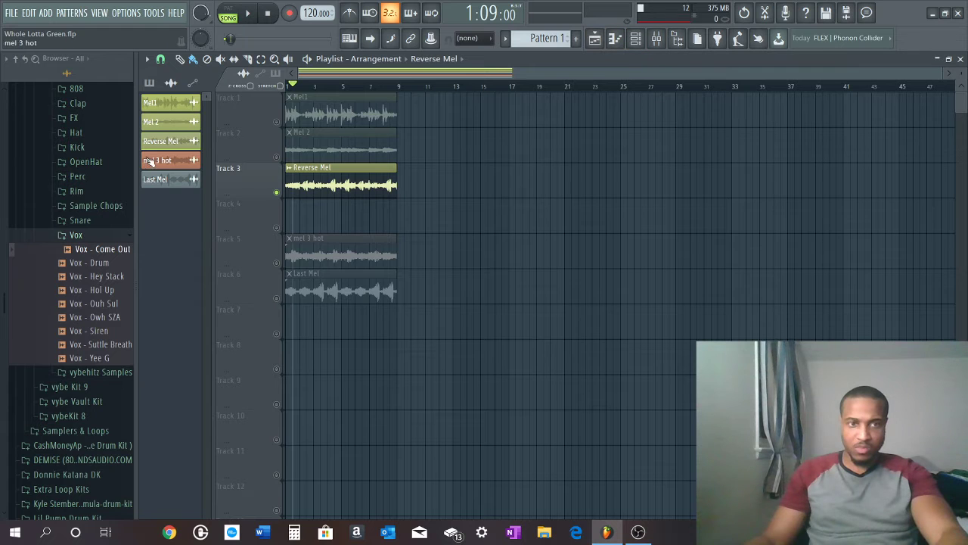
{"action": "right_click", "coordinate": [277, 264]}
{"action": "key", "text": "space"}
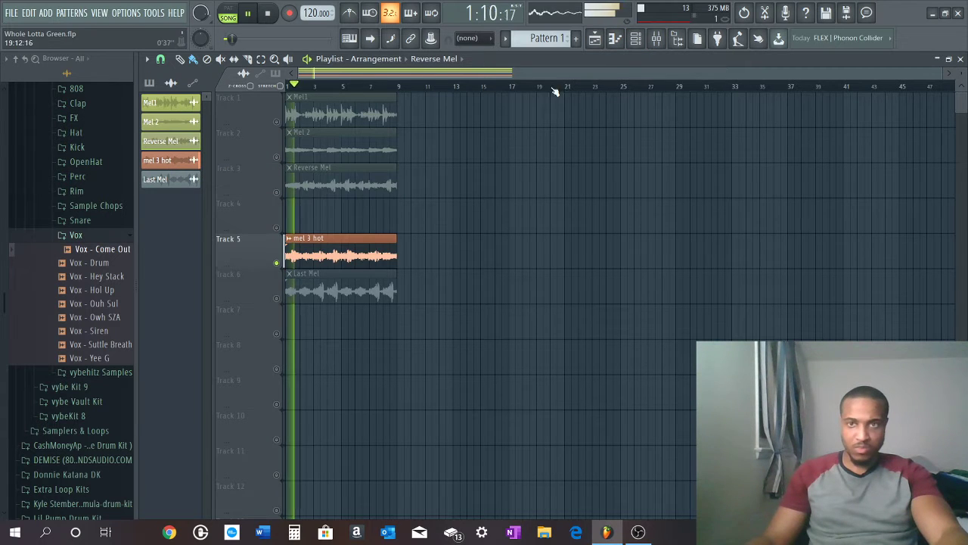
View the effects on the mel 3 hot mixer insert while the clip plays, and return to the playlist
{"action": "left_click", "coordinate": [656, 38]}
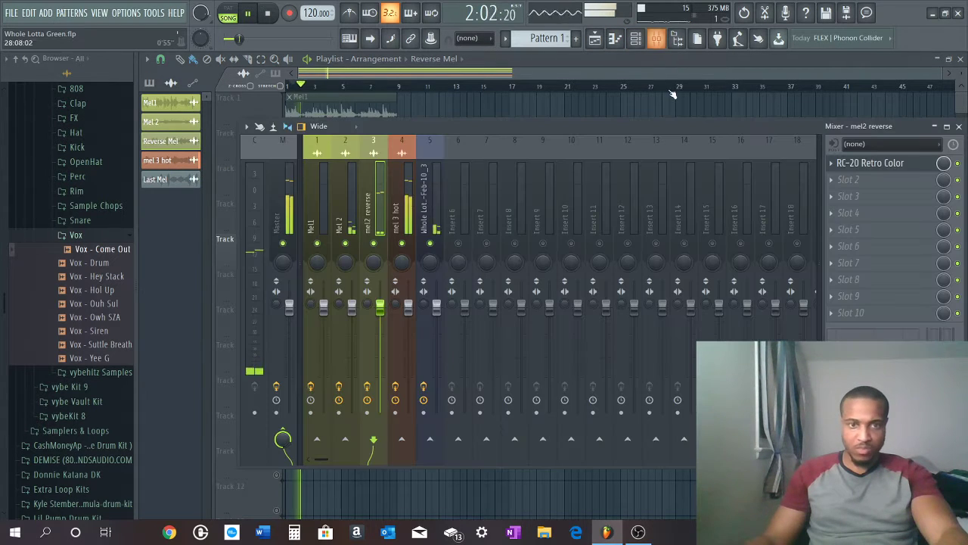
{"action": "left_click", "coordinate": [413, 193]}
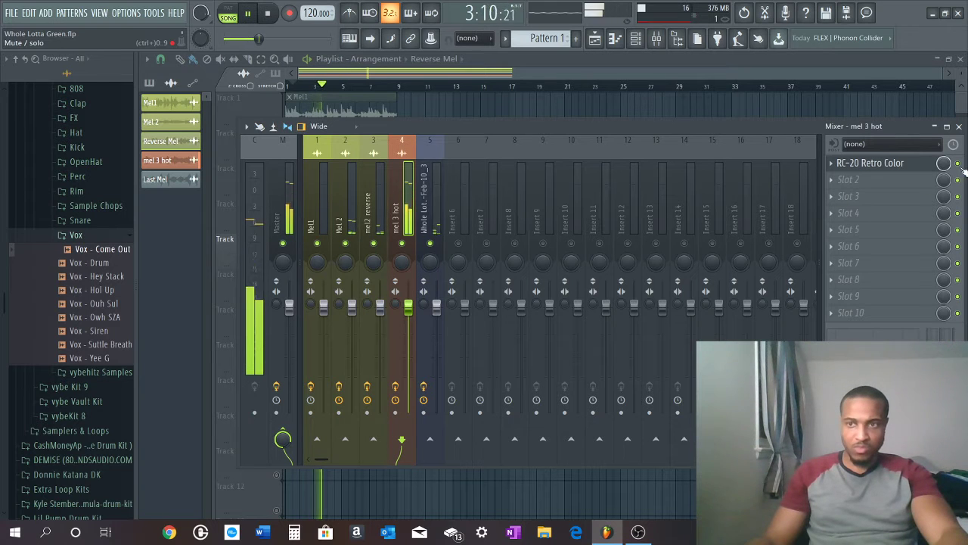
{"action": "key", "text": "space"}
{"action": "key", "text": "space"}
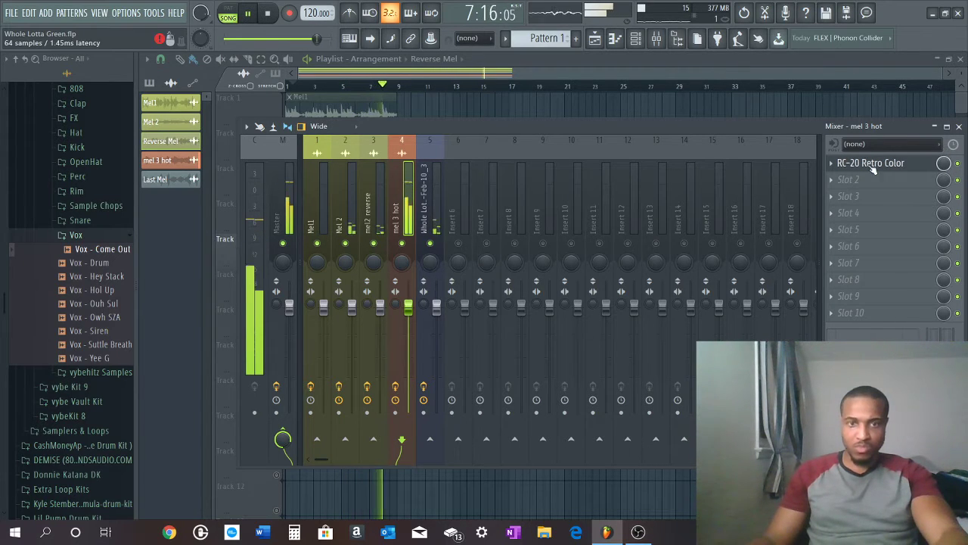
{"action": "left_click", "coordinate": [410, 73]}
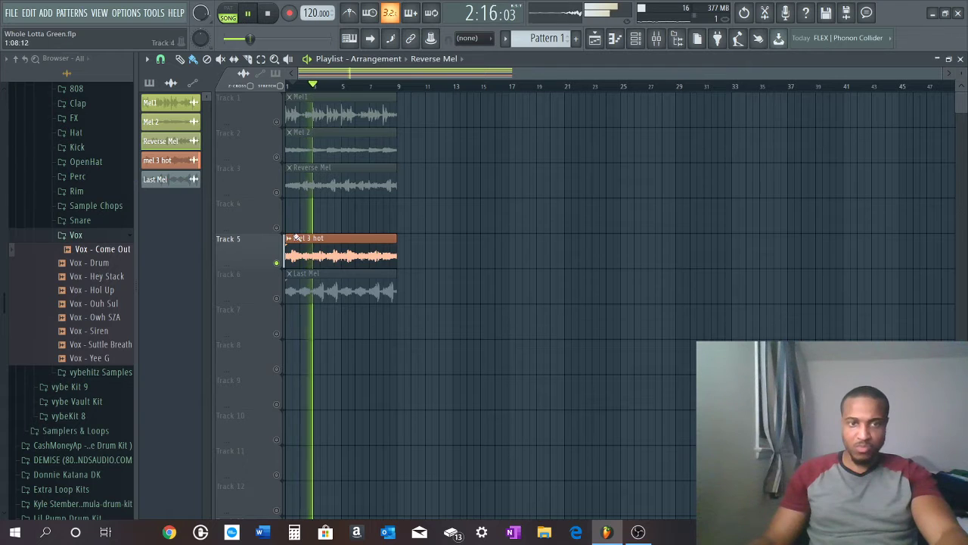
Solo Track 6 and play Last Mel with the mixer open to see which insert it uses
{"action": "left_click", "coordinate": [277, 299]}
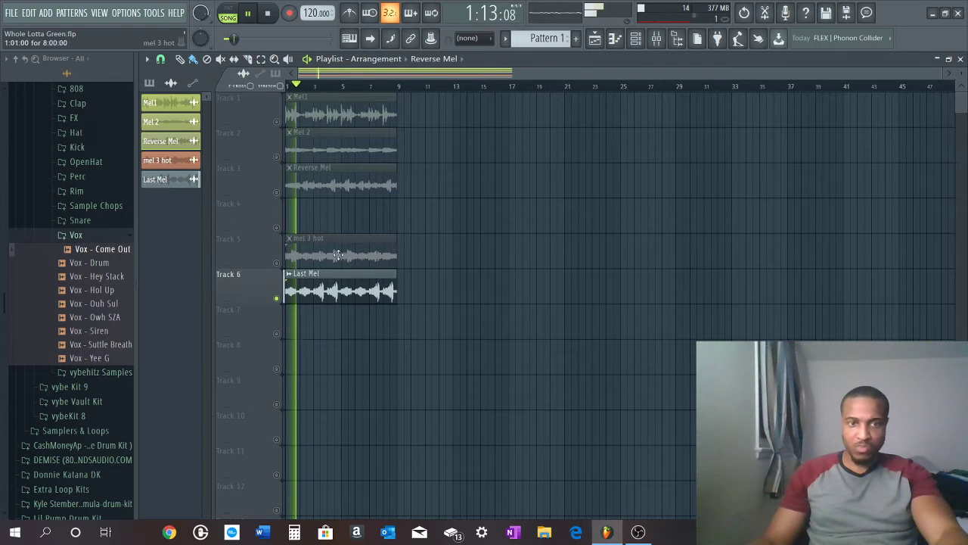
{"action": "left_click", "coordinate": [657, 38]}
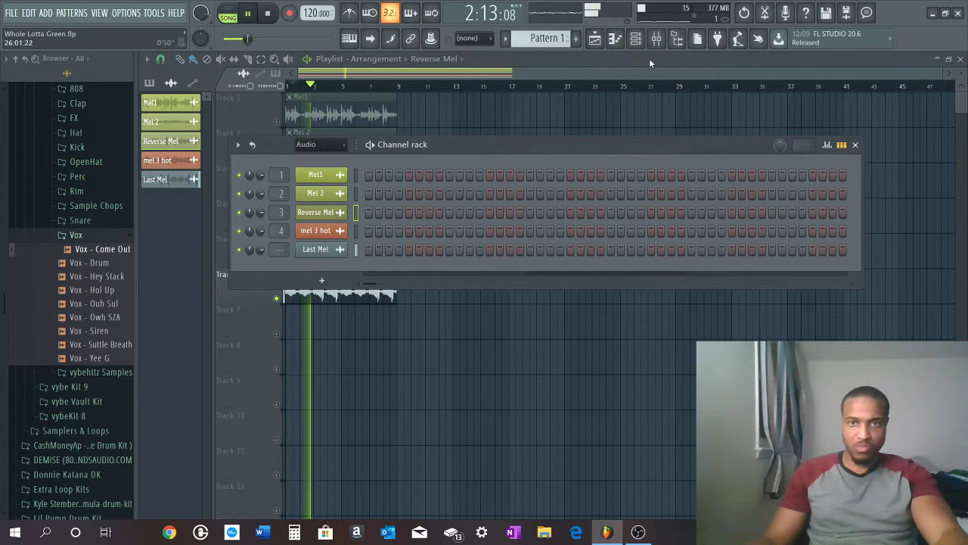
{"action": "left_click", "coordinate": [656, 39]}
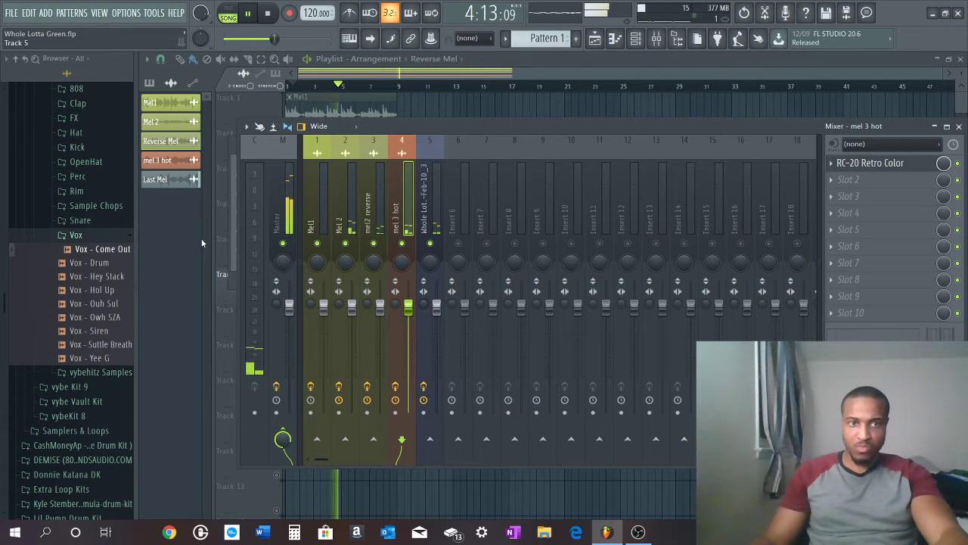
Route the Last Mel channel to mixer insert 6 and play the clip through it
{"action": "left_click", "coordinate": [184, 183]}
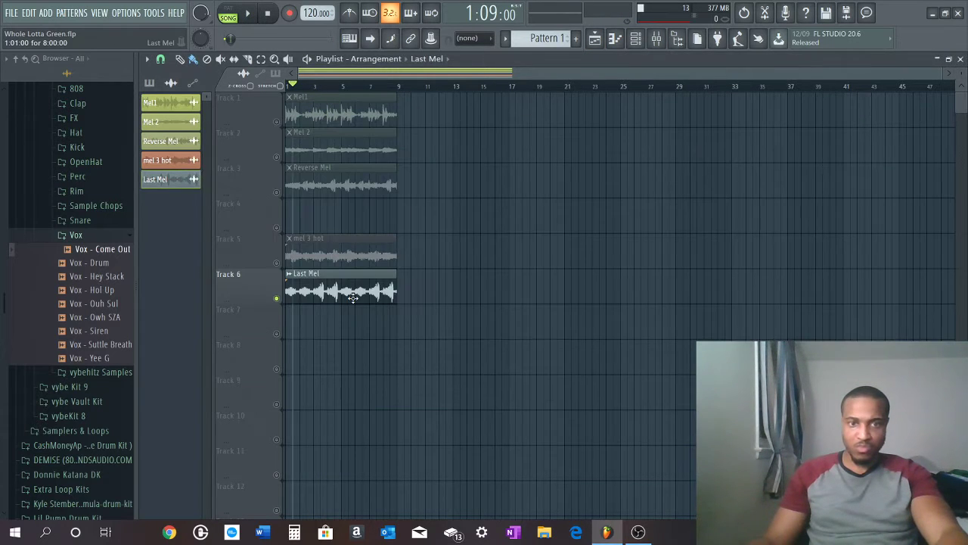
{"action": "double_click", "coordinate": [354, 297]}
{"action": "left_click", "coordinate": [478, 139]}
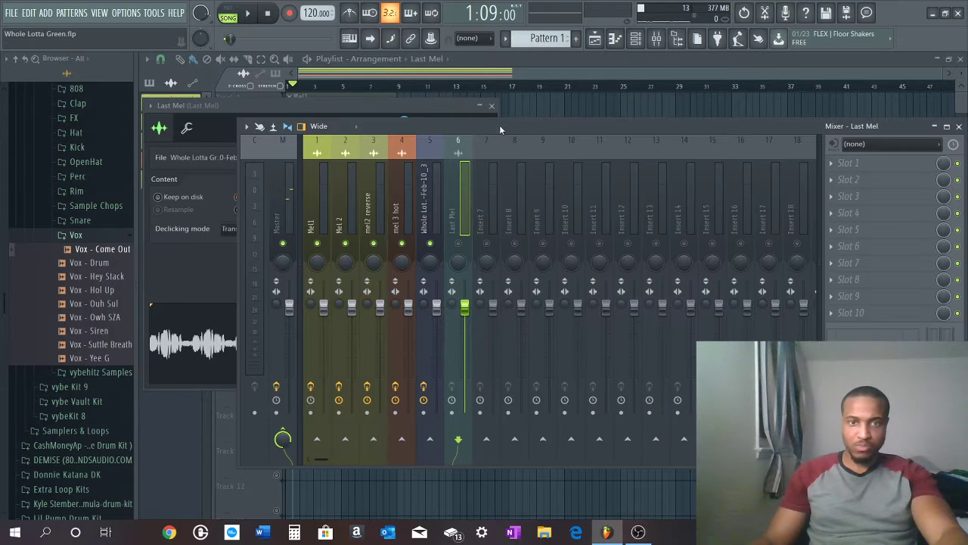
{"action": "key", "text": "space"}
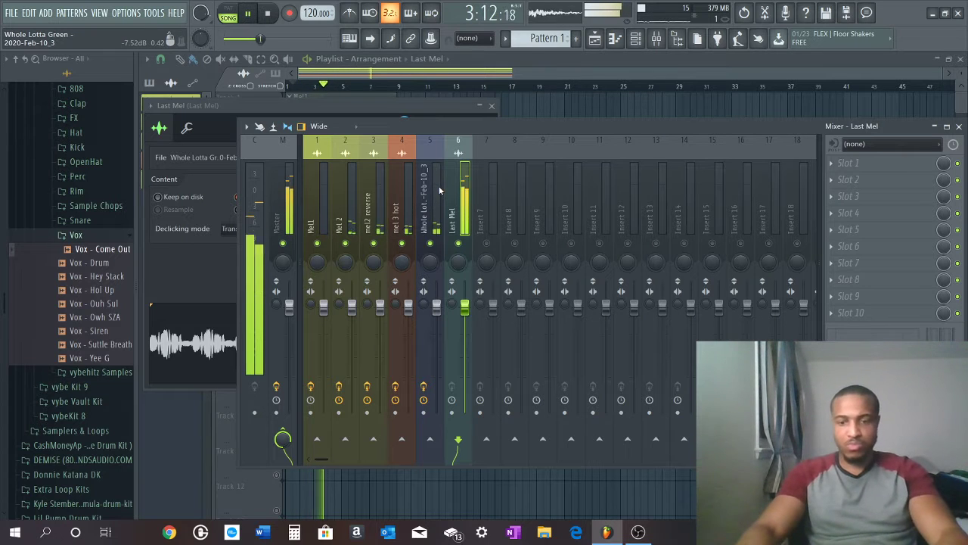
{"action": "key", "text": "alt+Left"}
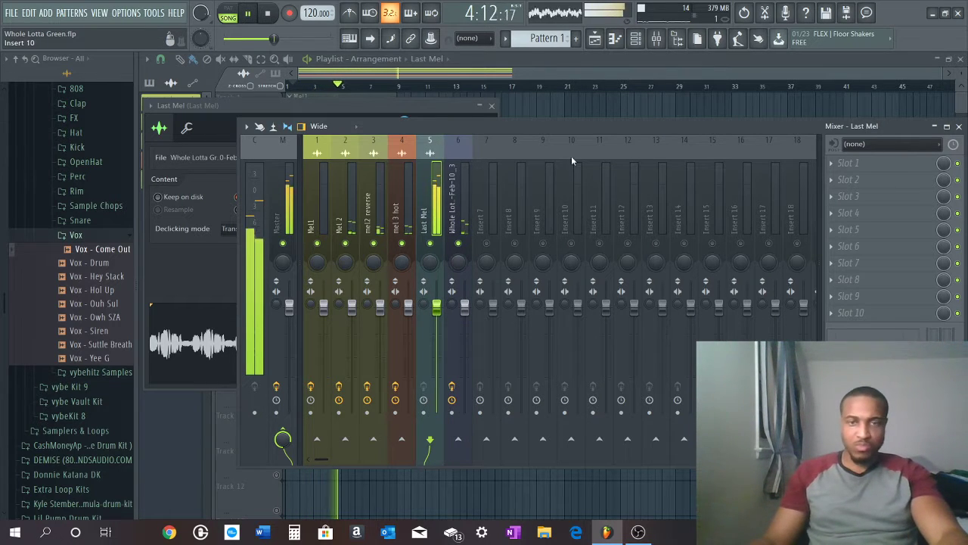
{"action": "left_click", "coordinate": [459, 192]}
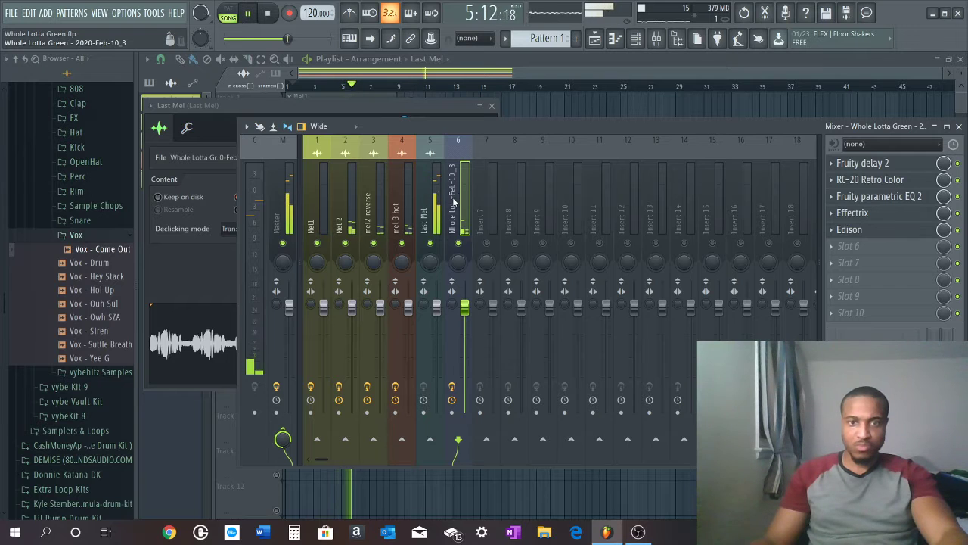
{"action": "left_click", "coordinate": [436, 210]}
{"action": "key", "text": "alt+Right"}
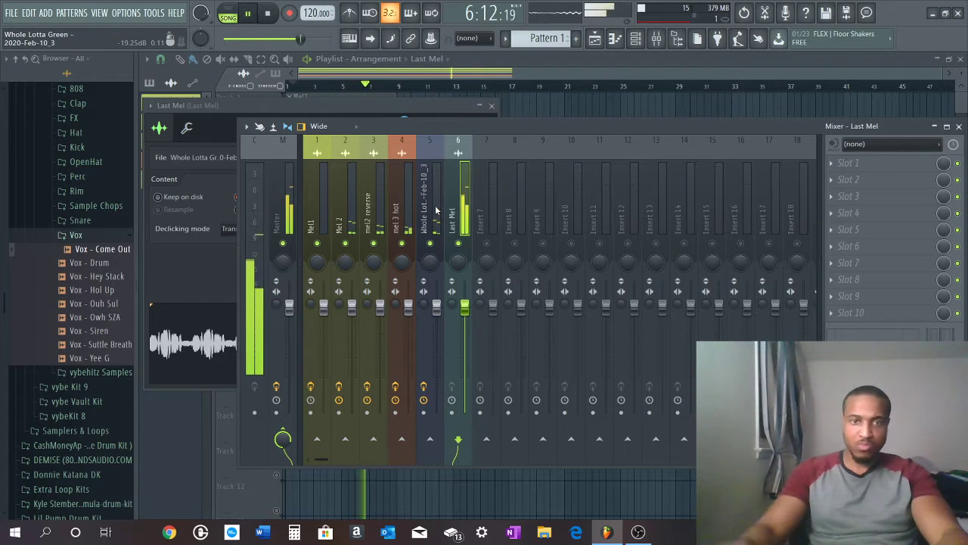
View the effects on mixer insert 5, reselect the Last Mel insert, and return to the playlist
{"action": "left_click", "coordinate": [434, 205]}
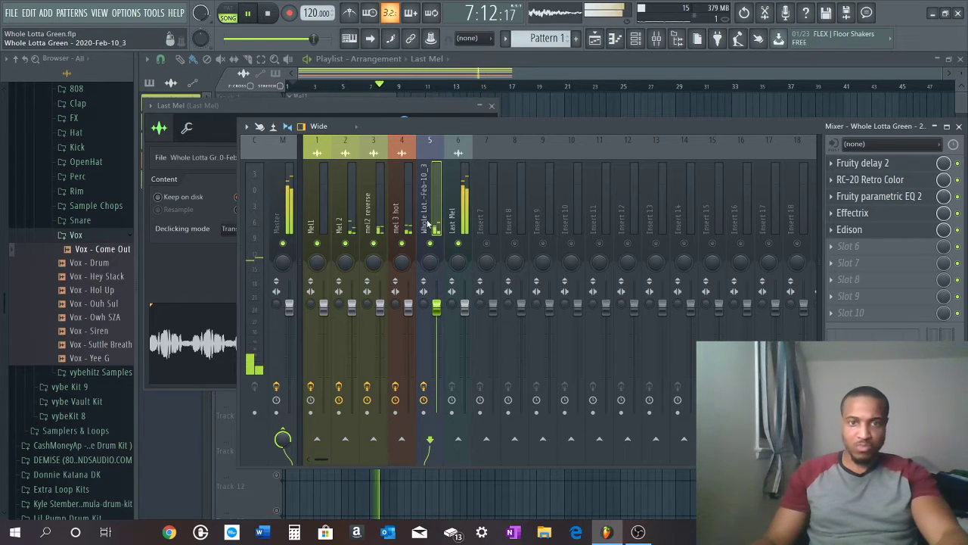
{"action": "left_click", "coordinate": [464, 204]}
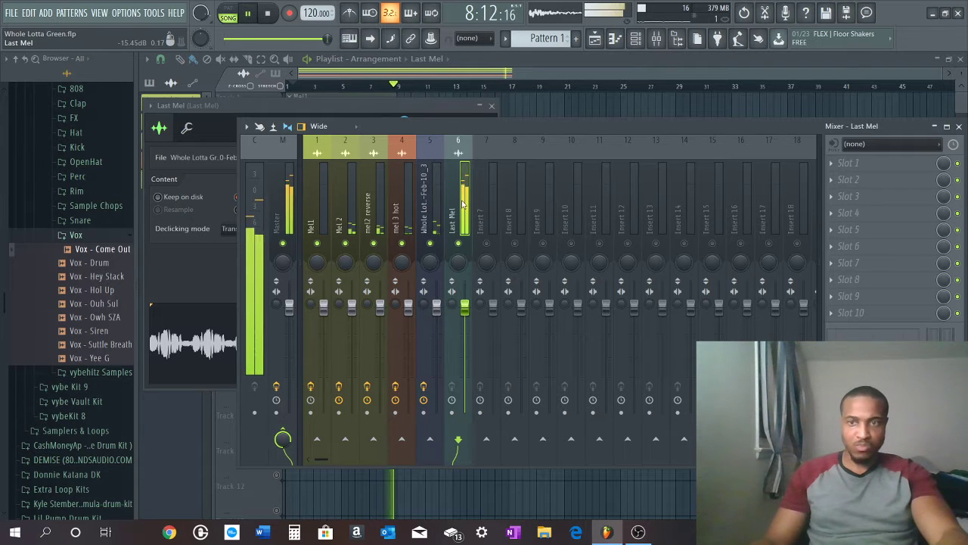
{"action": "left_click", "coordinate": [496, 71]}
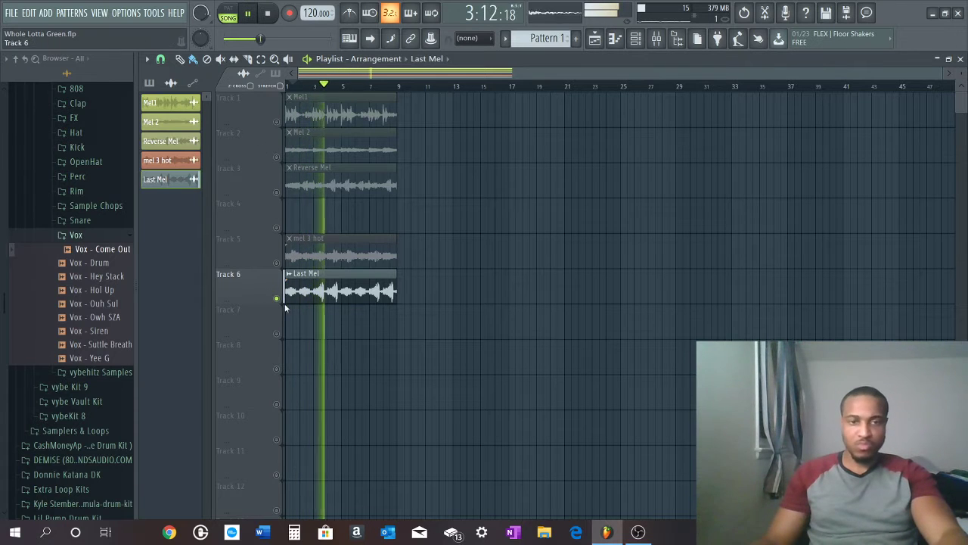
Stop playback and rename the Last Mel clip to "Last Mel v"
{"action": "key", "text": "space"}
{"action": "right_click", "coordinate": [159, 179]}
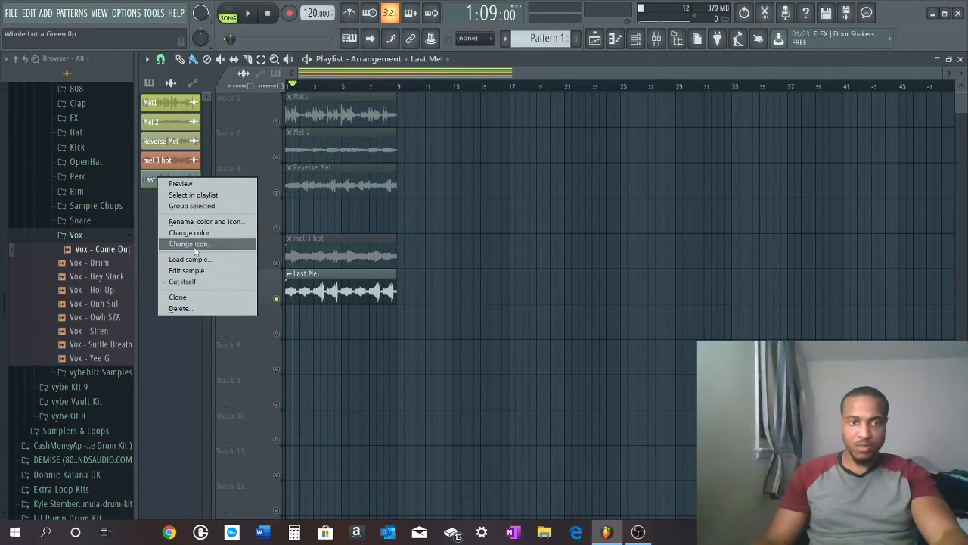
{"action": "left_click", "coordinate": [219, 226]}
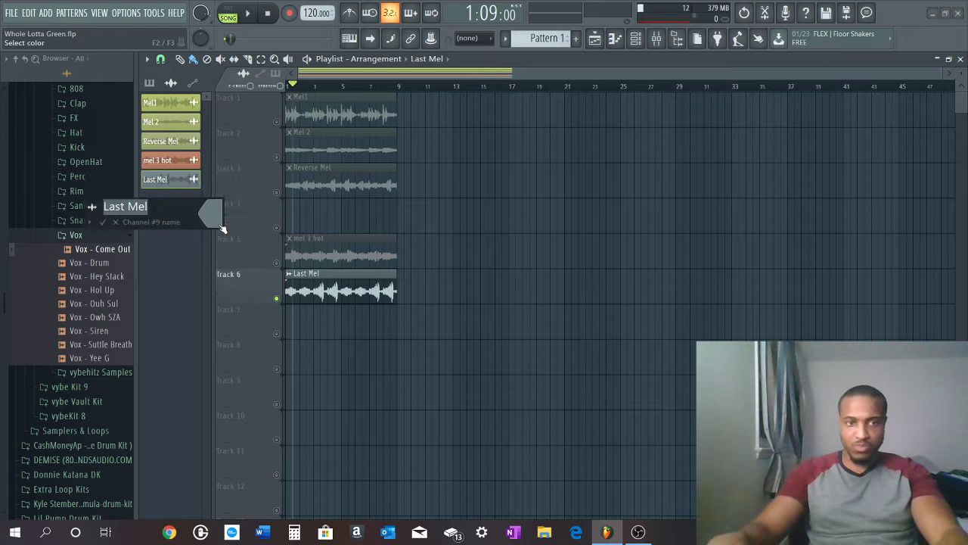
{"action": "type", "text": "v"}
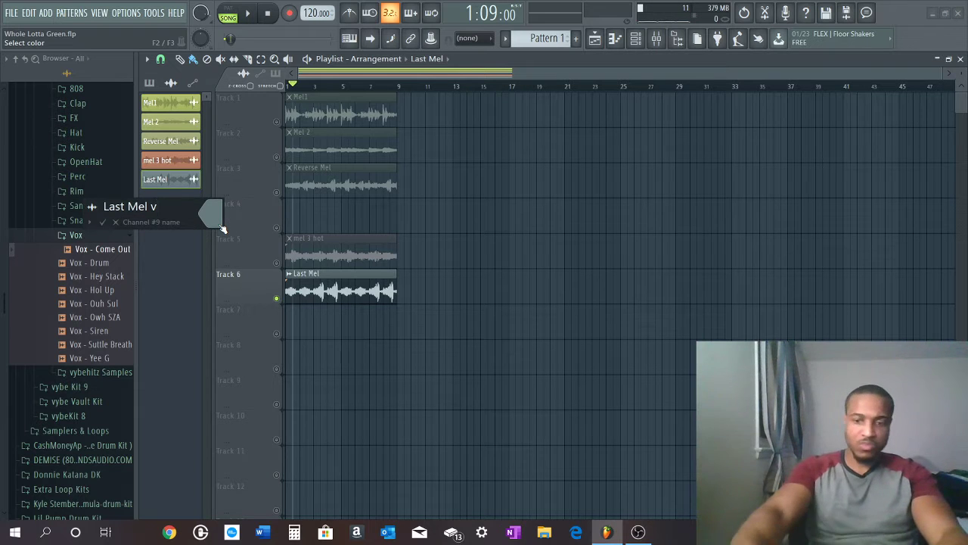
{"action": "key", "text": "Return"}
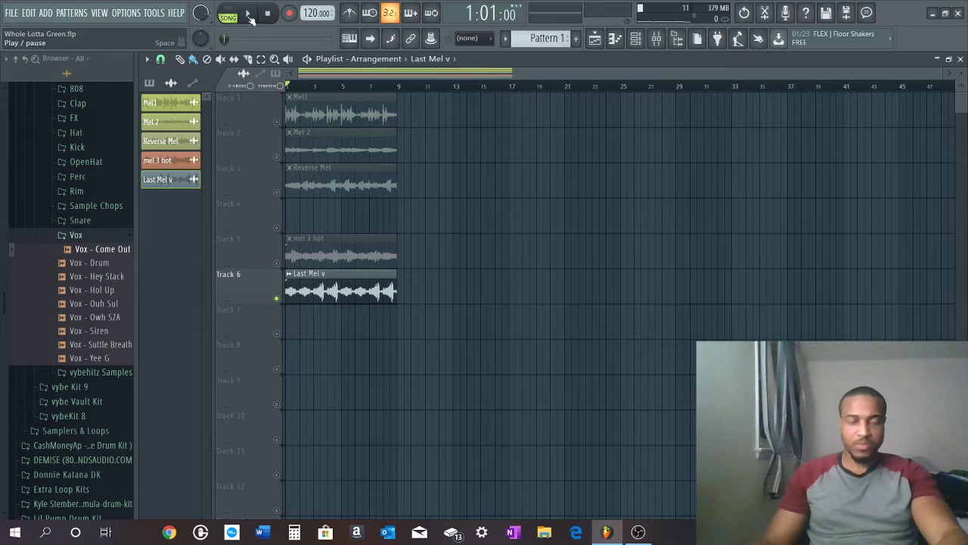
Solo Track 1 and play Mel1 on its own from the start of the playlist
{"action": "key", "text": "space"}
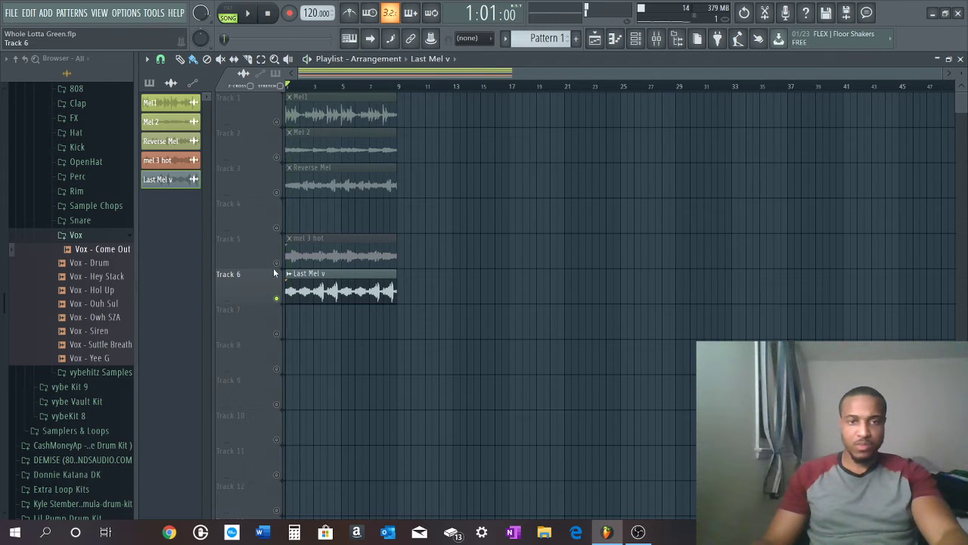
{"action": "left_click", "coordinate": [286, 121]}
{"action": "key", "text": "space"}
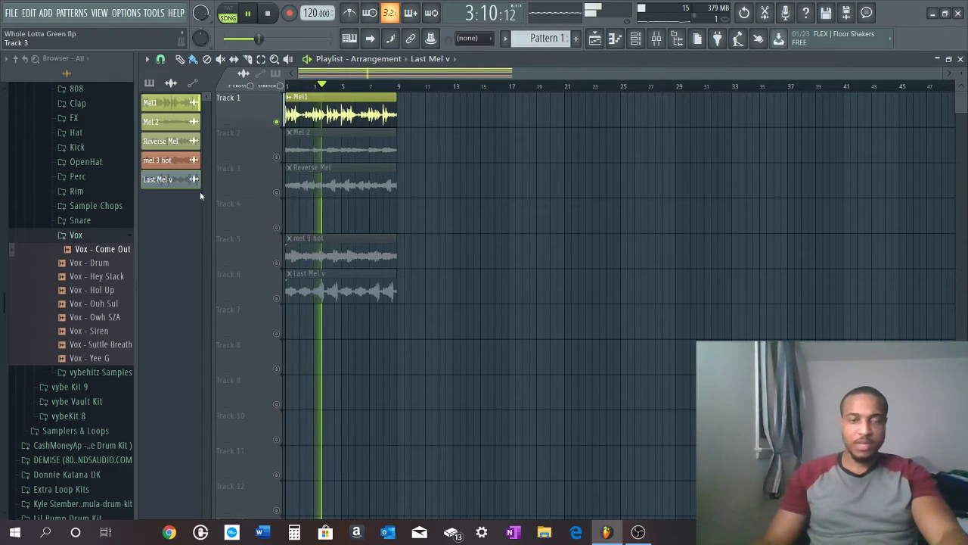
Unmute Track 2 and trim the beginning of the Mel 2 clip so it starts at bar 5
{"action": "left_click", "coordinate": [277, 156]}
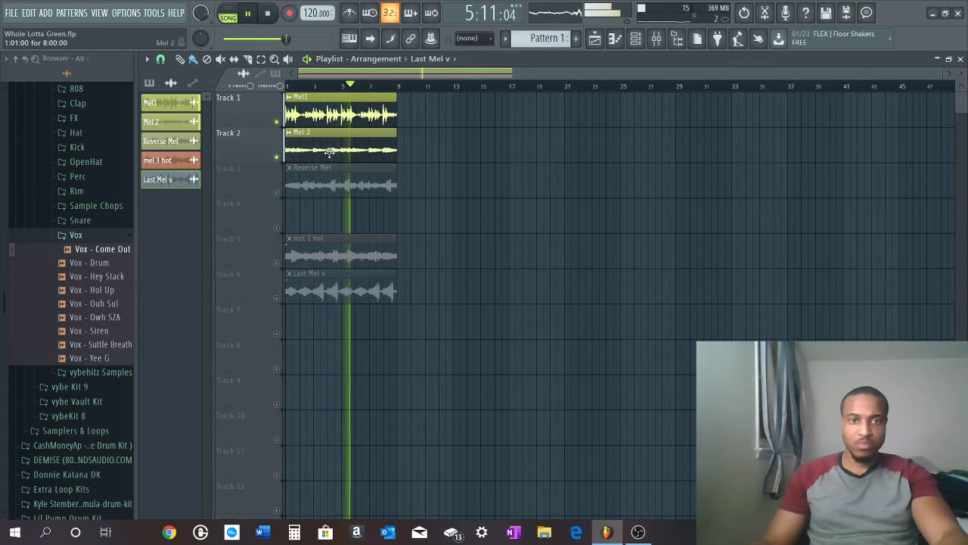
{"action": "key", "text": "space"}
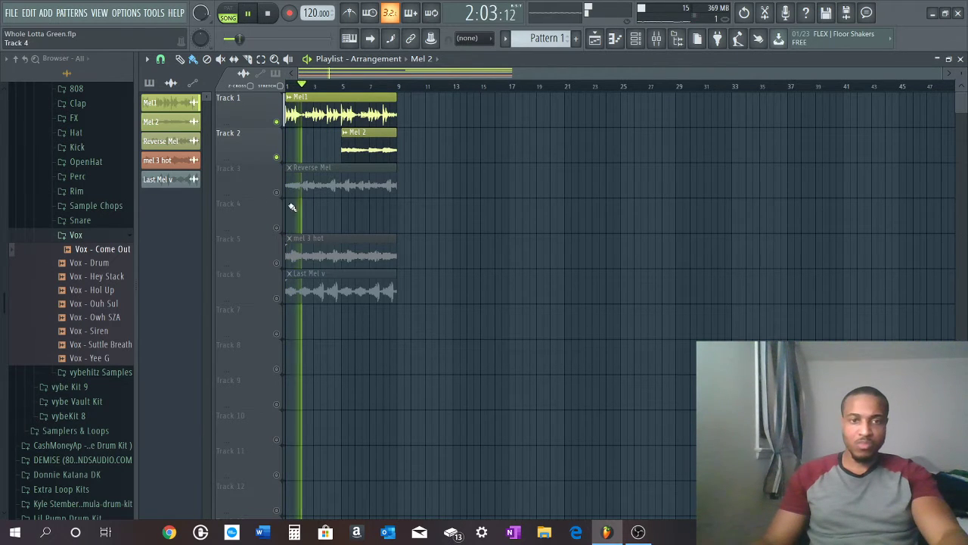
Unmute Track 5, move the mel 3 hot clip to start at bar 9, and play the arrangement
{"action": "left_click", "coordinate": [276, 263]}
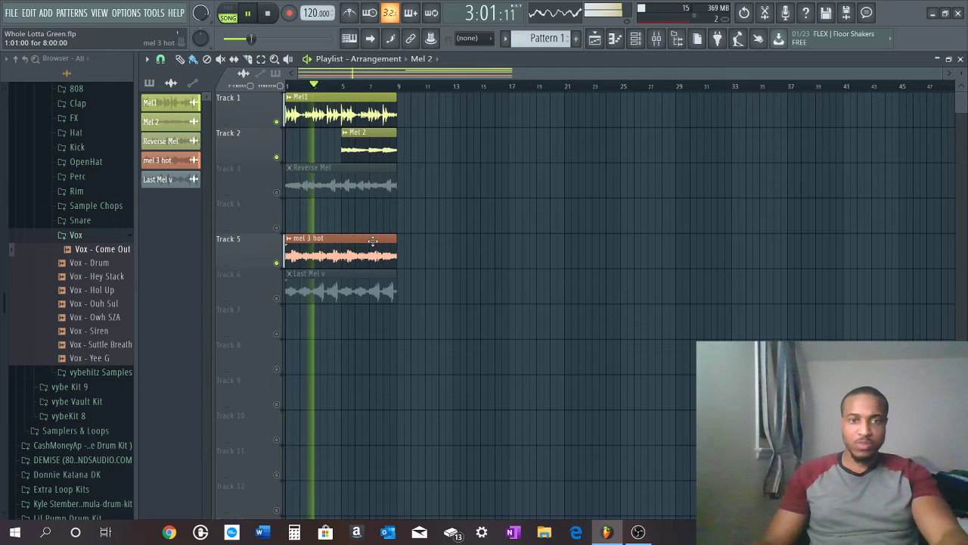
{"action": "key", "text": "space"}
{"action": "left_click_drag", "start_coordinate": [356, 245], "coordinate": [439, 246]}
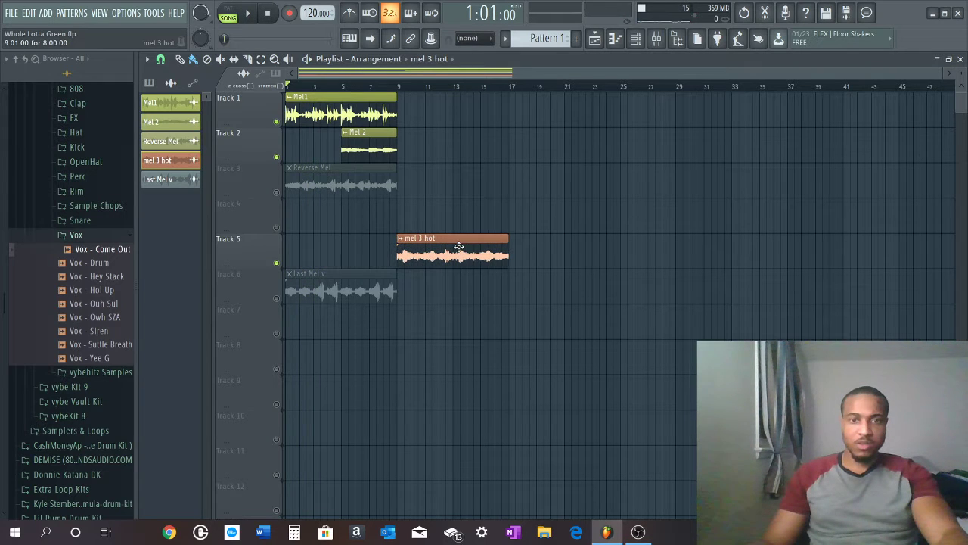
{"action": "key", "text": "space"}
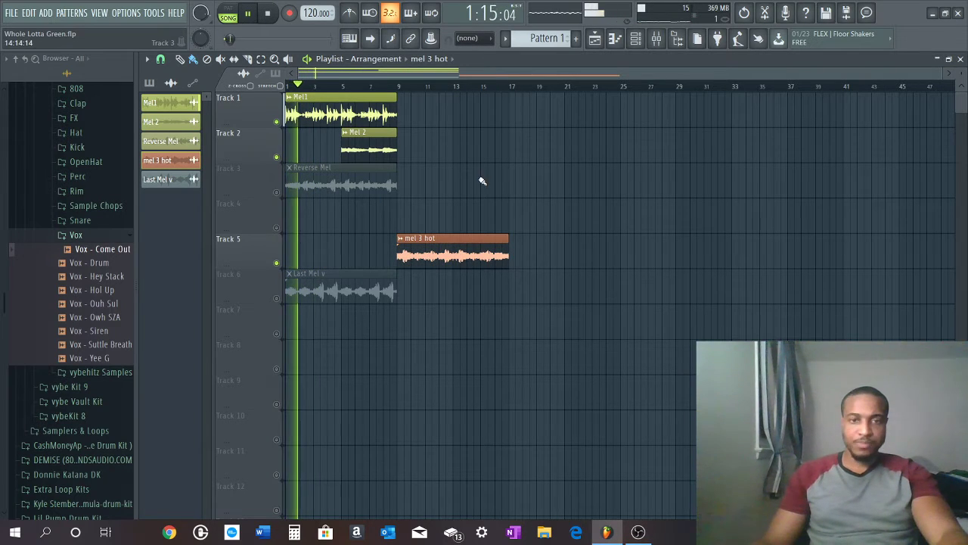
Move the mel 3 hot clip up to Track 4 and unmute that track while the arrangement plays
{"action": "left_click_drag", "start_coordinate": [439, 255], "coordinate": [437, 214]}
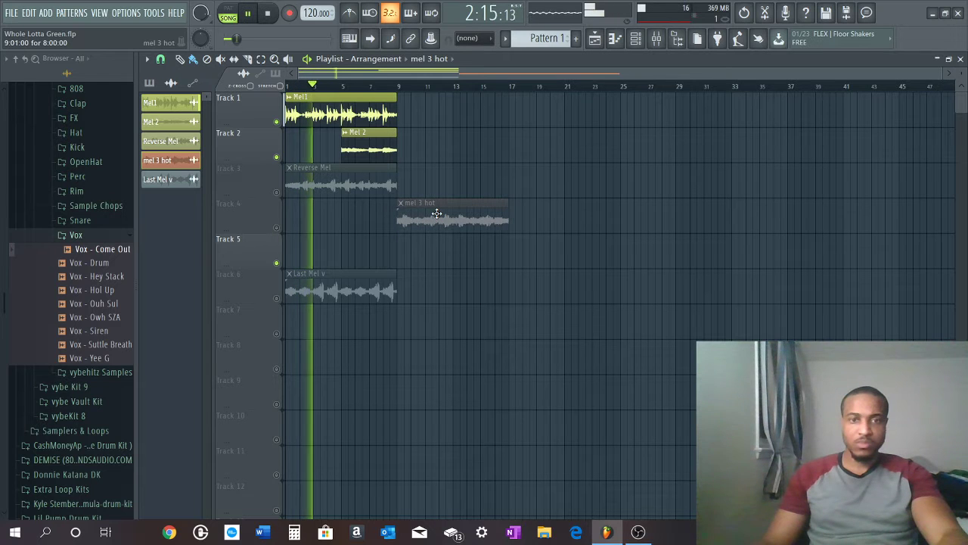
{"action": "left_click", "coordinate": [276, 228]}
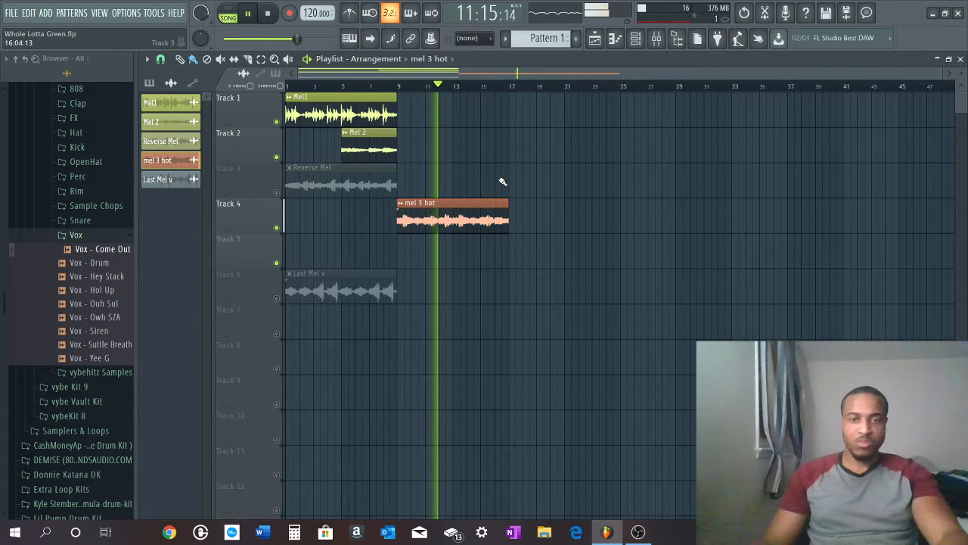
{"action": "scroll", "coordinate": [487, 91], "scroll_direction": "up", "scroll_amount": 3}
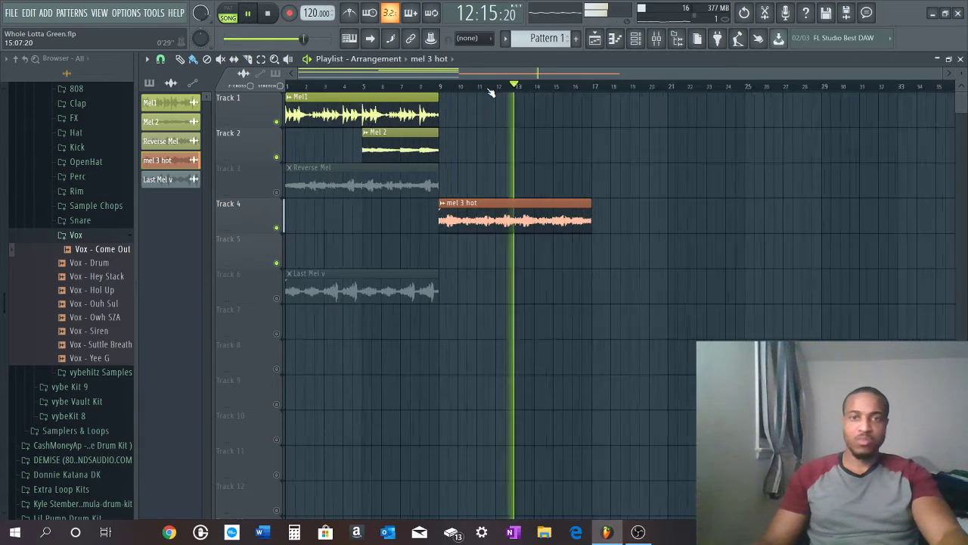
{"action": "scroll", "coordinate": [490, 92], "scroll_direction": "down", "scroll_amount": 2}
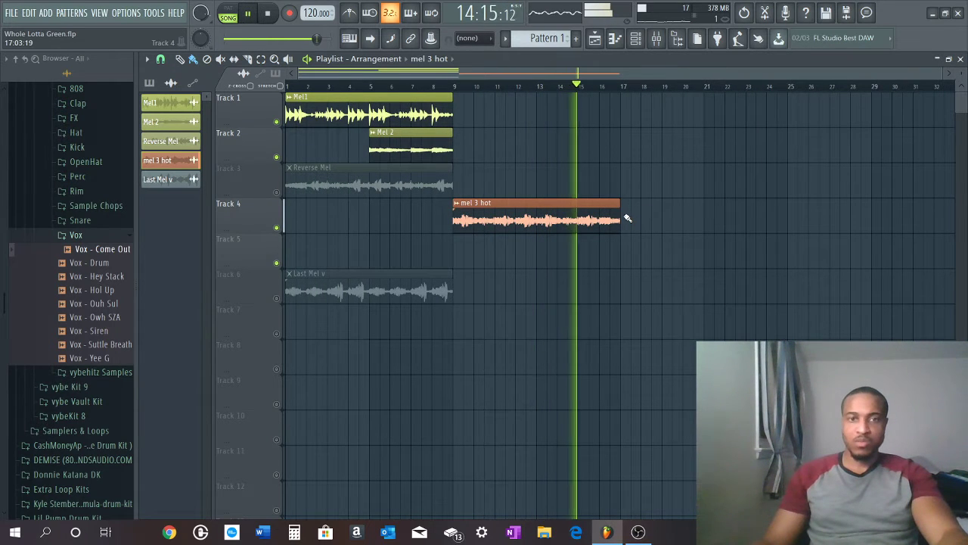
Repeat the mel 3 hot clip at bar 17 on Track 4, and place Reverse Mel at bar 25 on an unmuted Track 3
{"action": "key", "text": "ctrl+b"}
{"action": "left_click", "coordinate": [641, 252]}
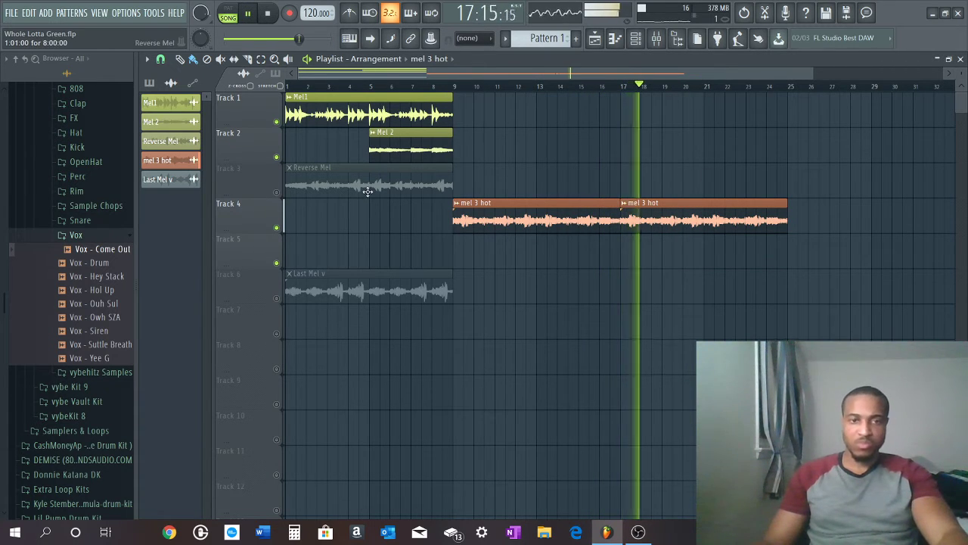
{"action": "left_click_drag", "start_coordinate": [344, 184], "coordinate": [839, 194]}
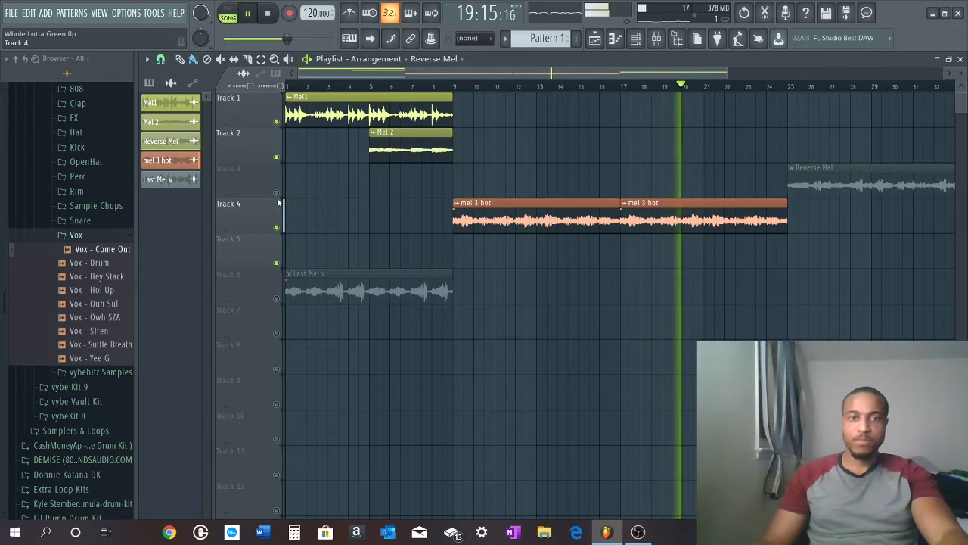
{"action": "scroll", "coordinate": [658, 84], "scroll_direction": "down", "scroll_amount": 2}
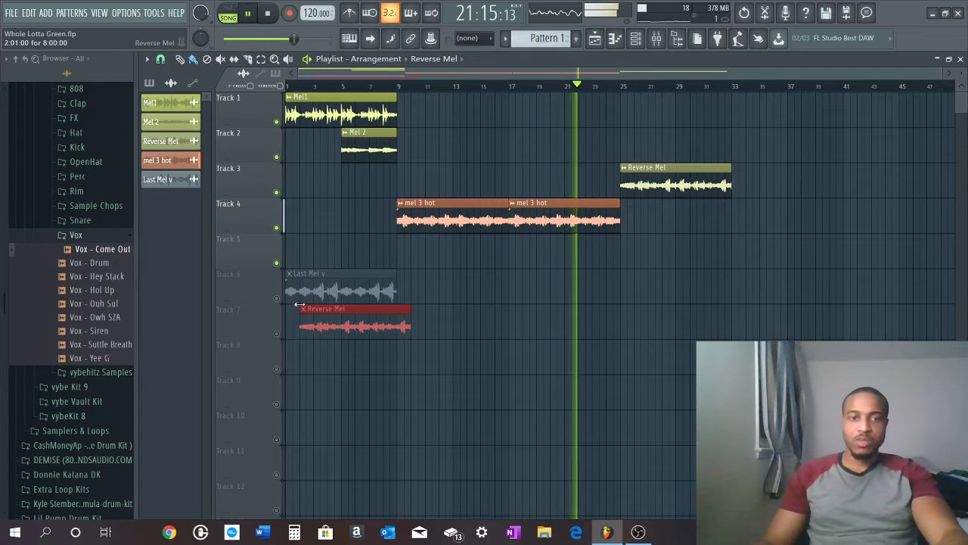
Move the Last Mel v clip to Track 4 so it starts at bar 33
{"action": "left_click_drag", "start_coordinate": [314, 292], "coordinate": [763, 232]}
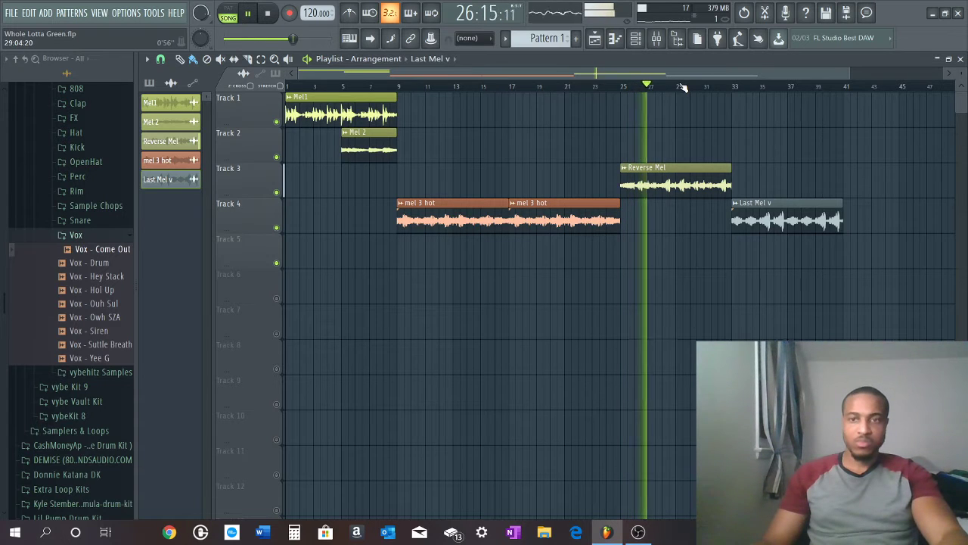
{"action": "scroll", "coordinate": [680, 87], "scroll_direction": "up", "scroll_amount": 3}
{"action": "scroll", "coordinate": [681, 92], "scroll_direction": "down", "scroll_amount": 2}
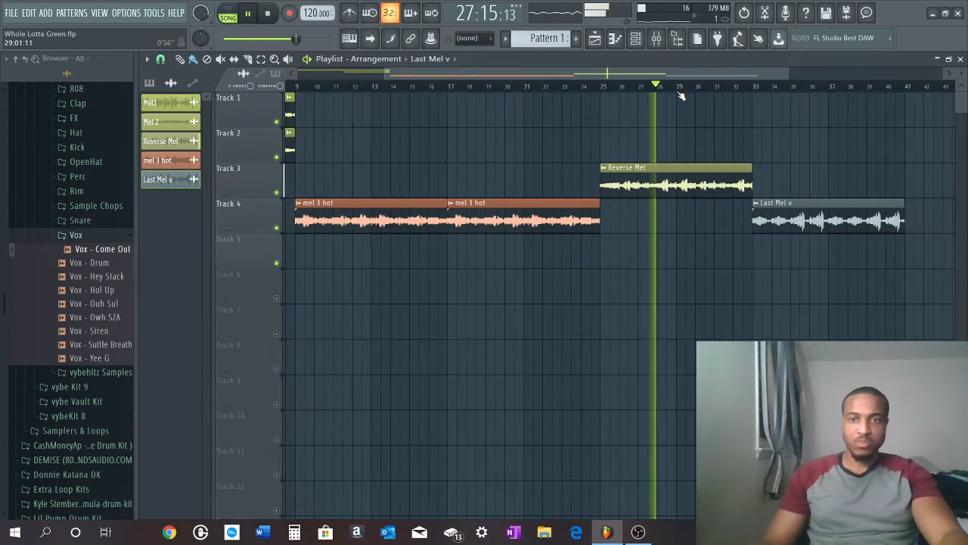
{"action": "scroll", "coordinate": [680, 92], "scroll_direction": "down", "scroll_amount": 2}
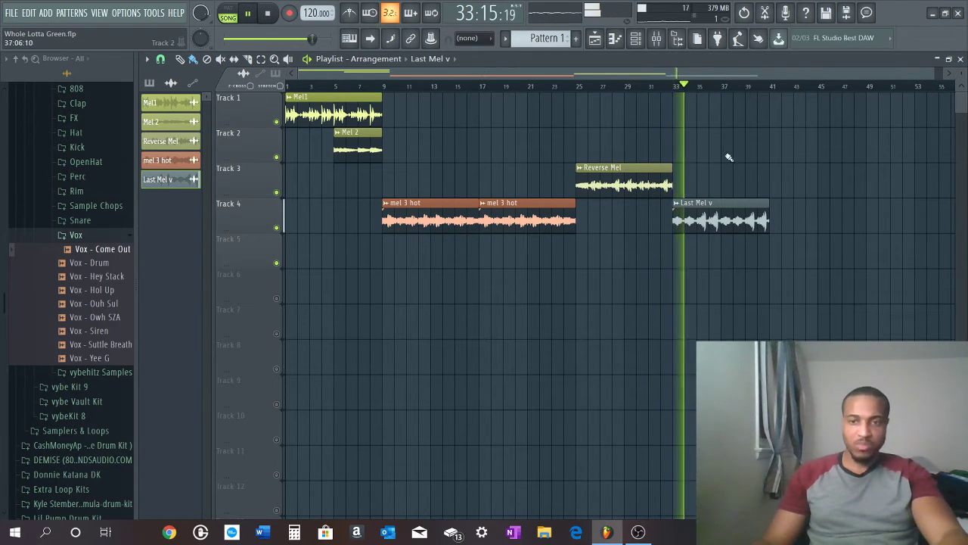
Add a second Last Mel v clip at bar 41 and move both copies up to Track 2
{"action": "left_click", "coordinate": [779, 231]}
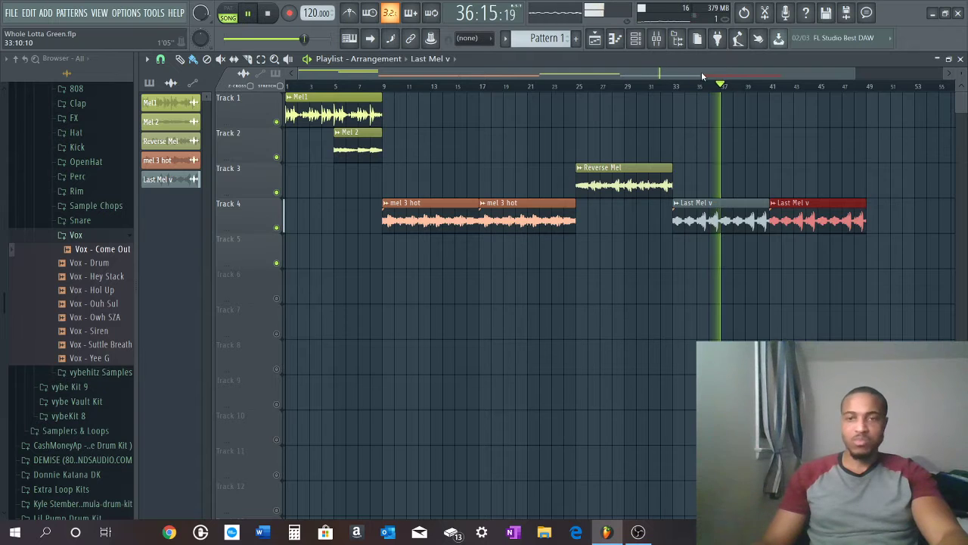
{"action": "left_click_drag", "start_coordinate": [719, 217], "coordinate": [712, 147]}
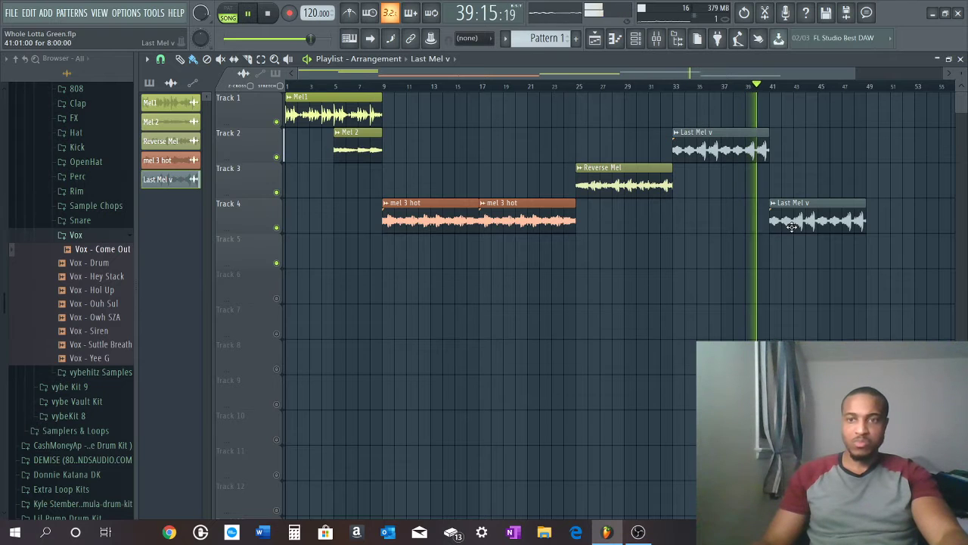
{"action": "left_click_drag", "start_coordinate": [791, 227], "coordinate": [798, 146]}
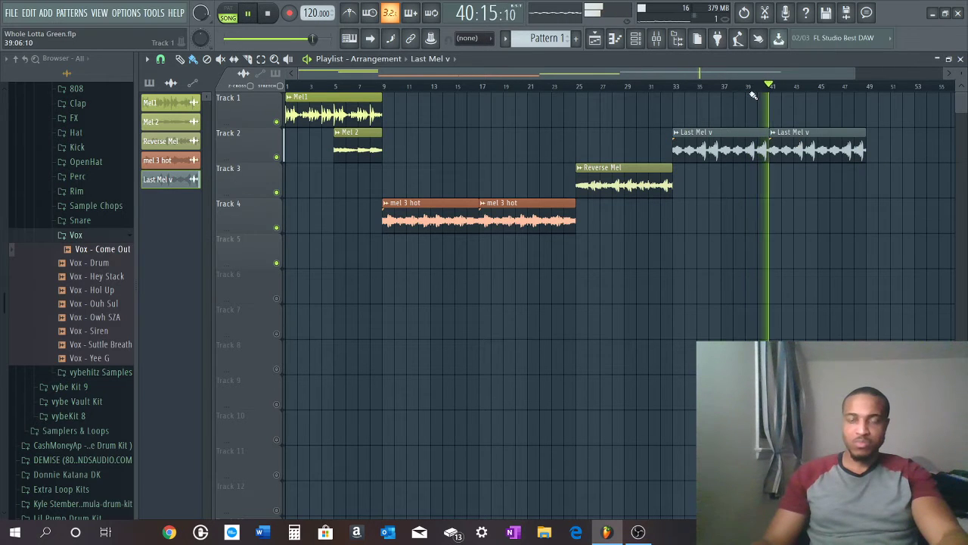
Add a third Last Mel v clip at bar 49 on Track 2 and stop playback
{"action": "scroll", "coordinate": [758, 69], "scroll_direction": "down", "scroll_amount": 2}
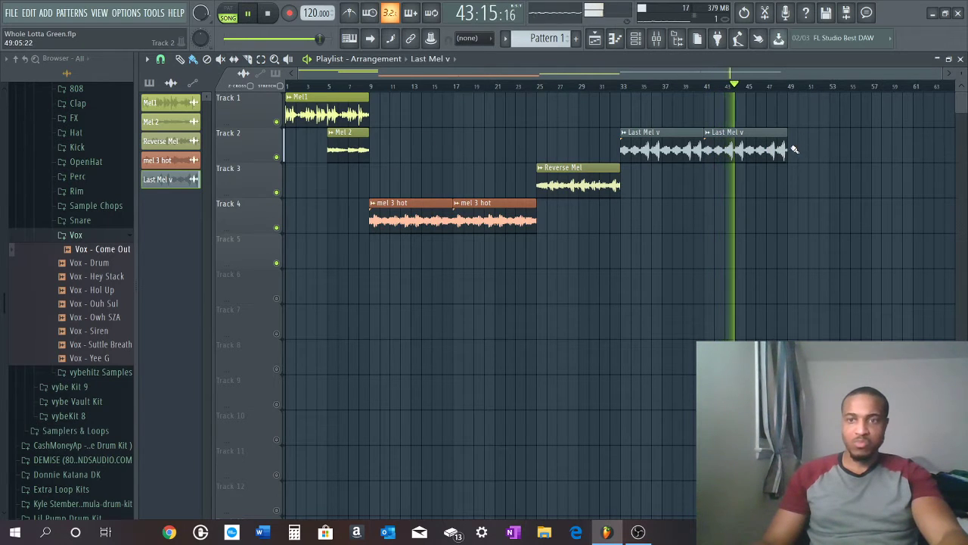
{"action": "left_click", "coordinate": [794, 149]}
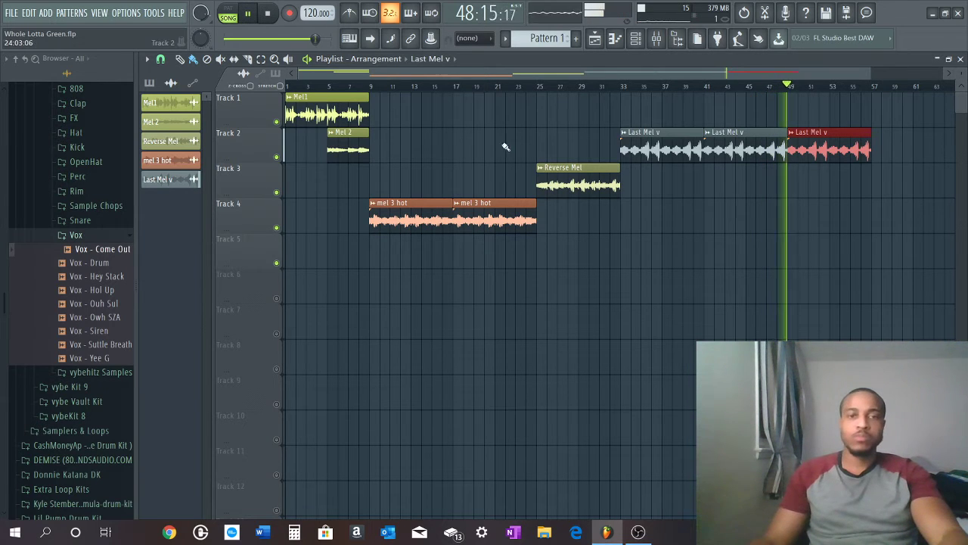
{"action": "key", "text": "space"}
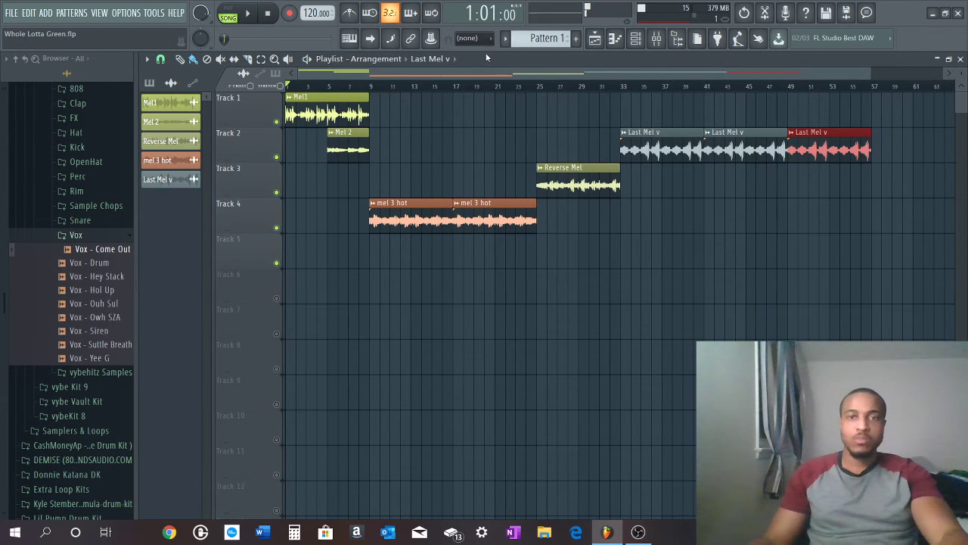
Place Pattern 1 on Track 5 at bar 9, play it with the arrangement, and repeat it at bar 17
{"action": "left_click", "coordinate": [157, 87]}
{"action": "left_click", "coordinate": [193, 102]}
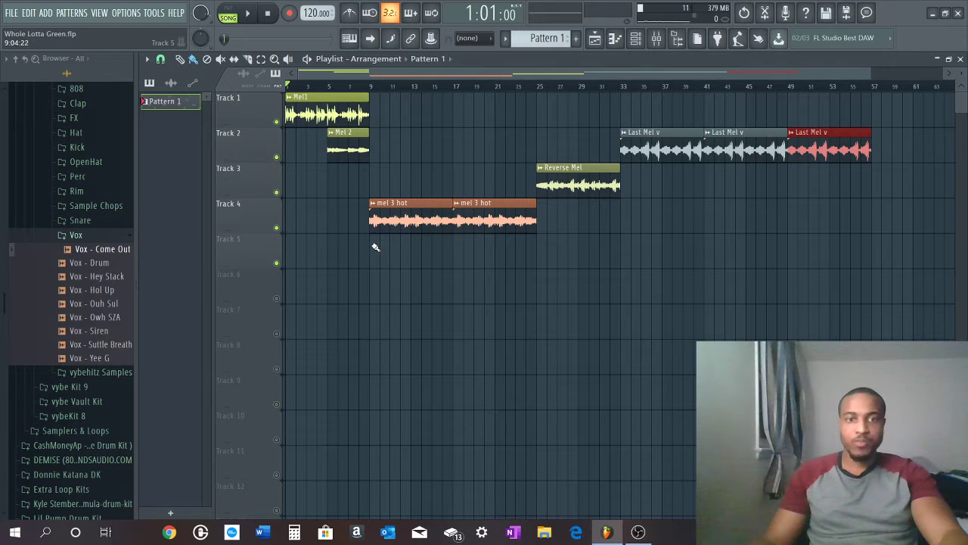
{"action": "left_click", "coordinate": [375, 246]}
{"action": "key", "text": "space"}
{"action": "key", "text": "space"}
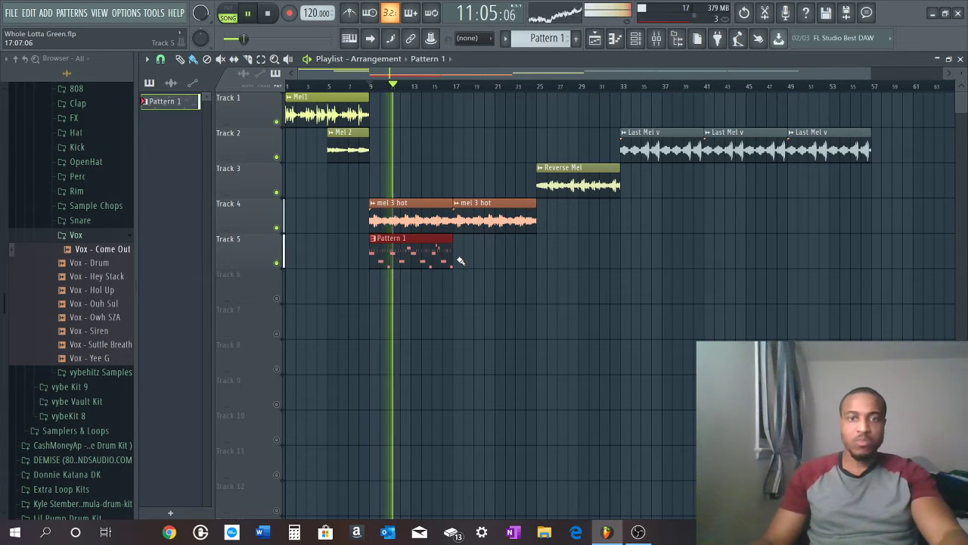
{"action": "key", "text": "ctrl+b"}
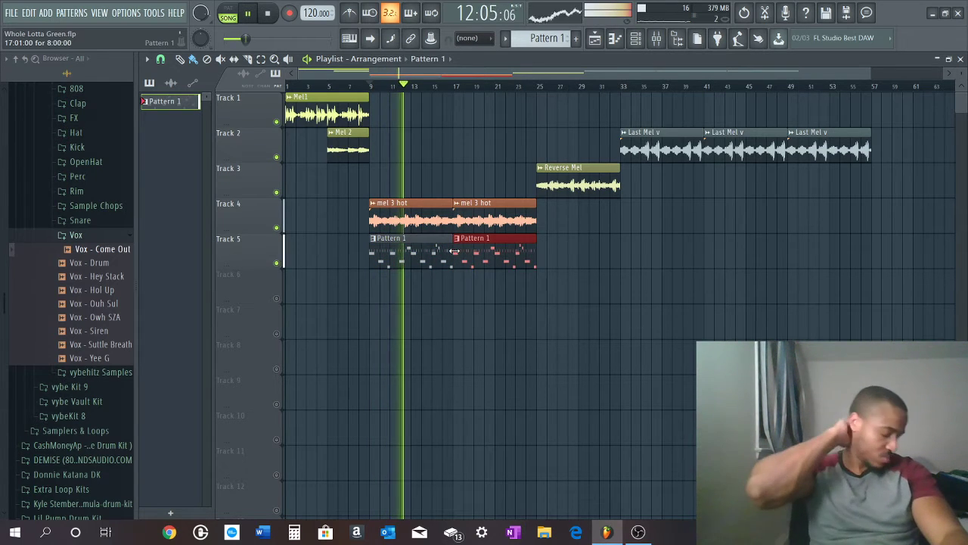
Show all channels in the channel rack and clone the Hat - Low Pro channel
{"action": "left_click", "coordinate": [635, 41]}
{"action": "left_click", "coordinate": [305, 145]}
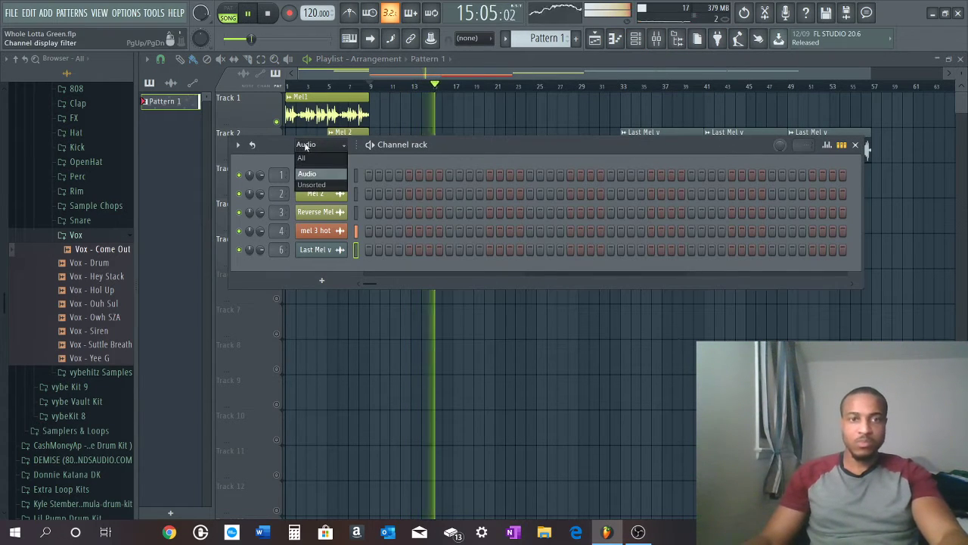
{"action": "left_click", "coordinate": [317, 160]}
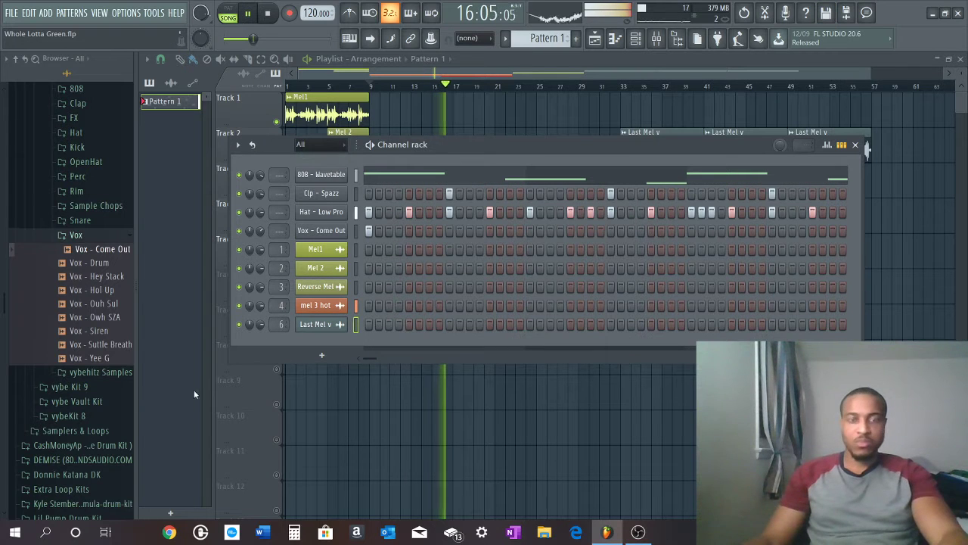
{"action": "right_click", "coordinate": [340, 211]}
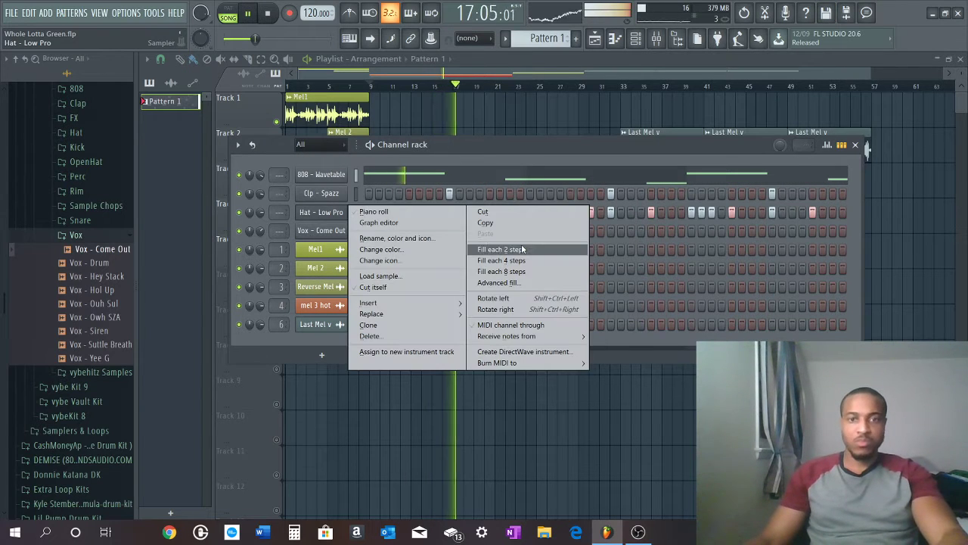
{"action": "left_click", "coordinate": [370, 324]}
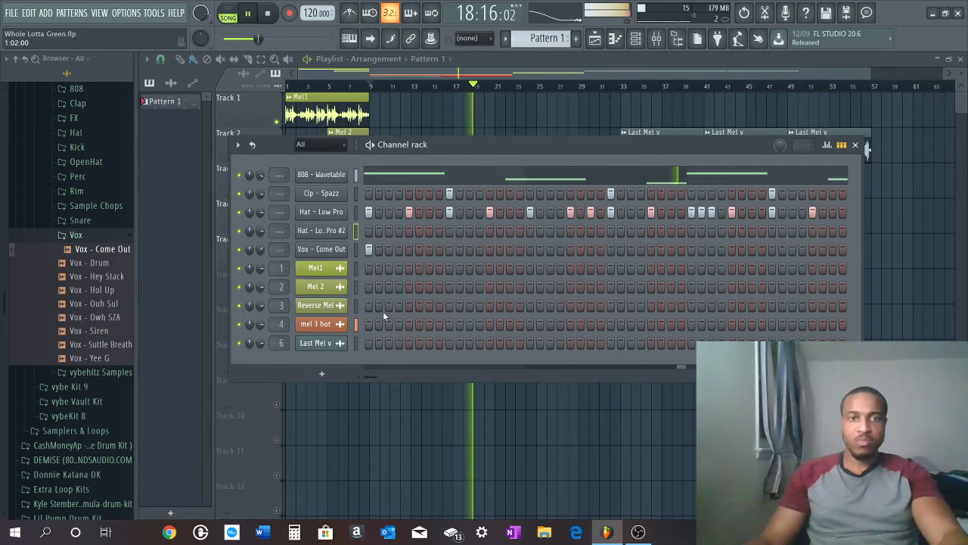
Fill the cloned hat channel every 2 steps with the original hat muted, and switch playback to pattern mode
{"action": "right_click", "coordinate": [340, 232]}
{"action": "left_click", "coordinate": [501, 268]}
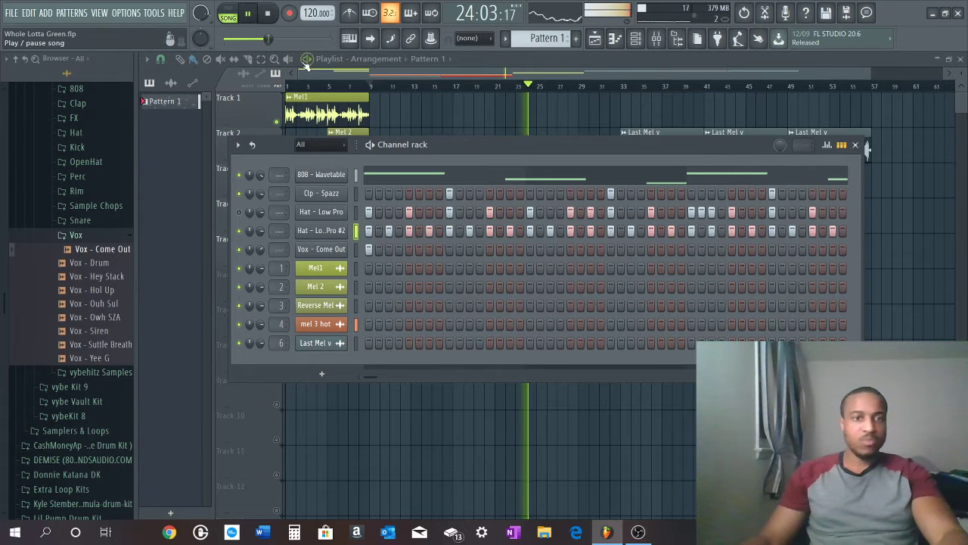
{"action": "left_click", "coordinate": [228, 13]}
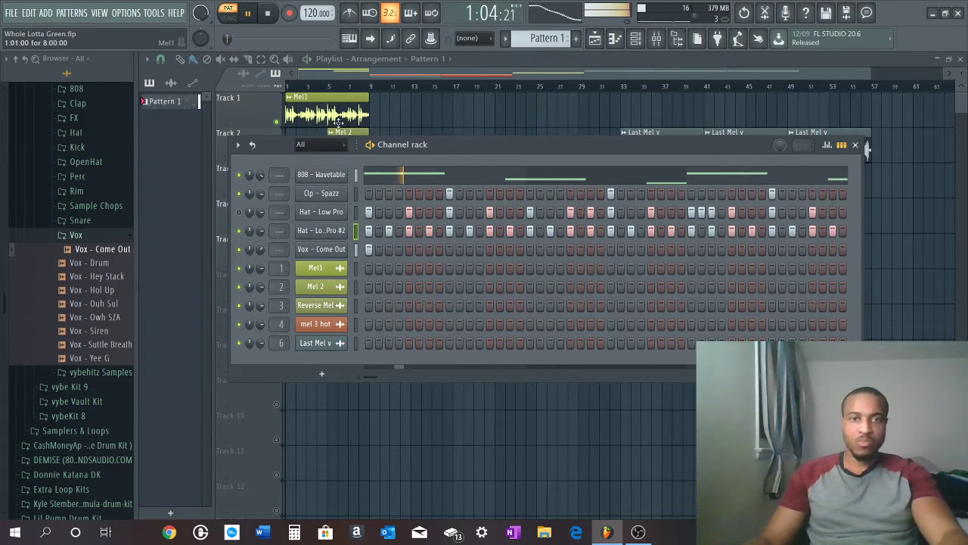
Open the cloned hat in the piano roll and add an extra C5 hit at step 6 of bars 2 and 4
{"action": "right_click", "coordinate": [317, 233]}
{"action": "left_click", "coordinate": [367, 230]}
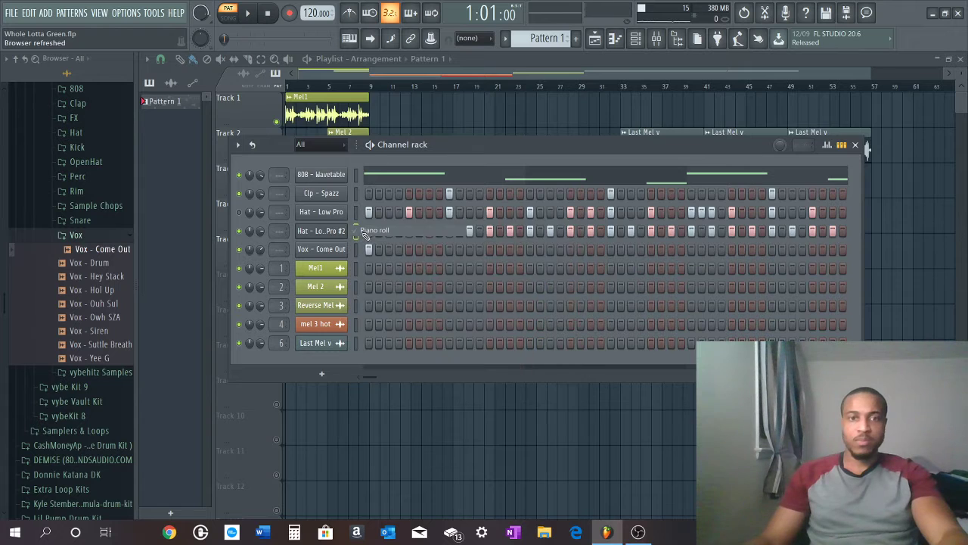
{"action": "scroll", "coordinate": [475, 124], "scroll_direction": "up", "scroll_amount": 3}
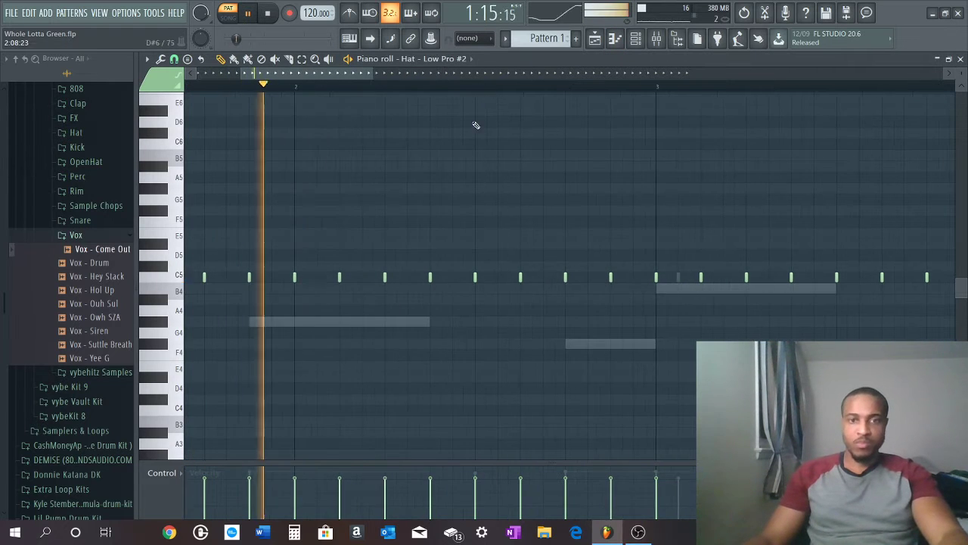
{"action": "left_click", "coordinate": [452, 279]}
{"action": "key", "text": "space"}
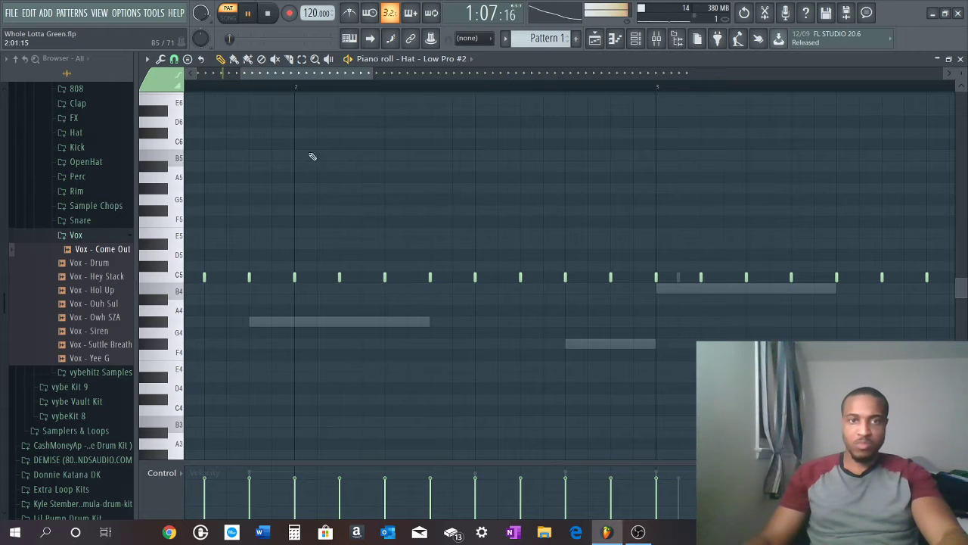
{"action": "key", "text": "space"}
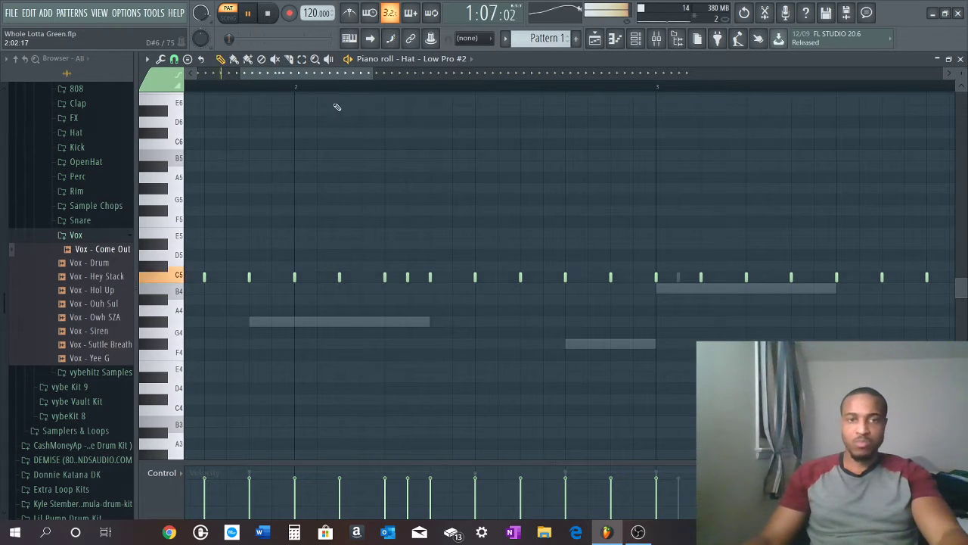
{"action": "scroll", "coordinate": [344, 89], "scroll_direction": "down", "scroll_amount": 3}
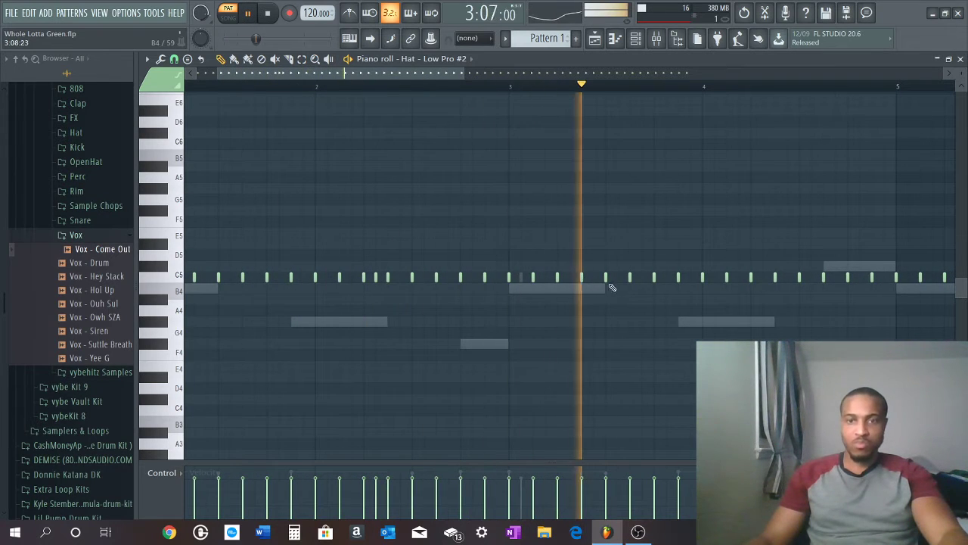
{"action": "left_click", "coordinate": [762, 277]}
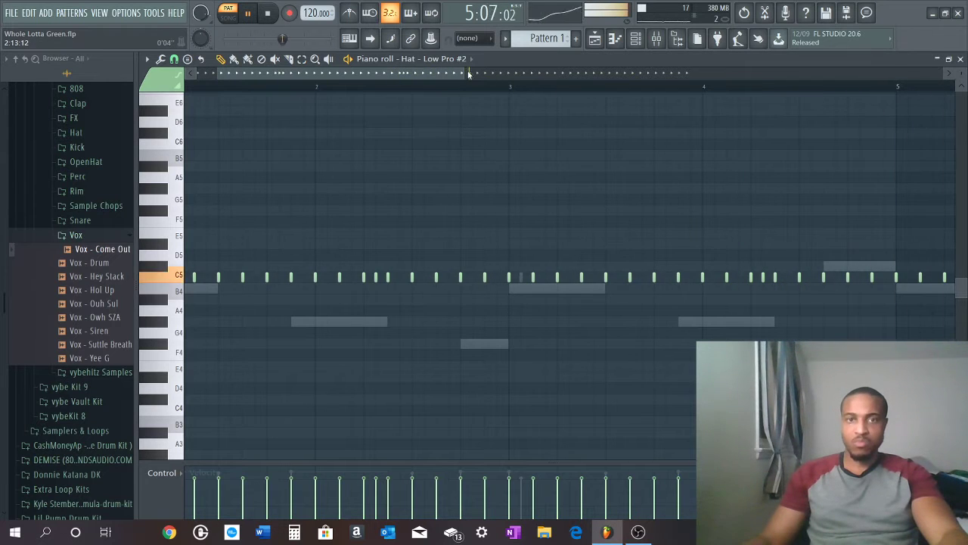
Delete the cloned hat's notes from bar 5 onward and add B4 hits at steps 14 and 16 of bar 4
{"action": "left_click_drag", "start_coordinate": [462, 74], "coordinate": [598, 77]}
{"action": "key", "text": "space"}
{"action": "left_click_drag", "start_coordinate": [534, 74], "coordinate": [927, 74]}
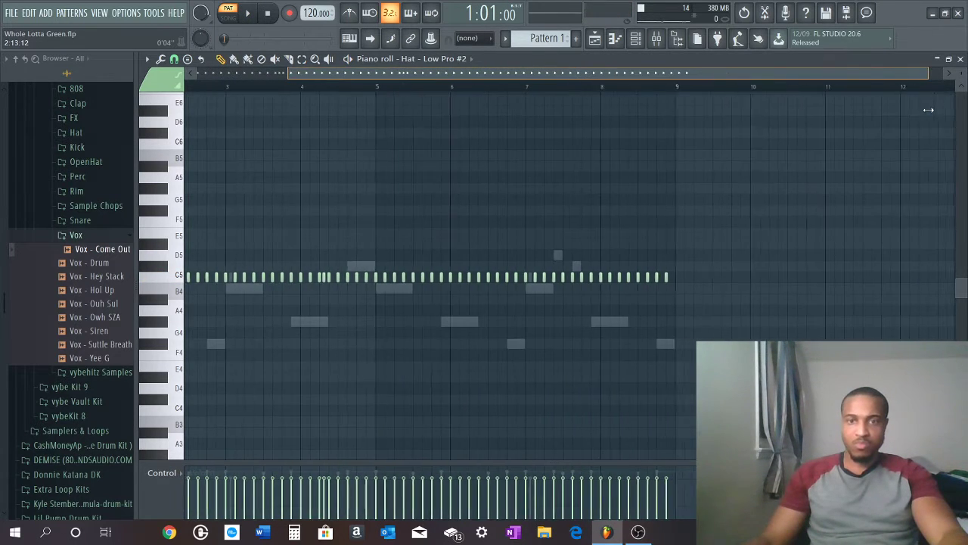
{"action": "left_click_drag", "start_coordinate": [717, 359], "coordinate": [381, 230]}
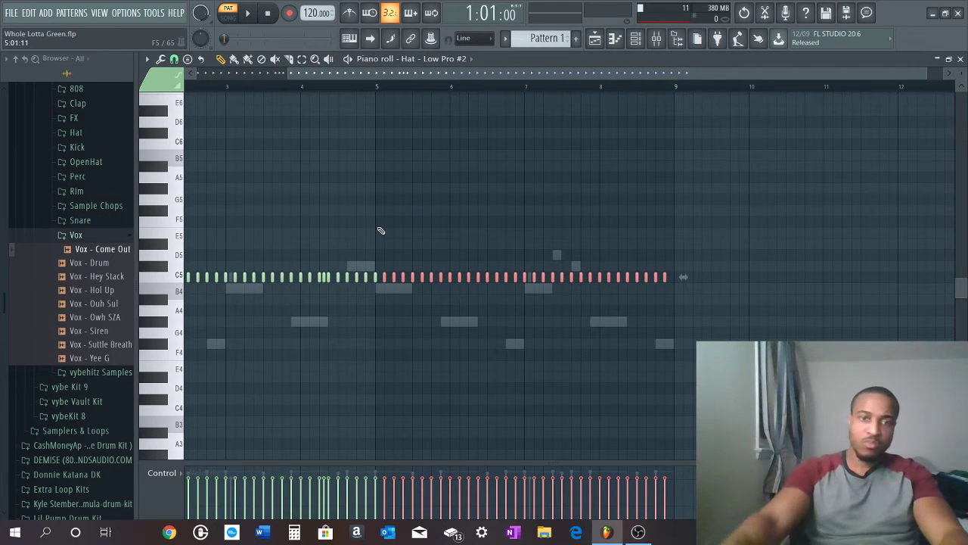
{"action": "key", "text": "Delete"}
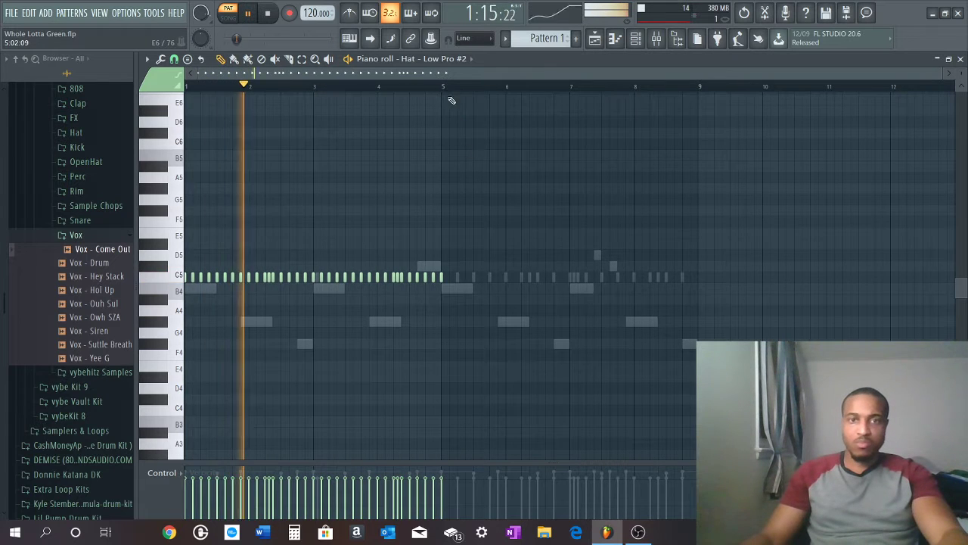
{"action": "scroll", "coordinate": [416, 156], "scroll_direction": "up", "scroll_amount": 3}
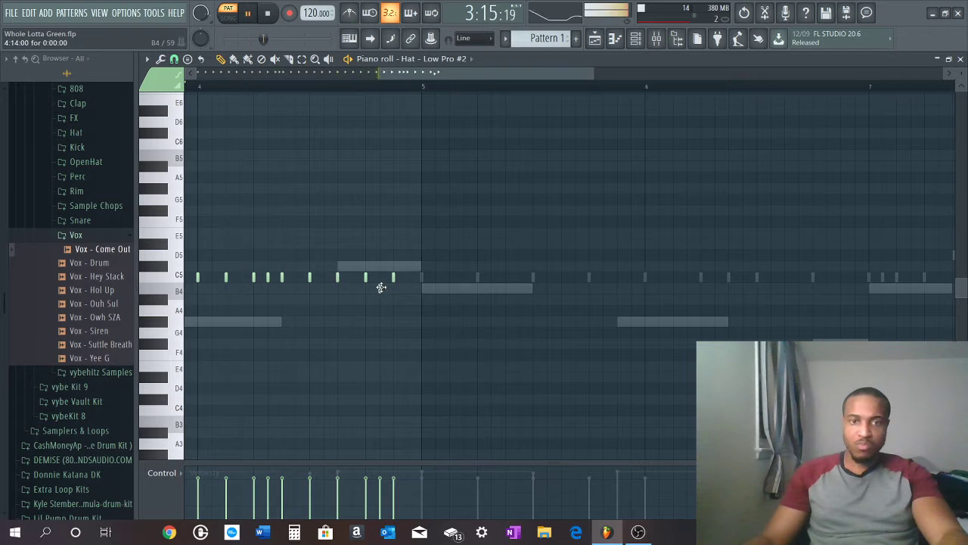
{"action": "left_click", "coordinate": [407, 289]}
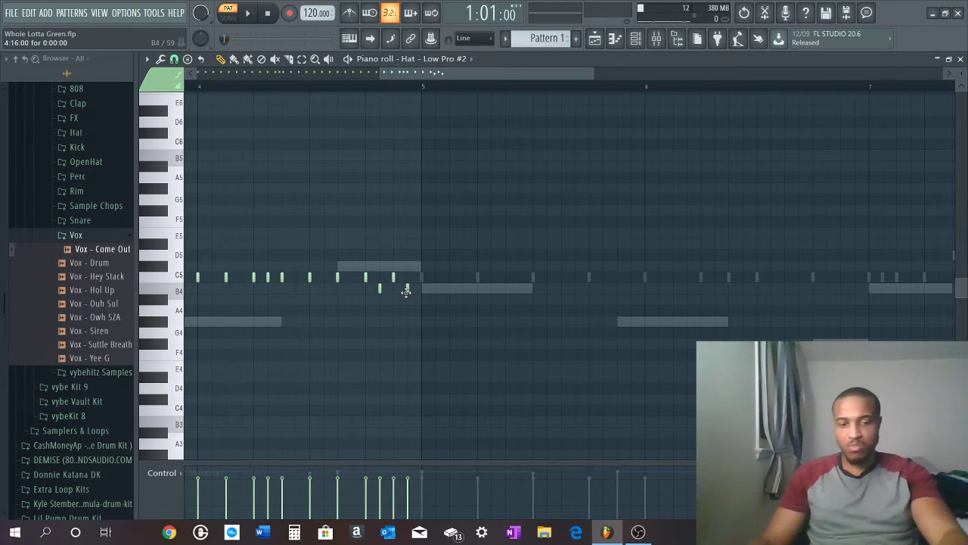
Duplicate the four-bar hat sequence into bars 5 to 8 and play the pattern
{"action": "key", "text": "ctrl+b"}
{"action": "scroll", "coordinate": [388, 97], "scroll_direction": "down", "scroll_amount": 4}
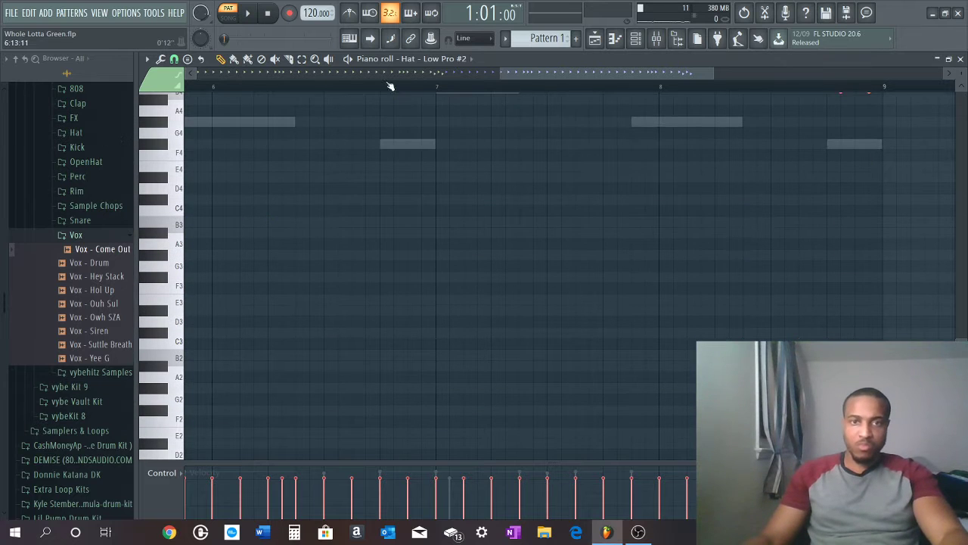
{"action": "scroll", "coordinate": [384, 94], "scroll_direction": "down", "scroll_amount": 4}
{"action": "scroll", "coordinate": [370, 125], "scroll_direction": "up", "scroll_amount": 3}
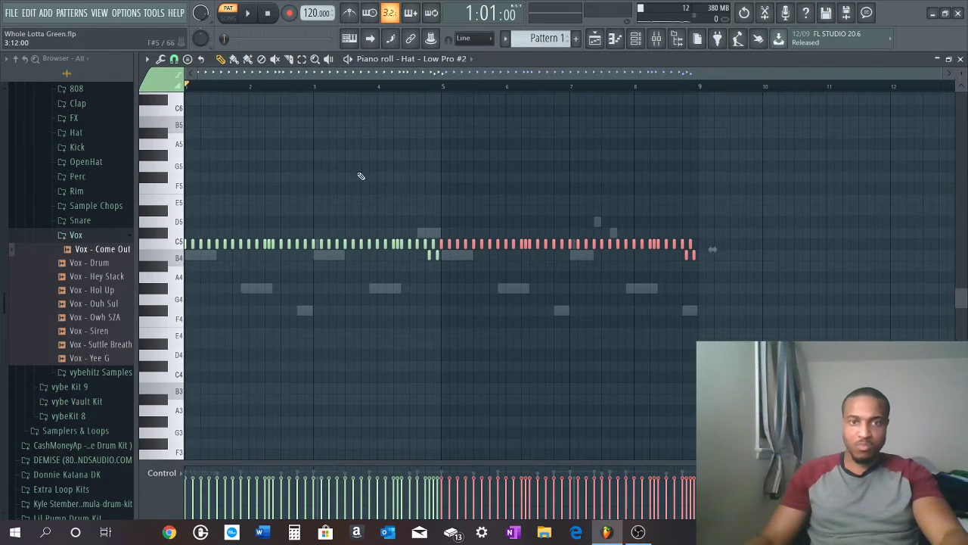
{"action": "key", "text": "space"}
{"action": "scroll", "coordinate": [432, 87], "scroll_direction": "up", "scroll_amount": 3}
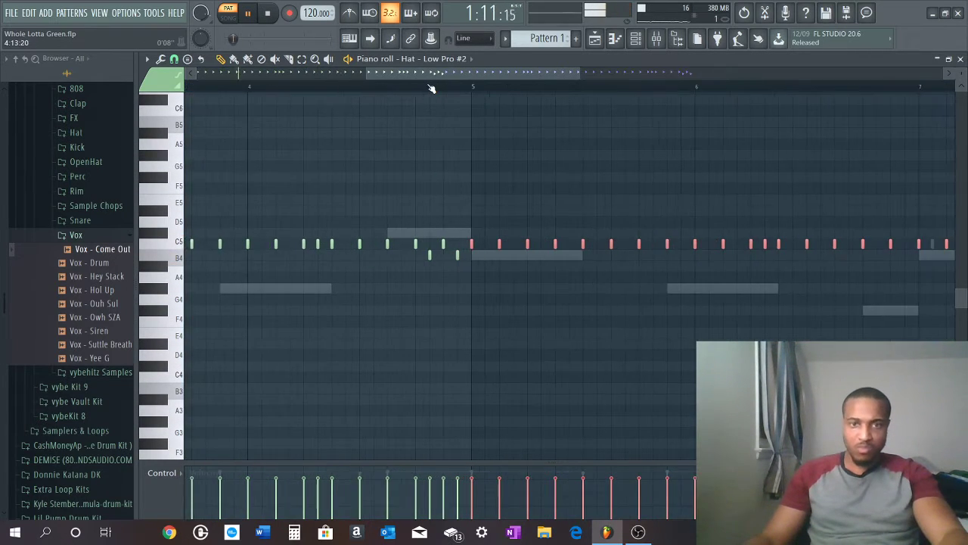
Play the pattern and review the cloned hat's sequence across bars 1 to 8
{"action": "left_click_drag", "start_coordinate": [443, 73], "coordinate": [254, 78]}
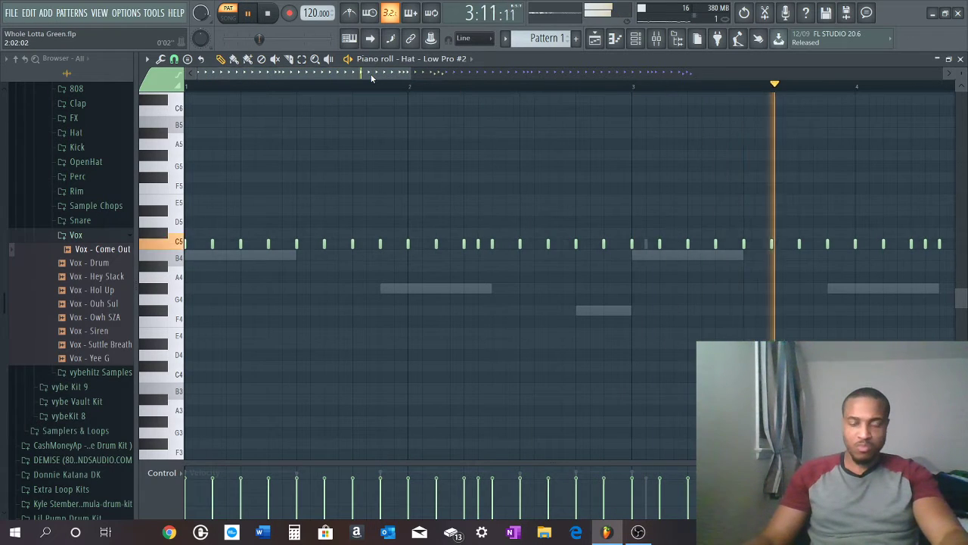
{"action": "left_click_drag", "start_coordinate": [372, 78], "coordinate": [409, 71]}
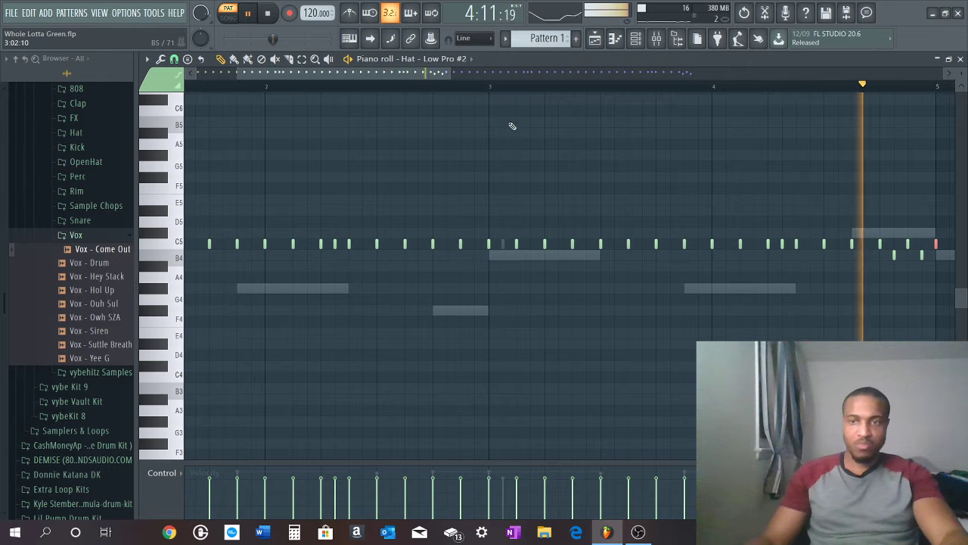
{"action": "scroll", "coordinate": [423, 96], "scroll_direction": "down", "scroll_amount": 3}
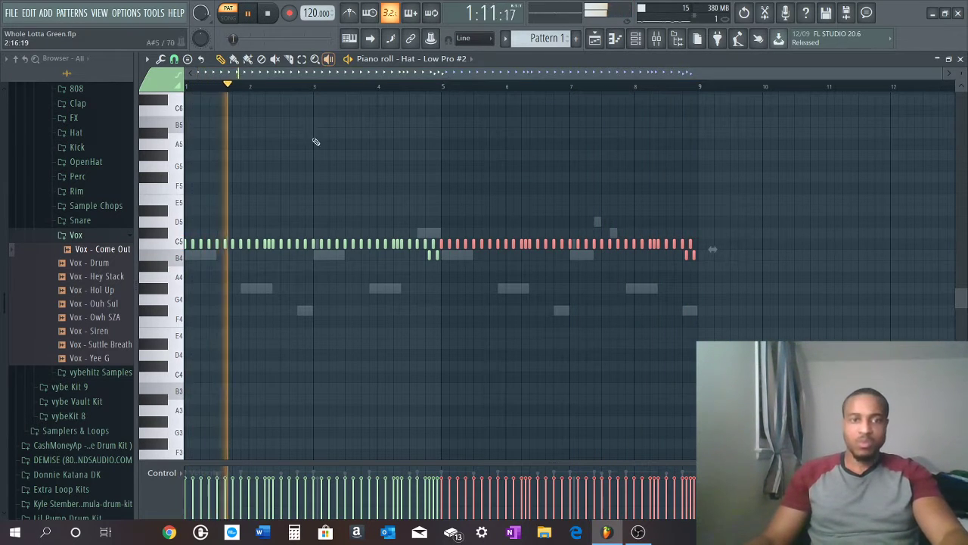
{"action": "scroll", "coordinate": [294, 76], "scroll_direction": "up", "scroll_amount": 4}
{"action": "key", "text": "space"}
{"action": "left_click_drag", "start_coordinate": [301, 75], "coordinate": [7, 114]}
{"action": "key", "text": "space"}
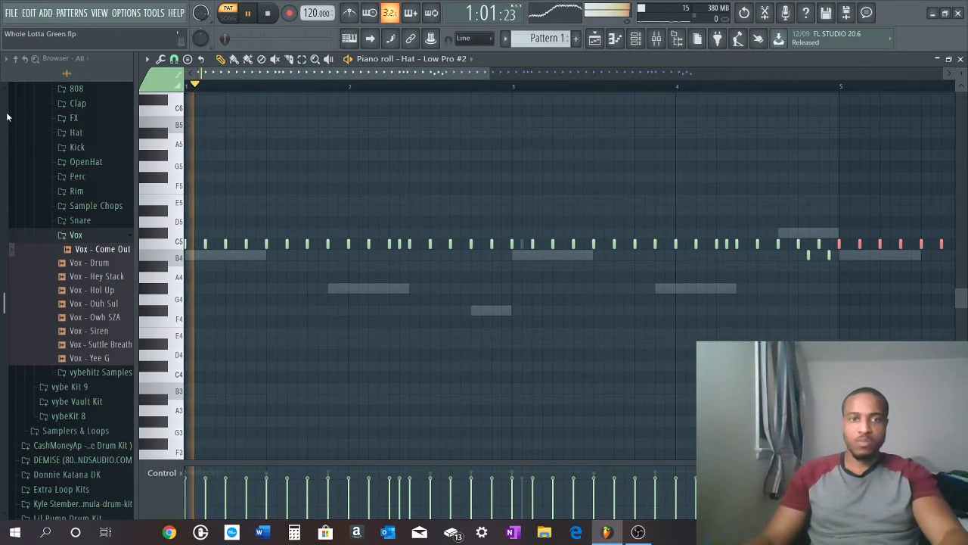
{"action": "key", "text": "space"}
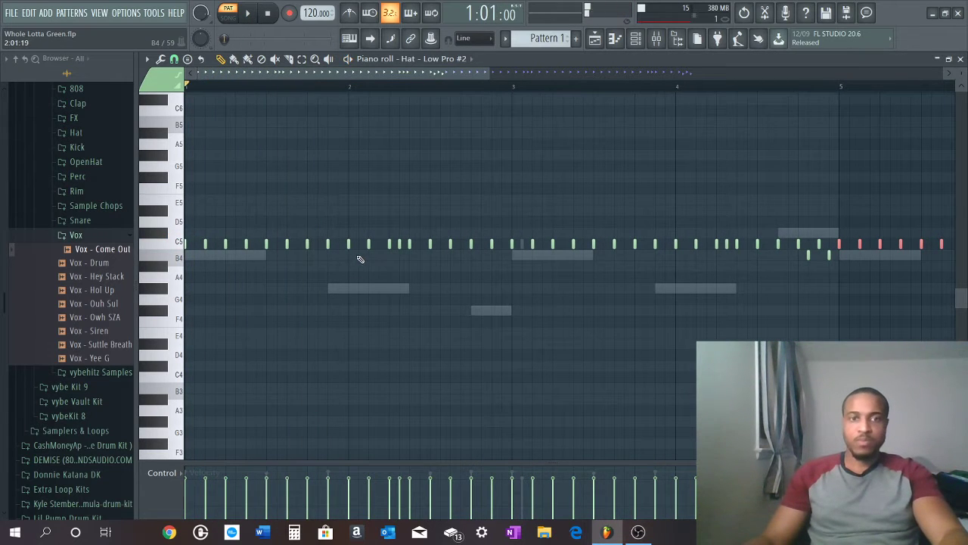
With snap at 1/6 step, add a descending B4, A#4, A4 roll after bar 2's first hit at 1/3-step spacing, and play it
{"action": "scroll", "coordinate": [332, 92], "scroll_direction": "up", "scroll_amount": 3}
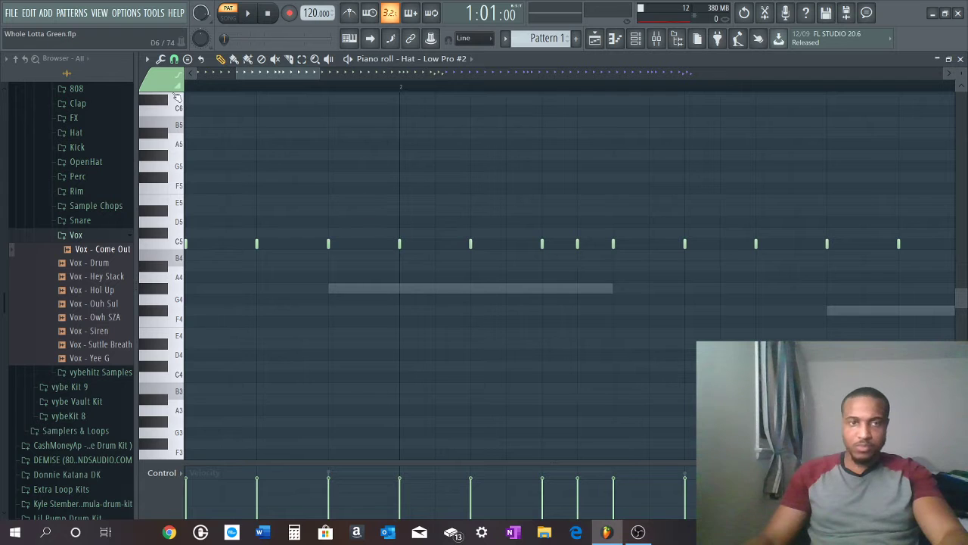
{"action": "left_click", "coordinate": [173, 60]}
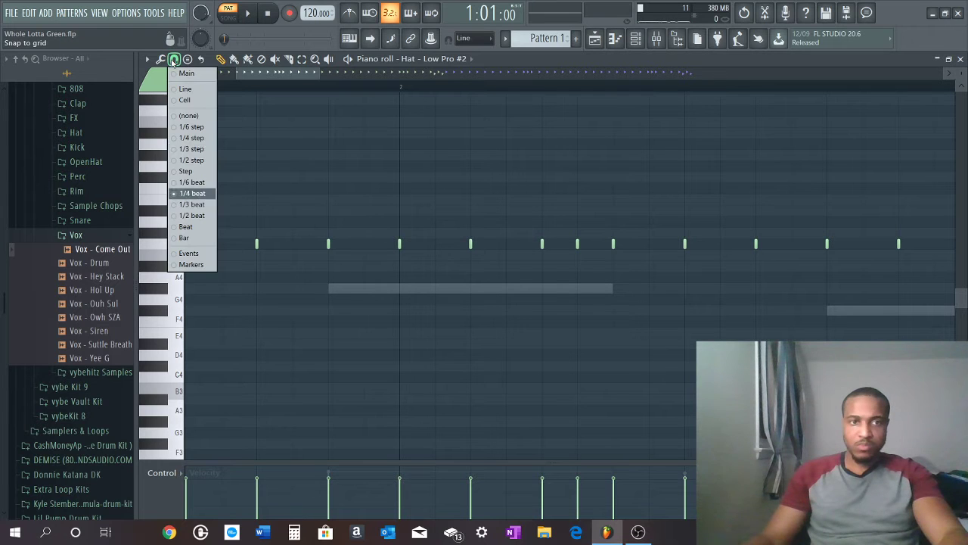
{"action": "left_click", "coordinate": [191, 127]}
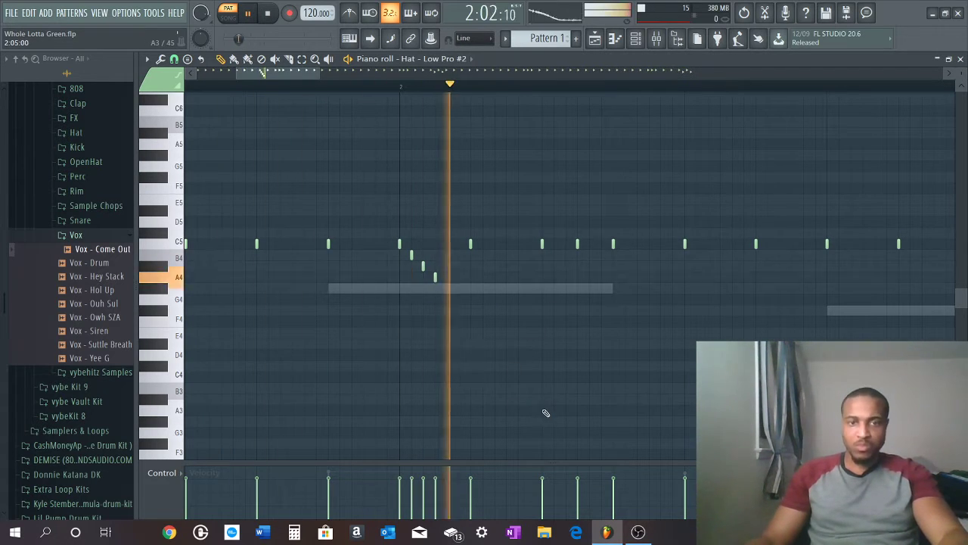
{"action": "scroll", "coordinate": [441, 112], "scroll_direction": "down", "scroll_amount": 5}
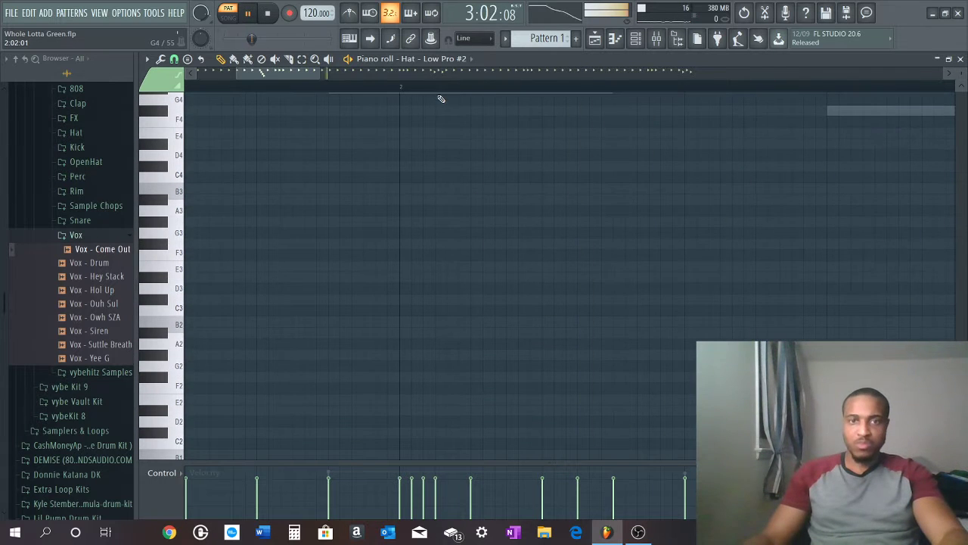
{"action": "scroll", "coordinate": [437, 121], "scroll_direction": "down", "scroll_amount": 2, "text": "ctrl"}
{"action": "scroll", "coordinate": [441, 159], "scroll_direction": "up", "scroll_amount": 5}
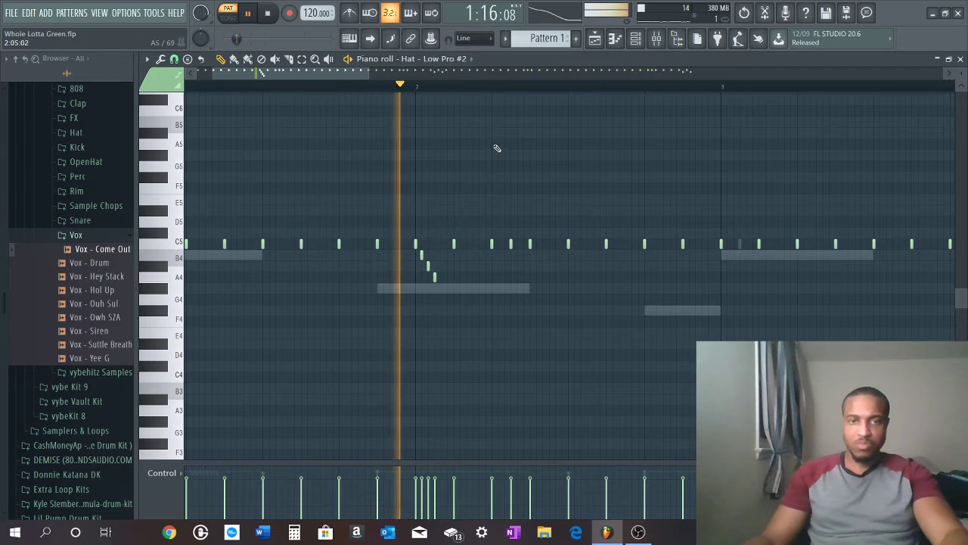
{"action": "scroll", "coordinate": [527, 113], "scroll_direction": "down", "scroll_amount": 2, "text": "ctrl"}
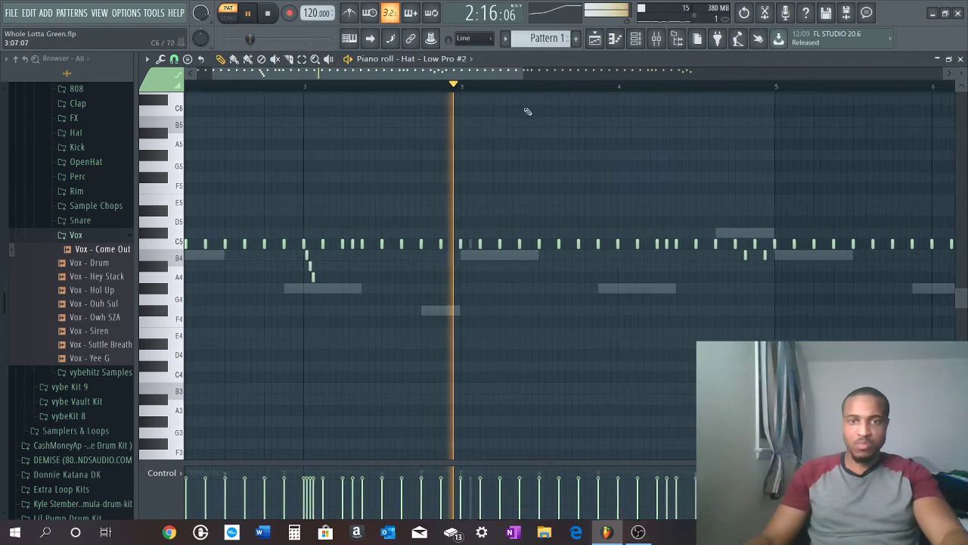
{"action": "key", "text": "space"}
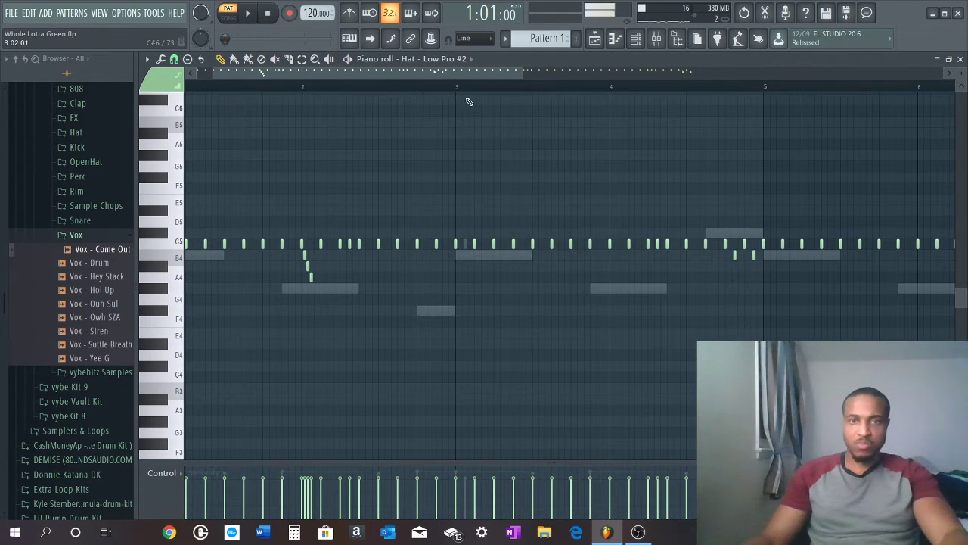
Add the same descending B4, A#4, A4 roll at 1/3-step spacing after the first hit of bar 4
{"action": "scroll", "coordinate": [475, 94], "scroll_direction": "up", "scroll_amount": 2, "text": "ctrl"}
{"action": "key", "text": "space"}
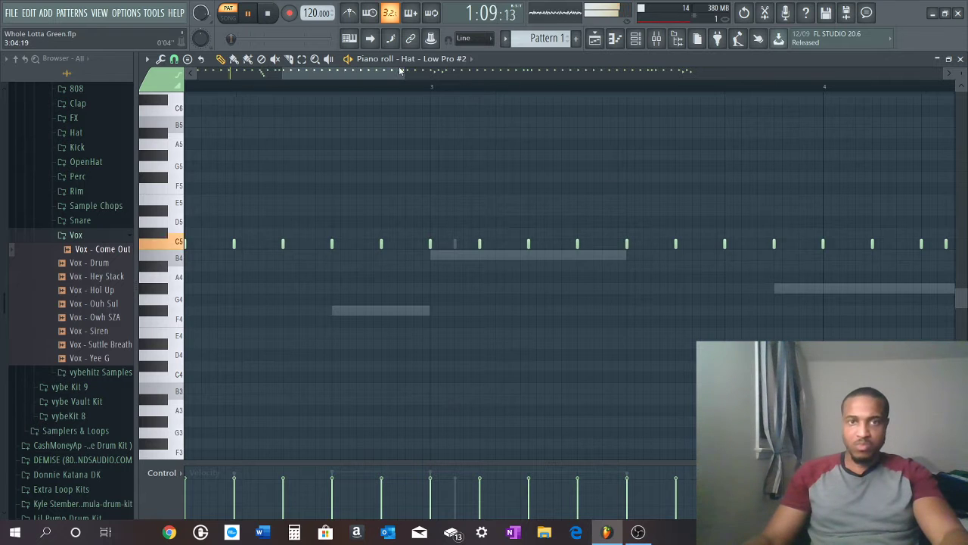
{"action": "left_click_drag", "start_coordinate": [394, 72], "coordinate": [463, 81]}
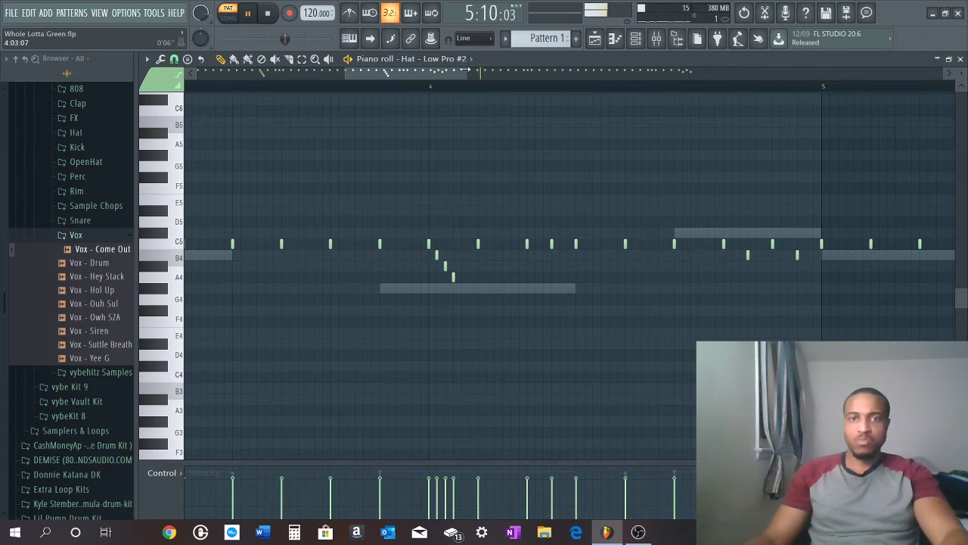
{"action": "left_click_drag", "start_coordinate": [465, 69], "coordinate": [646, 70]}
{"action": "key", "text": "space"}
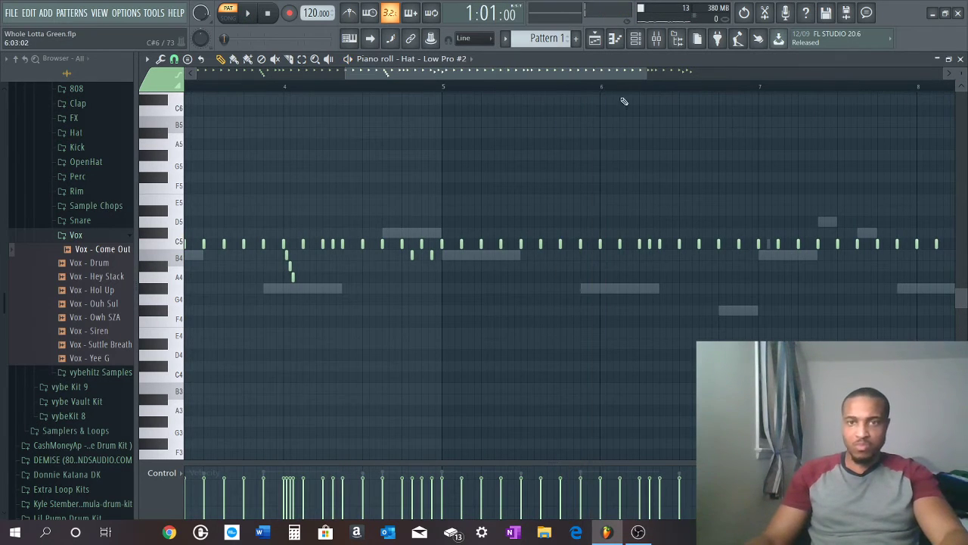
Set the snap to Step and add B4 hits at step 16 of bar 5 and step 2 of bar 6, auditioning from bar 5
{"action": "scroll", "coordinate": [624, 100], "scroll_direction": "up", "scroll_amount": 3}
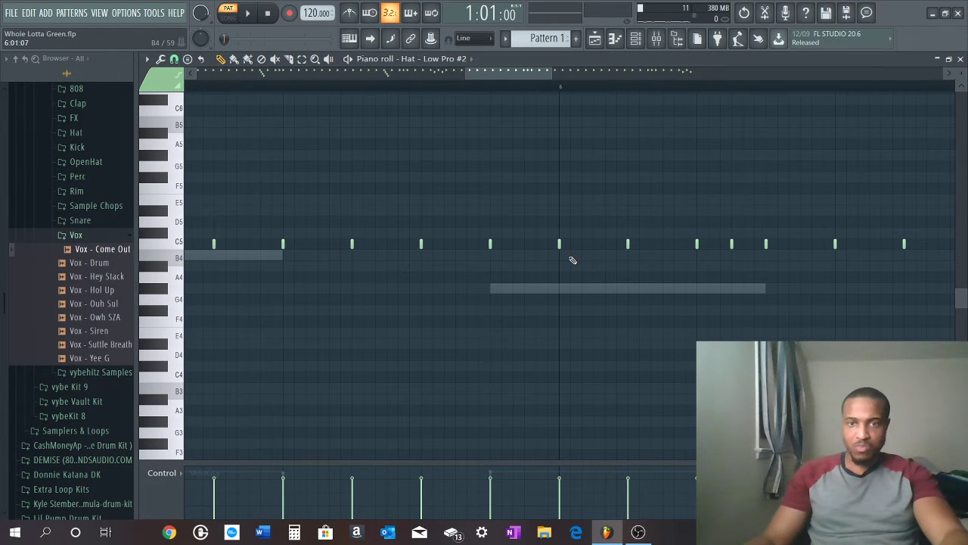
{"action": "left_click", "coordinate": [188, 61]}
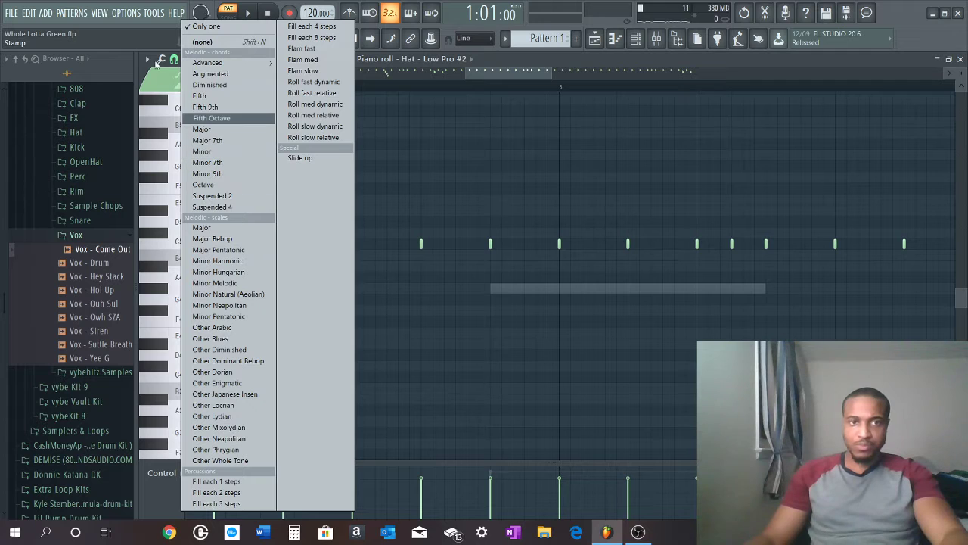
{"action": "left_click", "coordinate": [174, 60]}
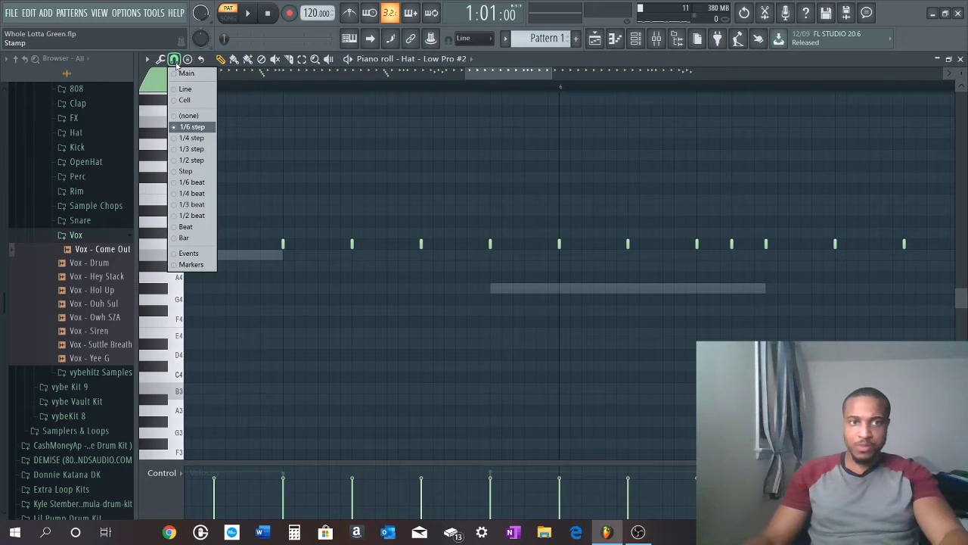
{"action": "left_click", "coordinate": [196, 175]}
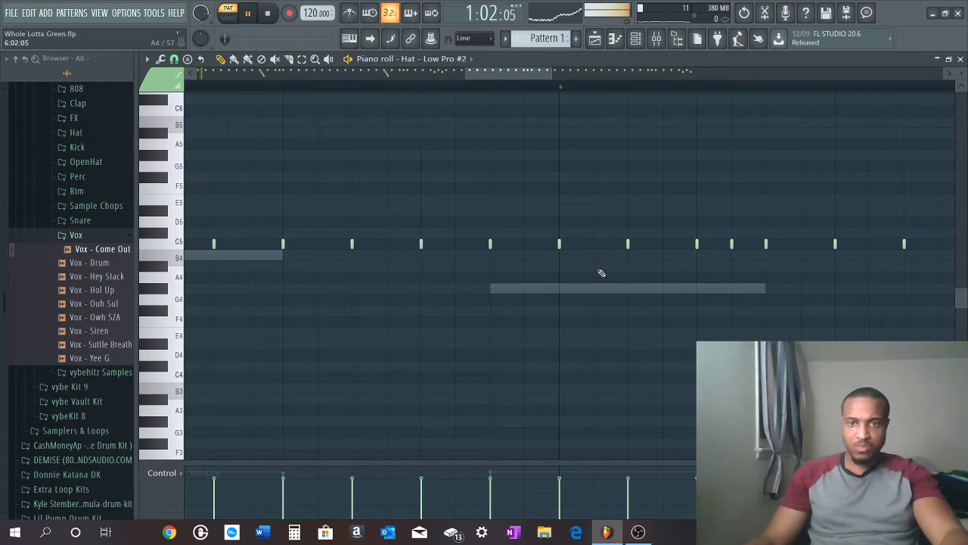
{"action": "left_click", "coordinate": [478, 90]}
{"action": "key", "text": "space"}
{"action": "key", "text": "space"}
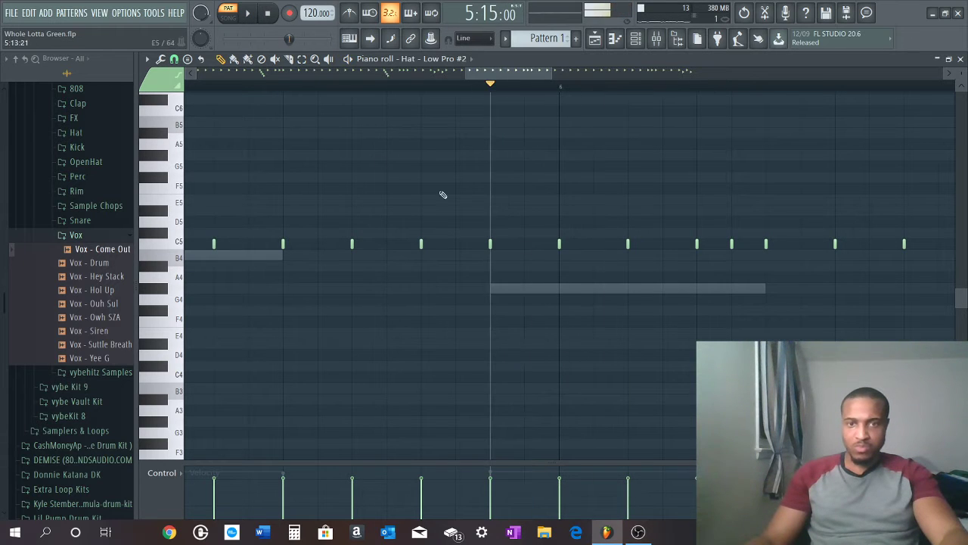
{"action": "left_click", "coordinate": [257, 84]}
{"action": "key", "text": "space"}
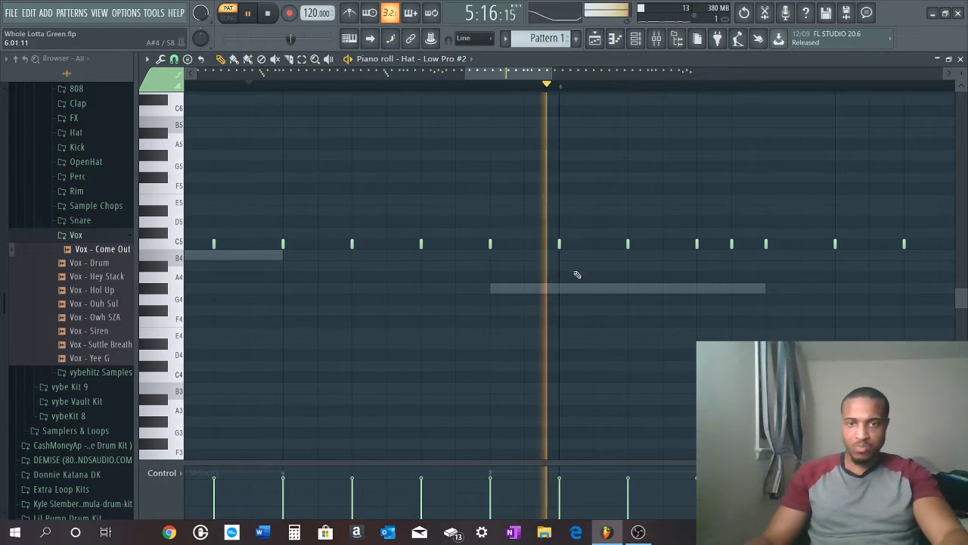
{"action": "key", "text": "space"}
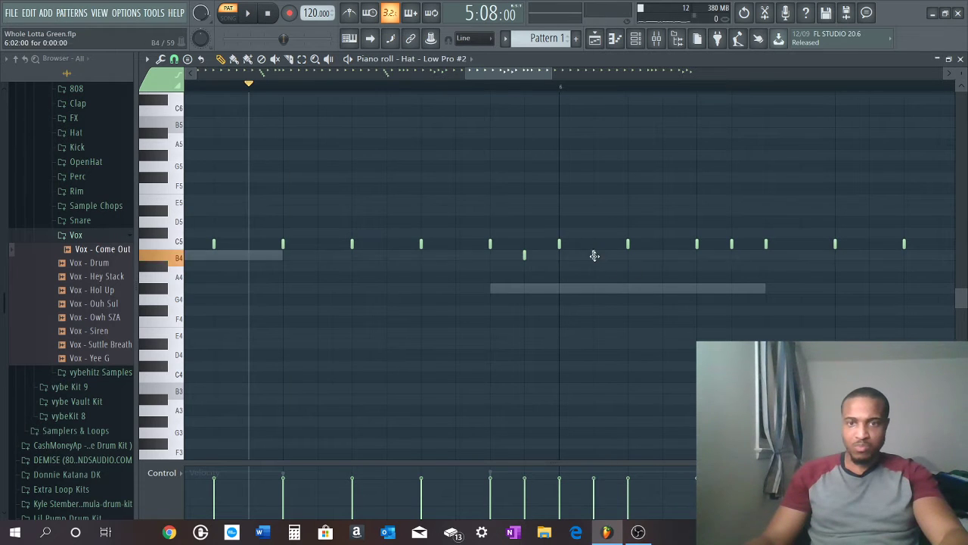
{"action": "key", "text": "space"}
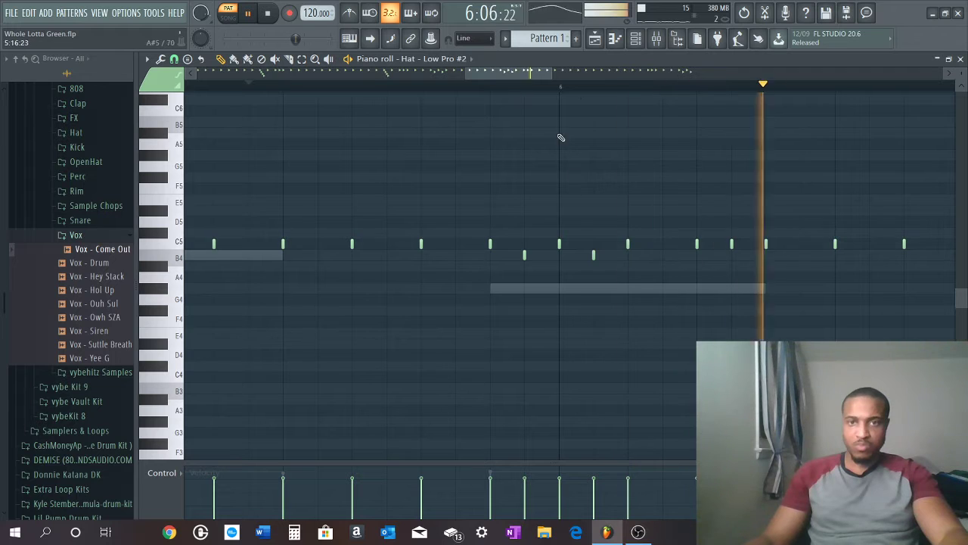
Play back the hat sequence from the start of bar 4 to check the added hits
{"action": "scroll", "coordinate": [579, 87], "scroll_direction": "down", "scroll_amount": 5}
{"action": "key", "text": "space"}
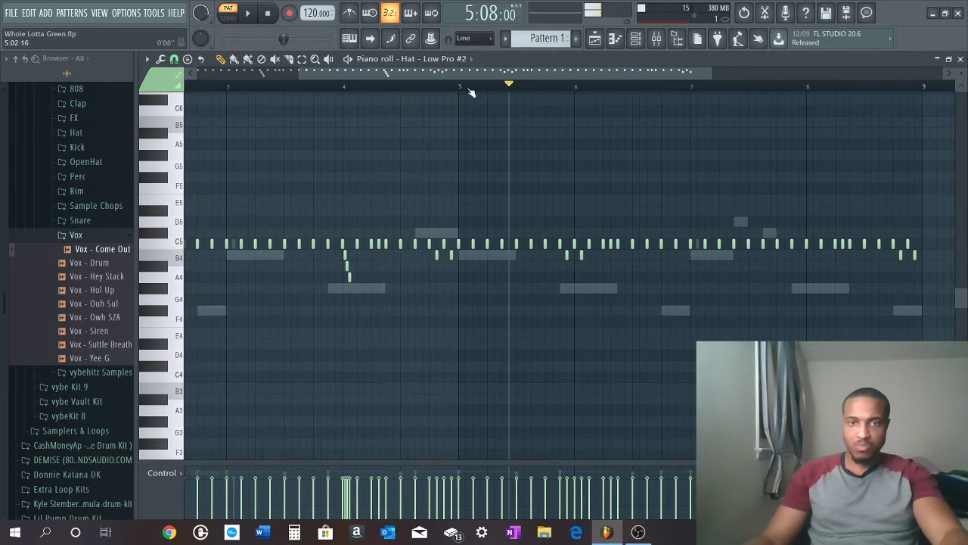
{"action": "left_click", "coordinate": [351, 88]}
{"action": "key", "text": "space"}
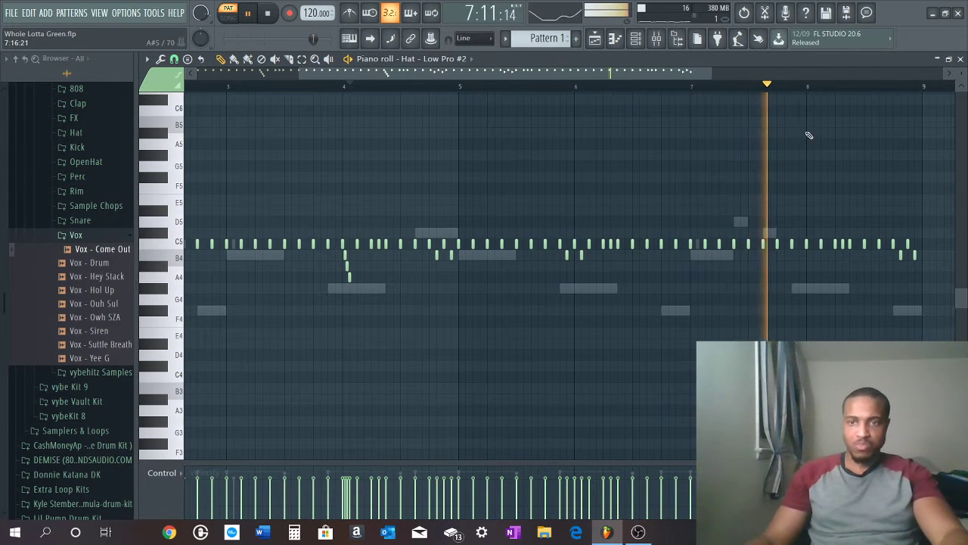
{"action": "key", "text": "space"}
Set the snap to 1/6 step and add a descending B4, A#4, A4 roll after the first hit of bar 8 at 1/6-step spacing
{"action": "scroll", "coordinate": [820, 106], "scroll_direction": "up", "scroll_amount": 3}
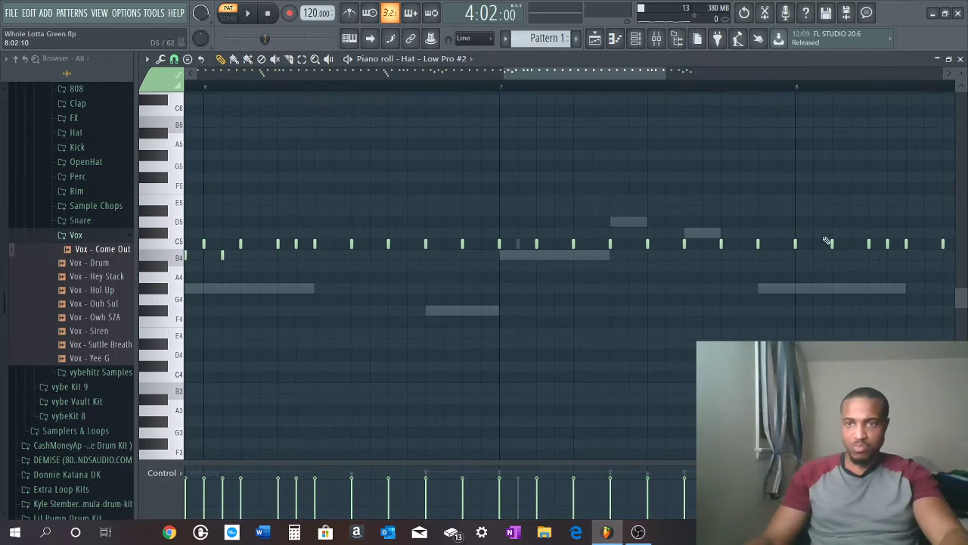
{"action": "left_click", "coordinate": [177, 61]}
{"action": "left_click", "coordinate": [190, 126]}
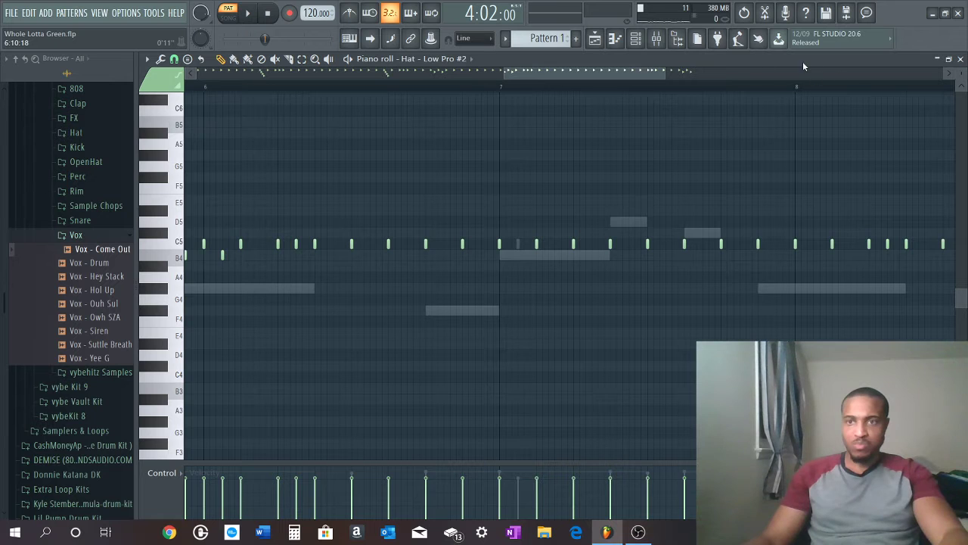
{"action": "scroll", "coordinate": [812, 77], "scroll_direction": "up", "scroll_amount": 3}
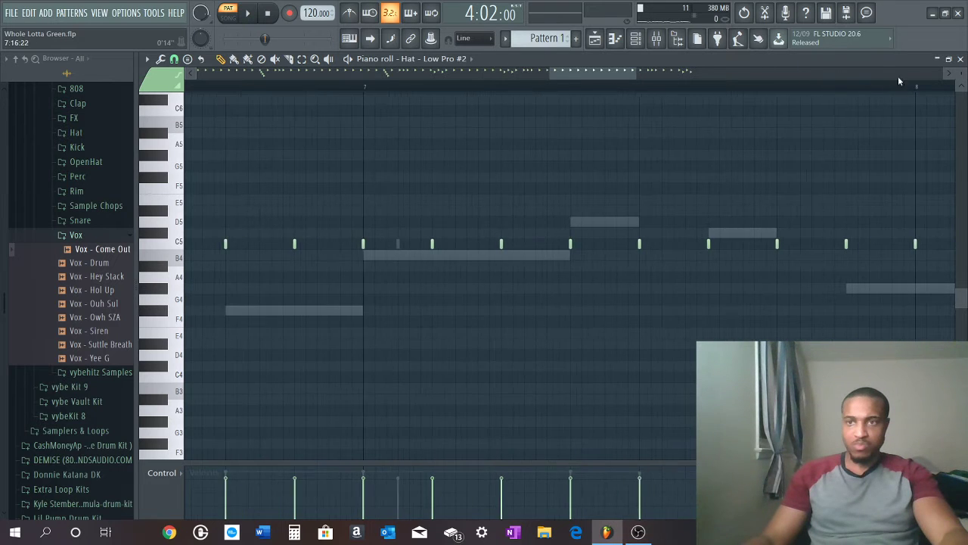
{"action": "scroll", "coordinate": [877, 74], "scroll_direction": "up", "scroll_amount": 3}
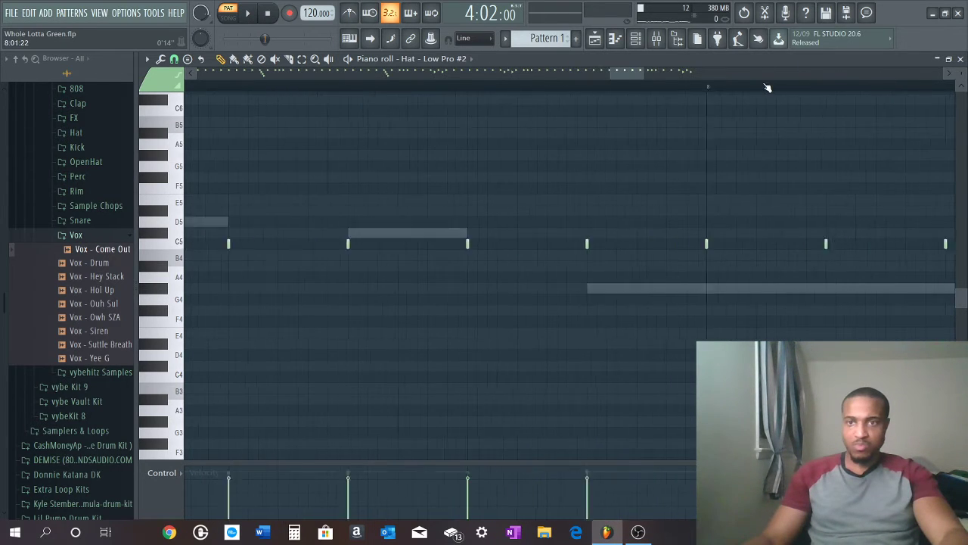
{"action": "scroll", "coordinate": [766, 88], "scroll_direction": "up", "scroll_amount": 2}
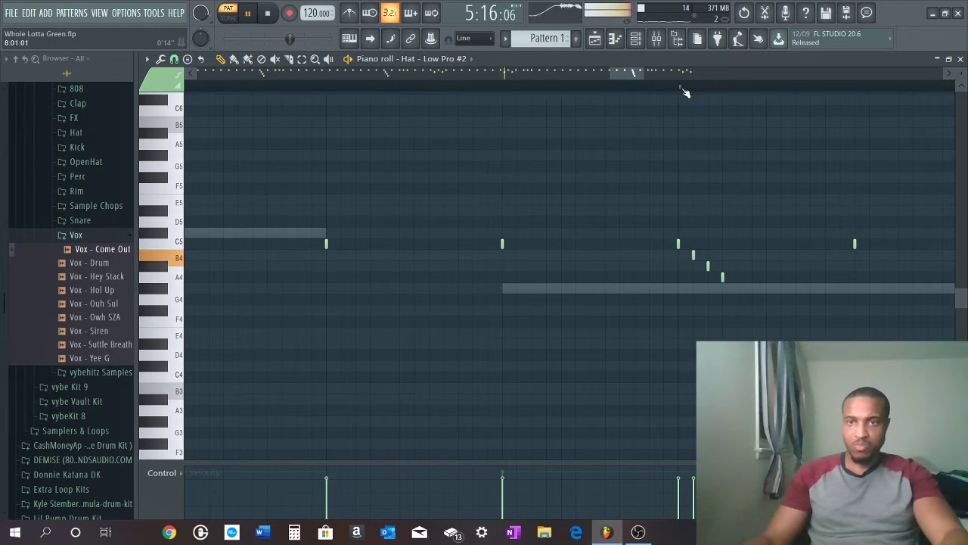
Listen to the looping pattern and review the finished hat variations across all eight bars
{"action": "scroll", "coordinate": [684, 91], "scroll_direction": "down", "scroll_amount": 5}
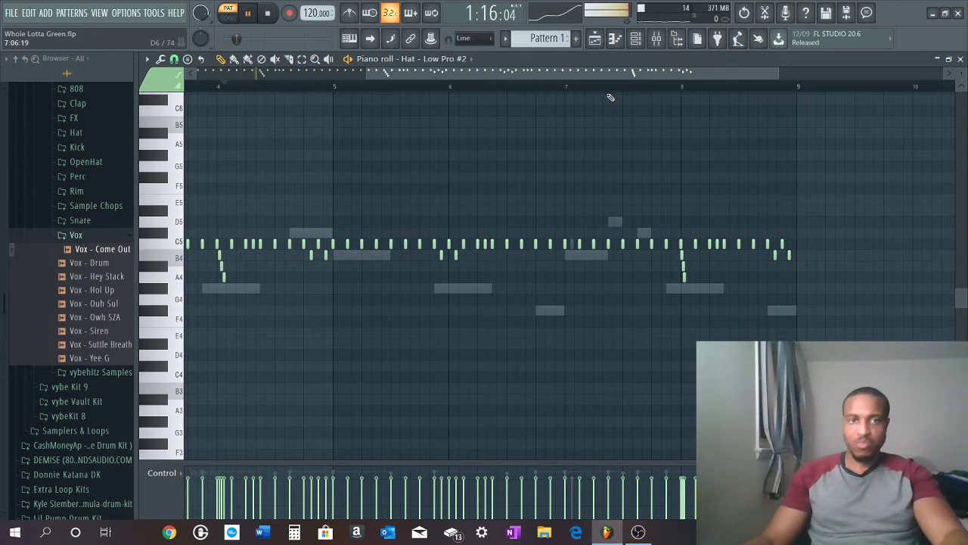
{"action": "scroll", "coordinate": [605, 93], "scroll_direction": "down", "scroll_amount": 2}
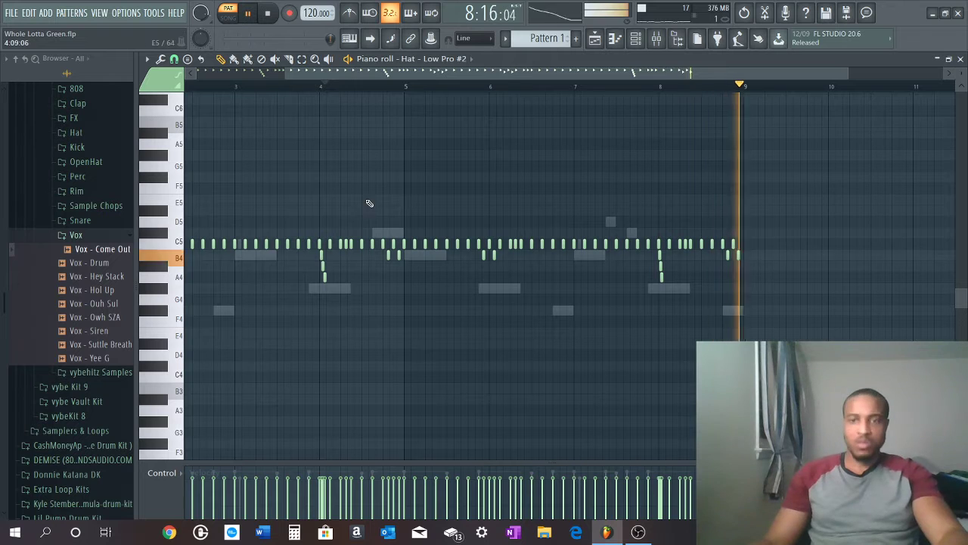
{"action": "scroll", "coordinate": [435, 87], "scroll_direction": "up", "scroll_amount": 2}
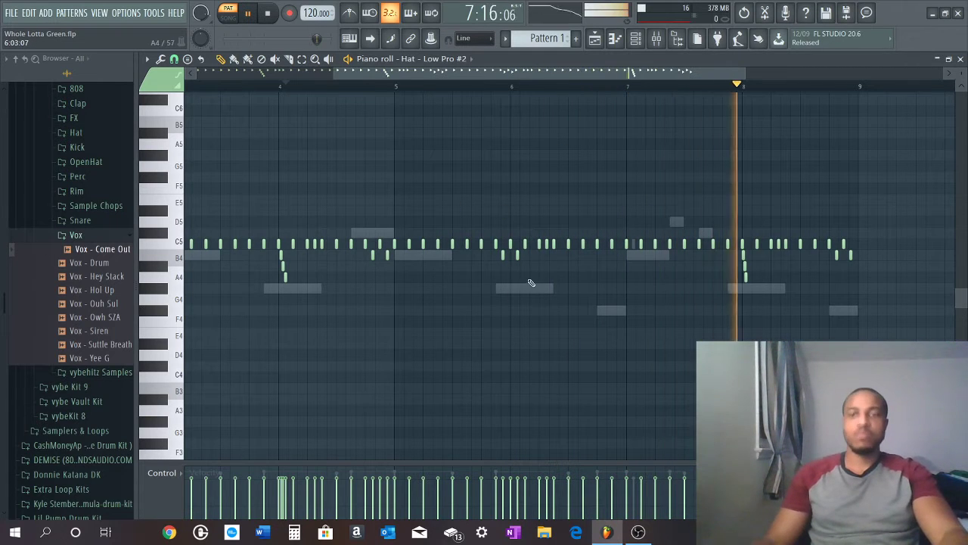
{"action": "scroll", "coordinate": [561, 86], "scroll_direction": "down", "scroll_amount": 3}
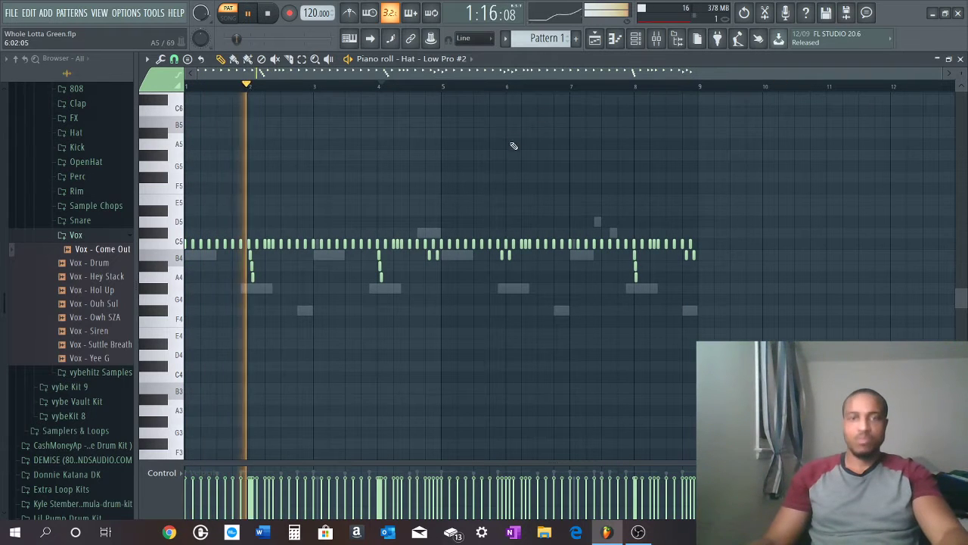
{"action": "scroll", "coordinate": [507, 92], "scroll_direction": "up", "scroll_amount": 2}
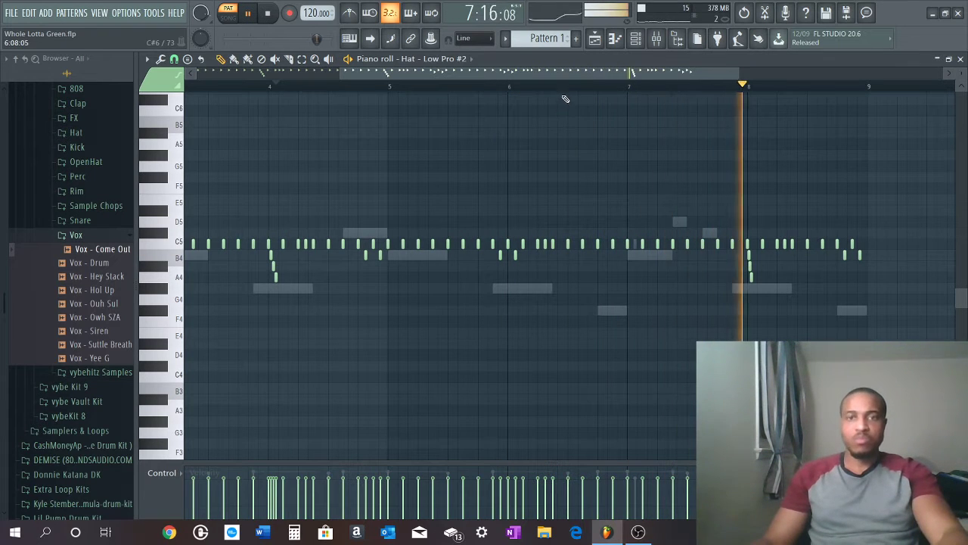
Stop the hat playback and bring up the channel rack over the piano roll
{"action": "scroll", "coordinate": [569, 87], "scroll_direction": "down", "scroll_amount": 1}
{"action": "scroll", "coordinate": [497, 86], "scroll_direction": "down", "scroll_amount": 2}
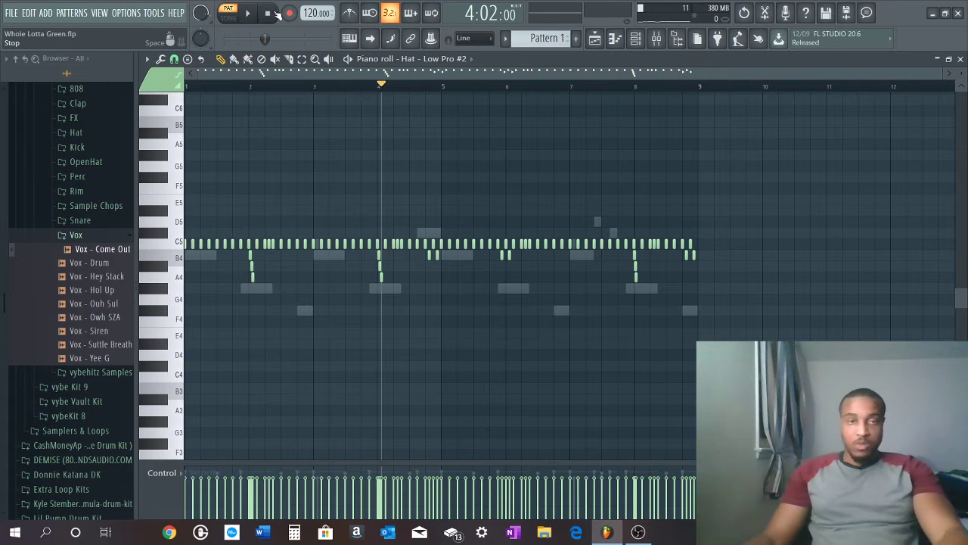
{"action": "key", "text": "space"}
{"action": "left_click", "coordinate": [643, 48]}
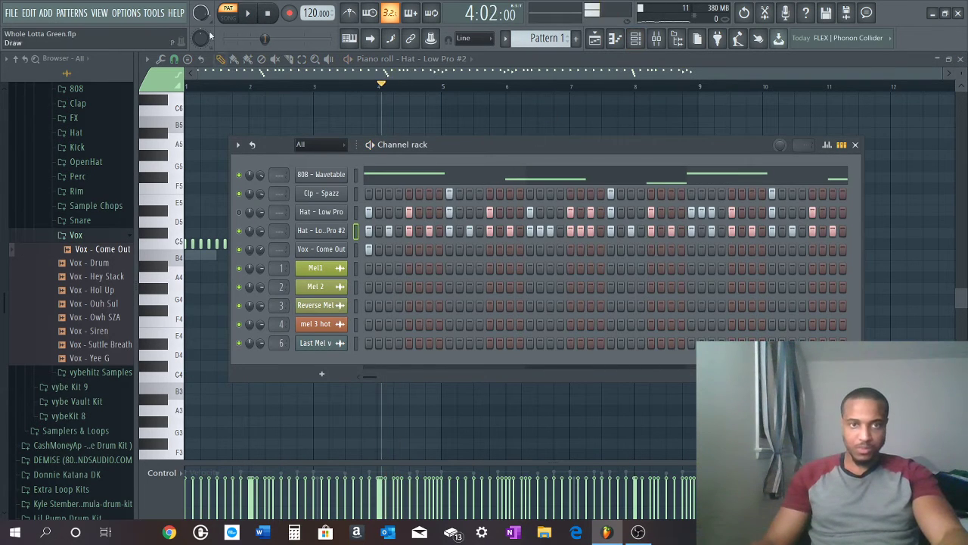
{"action": "key", "text": "space"}
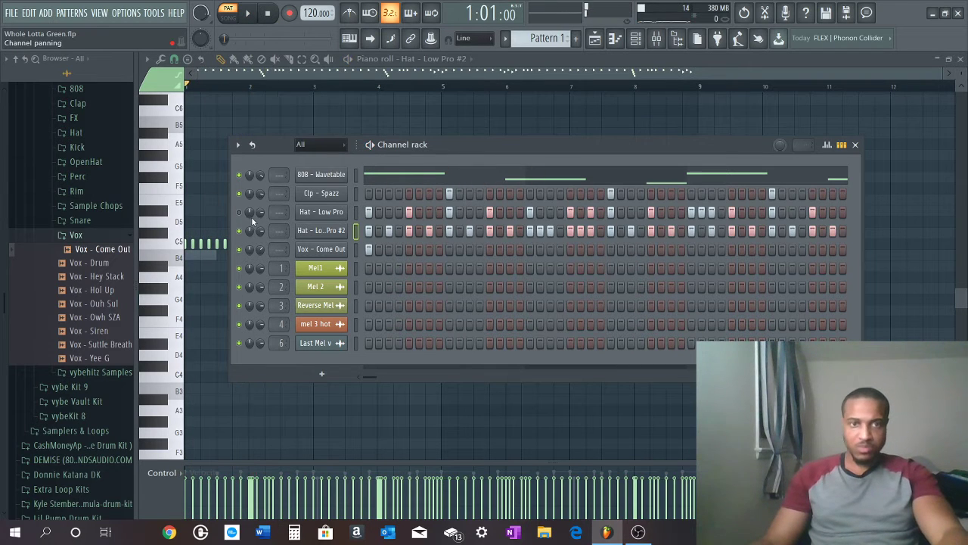
Load Snr - Mr Tokyo from the kit's Snare folder as a new channel between Clp - Spazz and Hat - Low Pro
{"action": "scroll", "coordinate": [34, 239], "scroll_direction": "up", "scroll_amount": 4}
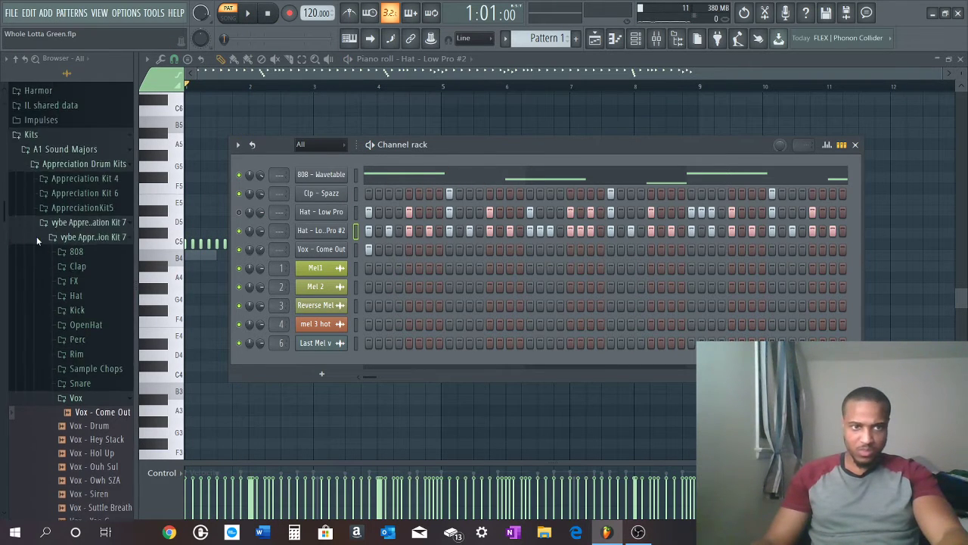
{"action": "left_click", "coordinate": [75, 375]}
{"action": "left_click", "coordinate": [75, 371]}
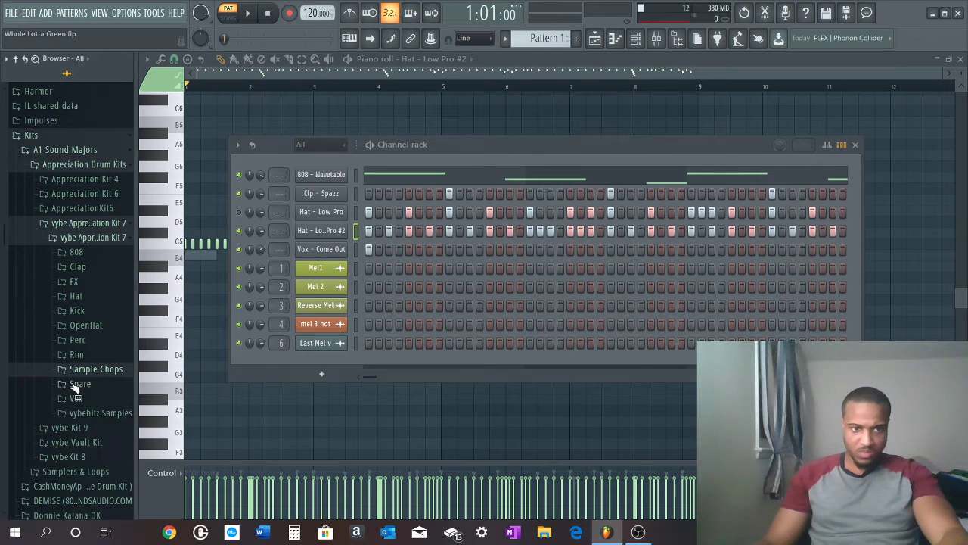
{"action": "left_click", "coordinate": [73, 383]}
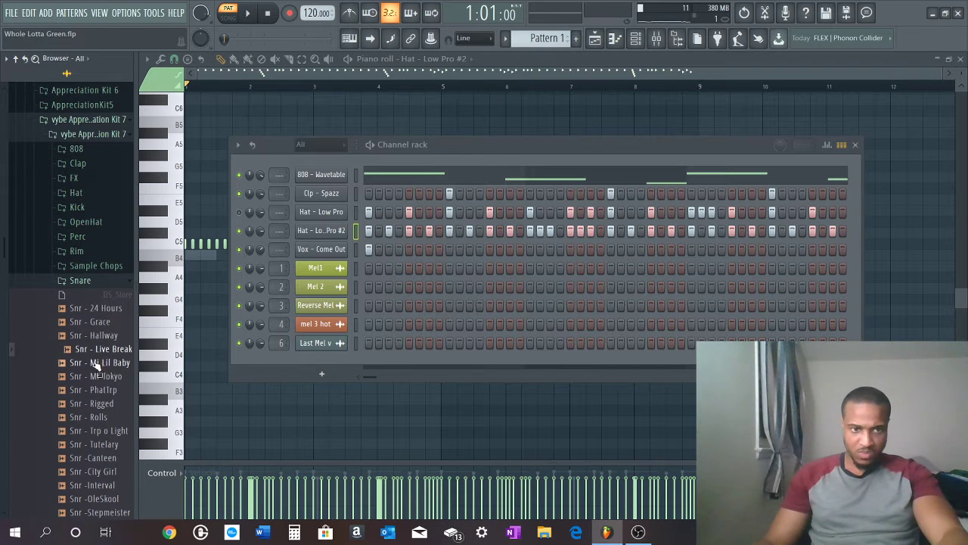
{"action": "key", "text": "space"}
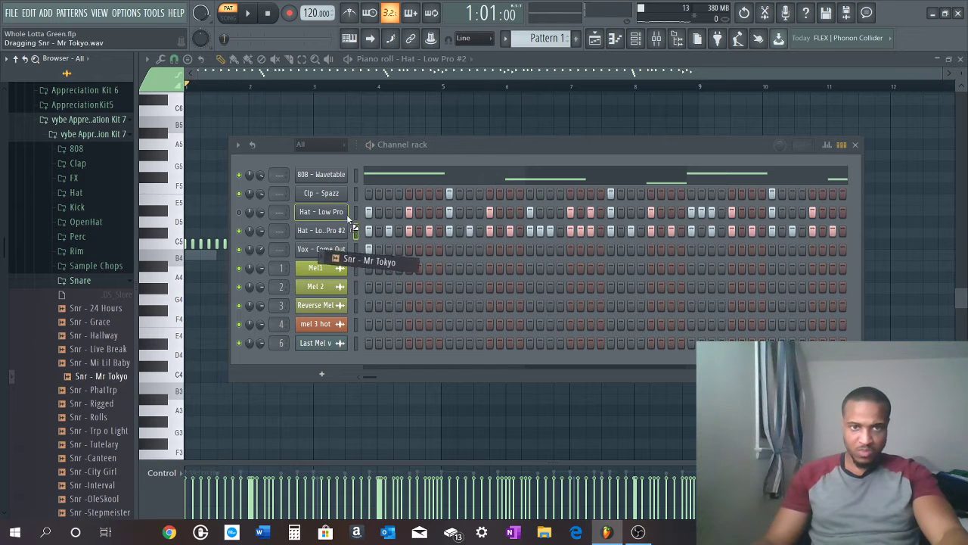
{"action": "left_click_drag", "start_coordinate": [334, 203], "coordinate": [333, 212]}
Add Snr - Mr Tokyo hits at step 12 of bars 1 and 2 and at steps 11 and 12 of bar 3
{"action": "key", "text": "space"}
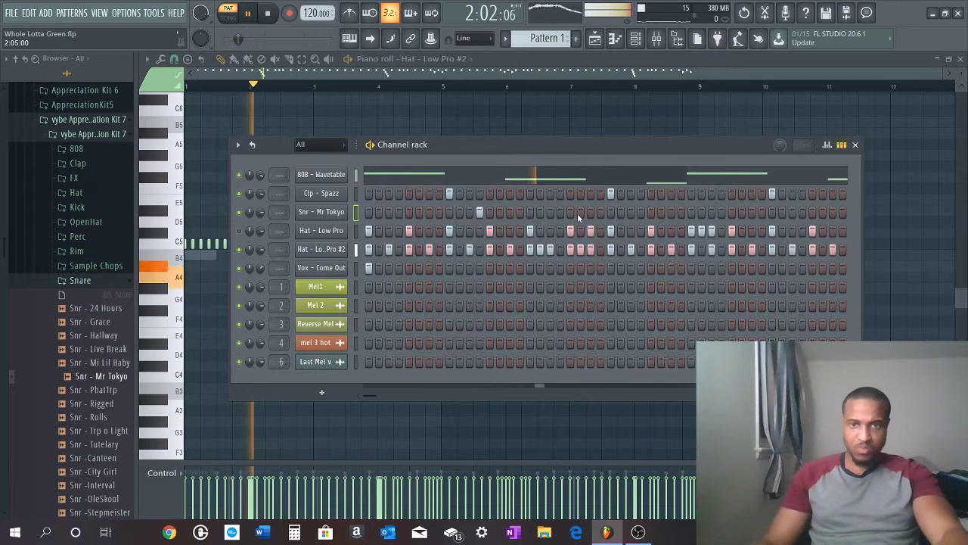
{"action": "left_click", "coordinate": [640, 212]}
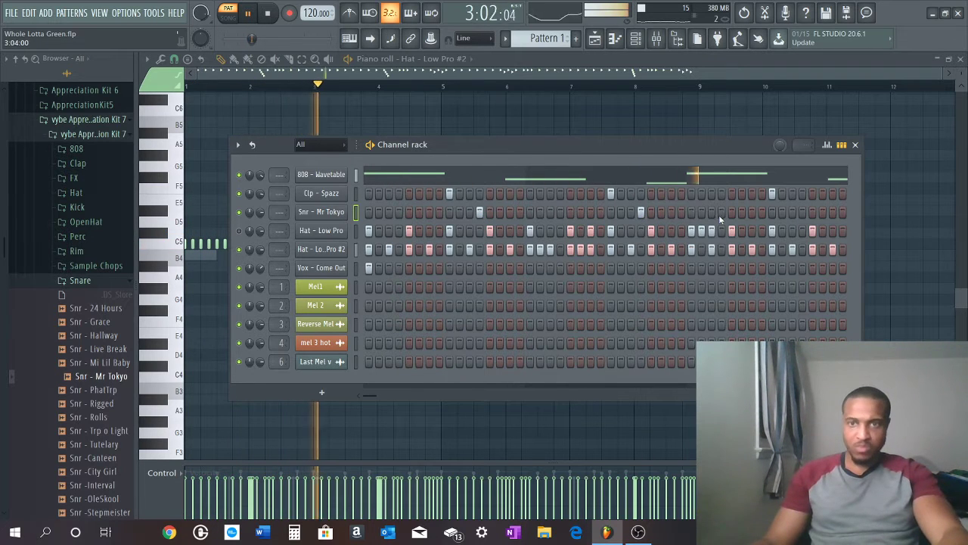
{"action": "left_click", "coordinate": [792, 212]}
{"action": "left_click", "coordinate": [801, 213]}
{"action": "key", "text": "space"}
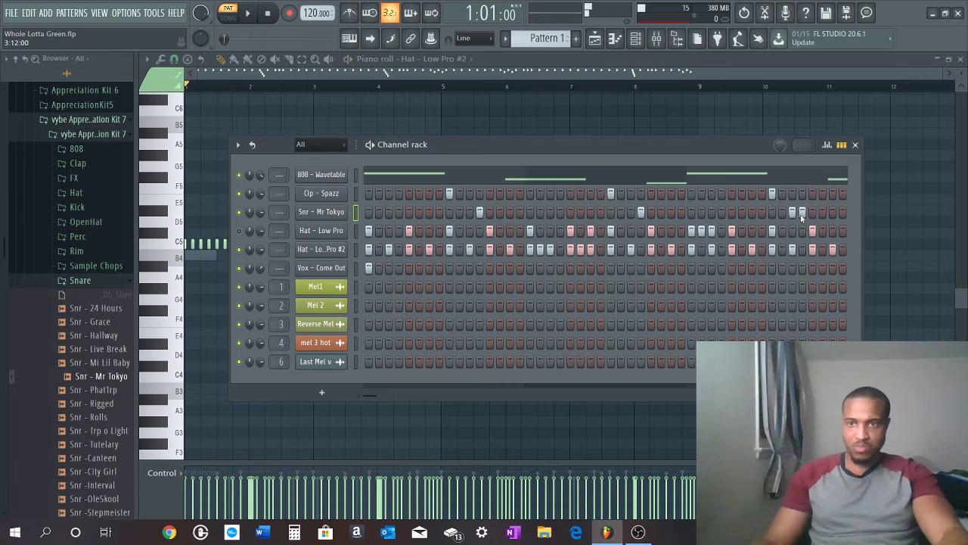
Audition the snare, re-enter its hits at steps 11 and 12 of bar 3, and add one at step 12 of bar 4
{"action": "key", "text": "space"}
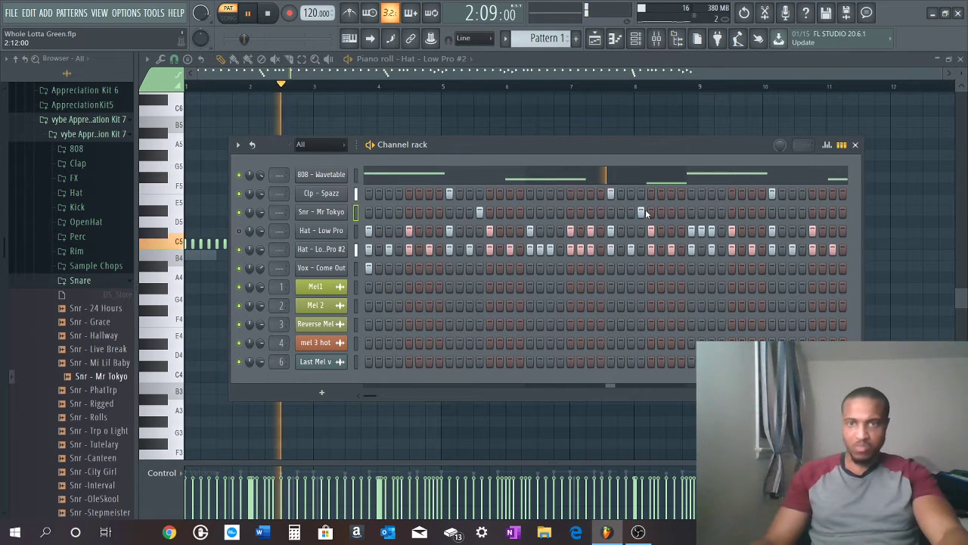
{"action": "left_click", "coordinate": [793, 213]}
{"action": "key", "text": "space"}
{"action": "key", "text": "space"}
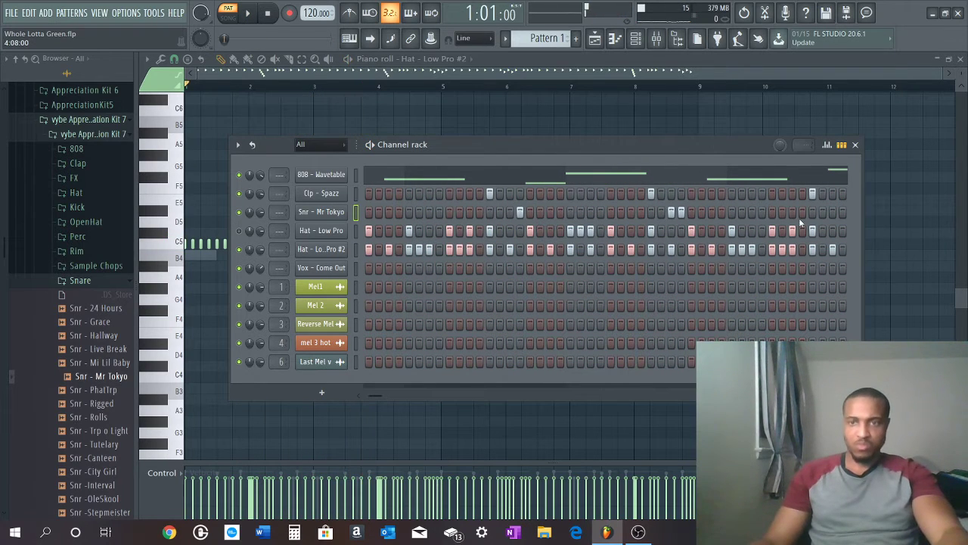
{"action": "key", "text": "space"}
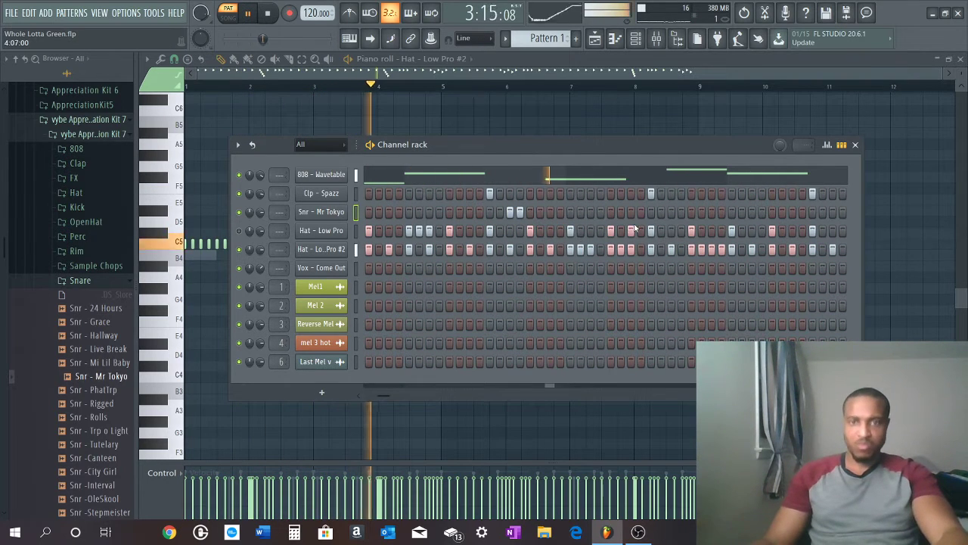
{"action": "left_click", "coordinate": [682, 211]}
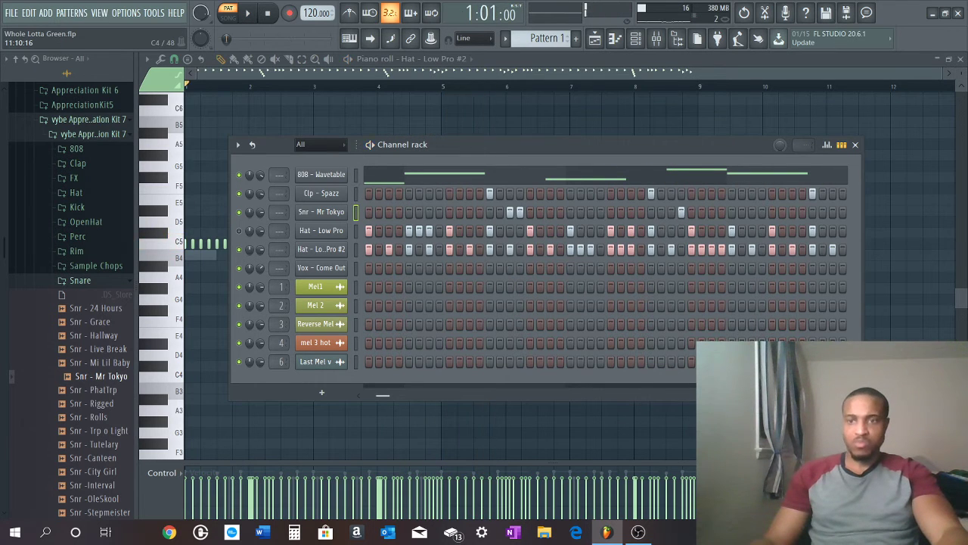
Open the Snr - Mr Tokyo channel in the piano roll and duplicate its hits from bars 1 to 4
{"action": "right_click", "coordinate": [313, 214]}
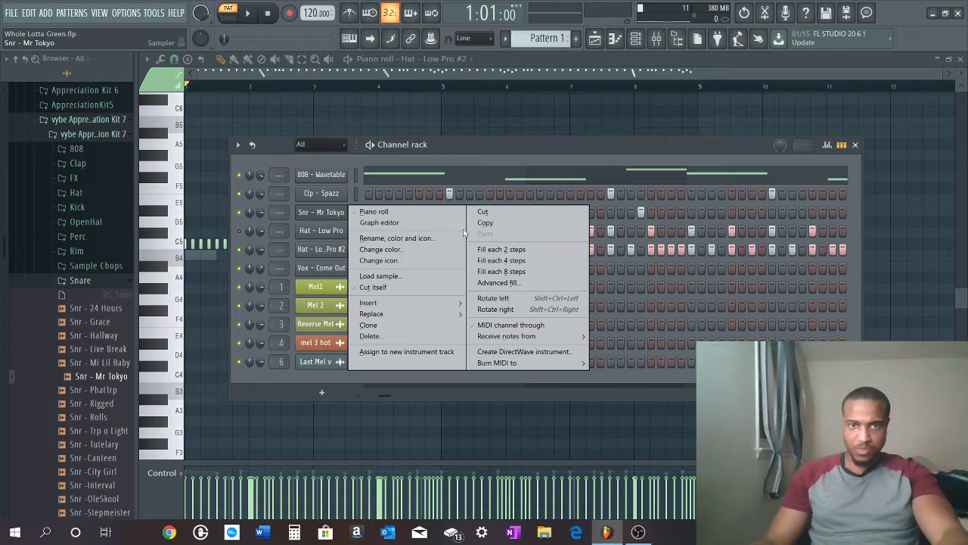
{"action": "left_click", "coordinate": [390, 215]}
{"action": "key", "text": "space"}
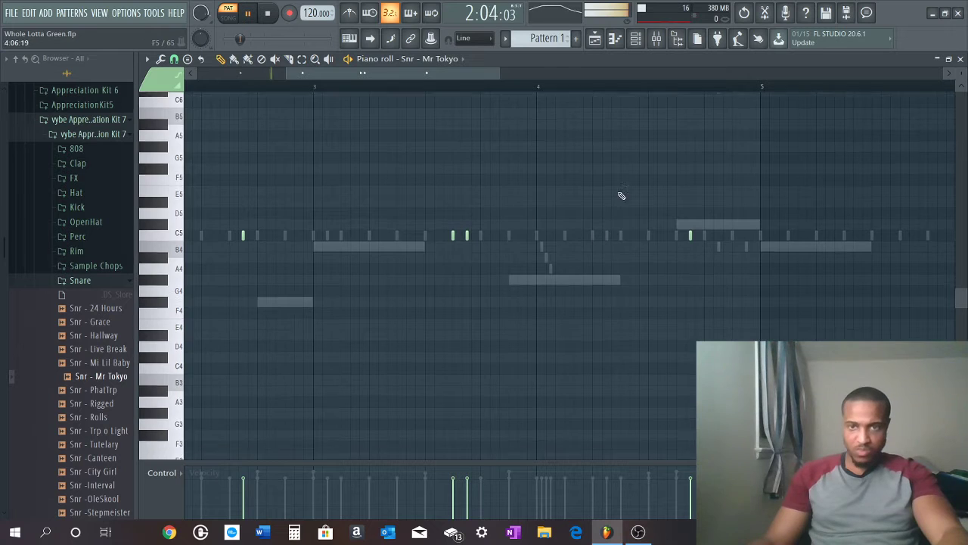
{"action": "scroll", "coordinate": [621, 151], "scroll_direction": "down", "scroll_amount": 4}
{"action": "scroll", "coordinate": [628, 98], "scroll_direction": "down", "scroll_amount": 2, "text": "ctrl"}
{"action": "scroll", "coordinate": [605, 136], "scroll_direction": "up", "scroll_amount": 4}
{"action": "scroll", "coordinate": [594, 173], "scroll_direction": "down", "scroll_amount": 1, "text": "ctrl"}
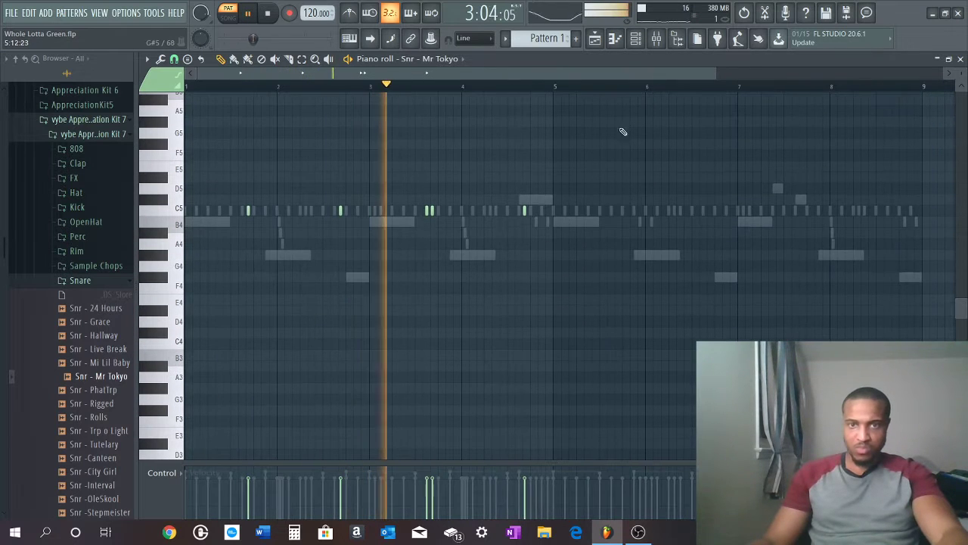
{"action": "key", "text": "ctrl+b"}
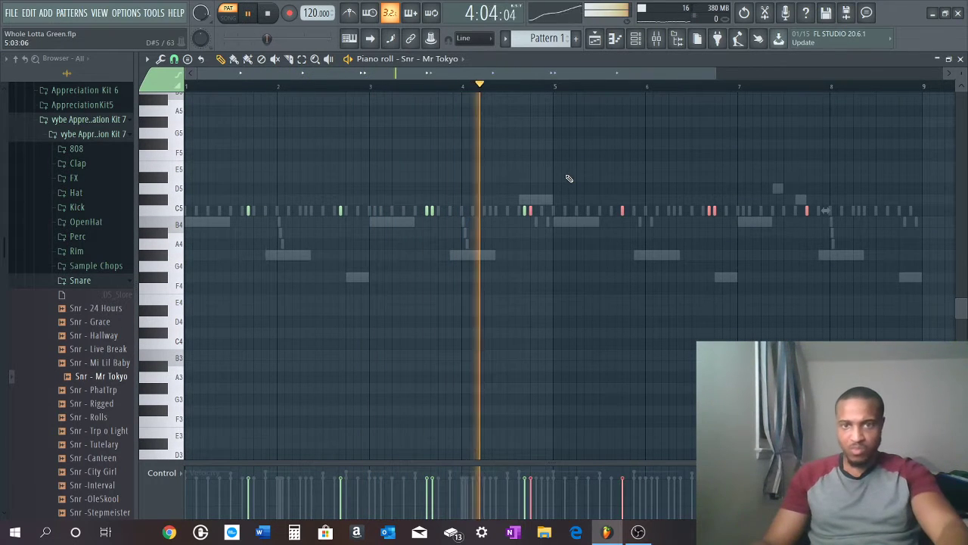
Set the snap to Step and move the duplicated snare hits so the first lands on step 12 of bar 5, checking them across bars 5 to 8
{"action": "key", "text": "space"}
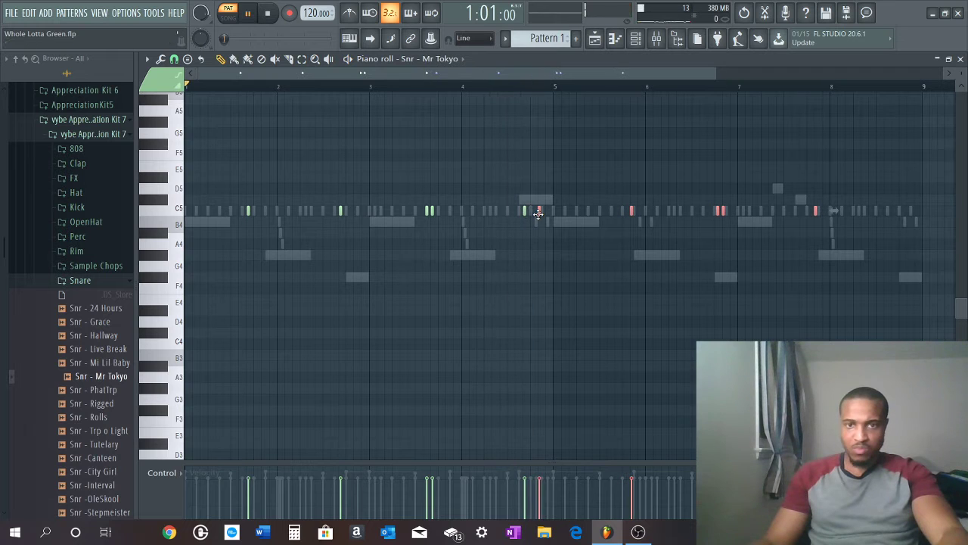
{"action": "key", "text": "space"}
{"action": "left_click_drag", "start_coordinate": [538, 213], "coordinate": [554, 212]}
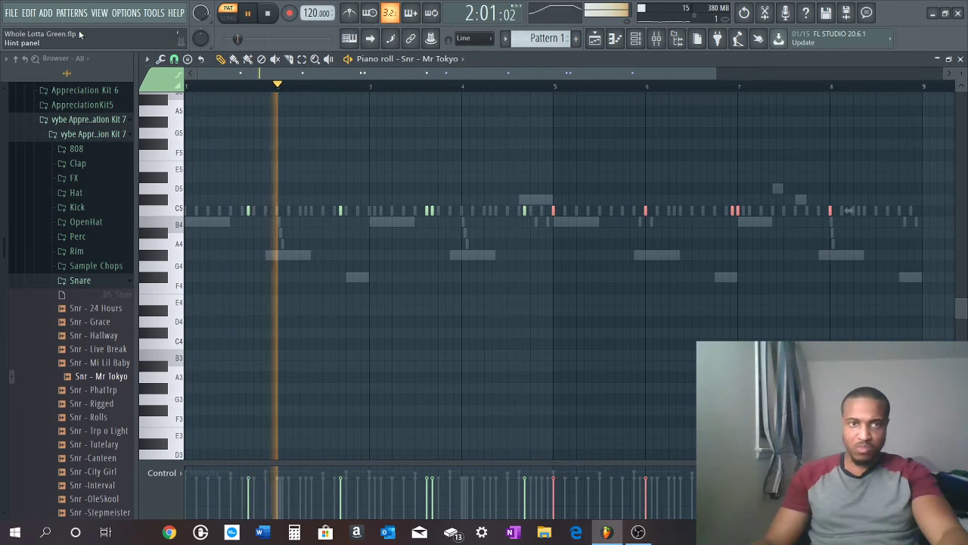
{"action": "key", "text": "space"}
{"action": "left_click", "coordinate": [174, 60]}
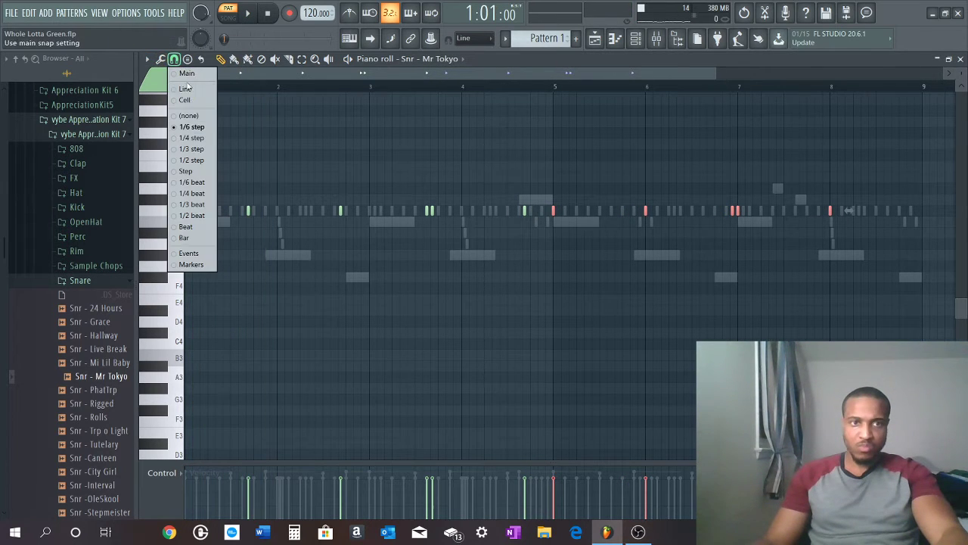
{"action": "left_click", "coordinate": [202, 172]}
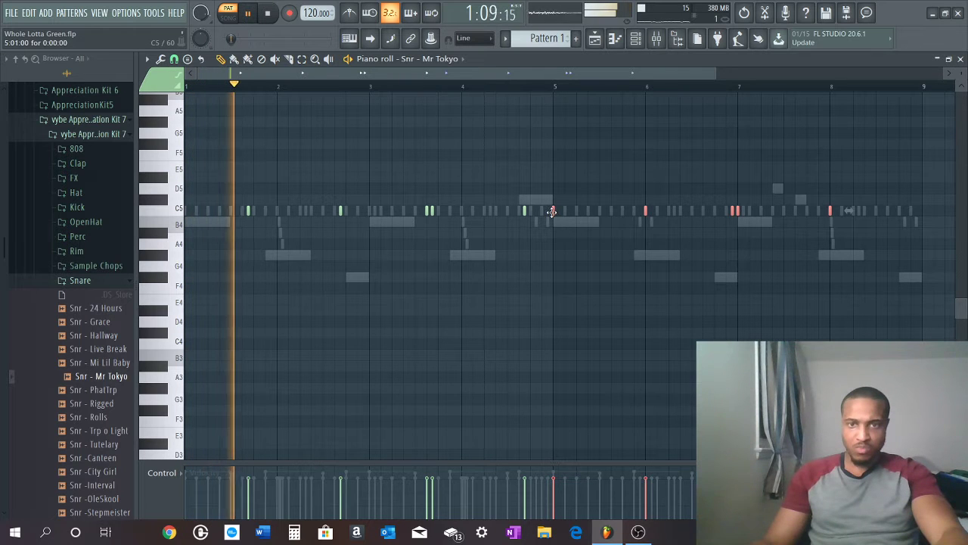
{"action": "left_click_drag", "start_coordinate": [553, 212], "coordinate": [616, 203]}
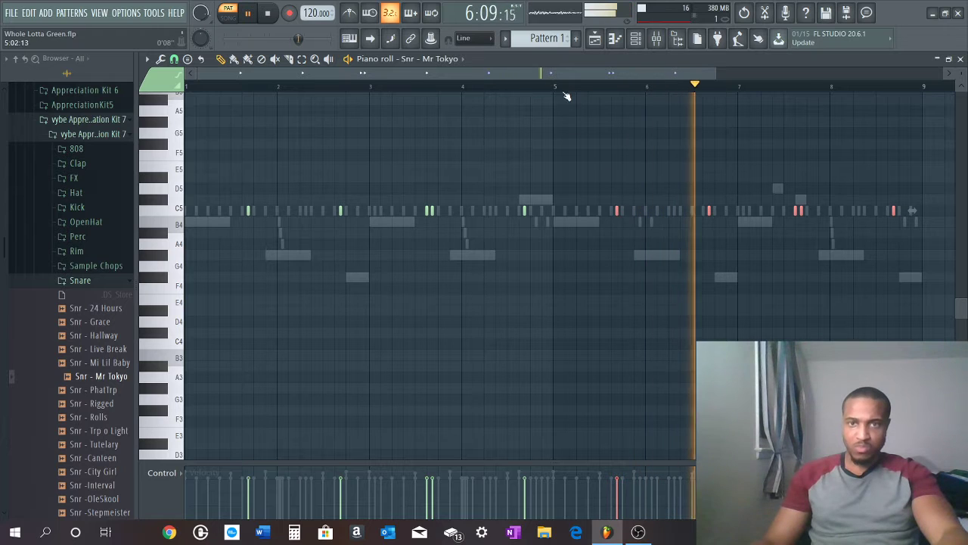
{"action": "scroll", "coordinate": [561, 86], "scroll_direction": "down", "scroll_amount": 2}
{"action": "scroll", "coordinate": [569, 90], "scroll_direction": "up", "scroll_amount": 2}
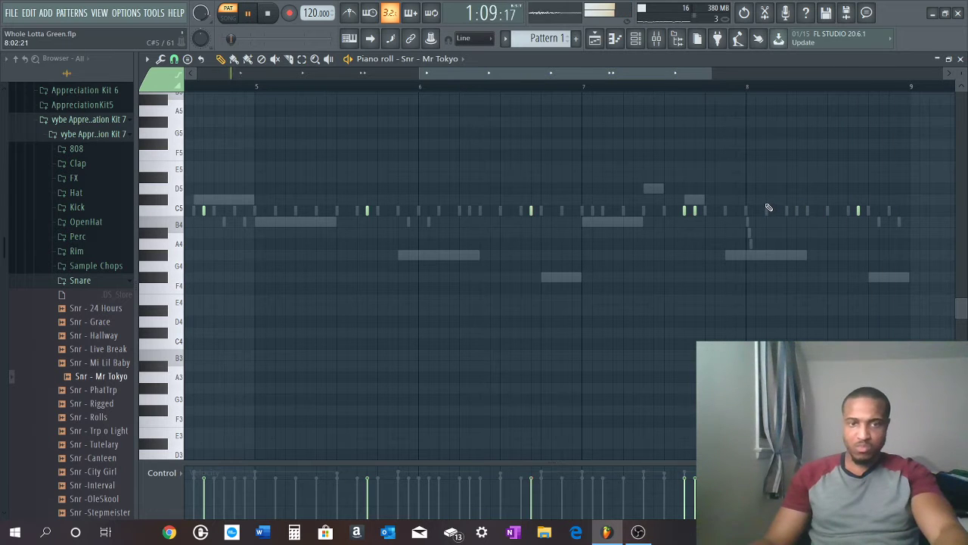
Reopen the channel rack and load Kick - Piercing from the Kick folder as a new channel between 808 - Wavetable and Clp - Spazz
{"action": "left_click", "coordinate": [636, 40]}
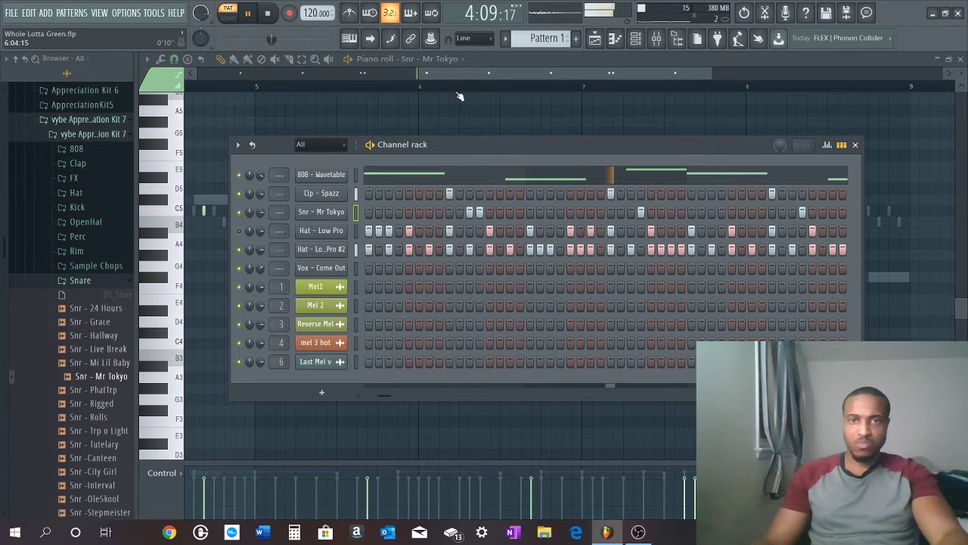
{"action": "scroll", "coordinate": [460, 96], "scroll_direction": "down", "scroll_amount": 3}
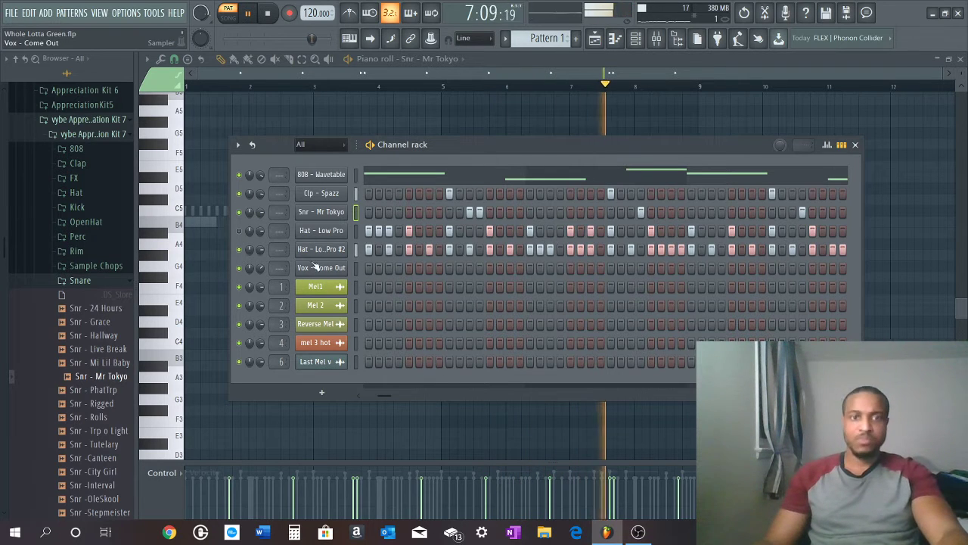
{"action": "left_click", "coordinate": [79, 206]}
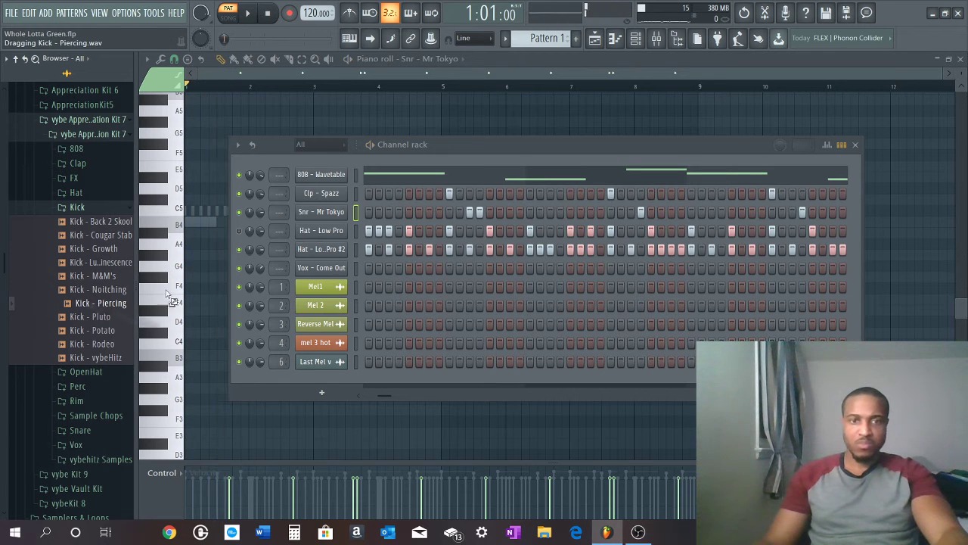
{"action": "left_click_drag", "start_coordinate": [323, 191], "coordinate": [324, 185]}
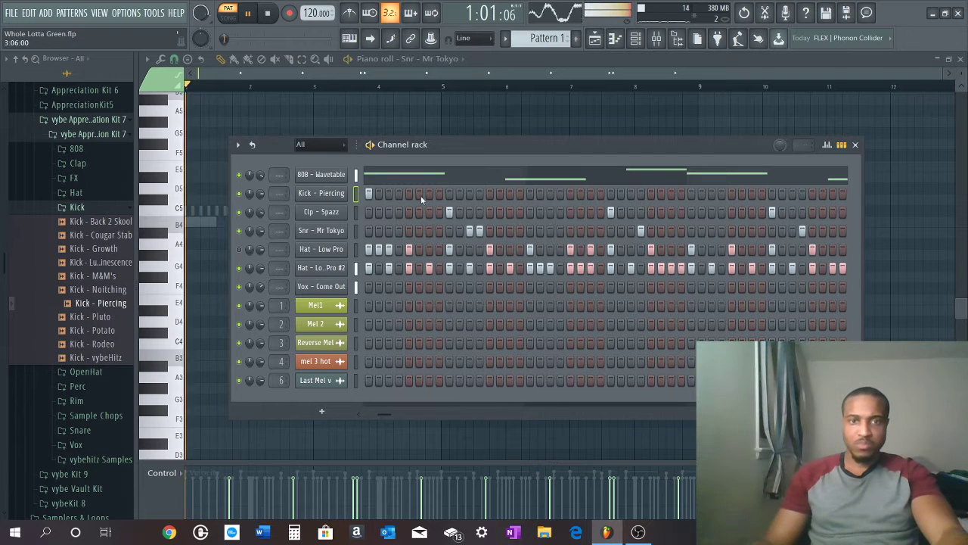
{"action": "left_click", "coordinate": [389, 193]}
{"action": "key", "text": "space"}
{"action": "right_click", "coordinate": [388, 194]}
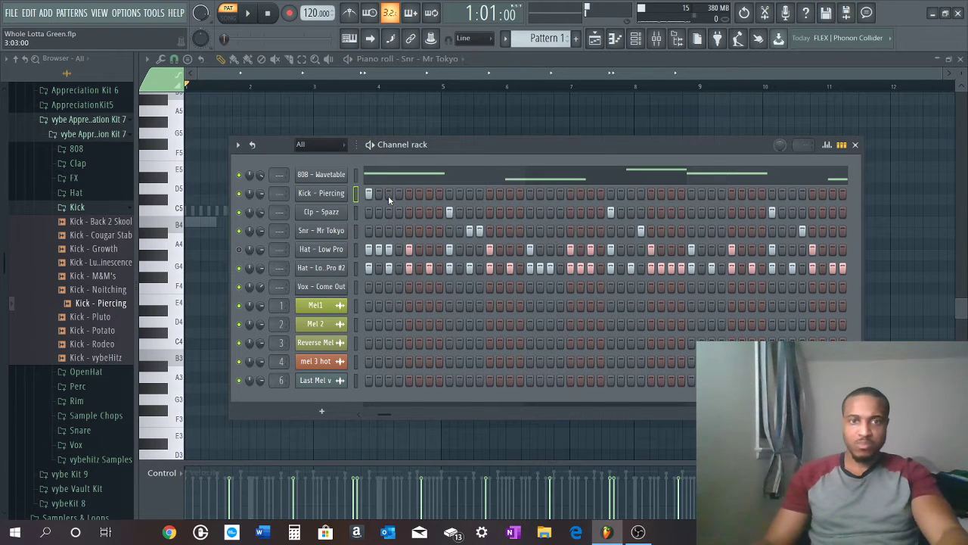
{"action": "key", "text": "space"}
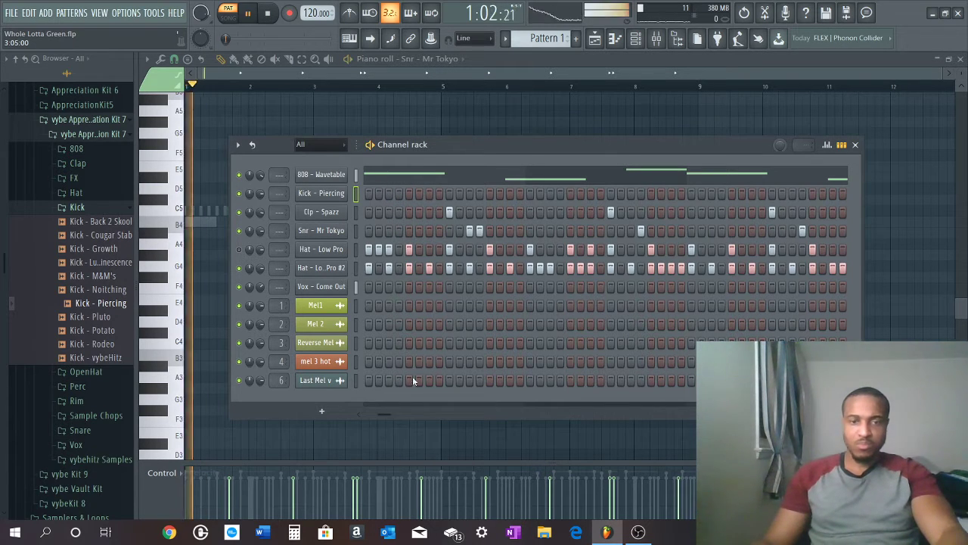
{"action": "key", "text": "space"}
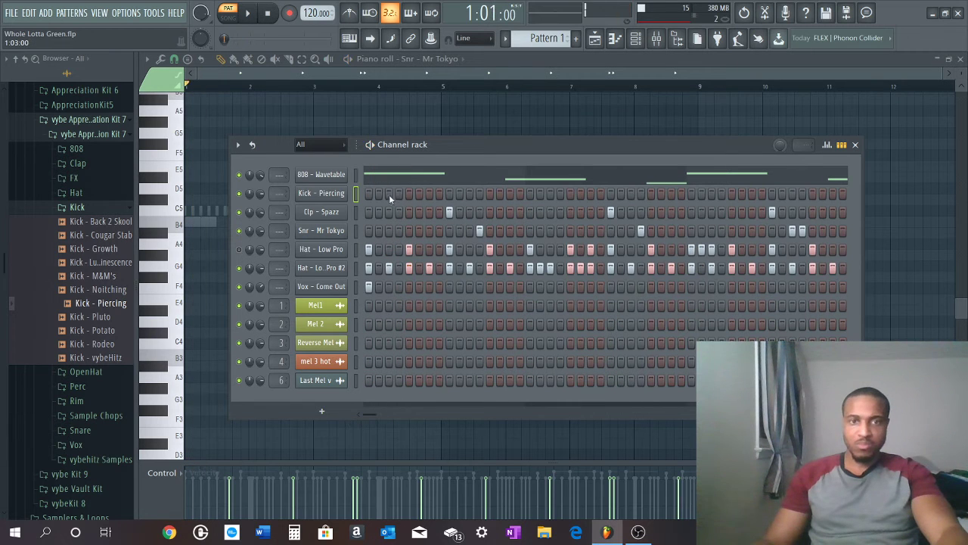
Enter Kick - Piercing hits at steps 1, 2, 3 and 7 of bar 1 while auditioning the pattern
{"action": "left_click", "coordinate": [388, 195]}
{"action": "key", "text": "space"}
{"action": "key", "text": "space"}
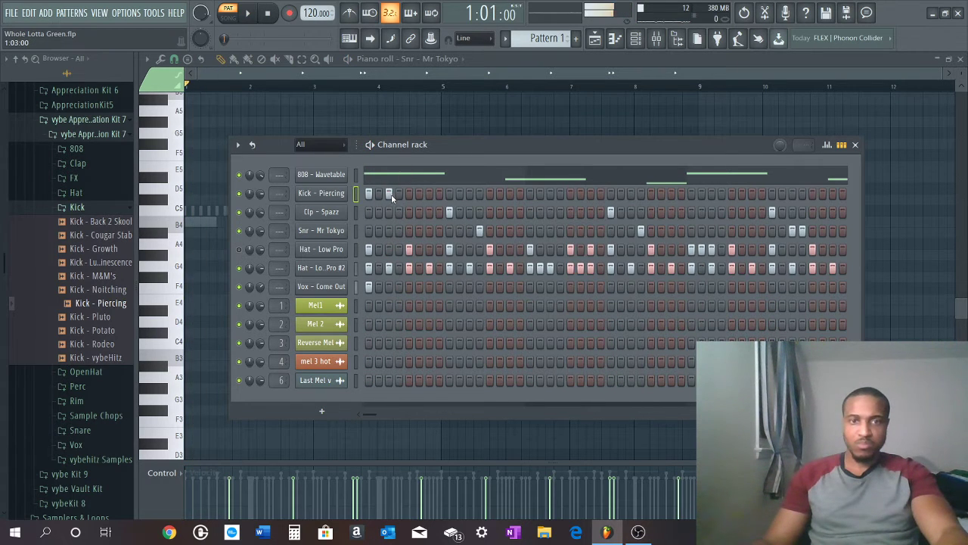
{"action": "key", "text": "space"}
{"action": "key", "text": "space"}
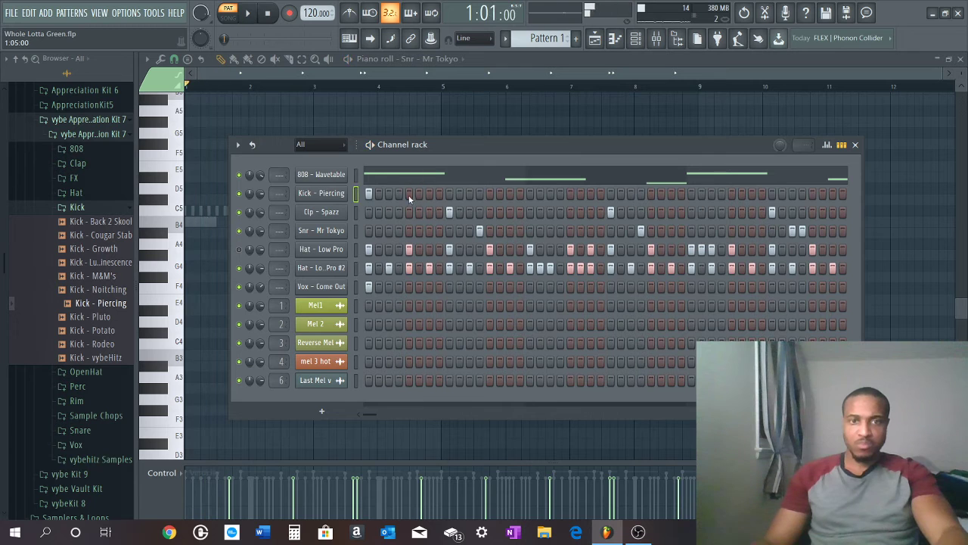
{"action": "key", "text": "space"}
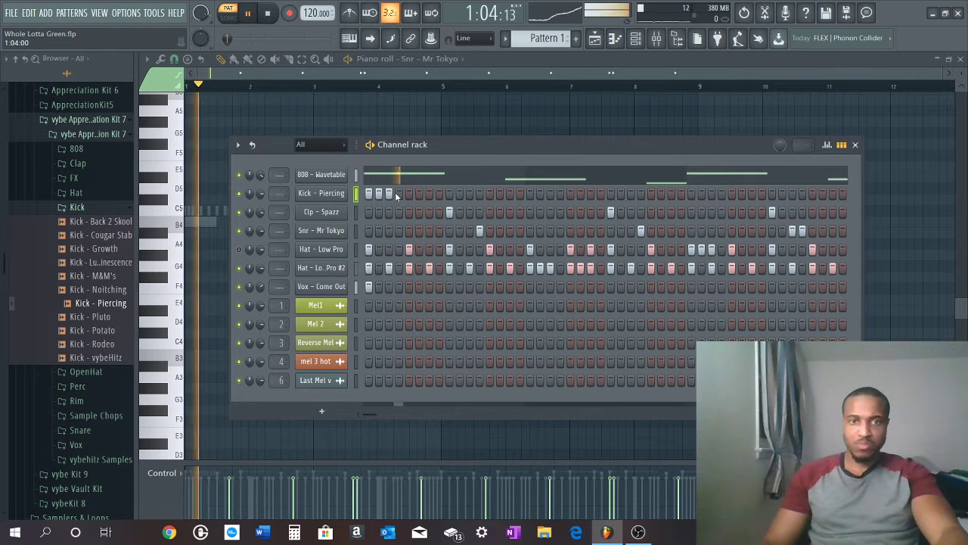
{"action": "key", "text": "space"}
{"action": "key", "text": "space"}
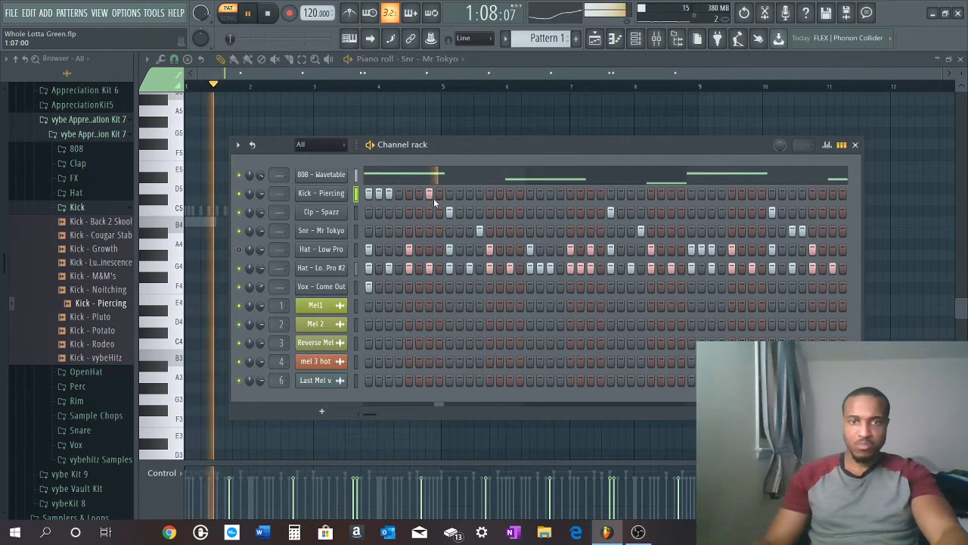
Add a kick at step 15 of bar 1, remove the one at step 2, and play the pattern
{"action": "left_click", "coordinate": [508, 194]}
{"action": "key", "text": "space"}
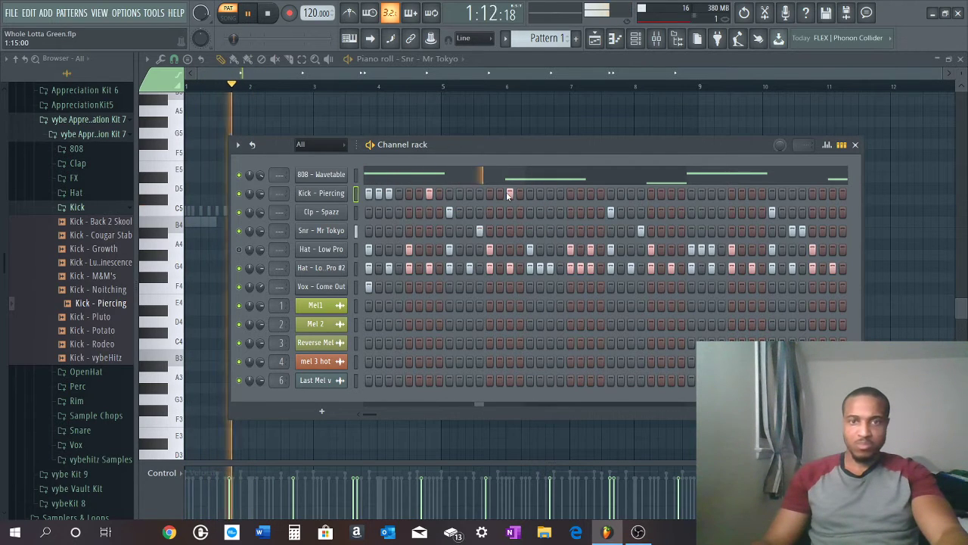
{"action": "key", "text": "space"}
{"action": "key", "text": "space"}
{"action": "right_click", "coordinate": [379, 194]}
{"action": "key", "text": "space"}
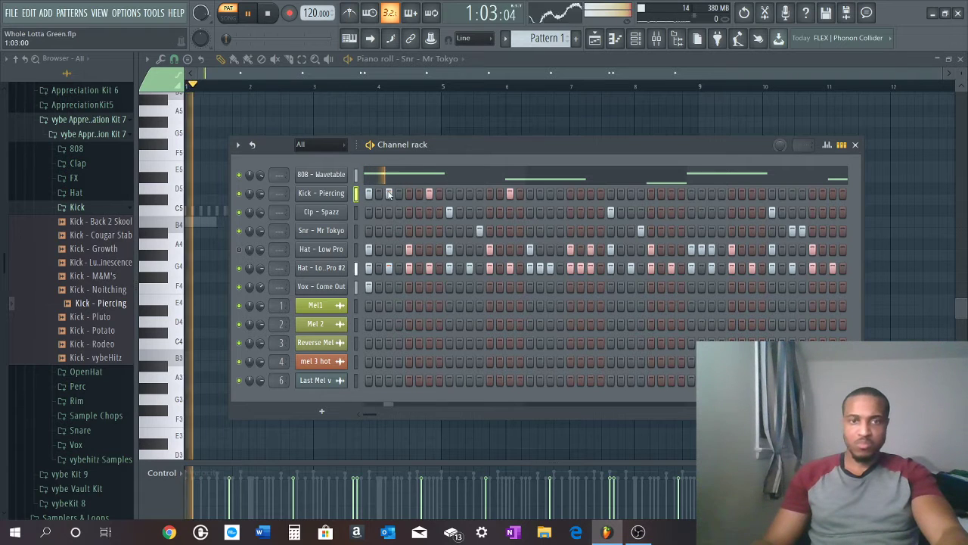
{"action": "key", "text": "space"}
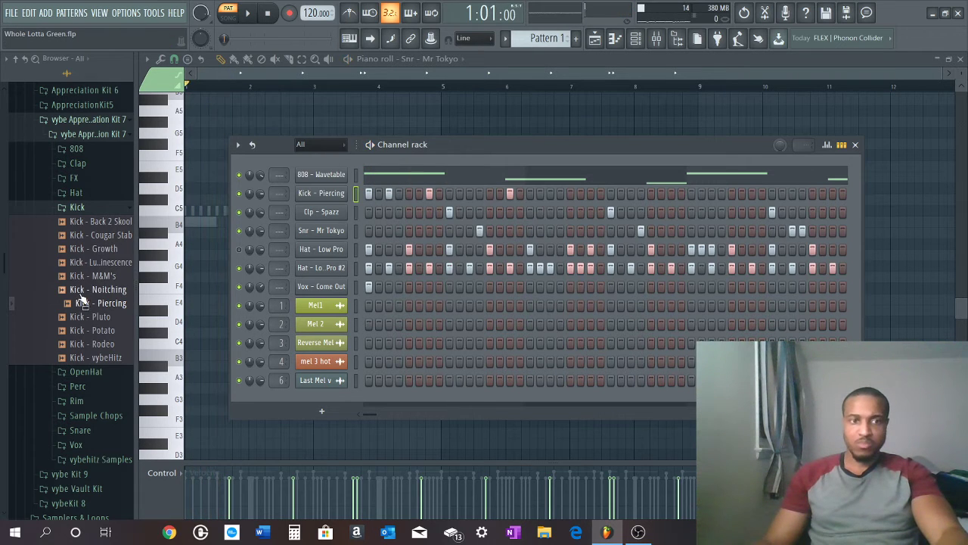
Audition alternative kick samples in the Kick folders of vybe Appreciation Kit 7 and Appreciation Kit 6
{"action": "left_click", "coordinate": [109, 235]}
{"action": "scroll", "coordinate": [112, 221], "scroll_direction": "up", "scroll_amount": 4}
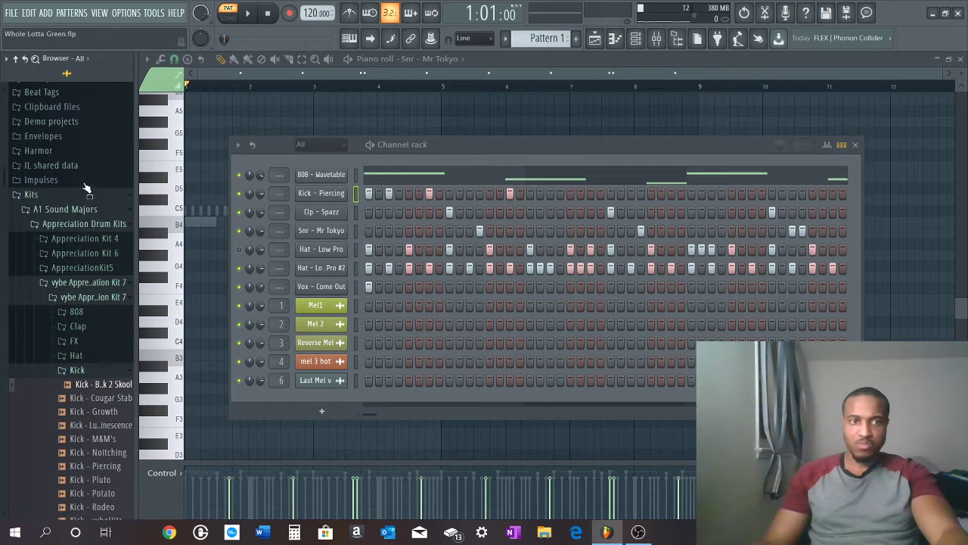
{"action": "left_click", "coordinate": [81, 257]}
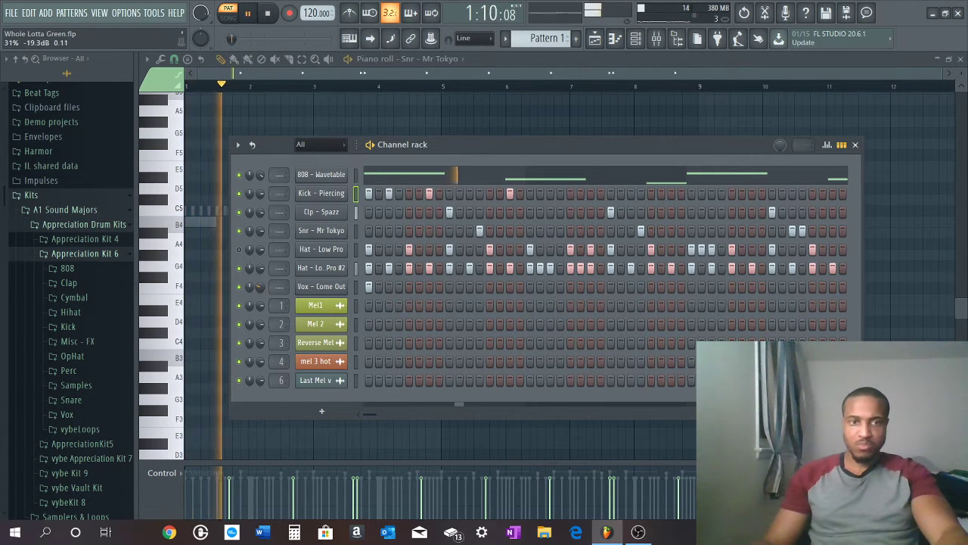
{"action": "key", "text": "space"}
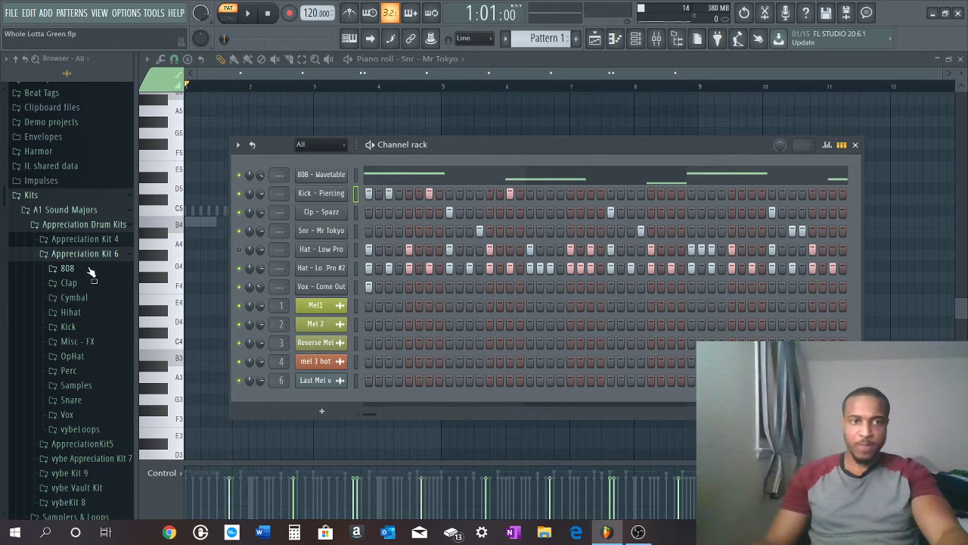
{"action": "left_click", "coordinate": [79, 326]}
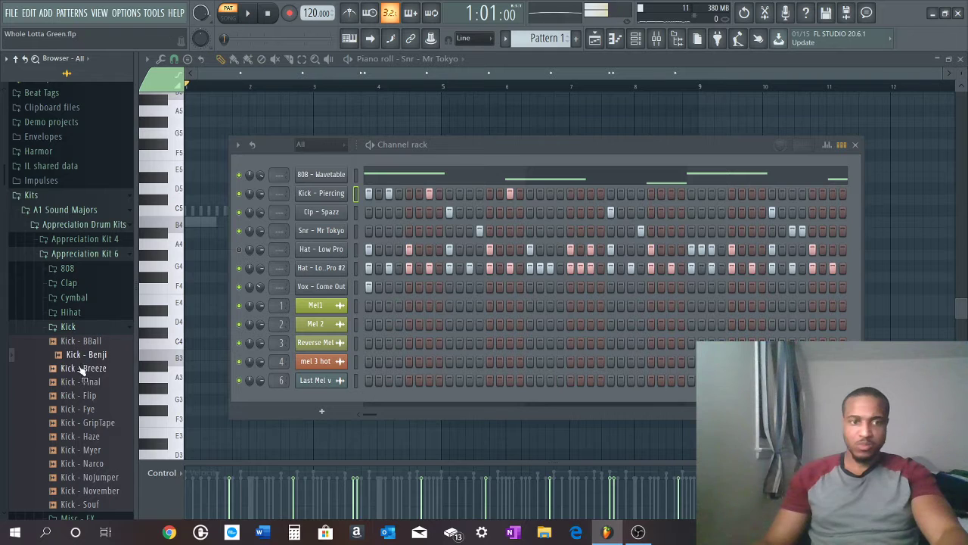
{"action": "scroll", "coordinate": [81, 368], "scroll_direction": "down", "scroll_amount": 4}
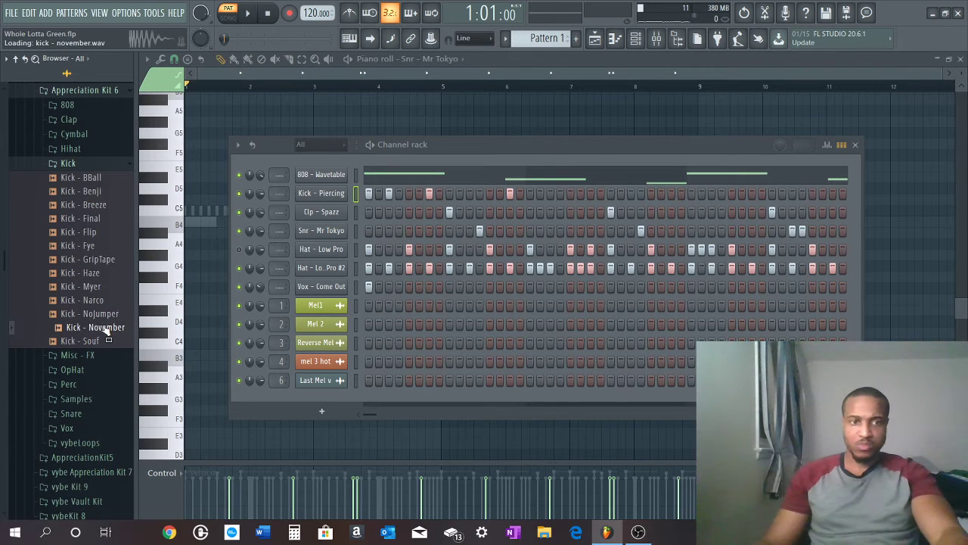
Open the Kick - Piercing channel in the piano roll and play its bar 1 hits against the pattern
{"action": "right_click", "coordinate": [309, 198]}
{"action": "left_click", "coordinate": [378, 195]}
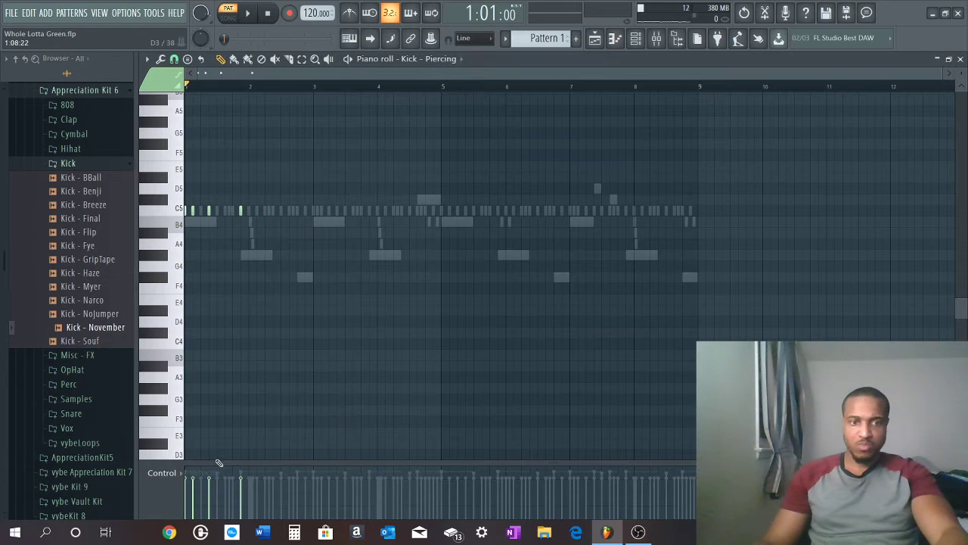
{"action": "key", "text": "ctrl+a"}
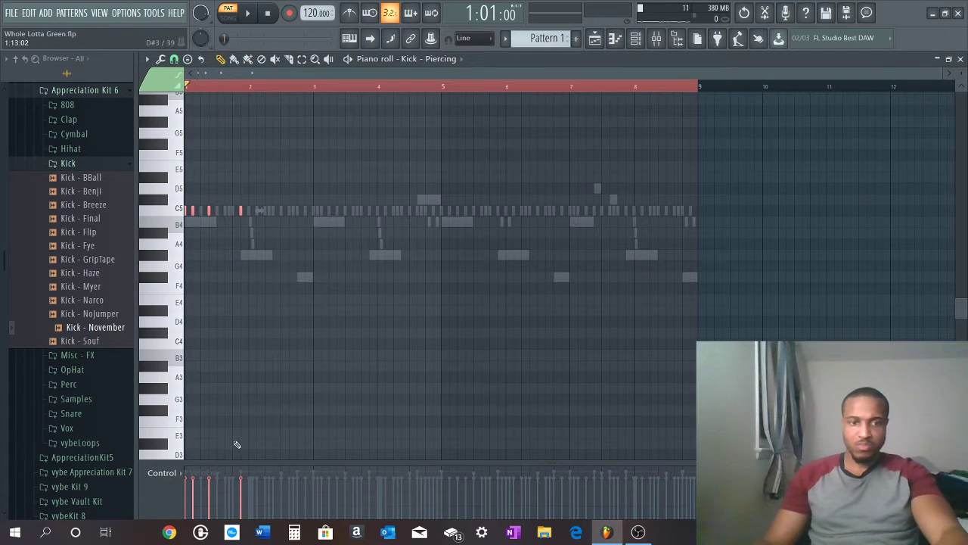
{"action": "key", "text": "space"}
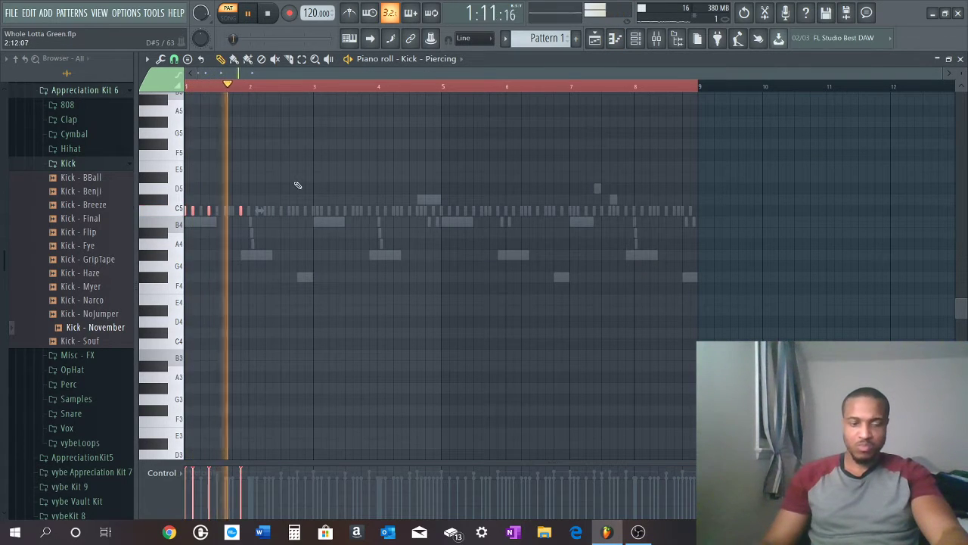
{"action": "key", "text": "ctrl+d"}
{"action": "scroll", "coordinate": [320, 89], "scroll_direction": "up", "scroll_amount": 3}
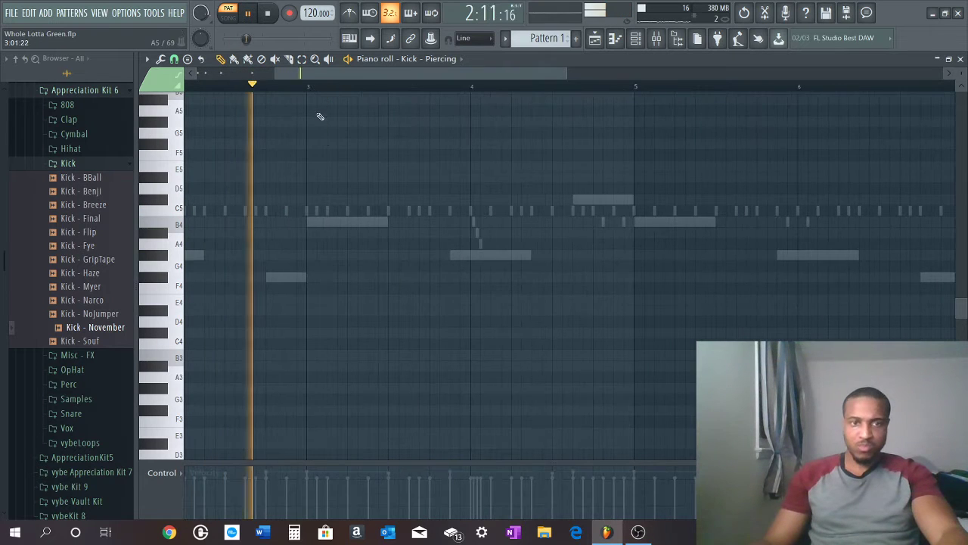
{"action": "key", "text": "space"}
{"action": "key", "text": "space"}
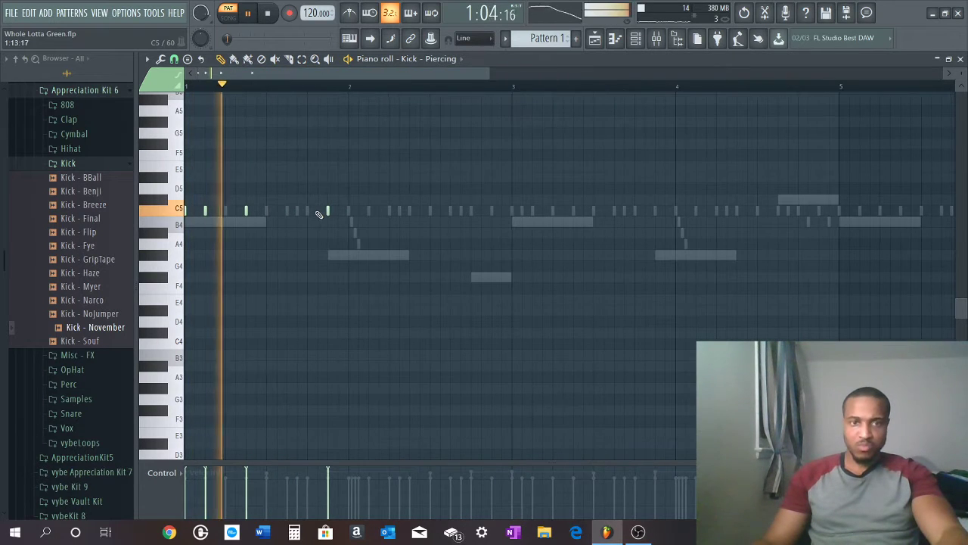
{"action": "key", "text": "space"}
{"action": "key", "text": "space"}
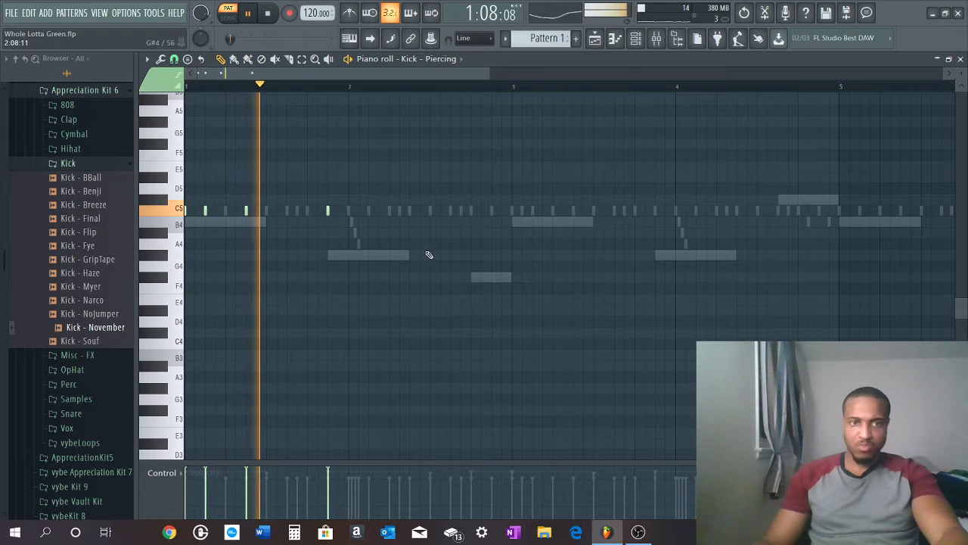
{"action": "key", "text": "space"}
Enter kick hits at steps 3 and 7 of bar 2, deleting the trial hit at step 4
{"action": "left_click", "coordinate": [379, 211]}
{"action": "key", "text": "space"}
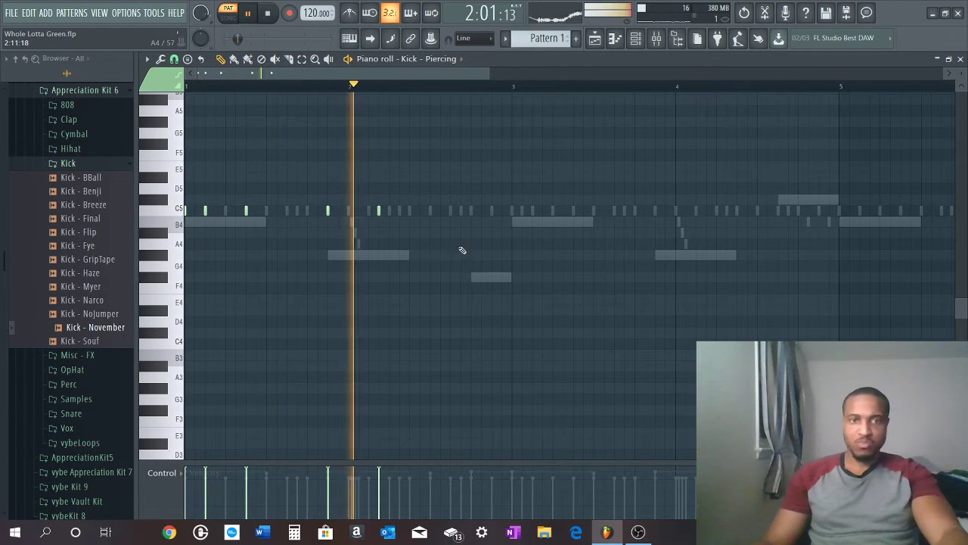
{"action": "key", "text": "space"}
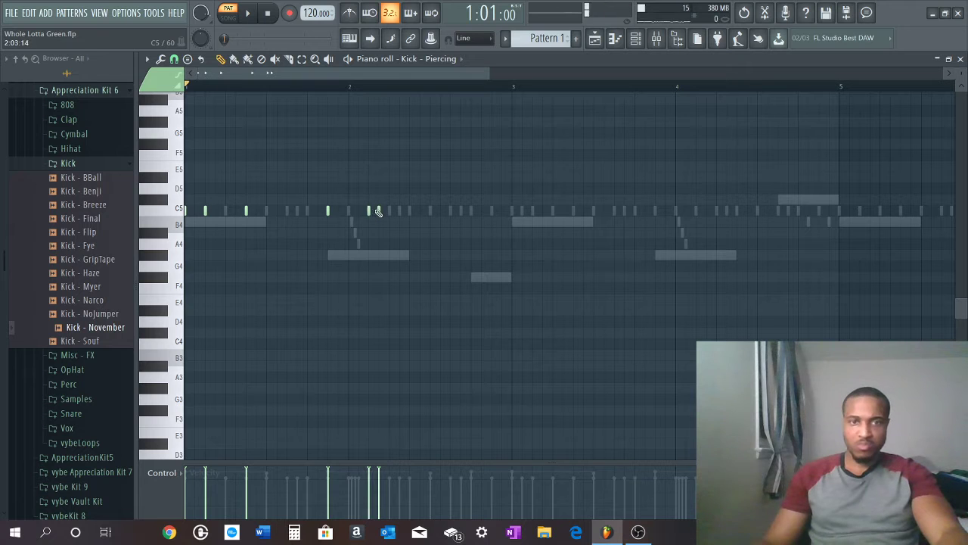
{"action": "right_click", "coordinate": [379, 211]}
{"action": "key", "text": "space"}
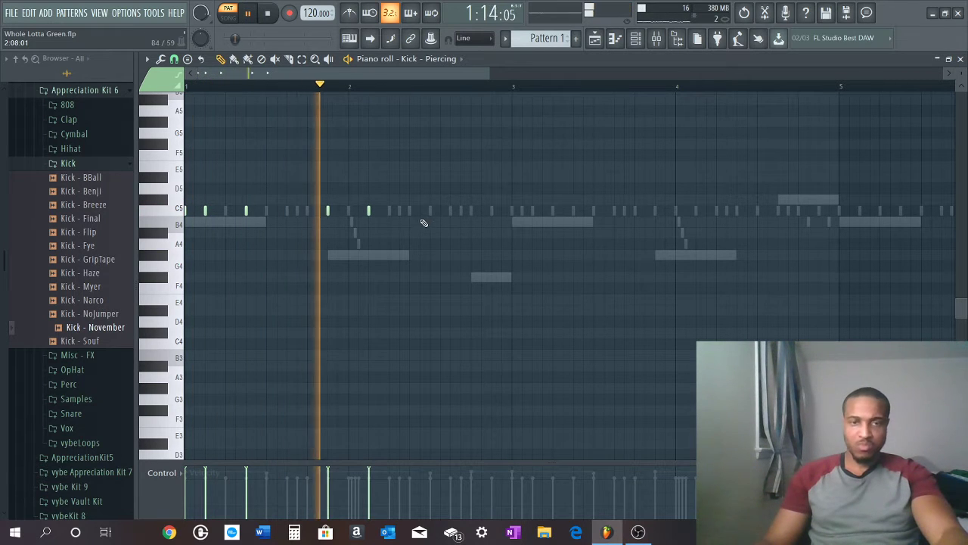
{"action": "key", "text": "space"}
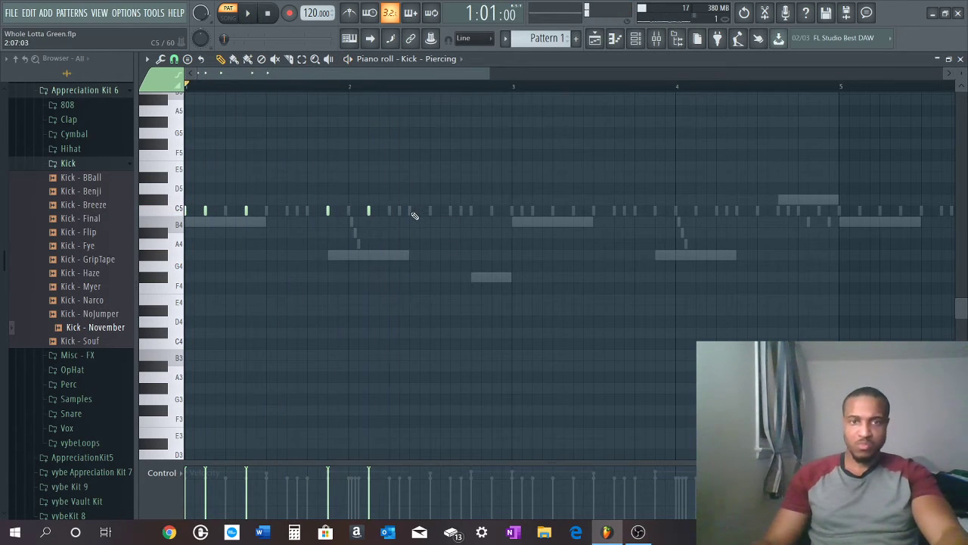
{"action": "left_click", "coordinate": [411, 212]}
{"action": "key", "text": "space"}
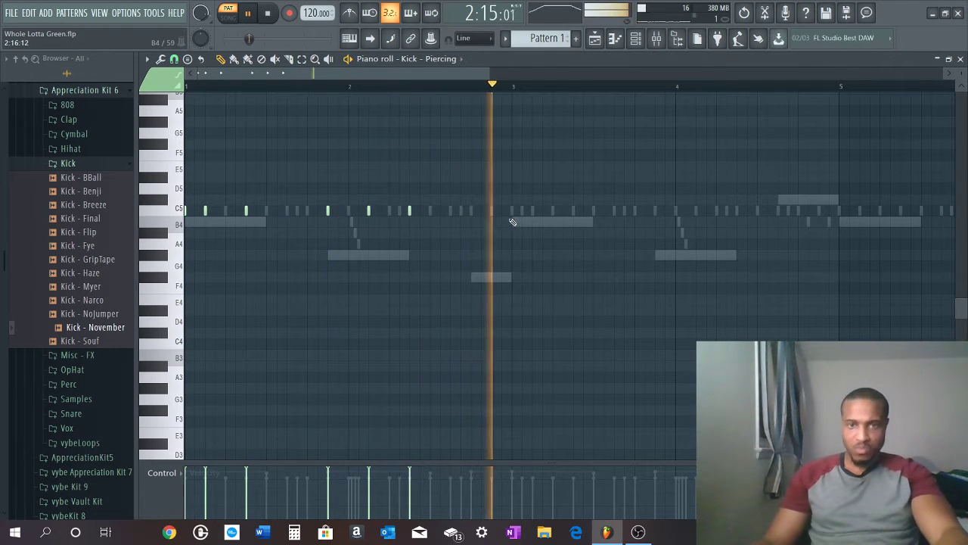
Enter kick hits at steps 1, 2, 3 and 7 of bar 3 and play the pattern
{"action": "key", "text": "space"}
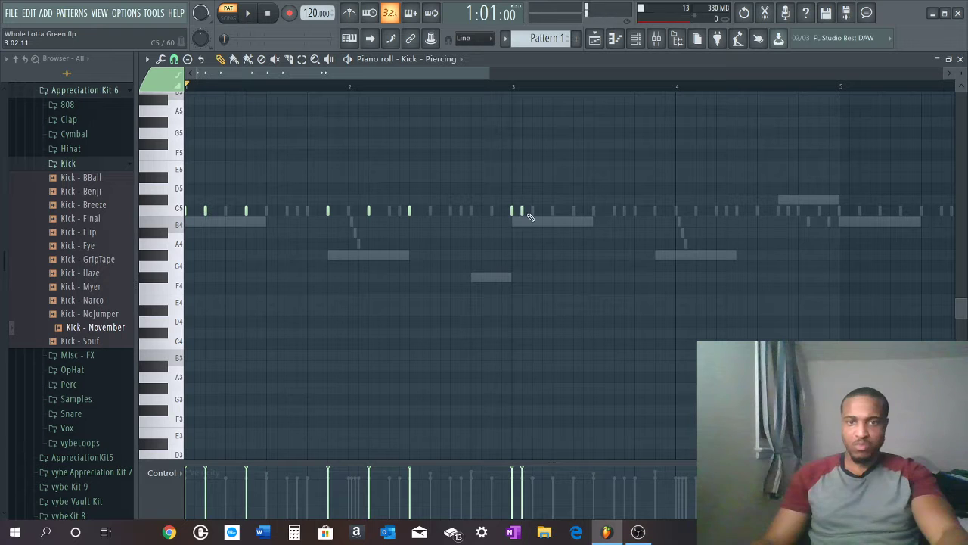
{"action": "key", "text": "space"}
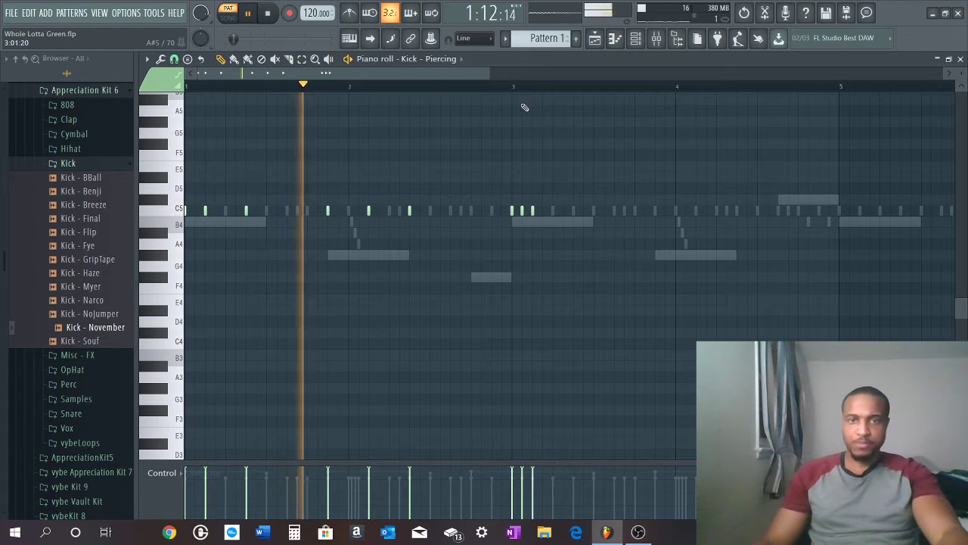
{"action": "scroll", "coordinate": [536, 94], "scroll_direction": "down", "scroll_amount": 1}
{"action": "scroll", "coordinate": [533, 95], "scroll_direction": "down", "scroll_amount": 1}
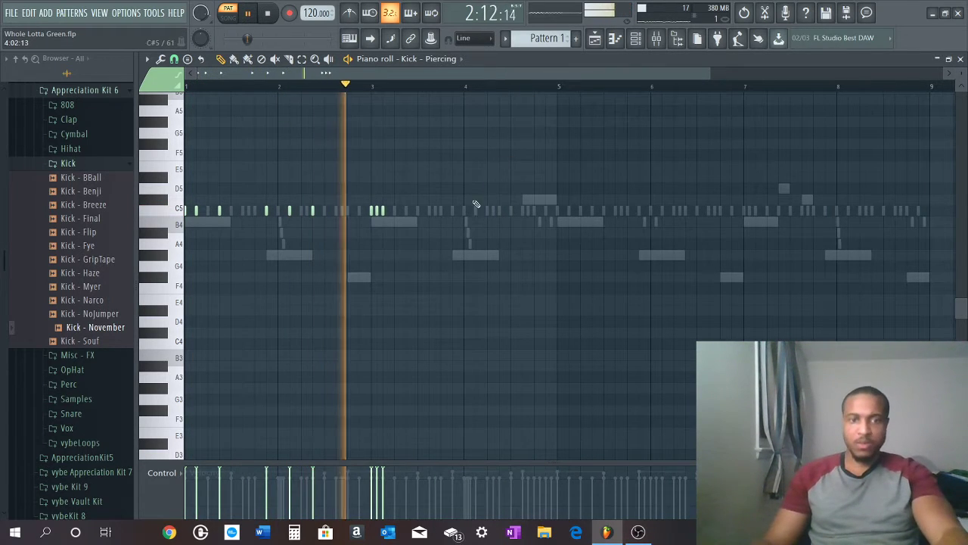
{"action": "key", "text": "space"}
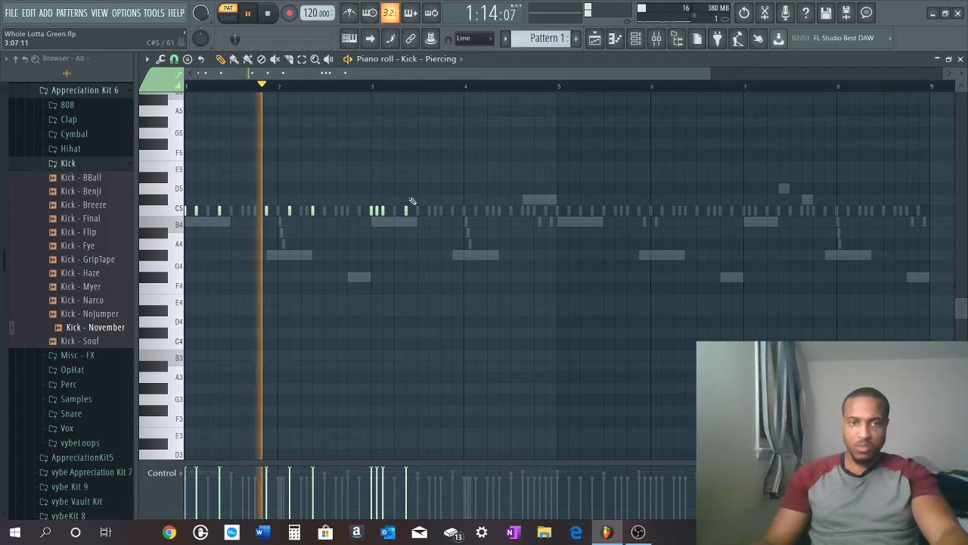
Remove the kick at step 3 of bar 2 and add one at step 15 of bar 3
{"action": "key", "text": "space"}
{"action": "key", "text": "space"}
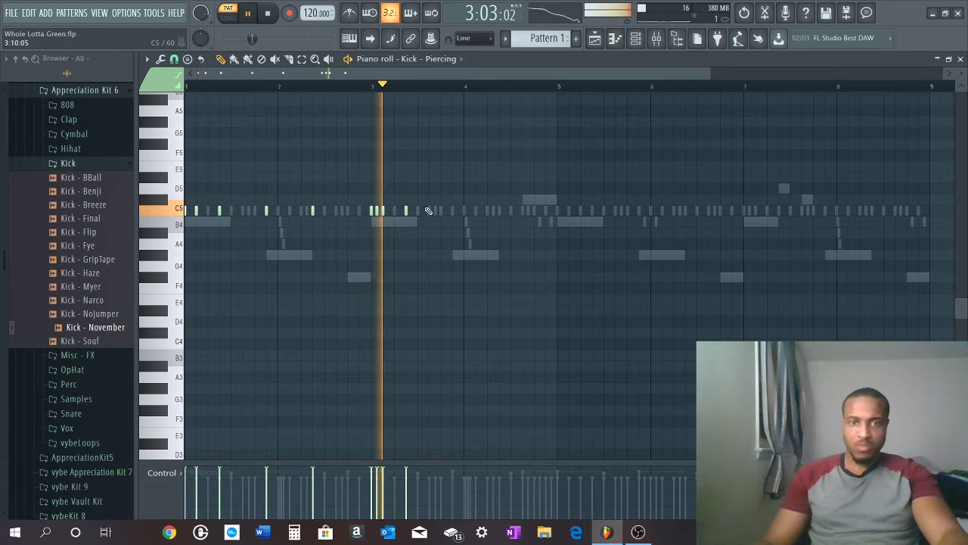
{"action": "key", "text": "space"}
{"action": "scroll", "coordinate": [479, 95], "scroll_direction": "up", "scroll_amount": 3}
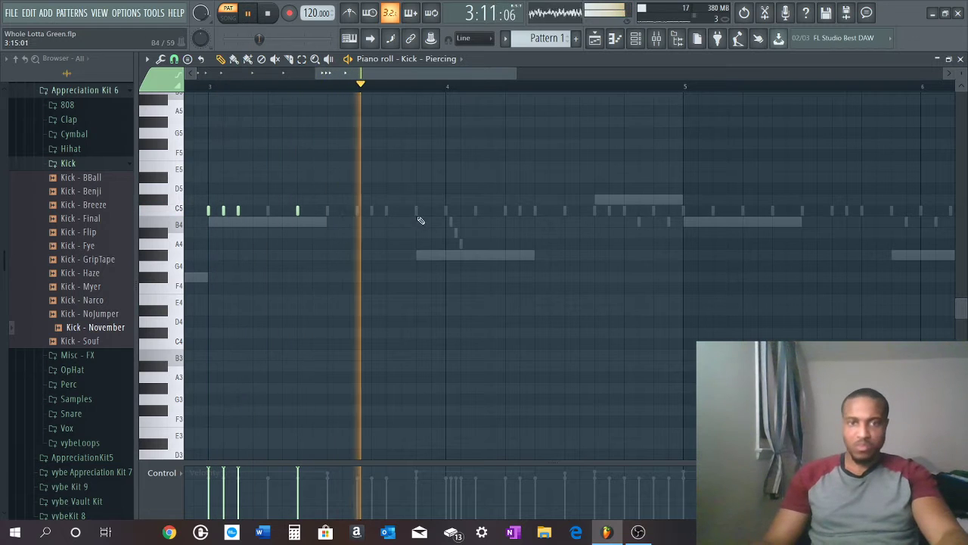
{"action": "key", "text": "space"}
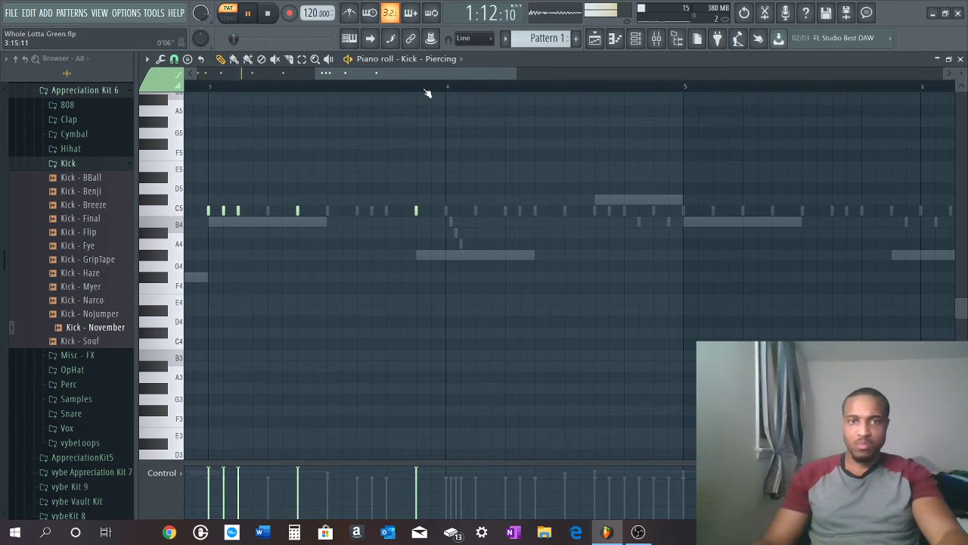
Change the piano roll's snap, trying 1/4 beat and settling on 1/4 step
{"action": "scroll", "coordinate": [427, 93], "scroll_direction": "up", "scroll_amount": 2}
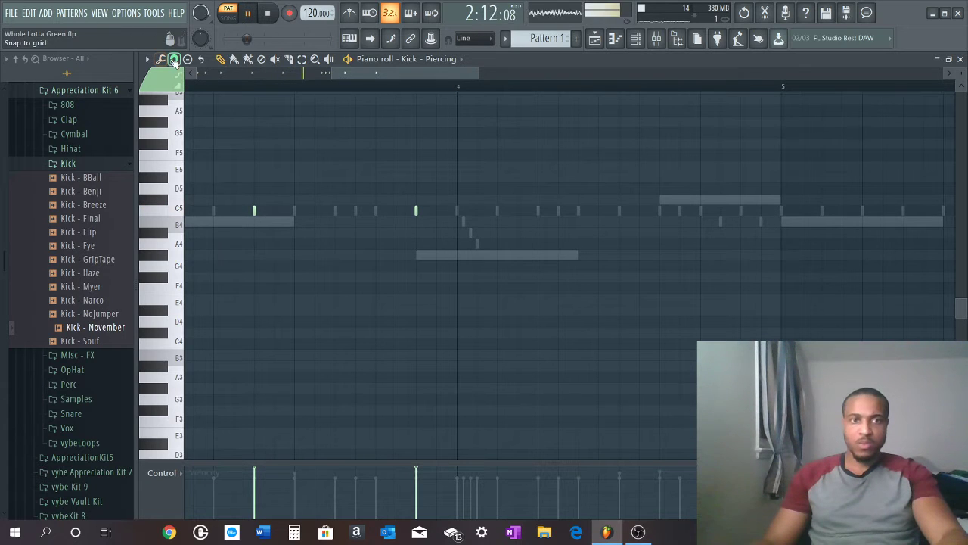
{"action": "left_click", "coordinate": [174, 61]}
{"action": "left_click", "coordinate": [189, 192]}
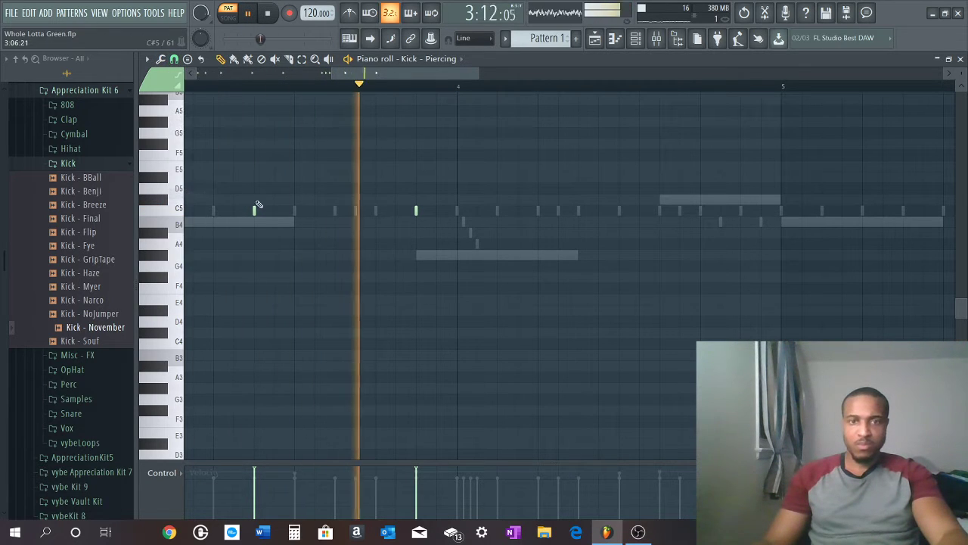
{"action": "key", "text": "space"}
{"action": "left_click", "coordinate": [174, 61]}
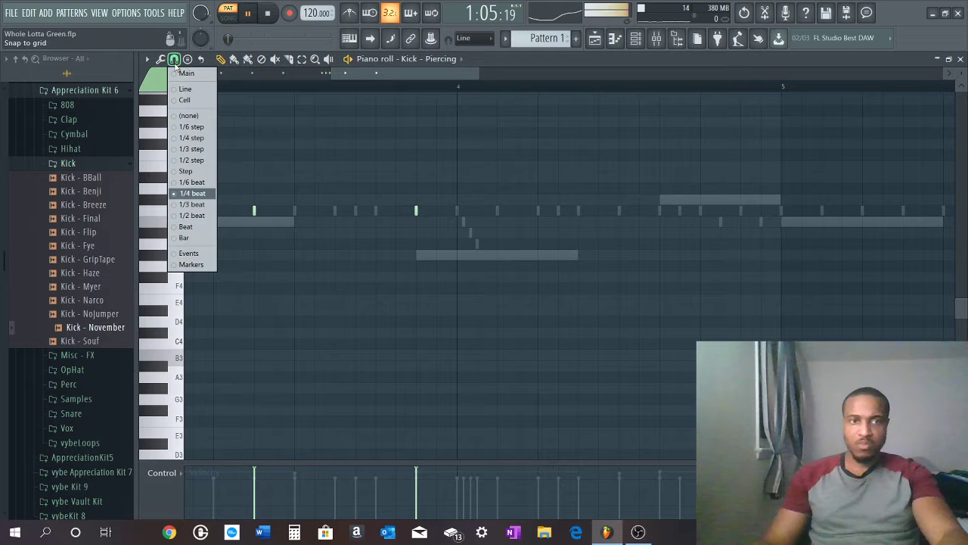
{"action": "left_click", "coordinate": [192, 137]}
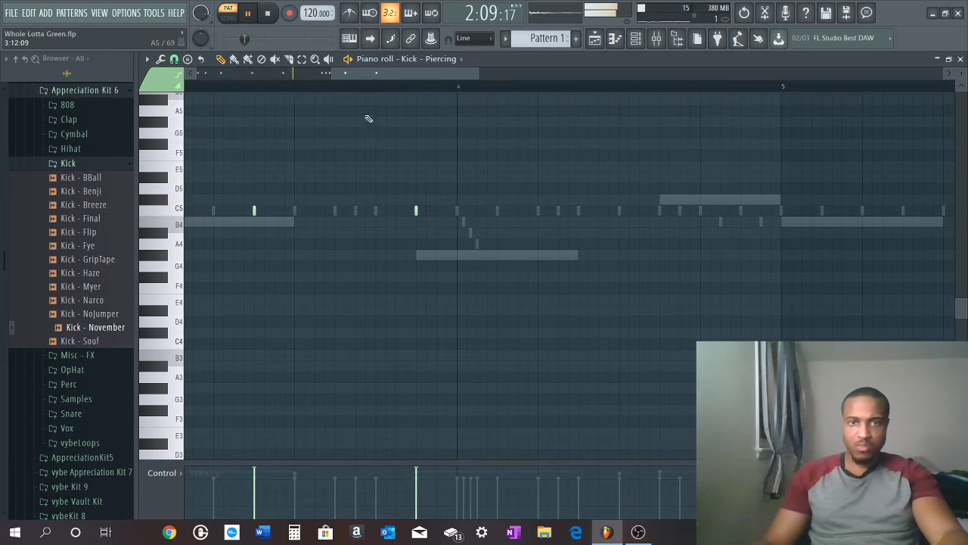
{"action": "scroll", "coordinate": [404, 91], "scroll_direction": "up", "scroll_amount": 3}
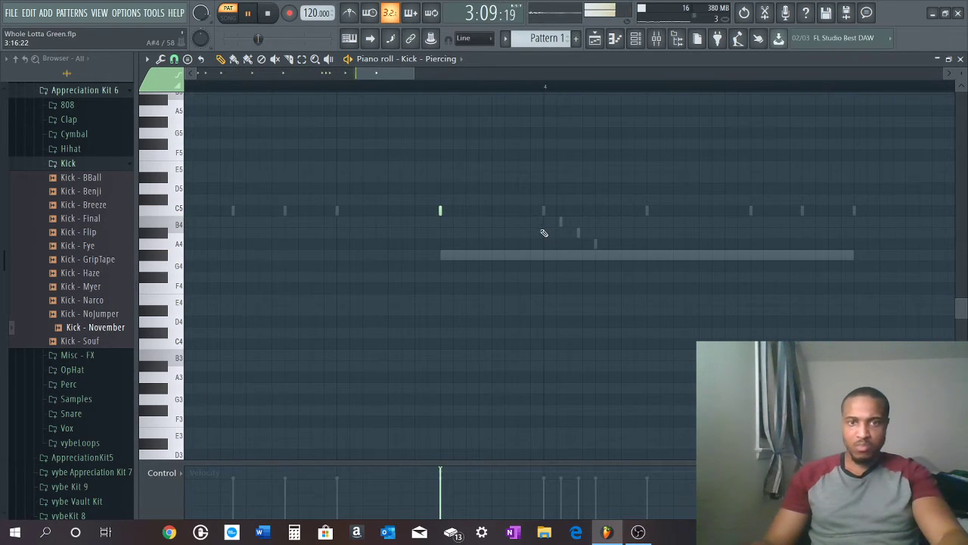
Enter kick hits at steps 3 and 4 of bar 4 and play the pattern from step 13 of bar 3
{"action": "key", "text": "space"}
{"action": "scroll", "coordinate": [536, 95], "scroll_direction": "down", "scroll_amount": 1}
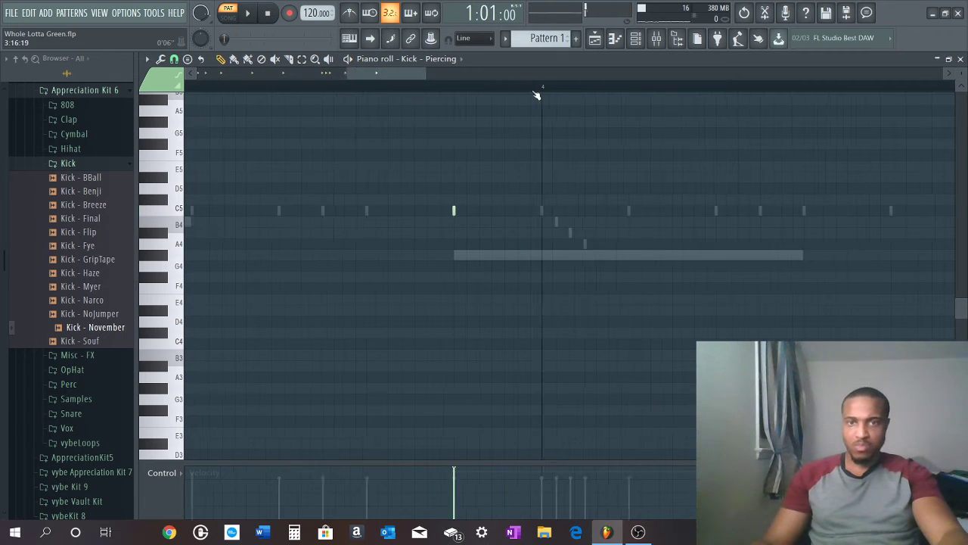
{"action": "scroll", "coordinate": [531, 114], "scroll_direction": "down", "scroll_amount": 1}
{"action": "key", "text": "space"}
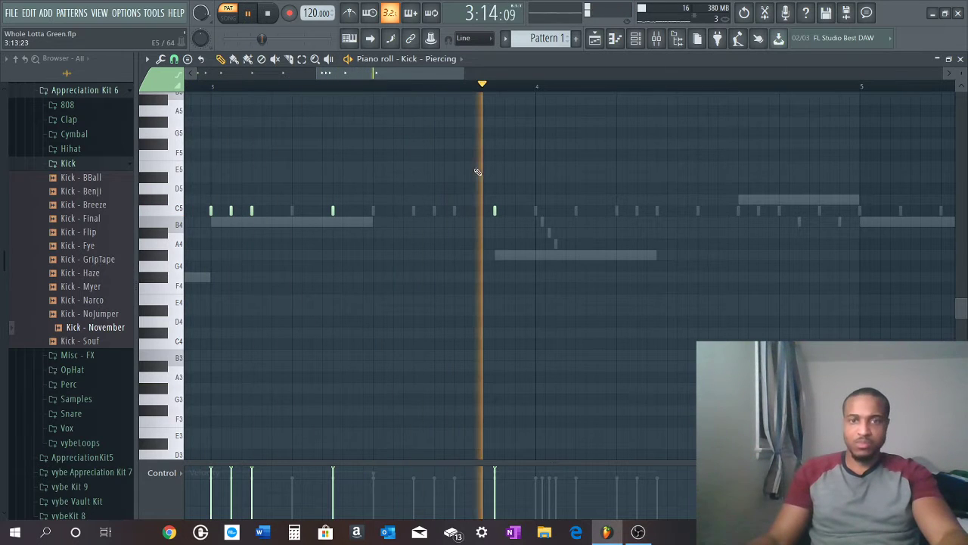
{"action": "key", "text": "space"}
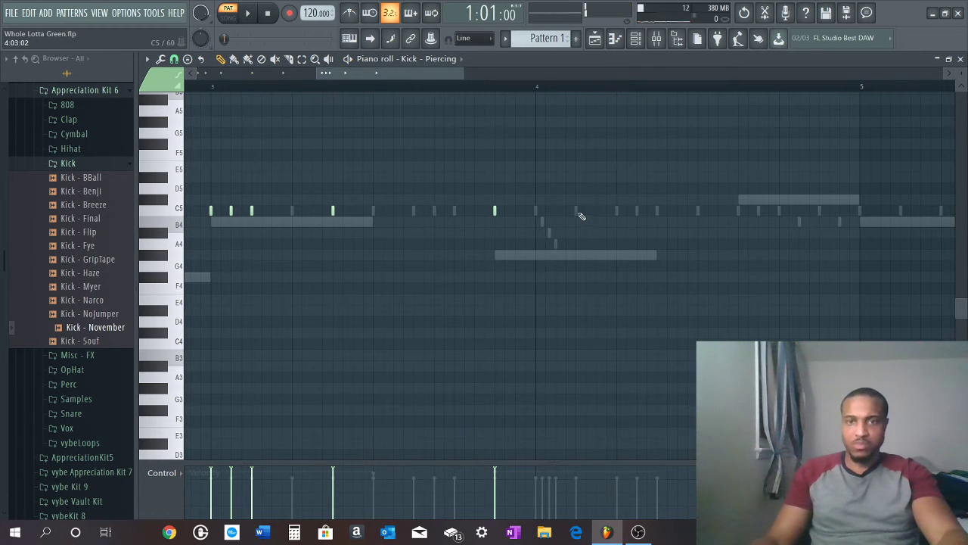
{"action": "scroll", "coordinate": [464, 98], "scroll_direction": "up", "scroll_amount": 1}
{"action": "left_click", "coordinate": [457, 86]}
{"action": "key", "text": "space"}
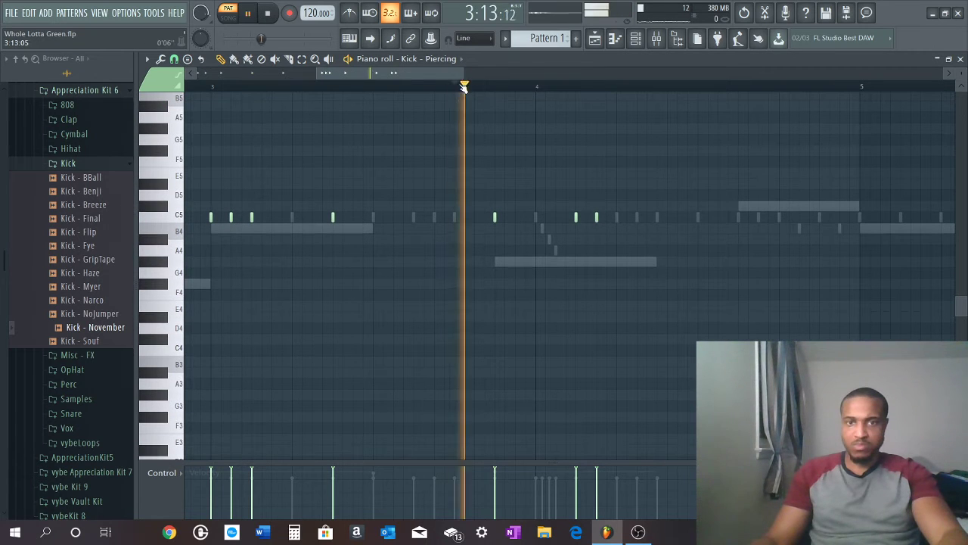
{"action": "key", "text": "space"}
{"action": "key", "text": "space"}
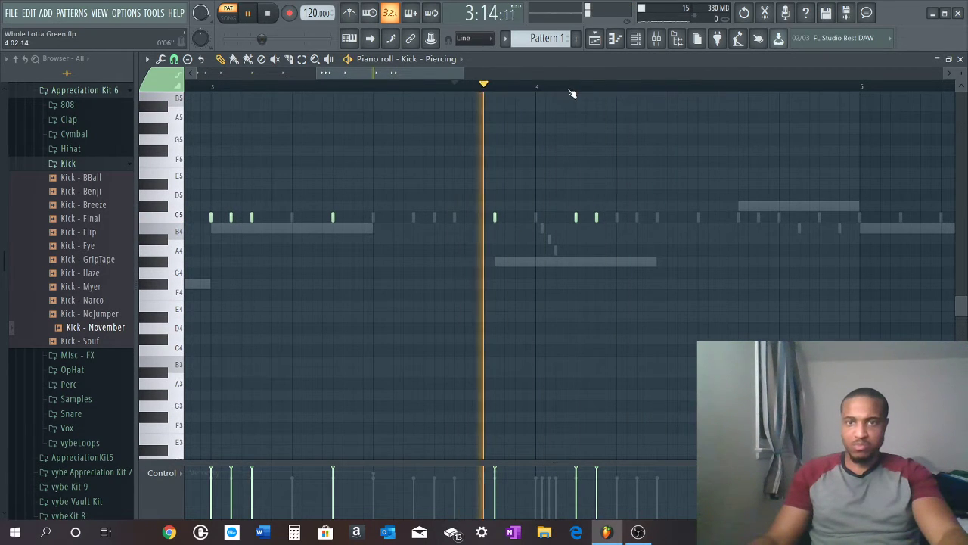
Try another kick at step 5 of bar 4, replacing the off-grid hit with one on the grid, and play the section
{"action": "scroll", "coordinate": [578, 110], "scroll_direction": "down", "scroll_amount": 3}
{"action": "key", "text": "space"}
{"action": "scroll", "coordinate": [590, 106], "scroll_direction": "up", "scroll_amount": 4}
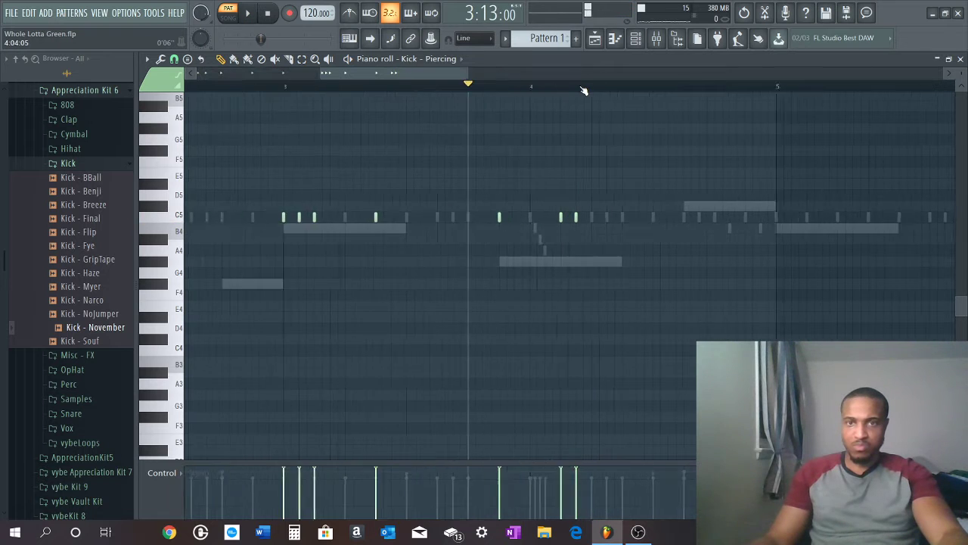
{"action": "key", "text": "space"}
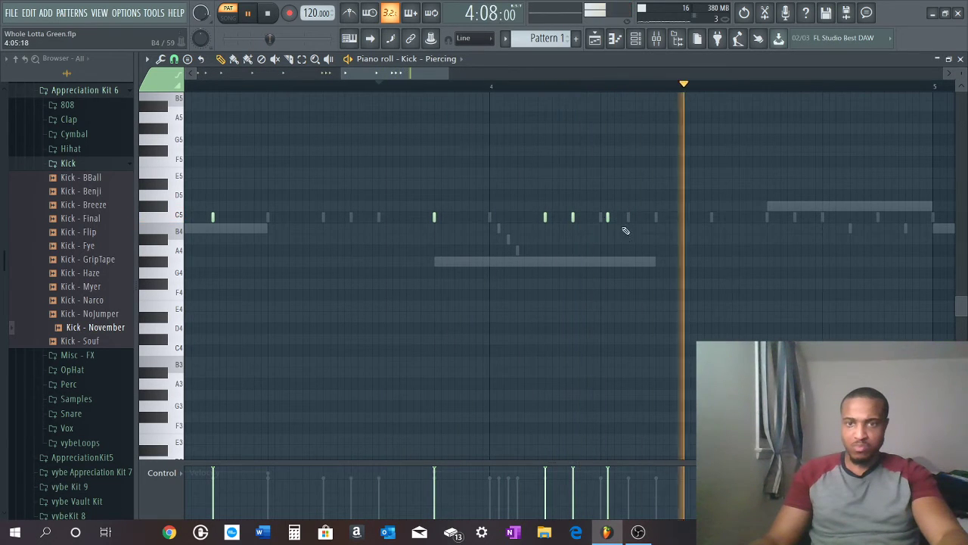
{"action": "key", "text": "space"}
{"action": "right_click", "coordinate": [609, 218]}
{"action": "left_click", "coordinate": [604, 220]}
{"action": "key", "text": "space"}
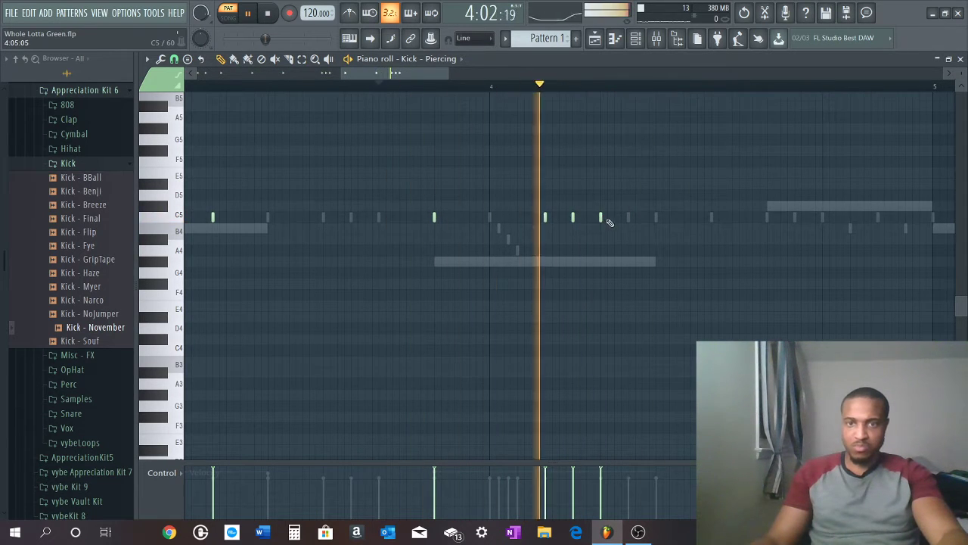
{"action": "key", "text": "space"}
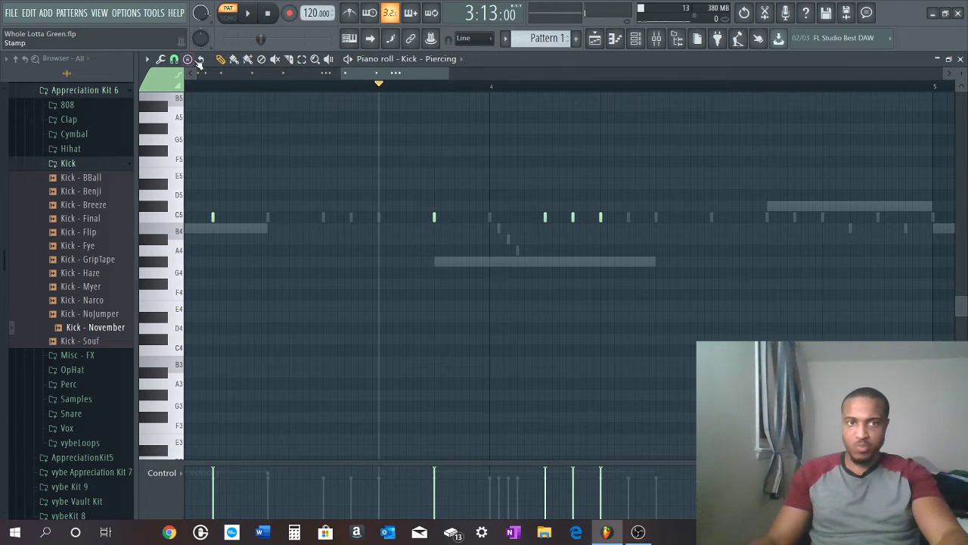
Remove the kicks at steps 4 and 5 of bar 4 and play the section
{"action": "key", "text": "space"}
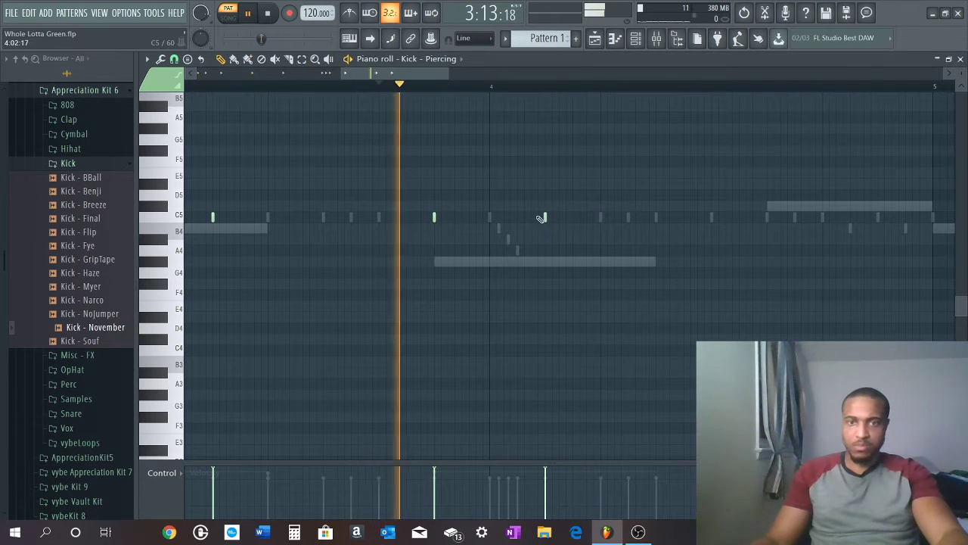
{"action": "key", "text": "space"}
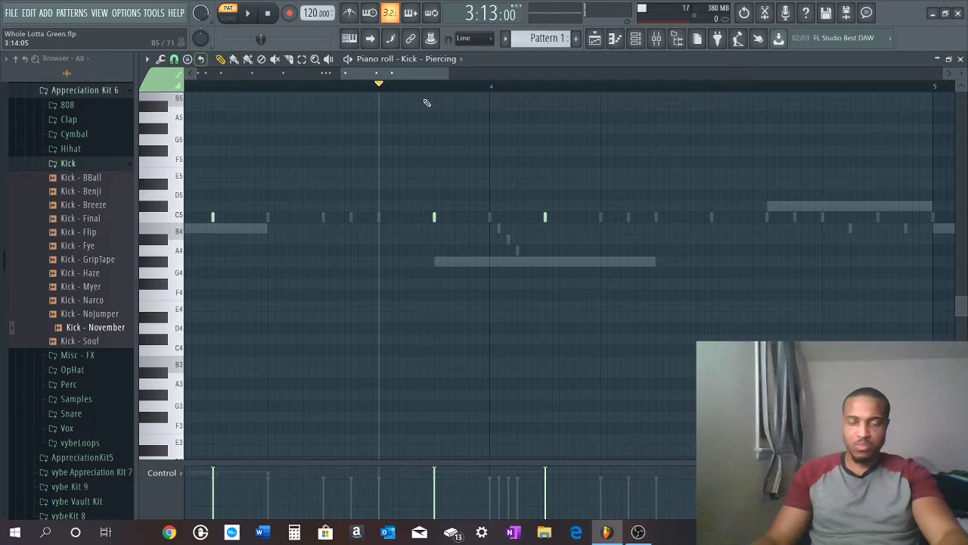
{"action": "key", "text": "space"}
{"action": "key", "text": "space"}
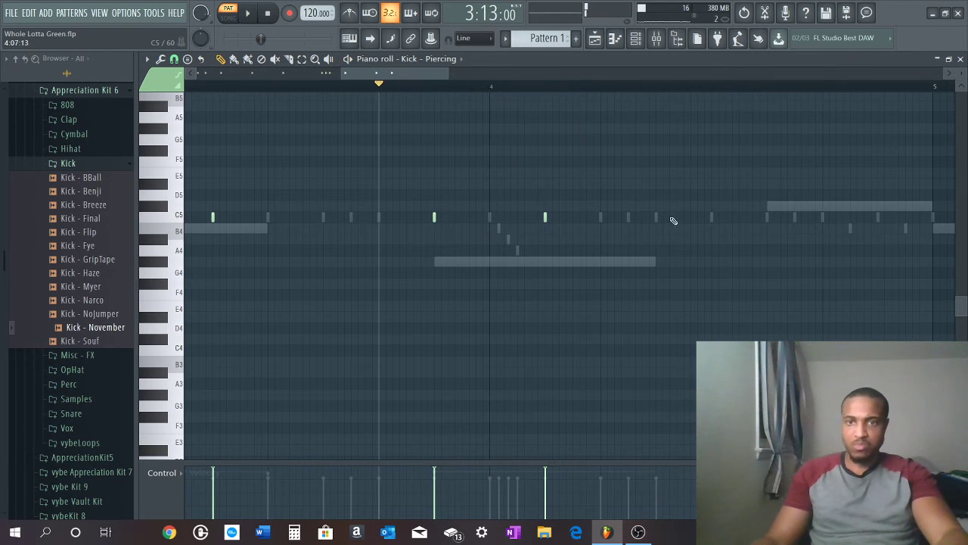
Set the piano roll's snap to Step and enter kick hits at steps 7 and 6 of bar 4
{"action": "left_click", "coordinate": [174, 60]}
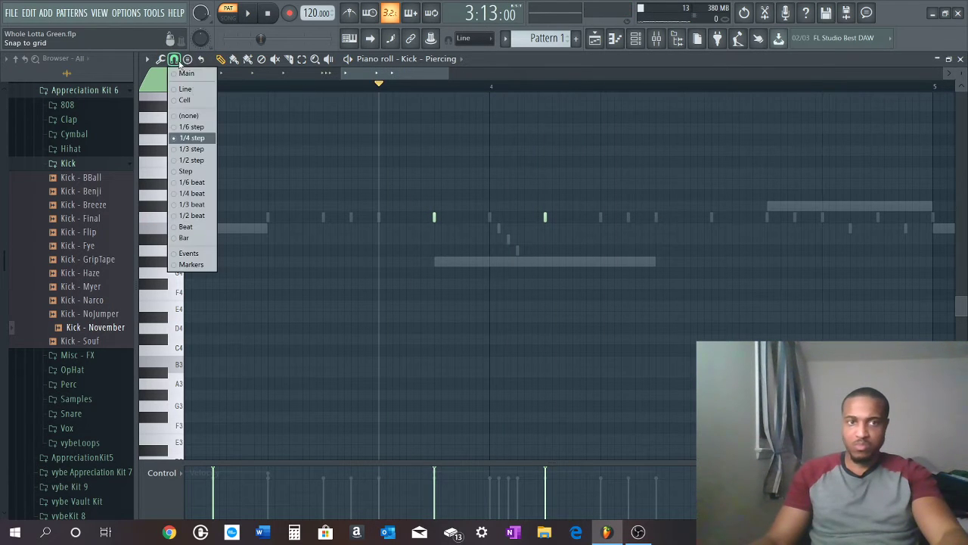
{"action": "left_click", "coordinate": [205, 172]}
{"action": "key", "text": "space"}
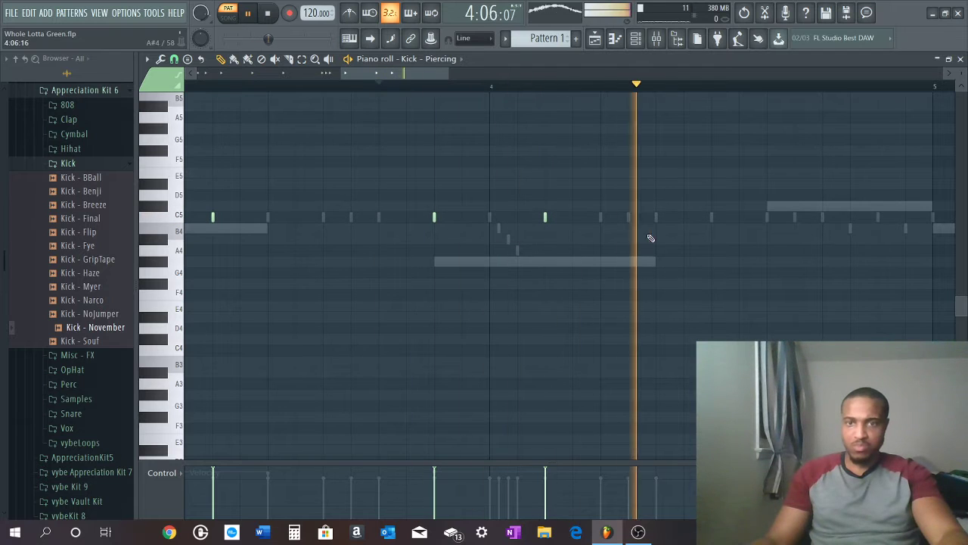
{"action": "key", "text": "space"}
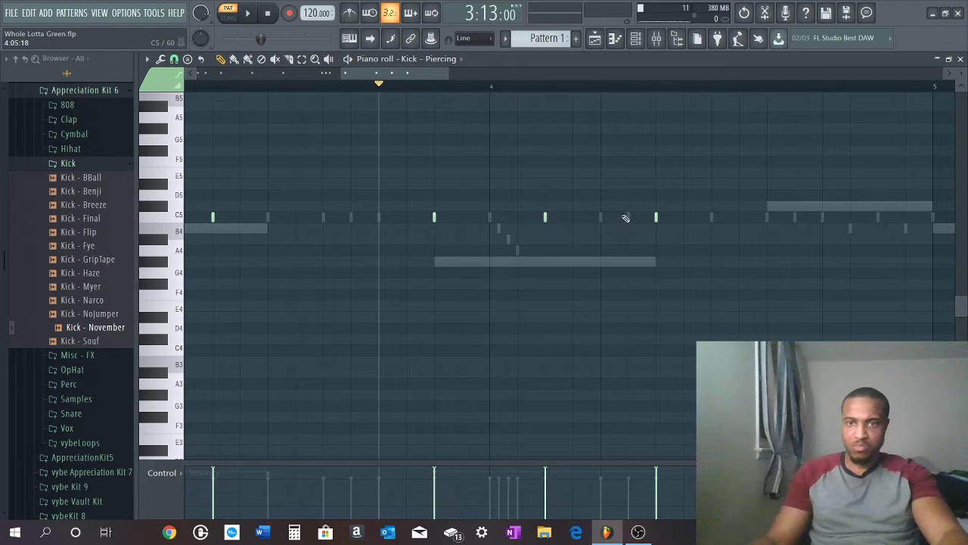
{"action": "key", "text": "space"}
{"action": "key", "text": "space"}
{"action": "left_click", "coordinate": [628, 217]}
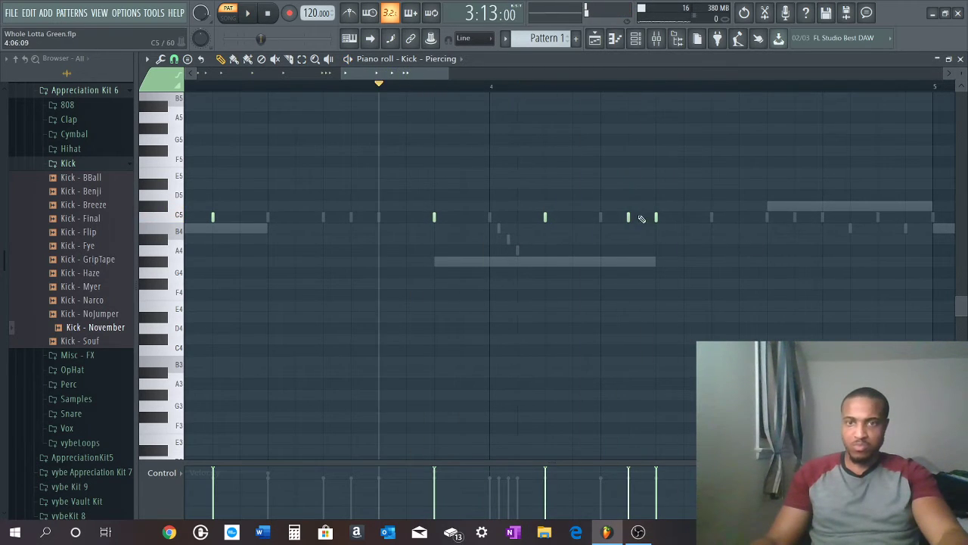
Play the kick pattern through from bar 1 and save the project
{"action": "key", "text": "space"}
{"action": "scroll", "coordinate": [605, 93], "scroll_direction": "down", "scroll_amount": 3}
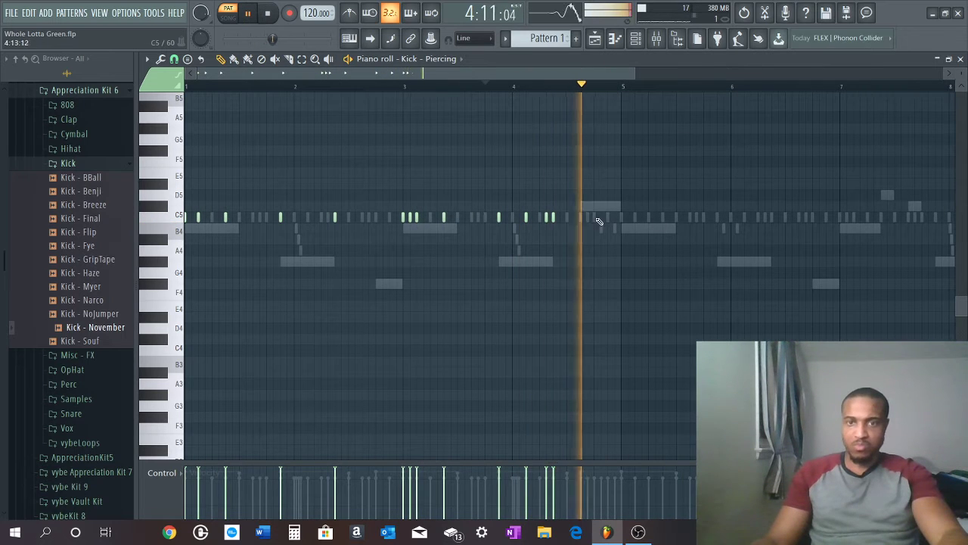
{"action": "key", "text": "space"}
{"action": "left_click", "coordinate": [277, 14]}
{"action": "key", "text": "space"}
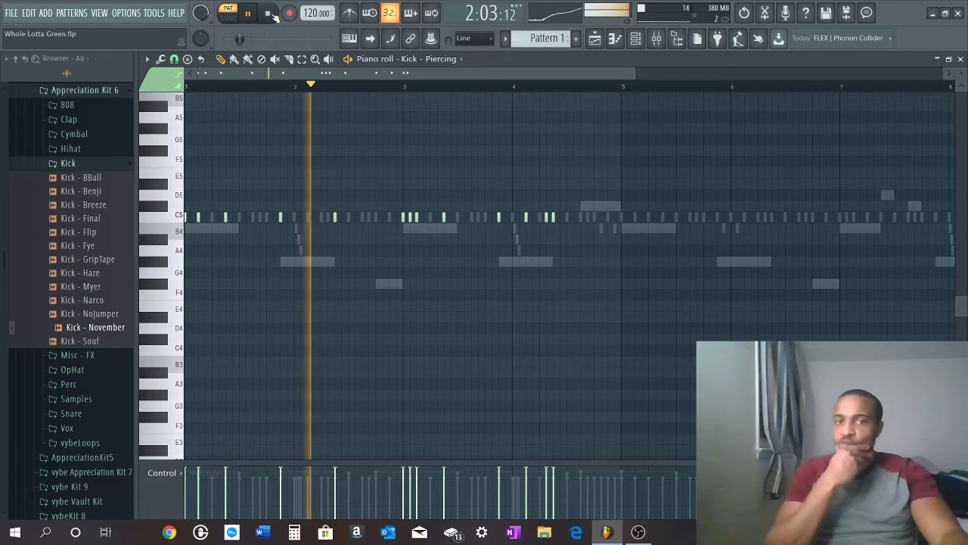
{"action": "key", "text": "ctrl+s"}
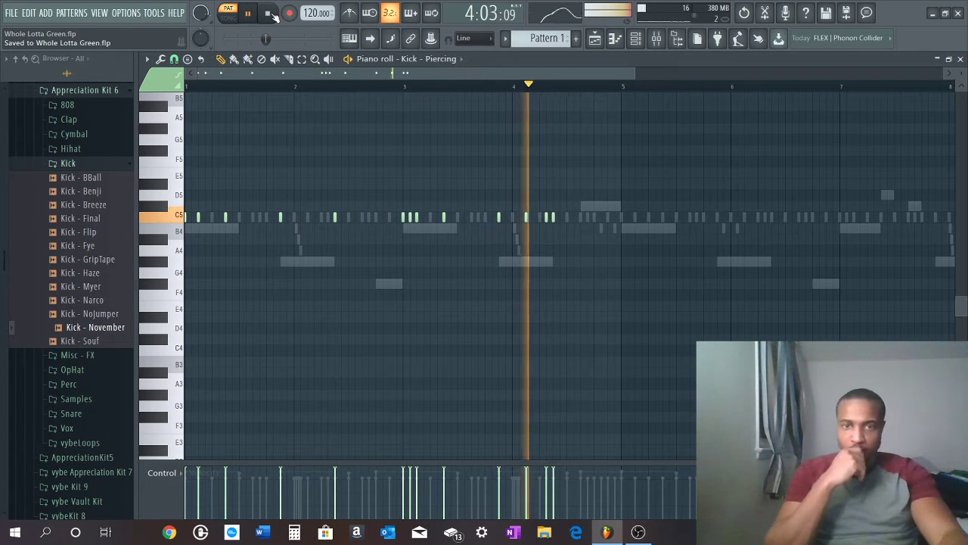
{"action": "left_click", "coordinate": [270, 14]}
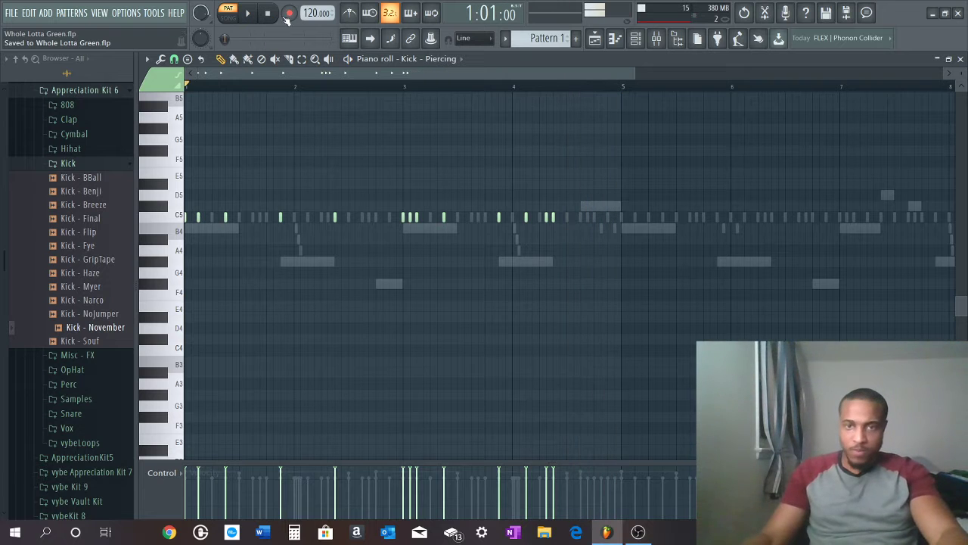
Duplicate the four-bar kick part so the copy starts at bar 5, and delete the copied kick at step 3 of bar 5
{"action": "key", "text": "ctrl+b"}
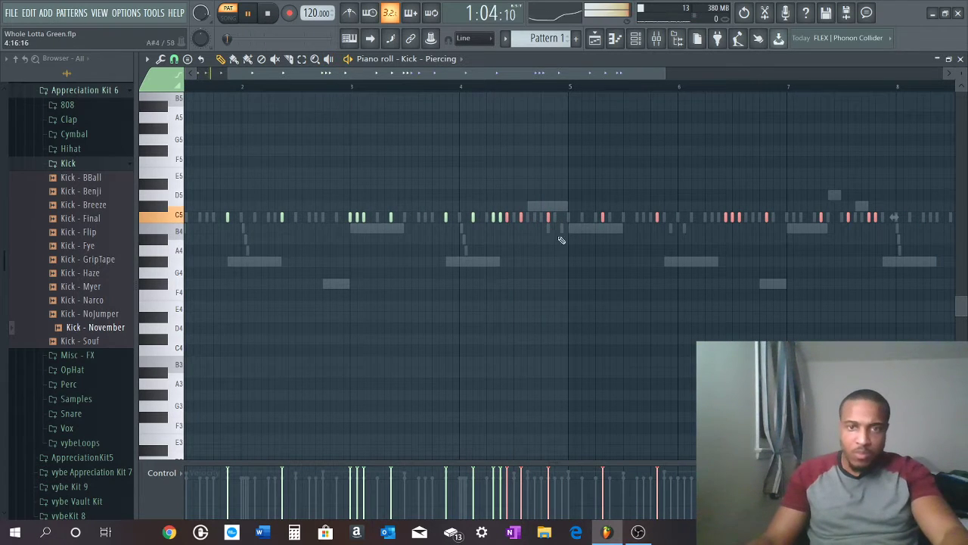
{"action": "left_click_drag", "start_coordinate": [509, 217], "coordinate": [567, 225]}
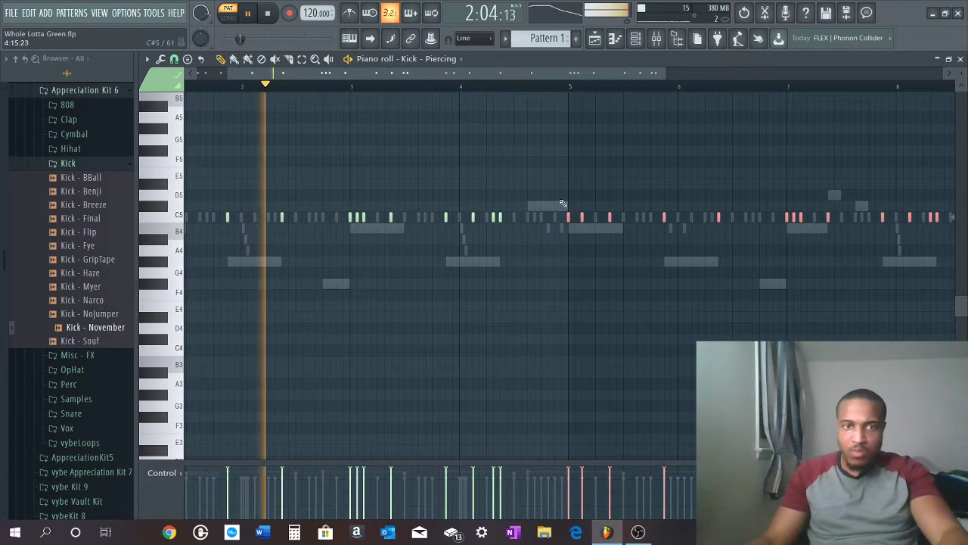
{"action": "scroll", "coordinate": [425, 88], "scroll_direction": "down", "scroll_amount": 4}
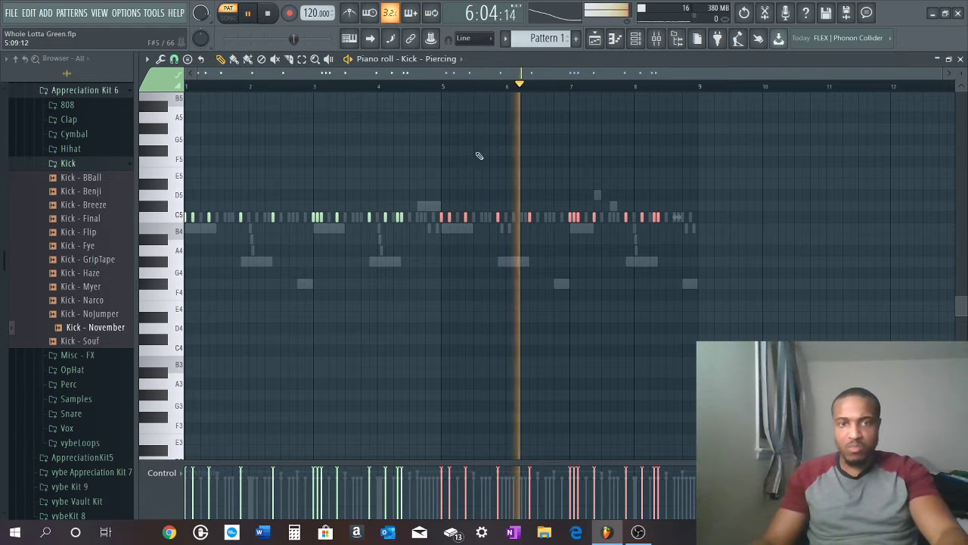
{"action": "key", "text": "space"}
{"action": "scroll", "coordinate": [456, 89], "scroll_direction": "up", "scroll_amount": 3}
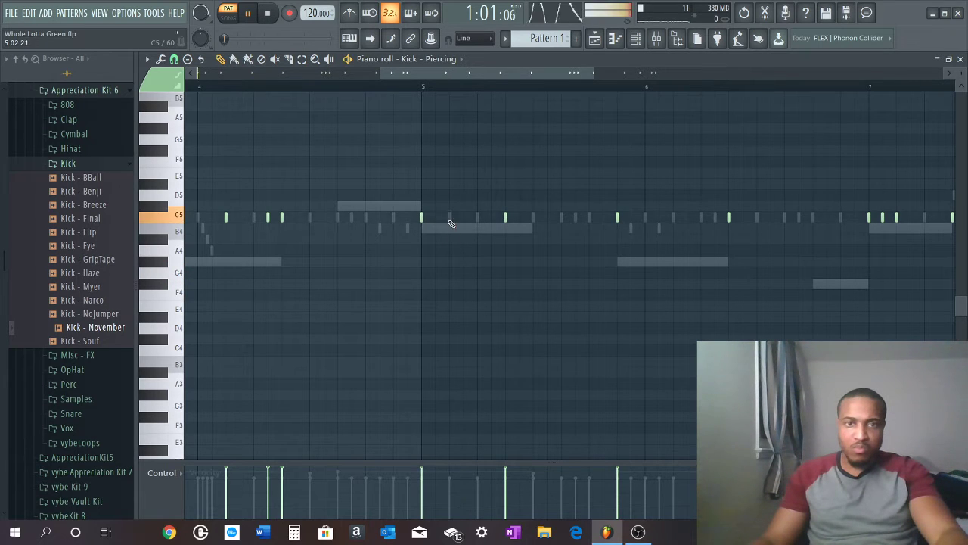
Select all kick notes, adjust their velocity slightly while the pattern plays, and clear the selection
{"action": "key", "text": "ctrl+a"}
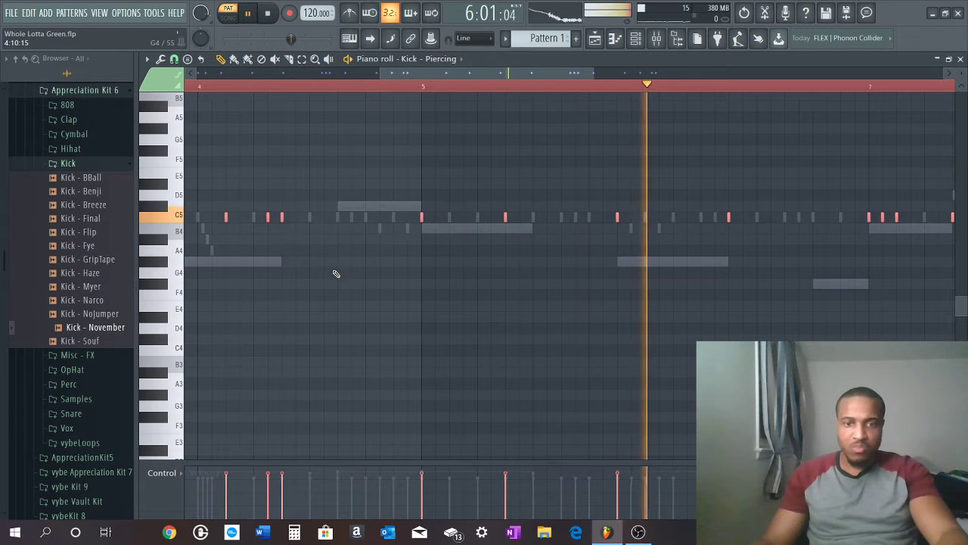
{"action": "scroll", "coordinate": [434, 317], "scroll_direction": "down", "scroll_amount": 4}
{"action": "scroll", "coordinate": [434, 316], "scroll_direction": "up", "scroll_amount": 4}
{"action": "scroll", "coordinate": [435, 316], "scroll_direction": "up", "scroll_amount": 1}
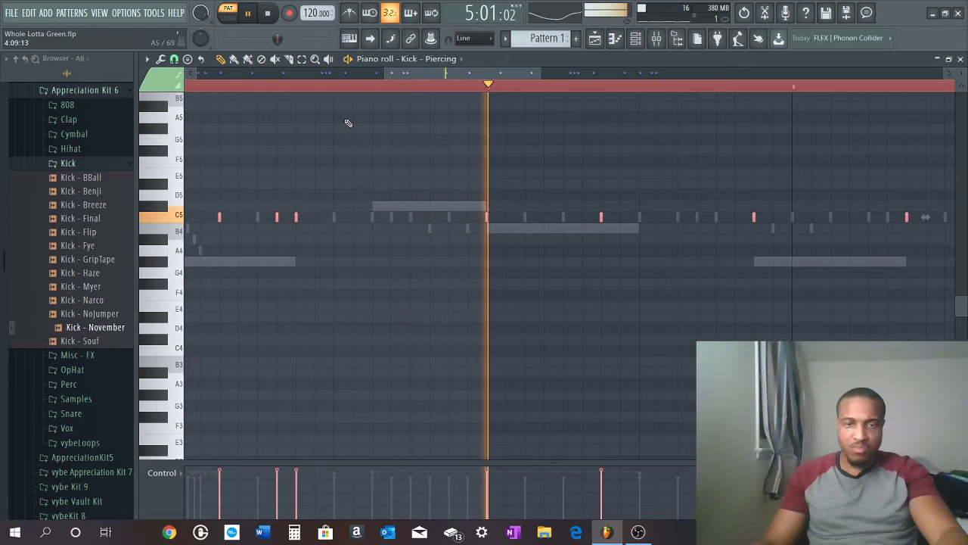
{"action": "left_click", "coordinate": [377, 89], "text": "ctrl"}
{"action": "scroll", "coordinate": [405, 90], "scroll_direction": "down", "scroll_amount": 5}
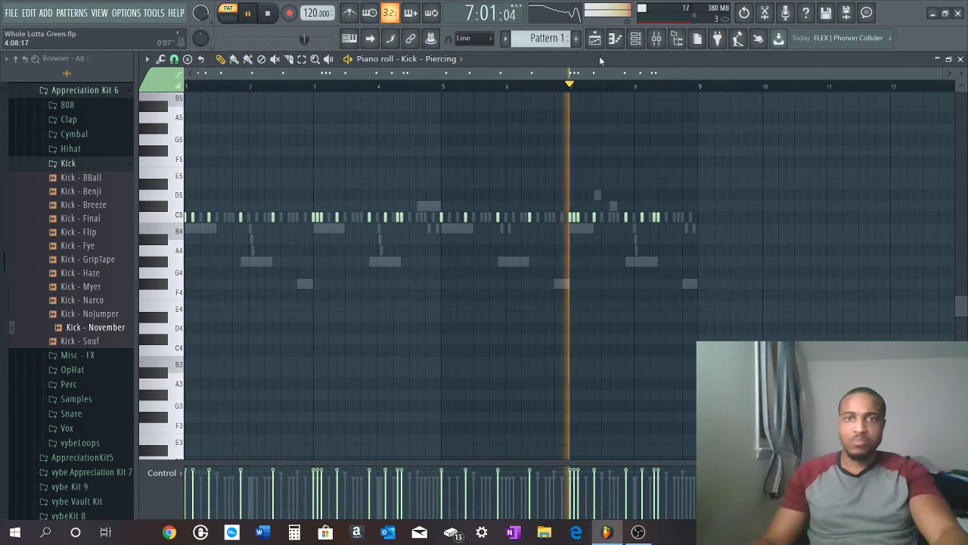
Open the channel rack and lower the volume of the Kick - Piercing channel
{"action": "left_click", "coordinate": [635, 38]}
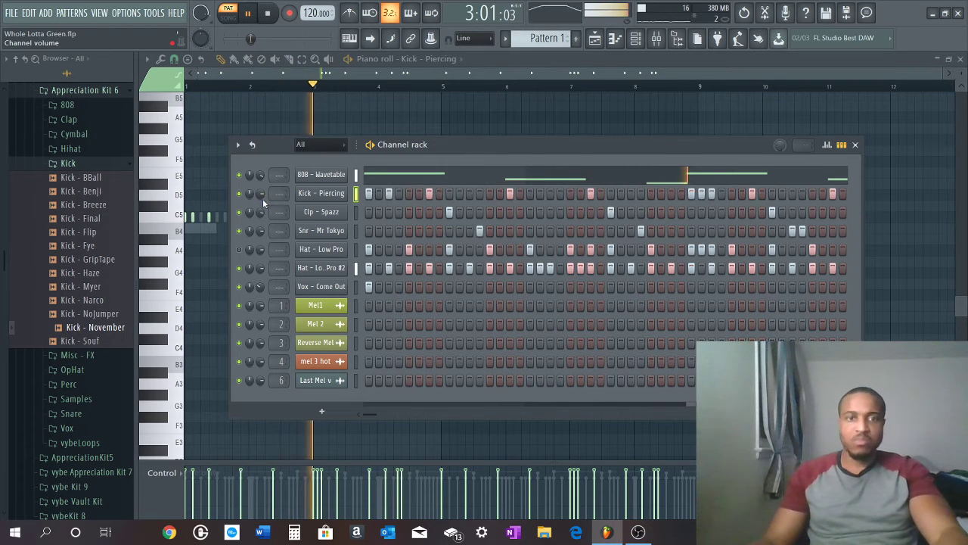
{"action": "scroll", "coordinate": [263, 196], "scroll_direction": "down", "scroll_amount": 5}
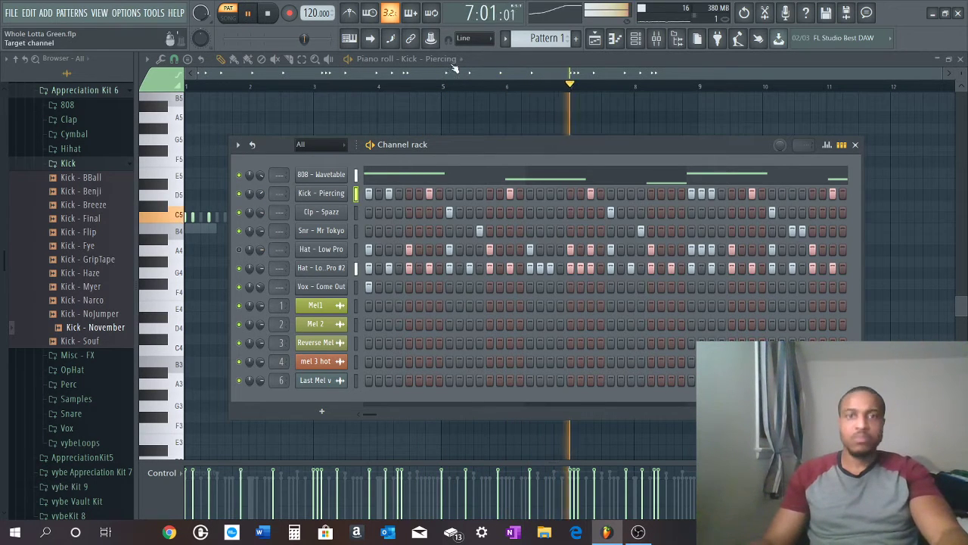
Show the playlist and play the arrangement in song mode from bar 8, restarting playback once
{"action": "left_click", "coordinate": [595, 40]}
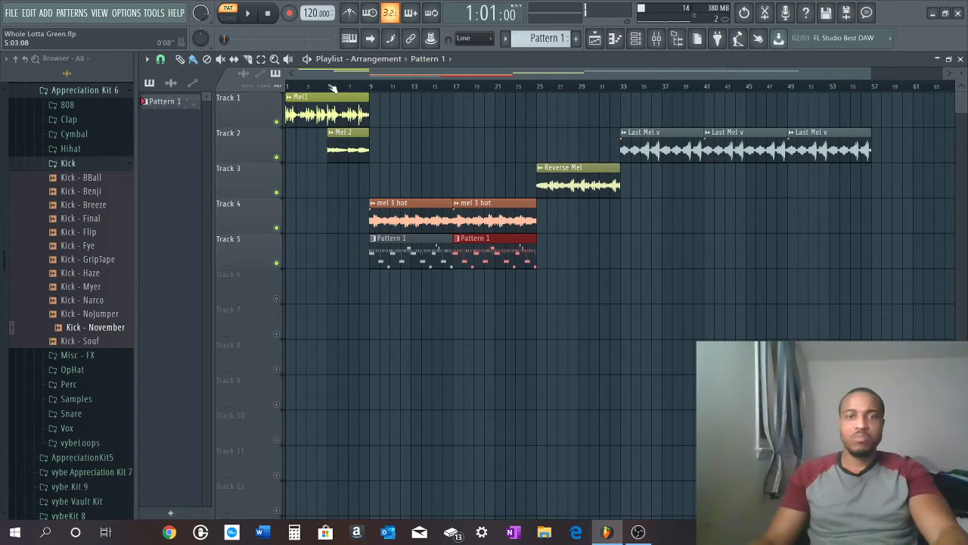
{"action": "key", "text": "space"}
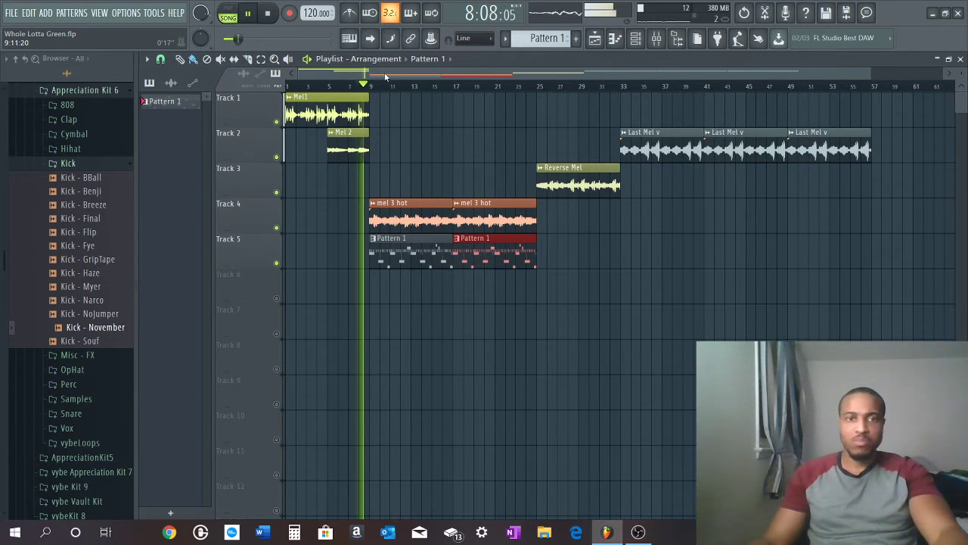
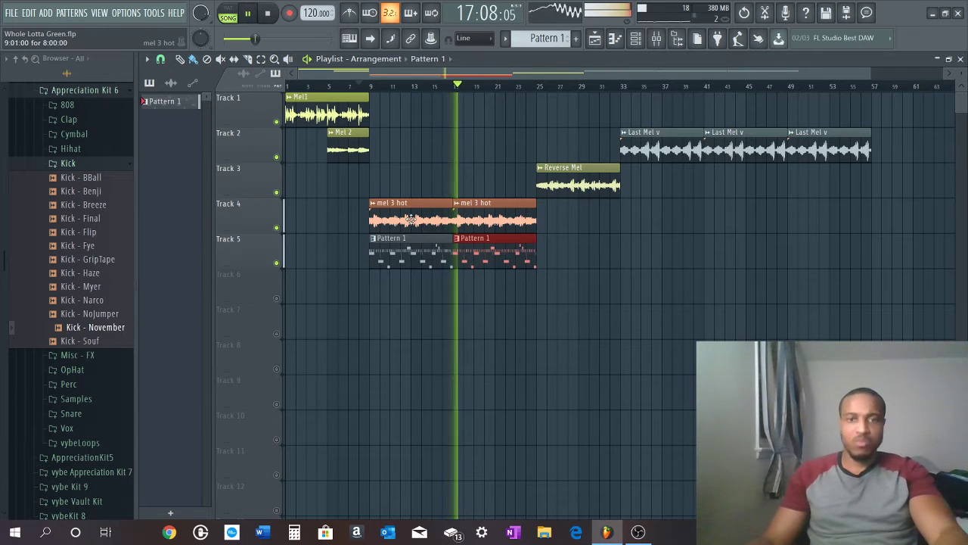
{"action": "key", "text": "space"}
{"action": "key", "text": "space"}
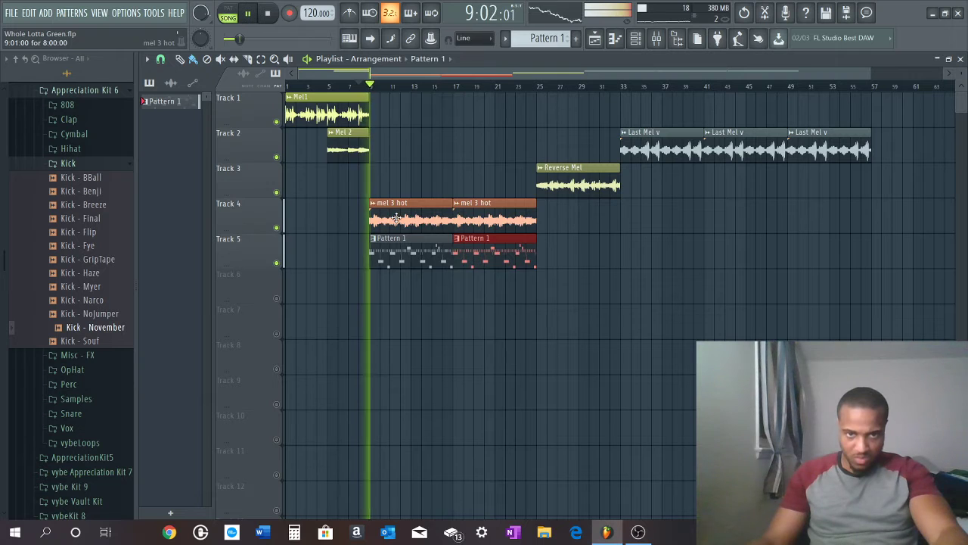
Open the channel settings of the mel 3 hot clip, show its miscellaneous functions, and bring up the channel rack
{"action": "double_click", "coordinate": [392, 214]}
{"action": "left_click", "coordinate": [220, 161]}
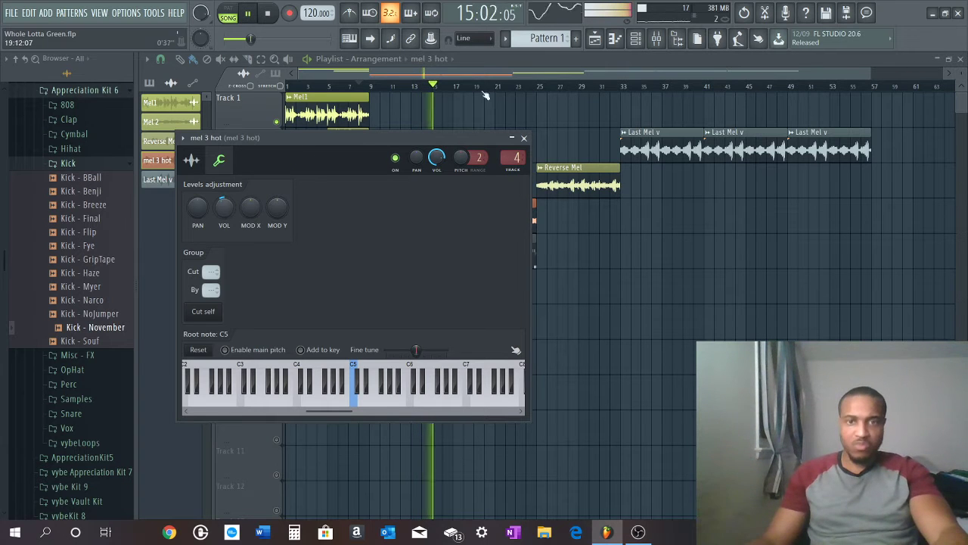
{"action": "left_click", "coordinate": [635, 38]}
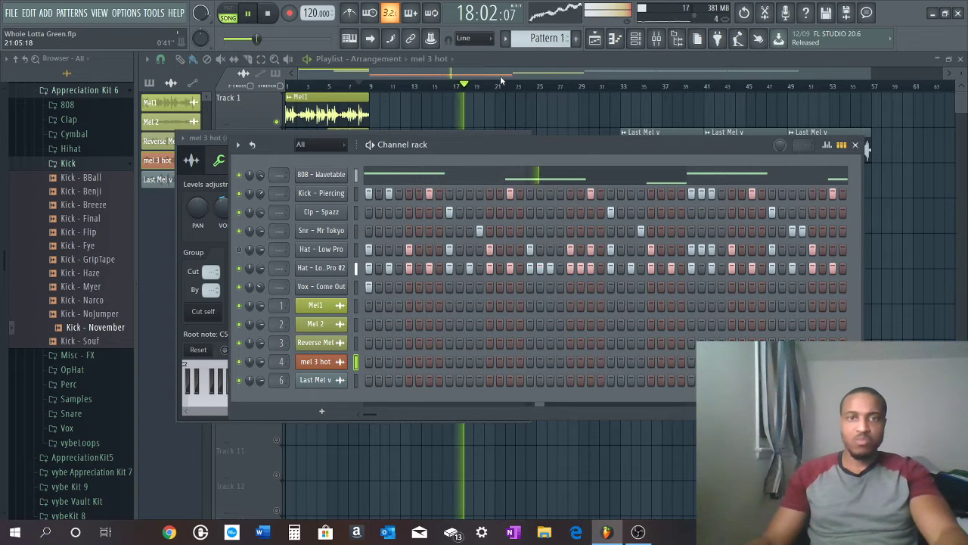
Restart song playback from bar 8 and mute the Kick - Piercing channel in the channel rack
{"action": "left_click", "coordinate": [635, 38]}
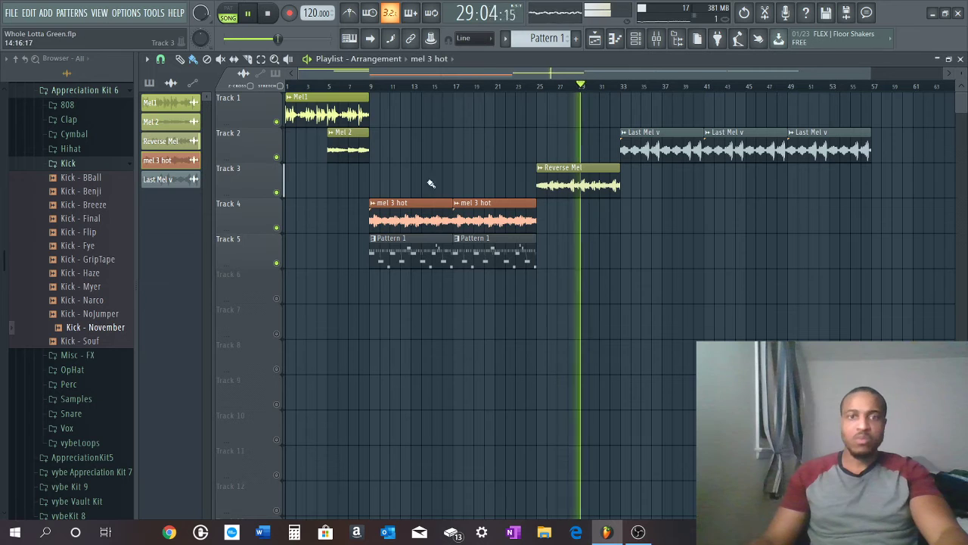
{"action": "key", "text": "space"}
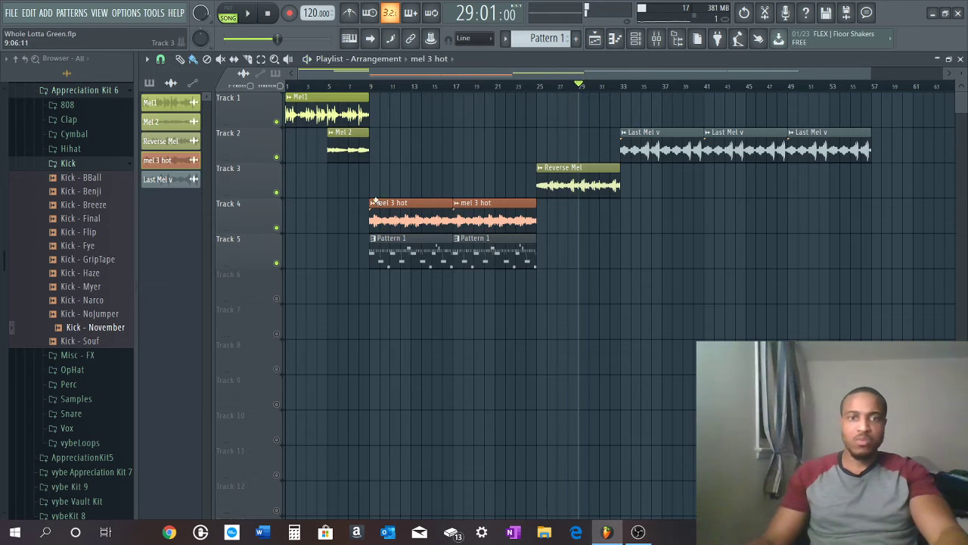
{"action": "left_click", "coordinate": [362, 89]}
{"action": "left_click", "coordinate": [636, 38]}
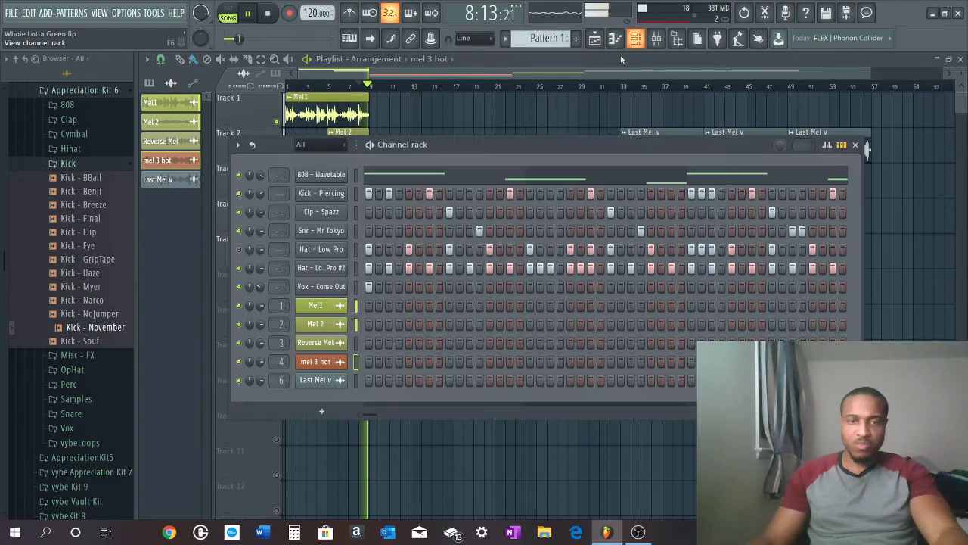
{"action": "left_click", "coordinate": [239, 193]}
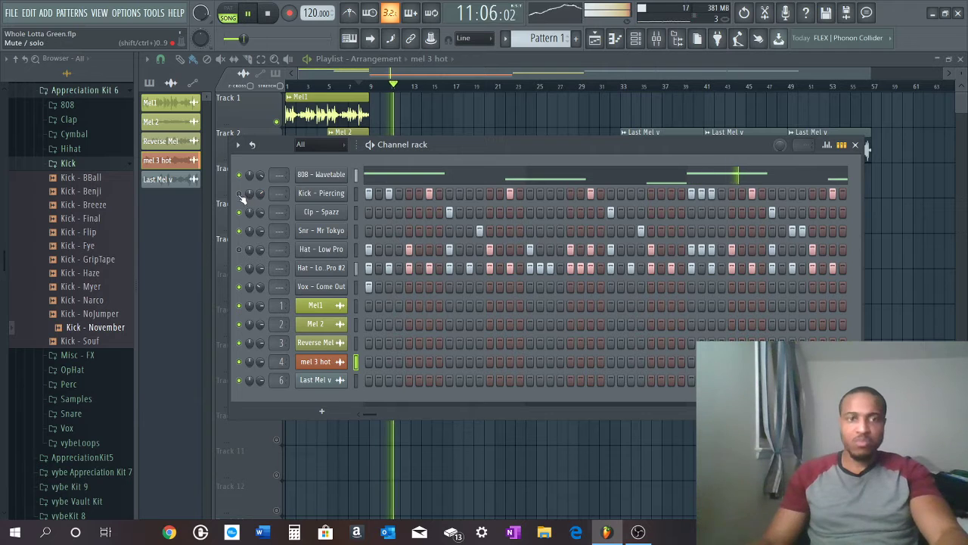
Open the 808 - Wavetable channel settings and set the levels adjustment volume to 106% in its miscellaneous functions
{"action": "left_click", "coordinate": [329, 177]}
{"action": "left_click", "coordinate": [330, 178]}
{"action": "left_click", "coordinate": [331, 178]}
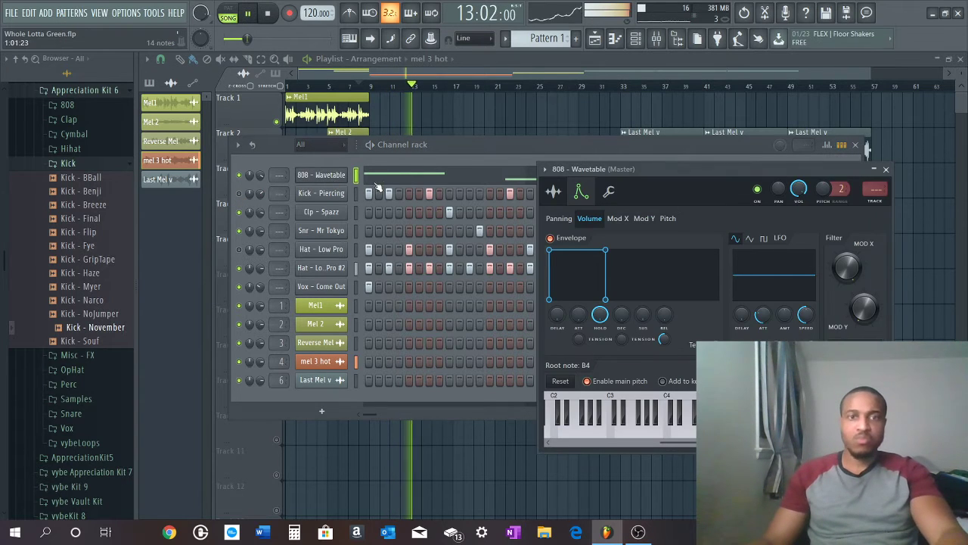
{"action": "left_click", "coordinate": [607, 193]}
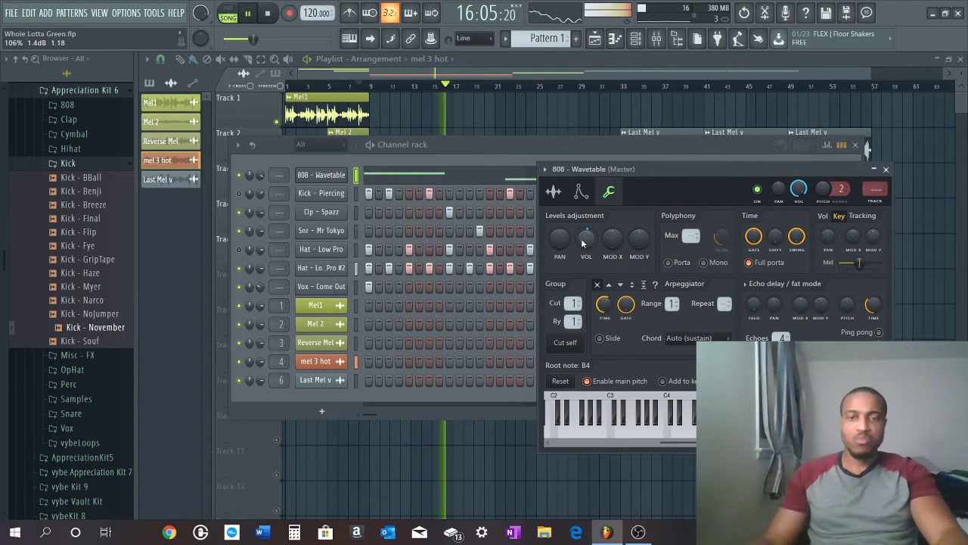
Unmute the Kick - Piercing channel in the channel rack, set its volume to 75%, and return to the playlist
{"action": "left_click", "coordinate": [565, 87]}
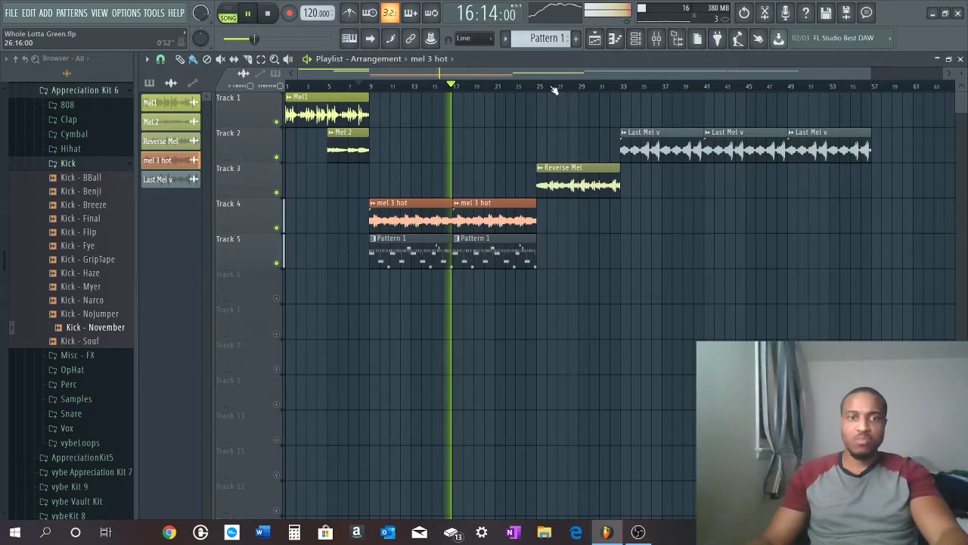
{"action": "left_click", "coordinate": [636, 39]}
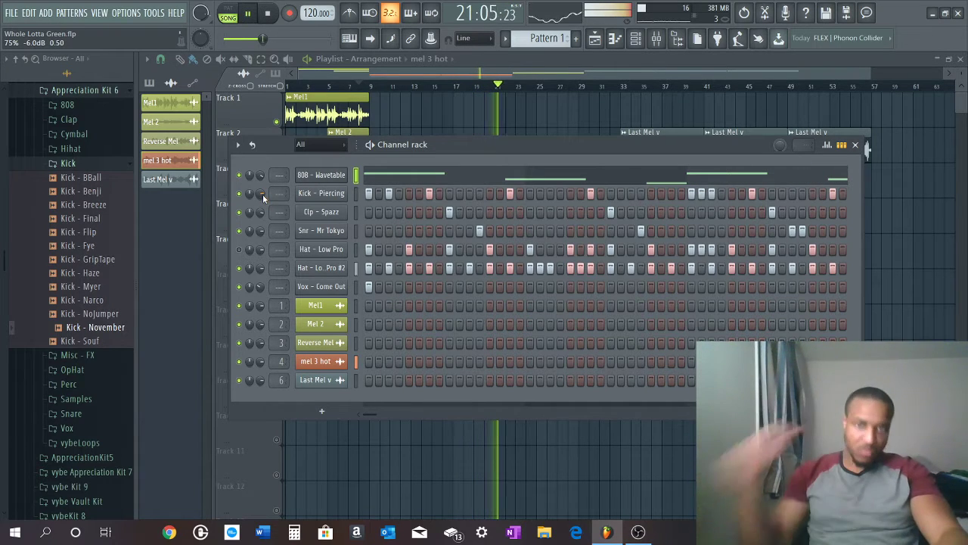
{"action": "left_click", "coordinate": [444, 73]}
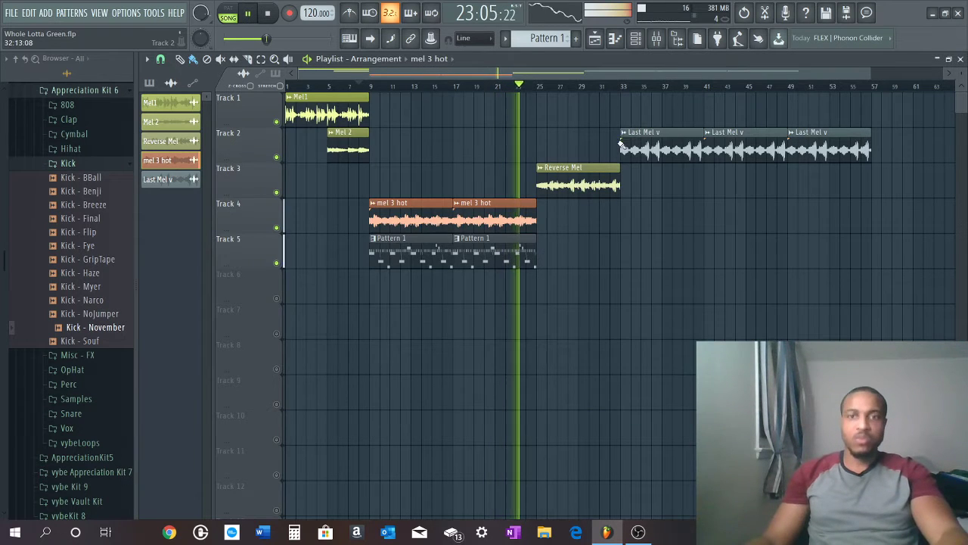
Pick up Pattern 1 from its Track 5 clip and place a copy on Track 4 at bar 33
{"action": "left_click", "coordinate": [499, 240]}
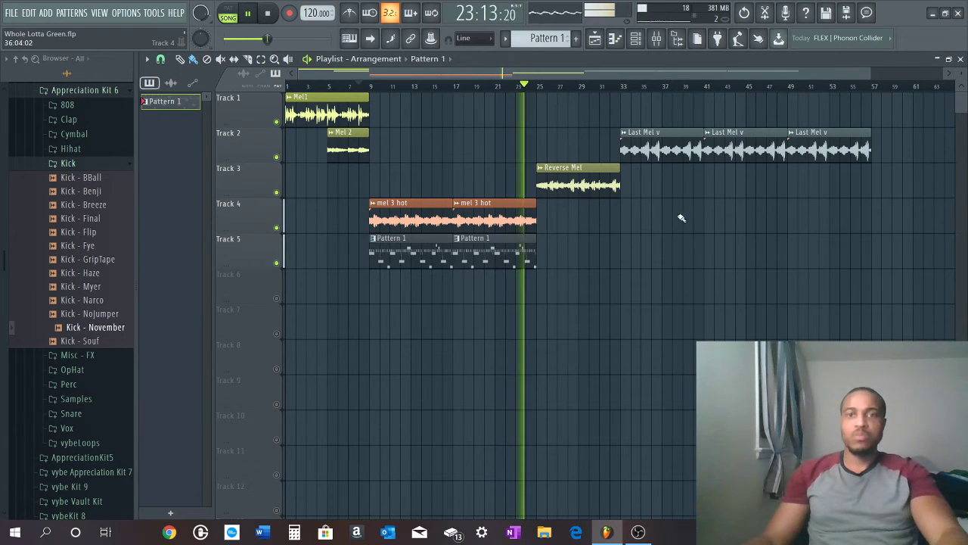
{"action": "left_click", "coordinate": [624, 209]}
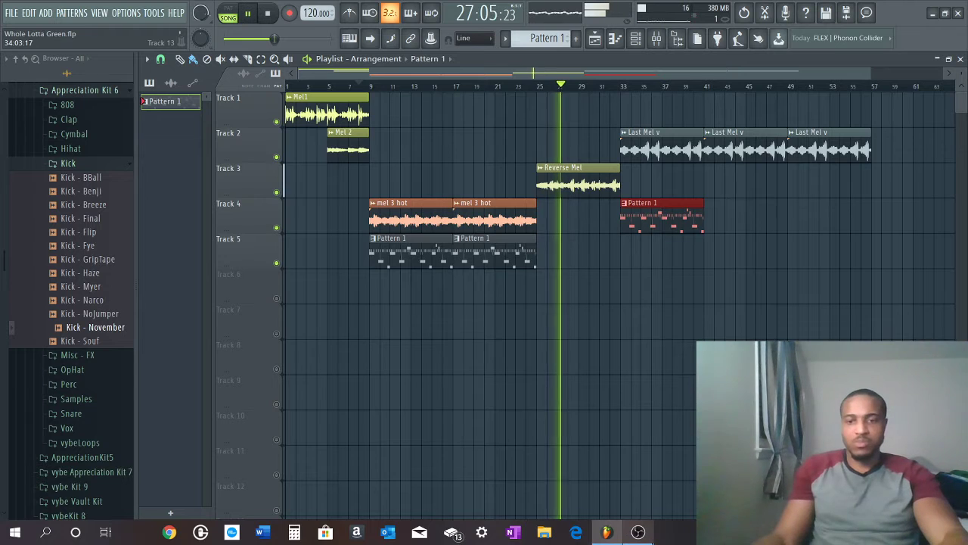
Switch to OBS to check the recording, and return to FL Studio
{"action": "left_click", "coordinate": [639, 534]}
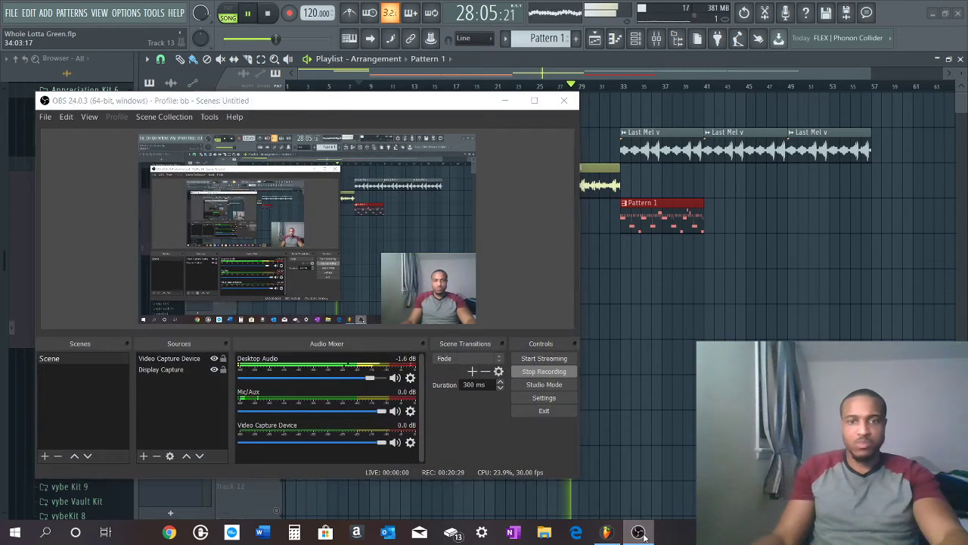
{"action": "left_click", "coordinate": [639, 533]}
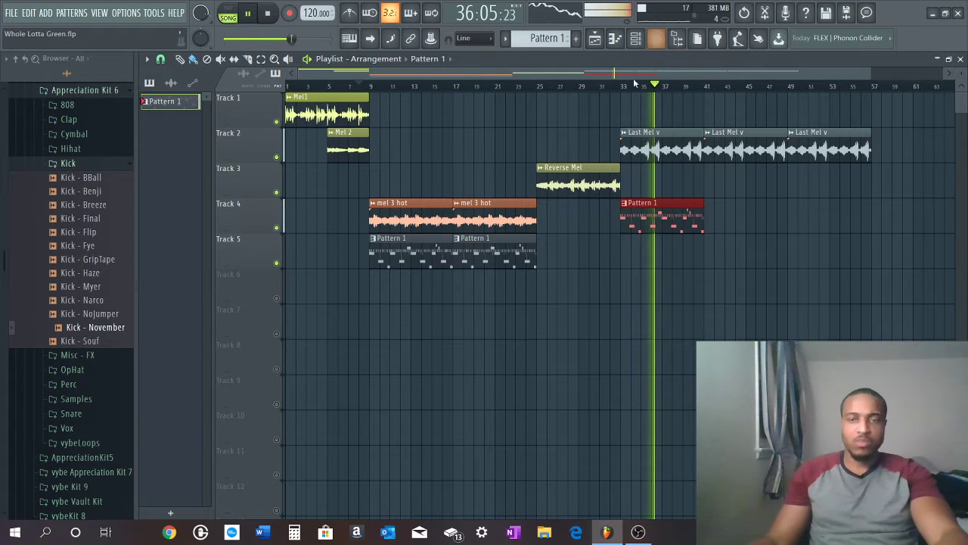
Add a second Pattern 1 clip on Track 4 and align its start to bar 41
{"action": "left_click", "coordinate": [636, 39]}
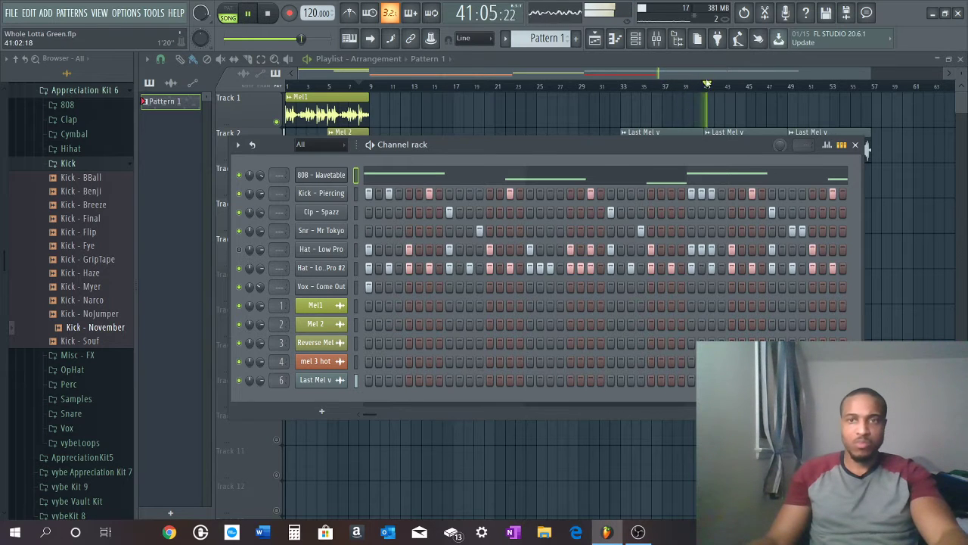
{"action": "left_click", "coordinate": [855, 144]}
{"action": "left_click", "coordinate": [723, 219]}
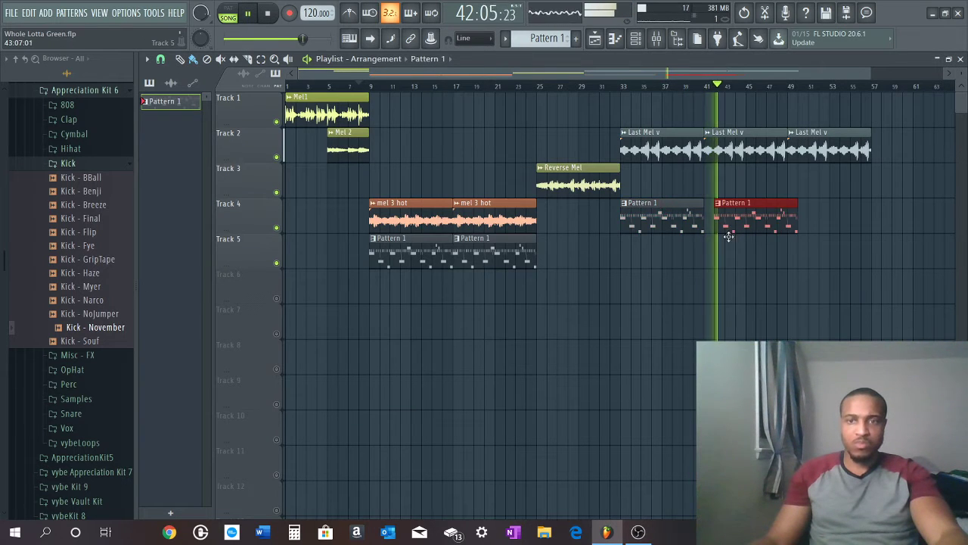
{"action": "left_click_drag", "start_coordinate": [739, 224], "coordinate": [730, 230]}
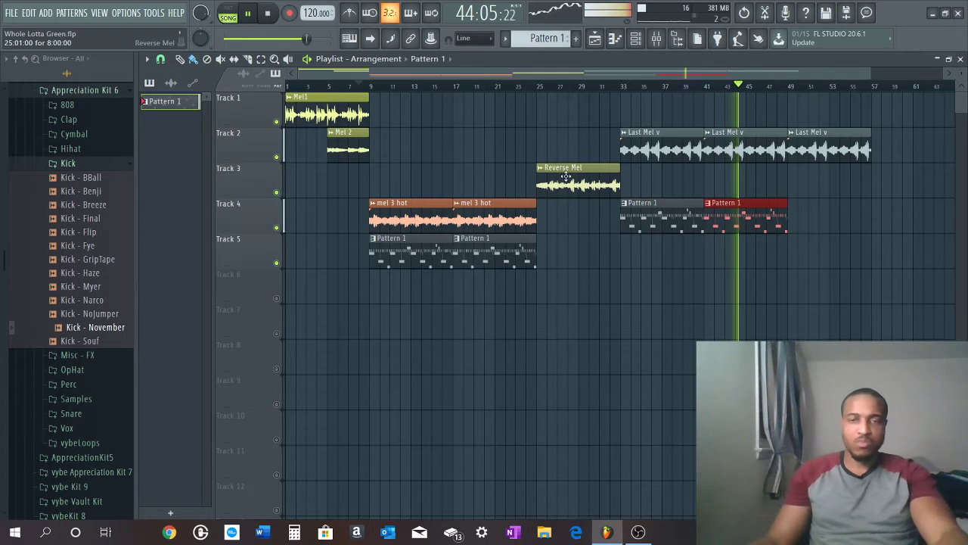
Stop playback and delete all Pattern 1 clips from Tracks 4 and 5 of the playlist
{"action": "key", "text": "space"}
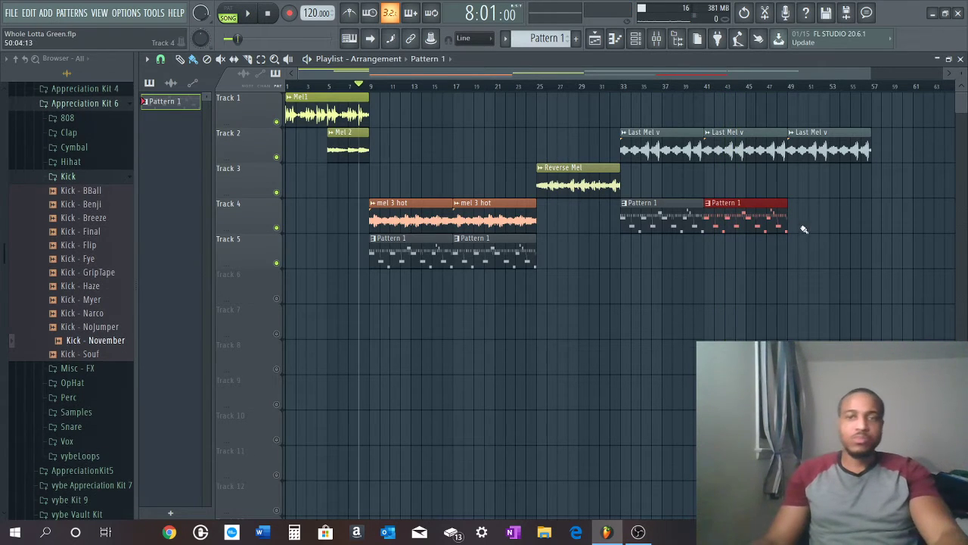
{"action": "right_click", "coordinate": [711, 227]}
{"action": "right_click", "coordinate": [687, 225]}
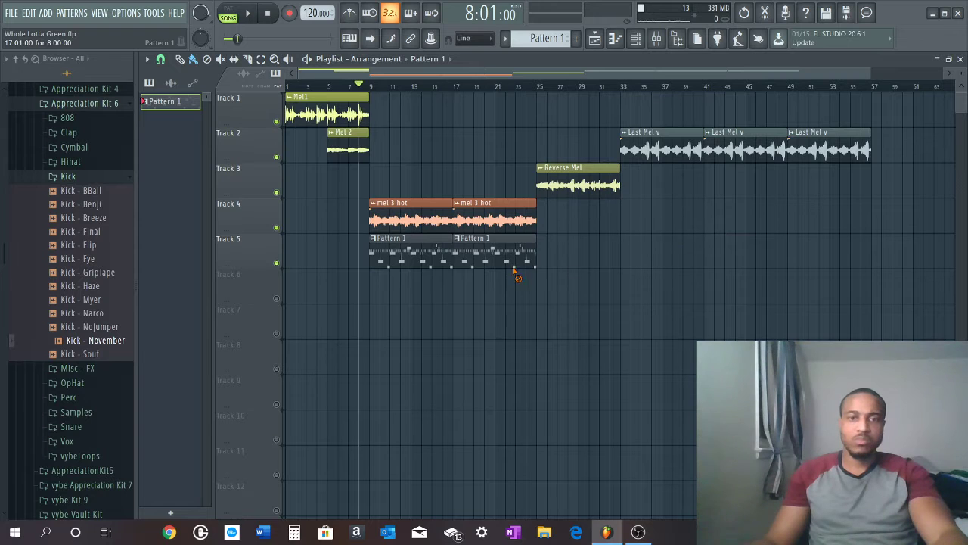
{"action": "right_click", "coordinate": [518, 264]}
{"action": "right_click", "coordinate": [420, 266]}
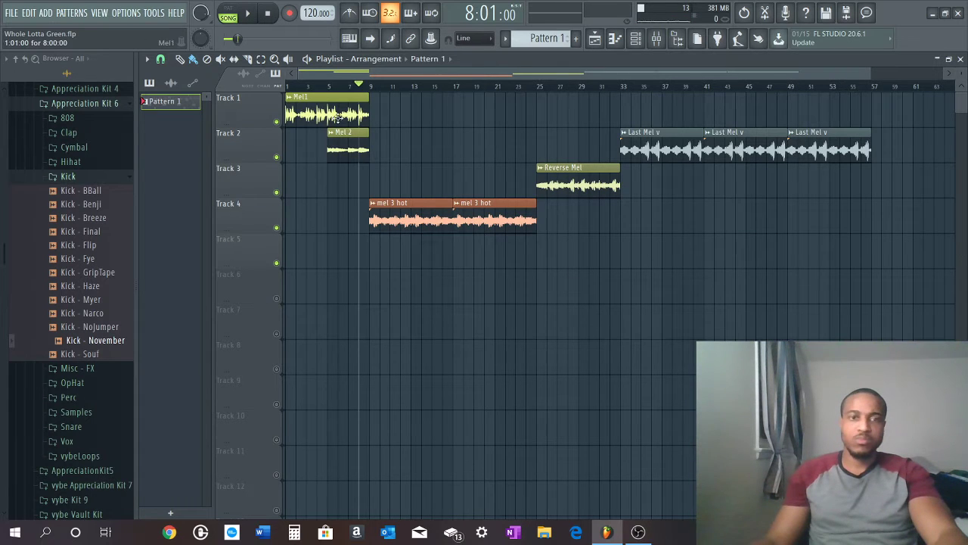
Select the seven channels from 808 - Wavetable through Vox - Come Out in the channel rack
{"action": "left_click", "coordinate": [637, 45]}
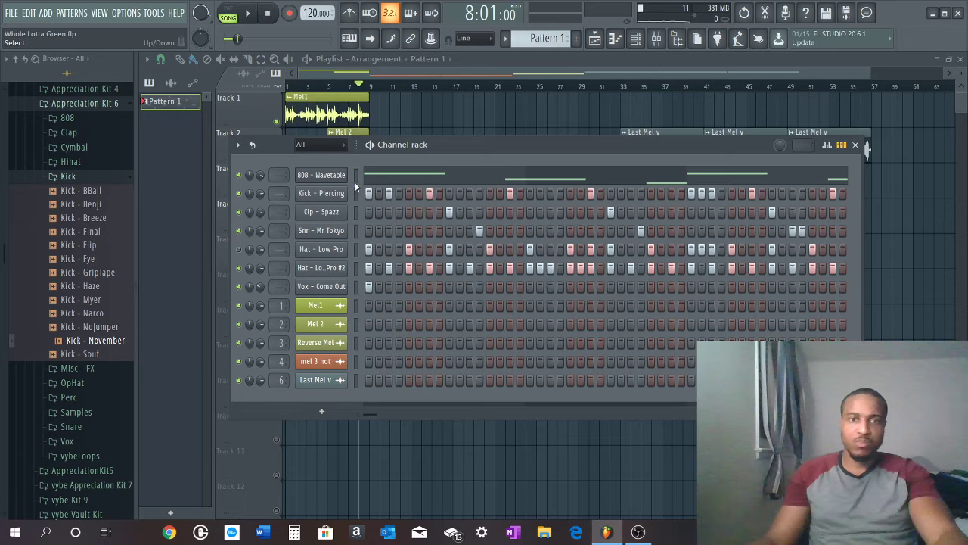
{"action": "left_click", "coordinate": [369, 286]}
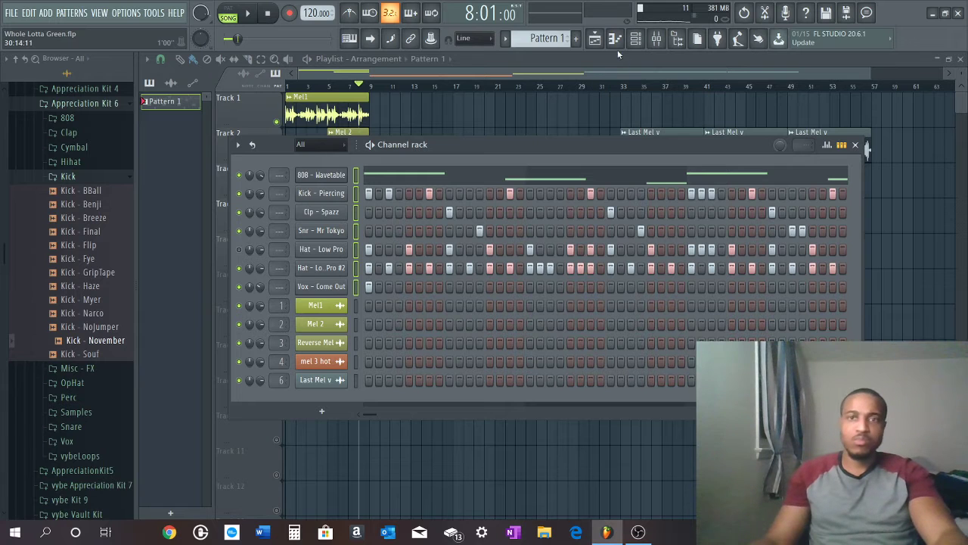
{"action": "left_click", "coordinate": [639, 40]}
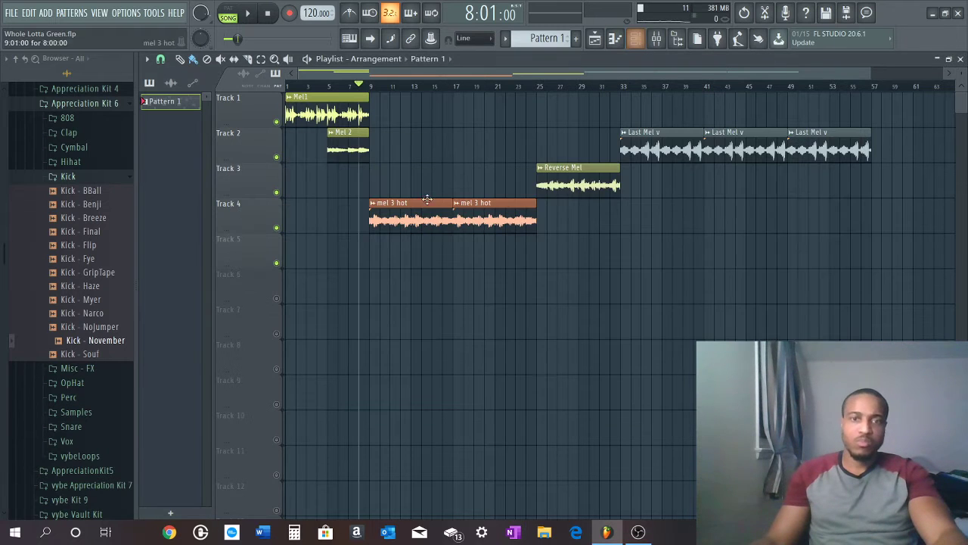
Route the selected channels to consecutive mixer tracks starting from Insert 7, and return to the playlist
{"action": "left_click", "coordinate": [661, 42]}
{"action": "left_click", "coordinate": [489, 212]}
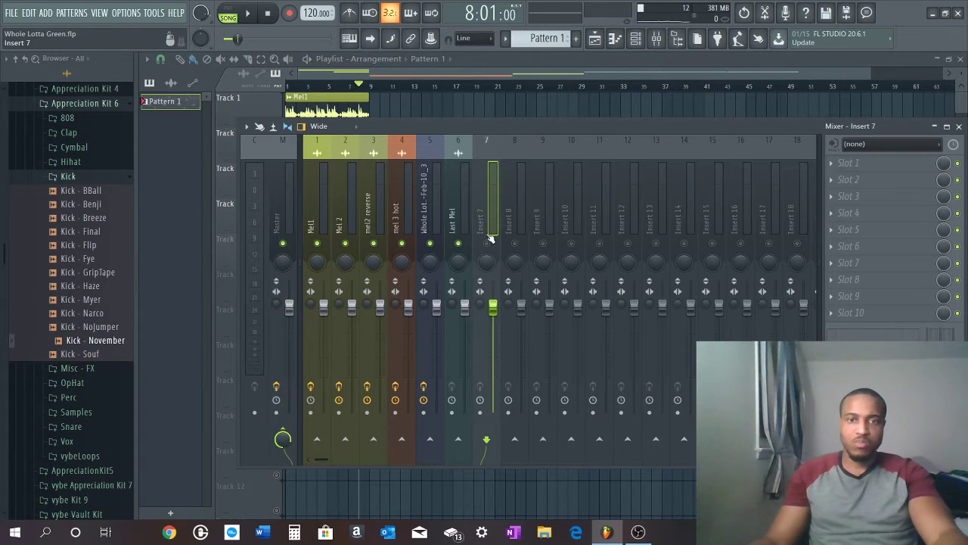
{"action": "right_click", "coordinate": [490, 230]}
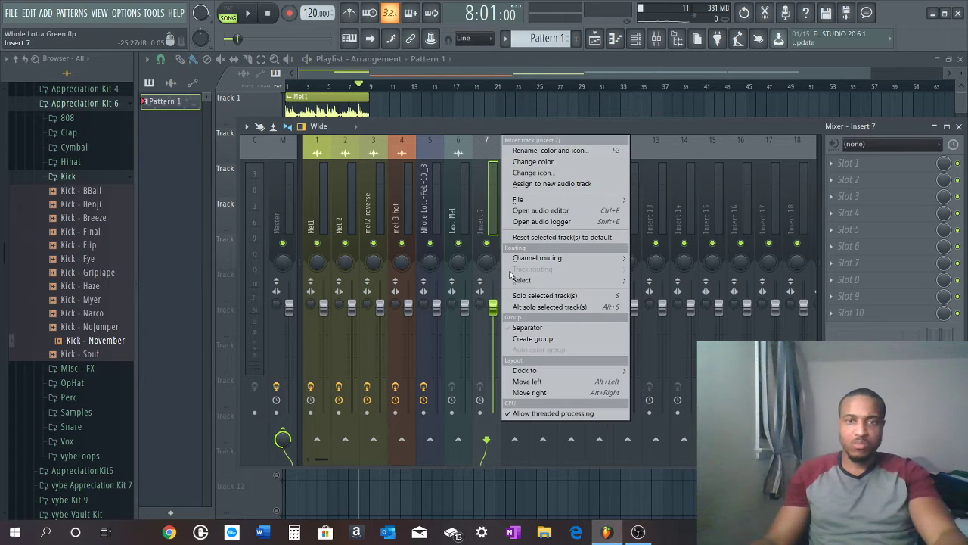
{"action": "mouse_move", "coordinate": [582, 260]}
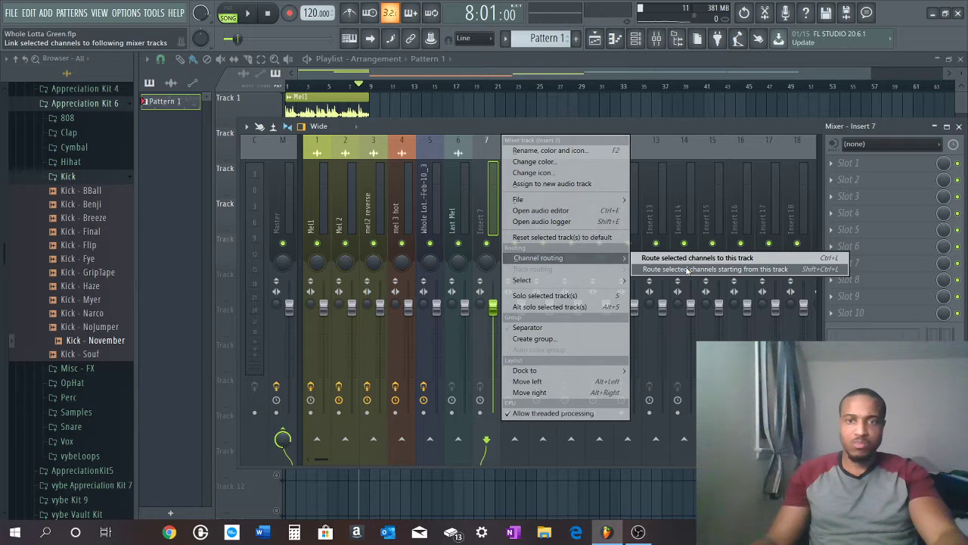
{"action": "left_click", "coordinate": [687, 270]}
{"action": "left_click", "coordinate": [484, 84]}
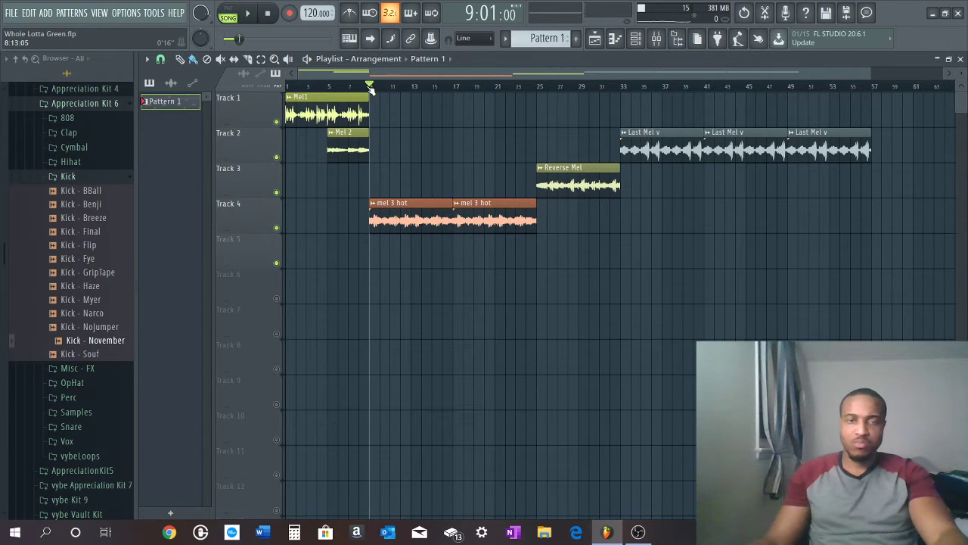
Show the patterns in the playlist picker and split Pattern 1 into a separate pattern for each channel
{"action": "left_click", "coordinate": [173, 83]}
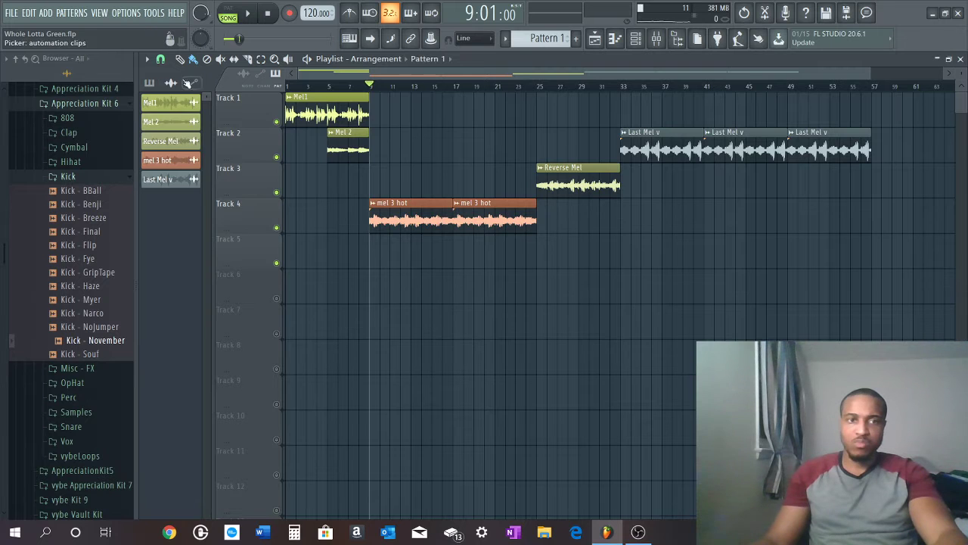
{"action": "left_click", "coordinate": [151, 84]}
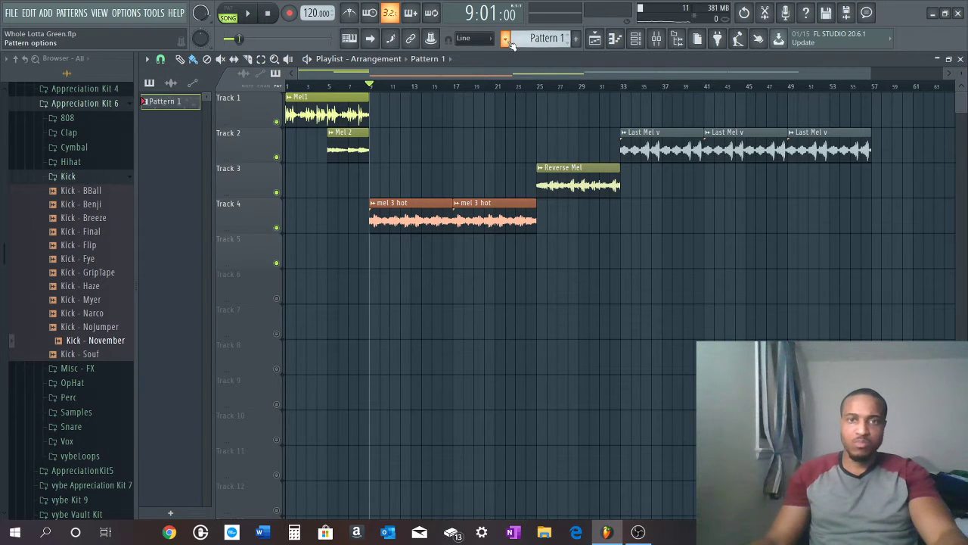
{"action": "left_click", "coordinate": [505, 38]}
{"action": "left_click", "coordinate": [614, 229]}
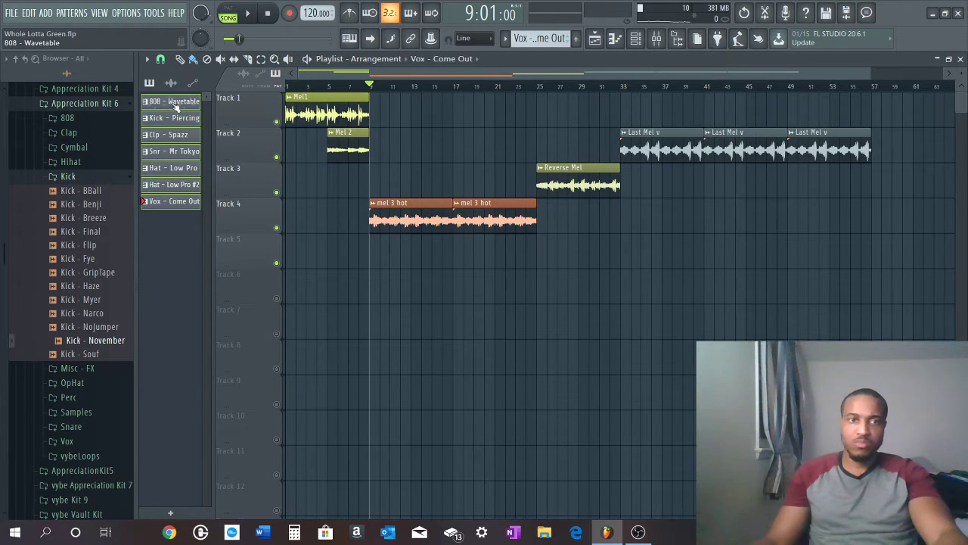
Place all the split channel patterns at bar 9 on Tracks 5 to 11 and unmute the muted playlist tracks
{"action": "left_click_drag", "start_coordinate": [175, 108], "coordinate": [374, 257]}
{"action": "key", "text": "space"}
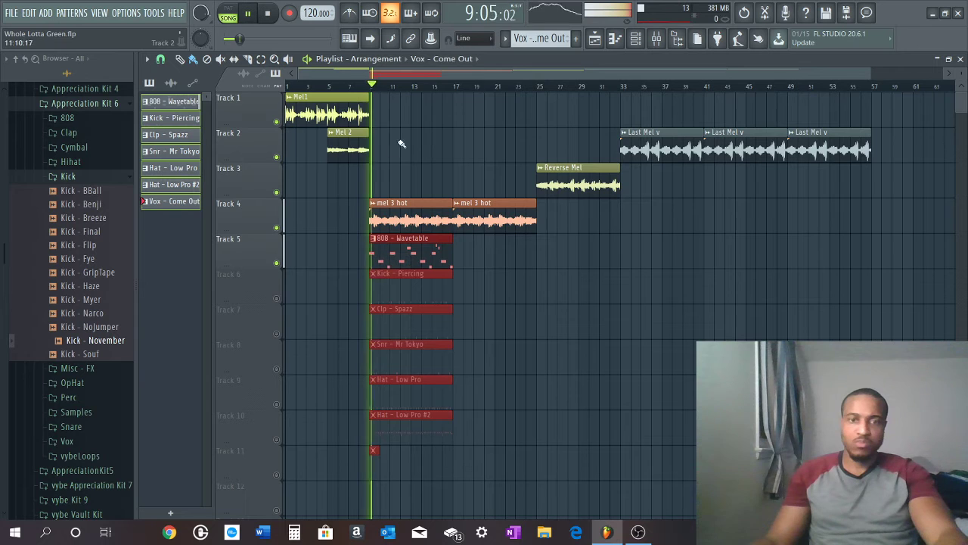
{"action": "key", "text": "space"}
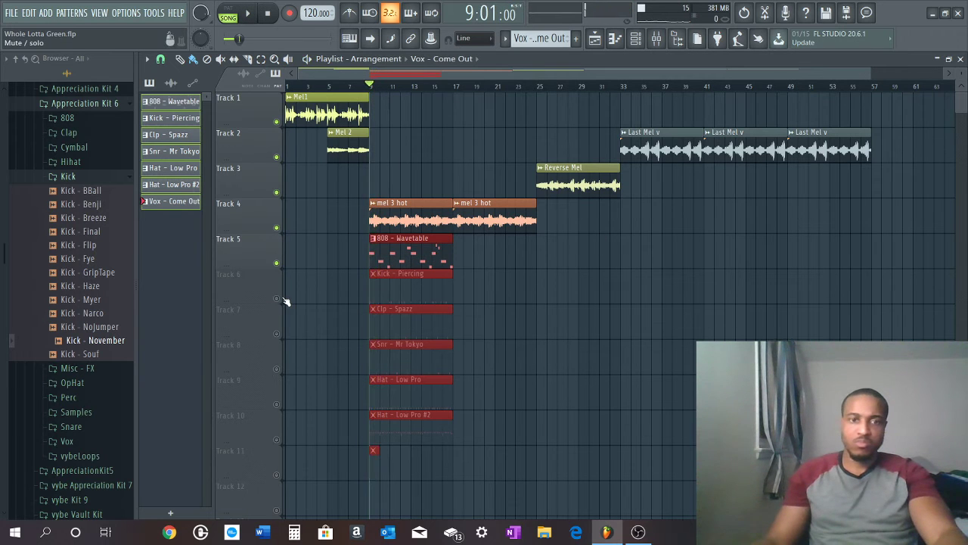
{"action": "right_click", "coordinate": [280, 300]}
{"action": "right_click", "coordinate": [279, 299]}
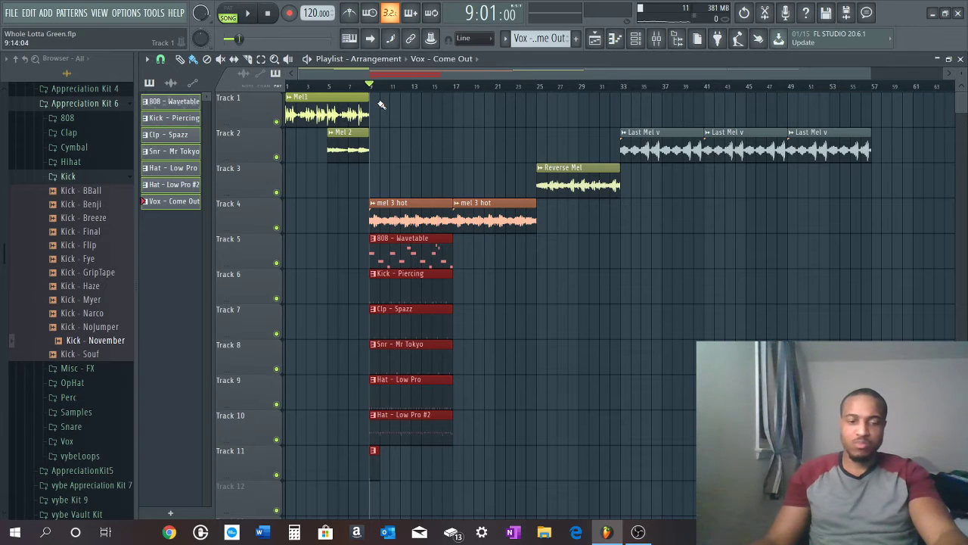
Duplicate the split pattern clips to bar 17, play briefly from bar 9, and clear the selection
{"action": "key", "text": "ctrl+b"}
{"action": "key", "text": "space"}
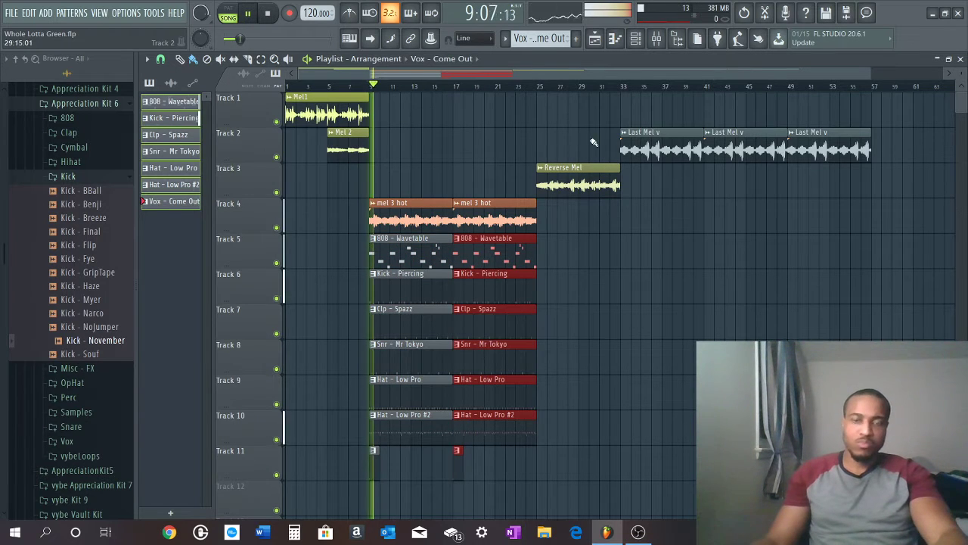
{"action": "scroll", "coordinate": [534, 88], "scroll_direction": "down", "scroll_amount": 1}
{"action": "scroll", "coordinate": [530, 91], "scroll_direction": "up", "scroll_amount": 3}
{"action": "scroll", "coordinate": [524, 93], "scroll_direction": "down", "scroll_amount": 3}
{"action": "key", "text": "space"}
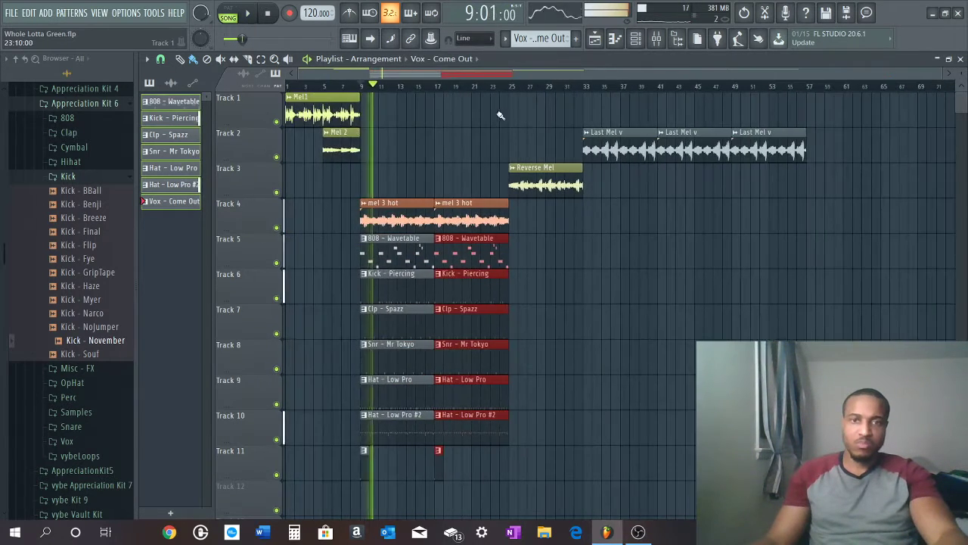
{"action": "scroll", "coordinate": [599, 309], "scroll_direction": "down", "scroll_amount": 2}
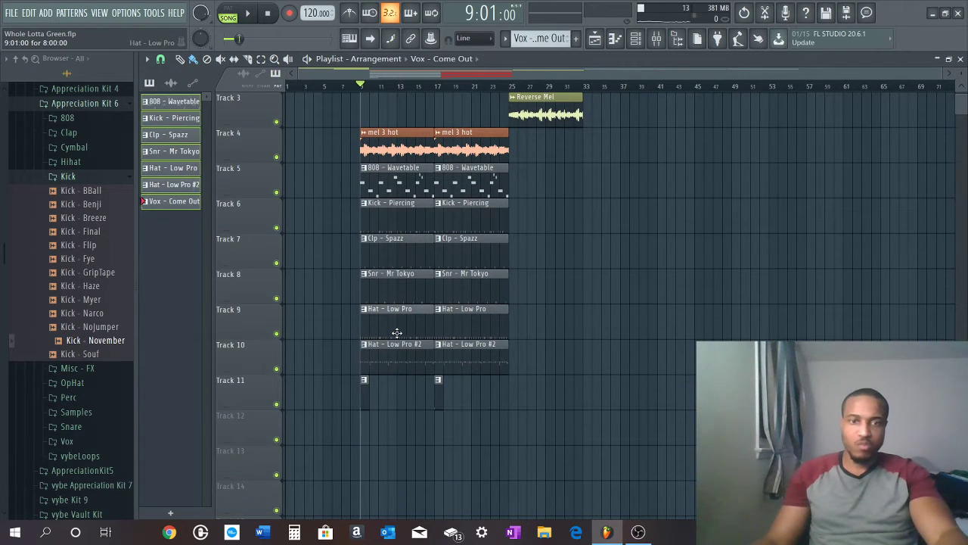
Delete the Hat - Low Pro #2, Kick - Piercing and Snr - Mr Tokyo clips at bar 9, auditioning playback between deletions
{"action": "right_click", "coordinate": [375, 361]}
{"action": "key", "text": "space"}
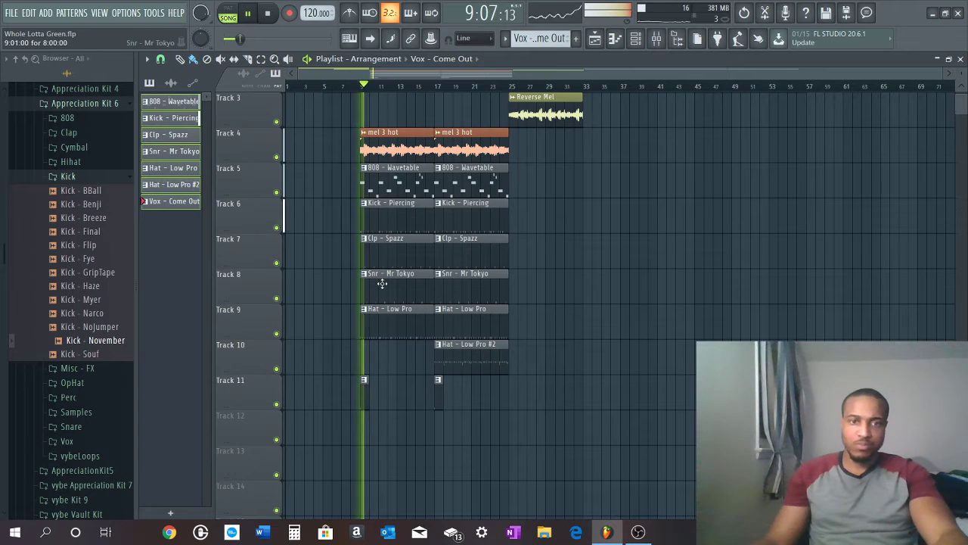
{"action": "key", "text": "space"}
{"action": "right_click", "coordinate": [394, 223]}
{"action": "key", "text": "space"}
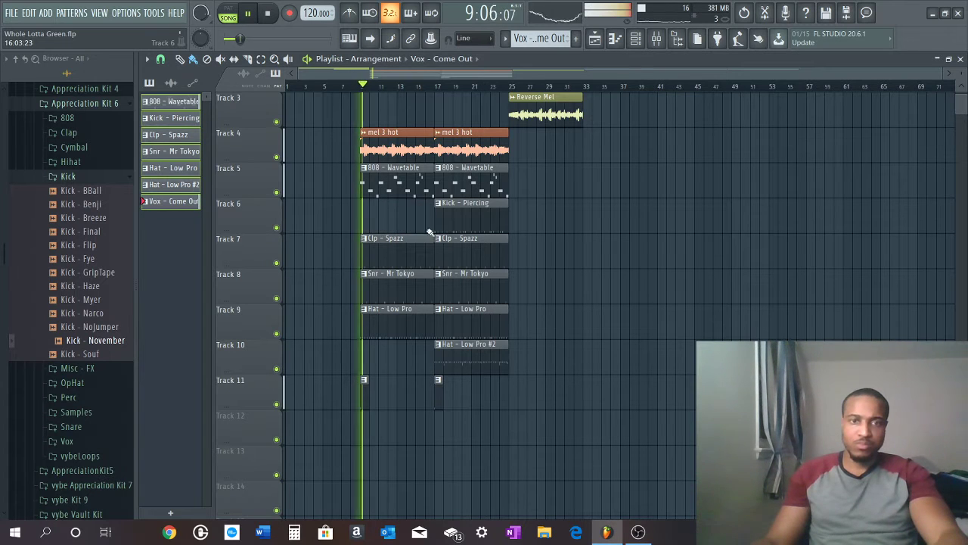
{"action": "key", "text": "space"}
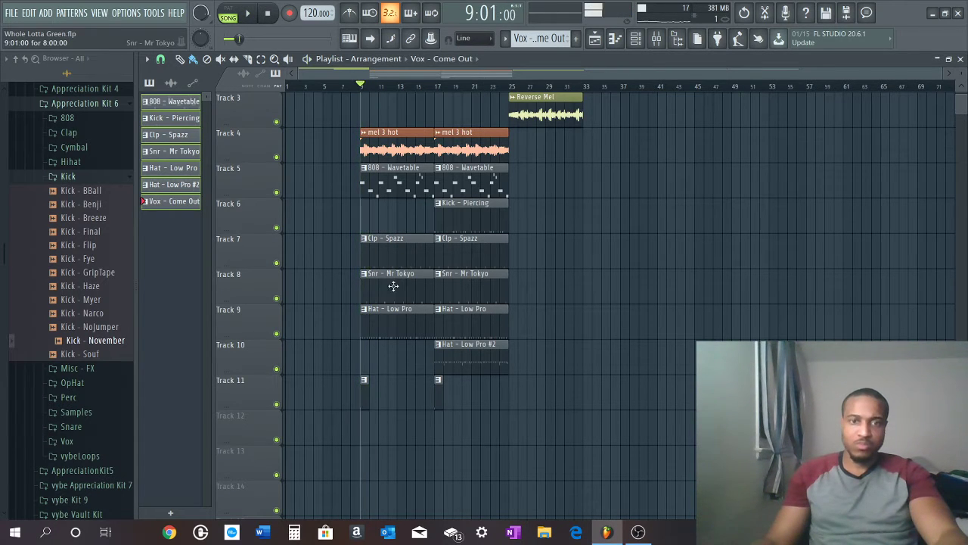
{"action": "right_click", "coordinate": [397, 289]}
{"action": "key", "text": "space"}
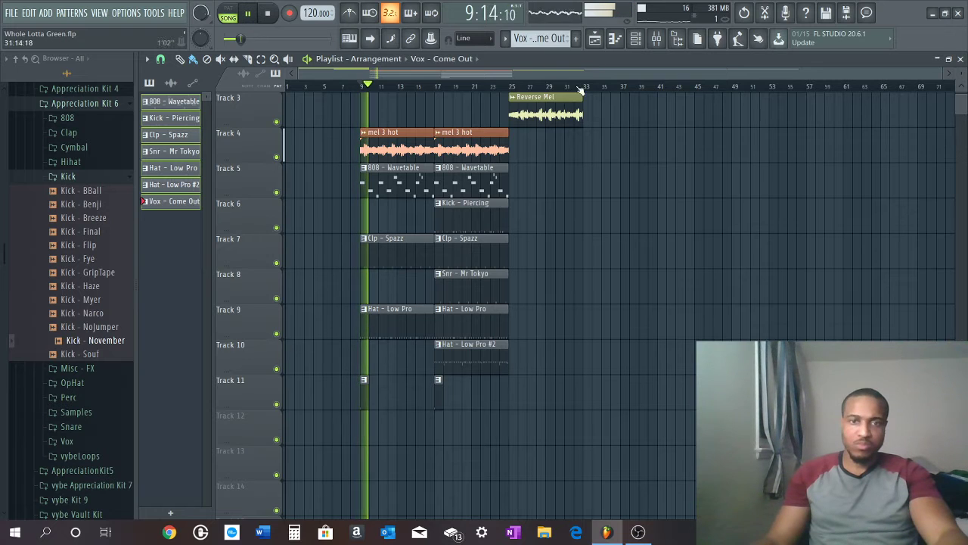
Check the channel rack, play the arrangement from bar 9, and delete the Hat - Low Pro clip at bar 17 on Track 9
{"action": "left_click", "coordinate": [636, 39]}
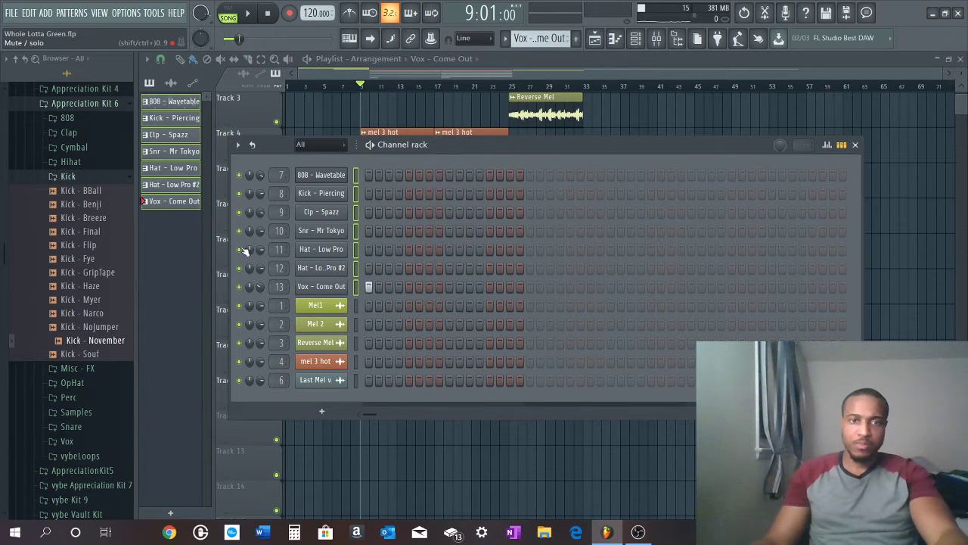
{"action": "key", "text": "space"}
{"action": "left_click", "coordinate": [461, 75]}
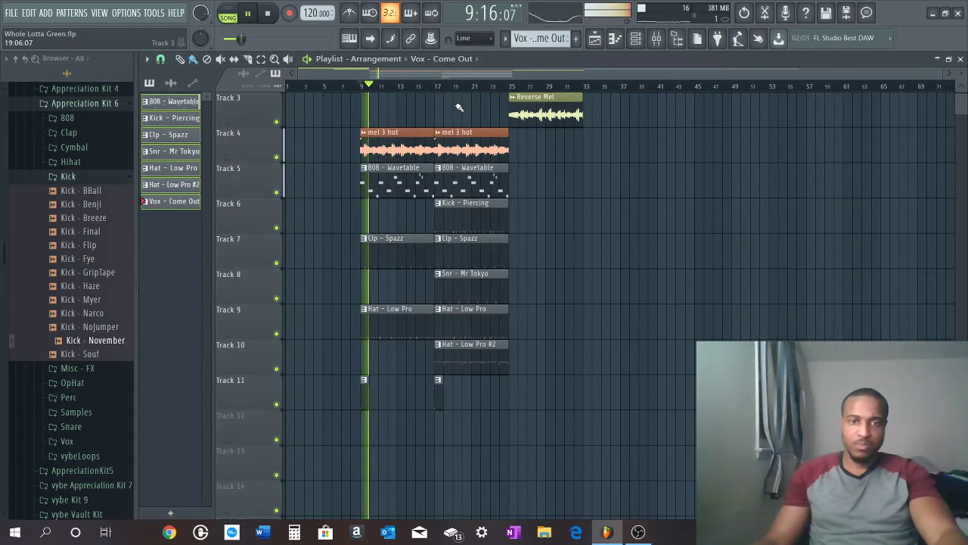
{"action": "scroll", "coordinate": [514, 91], "scroll_direction": "up", "scroll_amount": 1}
{"action": "scroll", "coordinate": [508, 93], "scroll_direction": "down", "scroll_amount": 1}
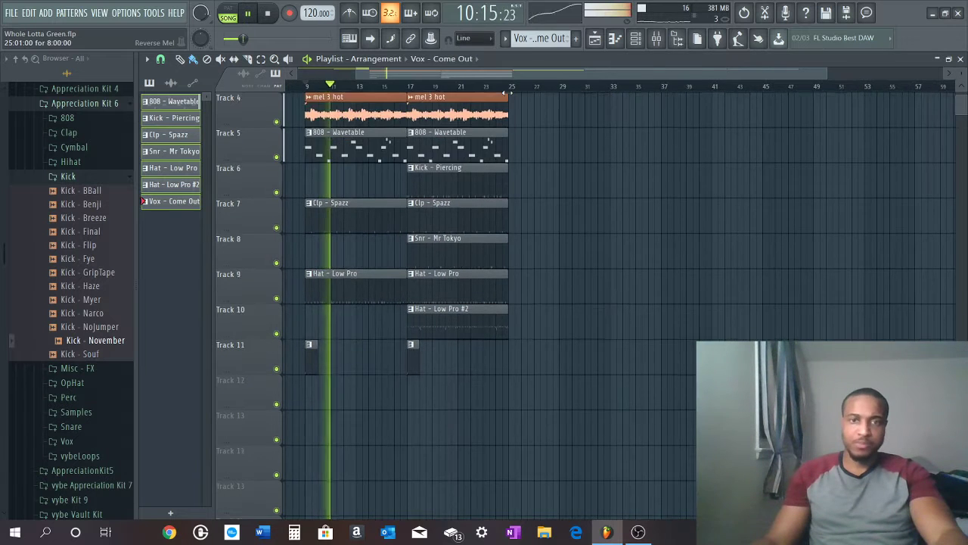
{"action": "scroll", "coordinate": [507, 93], "scroll_direction": "up", "scroll_amount": 2}
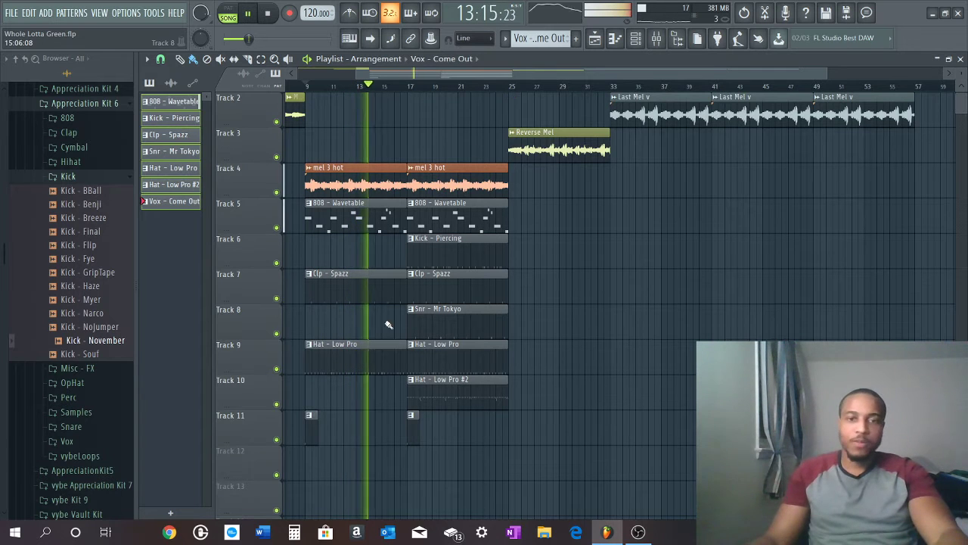
{"action": "right_click", "coordinate": [423, 369]}
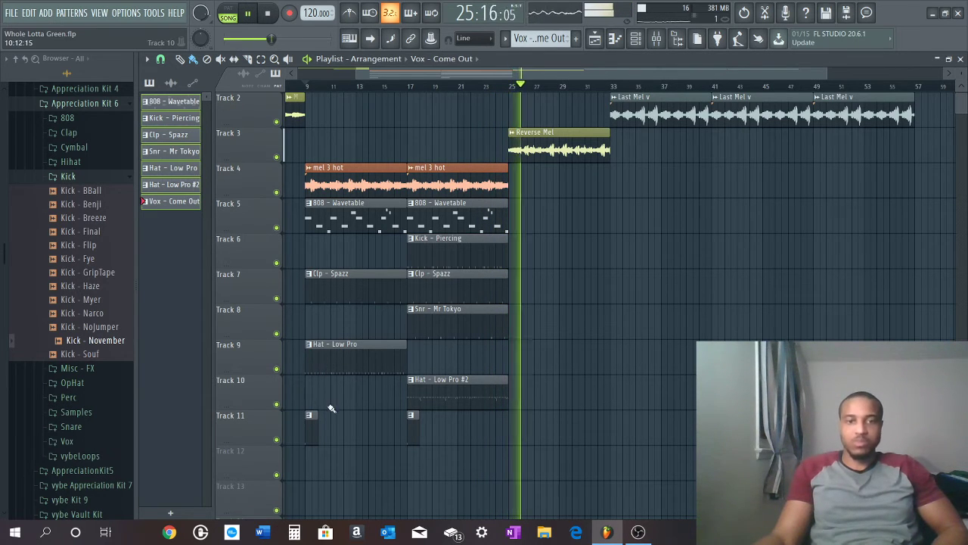
Add Vox - Come Out clips on Track 11 at bars 26 and 30 while playing from bar 25
{"action": "left_click", "coordinate": [526, 415]}
{"action": "left_click", "coordinate": [509, 85]}
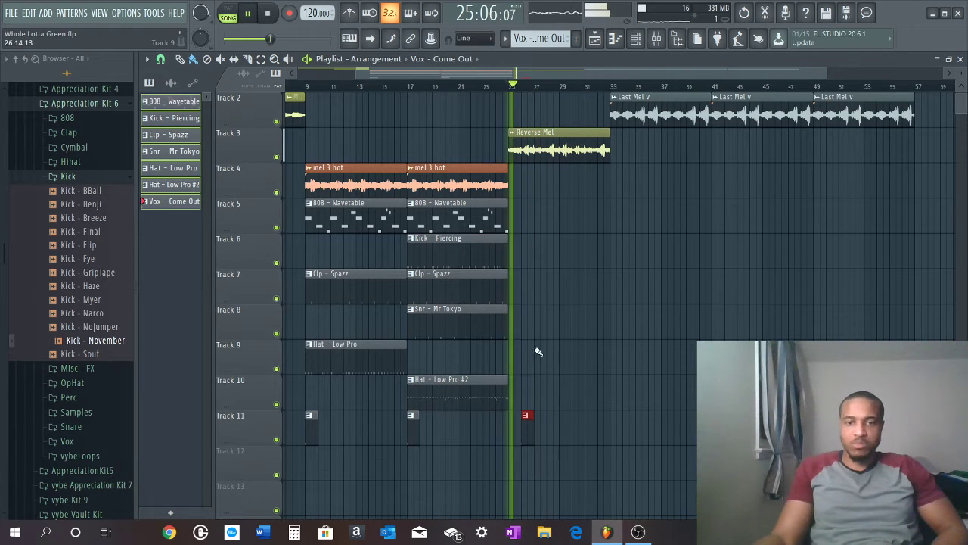
{"action": "left_click", "coordinate": [570, 420]}
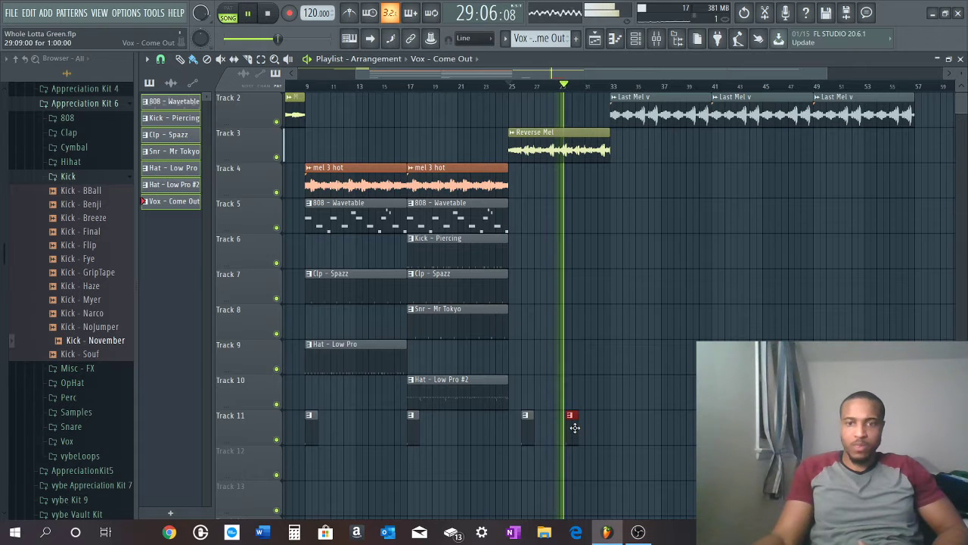
{"action": "left_click_drag", "start_coordinate": [573, 432], "coordinate": [580, 433]}
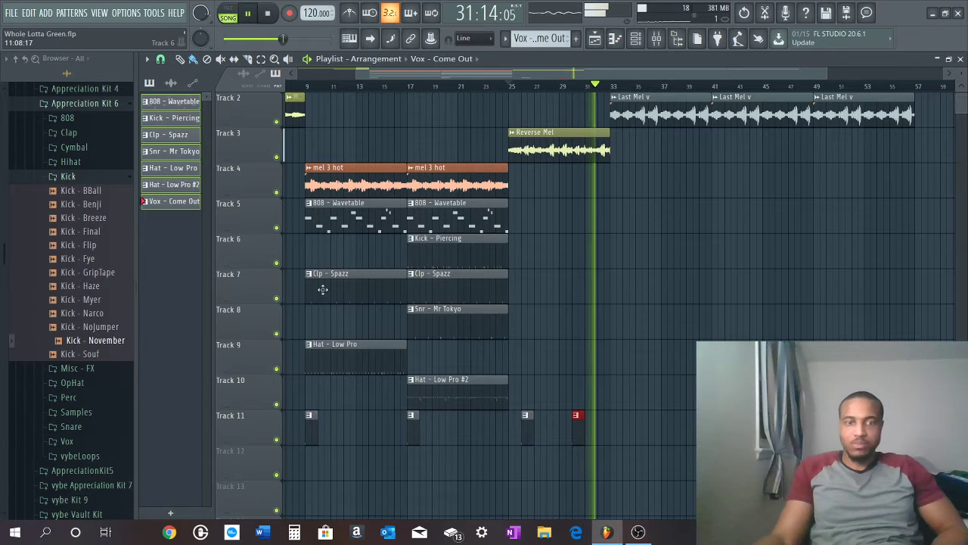
Place an 808 - Wavetable clip on Track 5 and a Hat - Low Pro clip on Track 9, both at bar 33
{"action": "left_click", "coordinate": [358, 219]}
{"action": "key", "text": "space"}
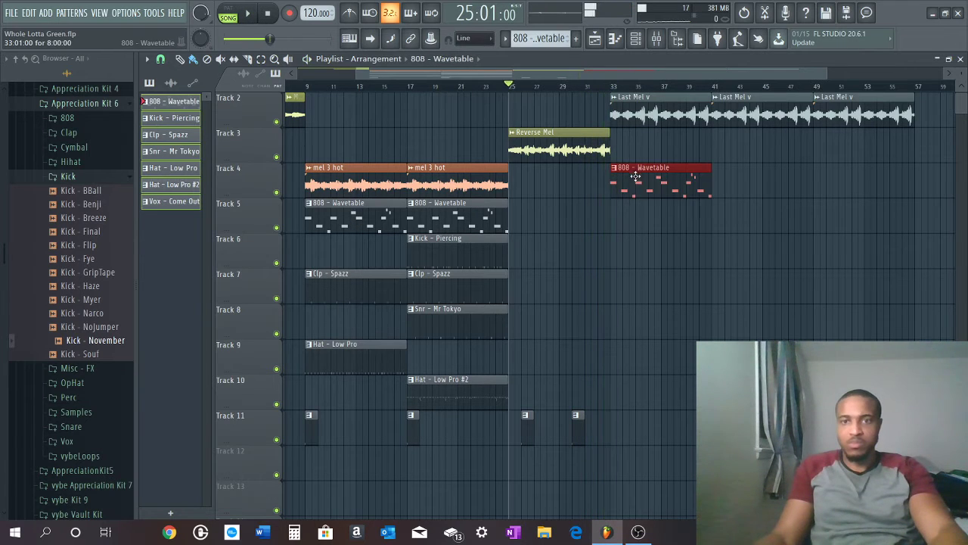
{"action": "left_click_drag", "start_coordinate": [617, 170], "coordinate": [646, 235]}
{"action": "key", "text": "space"}
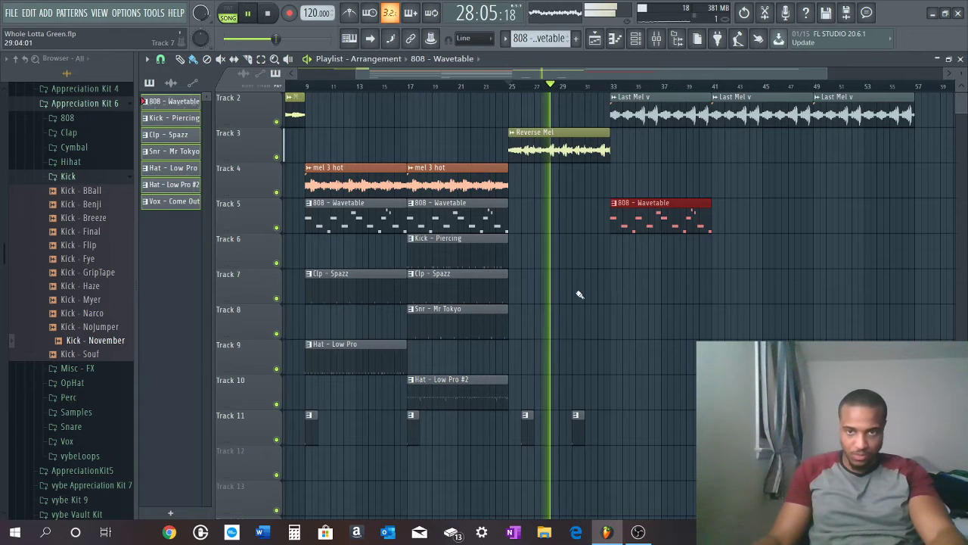
{"action": "left_click", "coordinate": [372, 358]}
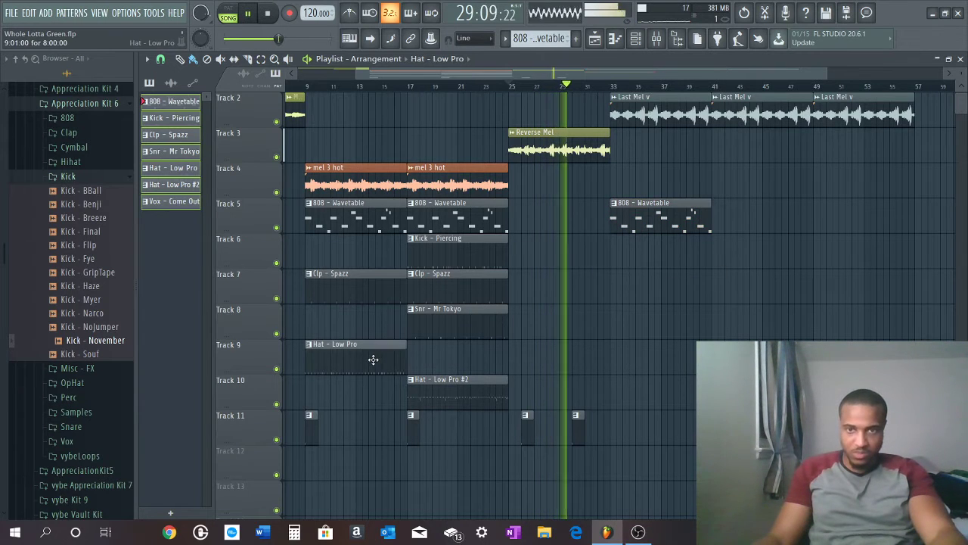
{"action": "left_click", "coordinate": [616, 354]}
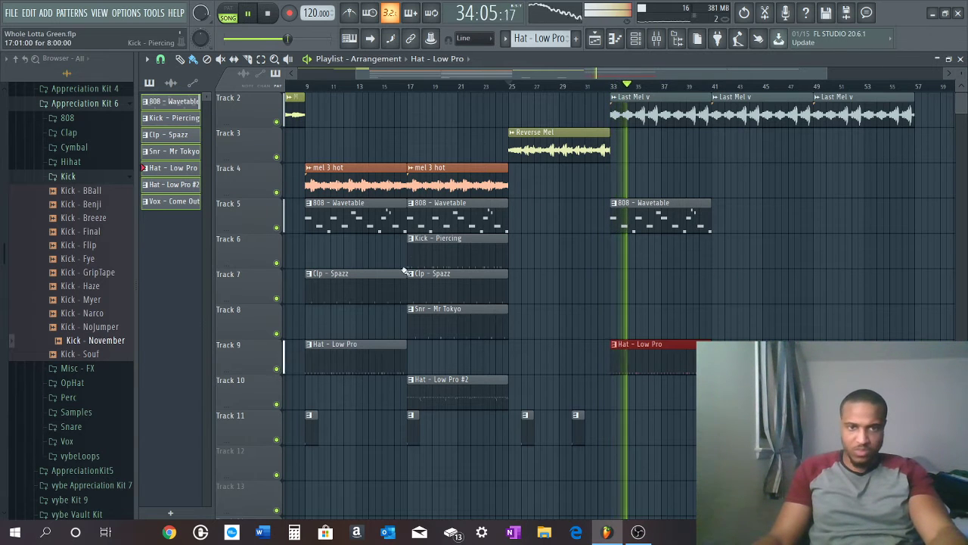
Place a Clp - Spazz clip at bar 33 on Track 7 and play the arrangement from bar 32
{"action": "left_click", "coordinate": [374, 291], "text": "ctrl"}
{"action": "key", "text": "space"}
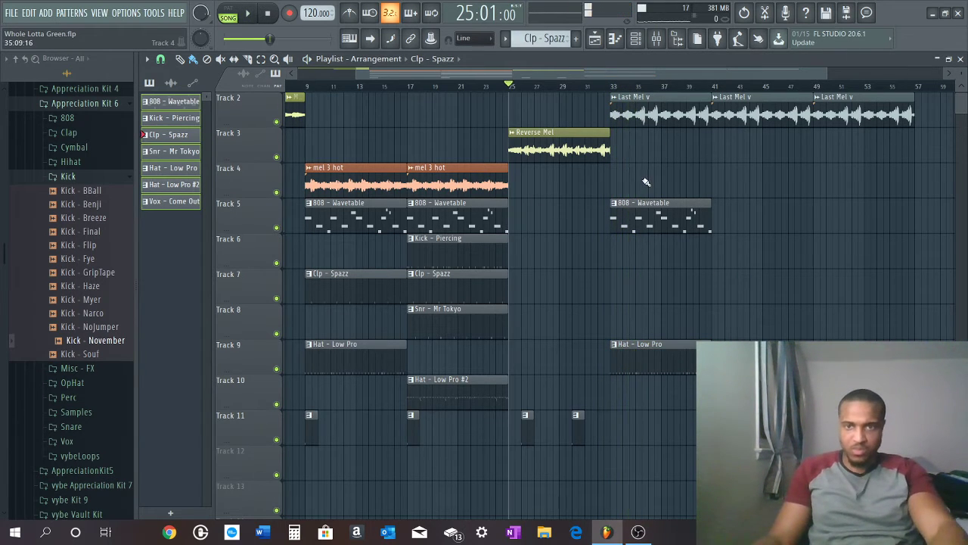
{"action": "key", "text": "space"}
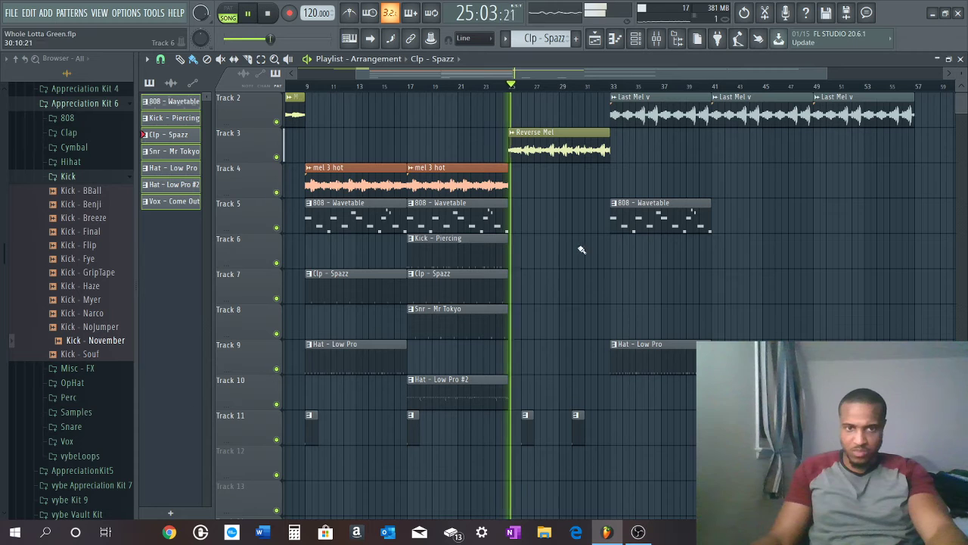
{"action": "left_click", "coordinate": [614, 283]}
{"action": "key", "text": "space"}
{"action": "left_click", "coordinate": [599, 86]}
{"action": "key", "text": "space"}
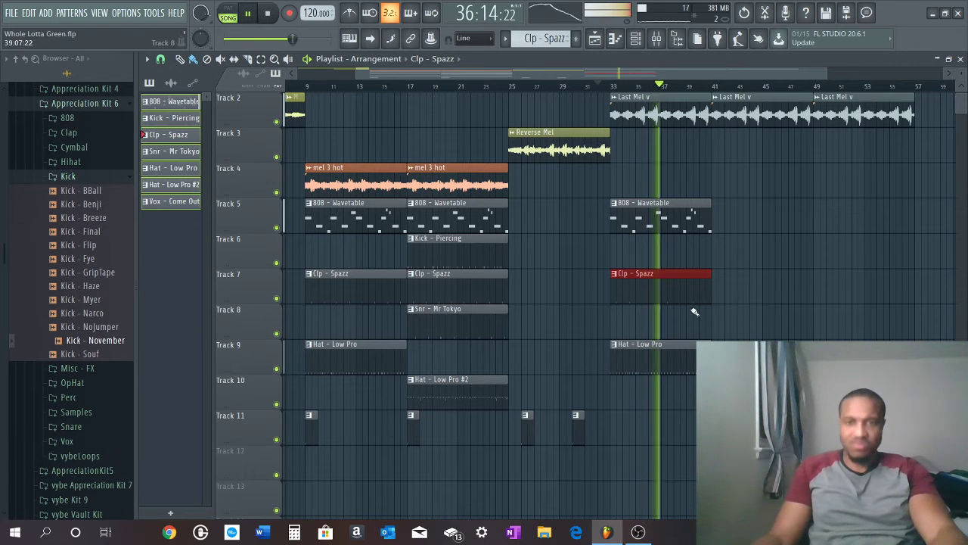
Place 808 - Wavetable on Track 5 and Hat - Low Pro #2 on Track 9 at bar 41, and replay from bar 32
{"action": "left_click", "coordinate": [689, 226]}
{"action": "left_click", "coordinate": [717, 224]}
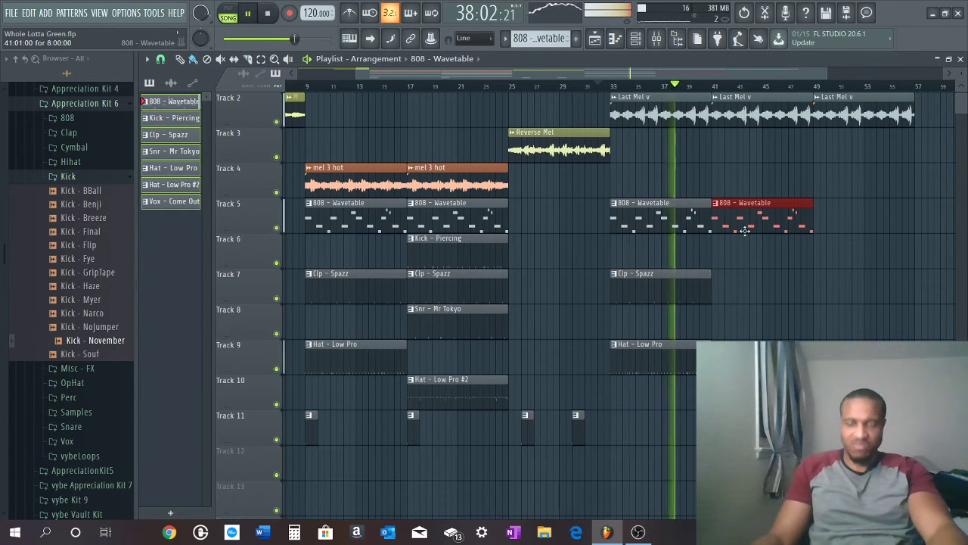
{"action": "left_click", "coordinate": [458, 400]}
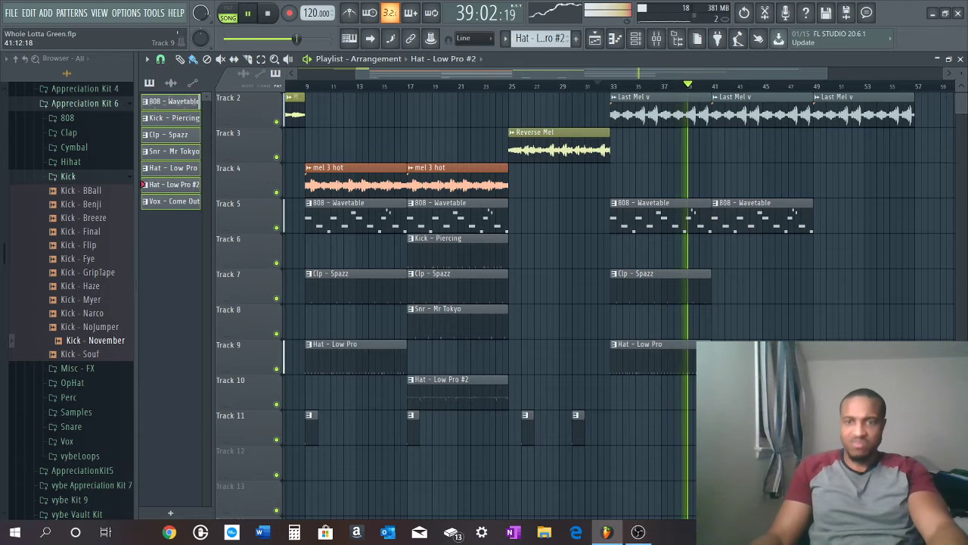
{"action": "left_click", "coordinate": [727, 358]}
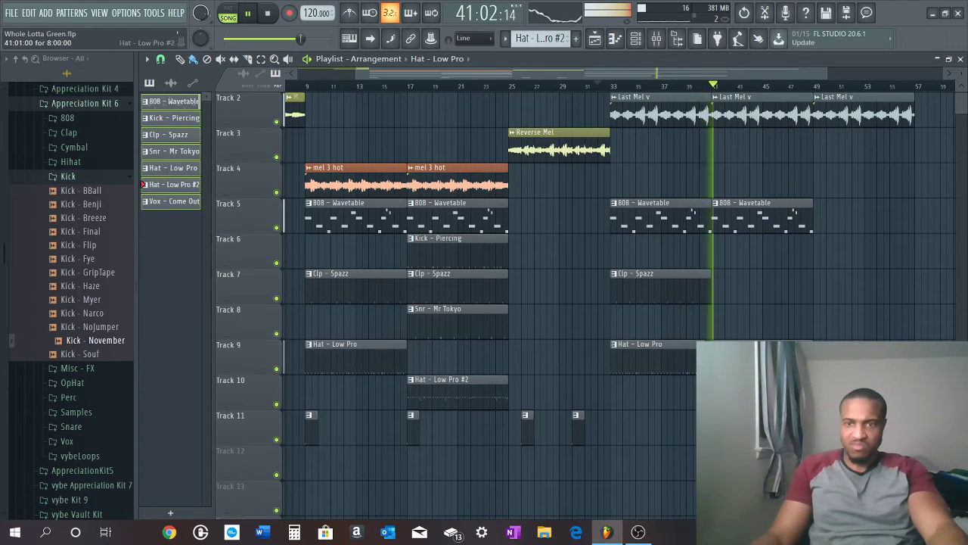
{"action": "key", "text": "space"}
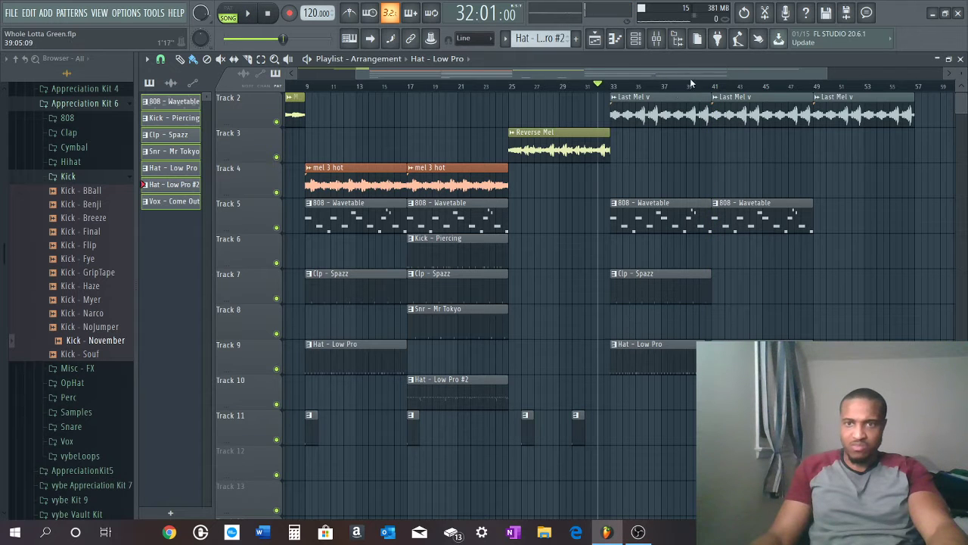
{"action": "key", "text": "space"}
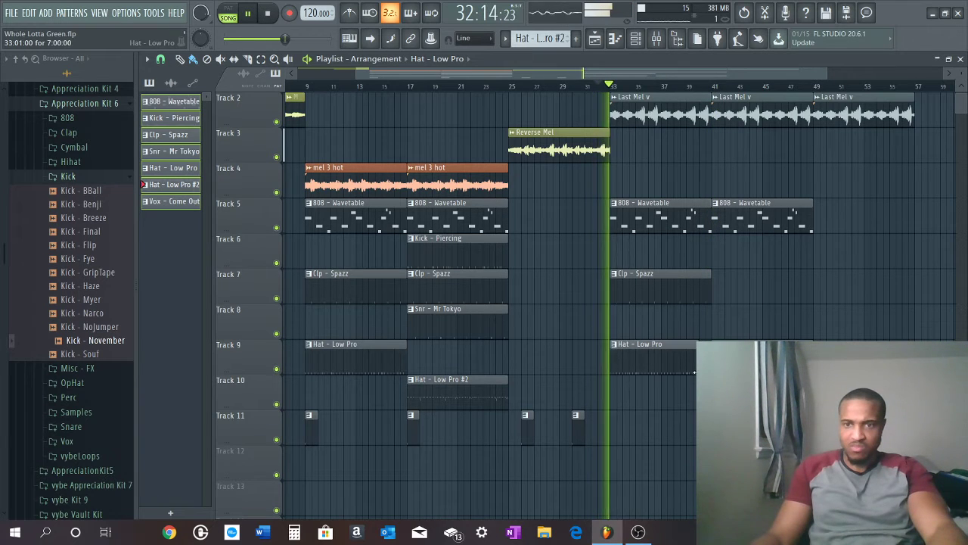
Place a Clp - Spazz clip at bar 41 on Track 7 and shorten the bar 33 clap clip to end at bar 40
{"action": "left_click", "coordinate": [698, 278]}
{"action": "left_click", "coordinate": [713, 296]}
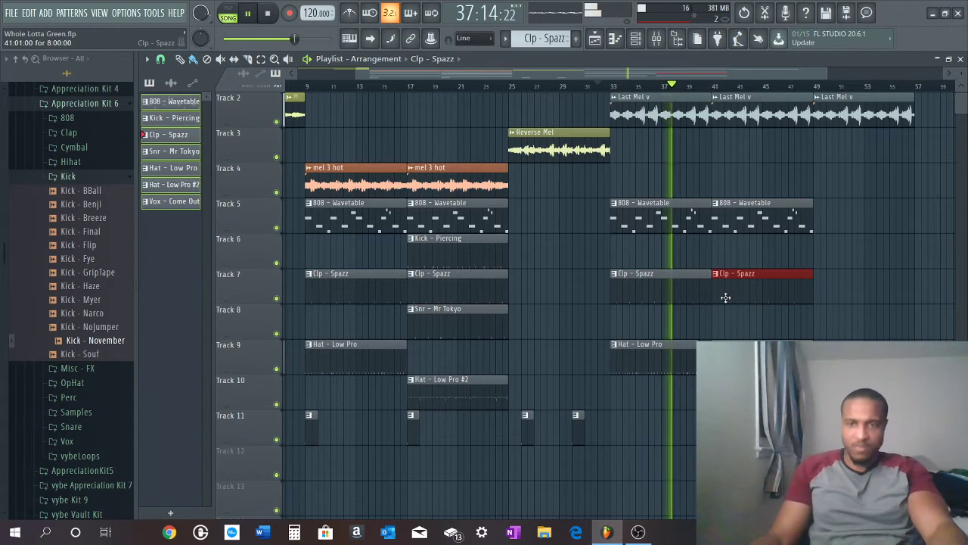
{"action": "left_click_drag", "start_coordinate": [707, 292], "coordinate": [691, 297]}
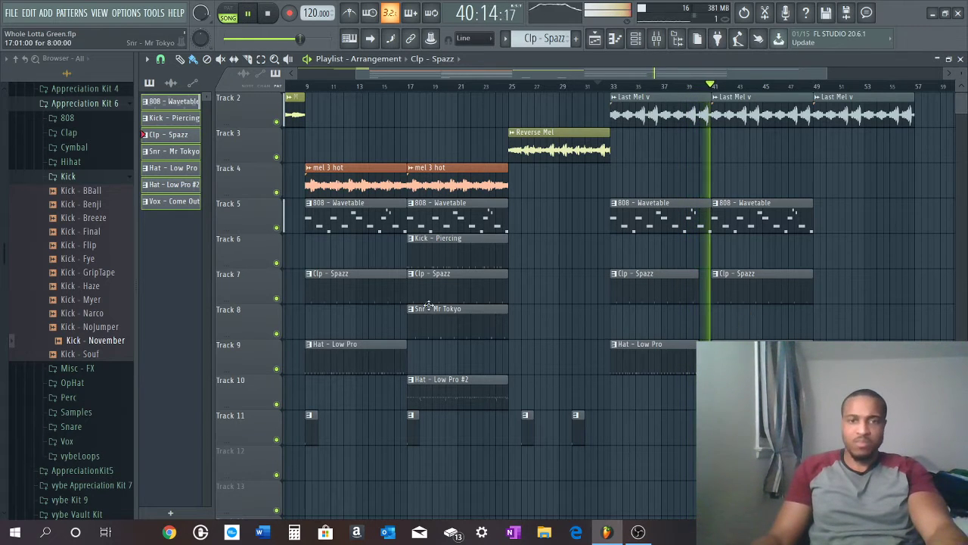
Place a Kick - Piercing clip at bar 41 on Track 6 and play from bar 32
{"action": "key", "text": "space"}
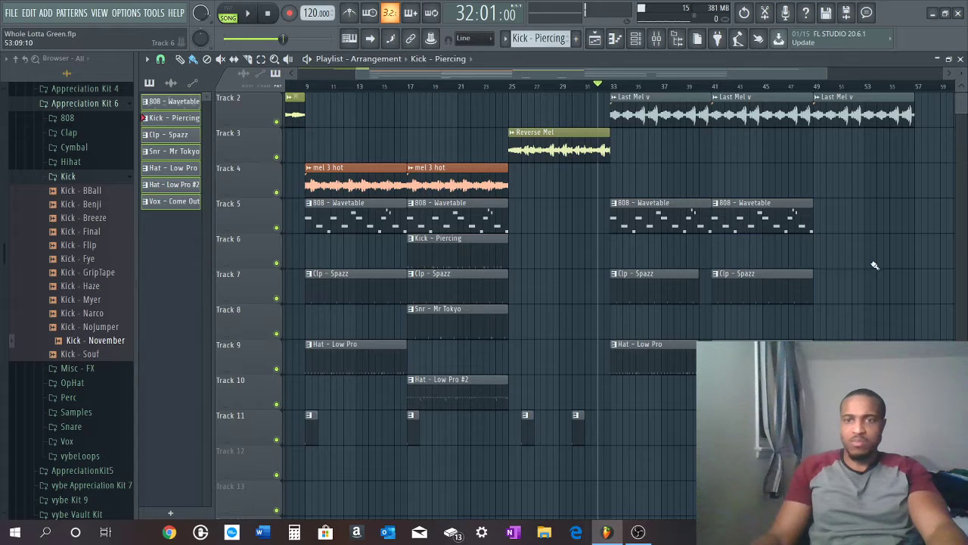
{"action": "left_click", "coordinate": [718, 260]}
{"action": "key", "text": "space"}
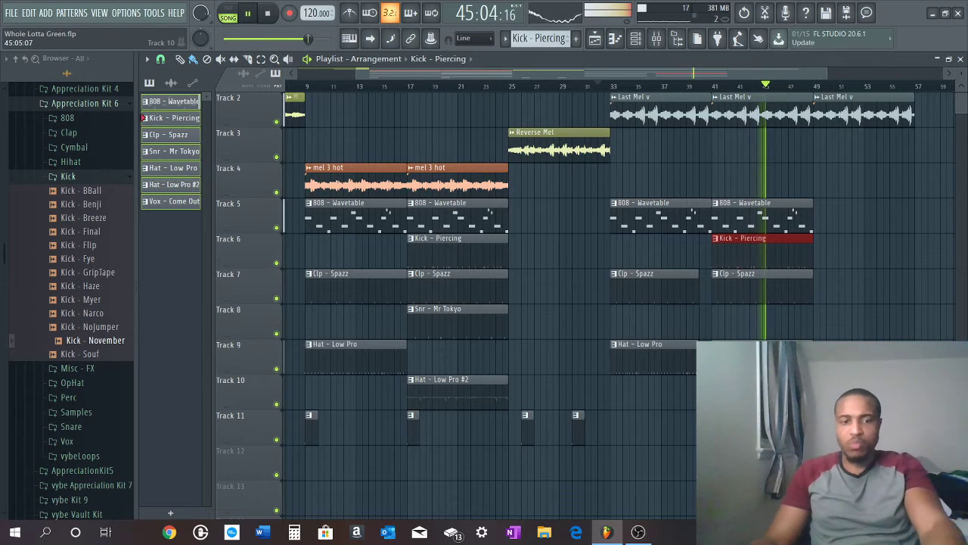
Duplicate the bar 41 808 and drum clips to bar 49 and trim the copies to run from 49:09 to about bar 55
{"action": "left_click_drag", "start_coordinate": [766, 390], "coordinate": [798, 218]}
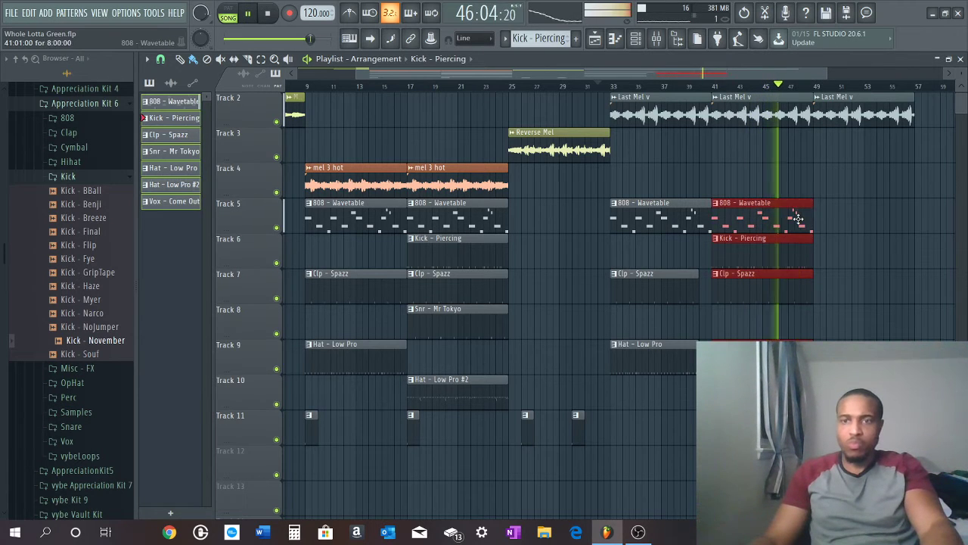
{"action": "key", "text": "ctrl+b"}
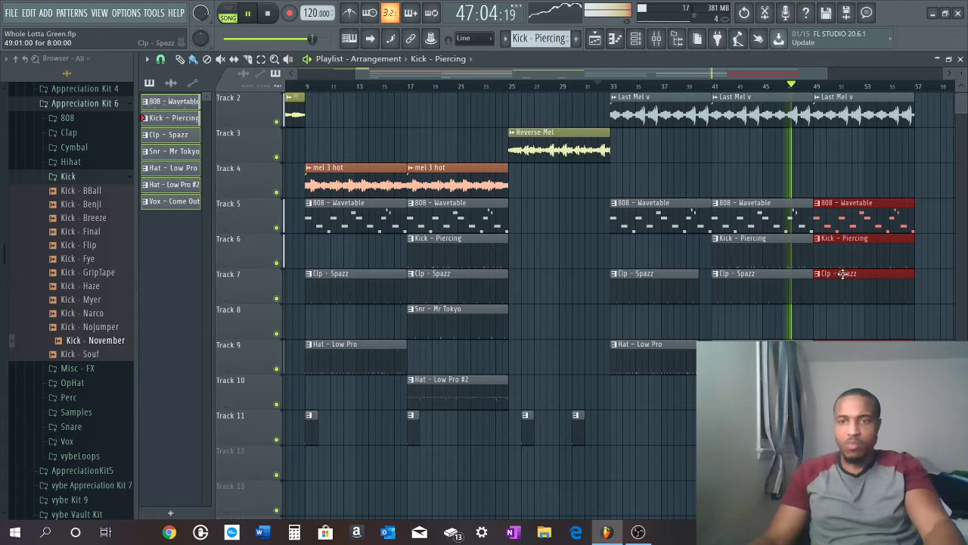
{"action": "left_click_drag", "start_coordinate": [815, 219], "coordinate": [824, 218]}
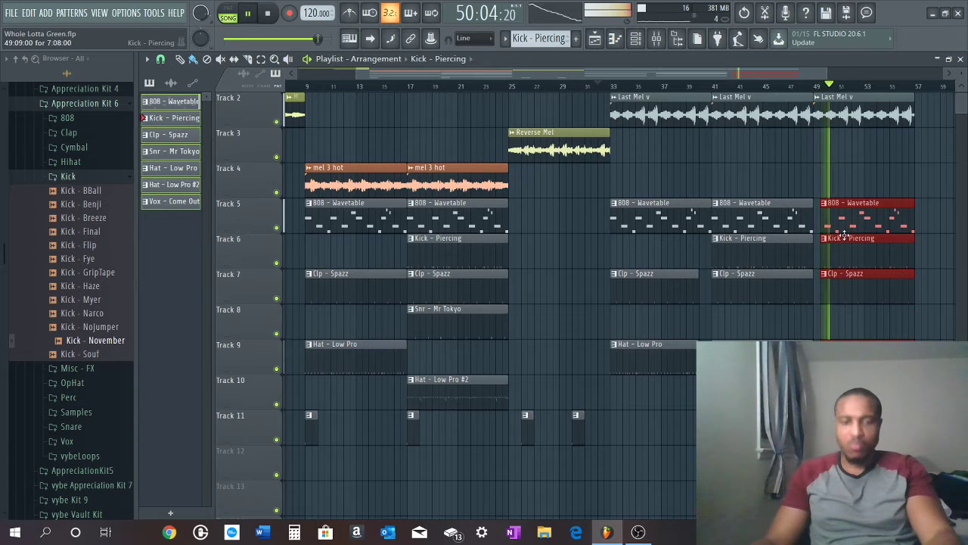
{"action": "left_click", "coordinate": [824, 257]}
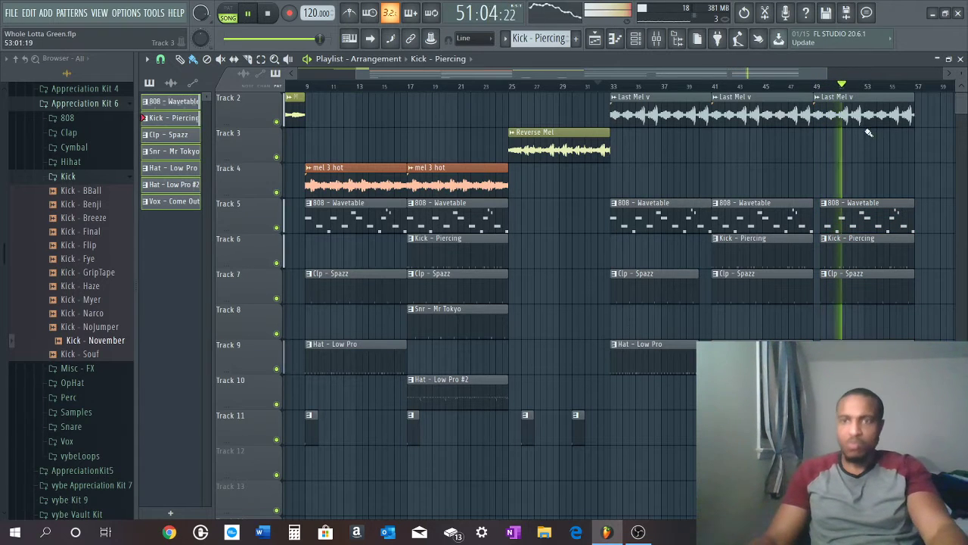
{"action": "left_click_drag", "start_coordinate": [908, 396], "coordinate": [887, 236]}
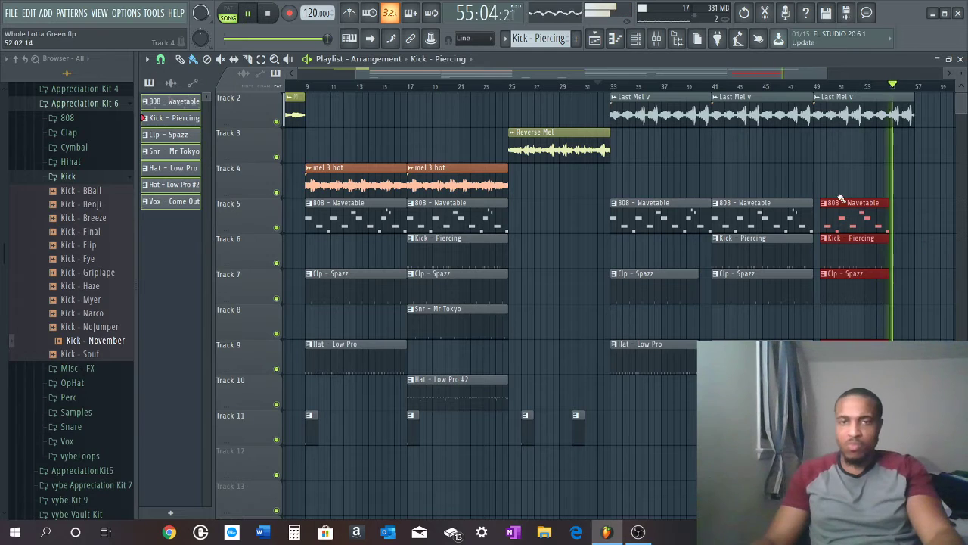
{"action": "left_click_drag", "start_coordinate": [502, 474], "coordinate": [334, 162]}
{"action": "key", "text": "ctrl+b"}
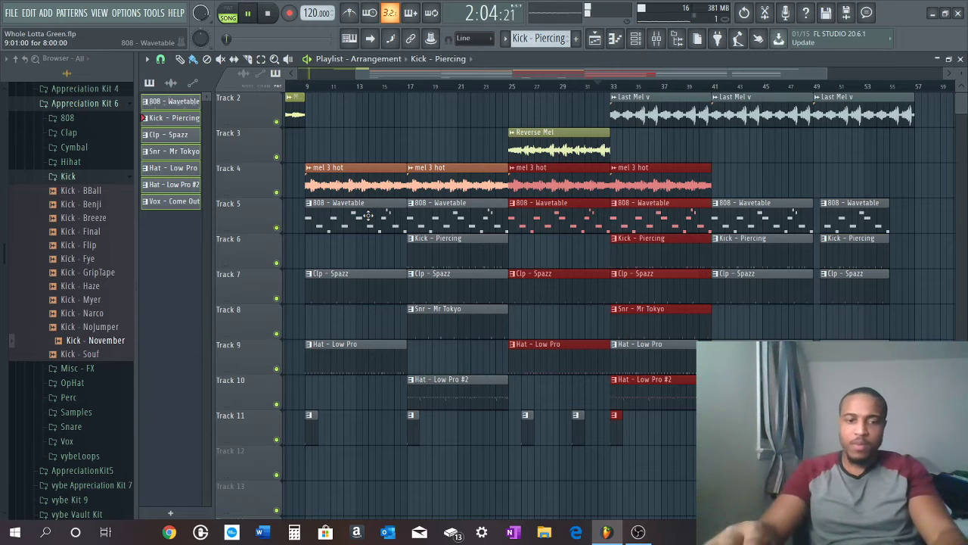
{"action": "key", "text": "Delete"}
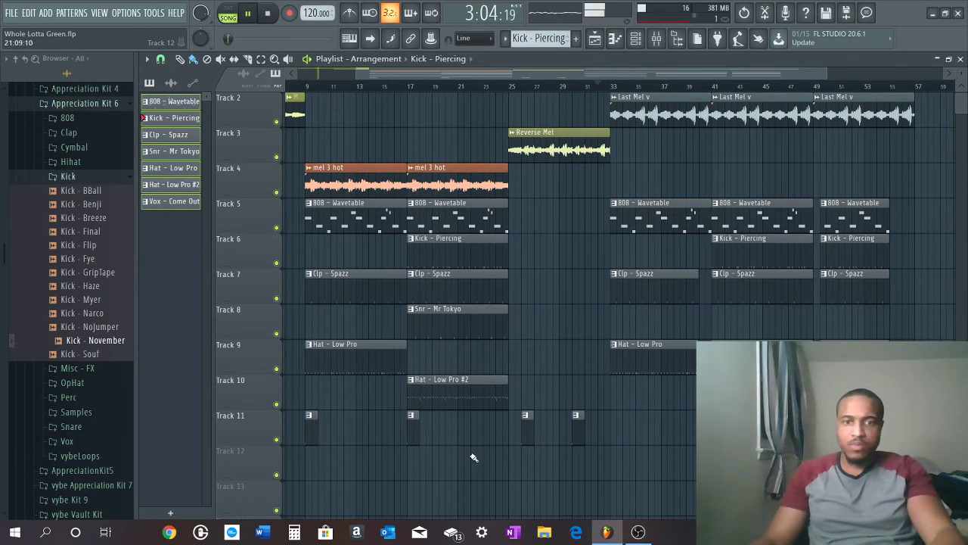
{"action": "left_click_drag", "start_coordinate": [503, 478], "coordinate": [319, 166]}
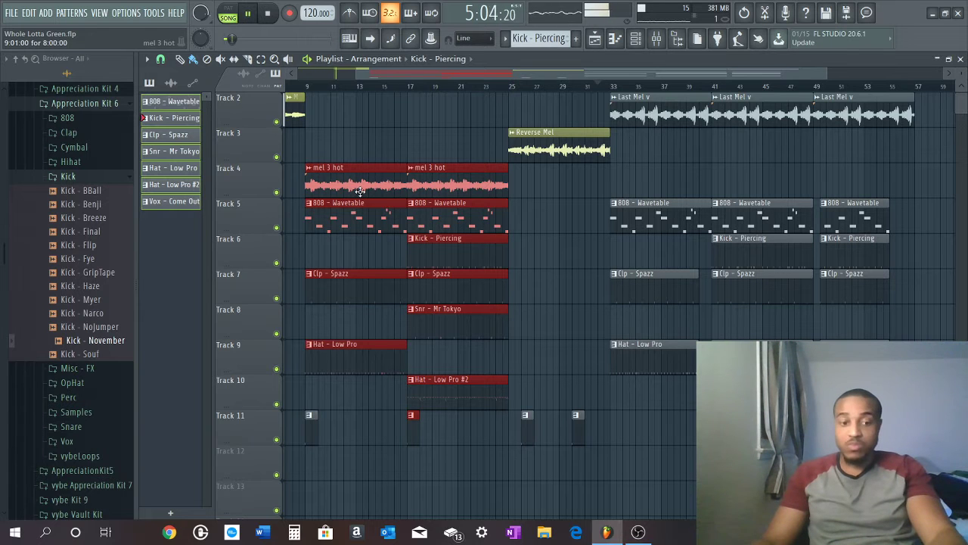
{"action": "left_click_drag", "start_coordinate": [359, 186], "coordinate": [906, 186]}
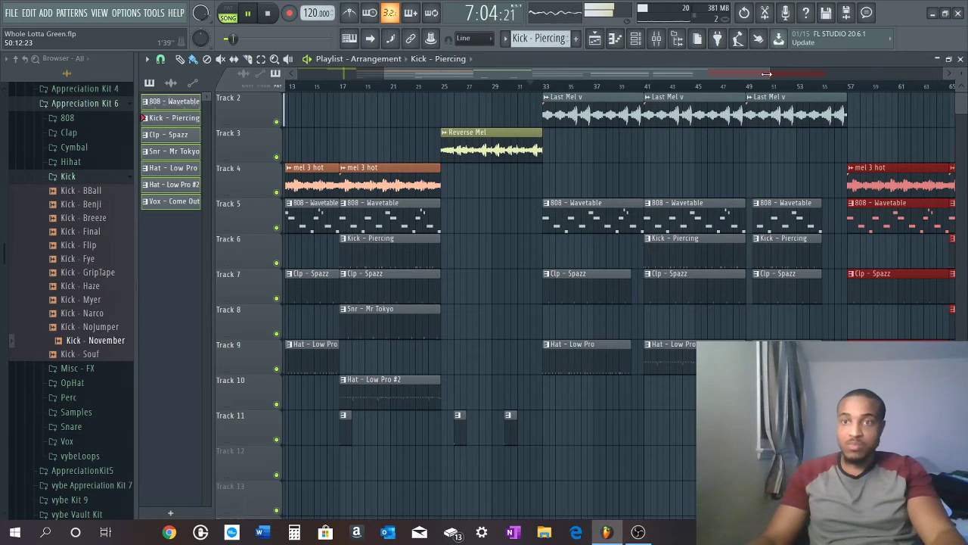
{"action": "scroll", "coordinate": [769, 86], "scroll_direction": "down", "scroll_amount": 3}
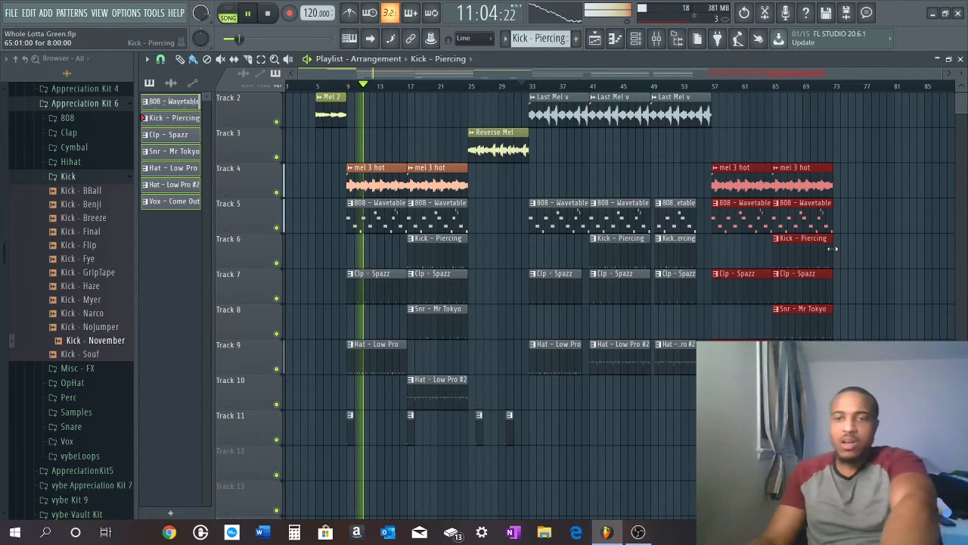
{"action": "key", "text": "Delete"}
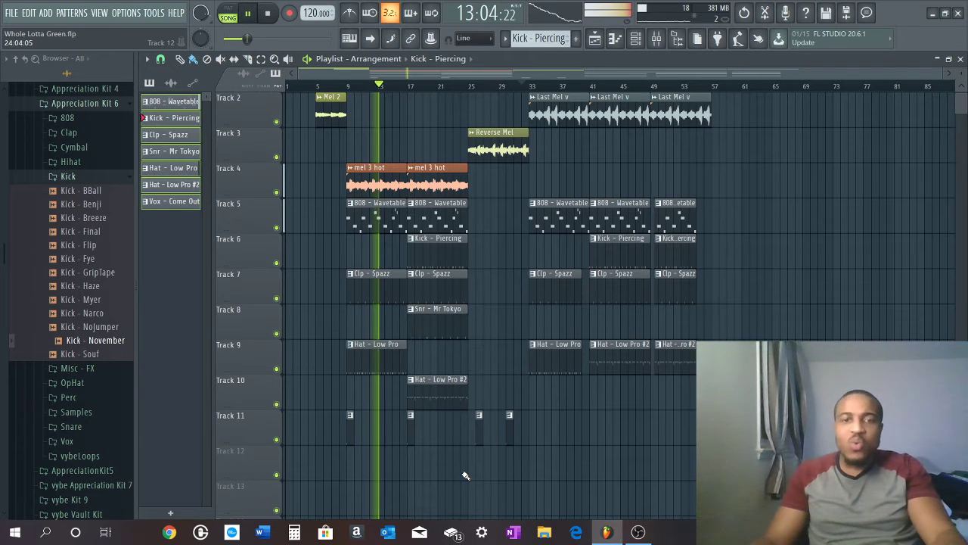
Copy the bar 9–24 melody and drum section to bar 57, and duplicate everything from bar 25 to 72 starting at bar 73
{"action": "left_click_drag", "start_coordinate": [463, 492], "coordinate": [365, 186]}
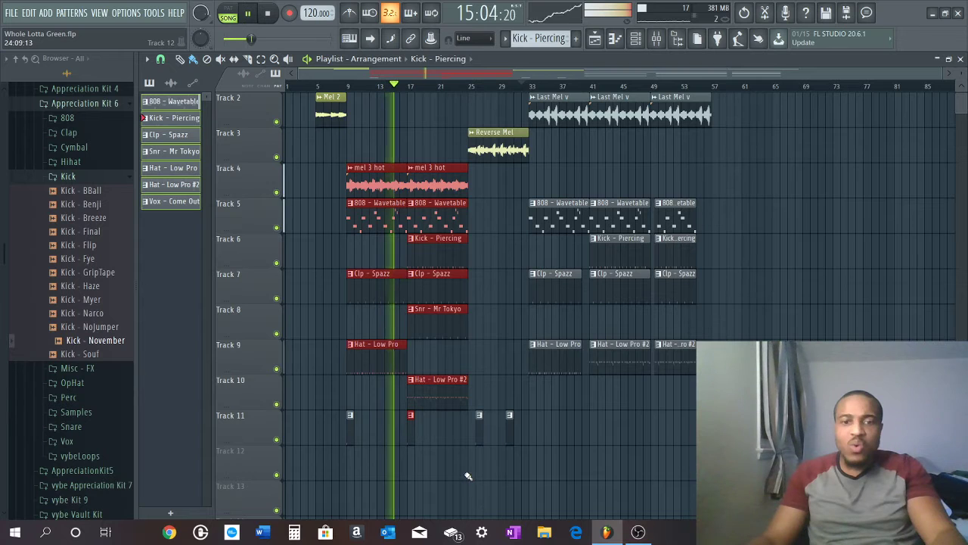
{"action": "left_click_drag", "start_coordinate": [468, 476], "coordinate": [721, 202]}
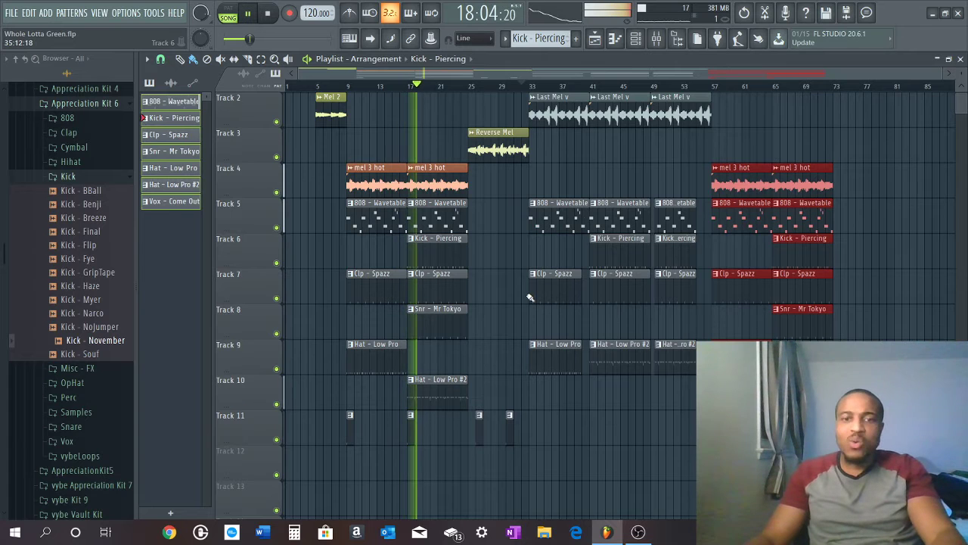
{"action": "left_click_drag", "start_coordinate": [850, 469], "coordinate": [479, 92]}
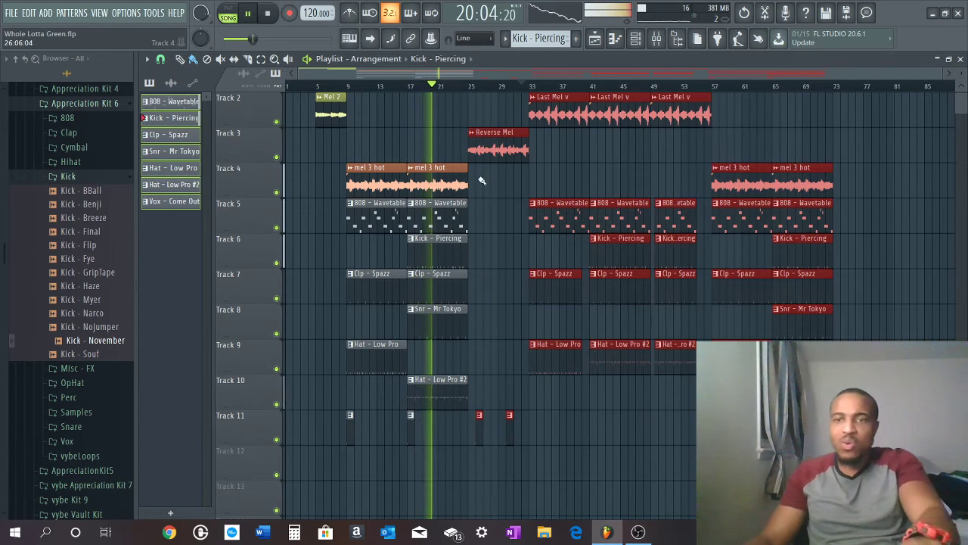
{"action": "key", "text": "ctrl+b"}
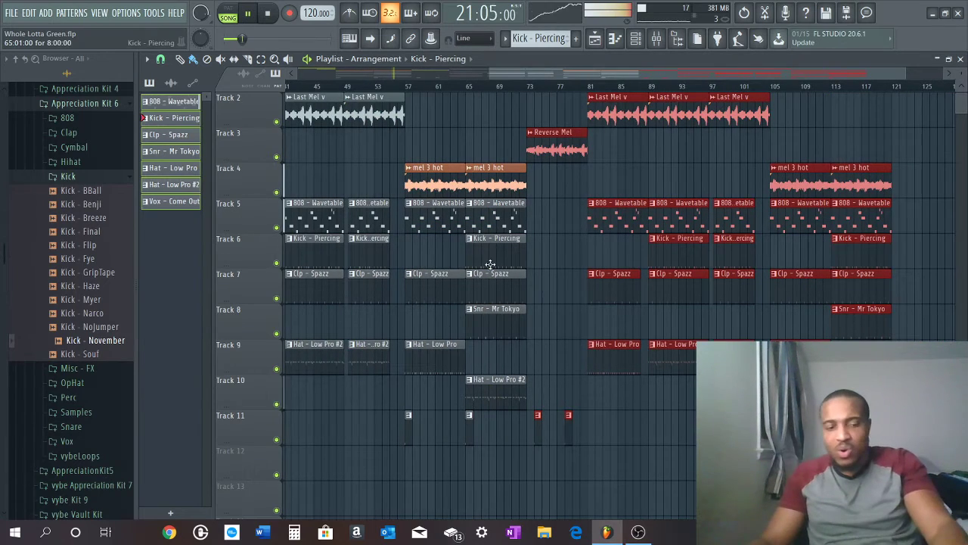
{"action": "key", "text": "ctrl+d"}
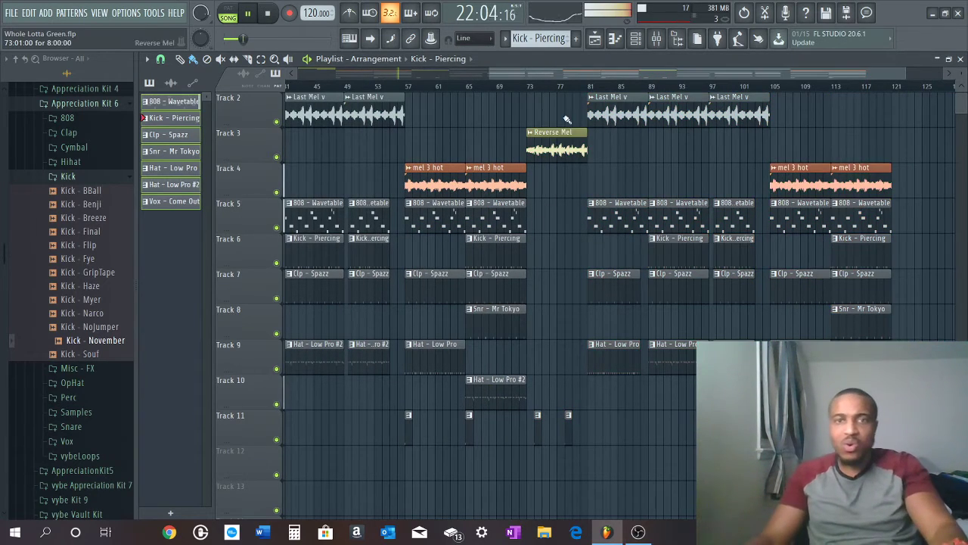
{"action": "scroll", "coordinate": [570, 87], "scroll_direction": "down", "scroll_amount": 3}
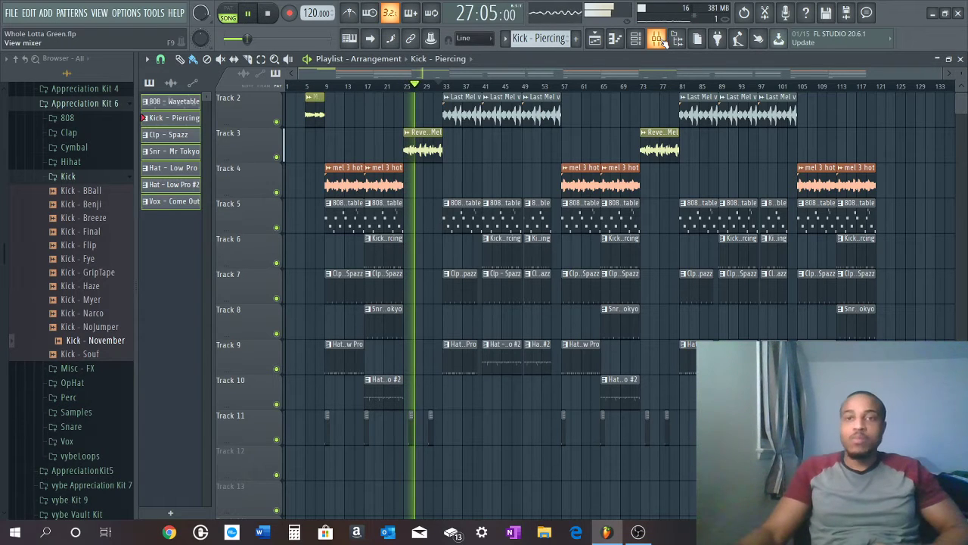
{"action": "left_click", "coordinate": [636, 40]}
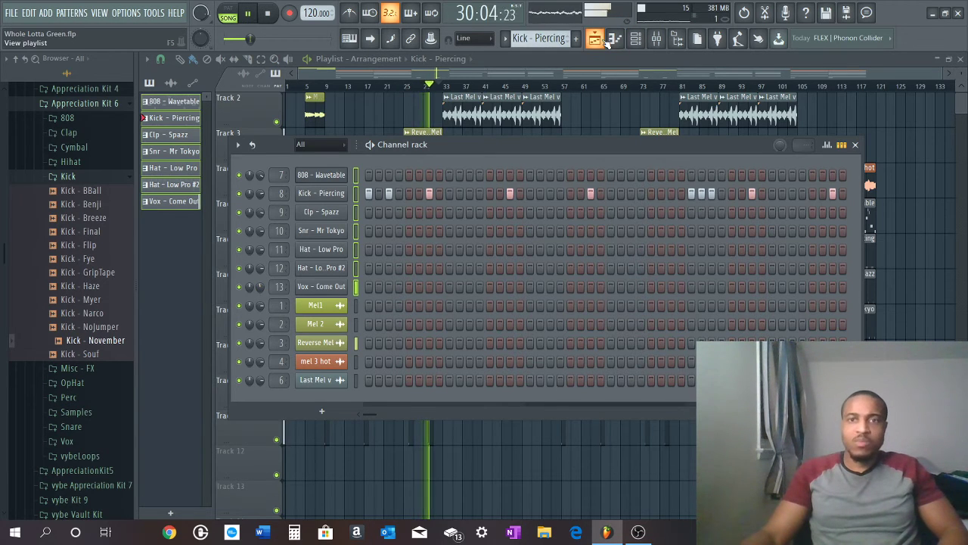
{"action": "left_click", "coordinate": [576, 70]}
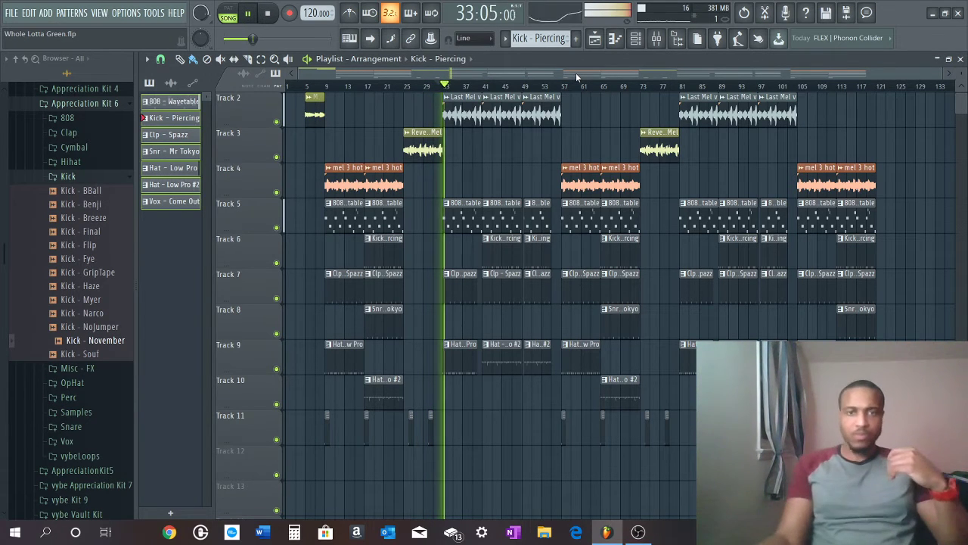
{"action": "scroll", "coordinate": [540, 83], "scroll_direction": "up", "scroll_amount": 3}
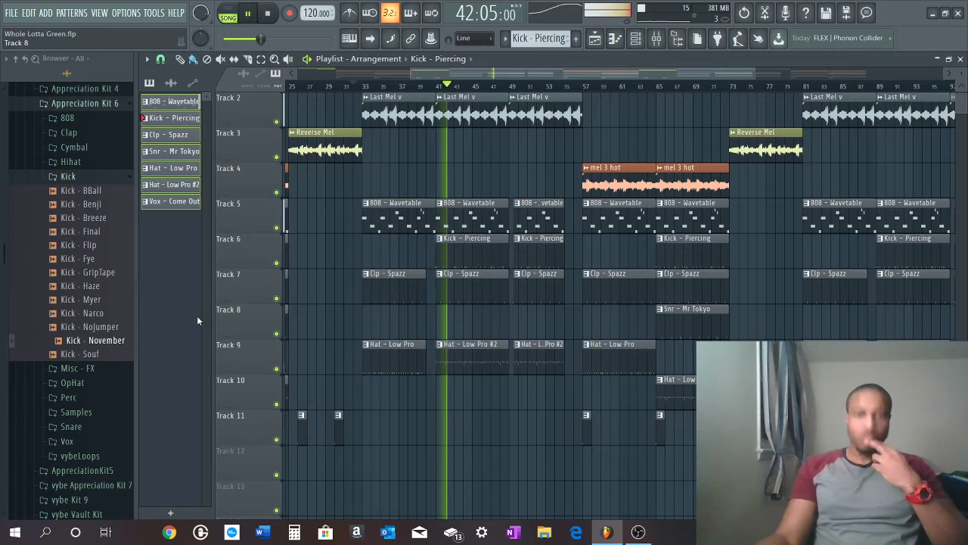
Place a Snr - Mr Tokyo clip at bar 41 on Track 8 and play from bar 40
{"action": "key", "text": "space"}
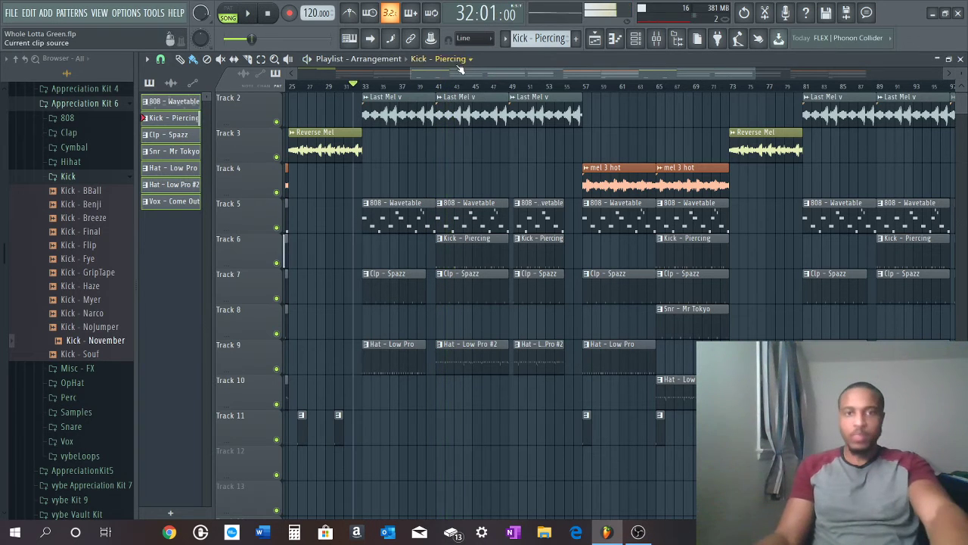
{"action": "left_click_drag", "start_coordinate": [430, 76], "coordinate": [353, 97]}
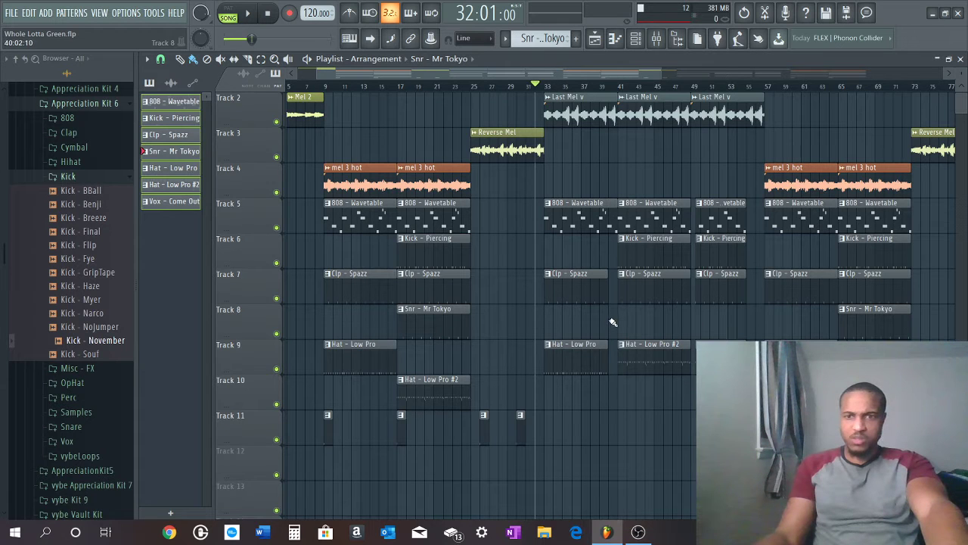
{"action": "left_click", "coordinate": [612, 87]}
{"action": "key", "text": "space"}
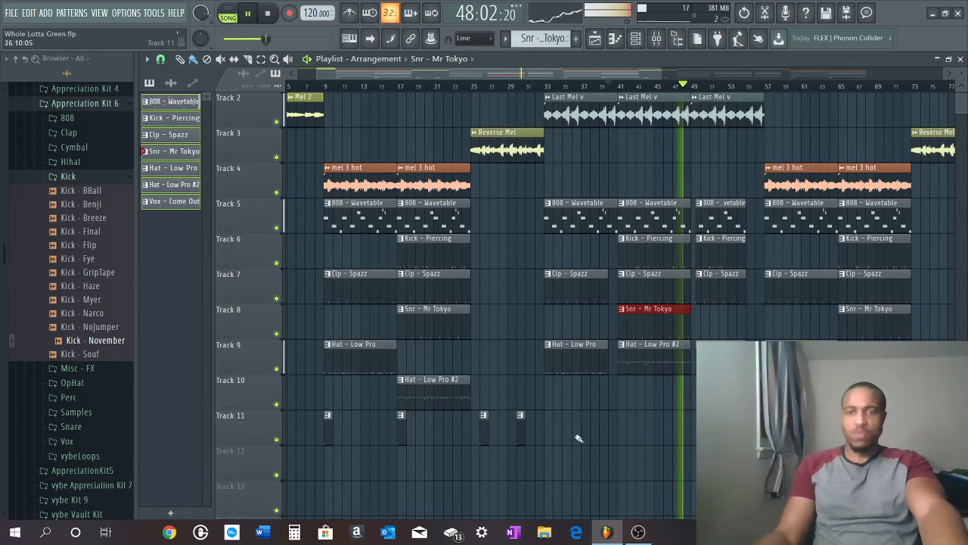
Pick up the Vox - Come Out pattern from the clip near bar 30 on Track 11 for placing
{"action": "left_click", "coordinate": [521, 433]}
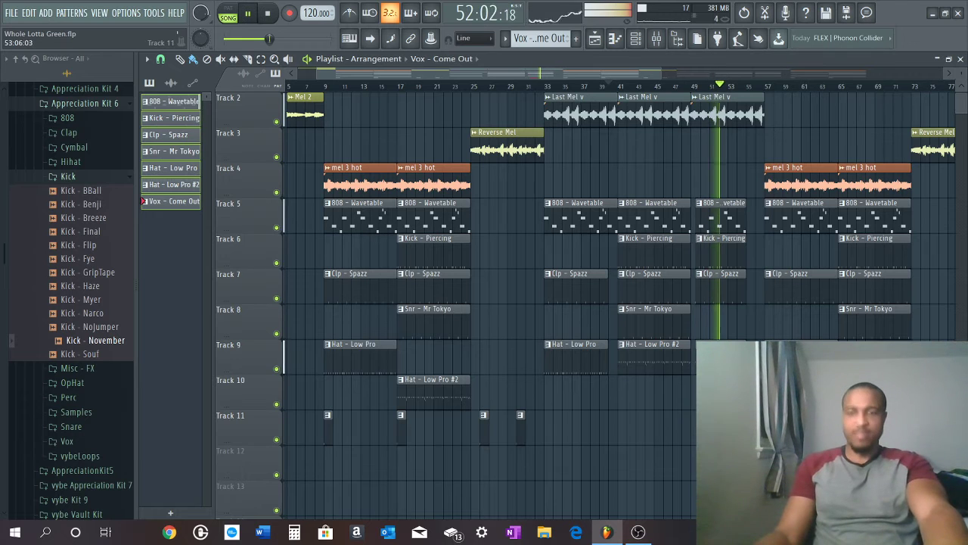
Place a Vox - Come Out clip on Track 11 at bar 42 and play the arrangement from bar 40
{"action": "left_click", "coordinate": [608, 85]}
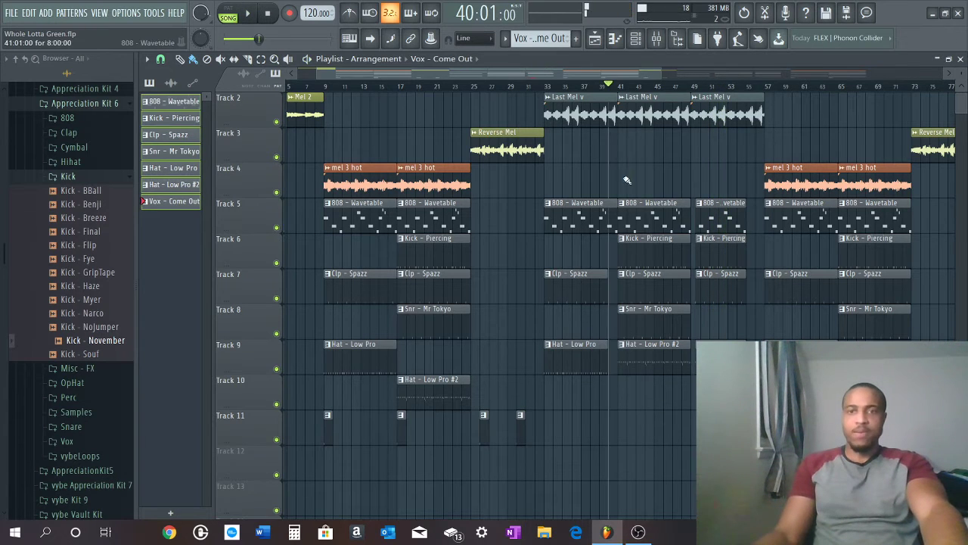
{"action": "left_click", "coordinate": [628, 431]}
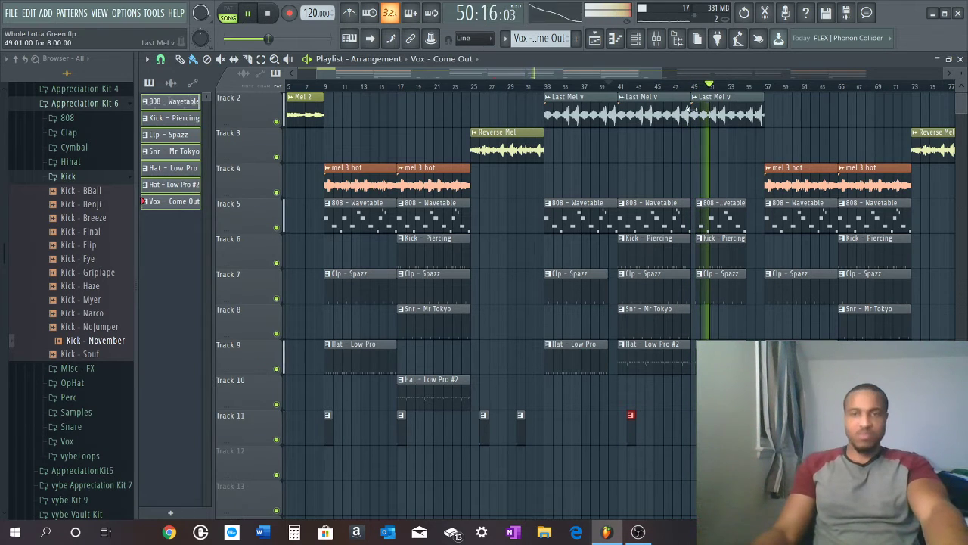
{"action": "scroll", "coordinate": [803, 85], "scroll_direction": "up", "scroll_amount": 2}
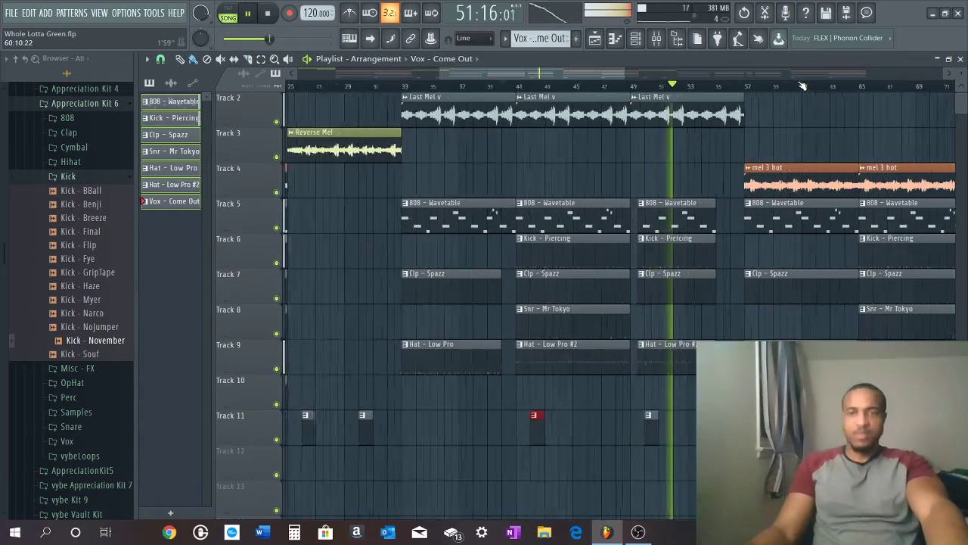
{"action": "scroll", "coordinate": [803, 85], "scroll_direction": "down", "scroll_amount": 2}
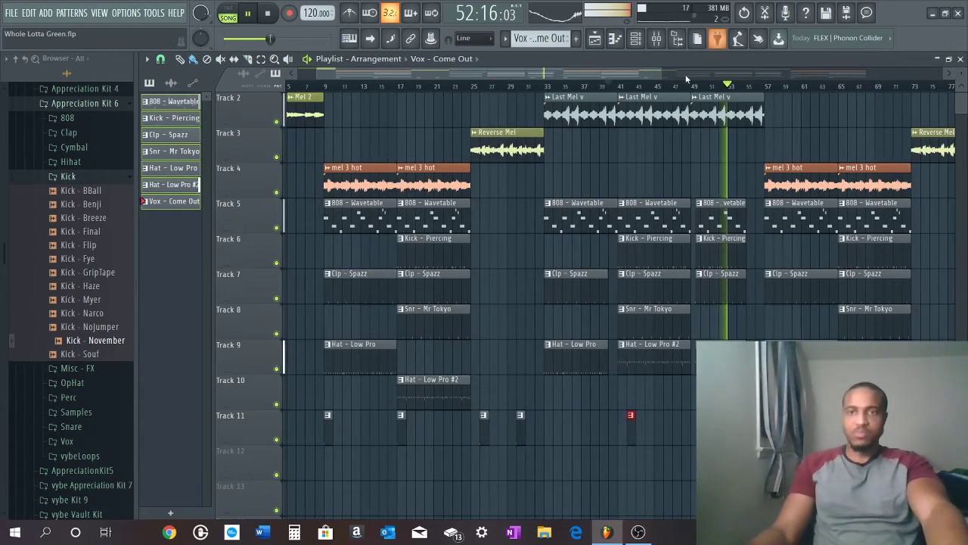
{"action": "left_click_drag", "start_coordinate": [640, 76], "coordinate": [741, 53]}
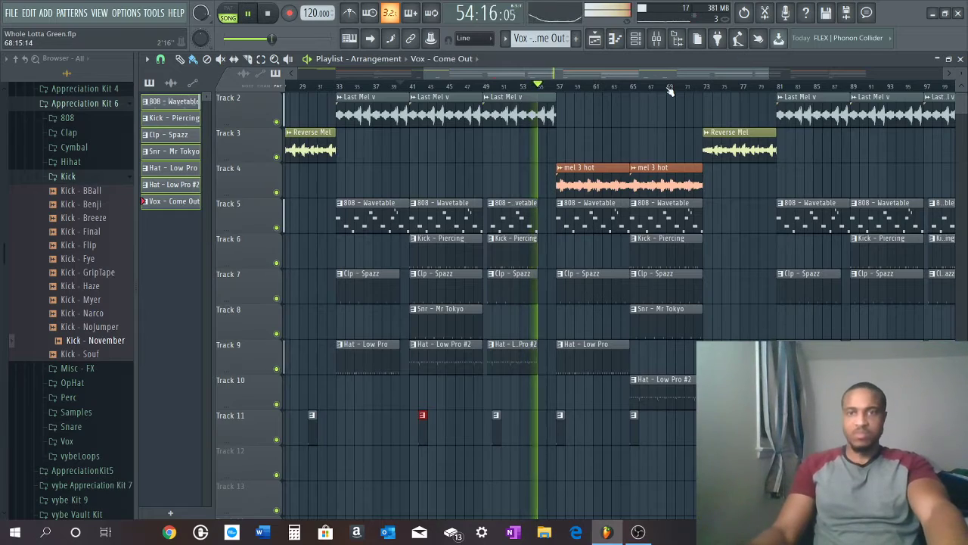
Open the channel settings of the mel 3 hot clip at bar 57 on Track 4 and inspect its miscellaneous functions
{"action": "scroll", "coordinate": [669, 89], "scroll_direction": "down", "scroll_amount": 3}
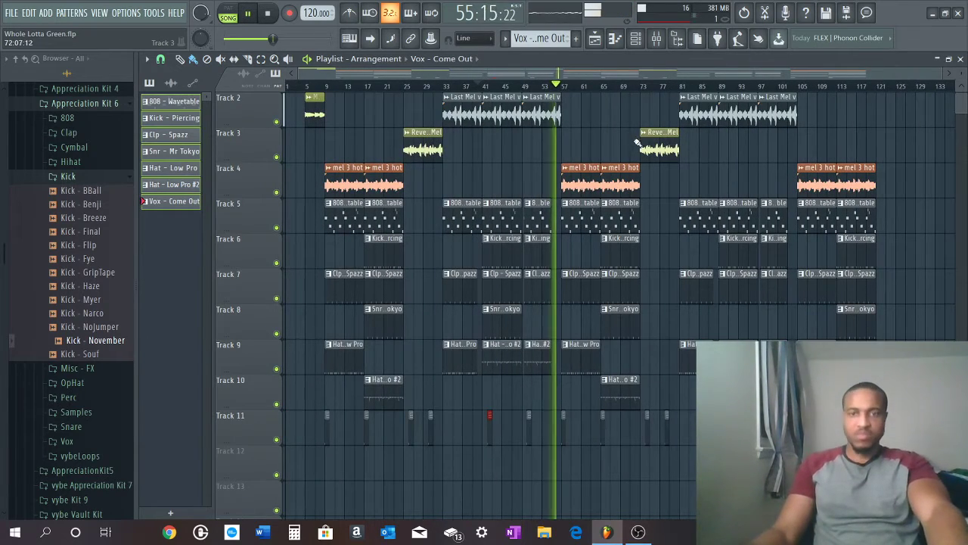
{"action": "scroll", "coordinate": [626, 89], "scroll_direction": "up", "scroll_amount": 3}
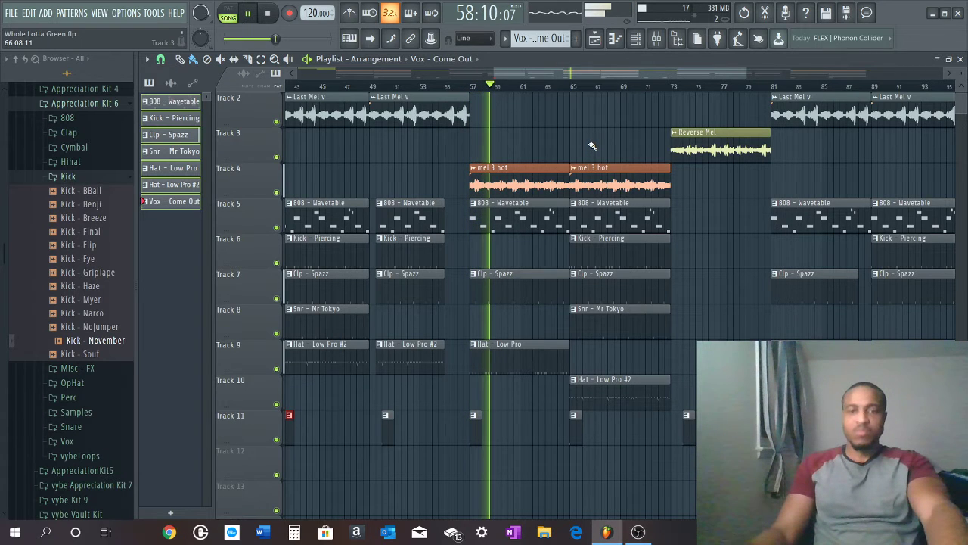
{"action": "left_click", "coordinate": [533, 179]}
{"action": "double_click", "coordinate": [532, 179]}
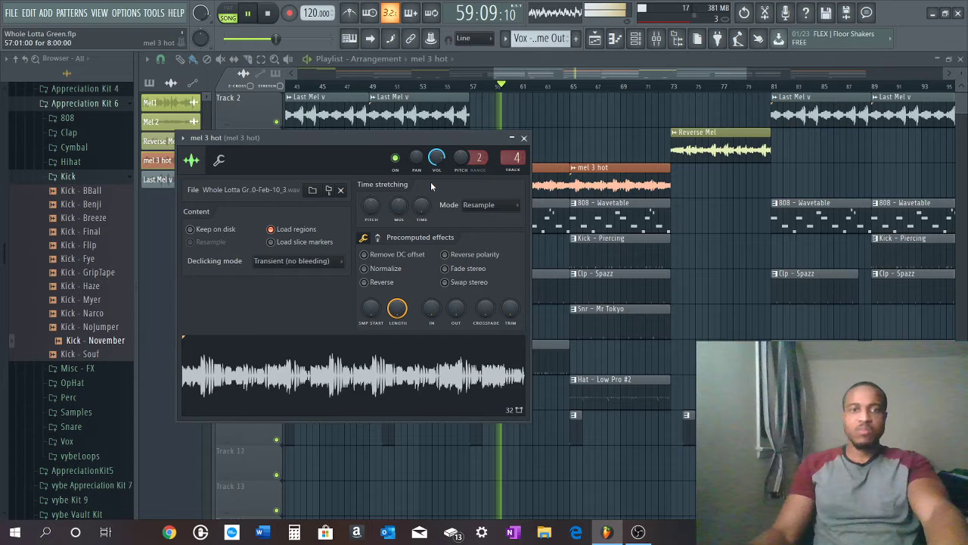
{"action": "left_click", "coordinate": [219, 159]}
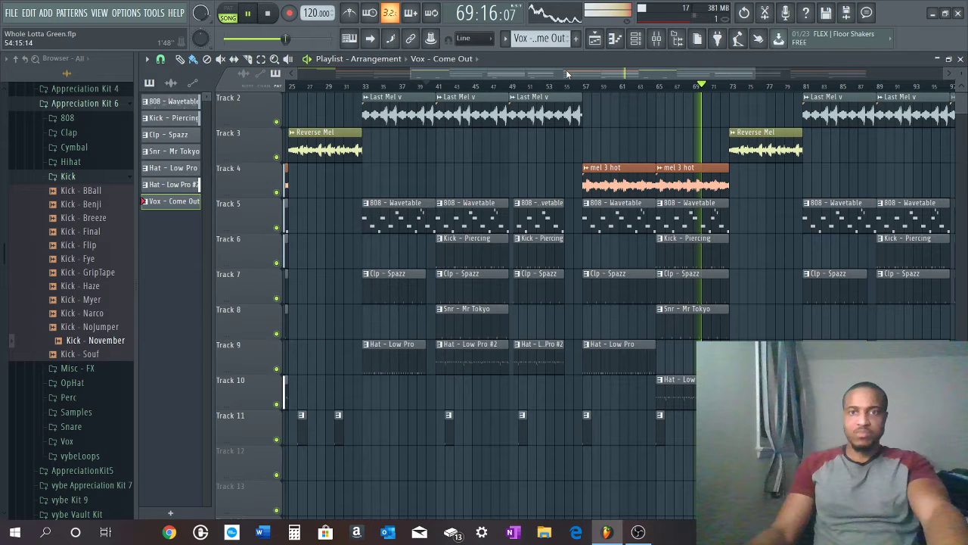
Delete every clip from bar 81 to the end of the arrangement across all tracks
{"action": "left_click_drag", "start_coordinate": [566, 70], "coordinate": [803, 49]}
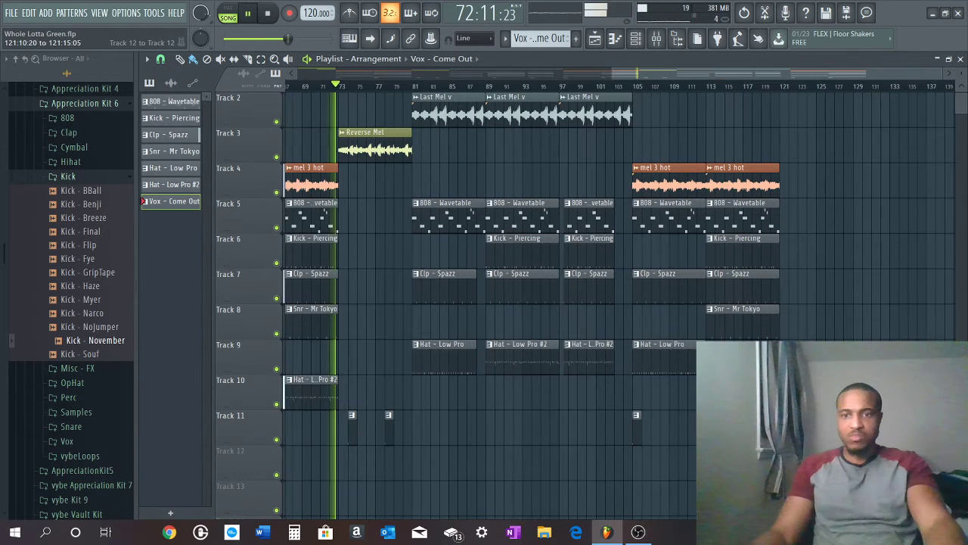
{"action": "left_click_drag", "start_coordinate": [786, 480], "coordinate": [435, 258]}
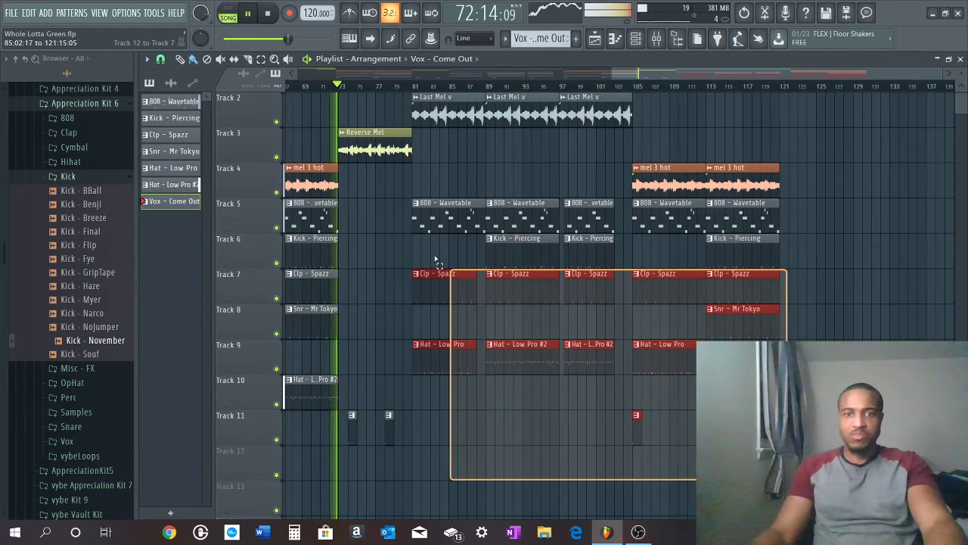
{"action": "left_click_drag", "start_coordinate": [435, 260], "coordinate": [434, 90]}
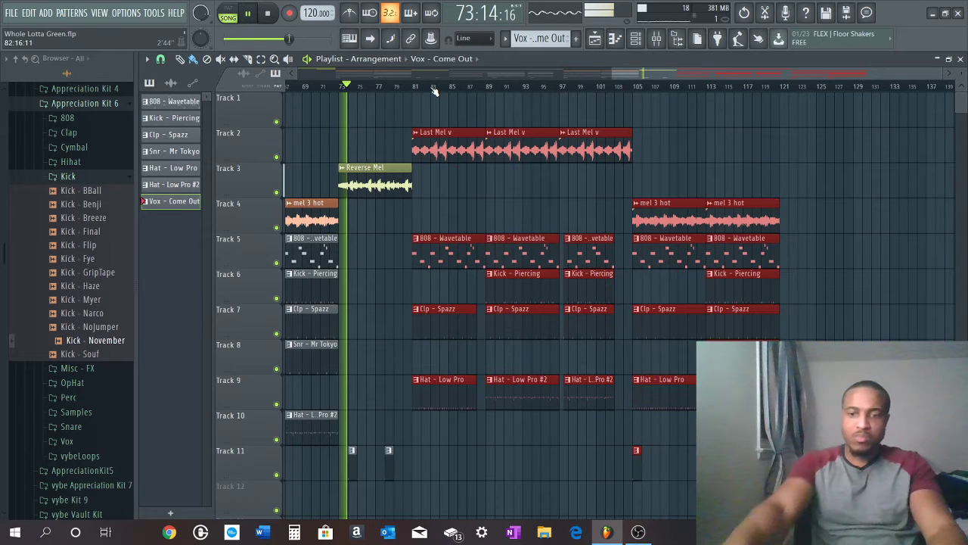
{"action": "key", "text": "Delete"}
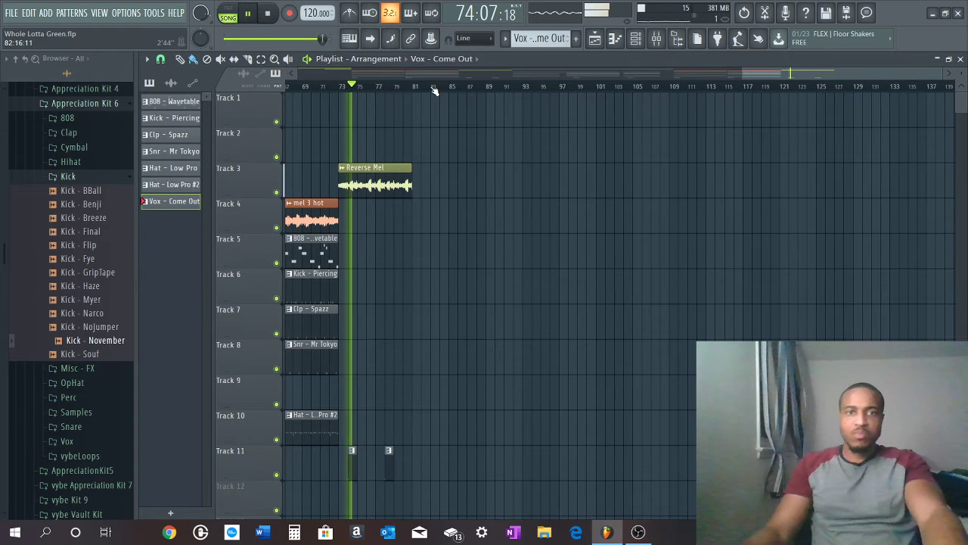
Stop playback and duplicate all clips from bar 33 up to bar 81 so the copy starts at bar 81
{"action": "right_click", "coordinate": [440, 88], "text": "ctrl"}
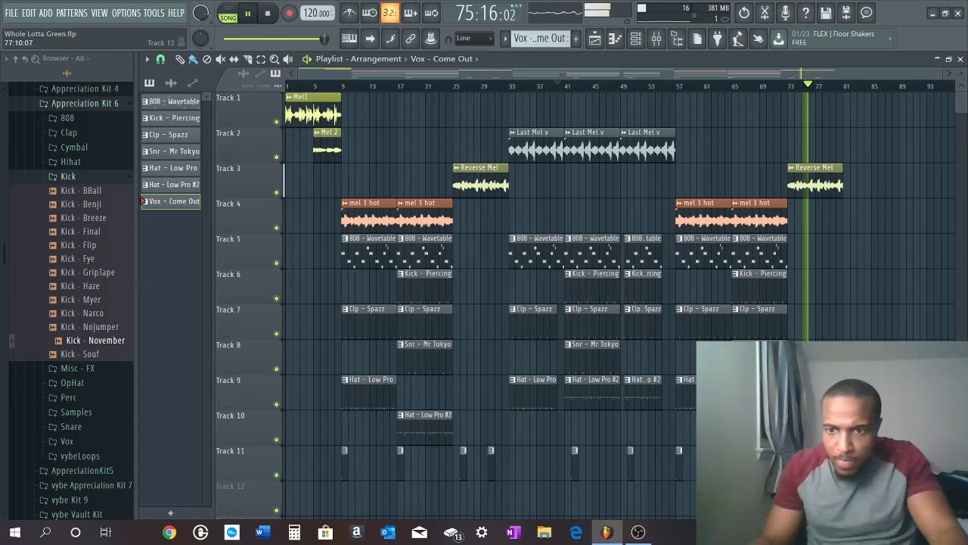
{"action": "key", "text": "space"}
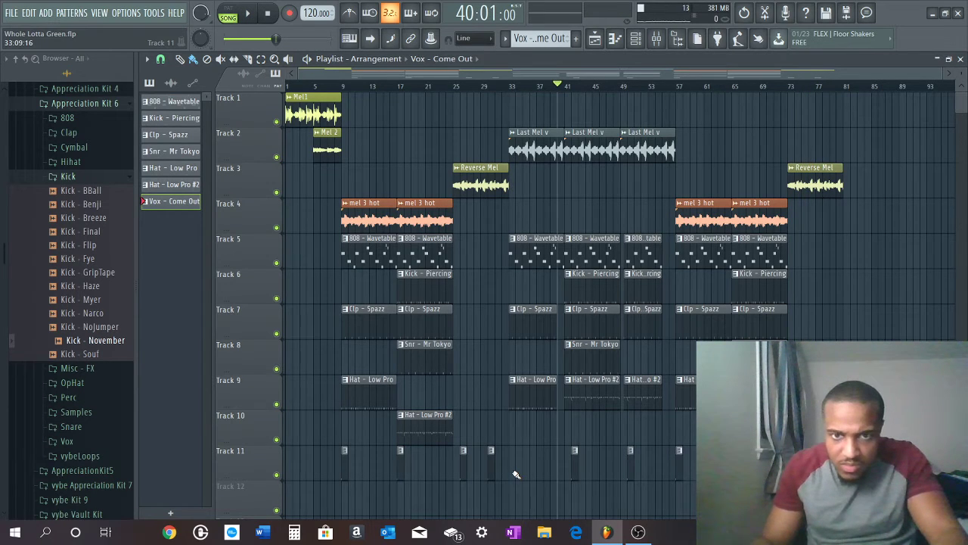
{"action": "left_click_drag", "start_coordinate": [537, 467], "coordinate": [911, 68]}
Play the arrangement from bar 71 to hear the transition into the duplicated section, and deselect the clips
{"action": "key", "text": "space"}
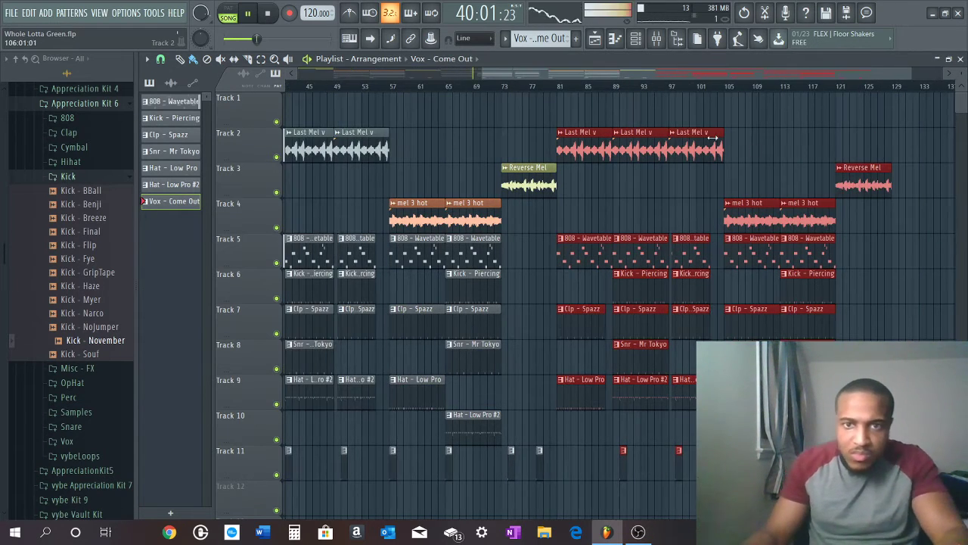
{"action": "left_click", "coordinate": [492, 87]}
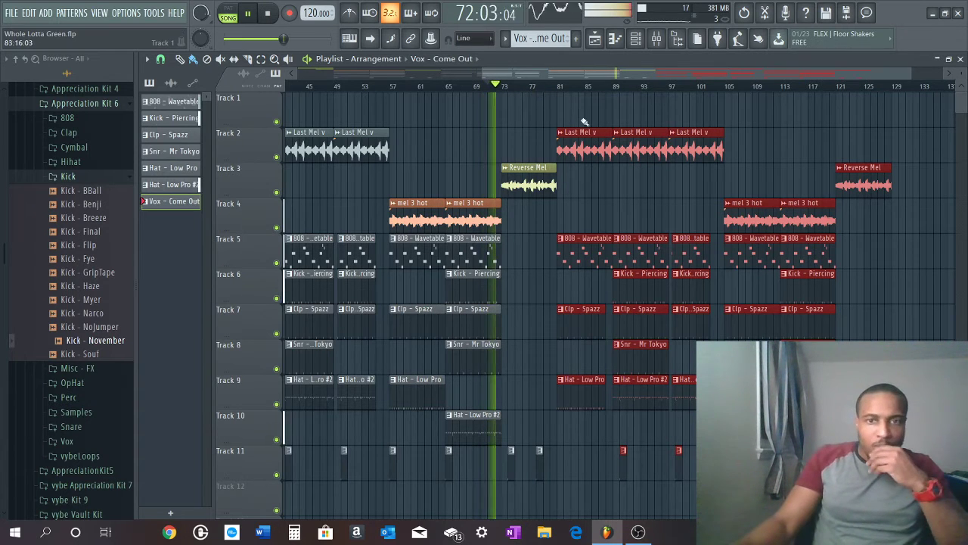
{"action": "scroll", "coordinate": [536, 87], "scroll_direction": "down", "scroll_amount": 1}
{"action": "scroll", "coordinate": [536, 87], "scroll_direction": "down", "scroll_amount": 2}
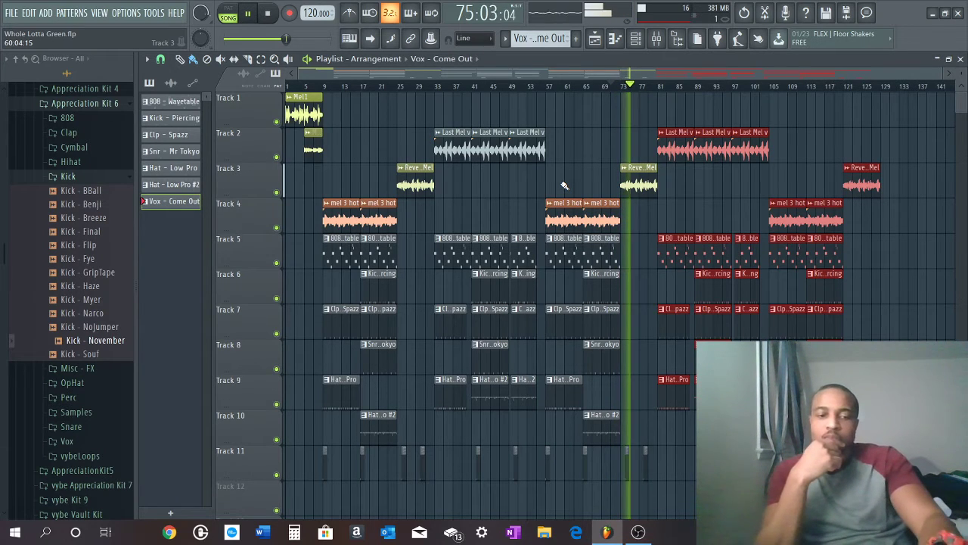
{"action": "key", "text": "ctrl+d"}
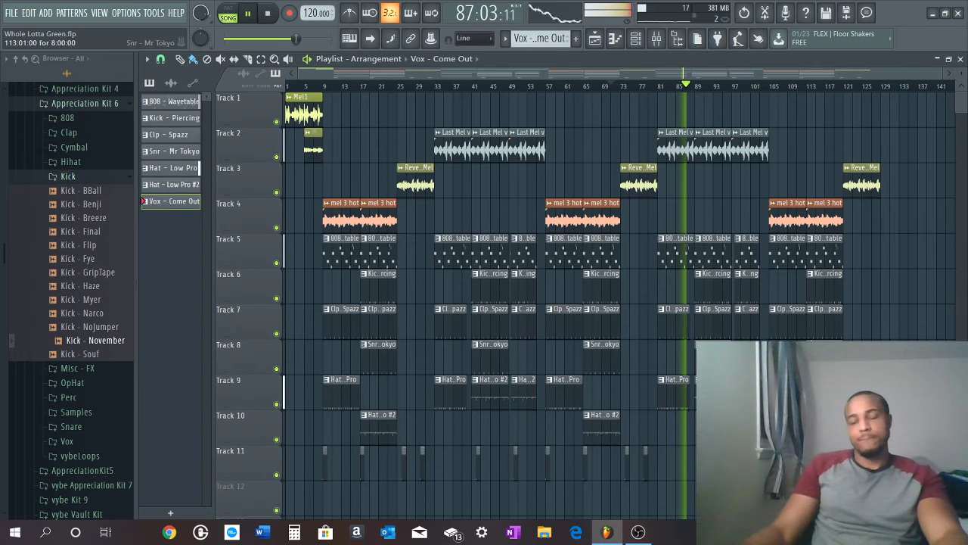
Examine the clip layout around the duplicated section from bar 81 onward while the song plays
{"action": "scroll", "coordinate": [808, 86], "scroll_direction": "up", "scroll_amount": 3}
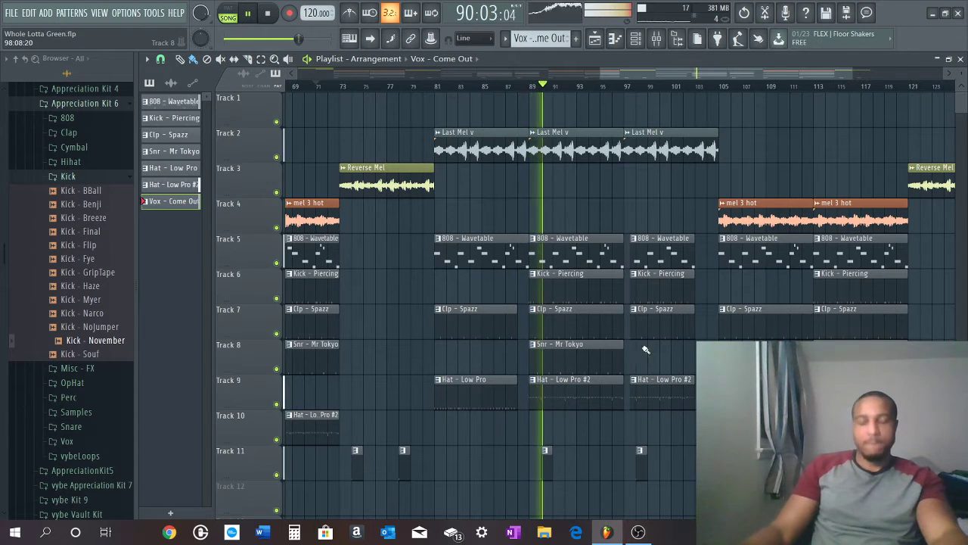
{"action": "scroll", "coordinate": [639, 88], "scroll_direction": "down", "scroll_amount": 3}
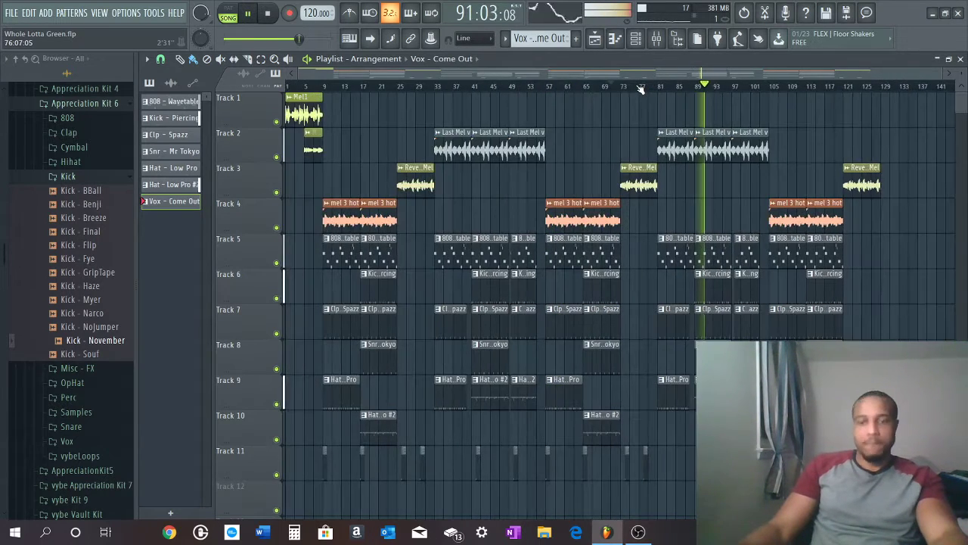
{"action": "scroll", "coordinate": [639, 88], "scroll_direction": "up", "scroll_amount": 3}
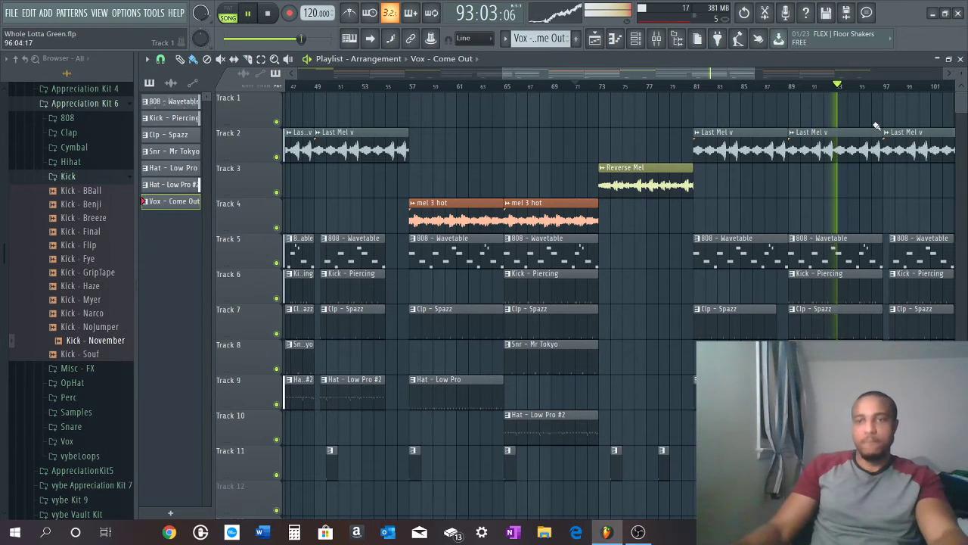
{"action": "scroll", "coordinate": [857, 88], "scroll_direction": "down", "scroll_amount": 3}
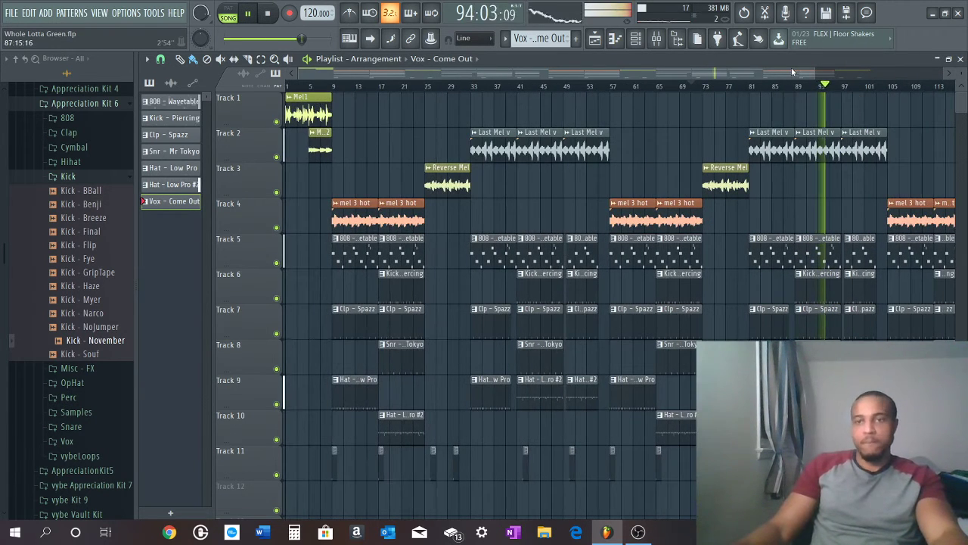
{"action": "left_click_drag", "start_coordinate": [791, 68], "coordinate": [938, 74]}
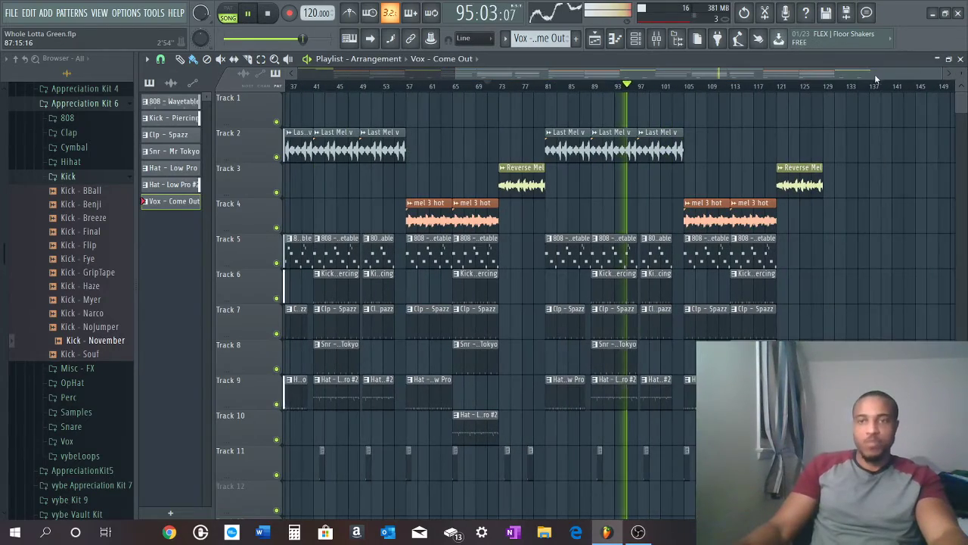
{"action": "scroll", "coordinate": [868, 90], "scroll_direction": "up", "scroll_amount": 2}
{"action": "scroll", "coordinate": [867, 91], "scroll_direction": "up", "scroll_amount": 1}
{"action": "left_click_drag", "start_coordinate": [819, 74], "coordinate": [761, 87]}
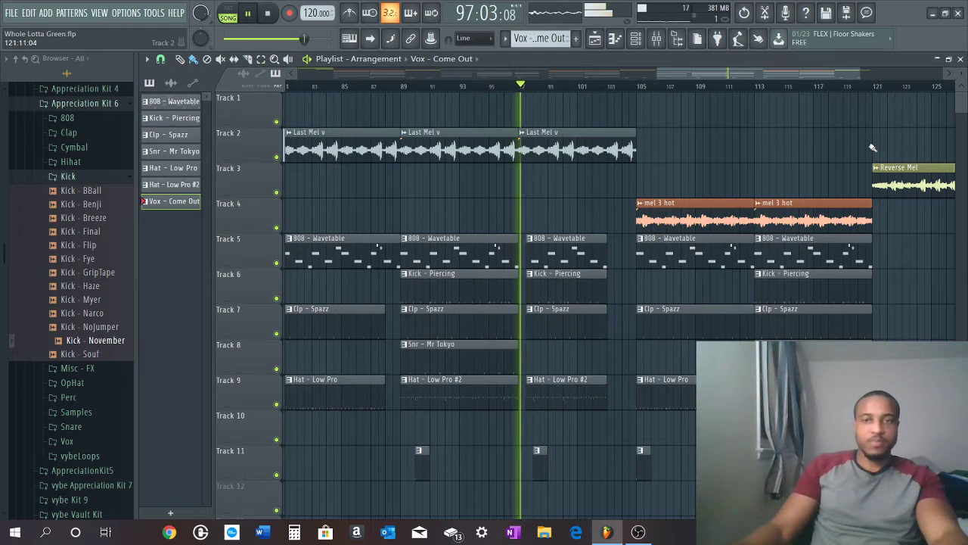
Add a Snr - Mr Tokyo clip on Track 8 at bar 97, shorten it to 4 bars and play from bar 95
{"action": "scroll", "coordinate": [793, 106], "scroll_direction": "down", "scroll_amount": 1}
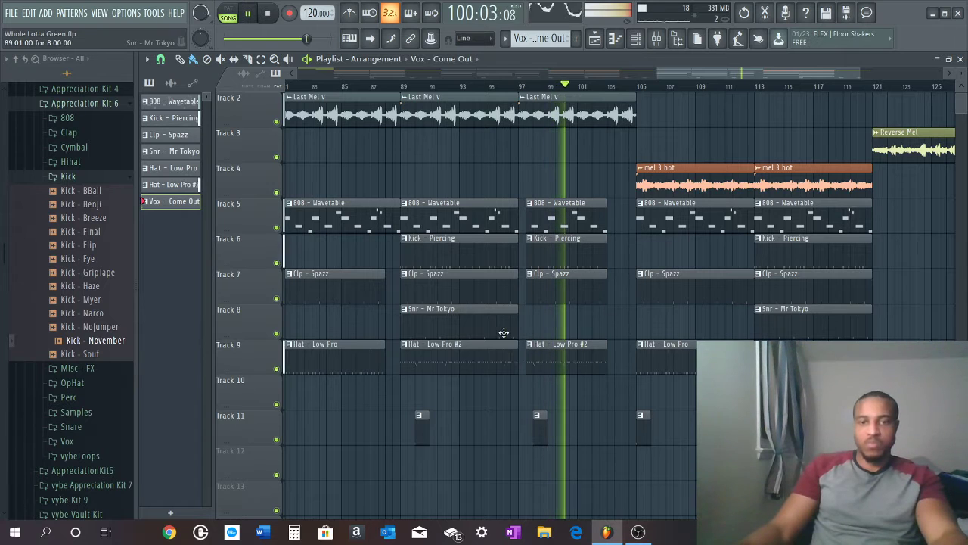
{"action": "key", "text": "space"}
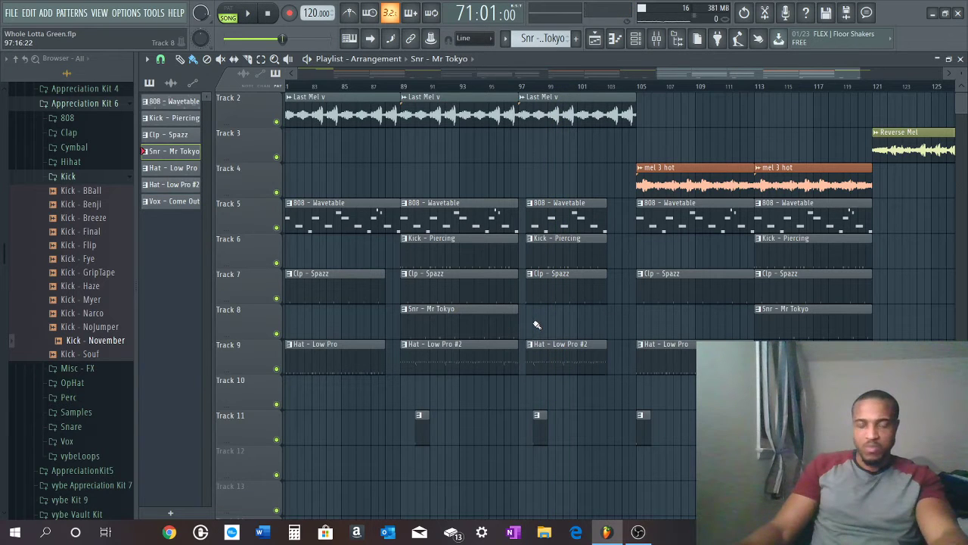
{"action": "left_click", "coordinate": [534, 327]}
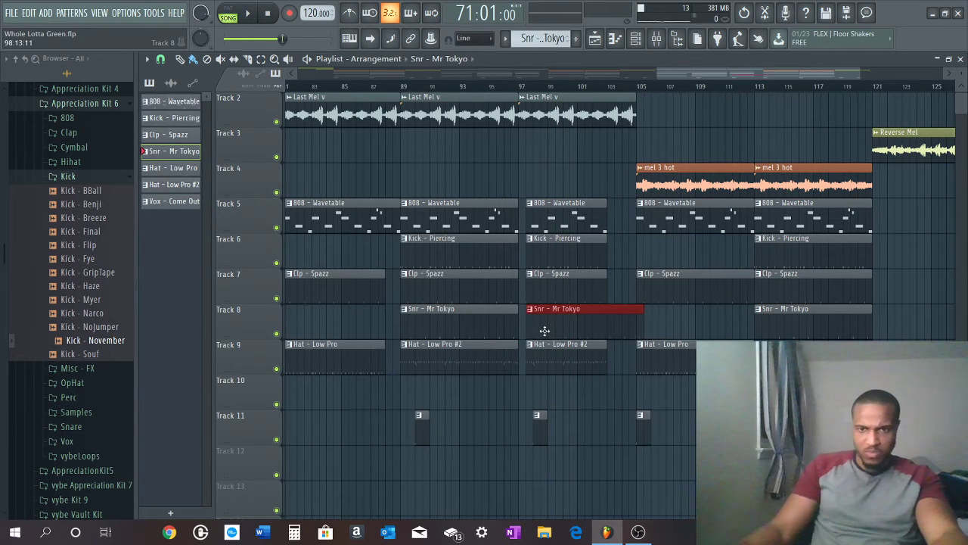
{"action": "left_click", "coordinate": [497, 91]}
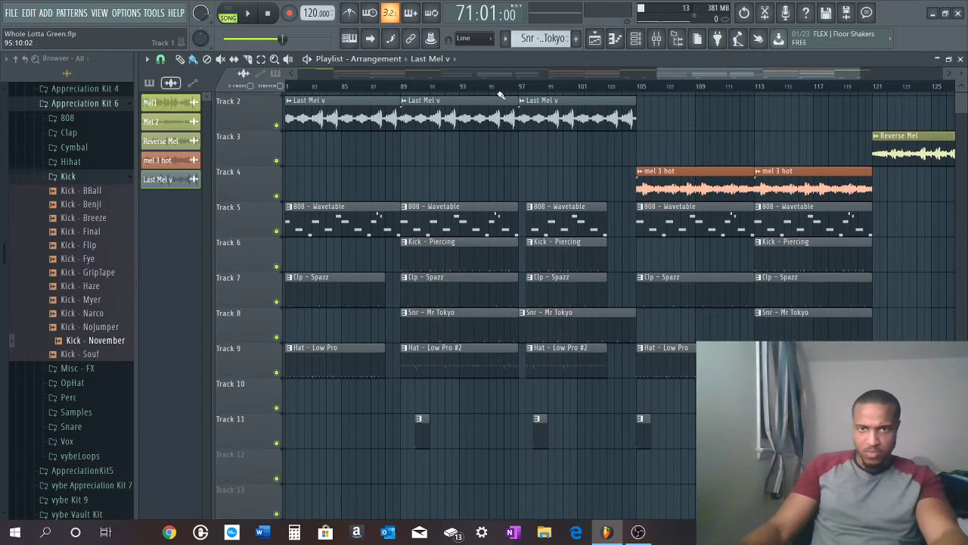
{"action": "key", "text": "space"}
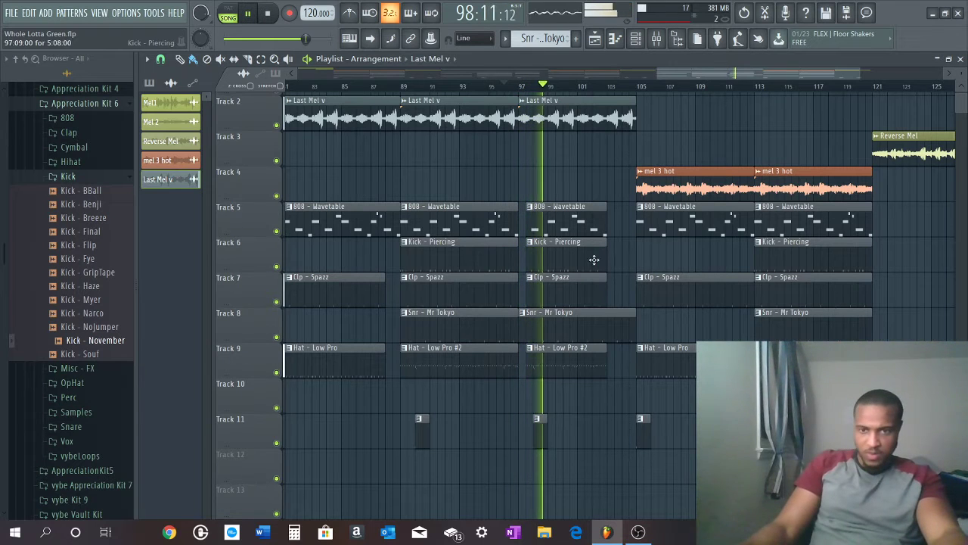
{"action": "left_click_drag", "start_coordinate": [636, 330], "coordinate": [599, 344]}
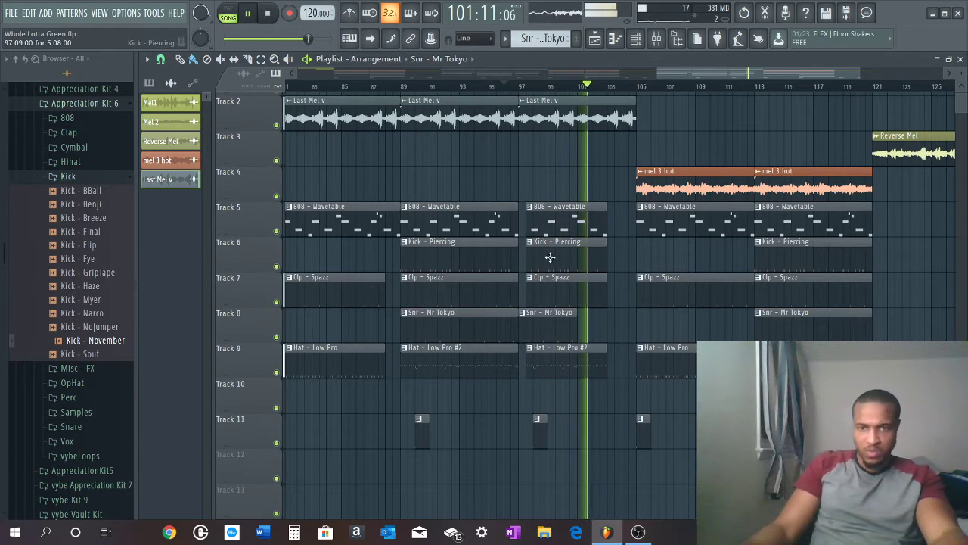
Place a matching 4-bar Snr - Mr Tokyo clip on Track 8 at bar 49 and set the playback position to bar 47
{"action": "left_click", "coordinate": [549, 335]}
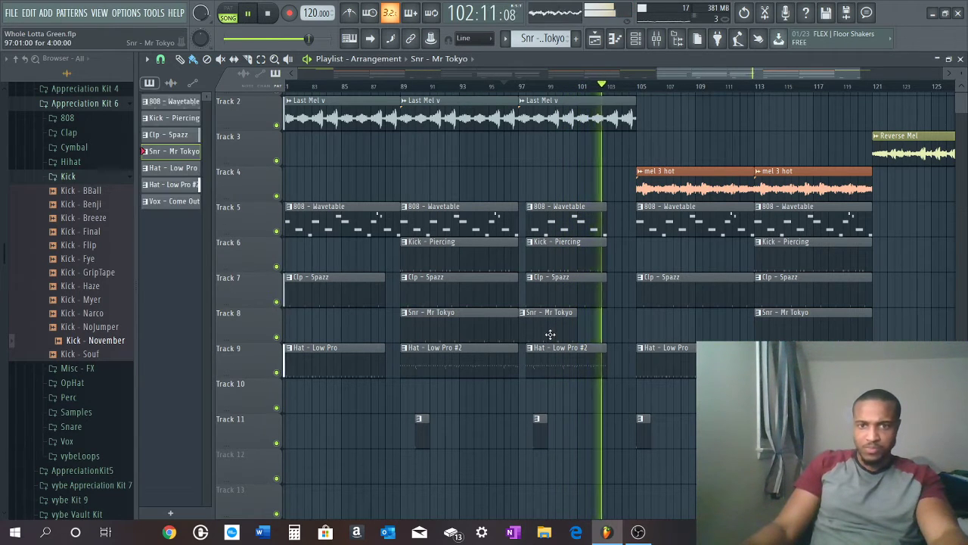
{"action": "left_click_drag", "start_coordinate": [703, 75], "coordinate": [498, 332]}
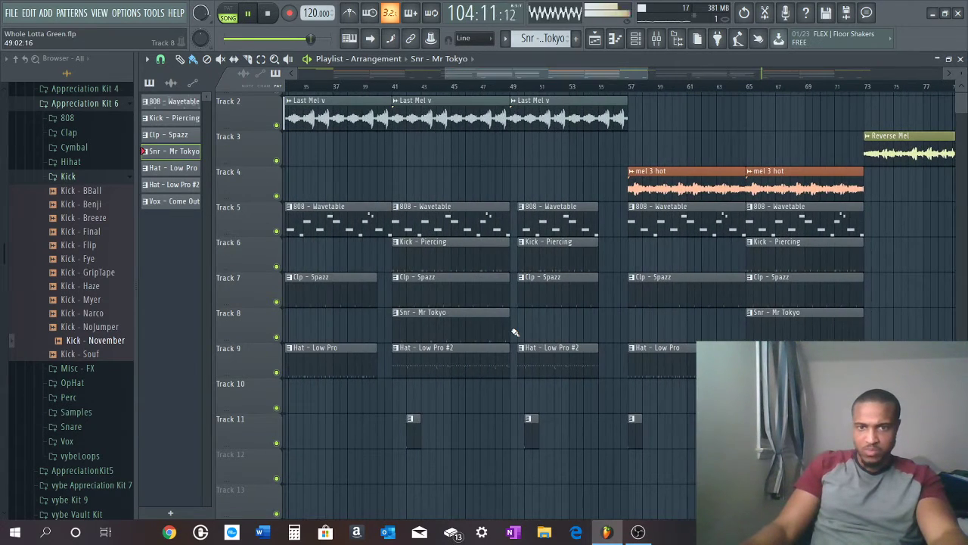
{"action": "left_click", "coordinate": [515, 331]}
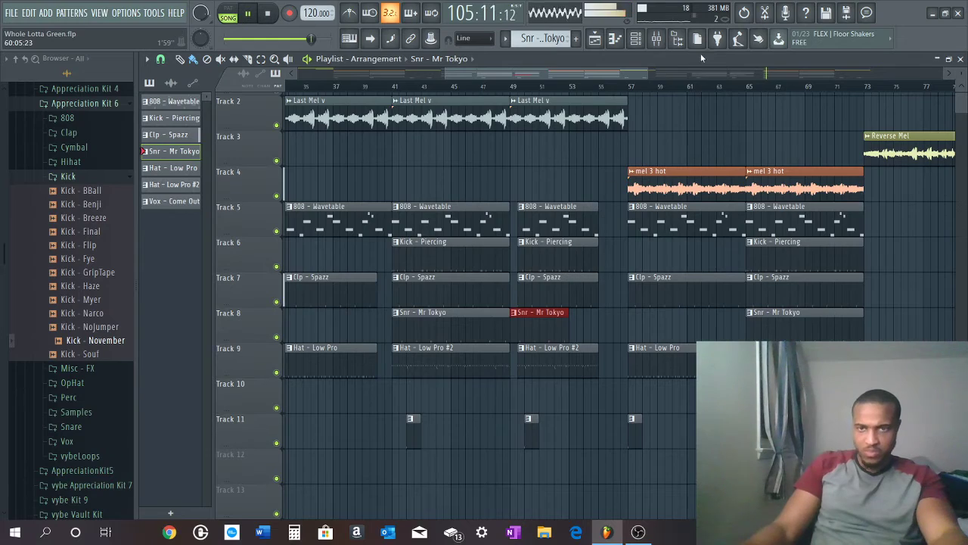
{"action": "scroll", "coordinate": [689, 86], "scroll_direction": "down", "scroll_amount": 4}
{"action": "left_click", "coordinate": [577, 85]}
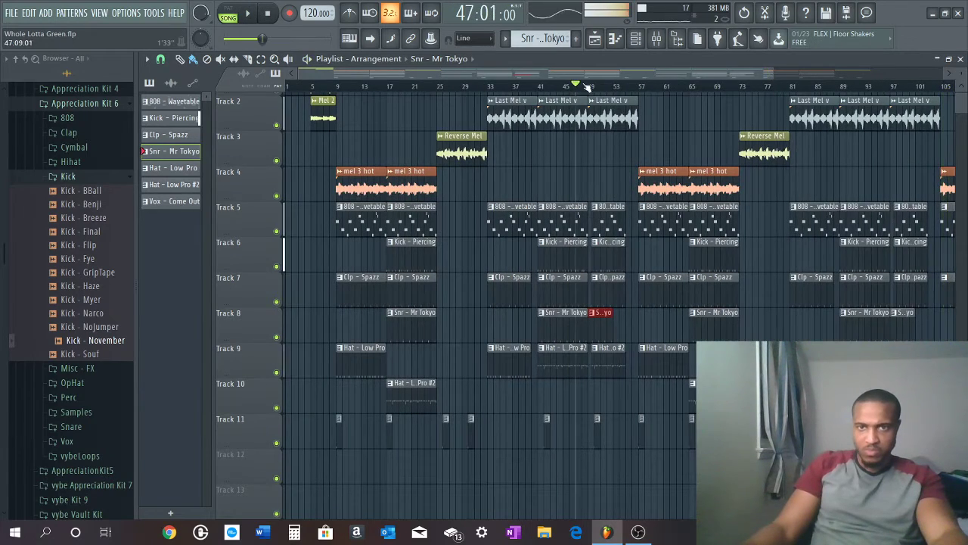
Play the arrangement from bar 47 to about bar 67 and examine the clip layout along the way
{"action": "key", "text": "space"}
{"action": "scroll", "coordinate": [598, 87], "scroll_direction": "up", "scroll_amount": 4}
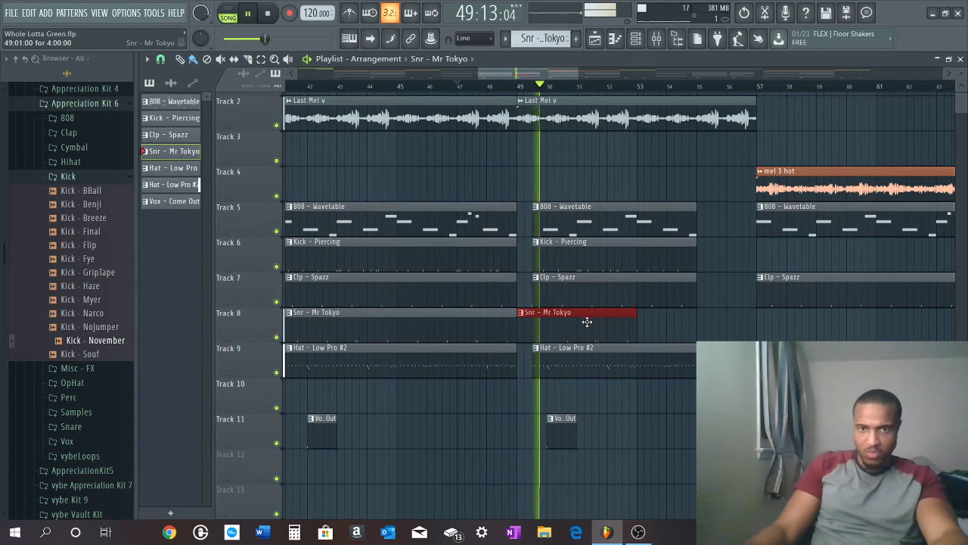
{"action": "scroll", "coordinate": [690, 94], "scroll_direction": "down", "scroll_amount": 1}
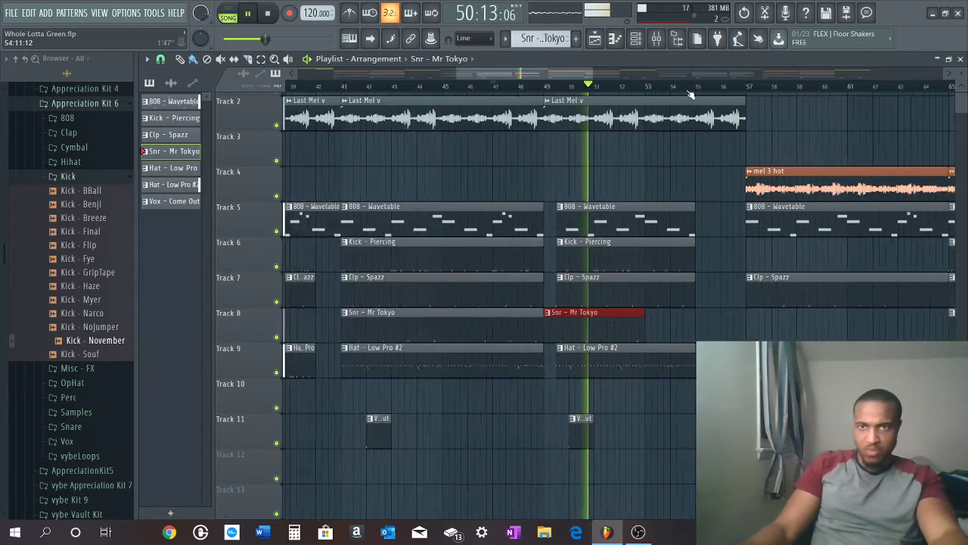
{"action": "scroll", "coordinate": [691, 94], "scroll_direction": "down", "scroll_amount": 4}
{"action": "scroll", "coordinate": [693, 90], "scroll_direction": "up", "scroll_amount": 5}
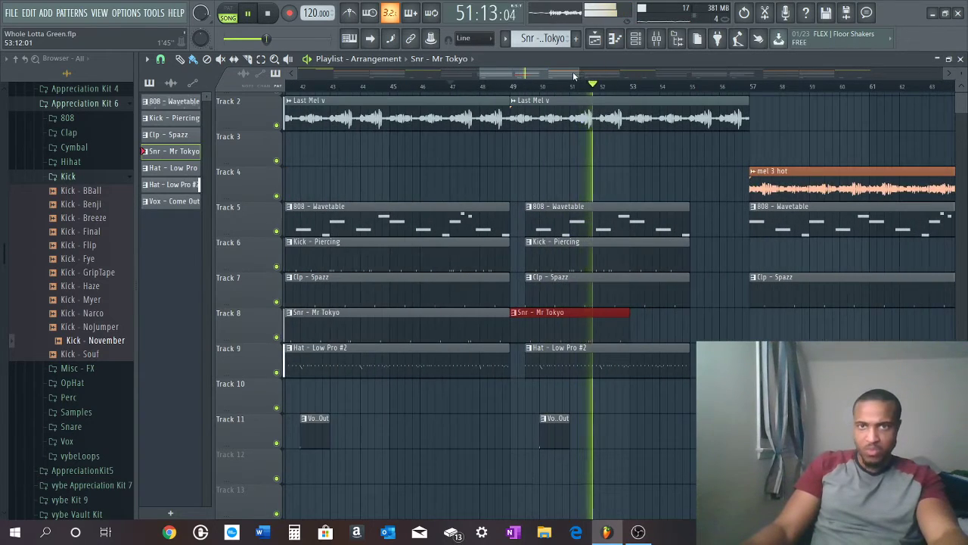
{"action": "left_click_drag", "start_coordinate": [573, 75], "coordinate": [606, 74]}
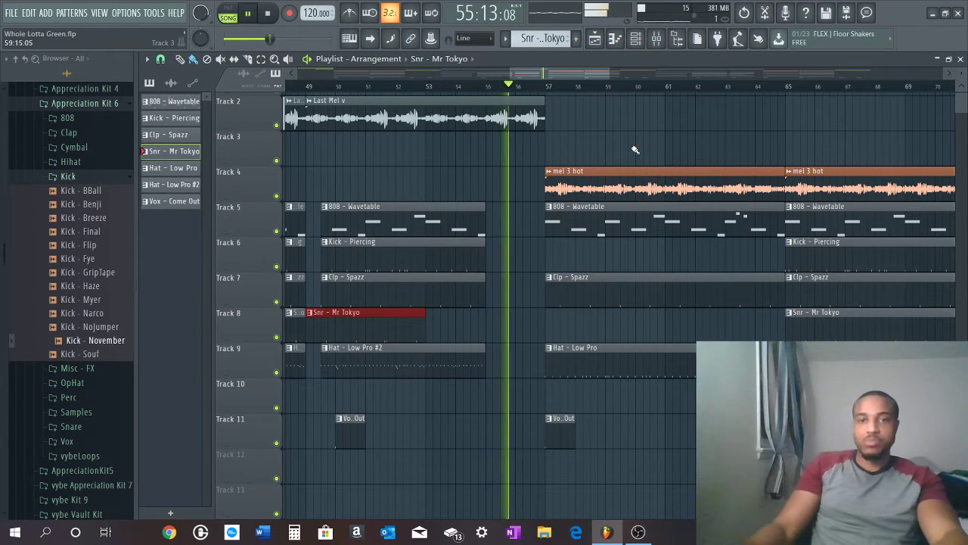
{"action": "scroll", "coordinate": [649, 91], "scroll_direction": "up", "scroll_amount": 3}
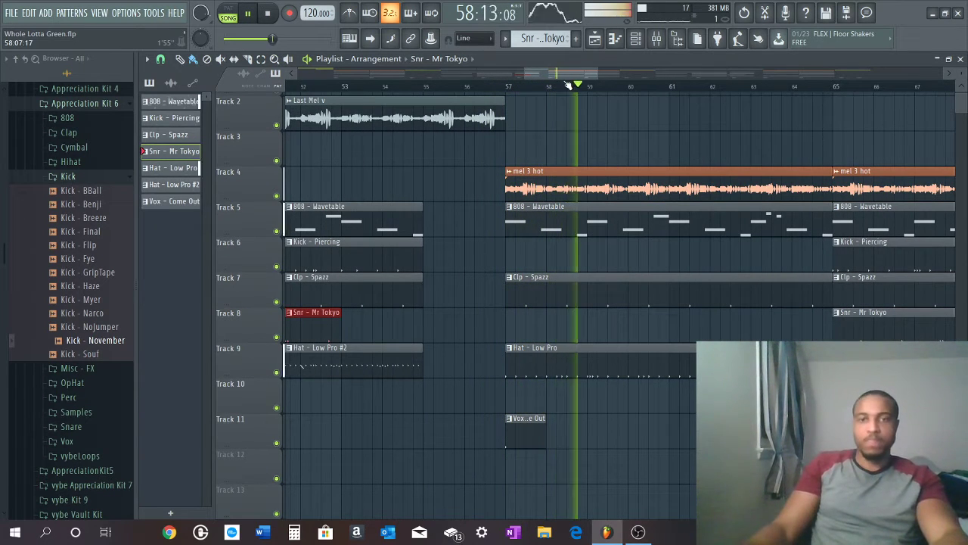
{"action": "left_click_drag", "start_coordinate": [566, 72], "coordinate": [590, 74]}
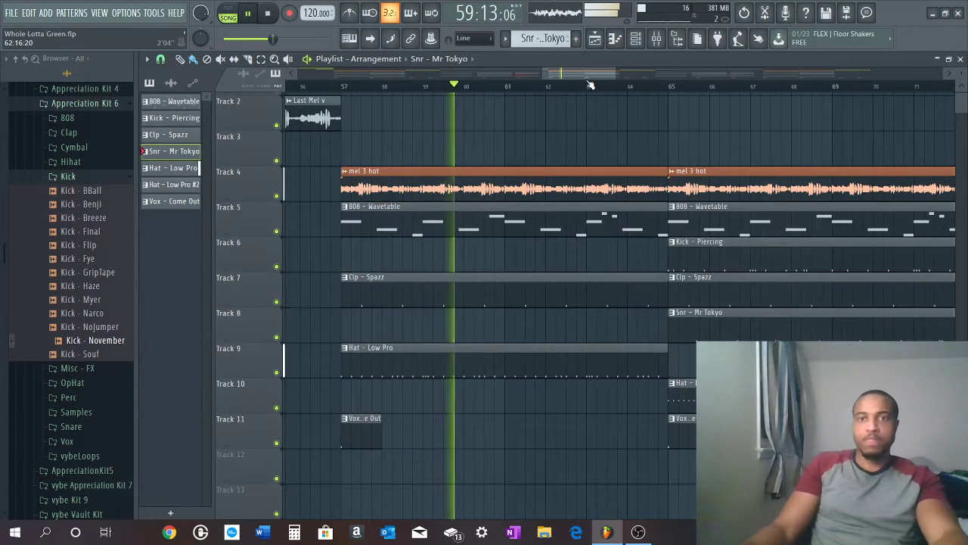
{"action": "scroll", "coordinate": [590, 87], "scroll_direction": "down", "scroll_amount": 4}
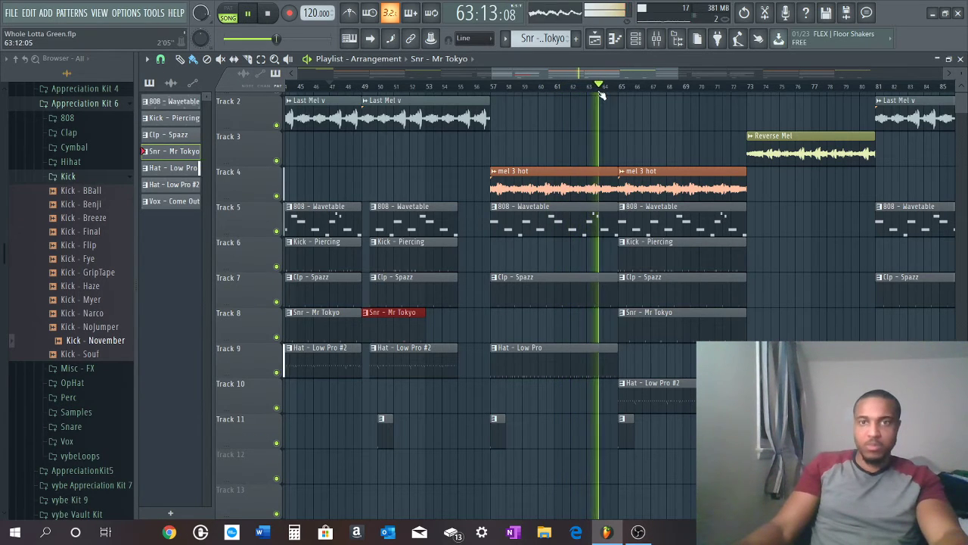
{"action": "scroll", "coordinate": [531, 199], "scroll_direction": "down", "scroll_amount": 3}
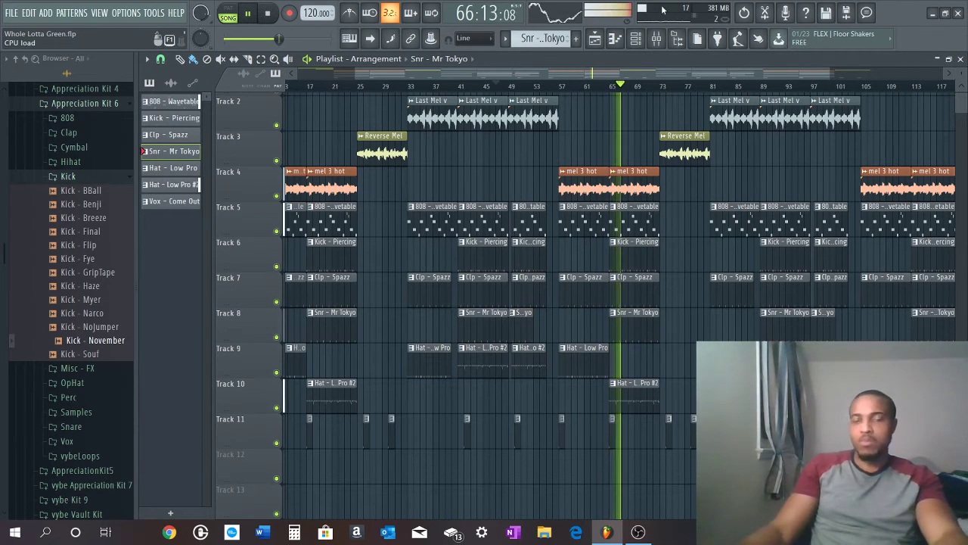
{"action": "scroll", "coordinate": [562, 88], "scroll_direction": "up", "scroll_amount": 4}
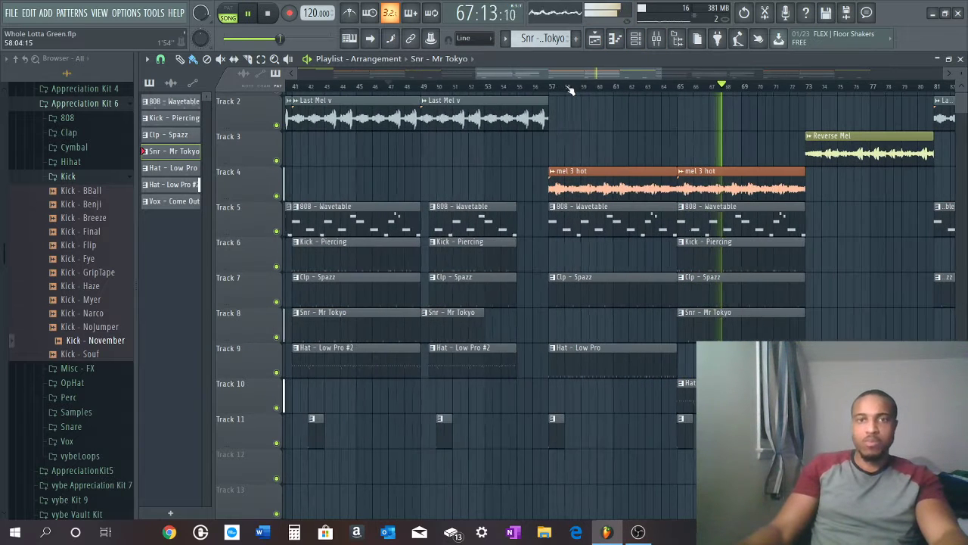
{"action": "key", "text": "space"}
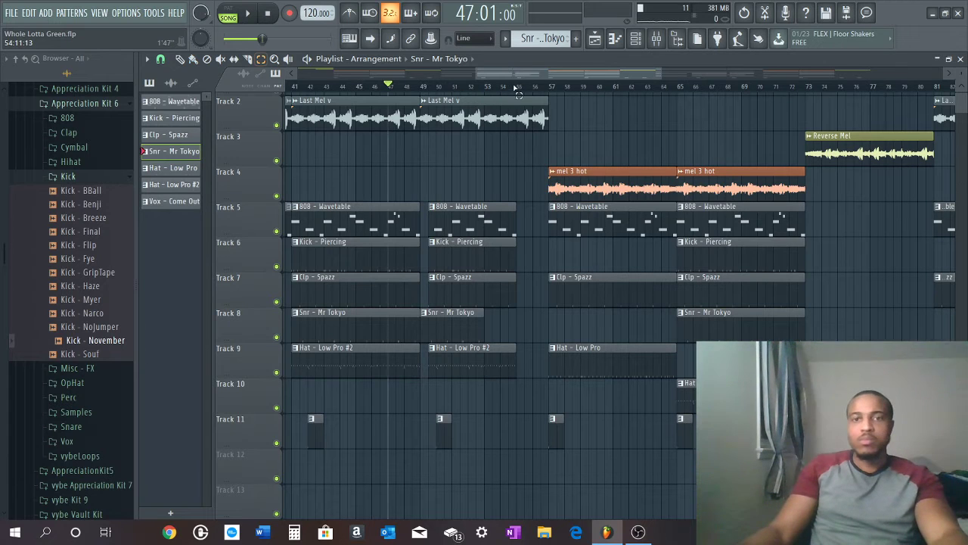
Select bars 57 to 73 in the playlist and play the start of that section
{"action": "left_click_drag", "start_coordinate": [553, 88], "coordinate": [807, 99]}
{"action": "key", "text": "space"}
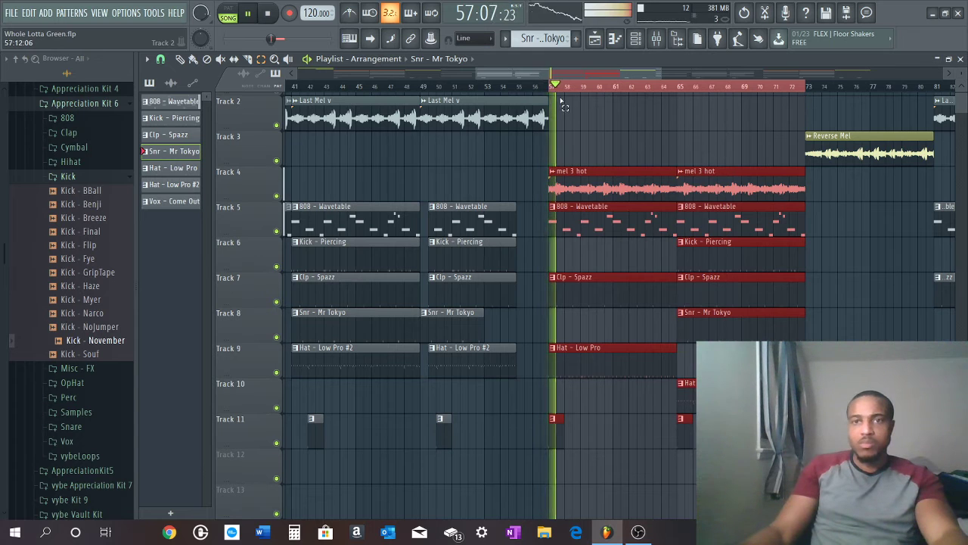
{"action": "key", "text": "space"}
Show the mixer, leave only the Kick - Piercing and 808 - Wavetable tracks audible, and play from bar 57
{"action": "left_click", "coordinate": [661, 44]}
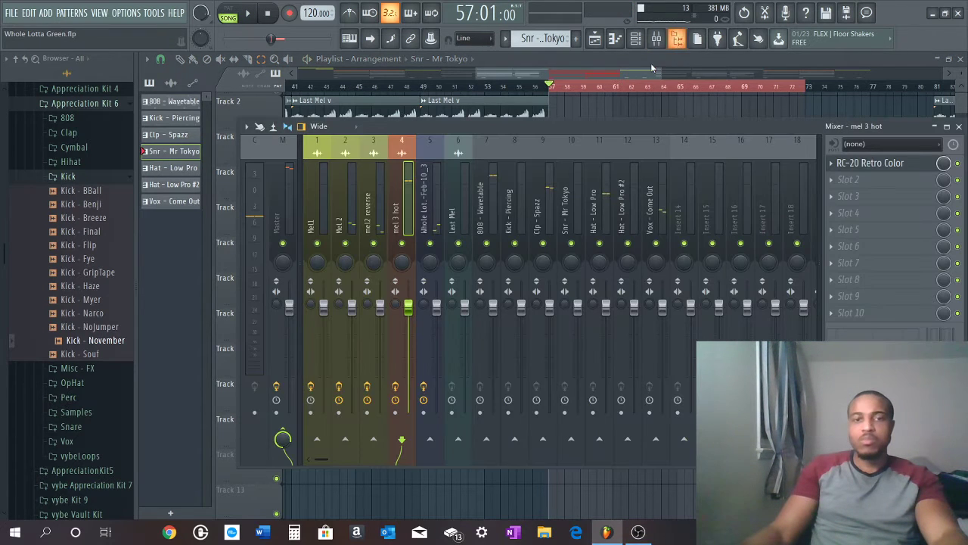
{"action": "key", "text": "space"}
{"action": "key", "text": "space"}
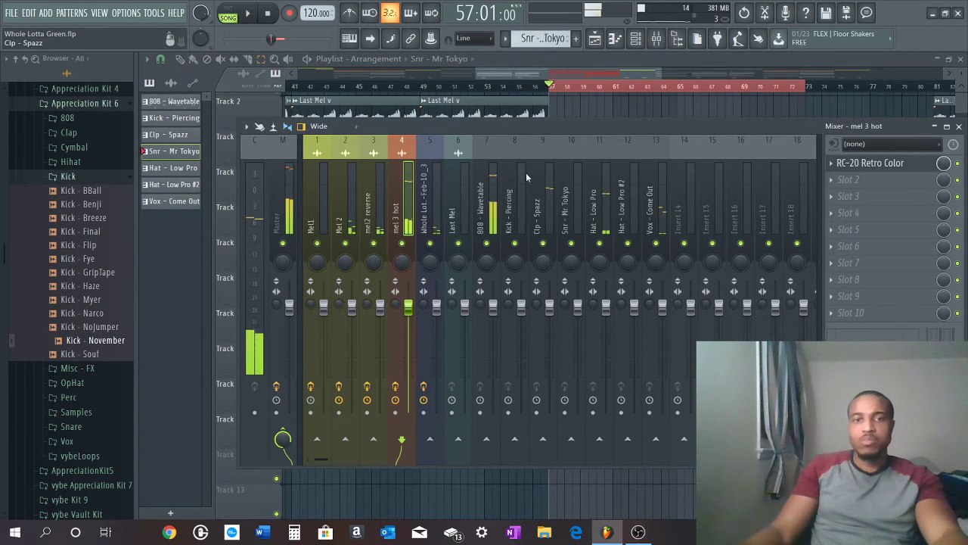
{"action": "right_click", "coordinate": [487, 245]}
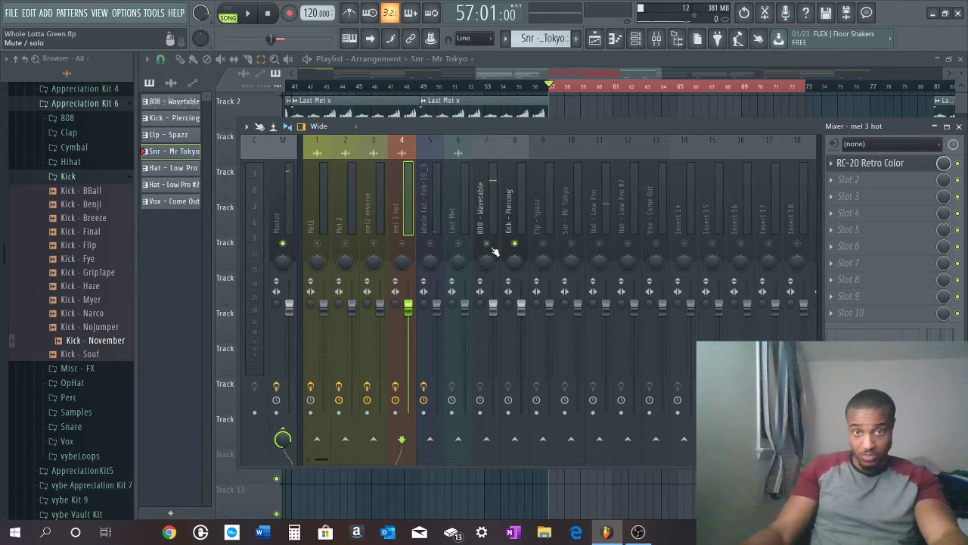
{"action": "left_click", "coordinate": [490, 246]}
{"action": "key", "text": "space"}
{"action": "key", "text": "space"}
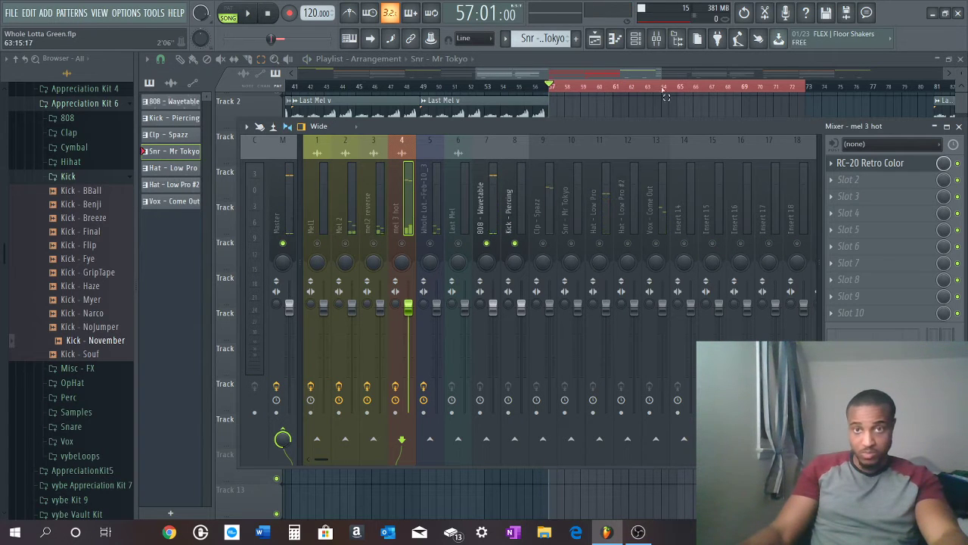
Select bars 65 to 73 in the playlist and play the section
{"action": "left_click_drag", "start_coordinate": [660, 74], "coordinate": [708, 74]}
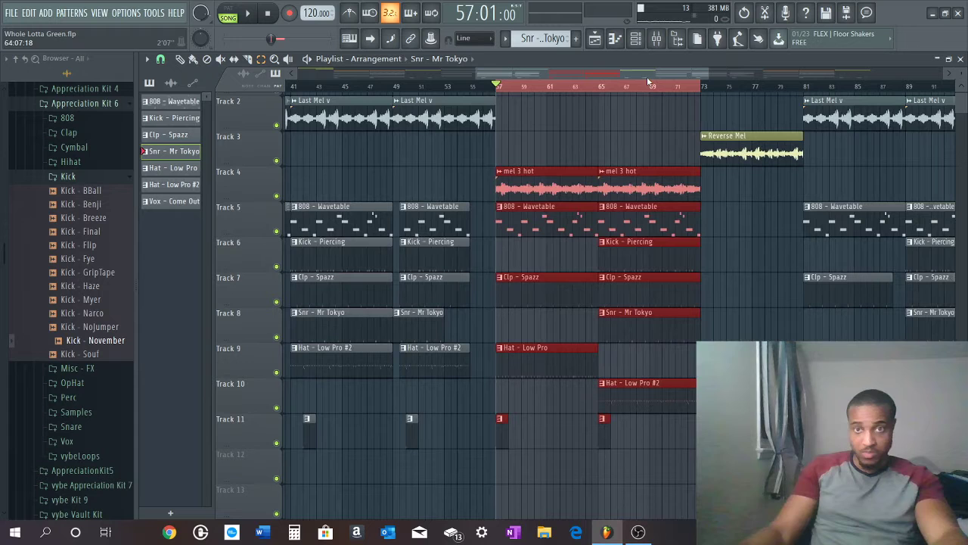
{"action": "left_click", "coordinate": [597, 89]}
{"action": "left_click_drag", "start_coordinate": [603, 88], "coordinate": [700, 89]}
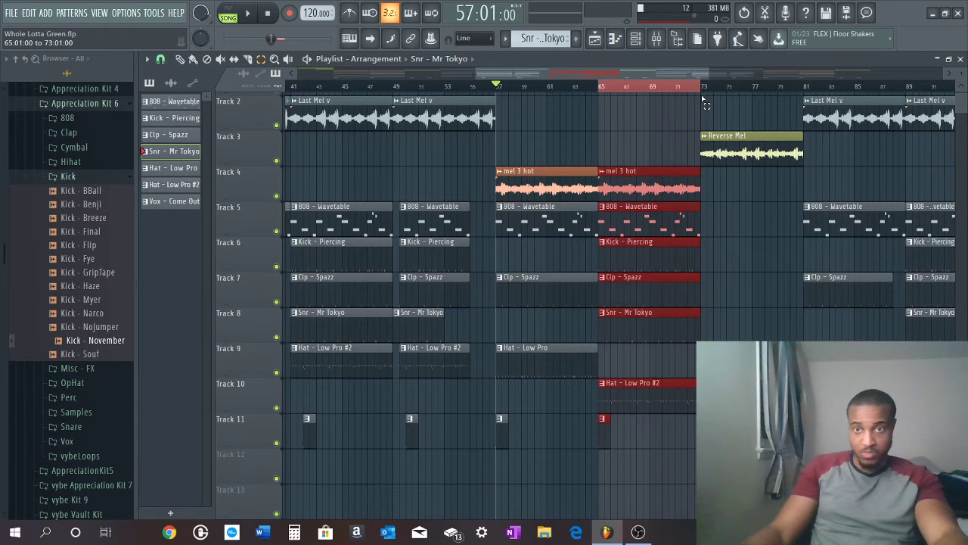
{"action": "key", "text": "space"}
{"action": "key", "text": "space"}
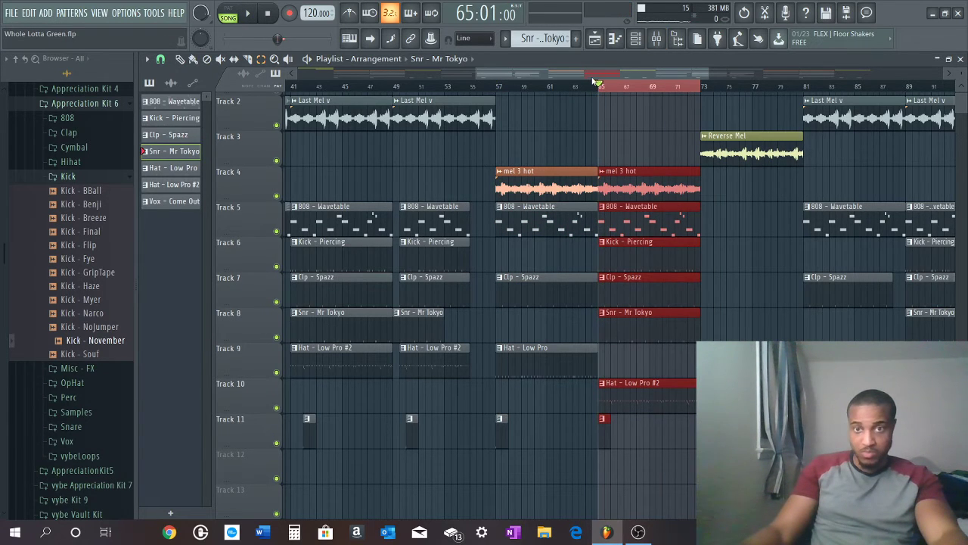
Replay the opening of bar 65 to hear the kick and 808 hitting together
{"action": "scroll", "coordinate": [595, 83], "scroll_direction": "up", "scroll_amount": 5}
{"action": "key", "text": "space"}
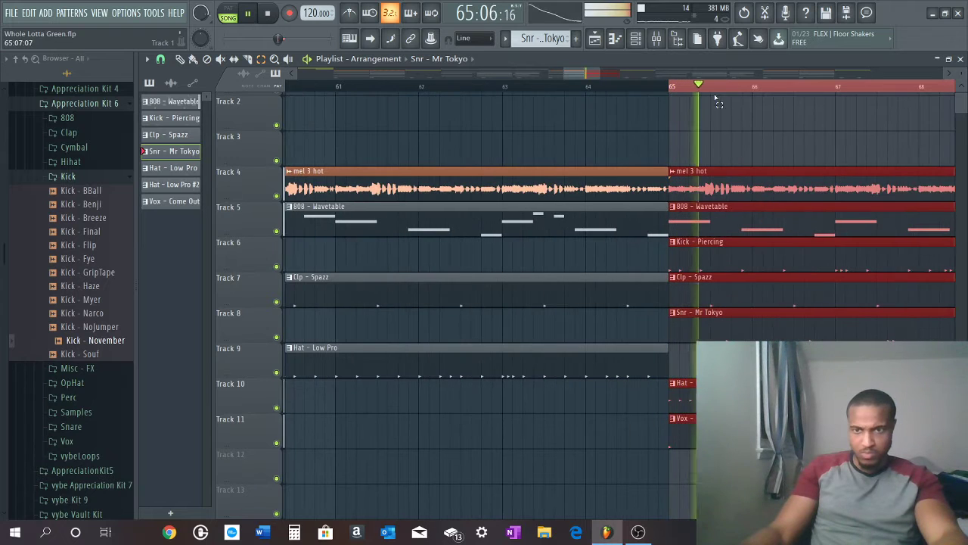
{"action": "key", "text": "space"}
{"action": "key", "text": "space"}
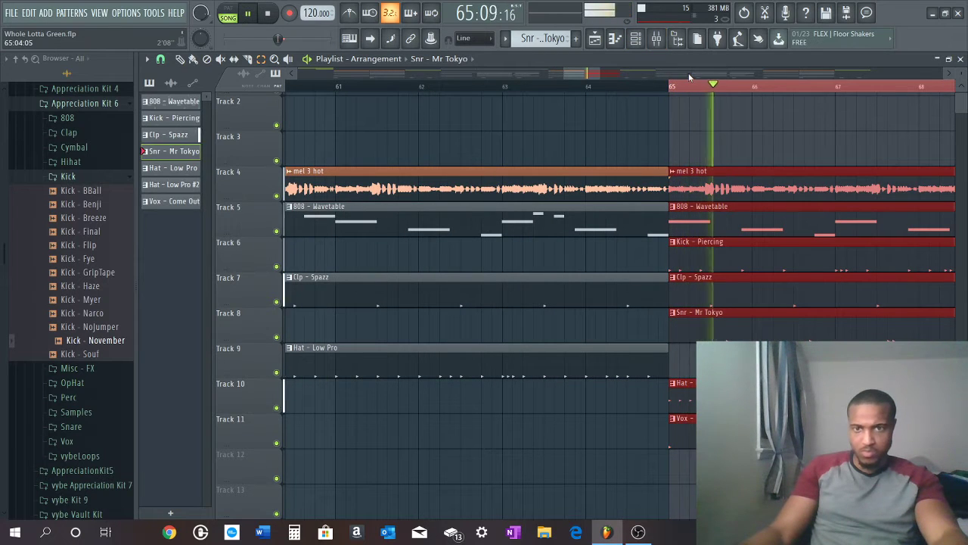
{"action": "key", "text": "space"}
Show the mixer again, play briefly from bar 65 and select the Kick - Piercing track
{"action": "left_click", "coordinate": [656, 44]}
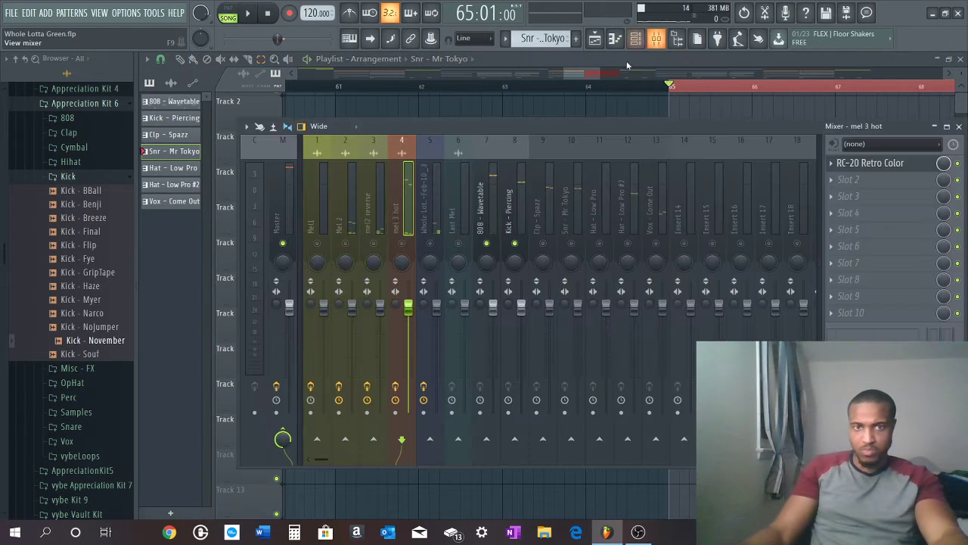
{"action": "key", "text": "space"}
{"action": "key", "text": "space"}
{"action": "left_click", "coordinate": [511, 214]}
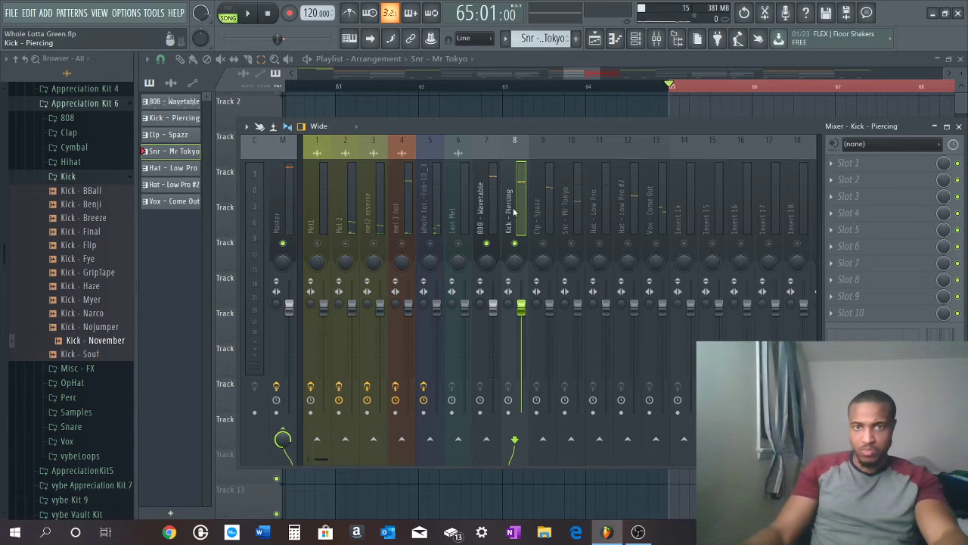
Reposition the floating mixer window and look through the effects available for slot 1 of Kick - Piercing
{"action": "left_click", "coordinate": [840, 165]}
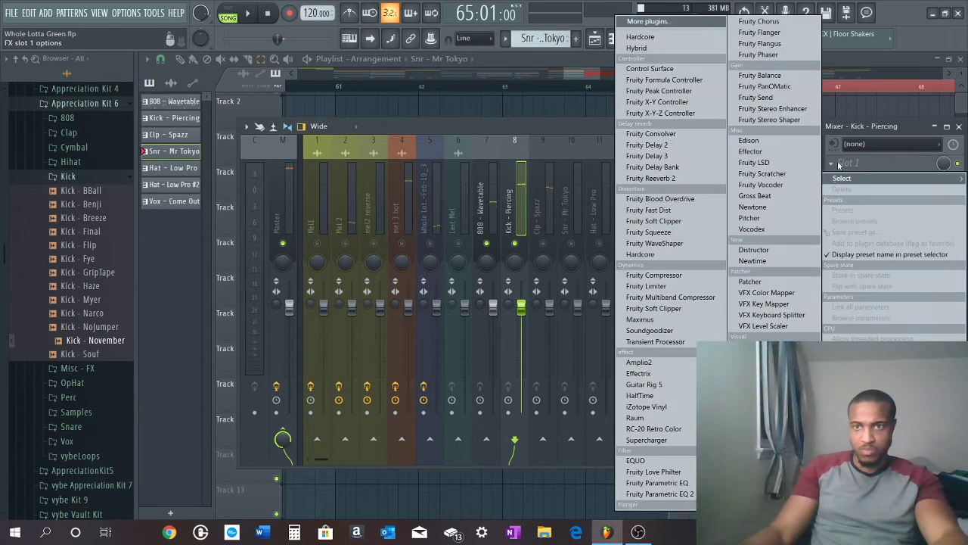
{"action": "left_click", "coordinate": [472, 123]}
{"action": "double_click", "coordinate": [471, 123]}
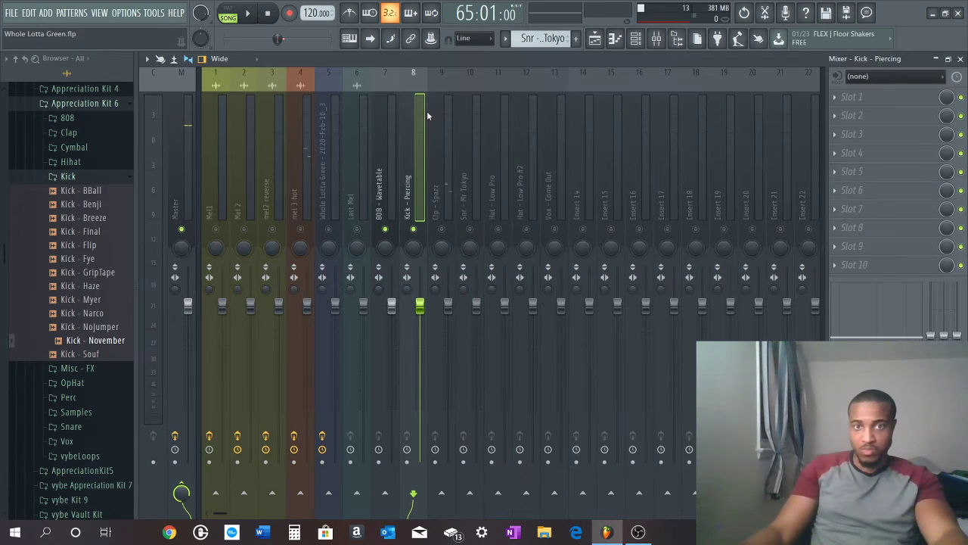
{"action": "left_click", "coordinate": [948, 59]}
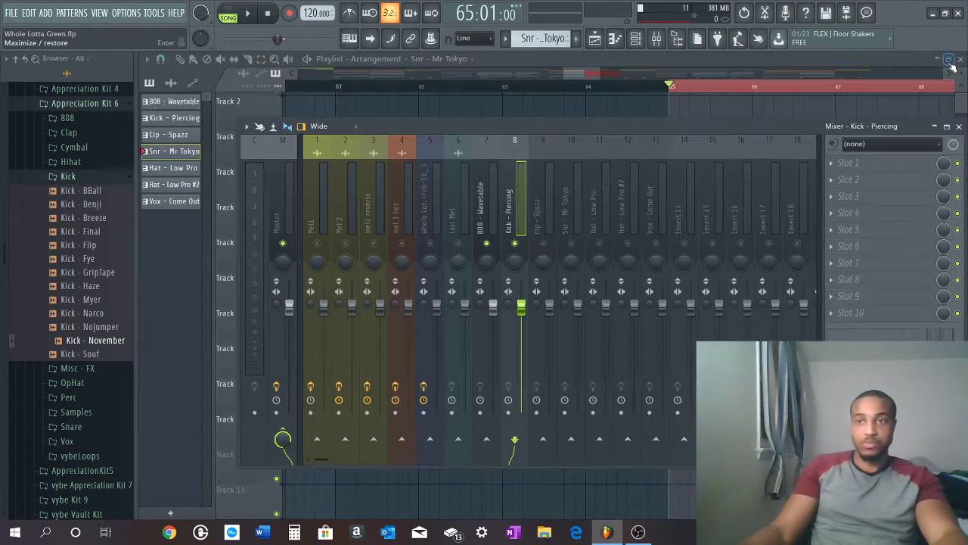
{"action": "left_click_drag", "start_coordinate": [789, 135], "coordinate": [685, 124]}
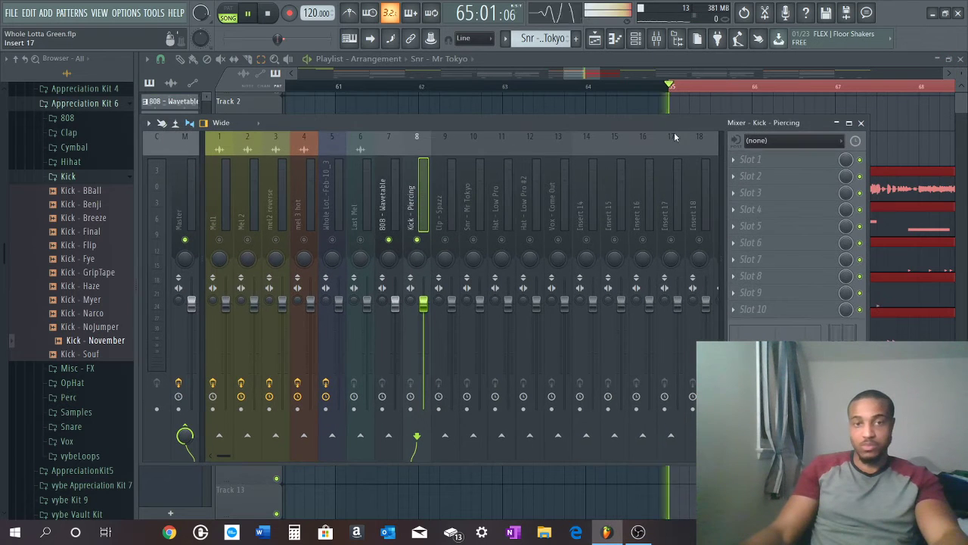
{"action": "left_click", "coordinate": [738, 169]}
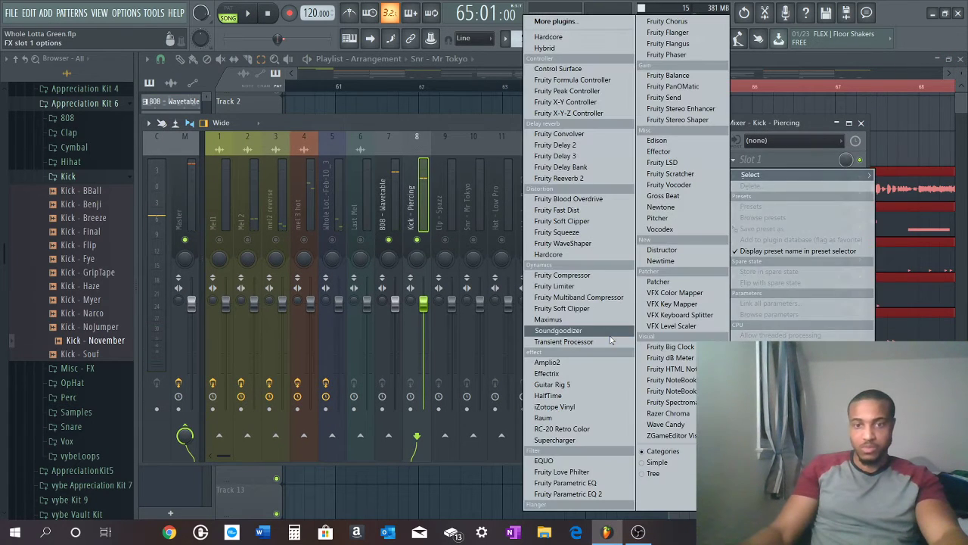
Switch to OBS to check the recording and return to FL Studio
{"action": "left_click", "coordinate": [639, 532]}
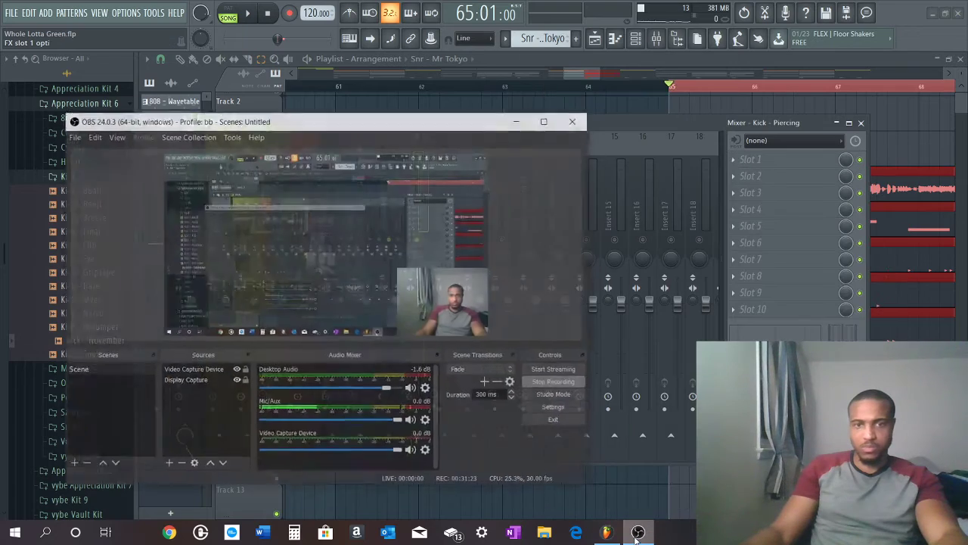
{"action": "left_click", "coordinate": [639, 531]}
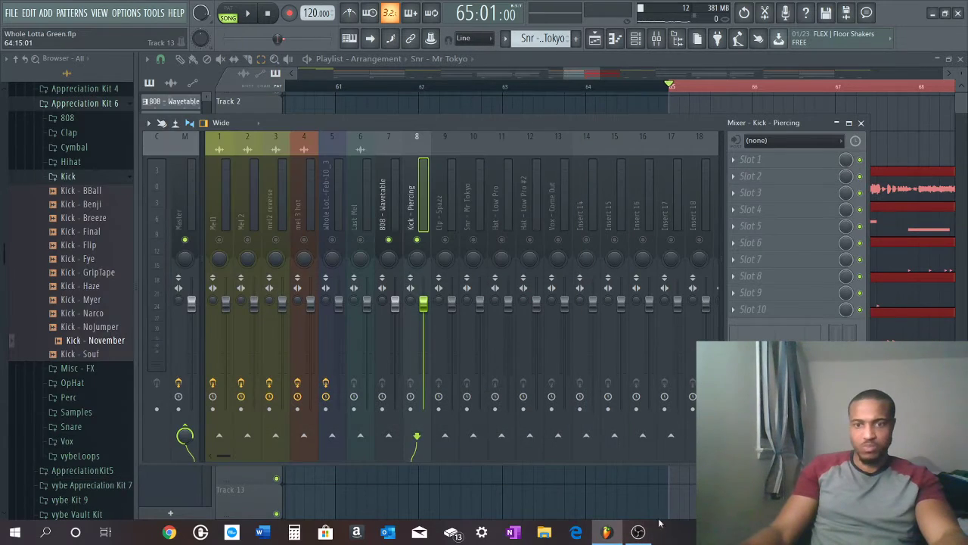
{"action": "left_click", "coordinate": [639, 532]}
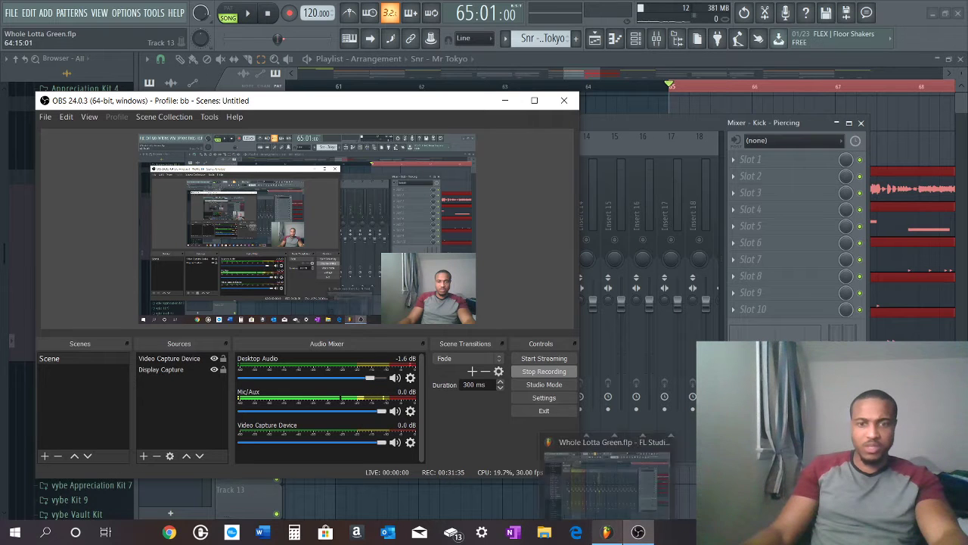
{"action": "left_click", "coordinate": [639, 534]}
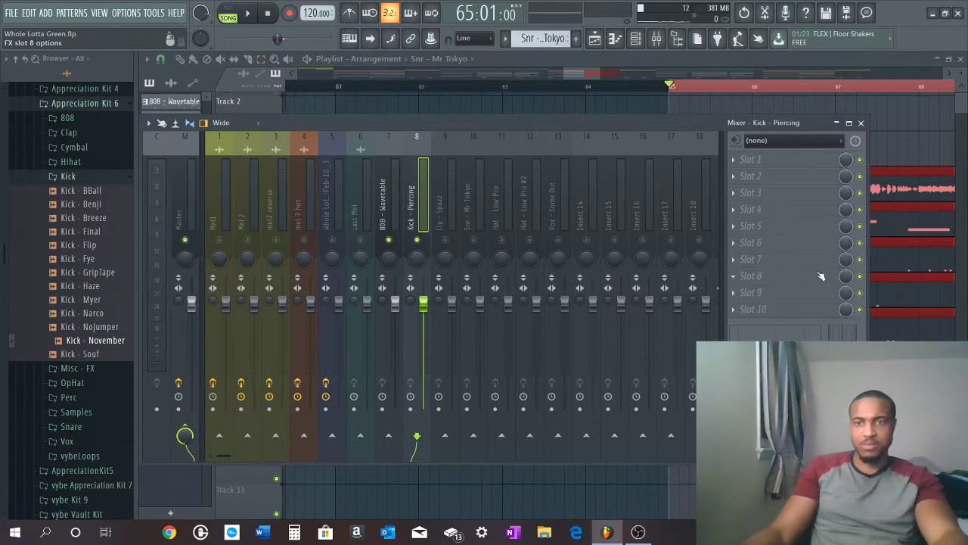
Play from bar 65 again and browse the effects list for Kick - Piercing's first slot without choosing one
{"action": "key", "text": "space"}
{"action": "key", "text": "space"}
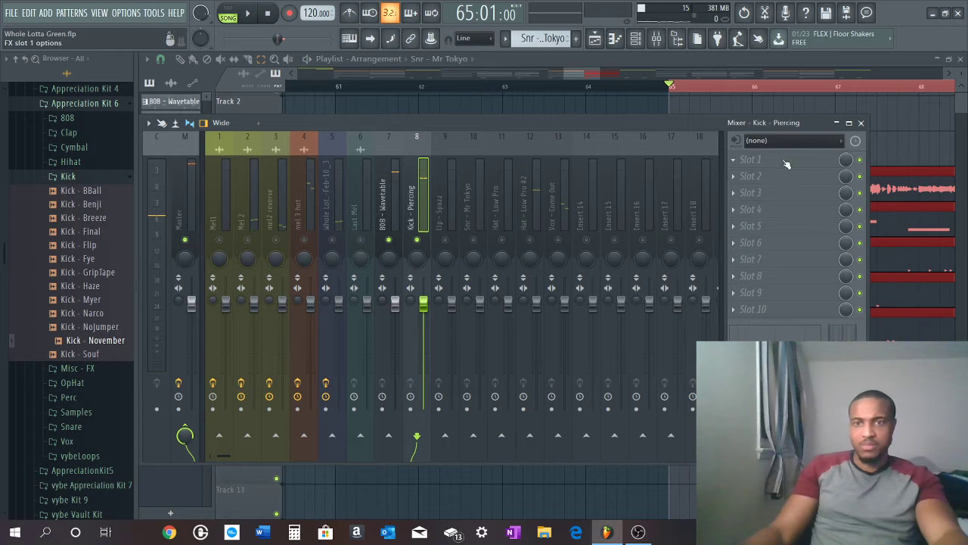
{"action": "left_click", "coordinate": [735, 164]}
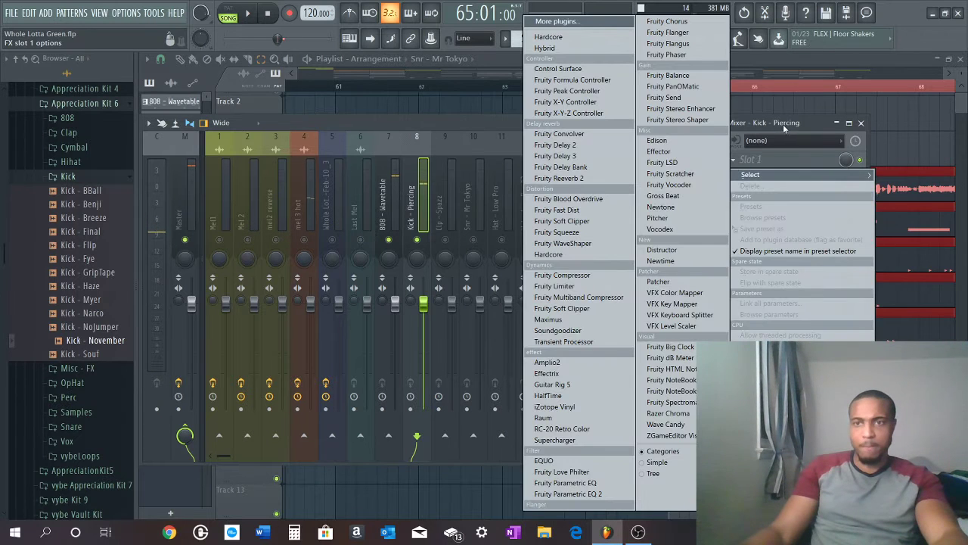
{"action": "left_click", "coordinate": [817, 125]}
Listen to the kick and 808 once more and sidechain the Kick - Piercing mixer track to 808 - Wavetable
{"action": "key", "text": "space"}
{"action": "key", "text": "space"}
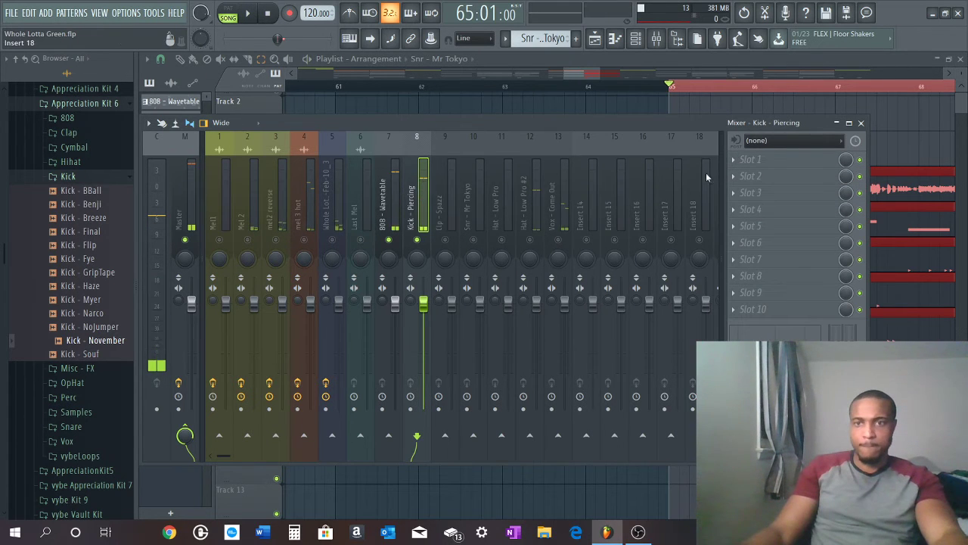
{"action": "right_click", "coordinate": [389, 441]}
{"action": "left_click", "coordinate": [457, 476]}
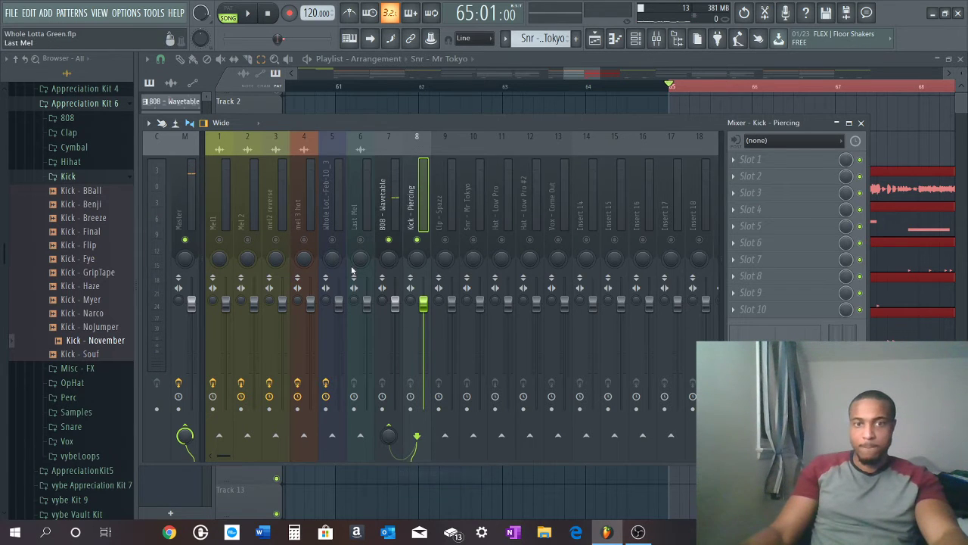
Add Fruity Limiter to slot 1 of 808 - Wavetable, switch it to compressor mode and set its sidechain input to 1
{"action": "left_click", "coordinate": [404, 209]}
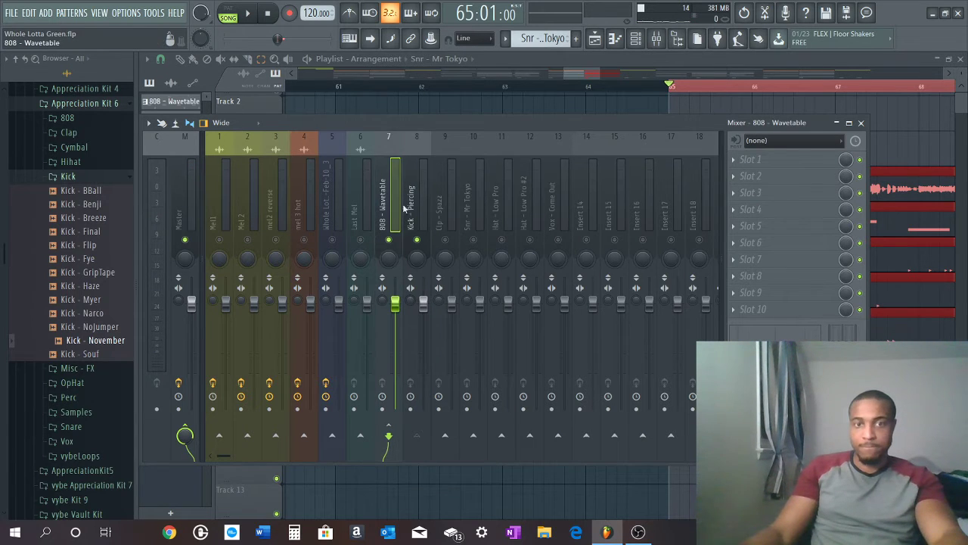
{"action": "left_click", "coordinate": [745, 162]}
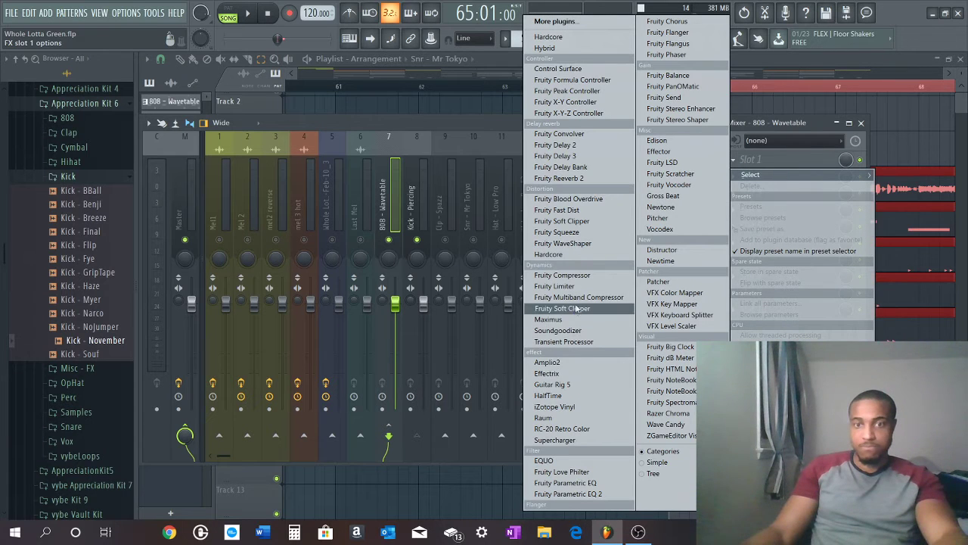
{"action": "left_click", "coordinate": [553, 286]}
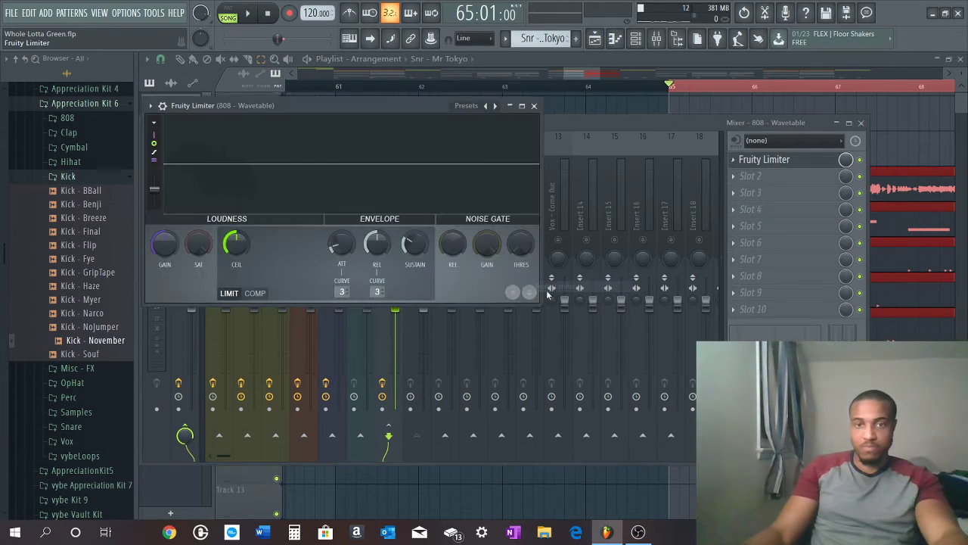
{"action": "left_click", "coordinate": [255, 293]}
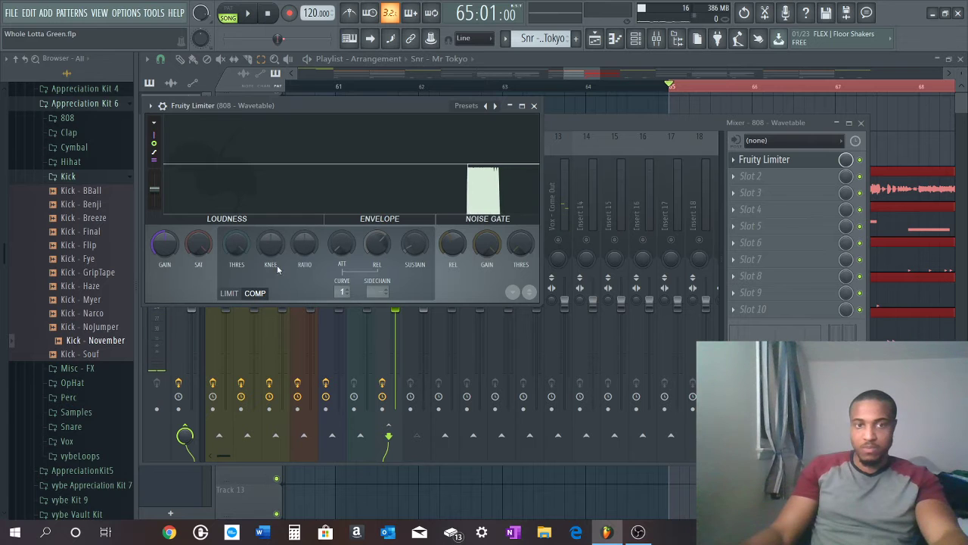
{"action": "left_click", "coordinate": [377, 292]}
Play from bar 65 and shape the 808 limiter's compression, lowering the threshold and setting the knee to 100%
{"action": "key", "text": "space"}
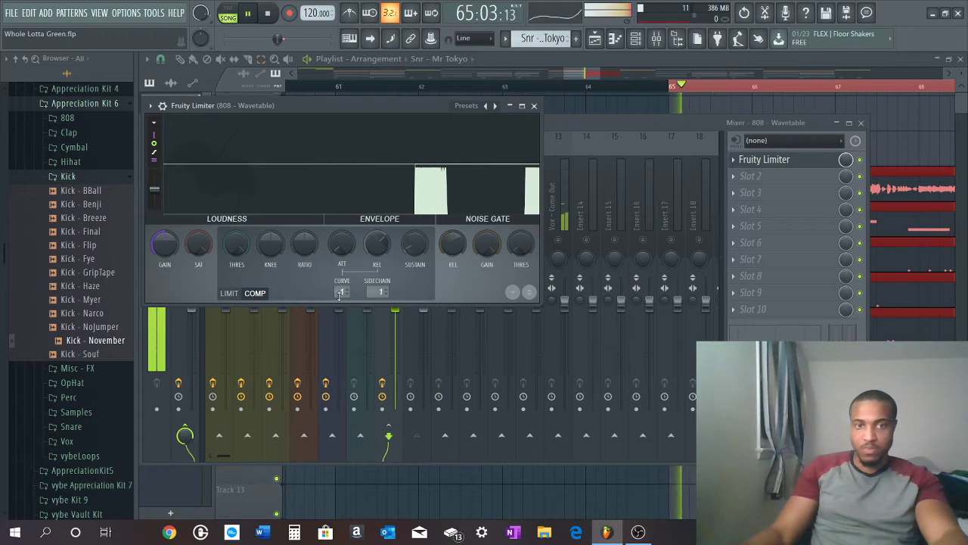
{"action": "key", "text": "space"}
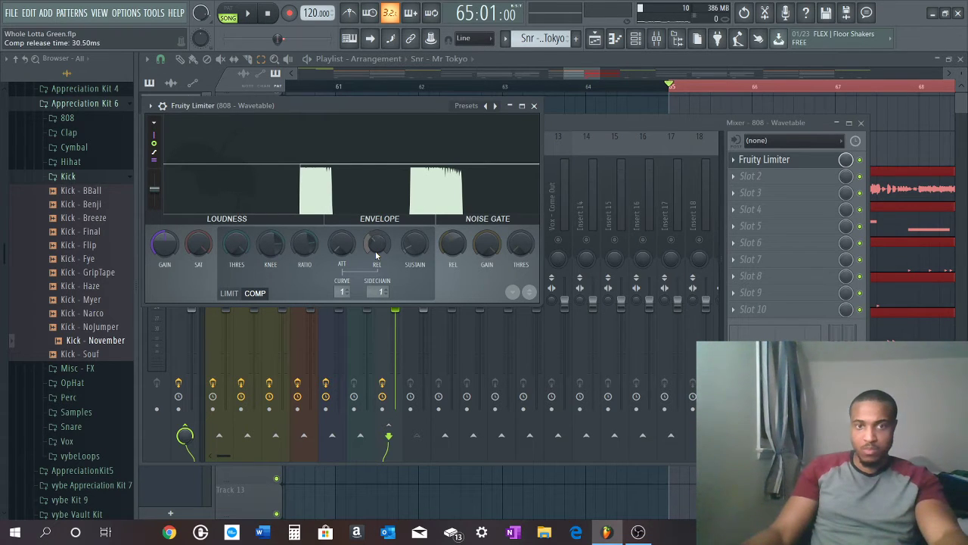
{"action": "key", "text": "space"}
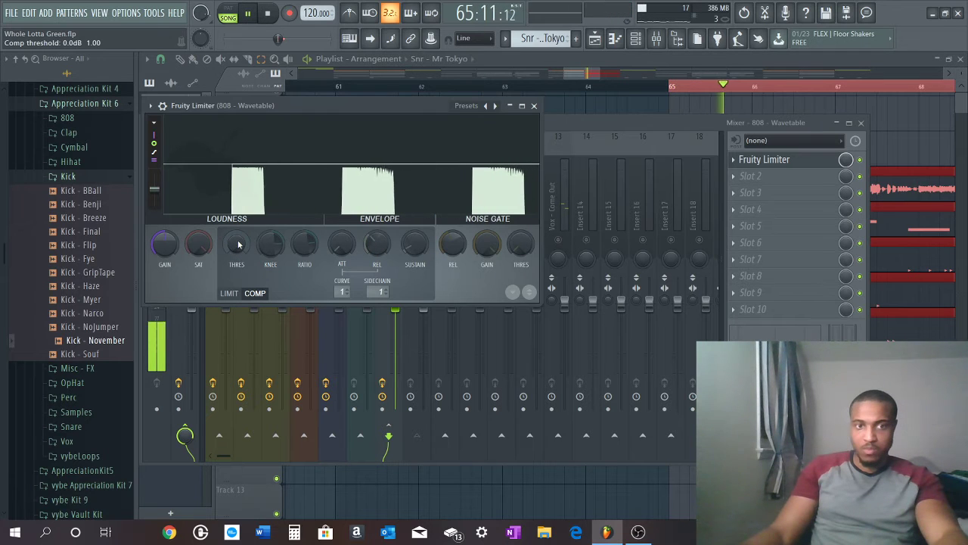
{"action": "left_click_drag", "start_coordinate": [238, 243], "coordinate": [237, 246]}
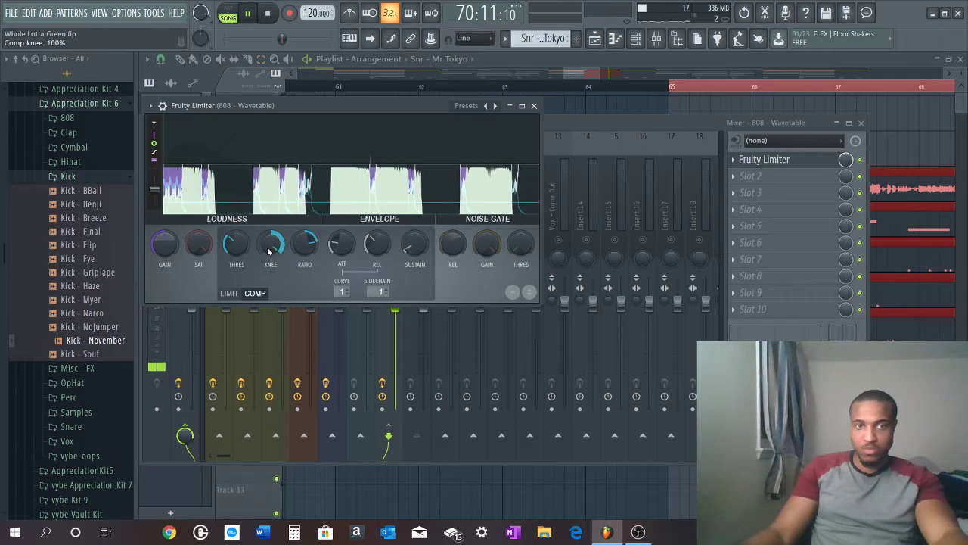
{"action": "scroll", "coordinate": [234, 254], "scroll_direction": "down", "scroll_amount": 5}
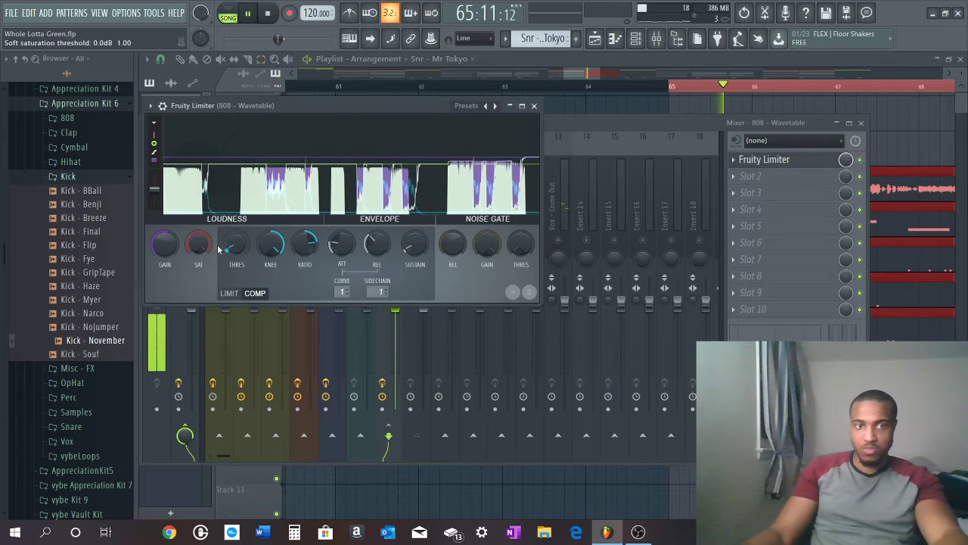
Fine-tune the 808 limiter's compressor threshold to -15.4 dB while the loop plays
{"action": "scroll", "coordinate": [237, 244], "scroll_direction": "down", "scroll_amount": 8}
{"action": "scroll", "coordinate": [237, 244], "scroll_direction": "up", "scroll_amount": 5}
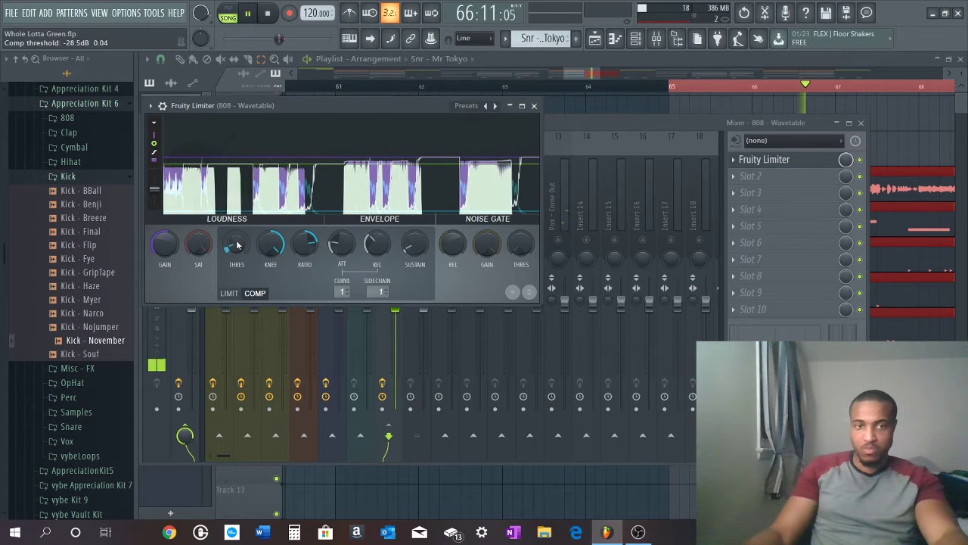
{"action": "scroll", "coordinate": [237, 244], "scroll_direction": "up", "scroll_amount": 1}
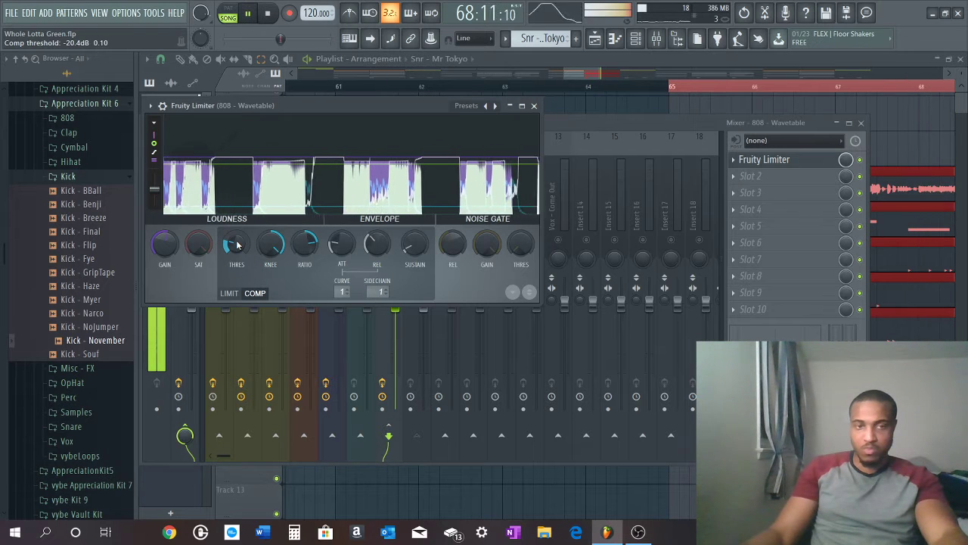
{"action": "scroll", "coordinate": [237, 244], "scroll_direction": "up", "scroll_amount": 1}
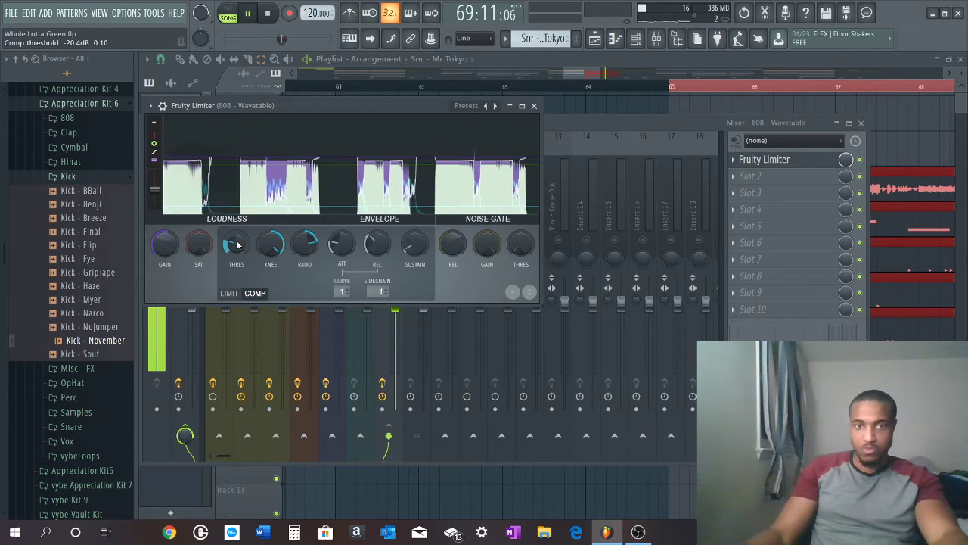
{"action": "scroll", "coordinate": [234, 247], "scroll_direction": "up", "scroll_amount": 2}
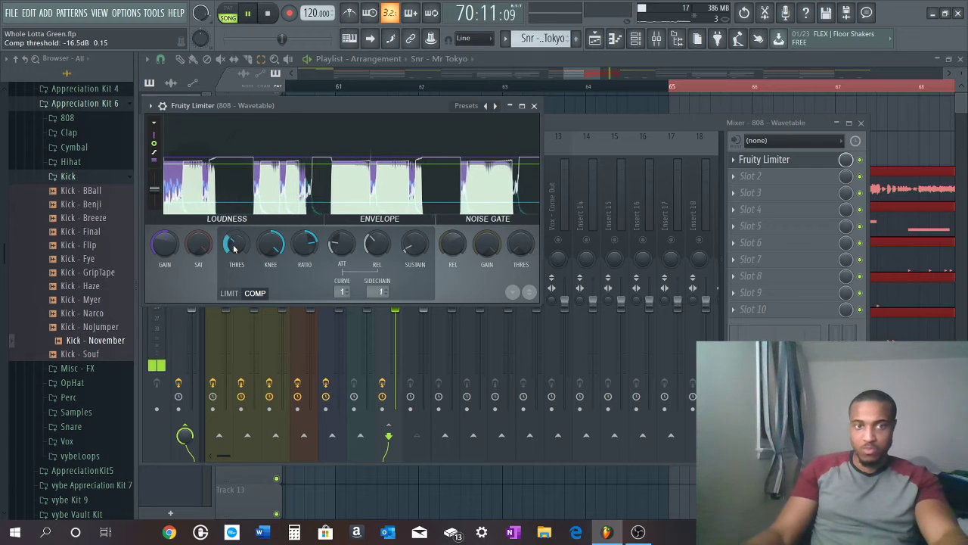
{"action": "scroll", "coordinate": [234, 247], "scroll_direction": "up", "scroll_amount": 1}
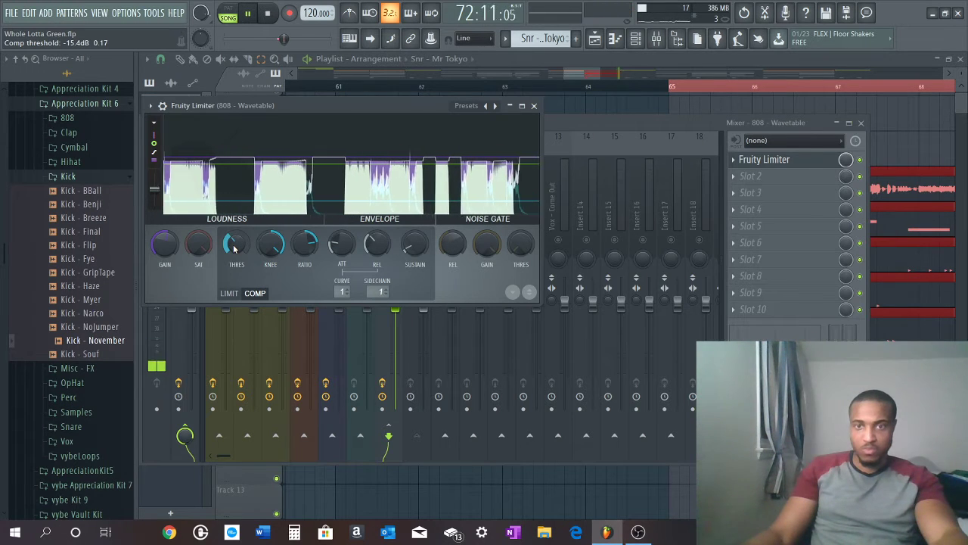
Add Fruity Parametric EQ 2 to slot 1 of Kick - Piercing and load its 20Hz + 18kHz cut preset
{"action": "left_click", "coordinate": [582, 125]}
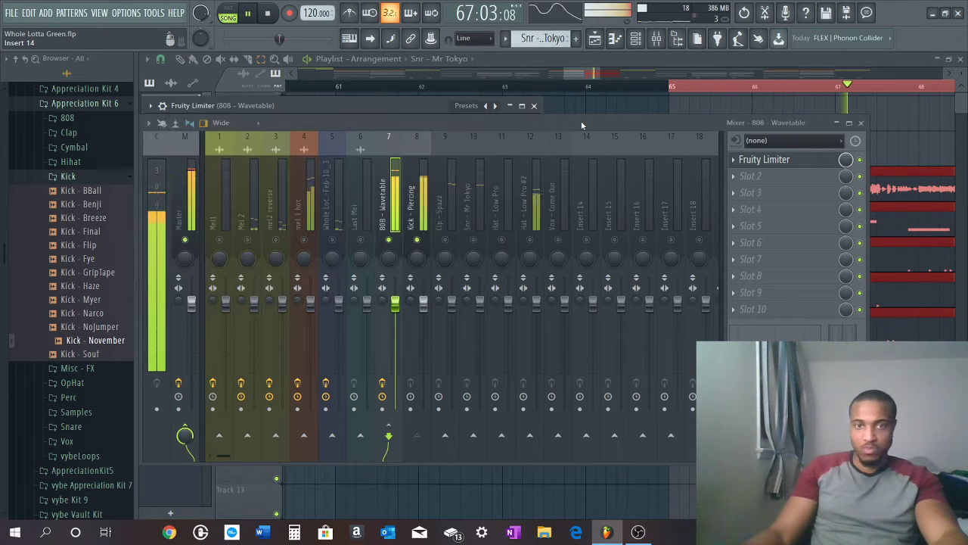
{"action": "left_click", "coordinate": [418, 219]}
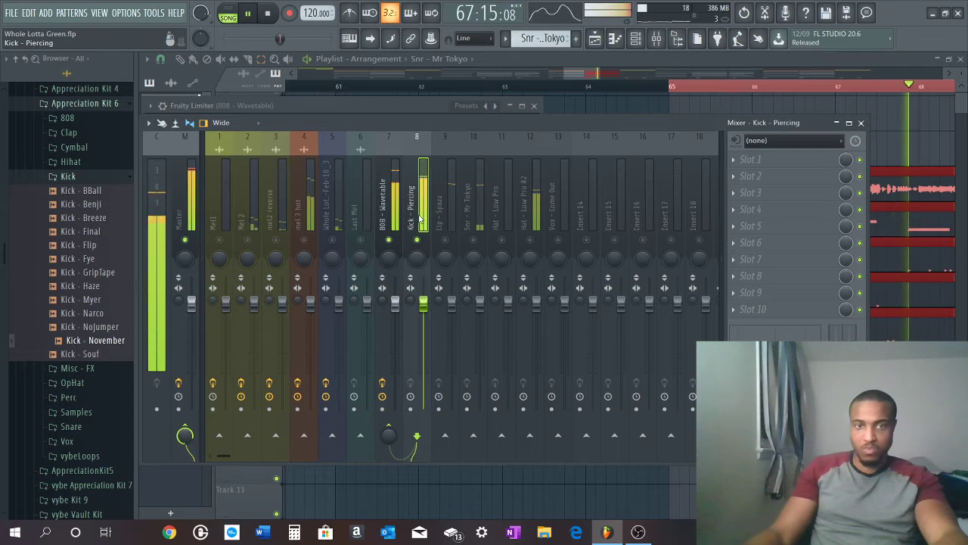
{"action": "left_click", "coordinate": [735, 161]}
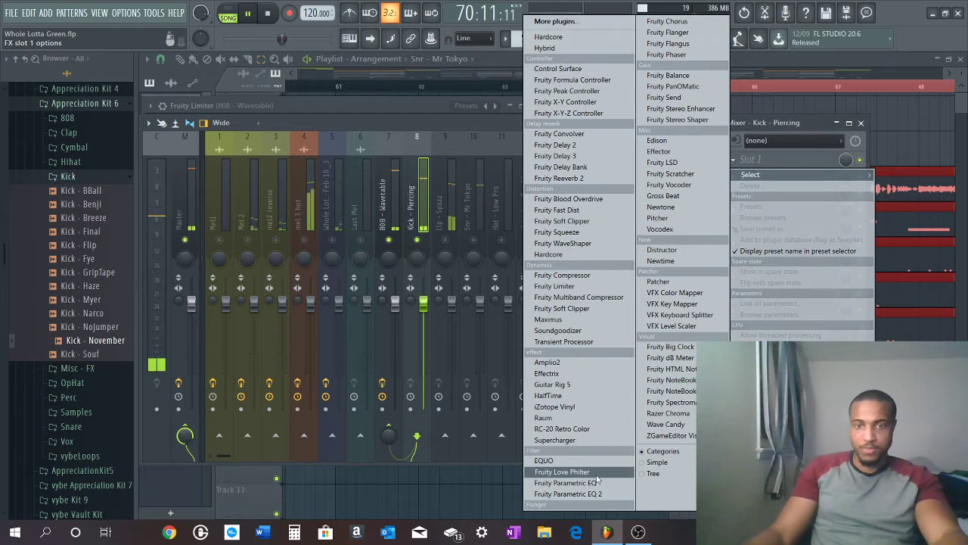
{"action": "left_click", "coordinate": [575, 493]}
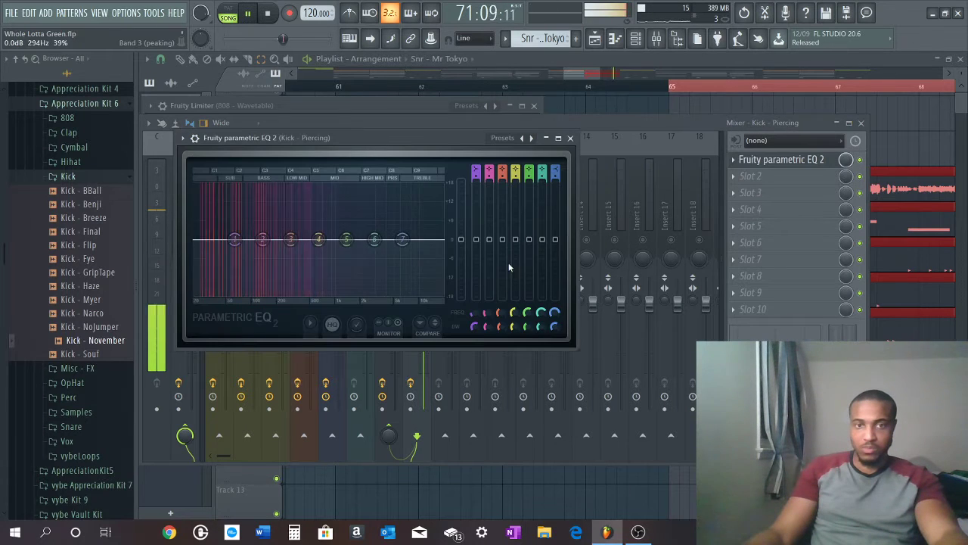
{"action": "left_click", "coordinate": [532, 138]}
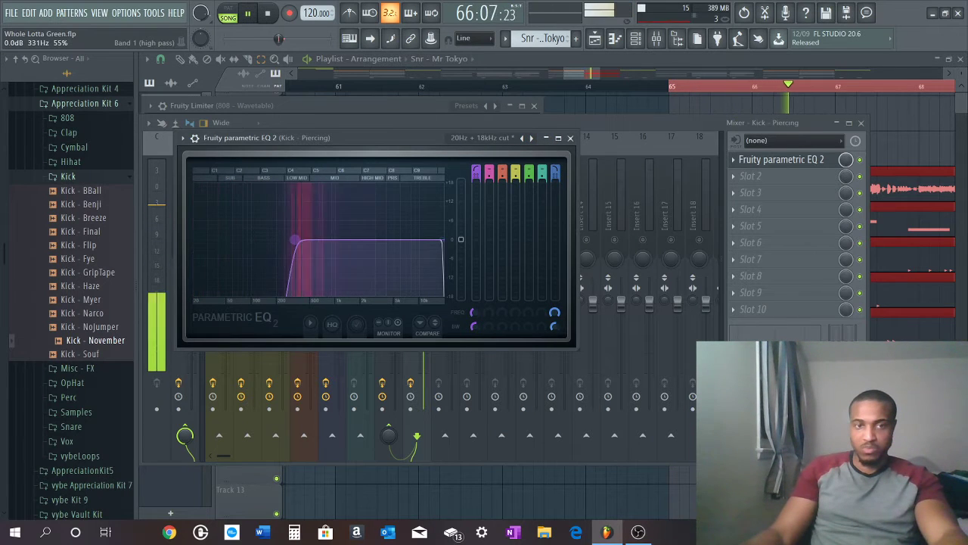
Raise the kick EQ's low cut slightly within the sub range and bring its high cut down to the high mids
{"action": "left_click_drag", "start_coordinate": [198, 239], "coordinate": [216, 241]}
{"action": "left_click_drag", "start_coordinate": [464, 250], "coordinate": [349, 240]}
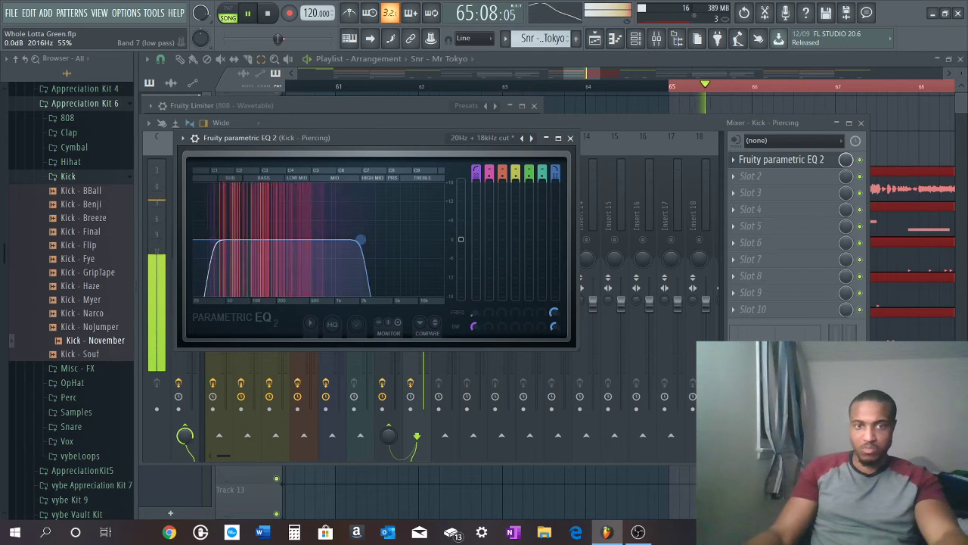
{"action": "left_click_drag", "start_coordinate": [360, 240], "coordinate": [366, 240]}
{"action": "mouse_move", "coordinate": [218, 241]}
{"action": "left_mouse_down"}
{"action": "mouse_move", "coordinate": [202, 240]}
{"action": "mouse_move", "coordinate": [252, 241]}
{"action": "mouse_move", "coordinate": [210, 243]}
{"action": "left_mouse_up"}
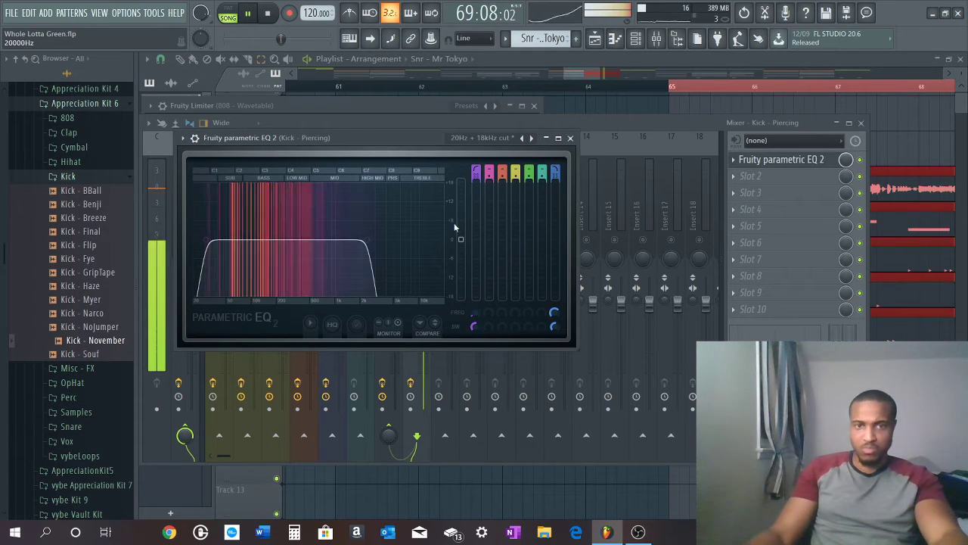
{"action": "mouse_move", "coordinate": [369, 243]}
{"action": "left_mouse_down"}
{"action": "mouse_move", "coordinate": [430, 241]}
{"action": "mouse_move", "coordinate": [365, 241]}
{"action": "left_mouse_up"}
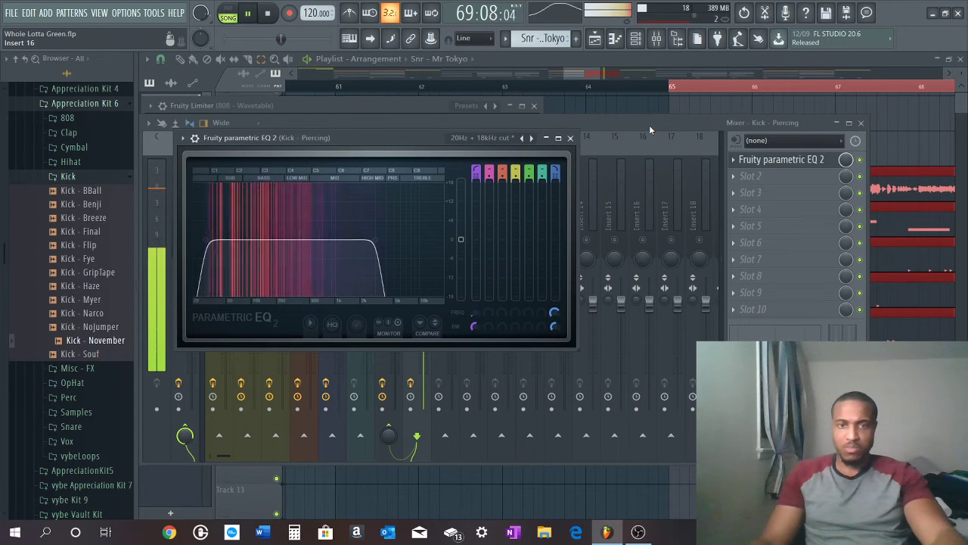
Add Fruity Compressor to slot 2 of Kick - Piercing and load the Blower preset with the loop playing
{"action": "left_click", "coordinate": [741, 181]}
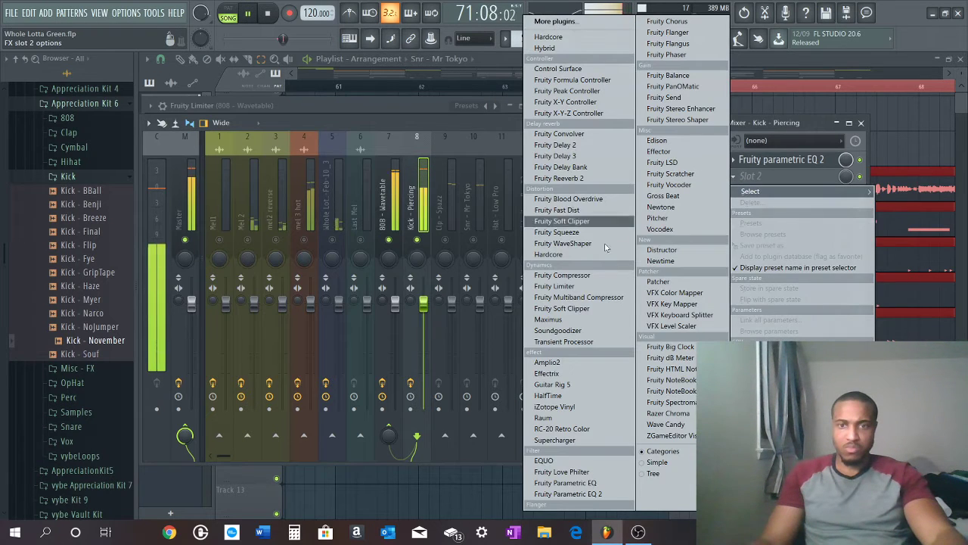
{"action": "key", "text": "space"}
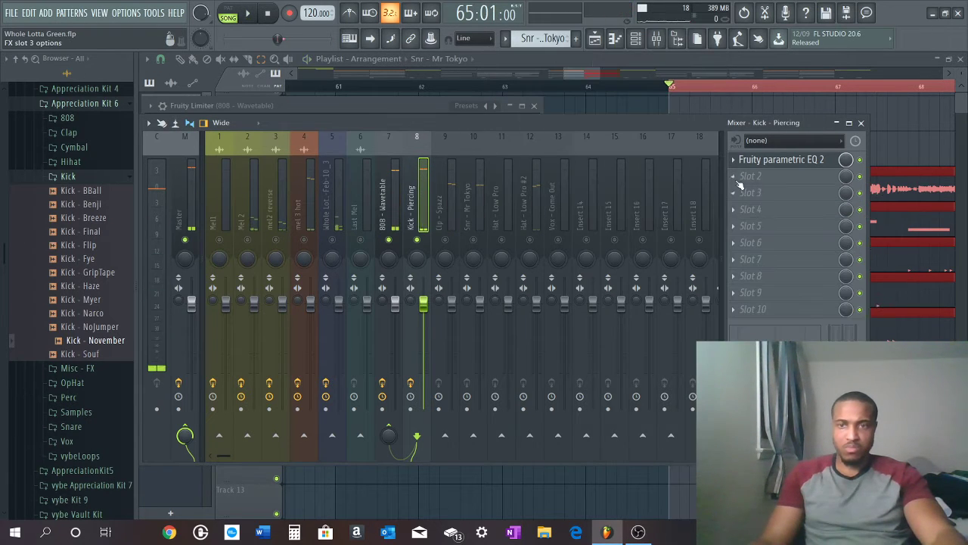
{"action": "left_click", "coordinate": [741, 182]}
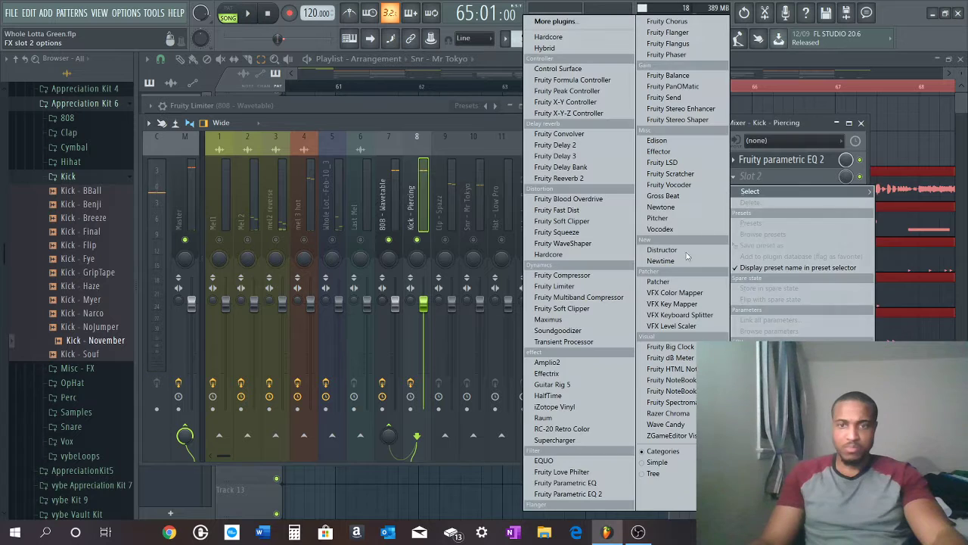
{"action": "left_click", "coordinate": [583, 277]}
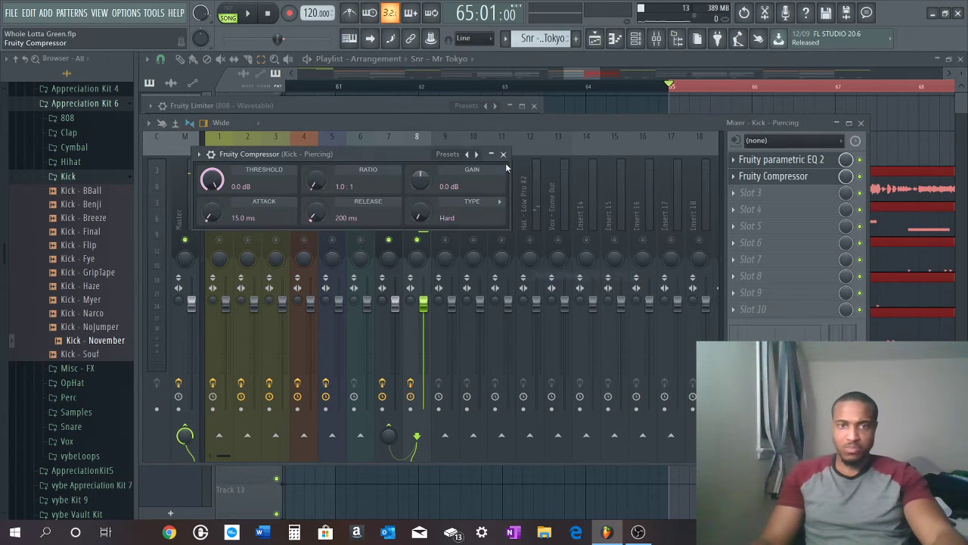
{"action": "key", "text": "space"}
{"action": "left_click", "coordinate": [477, 161]}
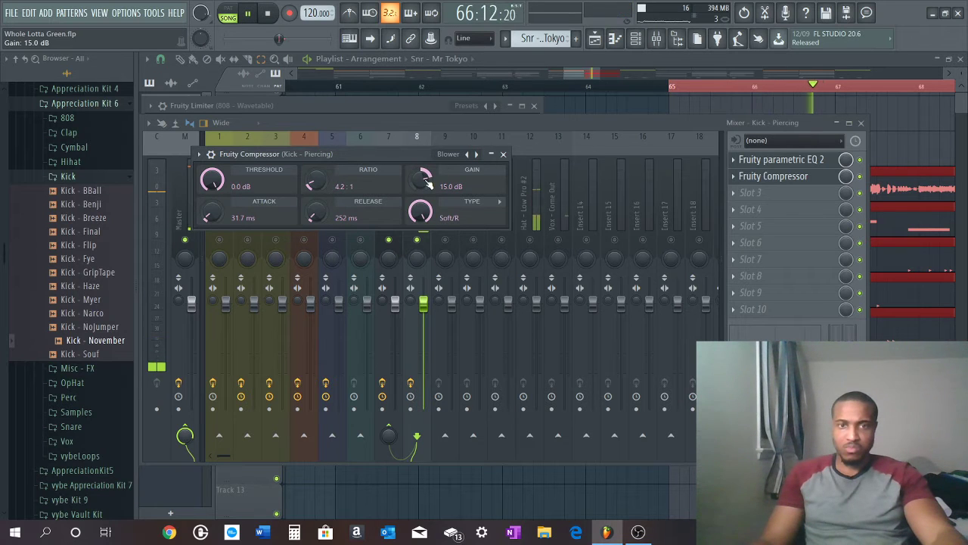
Set the kick compressor's gain to 4.0 dB and unmute the Clp - Spazz mixer track
{"action": "scroll", "coordinate": [427, 185], "scroll_direction": "down", "scroll_amount": 7}
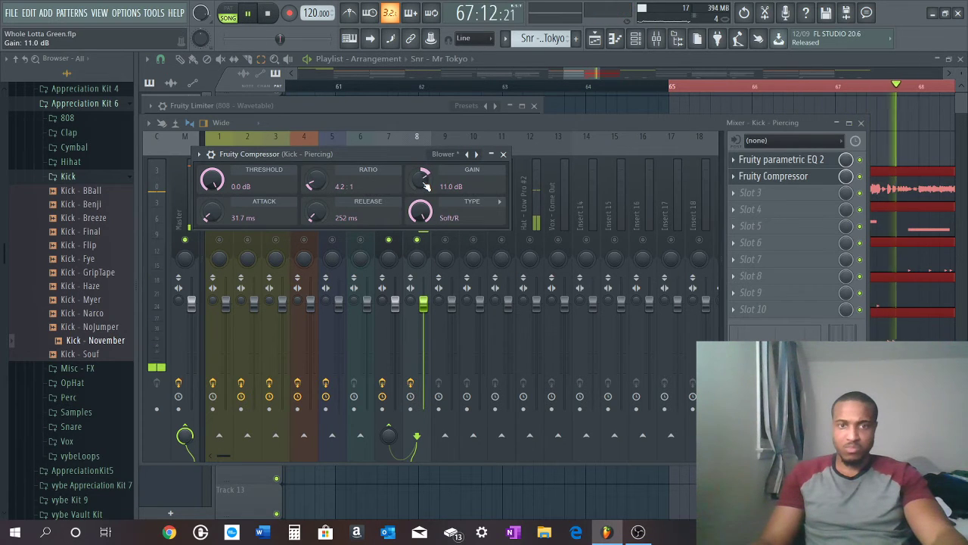
{"action": "scroll", "coordinate": [427, 185], "scroll_direction": "down", "scroll_amount": 2}
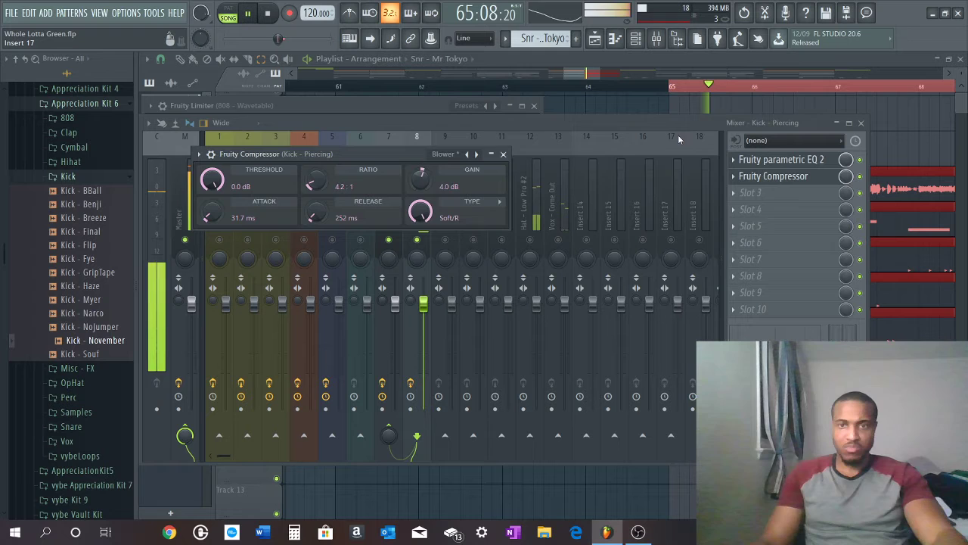
{"action": "left_click", "coordinate": [655, 123]}
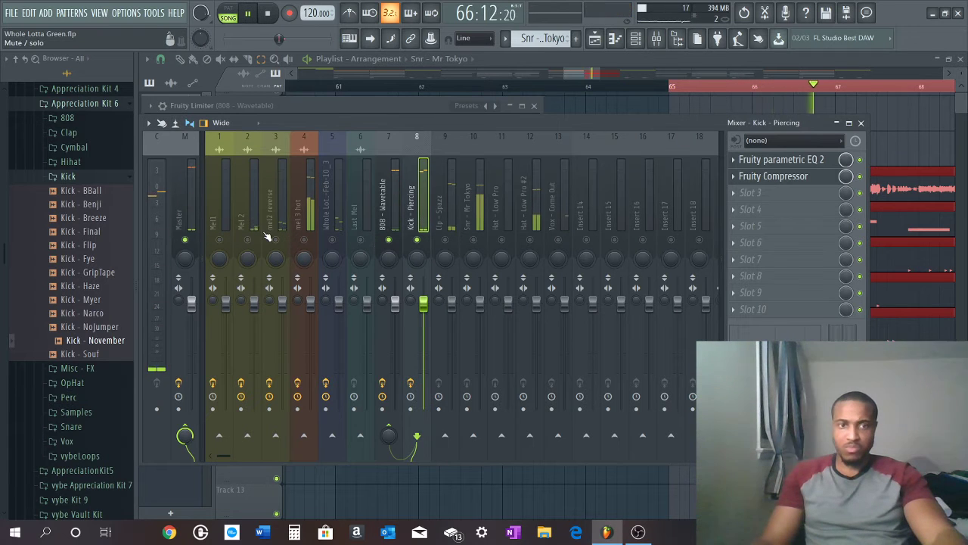
{"action": "left_click", "coordinate": [447, 239]}
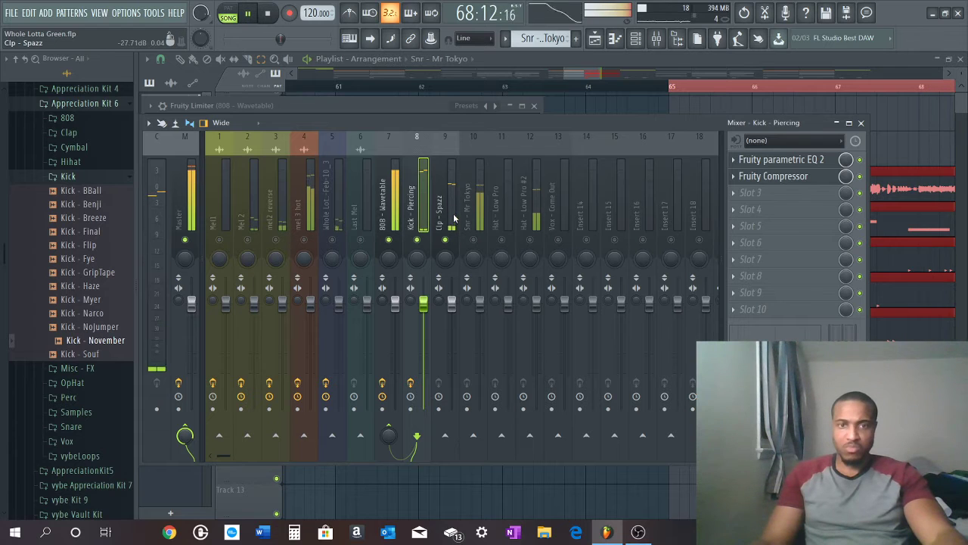
Add Fruity Parametric EQ 2 to slot 2 of 808 - Wavetable and pull the band 7 high shelf fully down at about 2.3 kHz
{"action": "left_click", "coordinate": [395, 215]}
{"action": "left_click", "coordinate": [765, 176]}
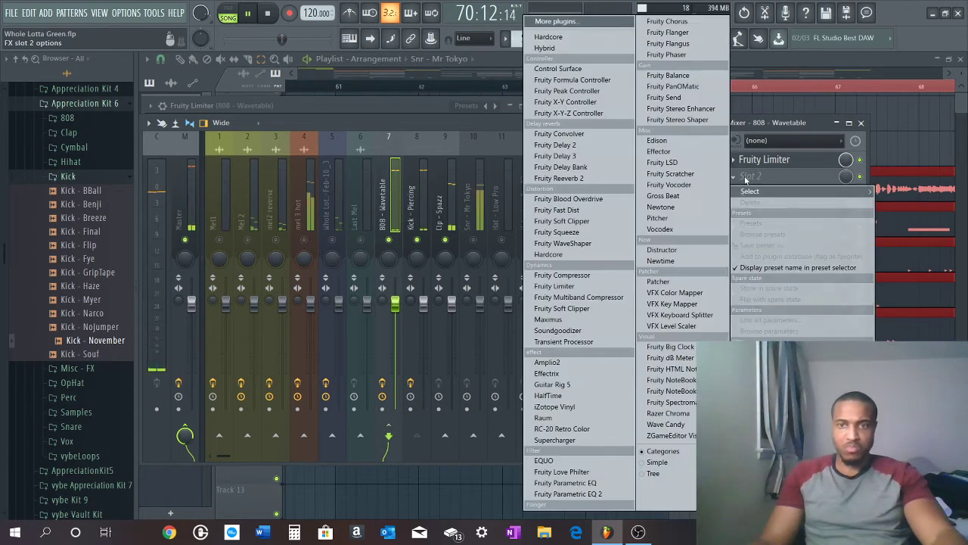
{"action": "left_click", "coordinate": [542, 494]}
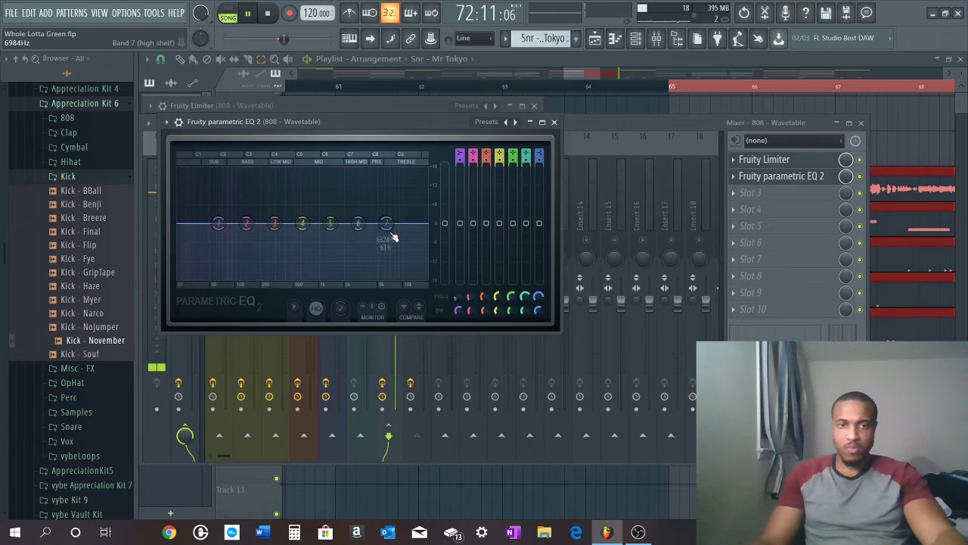
{"action": "left_click_drag", "start_coordinate": [386, 223], "coordinate": [351, 281]}
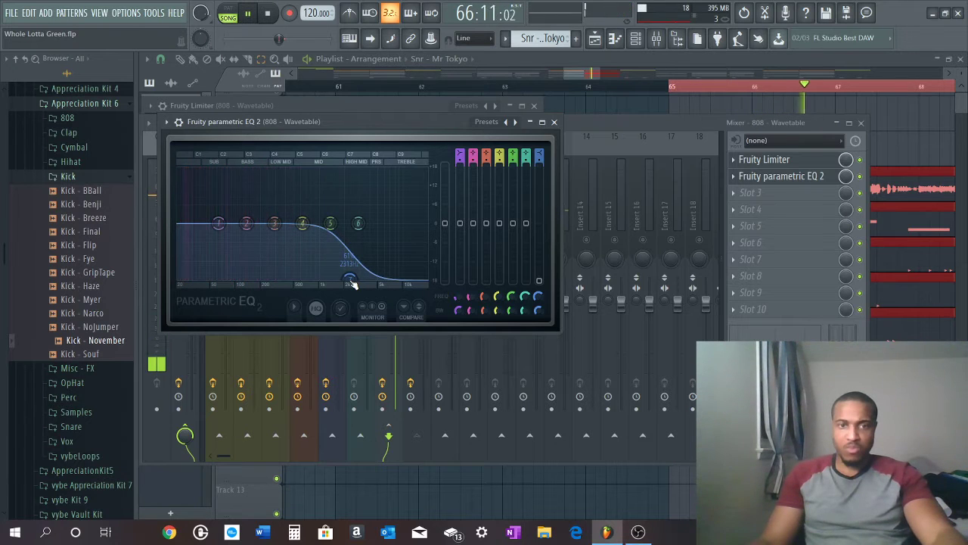
{"action": "left_click", "coordinate": [634, 123]}
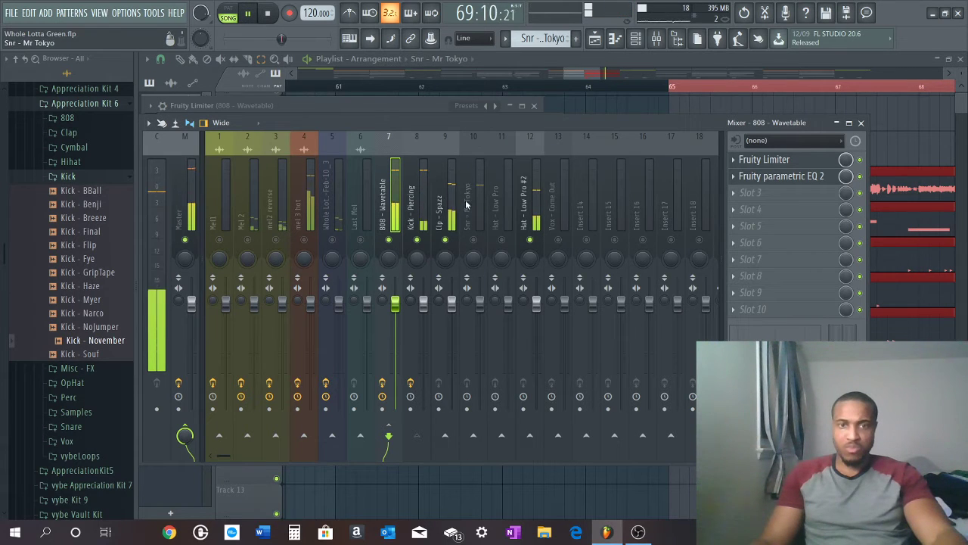
Add Fruity Parametric EQ 2 to slot 1 of Hat - Low Pro #2 and pull the band 1 low shelf fully down at about 1.8 kHz
{"action": "left_click", "coordinate": [534, 207]}
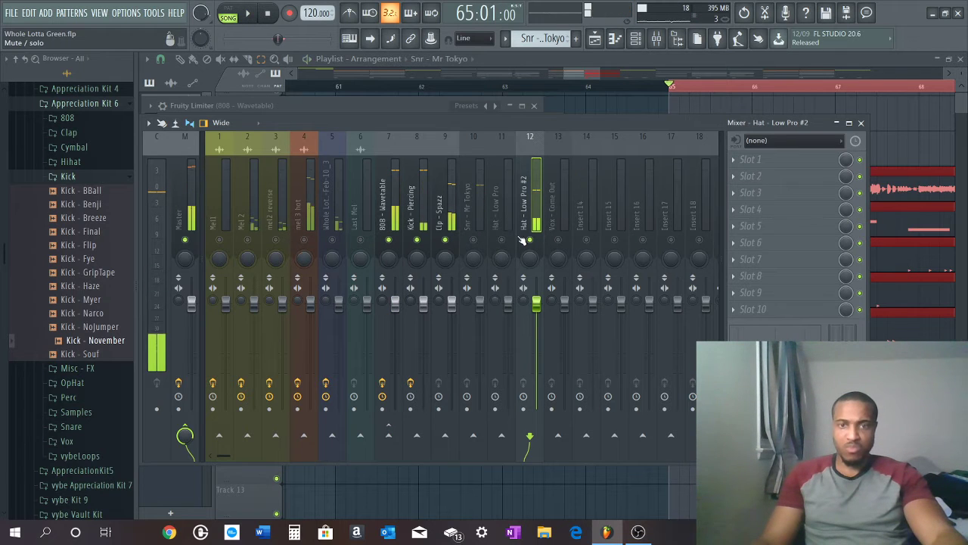
{"action": "key", "text": "space"}
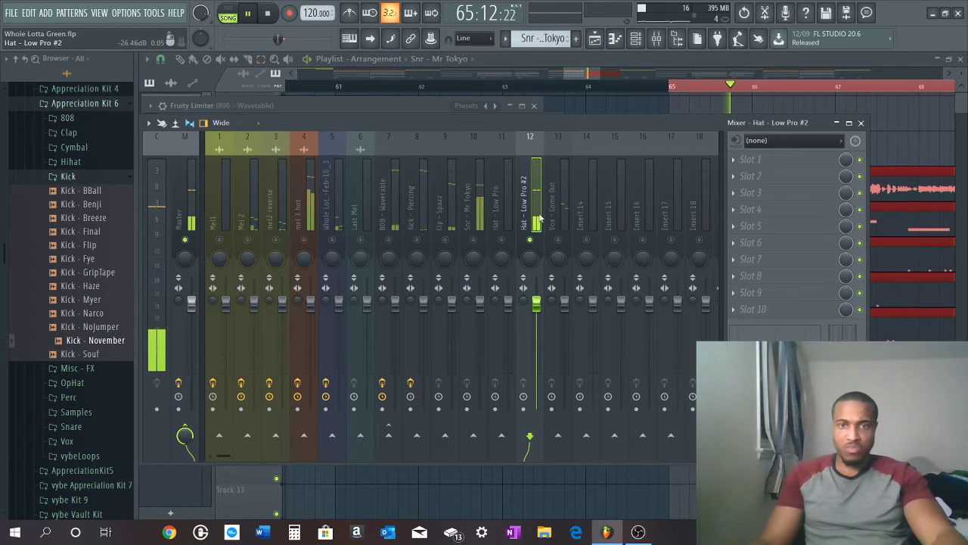
{"action": "key", "text": "space"}
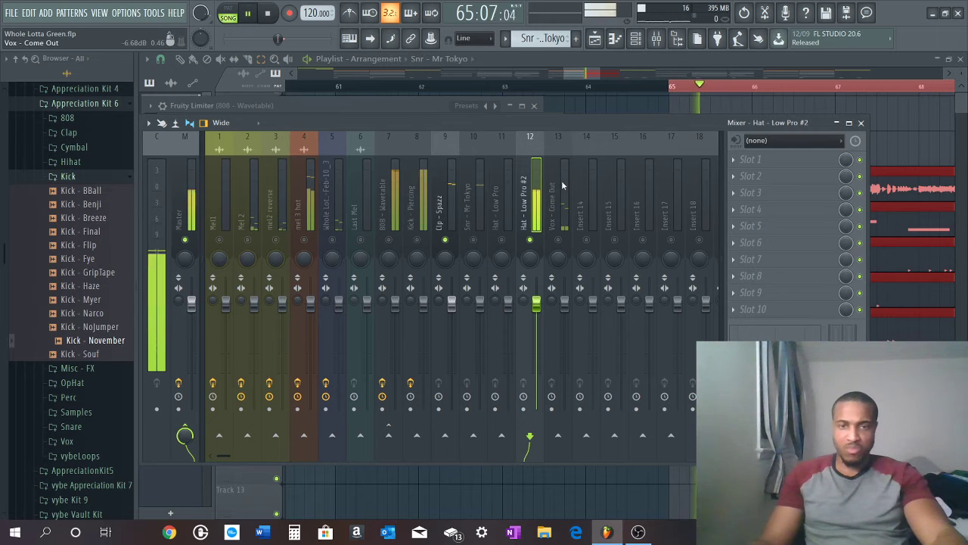
{"action": "left_click", "coordinate": [734, 159]}
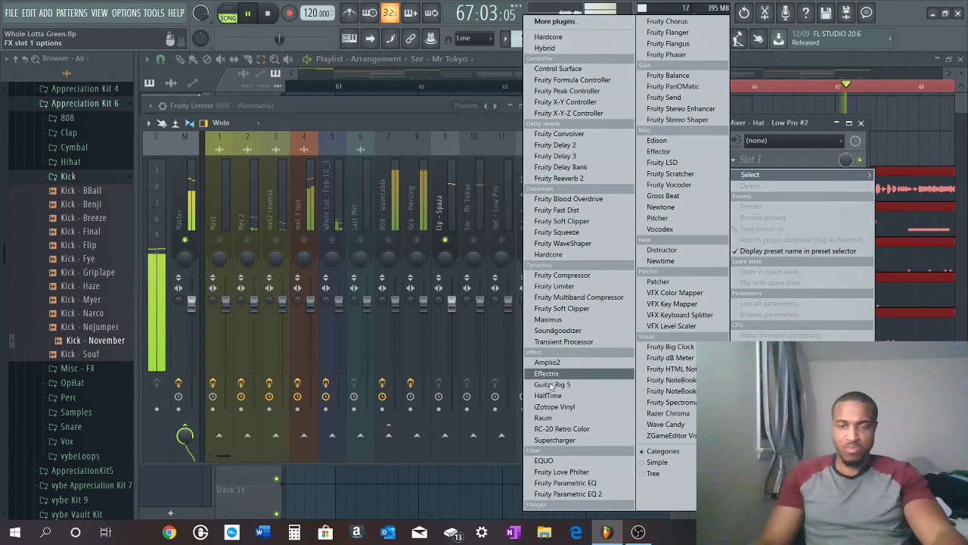
{"action": "left_click", "coordinate": [579, 495]}
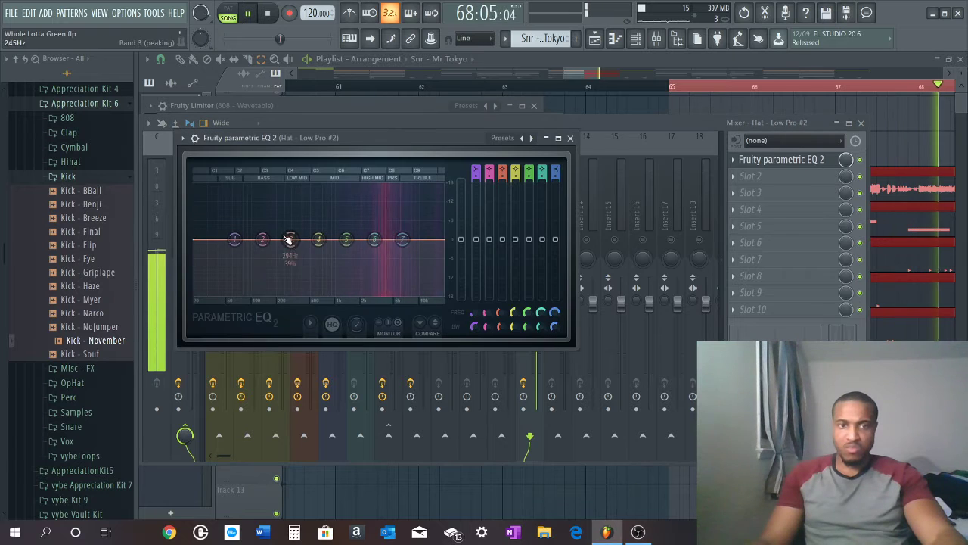
{"action": "left_click_drag", "start_coordinate": [216, 288], "coordinate": [356, 295]}
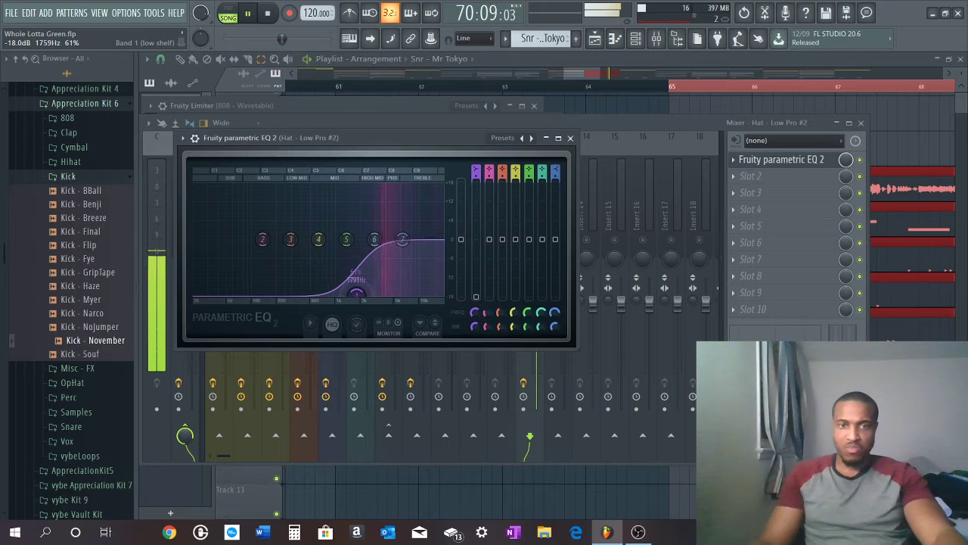
{"action": "left_click_drag", "start_coordinate": [412, 187], "coordinate": [433, 247]}
{"action": "right_click", "coordinate": [432, 247]}
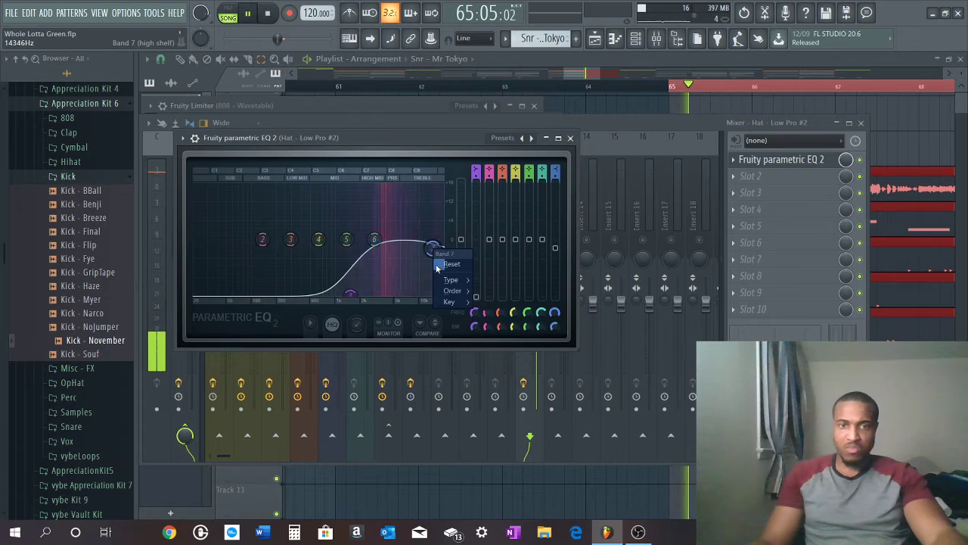
{"action": "left_click", "coordinate": [444, 264]}
Raise the hat EQ's low cut to about 2.1 kHz and close the EQ
{"action": "left_click_drag", "start_coordinate": [350, 293], "coordinate": [363, 292]}
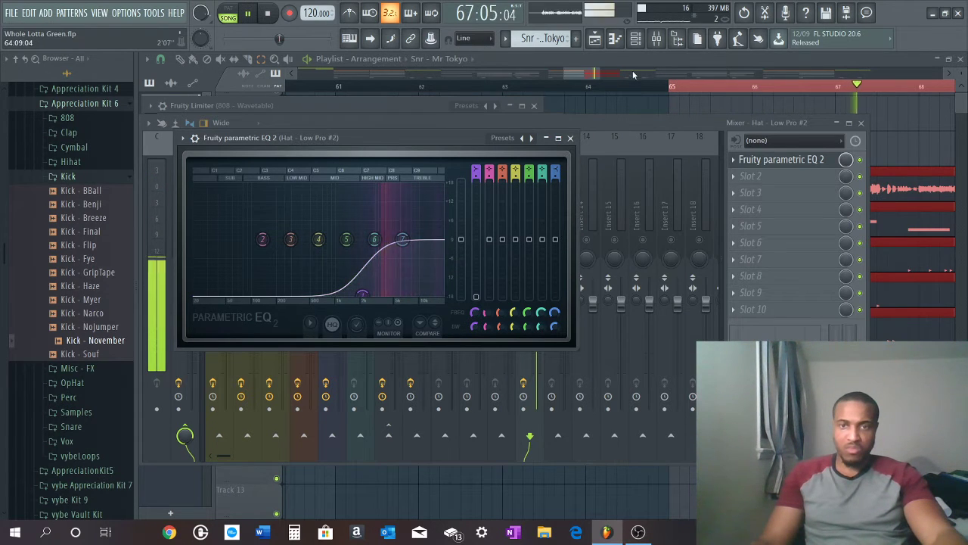
{"action": "left_click", "coordinate": [618, 126]}
Unmute the mel 3 hot mixer track and add Fruity Parametric EQ 2 to slot 1 of Clp - Spazz
{"action": "left_click", "coordinate": [447, 216]}
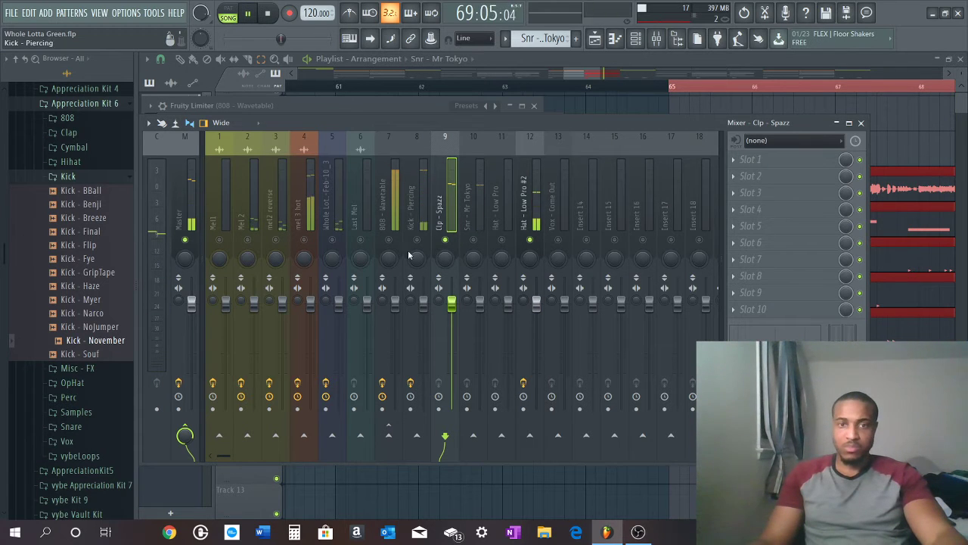
{"action": "left_click", "coordinate": [304, 241]}
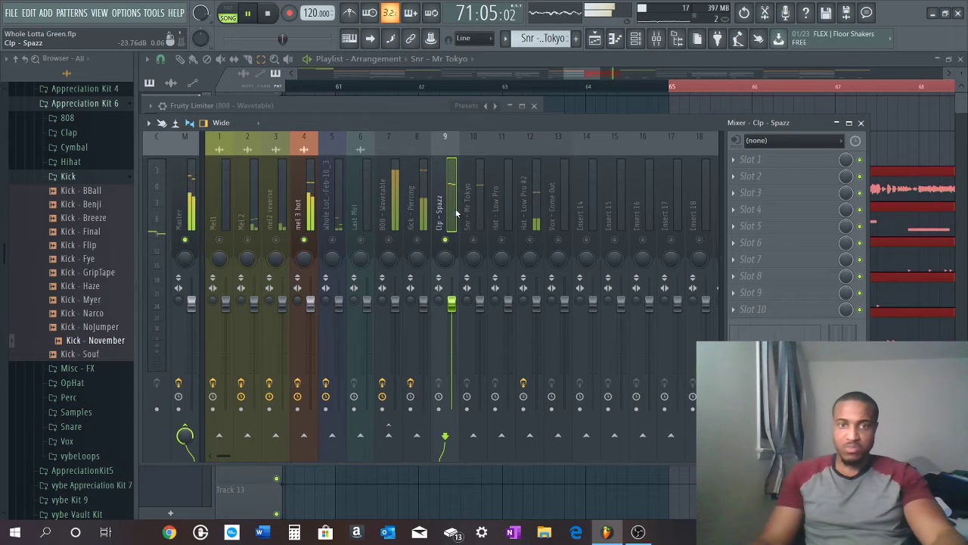
{"action": "left_click", "coordinate": [733, 162]}
{"action": "mouse_move", "coordinate": [750, 174]}
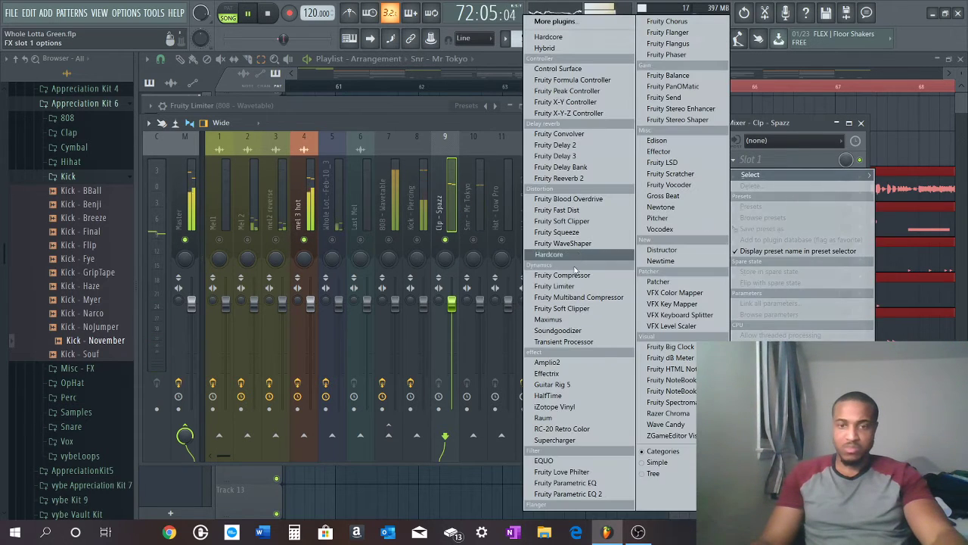
{"action": "left_click", "coordinate": [569, 493]}
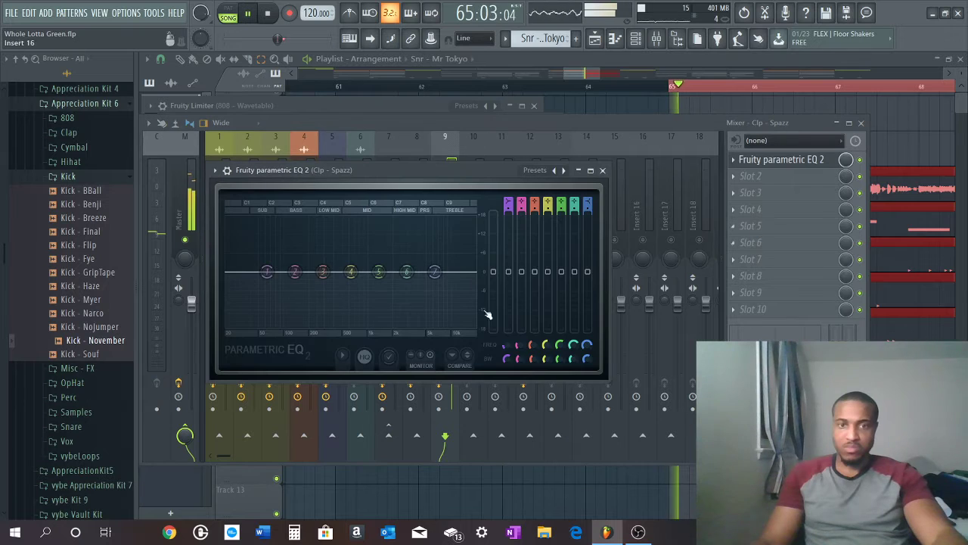
Pull the clap EQ's band 1 low shelf fully down near 450 Hz, raise its main level by about 6 dB, and reset the boosted band 7
{"action": "left_click_drag", "start_coordinate": [262, 276], "coordinate": [339, 326]}
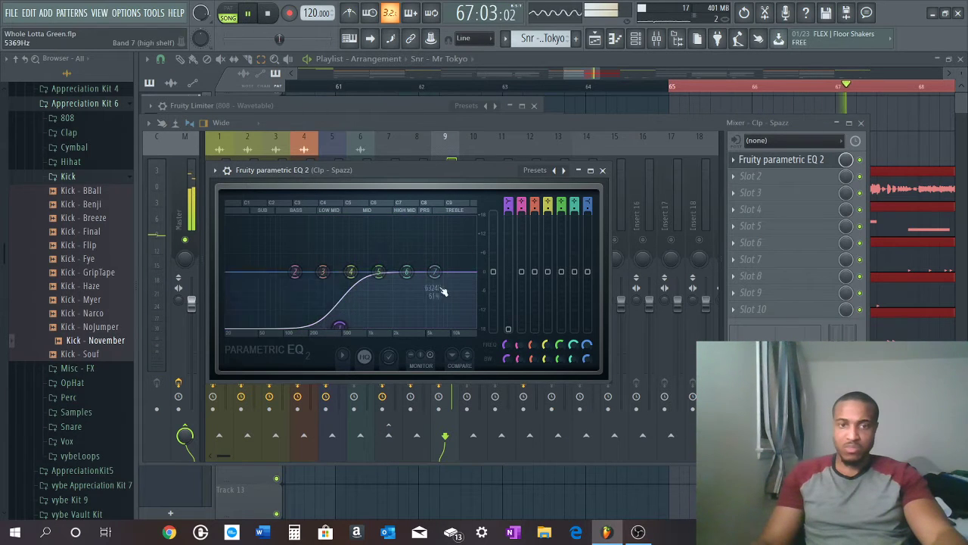
{"action": "left_click_drag", "start_coordinate": [442, 280], "coordinate": [446, 254]}
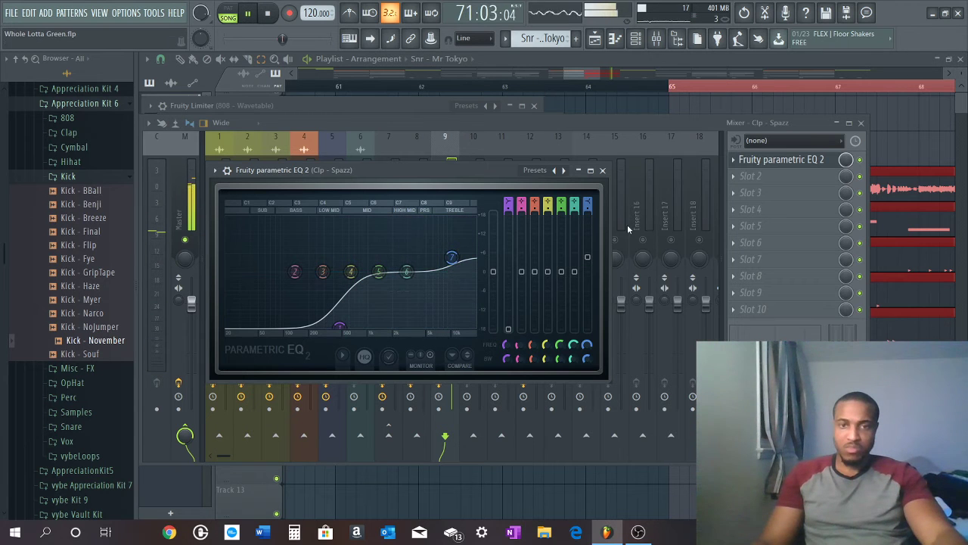
{"action": "left_click_drag", "start_coordinate": [493, 273], "coordinate": [495, 270]}
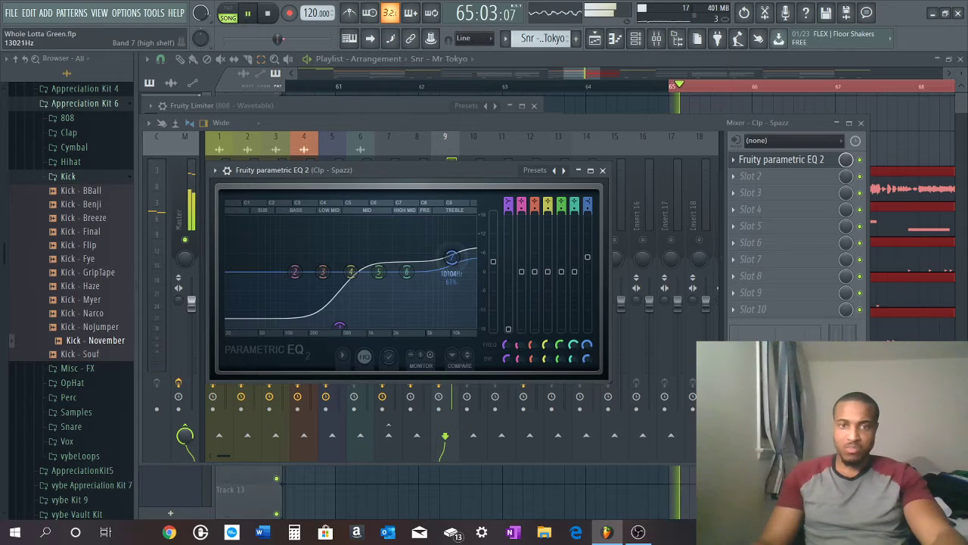
{"action": "left_click_drag", "start_coordinate": [450, 258], "coordinate": [492, 248]}
{"action": "right_click", "coordinate": [466, 283]}
{"action": "left_click", "coordinate": [481, 296]}
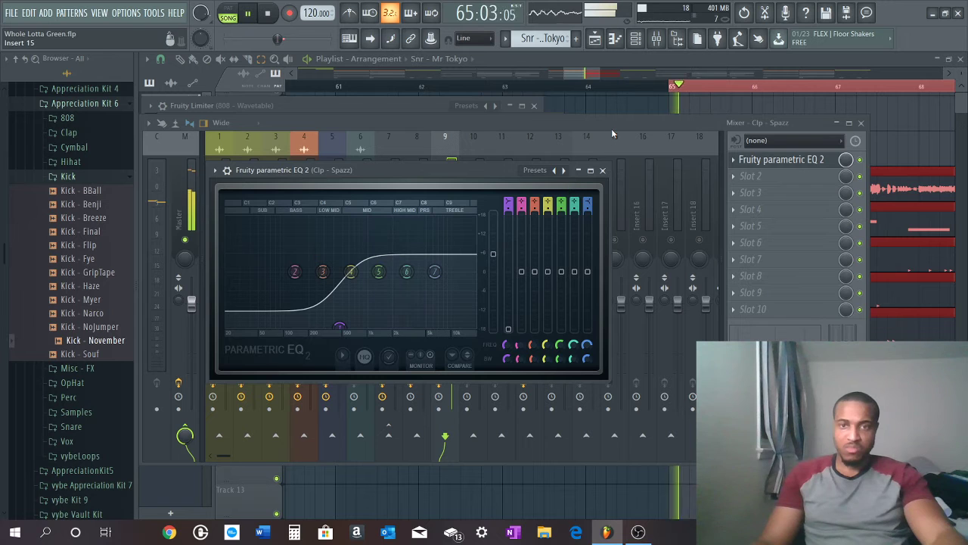
{"action": "key", "text": "Escape"}
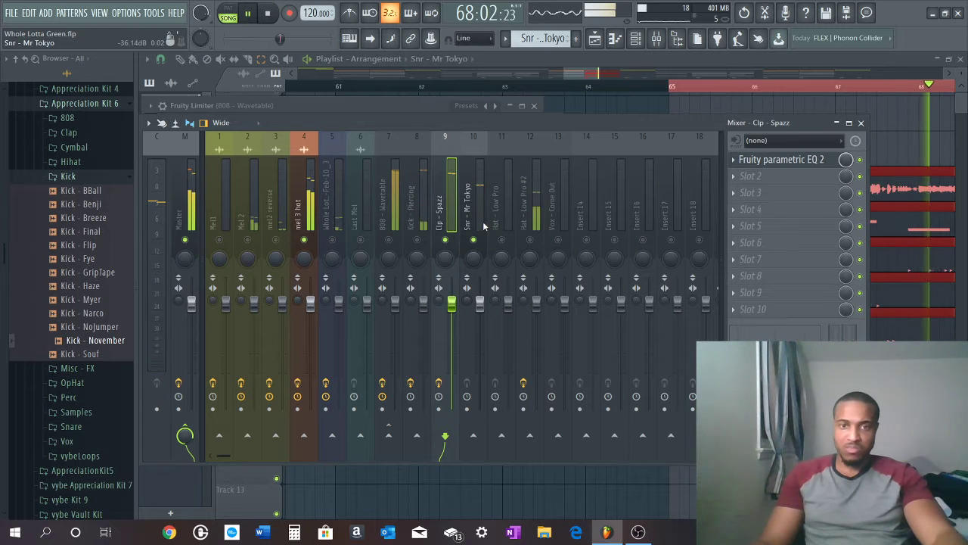
Add Fruity Parametric EQ 2 to slot 1 of Snr - Mr Tokyo and pull the band 1 low shelf fully down at about 306 Hz
{"action": "left_click", "coordinate": [475, 200]}
{"action": "left_click", "coordinate": [733, 160]}
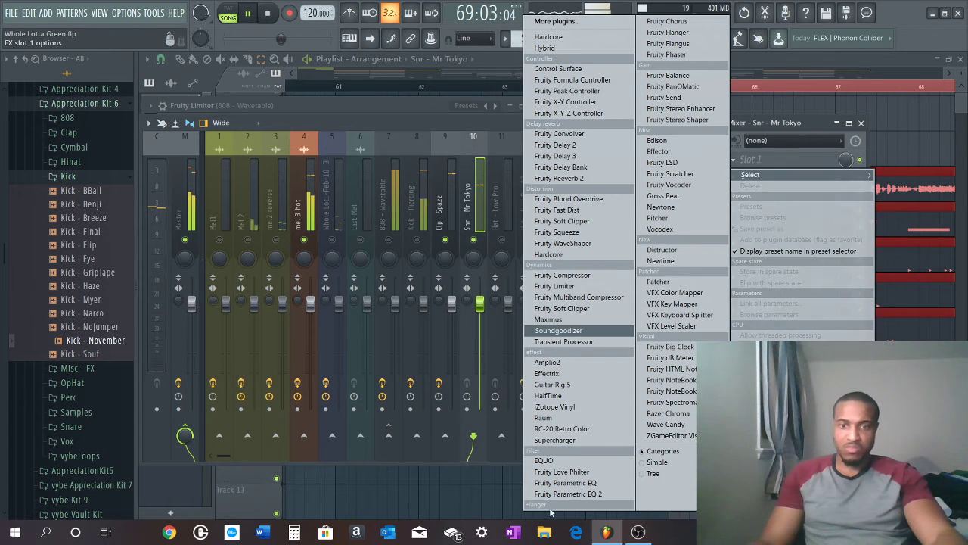
{"action": "left_click", "coordinate": [575, 497]}
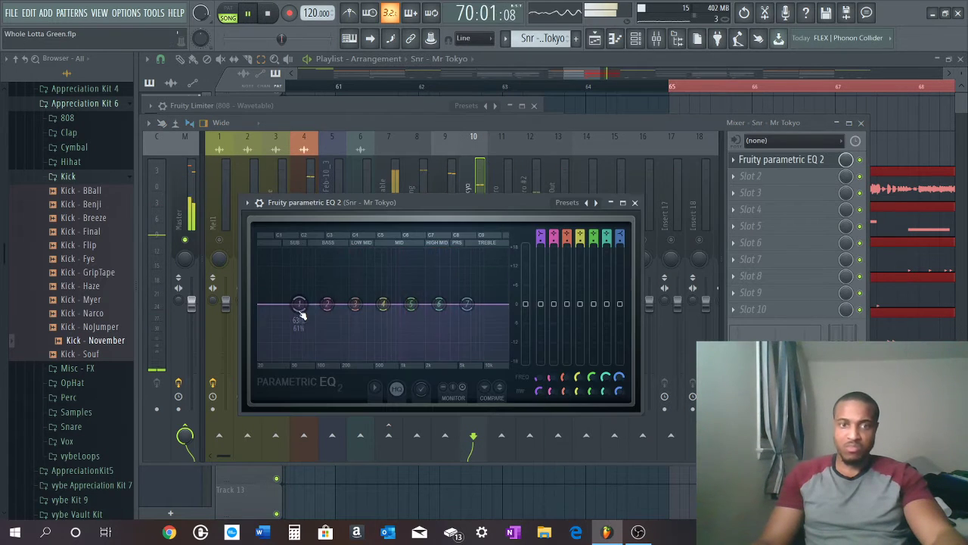
{"action": "left_click_drag", "start_coordinate": [299, 305], "coordinate": [356, 357]}
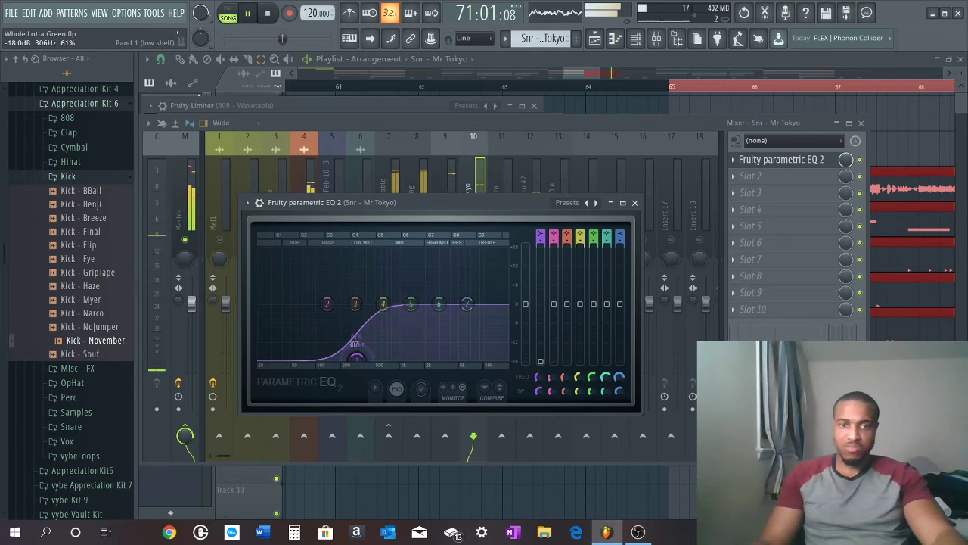
{"action": "left_click_drag", "start_coordinate": [467, 304], "coordinate": [474, 285]}
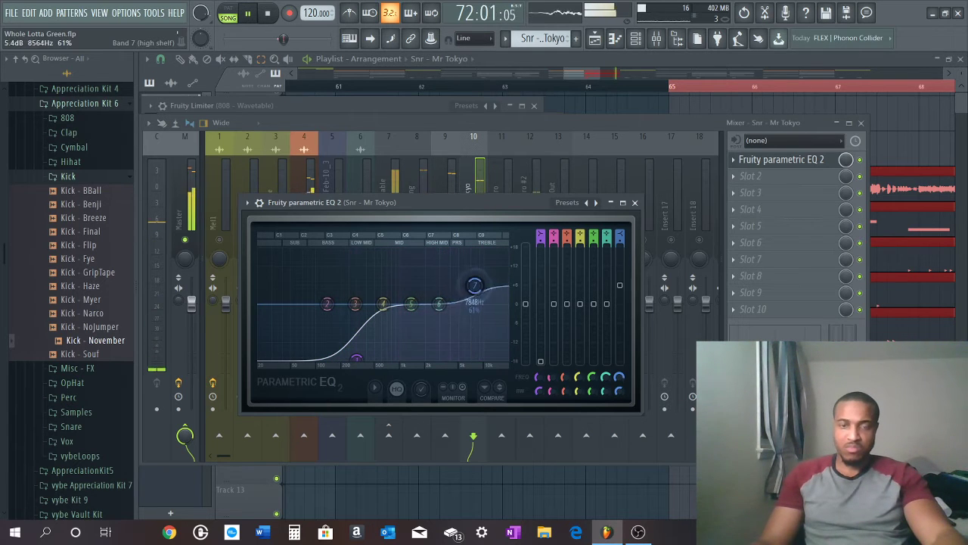
{"action": "left_click_drag", "start_coordinate": [481, 349], "coordinate": [487, 303]}
{"action": "right_click", "coordinate": [486, 304]}
{"action": "left_click", "coordinate": [502, 314]}
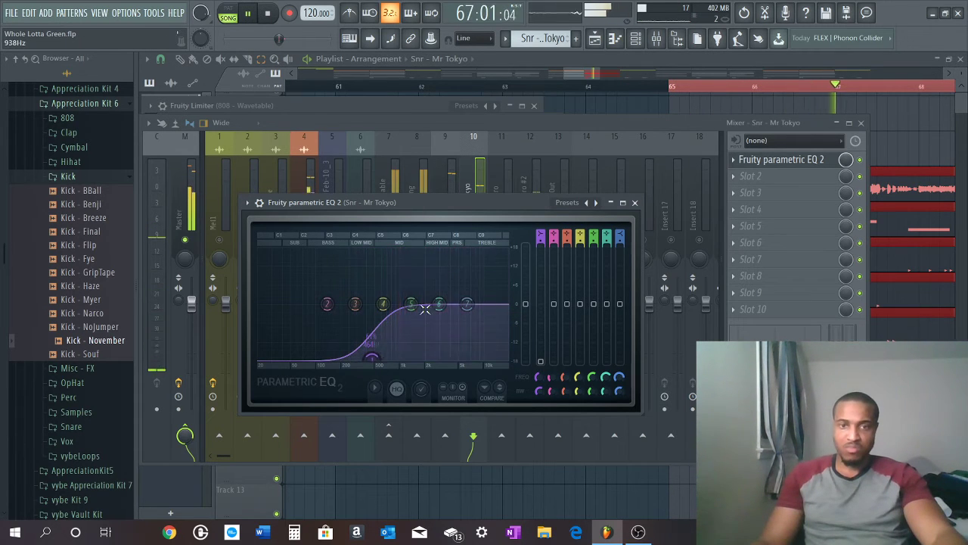
Close the snare EQ and bring the Hat - Low Pro #2, 808 - Wavetable and Kick - Piercing tracks back into the mix
{"action": "left_click", "coordinate": [631, 121]}
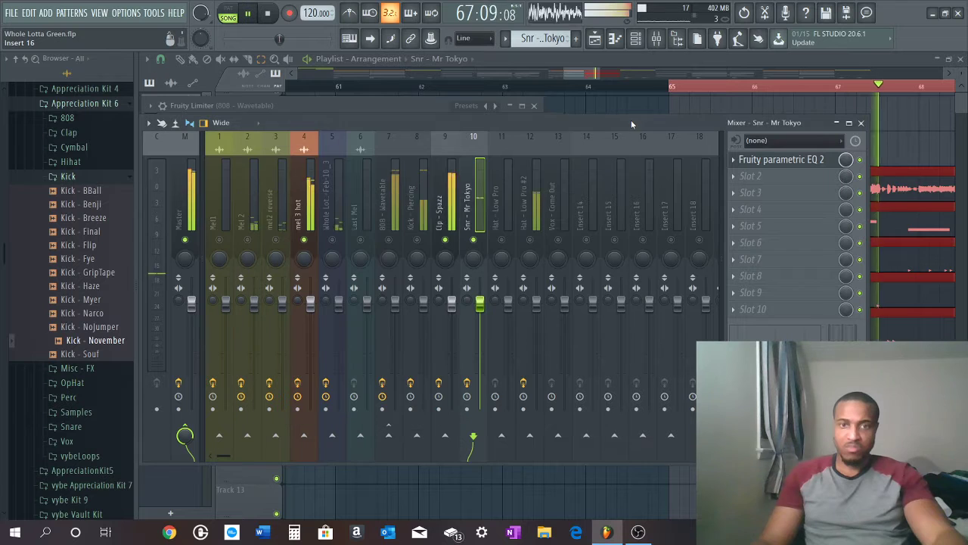
{"action": "left_click", "coordinate": [530, 240]}
{"action": "left_click", "coordinate": [534, 210]}
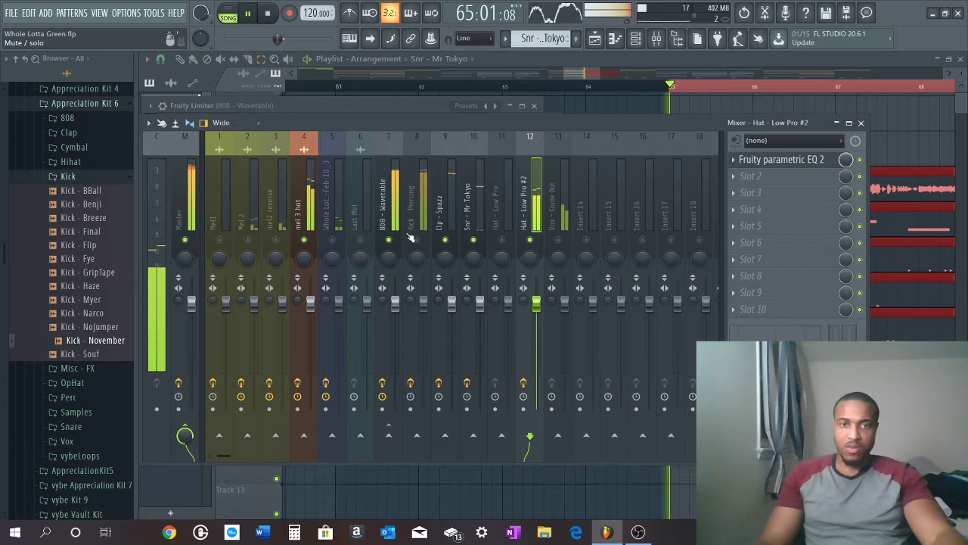
{"action": "left_click", "coordinate": [393, 217]}
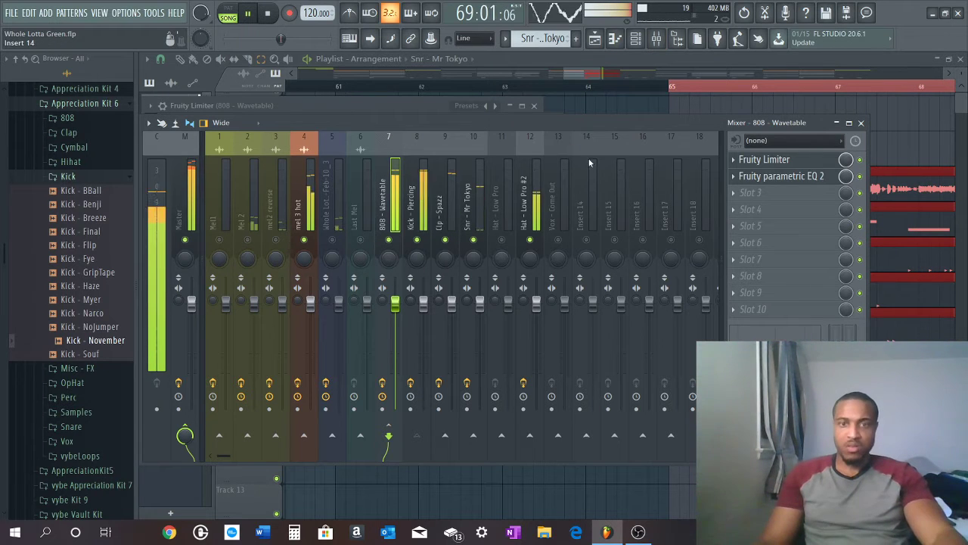
Inspect the 808 - Wavetable channel settings, return to the playlist and look over the arrangement around bar 65
{"action": "left_click", "coordinate": [636, 42]}
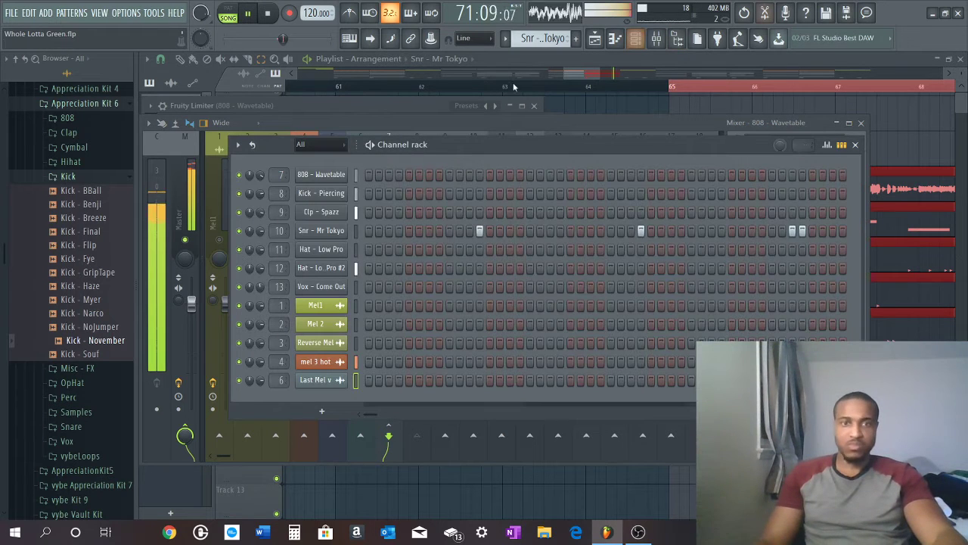
{"action": "left_click", "coordinate": [329, 181]}
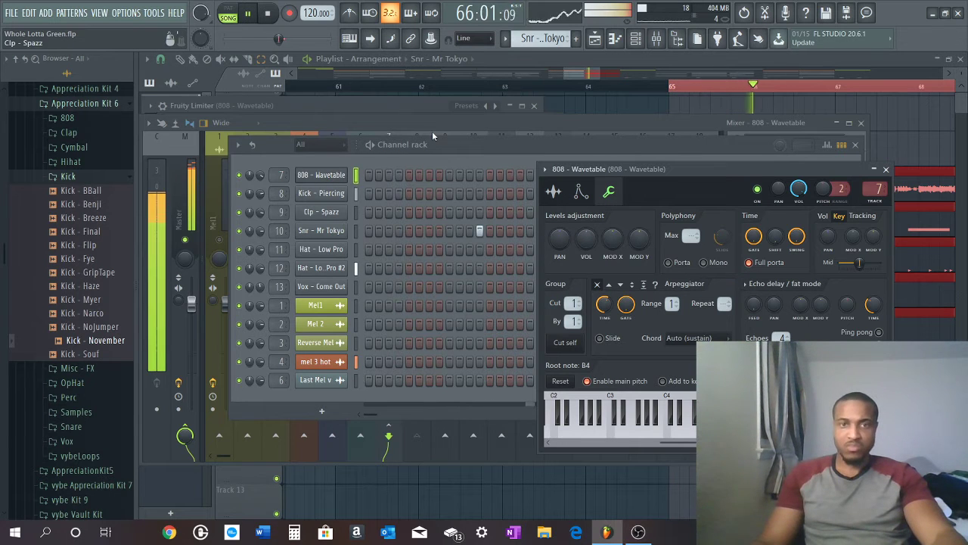
{"action": "left_click", "coordinate": [484, 73]}
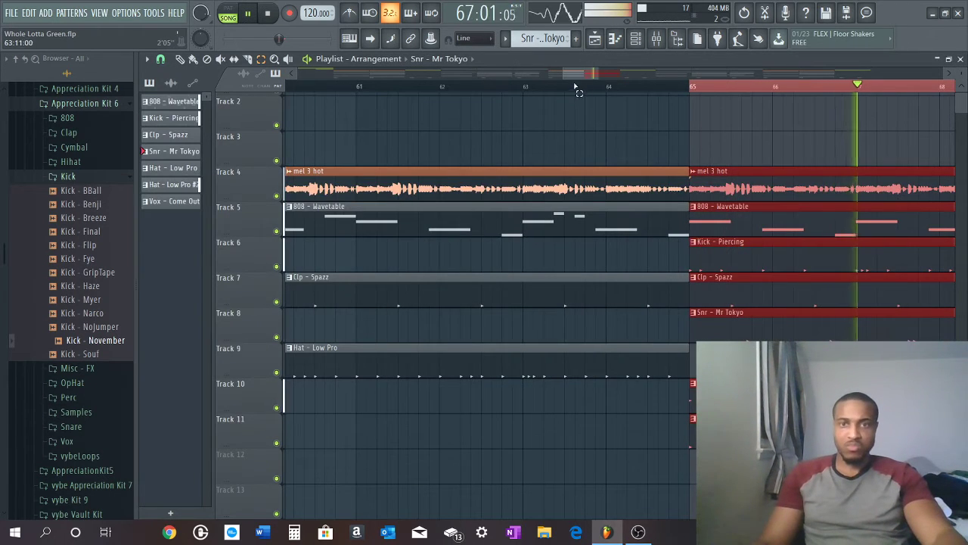
{"action": "scroll", "coordinate": [573, 88], "scroll_direction": "down", "scroll_amount": 5}
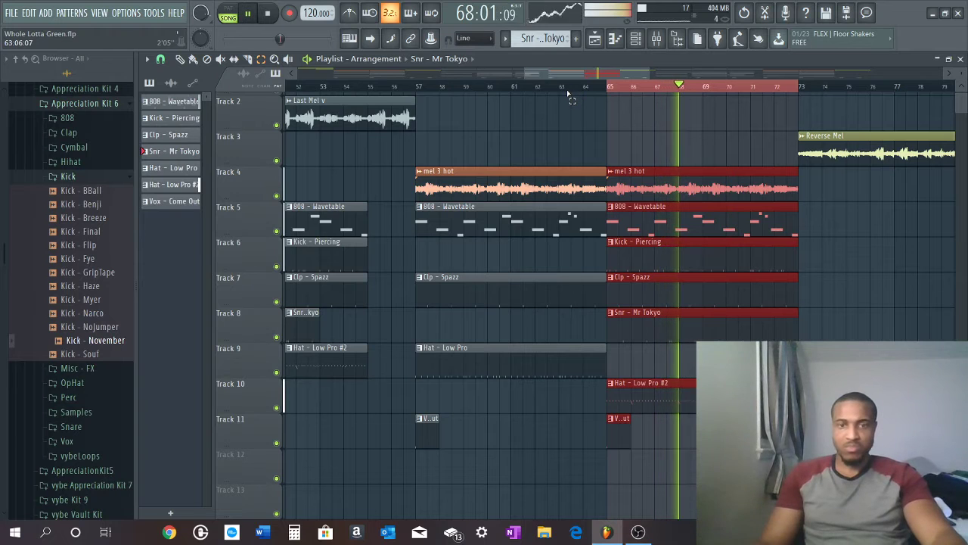
Add Fruity Parametric EQ 2 to slot 2 of the mel 3 hot mixer track
{"action": "left_click", "coordinate": [657, 38]}
{"action": "left_click", "coordinate": [302, 201]}
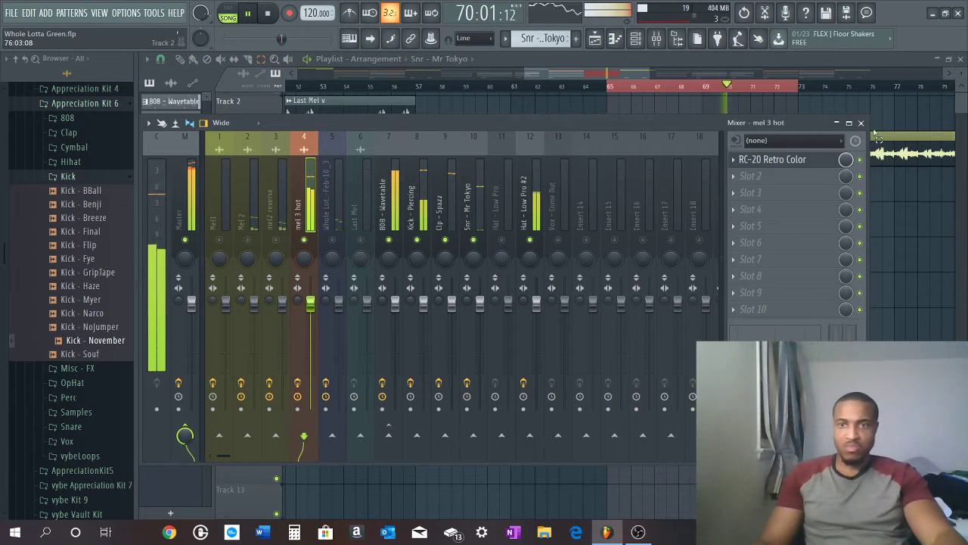
{"action": "left_click", "coordinate": [740, 187]}
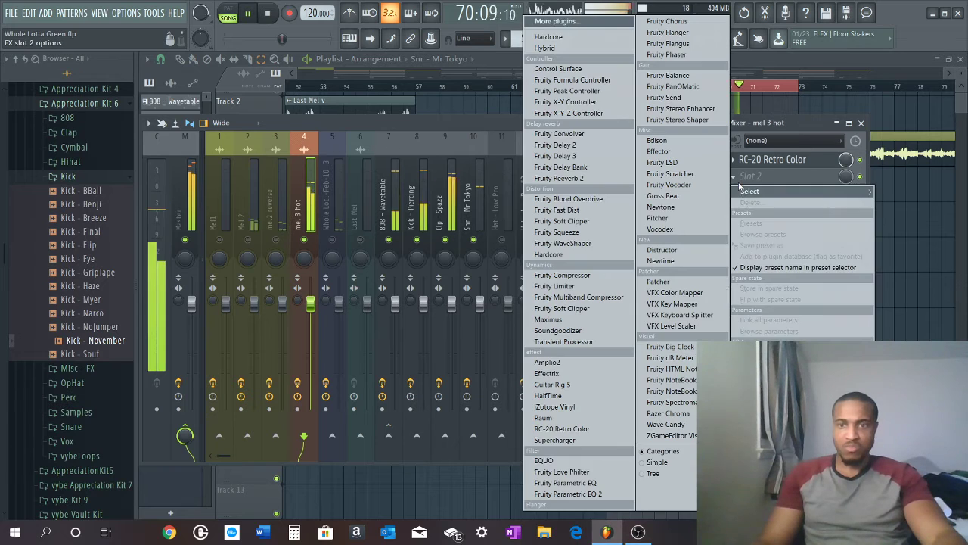
{"action": "left_click", "coordinate": [564, 494]}
Set the mel 3 hot EQ's band 1 low shelf to about -15 dB near 250 Hz and boost band 7 about 7 dB near 5.6 kHz
{"action": "left_click_drag", "start_coordinate": [214, 259], "coordinate": [337, 308]}
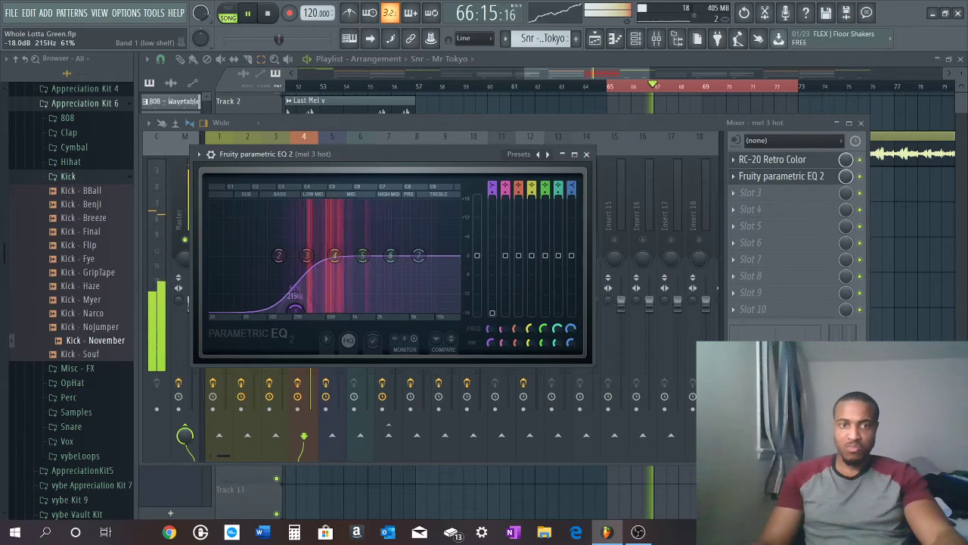
{"action": "left_click_drag", "start_coordinate": [419, 257], "coordinate": [358, 202]}
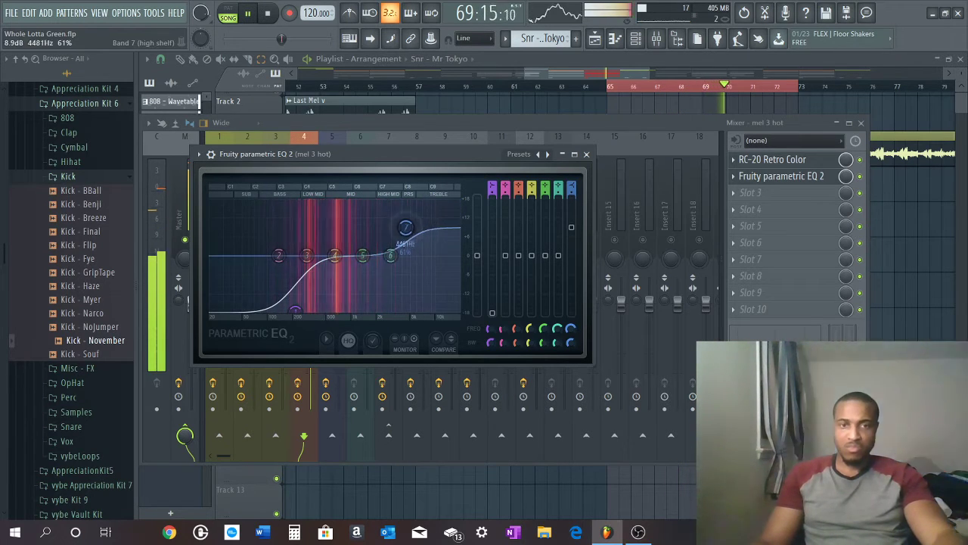
{"action": "left_click_drag", "start_coordinate": [405, 228], "coordinate": [413, 232]}
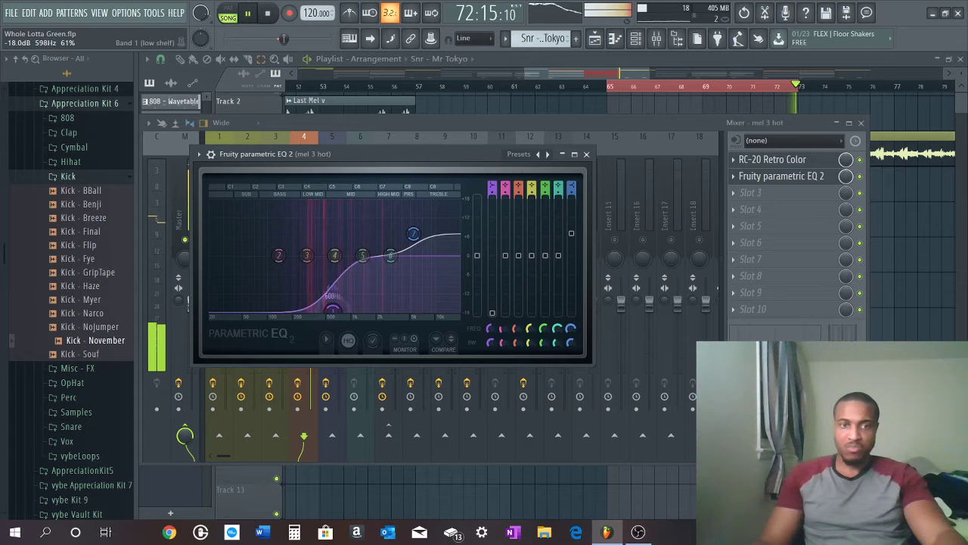
{"action": "left_click_drag", "start_coordinate": [308, 308], "coordinate": [326, 291]}
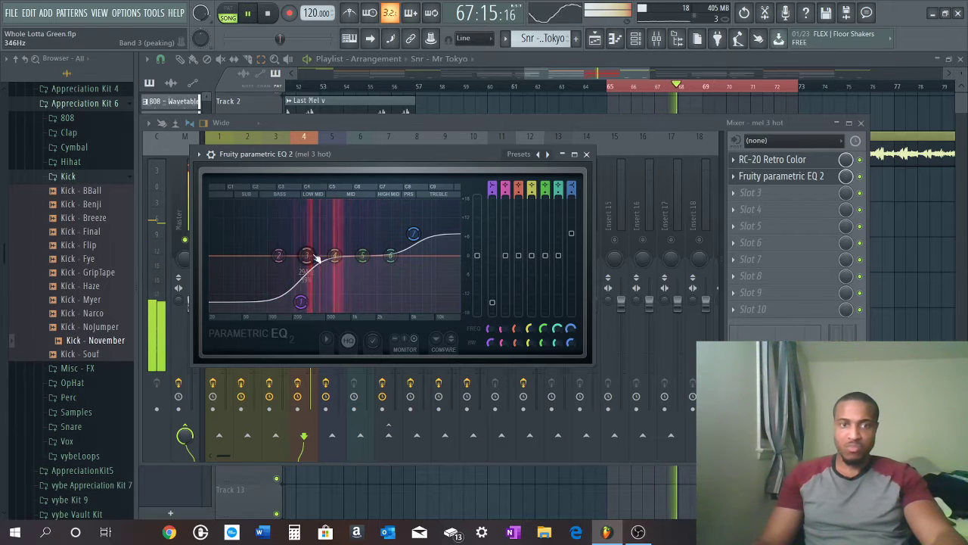
On the mel 3 hot EQ, cut band 3 about 3 dB, boost band 5 about 2 dB, and reset bands 4 and 6
{"action": "left_click_drag", "start_coordinate": [335, 255], "coordinate": [315, 293]}
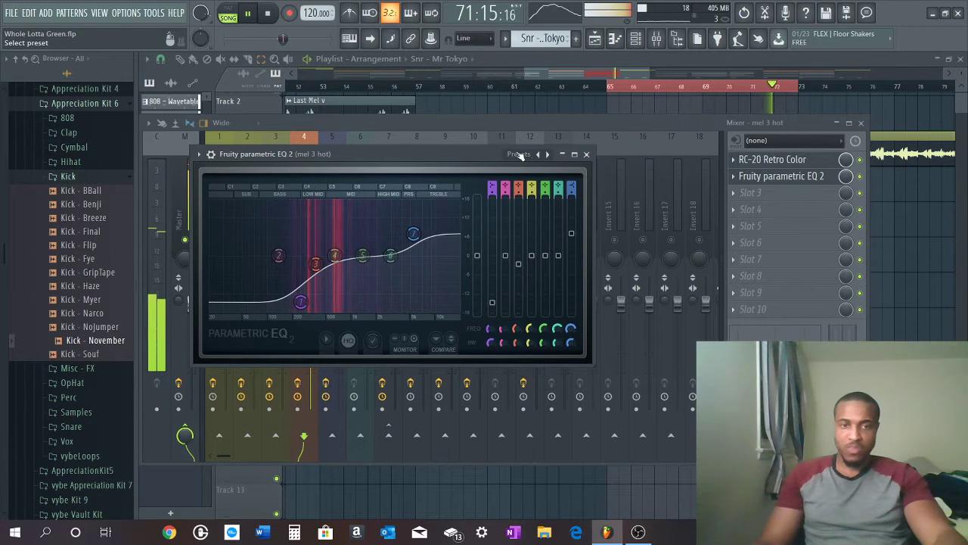
{"action": "left_click_drag", "start_coordinate": [341, 230], "coordinate": [362, 250]}
{"action": "right_click", "coordinate": [342, 259]}
{"action": "left_click", "coordinate": [364, 270]}
{"action": "mouse_move", "coordinate": [390, 255]}
{"action": "left_mouse_down"}
{"action": "mouse_move", "coordinate": [393, 230]}
{"action": "mouse_move", "coordinate": [384, 223]}
{"action": "mouse_move", "coordinate": [377, 240]}
{"action": "mouse_move", "coordinate": [386, 288]}
{"action": "mouse_move", "coordinate": [385, 262]}
{"action": "left_mouse_up"}
{"action": "right_click", "coordinate": [385, 262]}
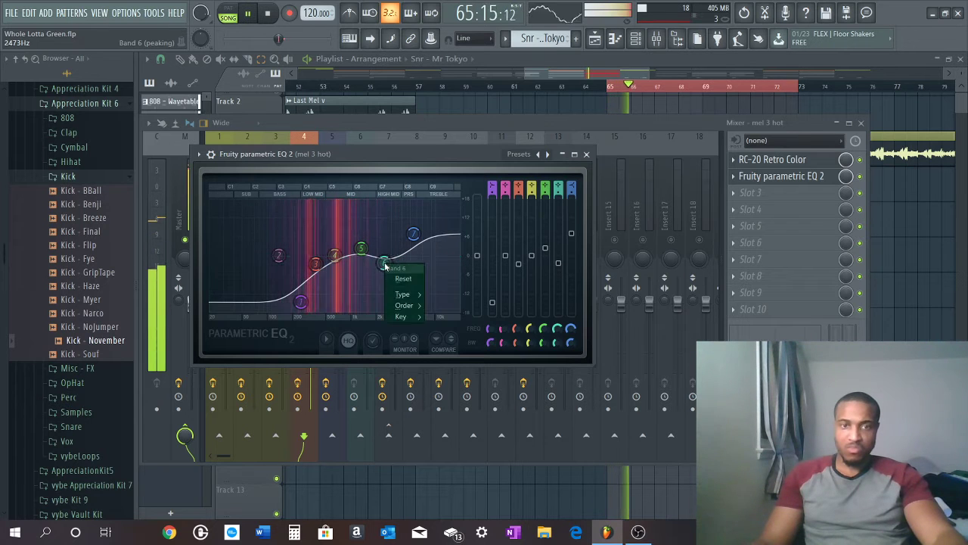
{"action": "left_click", "coordinate": [398, 278]}
Ease the mel 3 hot EQ's band 1 low shelf to about -14 dB near 200 Hz and slightly lower its output level
{"action": "mouse_move", "coordinate": [303, 302]}
{"action": "left_mouse_down"}
{"action": "mouse_move", "coordinate": [334, 301]}
{"action": "mouse_move", "coordinate": [243, 309]}
{"action": "mouse_move", "coordinate": [349, 308]}
{"action": "mouse_move", "coordinate": [289, 308]}
{"action": "mouse_move", "coordinate": [300, 309]}
{"action": "mouse_move", "coordinate": [295, 299]}
{"action": "left_mouse_up"}
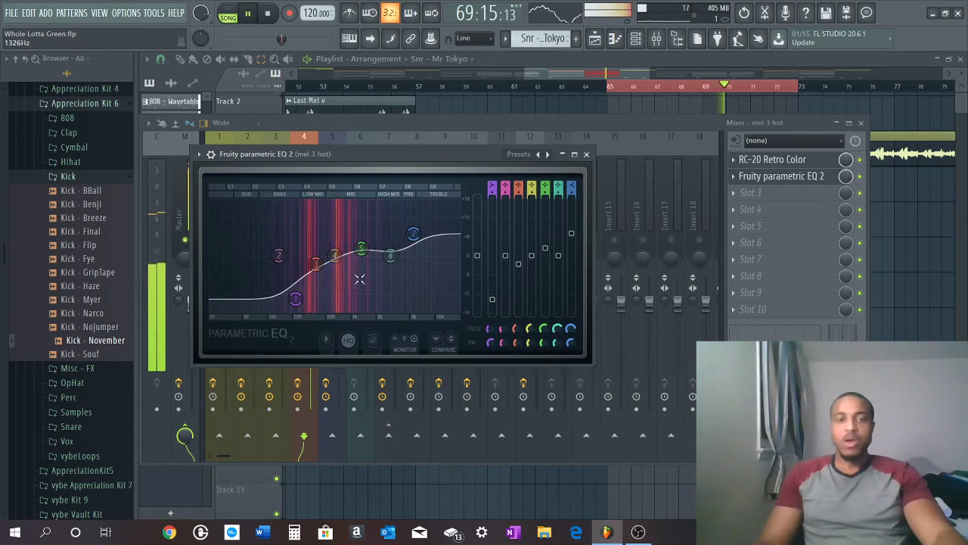
{"action": "key", "text": "space"}
{"action": "key", "text": "space"}
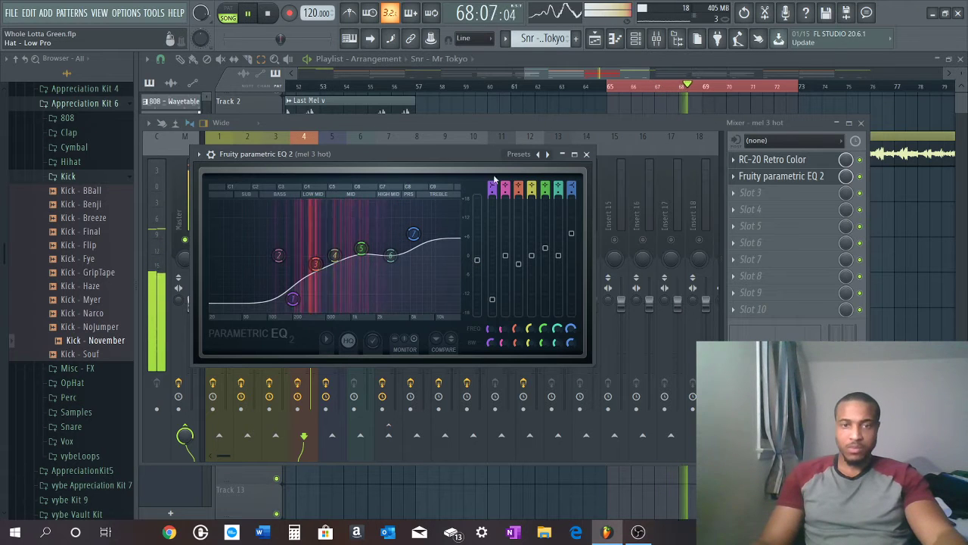
{"action": "left_click", "coordinate": [470, 146]}
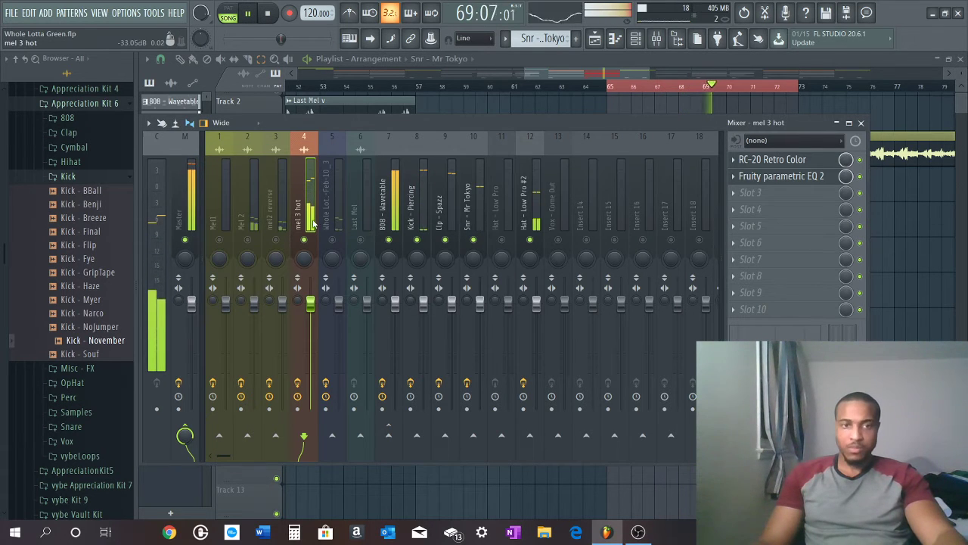
Return to the playlist and loop playback over the Last Mel section from bar 81 to bar 105
{"action": "key", "text": "space"}
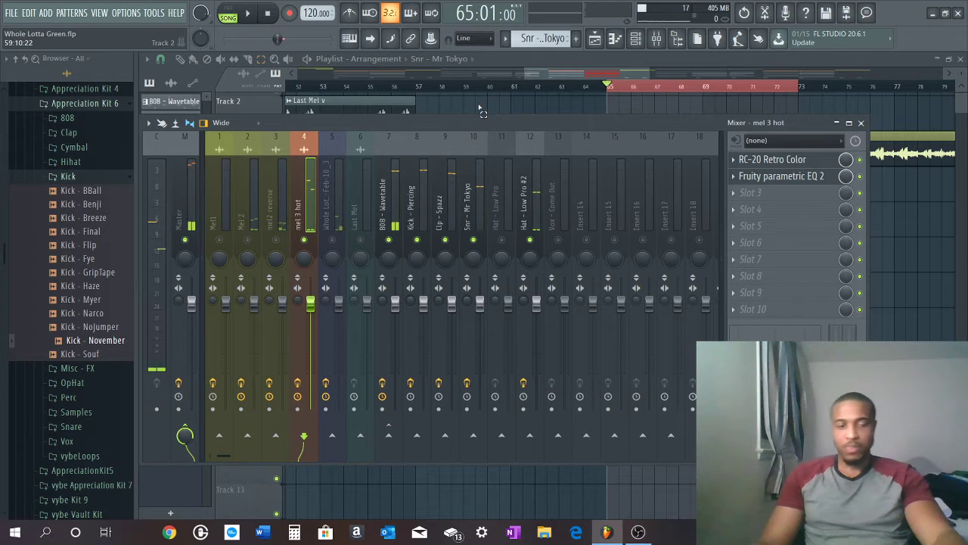
{"action": "left_click", "coordinate": [532, 77]}
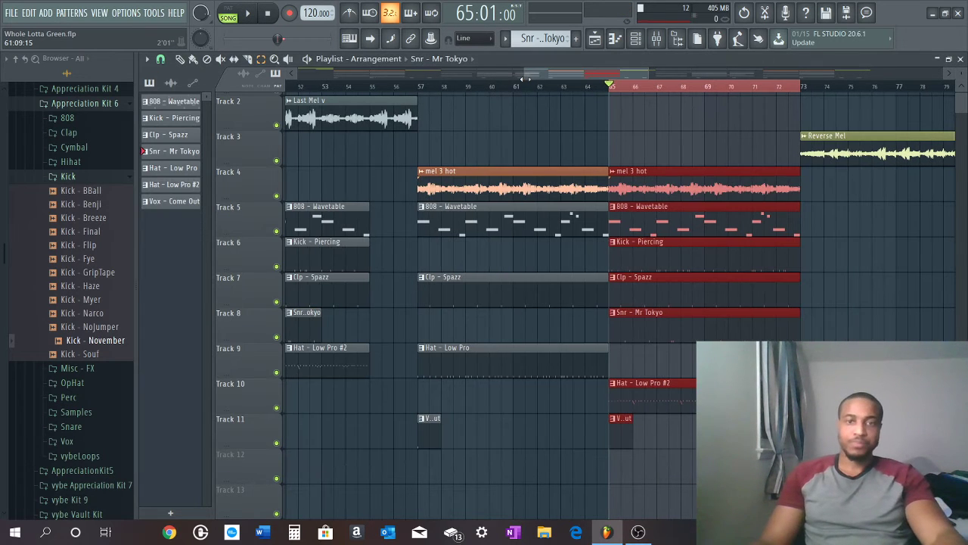
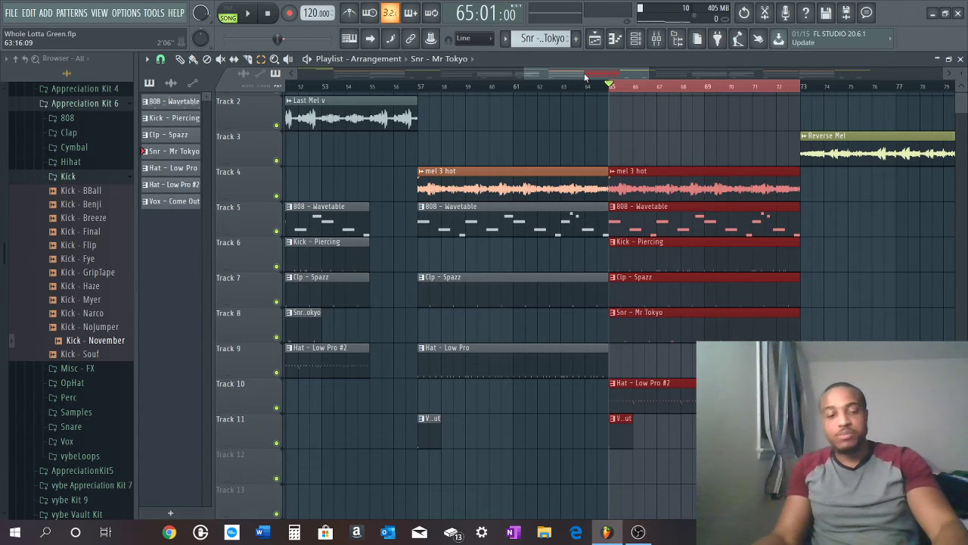
{"action": "key", "text": "ctrl+d"}
{"action": "left_click_drag", "start_coordinate": [647, 70], "coordinate": [932, 102]}
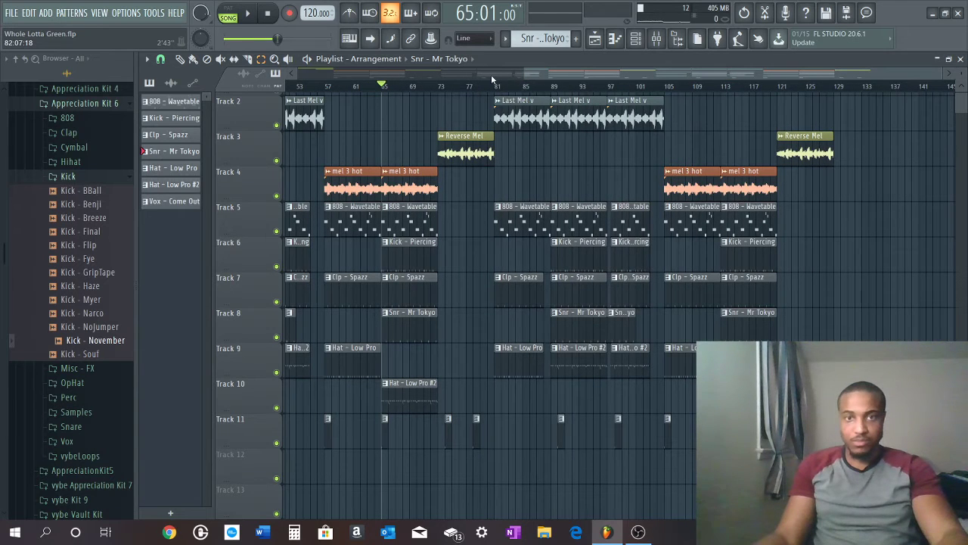
{"action": "left_click_drag", "start_coordinate": [499, 92], "coordinate": [666, 92]}
{"action": "key", "text": "space"}
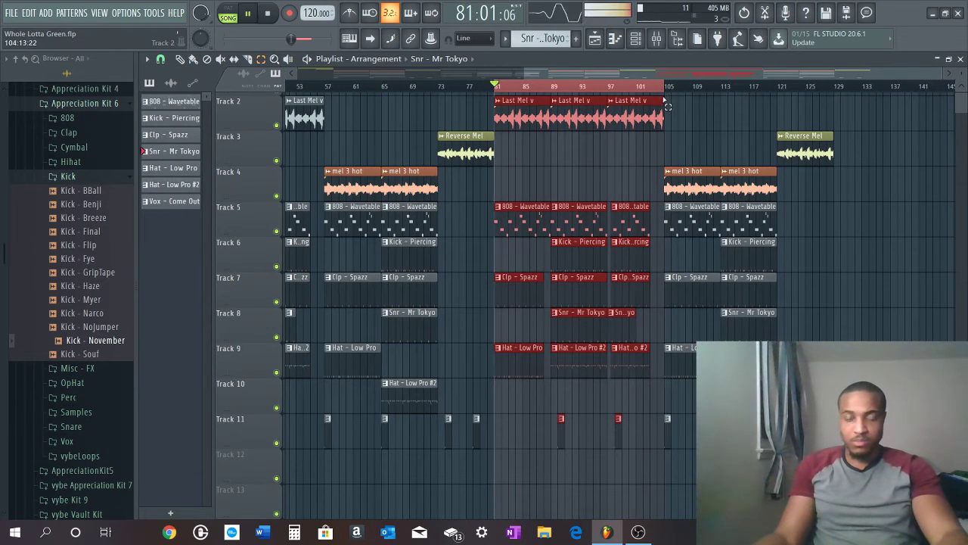
Bring up the mixer and unmute the Hat - Low Pro track
{"action": "left_click", "coordinate": [635, 38]}
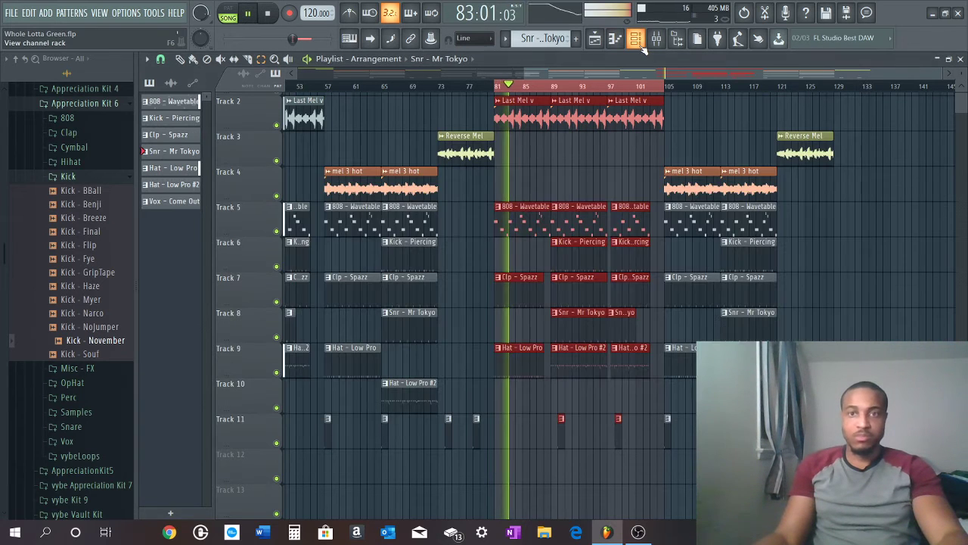
{"action": "left_click", "coordinate": [635, 37]}
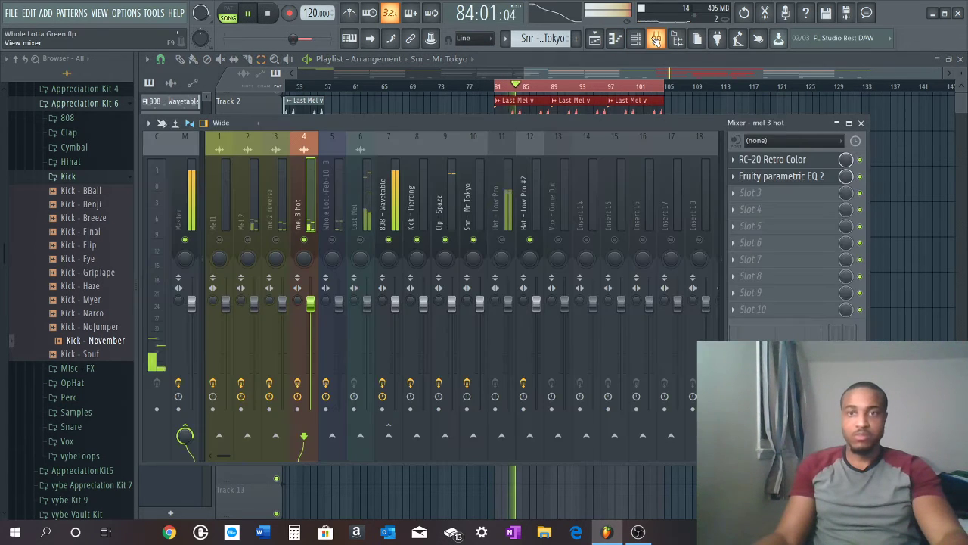
{"action": "left_click", "coordinate": [657, 37]}
{"action": "left_click", "coordinate": [501, 240]}
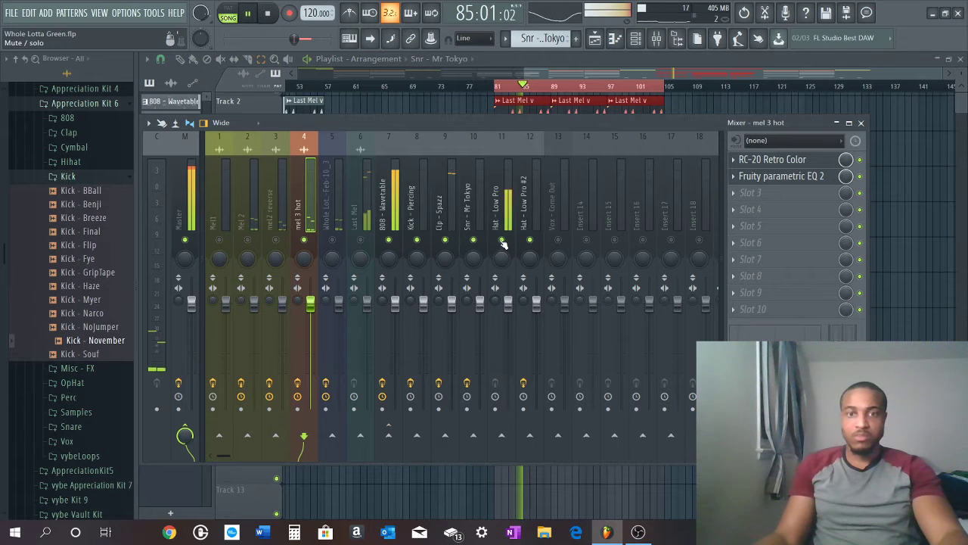
Add Fruity Parametric EQ 2 to the Hat - Low Pro track and set band 1's low shelf to -17 dB at 1575 Hz
{"action": "left_click", "coordinate": [505, 219]}
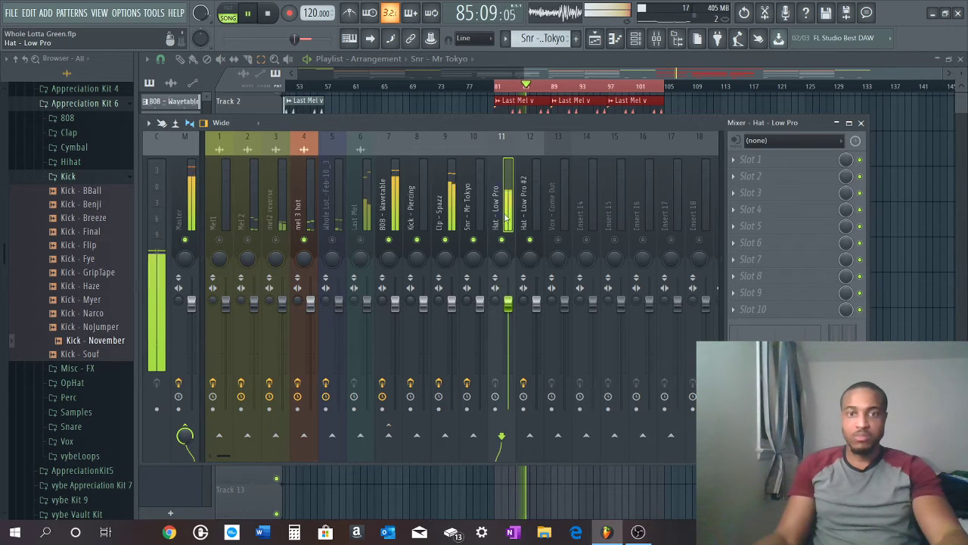
{"action": "left_click", "coordinate": [735, 160]}
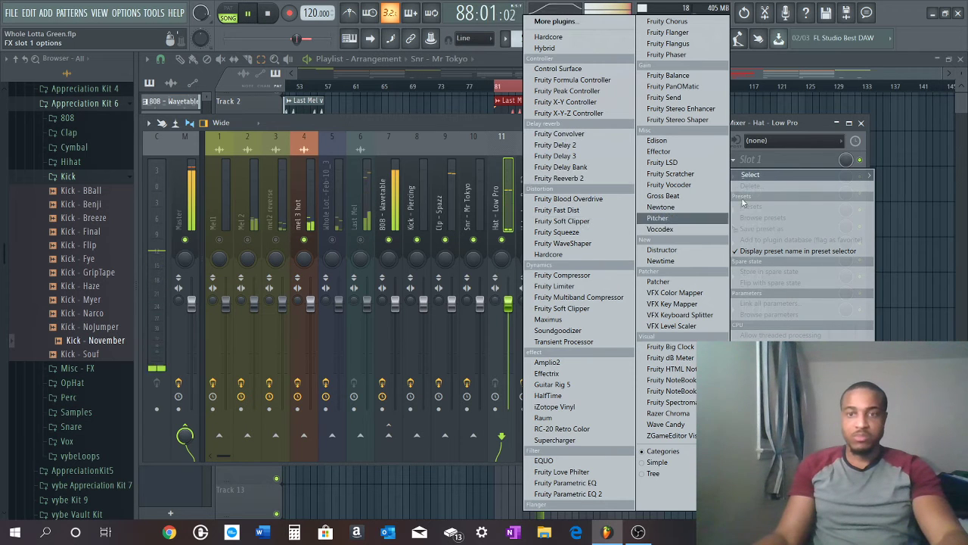
{"action": "left_click", "coordinate": [568, 493]}
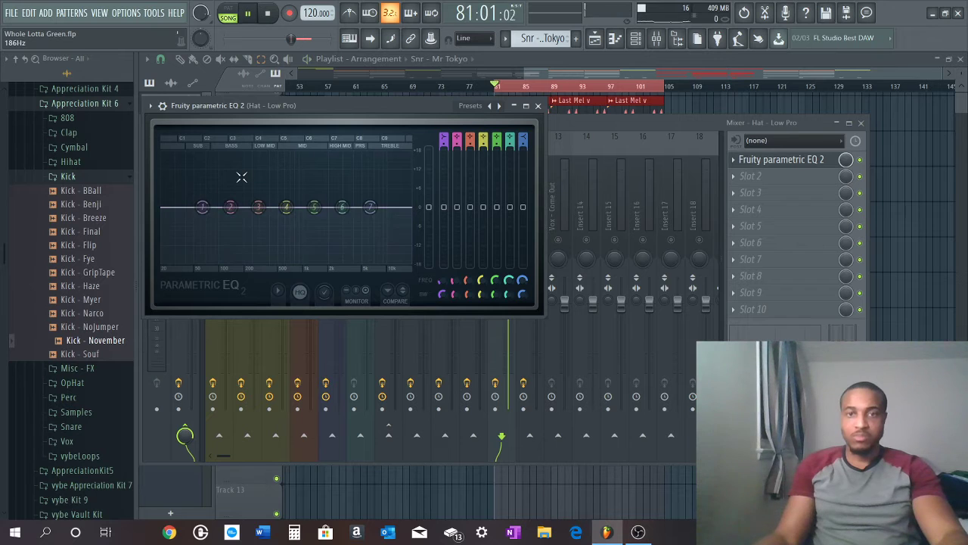
{"action": "left_click_drag", "start_coordinate": [202, 208], "coordinate": [319, 260]}
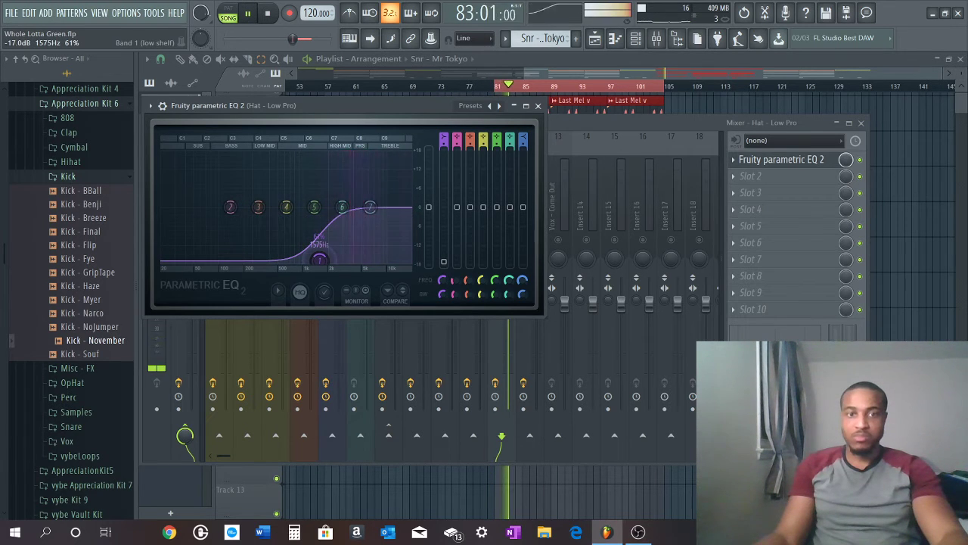
{"action": "key", "text": "space"}
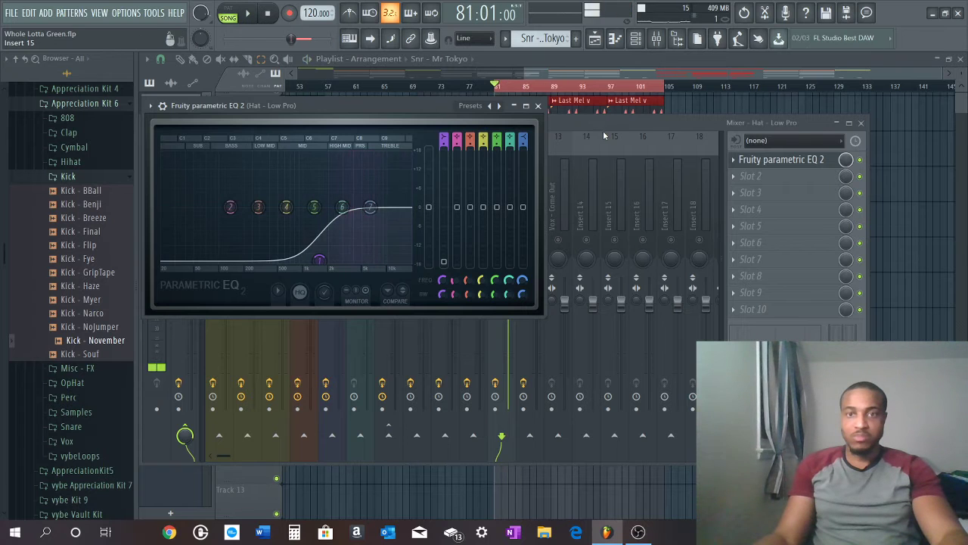
Unmute the Last Mel track and add Fruity Parametric EQ 2 to its slot 1
{"action": "left_click", "coordinate": [602, 128]}
{"action": "key", "text": "space"}
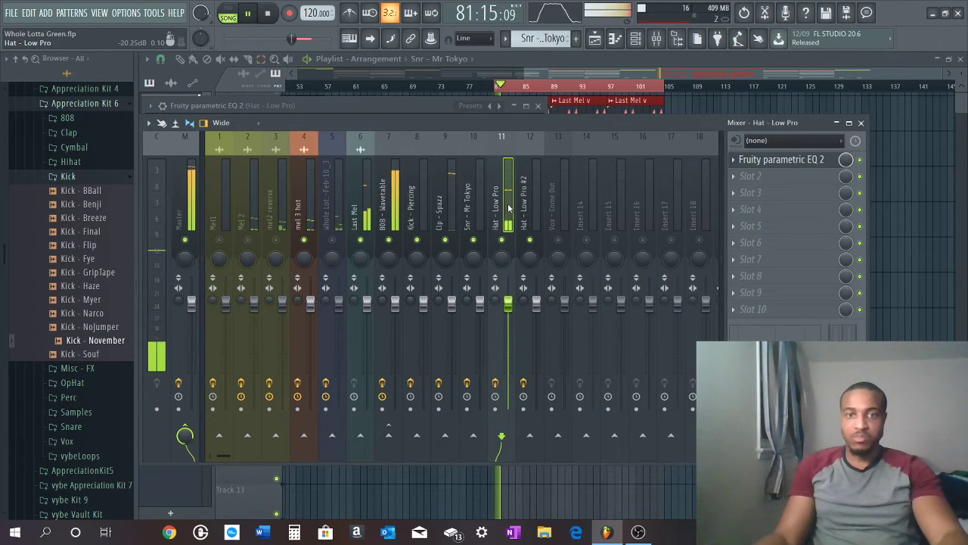
{"action": "left_click", "coordinate": [359, 200]}
{"action": "left_click", "coordinate": [750, 159]}
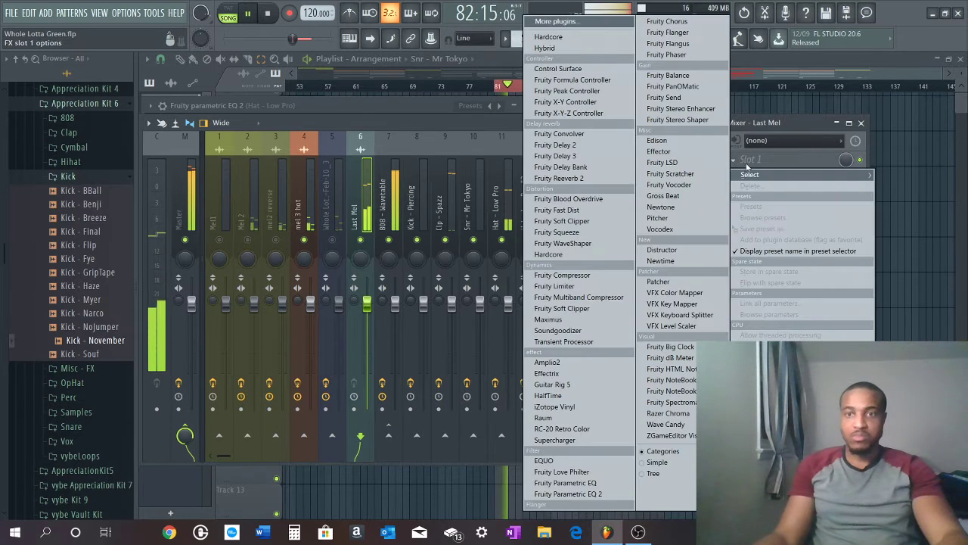
{"action": "left_click", "coordinate": [568, 493]}
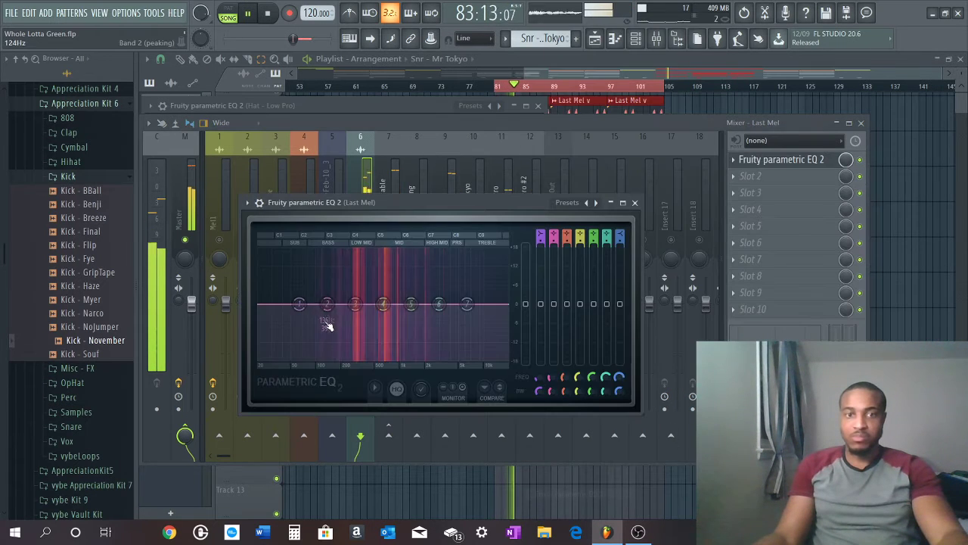
Set the Last Mel EQ's band 1 low shelf to about -18 dB near 200 Hz, trying a band 7 boost and resetting it
{"action": "left_click_drag", "start_coordinate": [298, 304], "coordinate": [390, 358]}
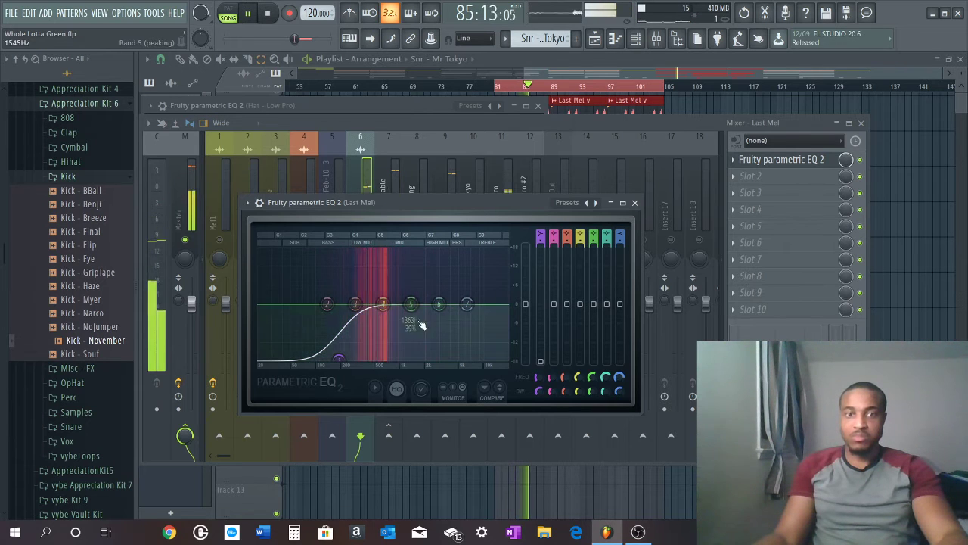
{"action": "mouse_move", "coordinate": [467, 304]}
{"action": "left_mouse_down"}
{"action": "mouse_move", "coordinate": [467, 265]}
{"action": "mouse_move", "coordinate": [404, 267]}
{"action": "mouse_move", "coordinate": [456, 266]}
{"action": "mouse_move", "coordinate": [477, 281]}
{"action": "mouse_move", "coordinate": [472, 289]}
{"action": "left_mouse_up"}
{"action": "right_click", "coordinate": [472, 290]}
{"action": "left_click", "coordinate": [488, 305]}
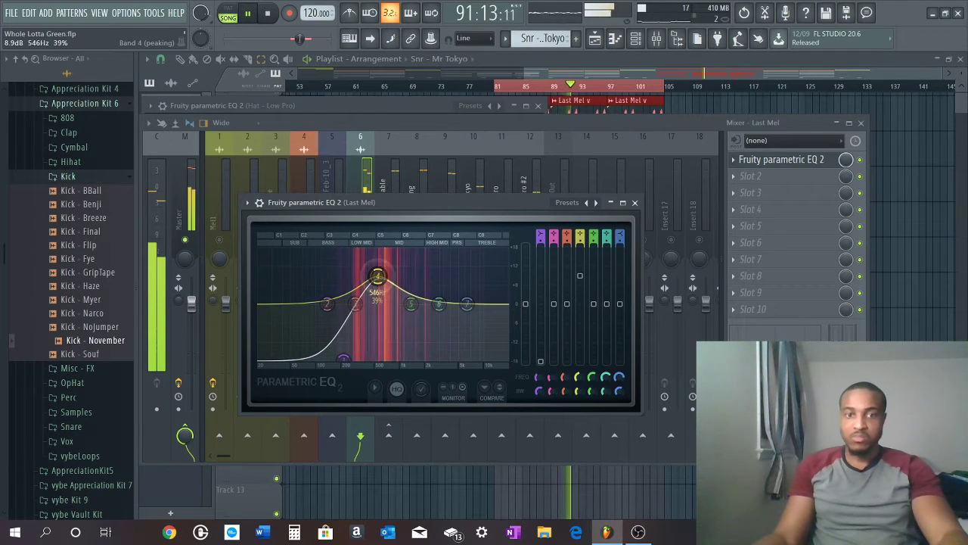
Cut the Last Mel EQ's band 4 about 1 dB near 600 Hz and raise band 7's high shelf about 4 dB near 5.7 kHz
{"action": "left_click_drag", "start_coordinate": [377, 276], "coordinate": [383, 293]}
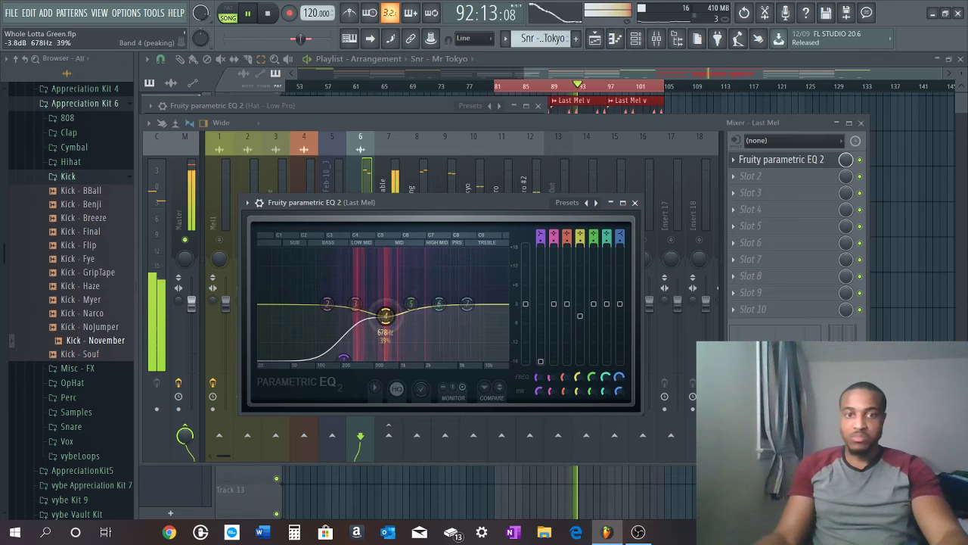
{"action": "key", "text": "space"}
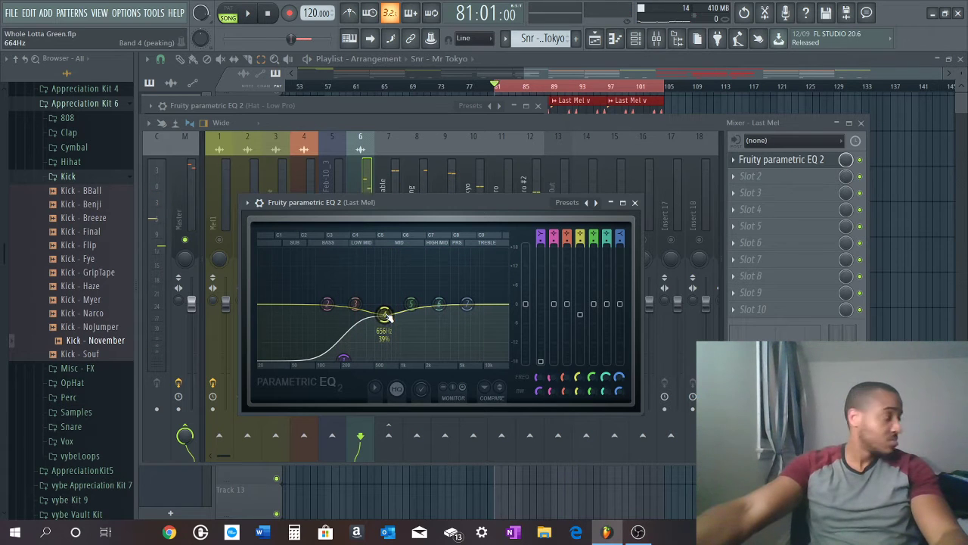
{"action": "key", "text": "space"}
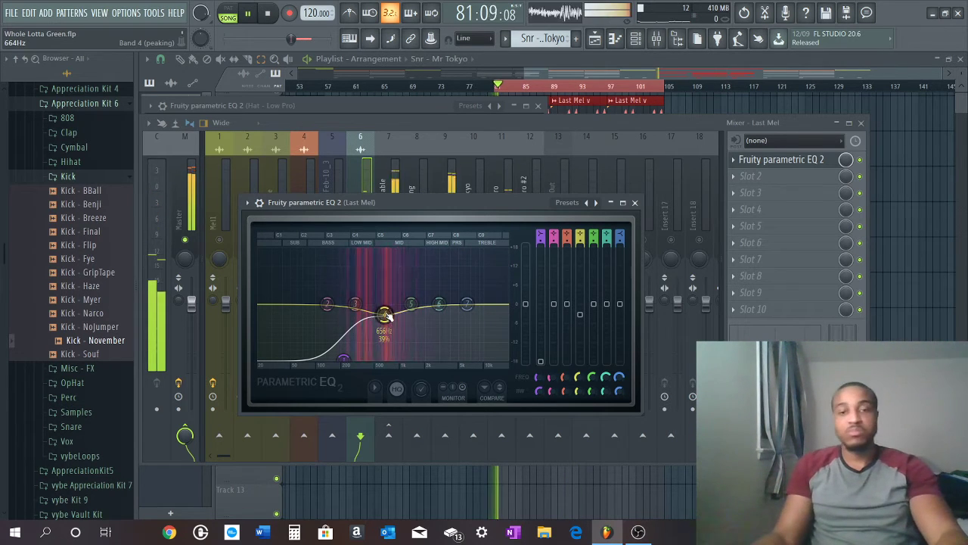
{"action": "left_click_drag", "start_coordinate": [386, 314], "coordinate": [384, 313]}
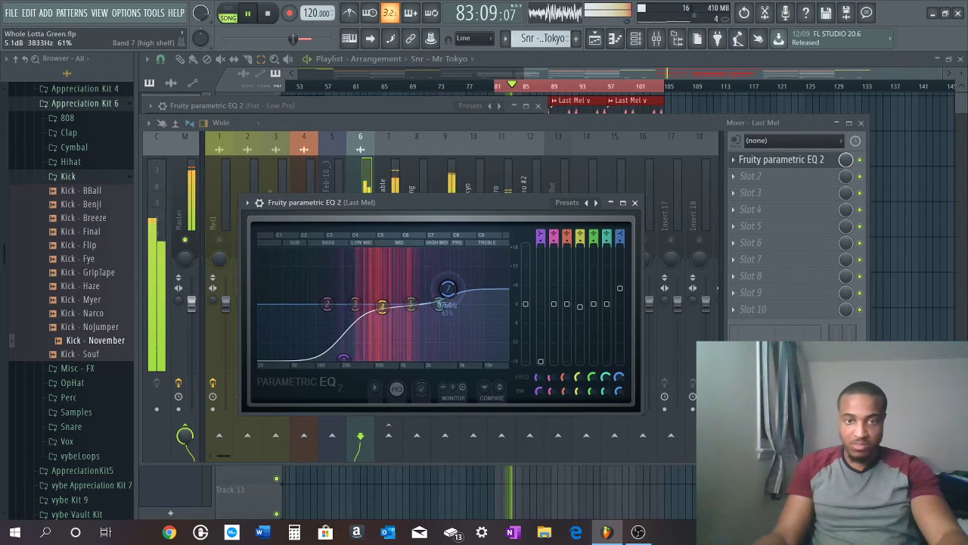
{"action": "left_click_drag", "start_coordinate": [447, 288], "coordinate": [463, 290]}
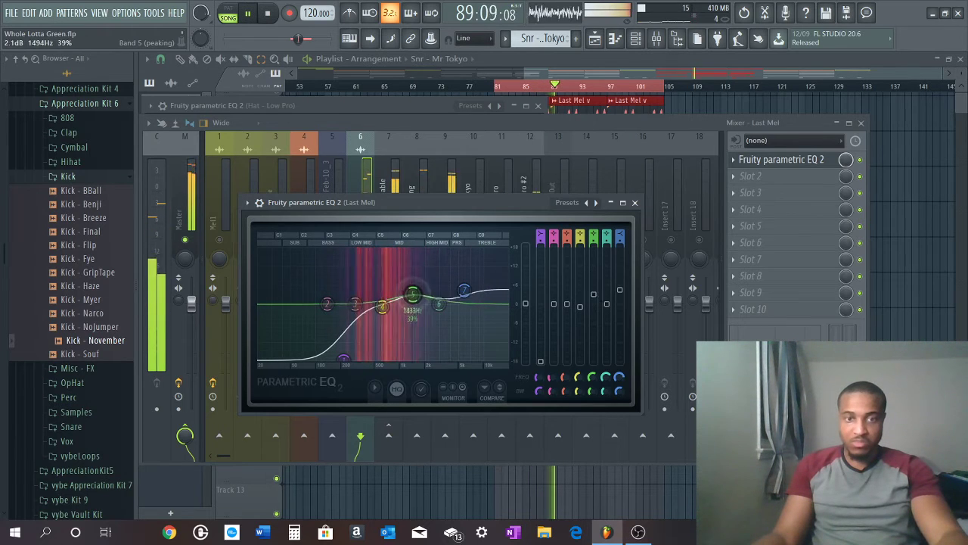
Cut the Last Mel EQ's bands 2 and 5 about 2 dB and band 3 about 4 dB, and raise its output level about 4 dB
{"action": "left_click_drag", "start_coordinate": [419, 332], "coordinate": [417, 340]}
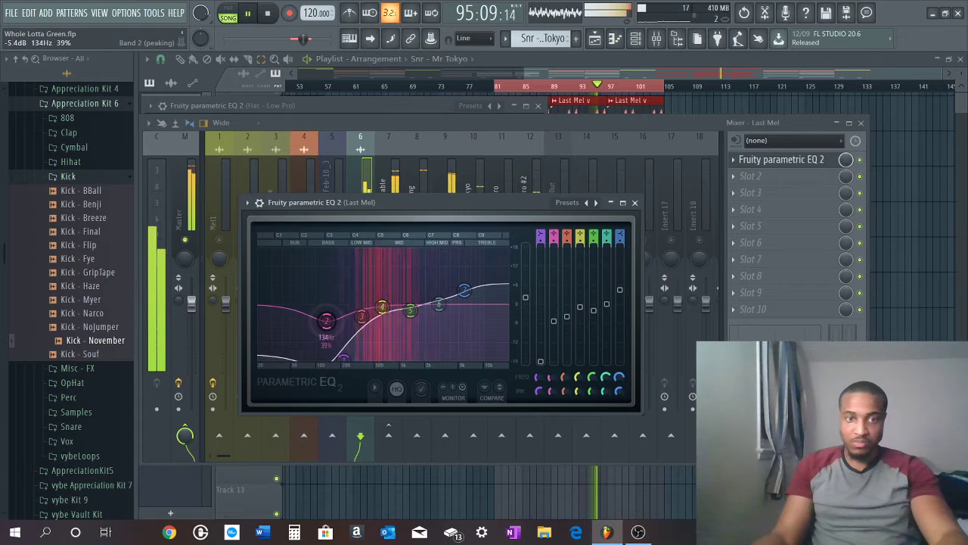
{"action": "left_click_drag", "start_coordinate": [326, 320], "coordinate": [317, 329]}
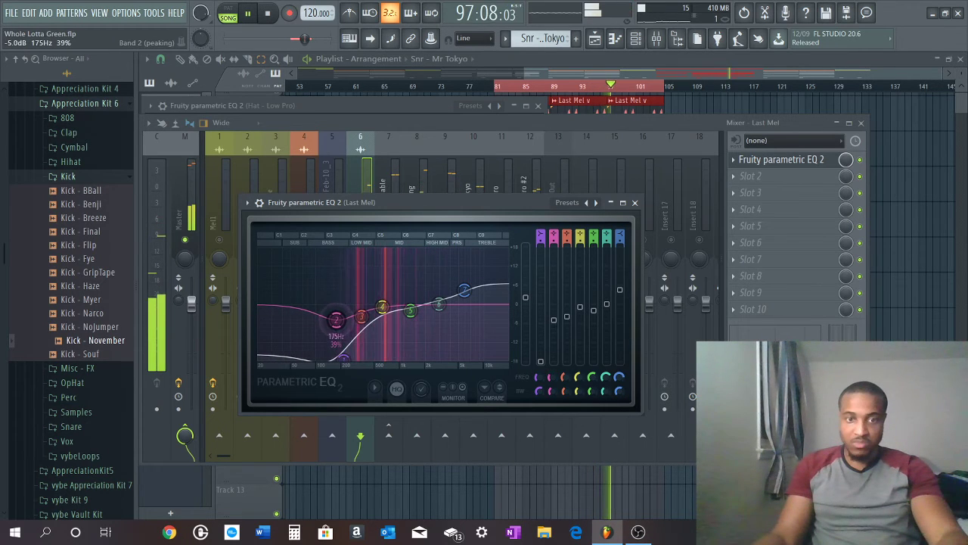
{"action": "left_click_drag", "start_coordinate": [334, 317], "coordinate": [333, 309]}
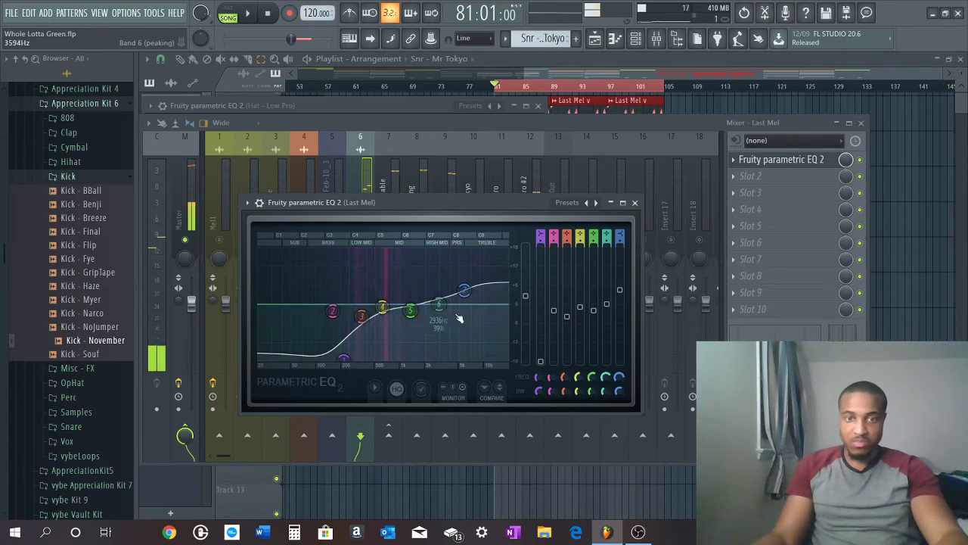
{"action": "mouse_move", "coordinate": [526, 296]}
{"action": "left_mouse_down"}
{"action": "mouse_move", "coordinate": [525, 280]}
{"action": "mouse_move", "coordinate": [525, 291]}
{"action": "left_mouse_up"}
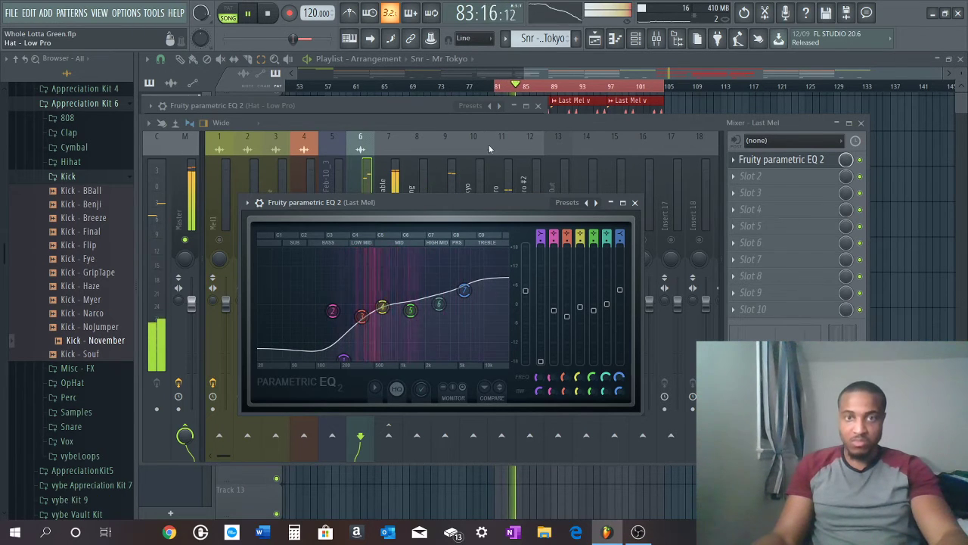
Inspect the Hat - Low Pro track's EQ curve while the looped section plays
{"action": "left_click", "coordinate": [490, 126]}
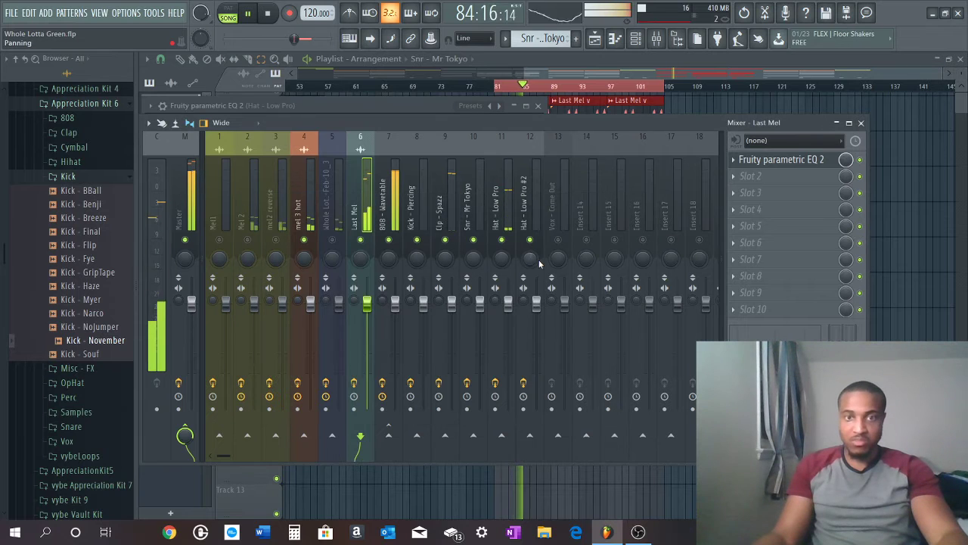
{"action": "left_click", "coordinate": [507, 167]}
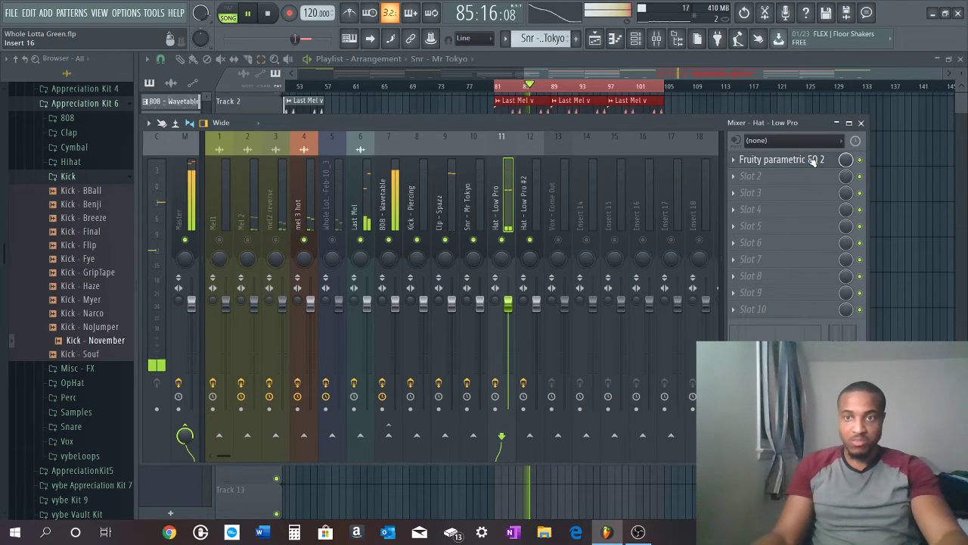
{"action": "left_click", "coordinate": [813, 160]}
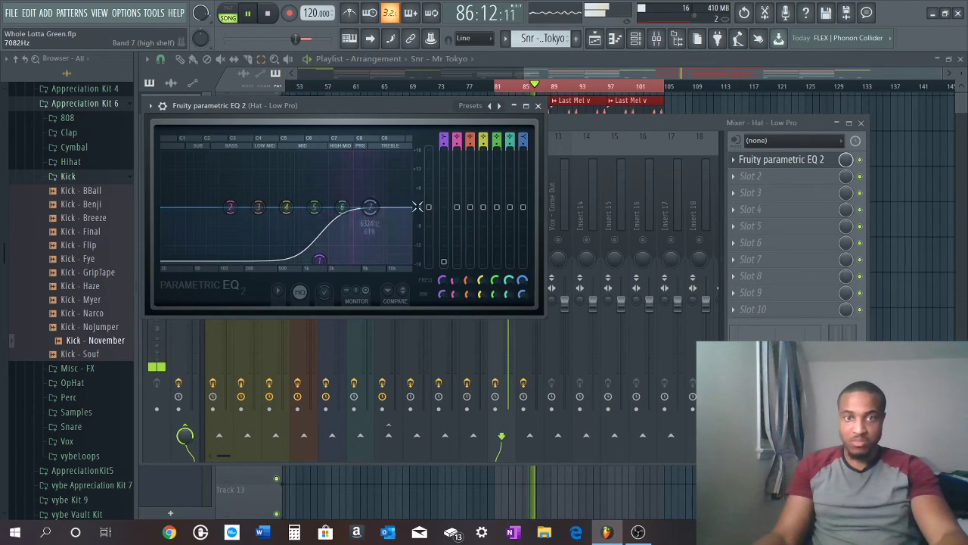
{"action": "left_click", "coordinate": [655, 129]}
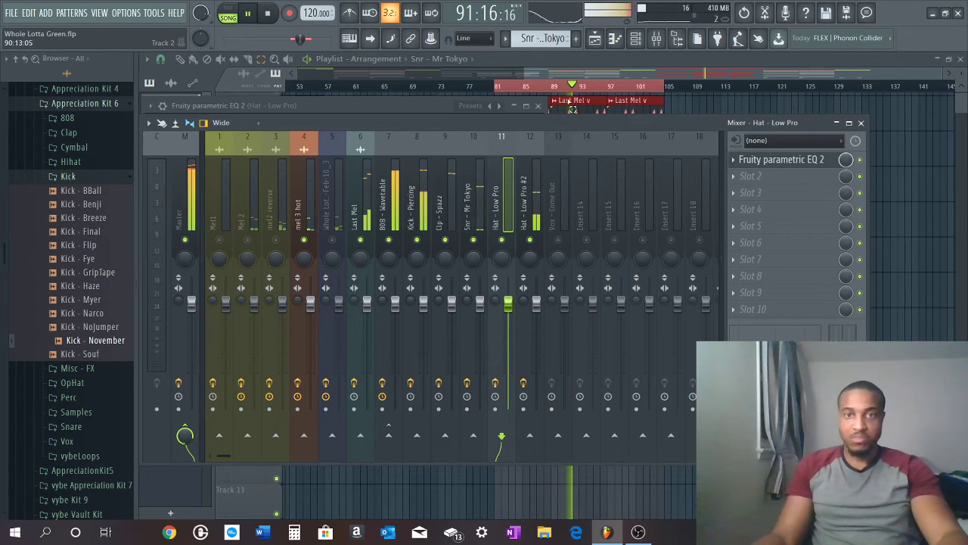
{"action": "left_click", "coordinate": [764, 160]}
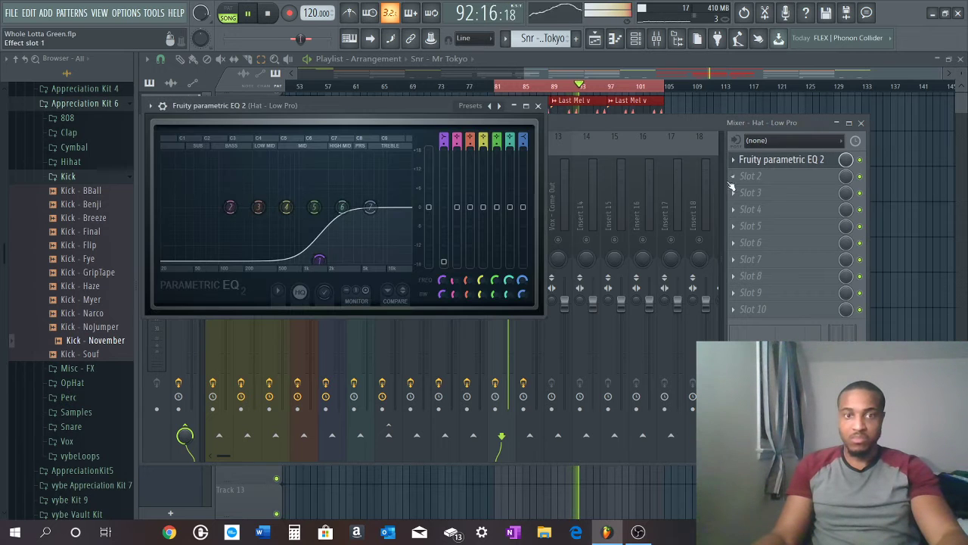
Lower the Last Mel EQ's output level to about 2.9 dB and replay the looped section to check it
{"action": "left_click", "coordinate": [365, 208]}
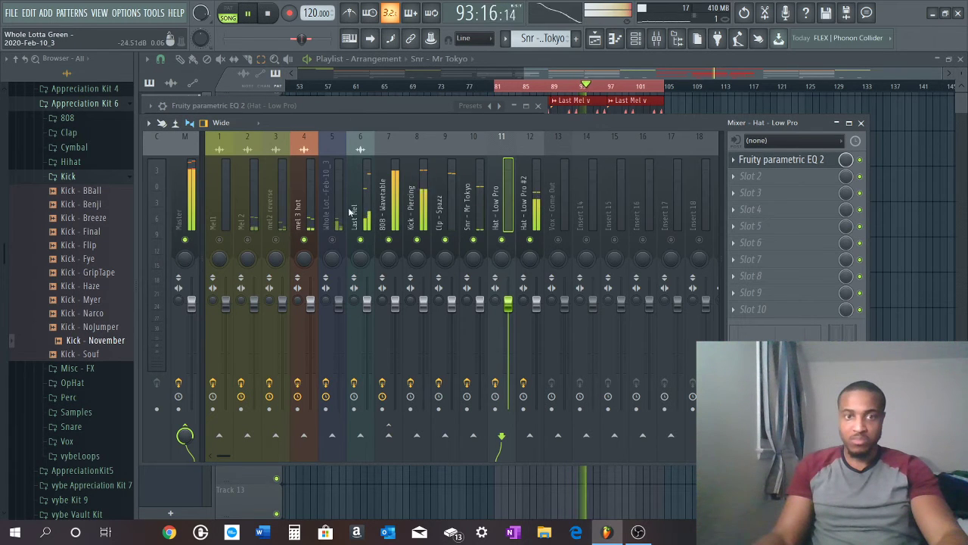
{"action": "left_click", "coordinate": [813, 160]}
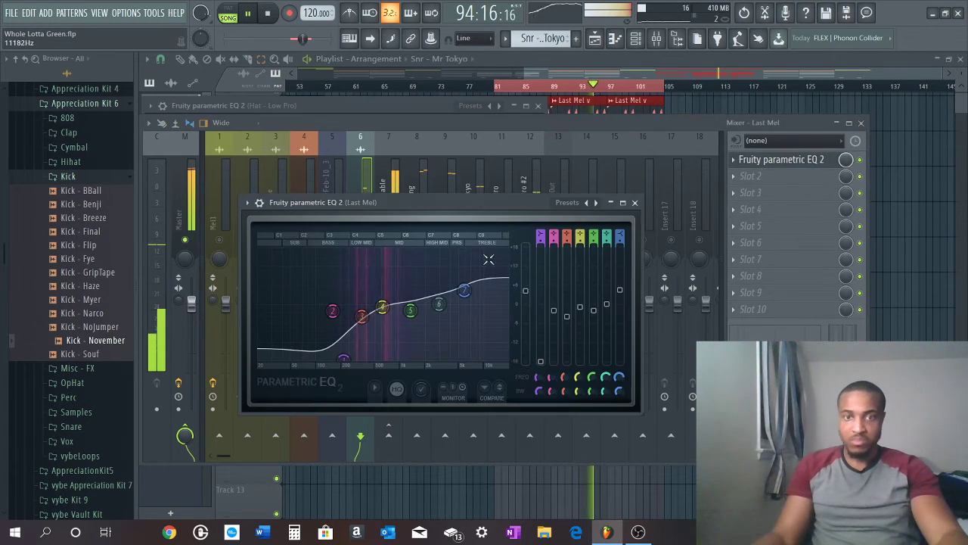
{"action": "left_click_drag", "start_coordinate": [520, 290], "coordinate": [529, 299]}
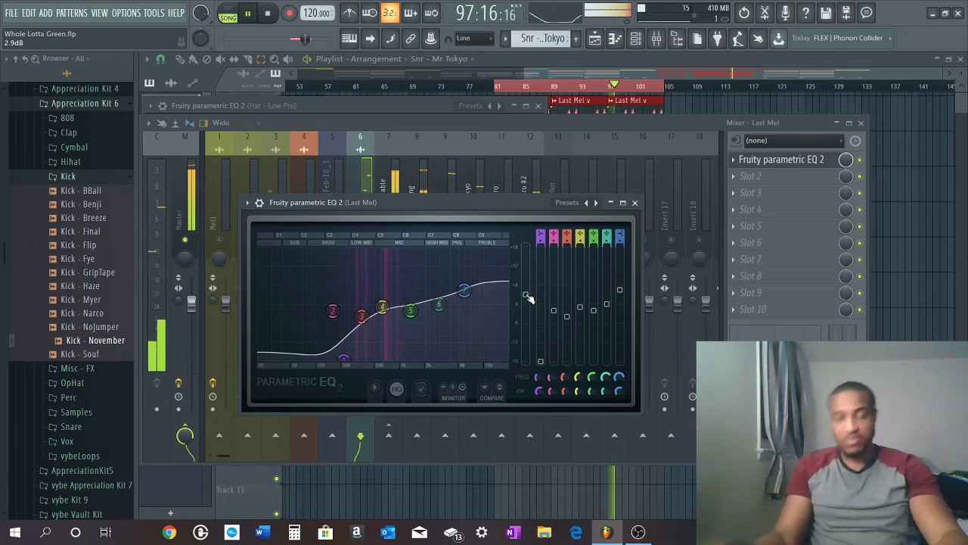
{"action": "key", "text": "space"}
{"action": "left_click", "coordinate": [499, 129]}
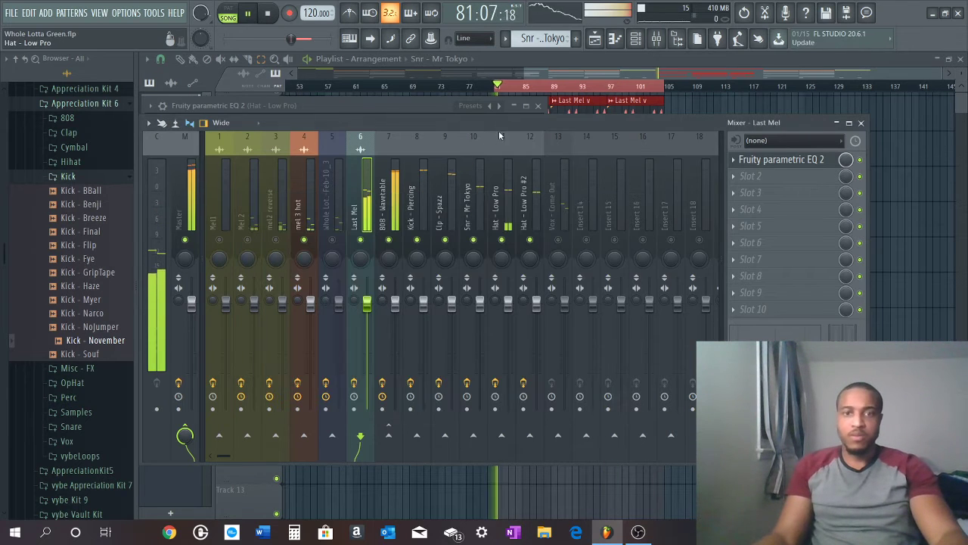
{"action": "left_click", "coordinate": [477, 225]}
{"action": "key", "text": "space"}
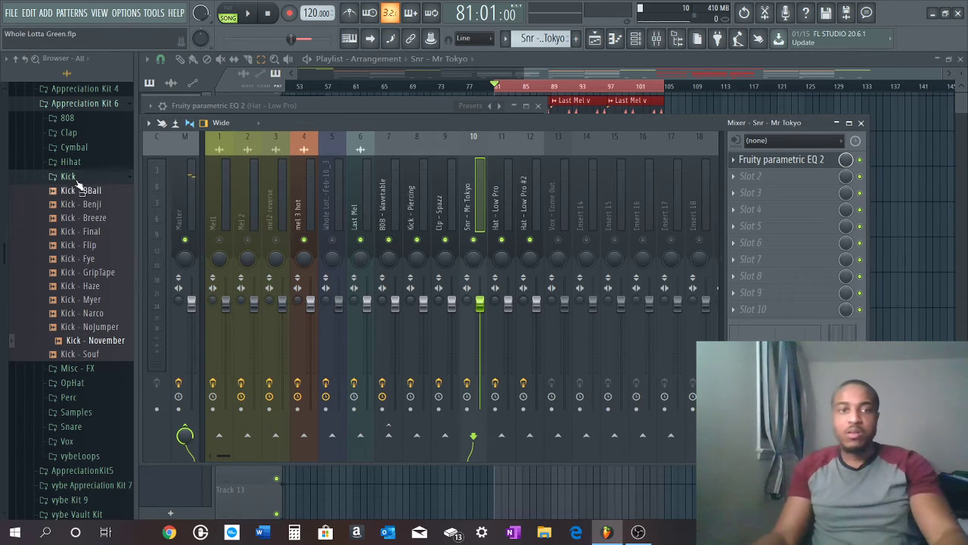
Set the playlist loop to bars 73 to 81, covering the Reverse Mel clip
{"action": "left_click", "coordinate": [561, 108]}
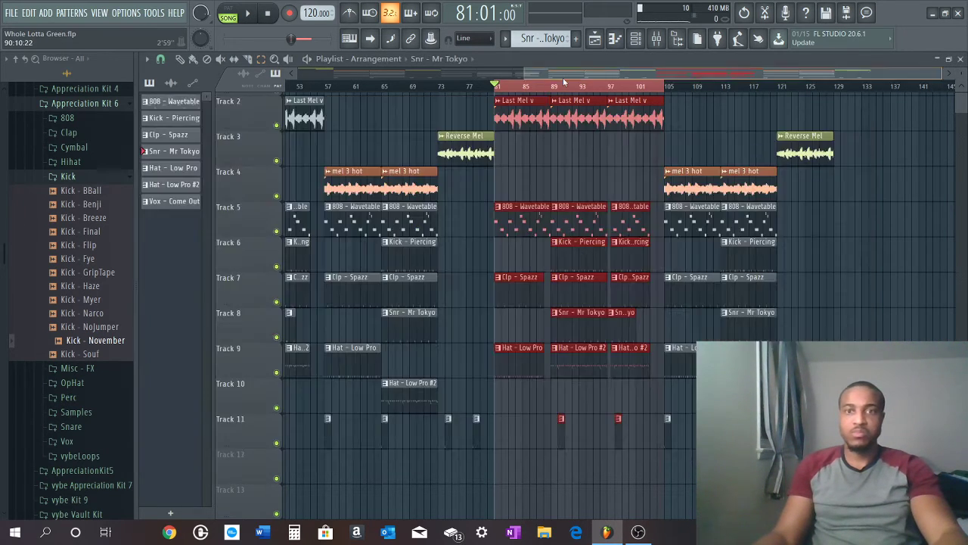
{"action": "scroll", "coordinate": [442, 88], "scroll_direction": "down", "scroll_amount": 2}
{"action": "left_click", "coordinate": [439, 87]}
{"action": "left_click_drag", "start_coordinate": [574, 88], "coordinate": [689, 99]}
{"action": "scroll", "coordinate": [584, 87], "scroll_direction": "up", "scroll_amount": 3}
{"action": "key", "text": "space"}
{"action": "key", "text": "space"}
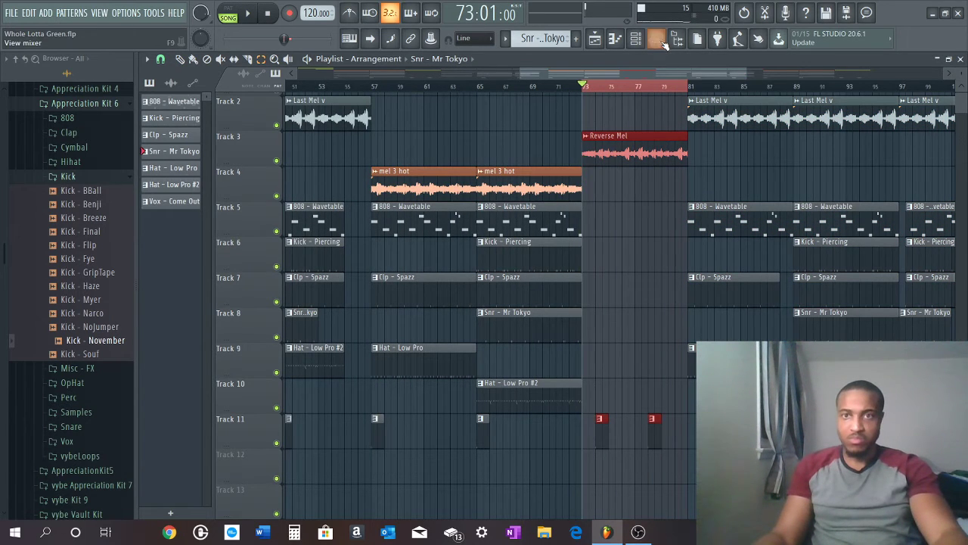
Unmute the mel2 reverse track and add Fruity Parametric EQ 2 to its slot 2 while the loop plays
{"action": "left_click", "coordinate": [659, 41]}
{"action": "key", "text": "space"}
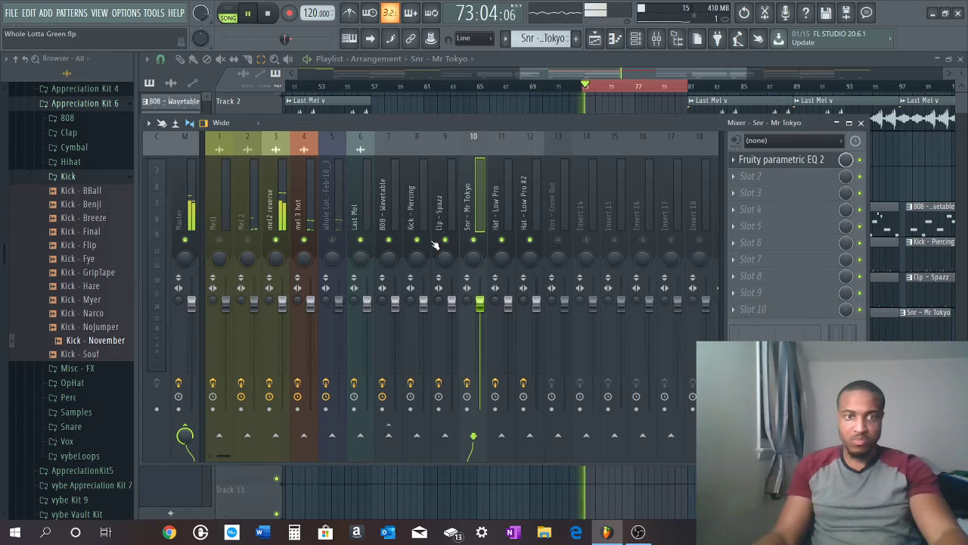
{"action": "left_click", "coordinate": [273, 189]}
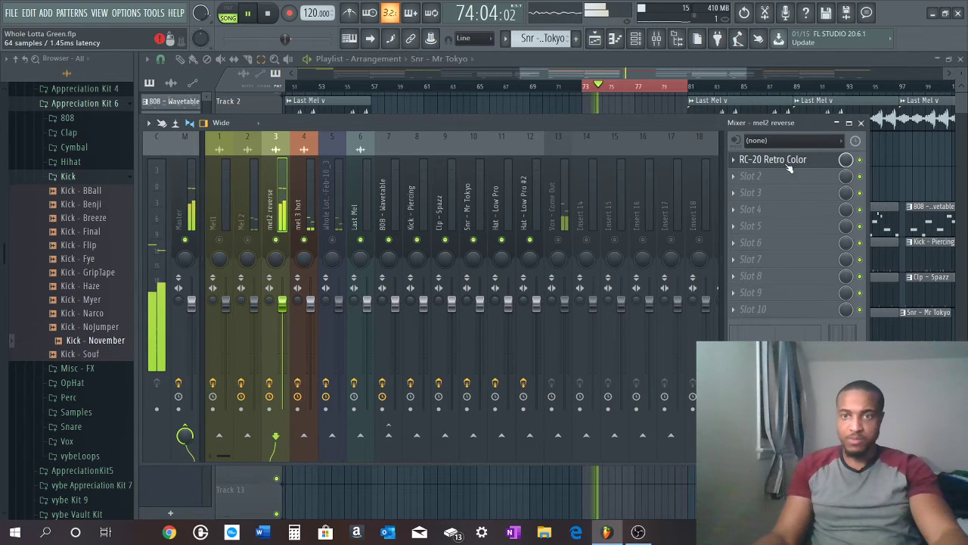
{"action": "left_click", "coordinate": [756, 176]}
{"action": "mouse_move", "coordinate": [756, 191]}
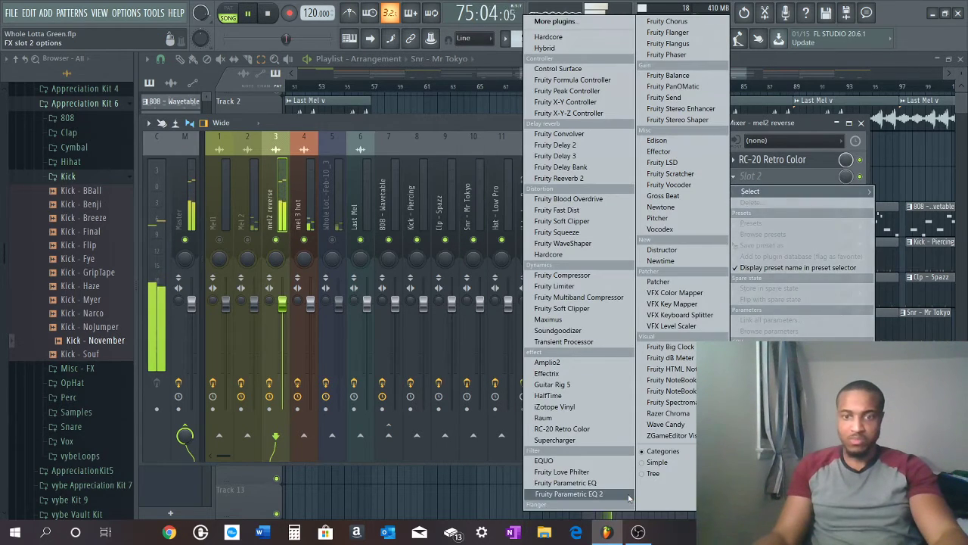
{"action": "left_click", "coordinate": [567, 493]}
Set the mel2 reverse EQ's band 1 to about -18 dB near 100 Hz and band 7's high shelf to 5.7 dB at 5167 Hz
{"action": "left_click_drag", "start_coordinate": [224, 239], "coordinate": [242, 280]}
{"action": "left_click_drag", "start_coordinate": [386, 227], "coordinate": [379, 204]}
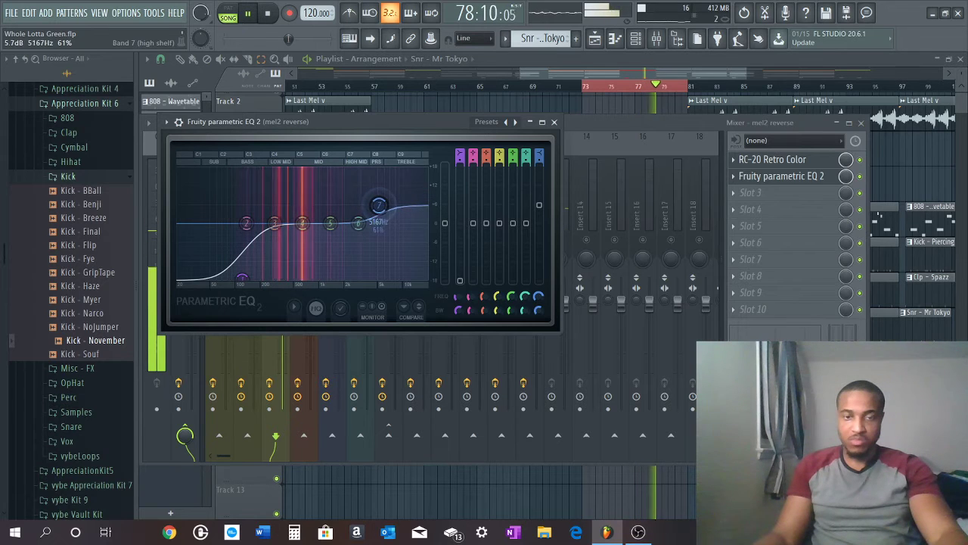
{"action": "left_click", "coordinate": [705, 121]}
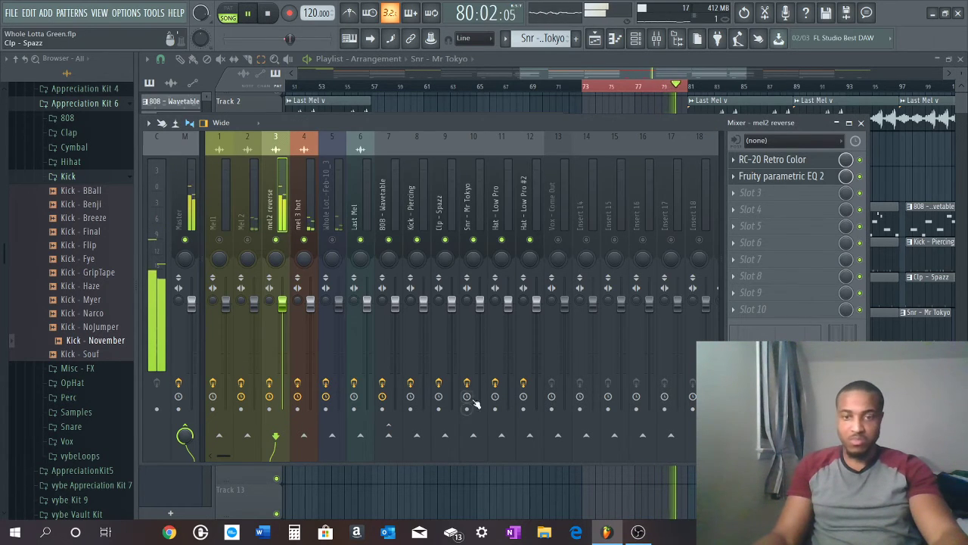
Unmute the Vox - Come Out track and add the Raum reverb to its slot 1
{"action": "left_click", "coordinate": [558, 240]}
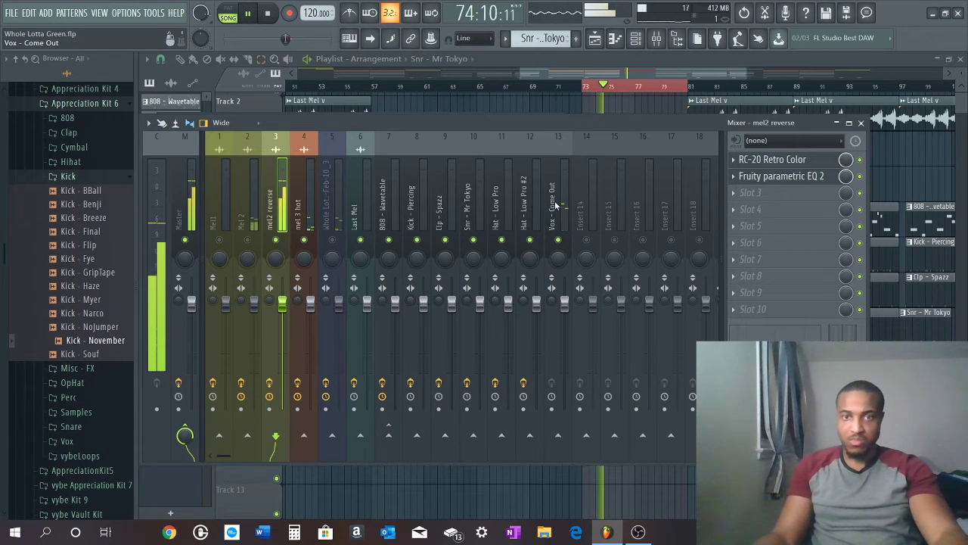
{"action": "left_click", "coordinate": [554, 205]}
{"action": "left_click", "coordinate": [749, 159]}
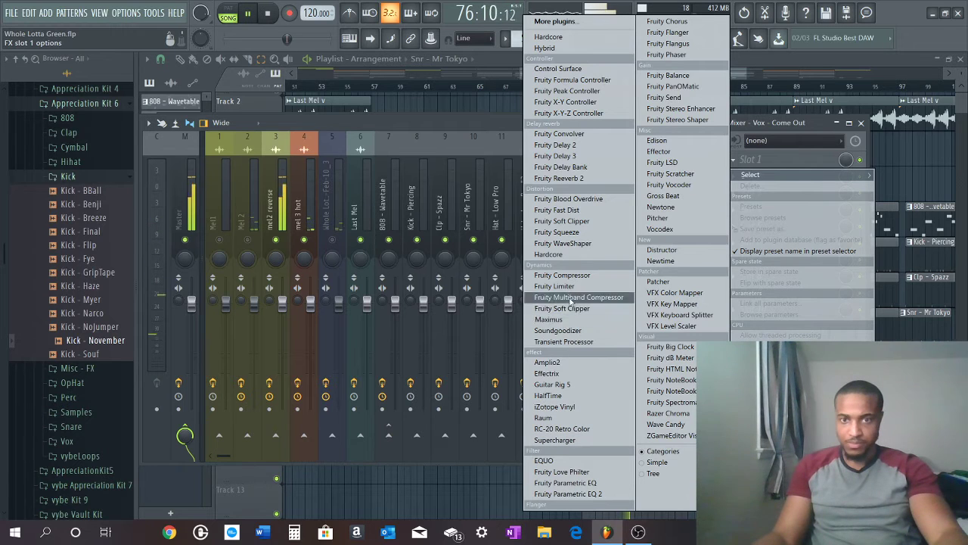
{"action": "left_click", "coordinate": [543, 418]}
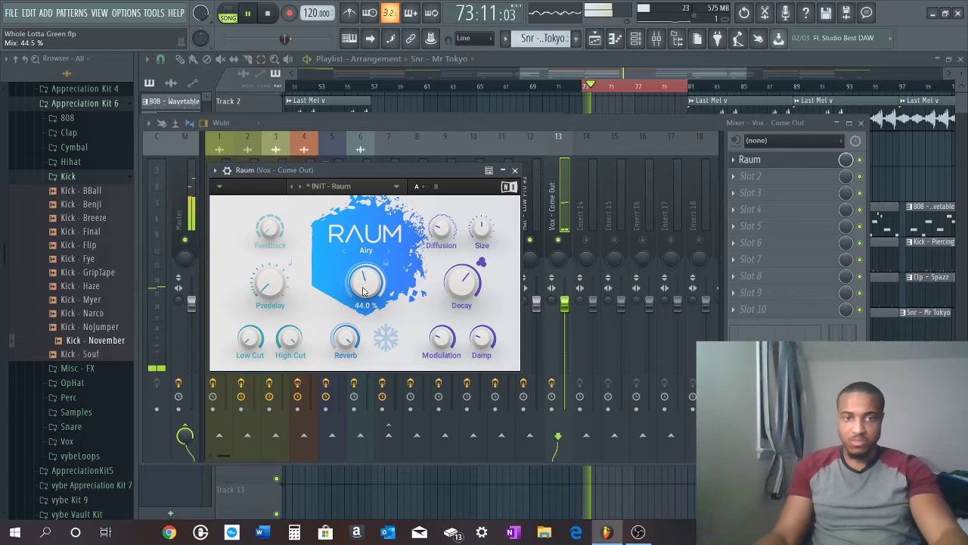
Set the Vox - Come Out Raum mix to 31.5 % and check the reverb in the looped section
{"action": "left_click_drag", "start_coordinate": [363, 287], "coordinate": [363, 293]}
{"action": "key", "text": "space"}
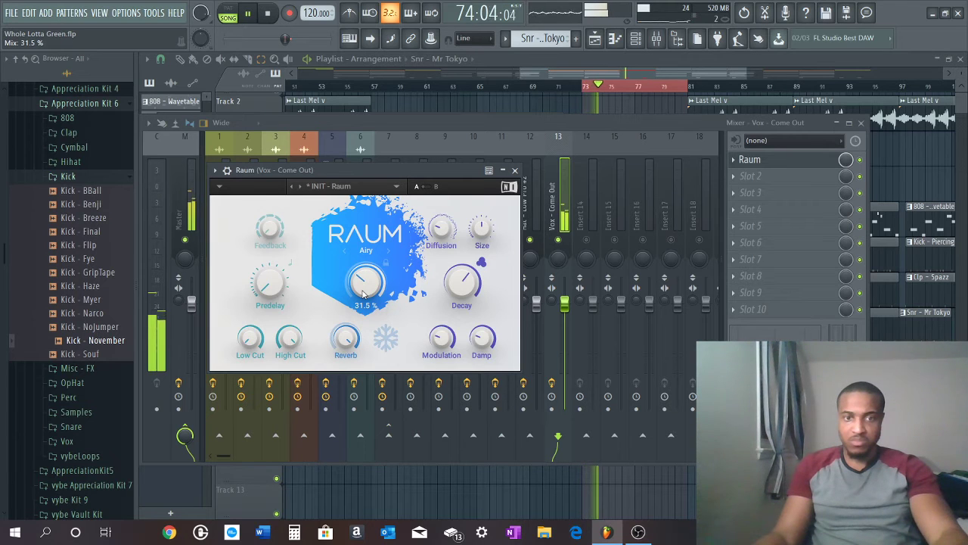
{"action": "key", "text": "space"}
{"action": "left_click", "coordinate": [603, 122]}
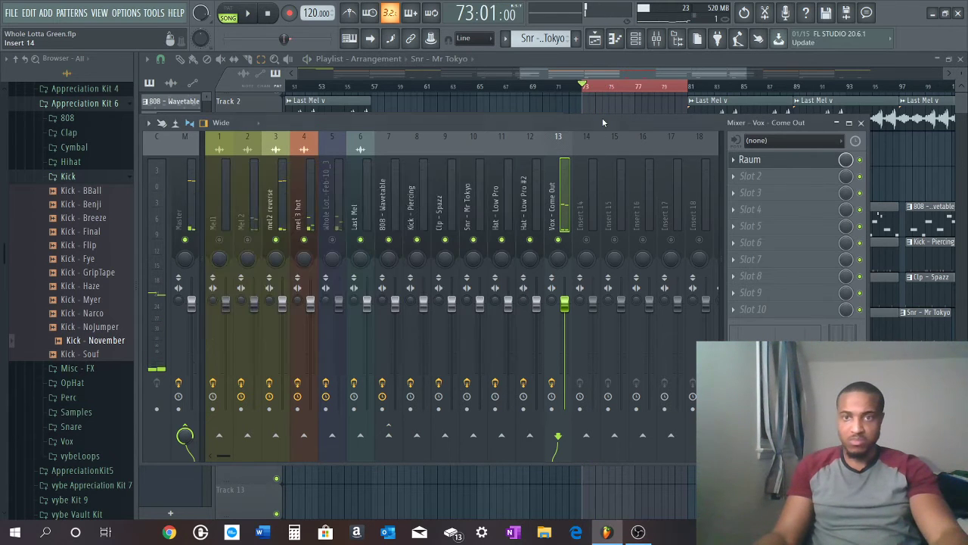
{"action": "key", "text": "space"}
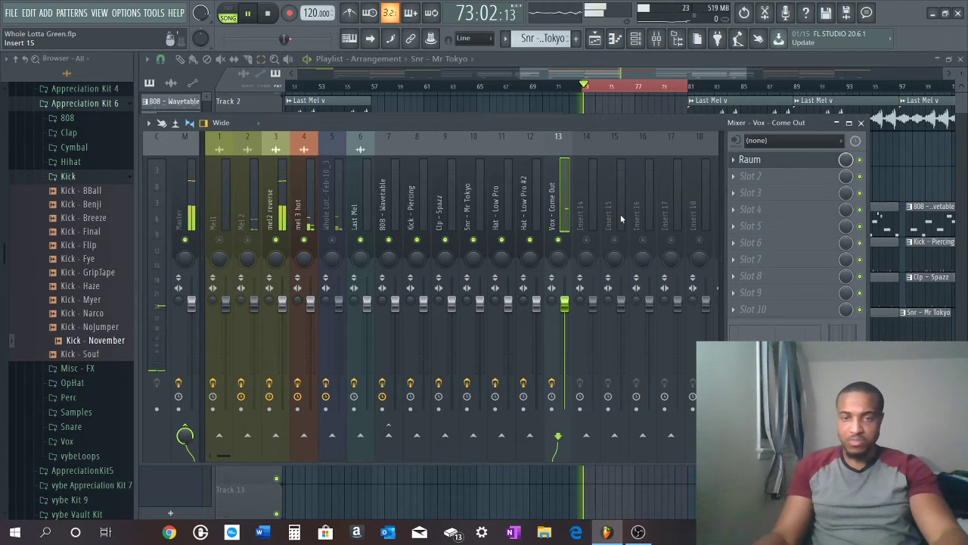
{"action": "left_click", "coordinate": [779, 160]}
{"action": "key", "text": "space"}
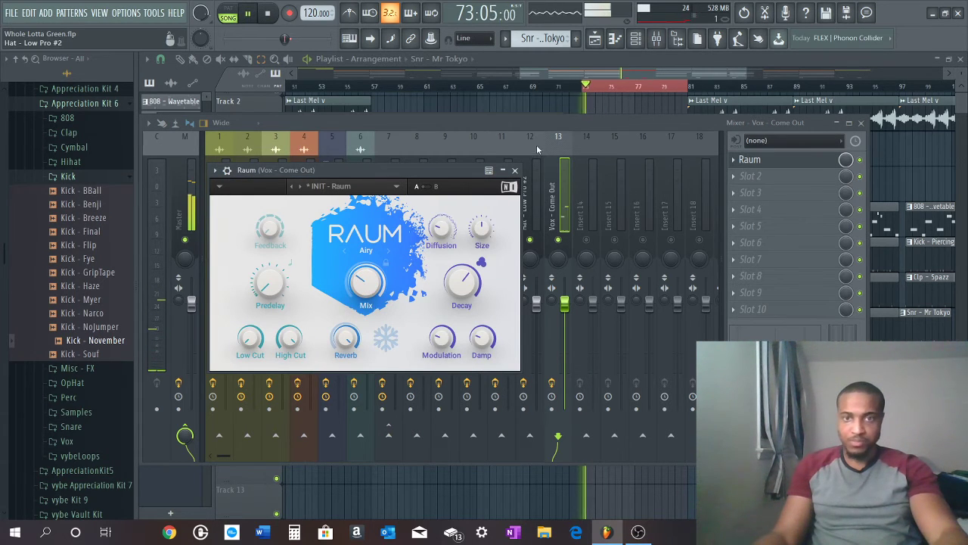
{"action": "left_click", "coordinate": [515, 169]}
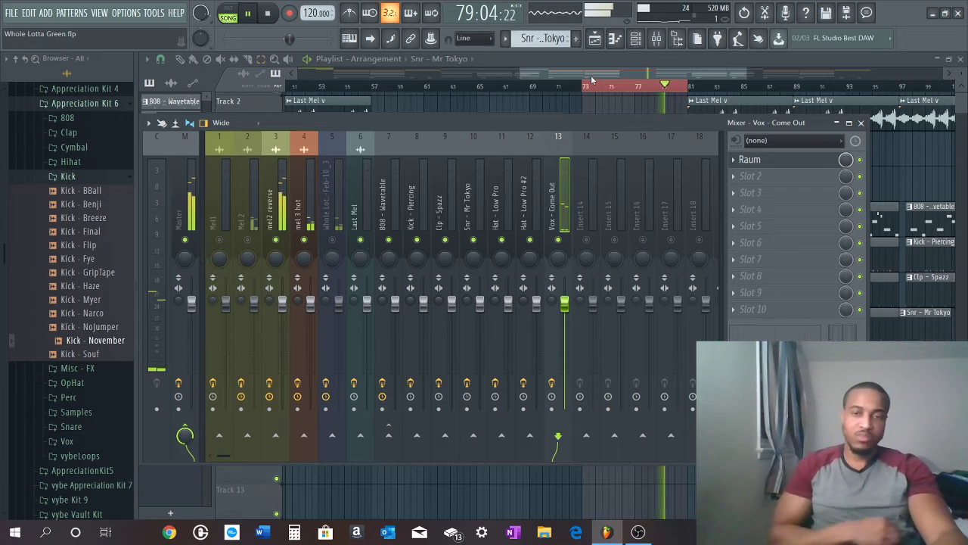
Clear the playlist loop selection, stop playback and return the playhead to the start of the song
{"action": "key", "text": "F9"}
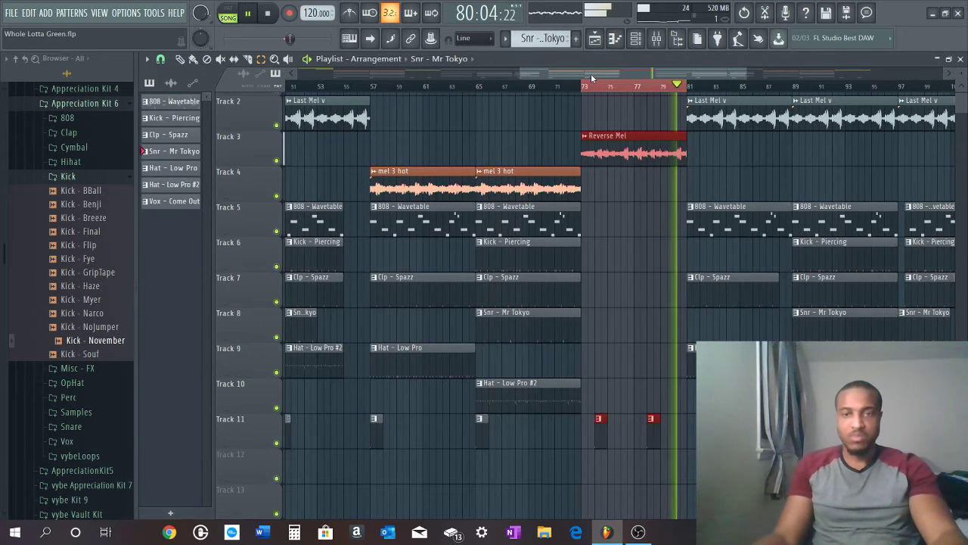
{"action": "left_click", "coordinate": [556, 106]}
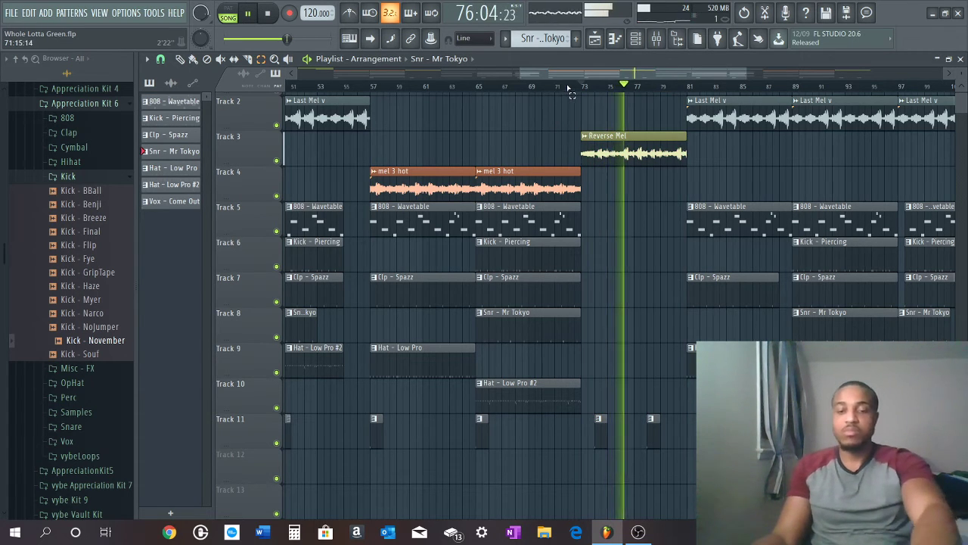
{"action": "left_click_drag", "start_coordinate": [557, 75], "coordinate": [435, 88]}
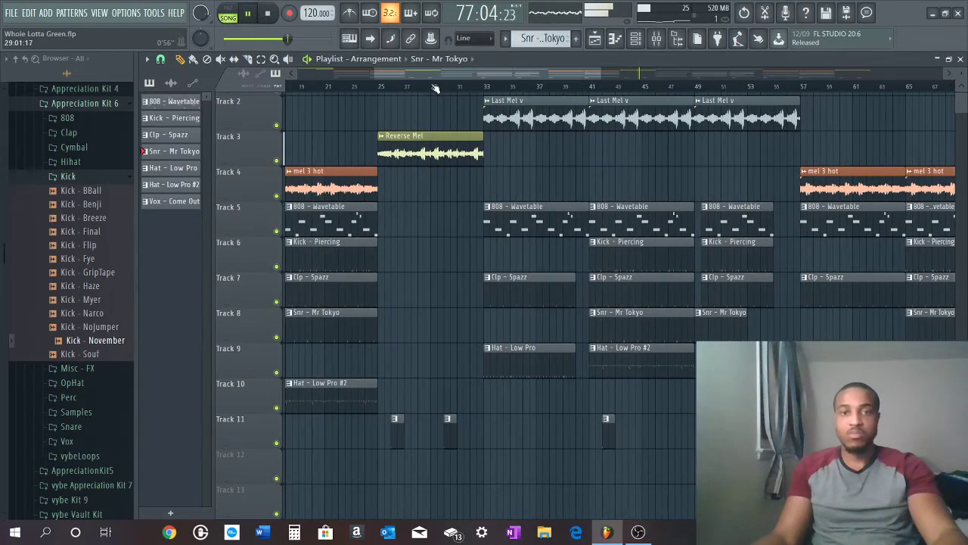
{"action": "scroll", "coordinate": [501, 86], "scroll_direction": "down", "scroll_amount": 5}
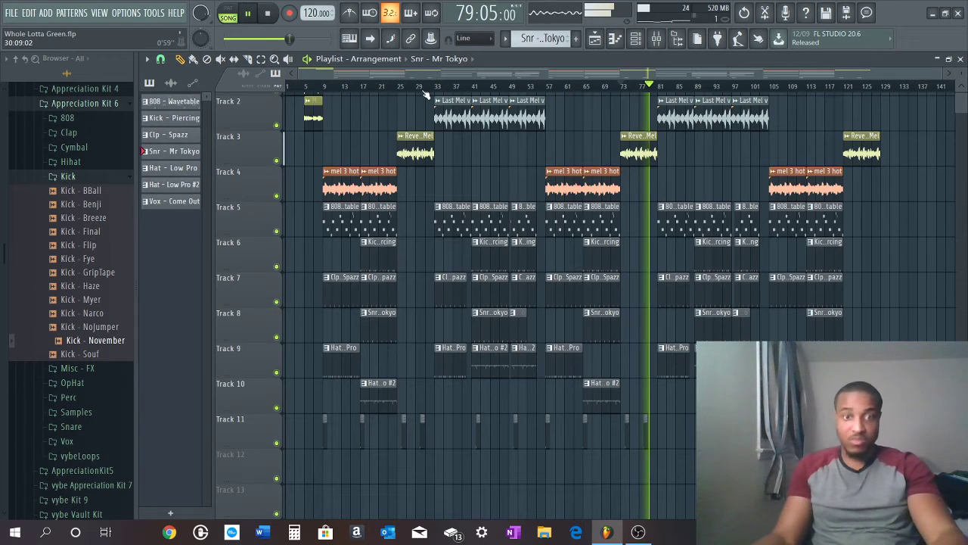
{"action": "scroll", "coordinate": [389, 87], "scroll_direction": "up", "scroll_amount": 4}
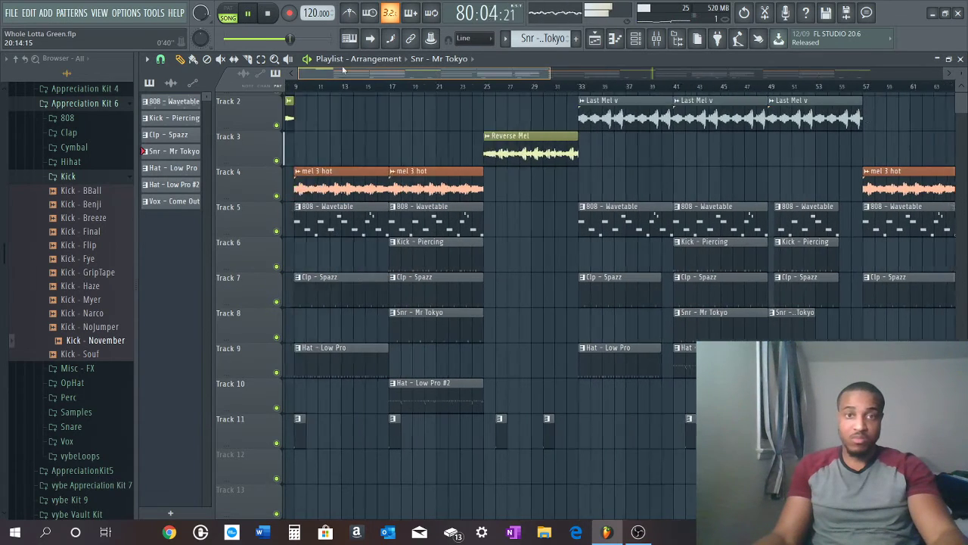
{"action": "scroll", "coordinate": [236, 109], "scroll_direction": "up", "scroll_amount": 1}
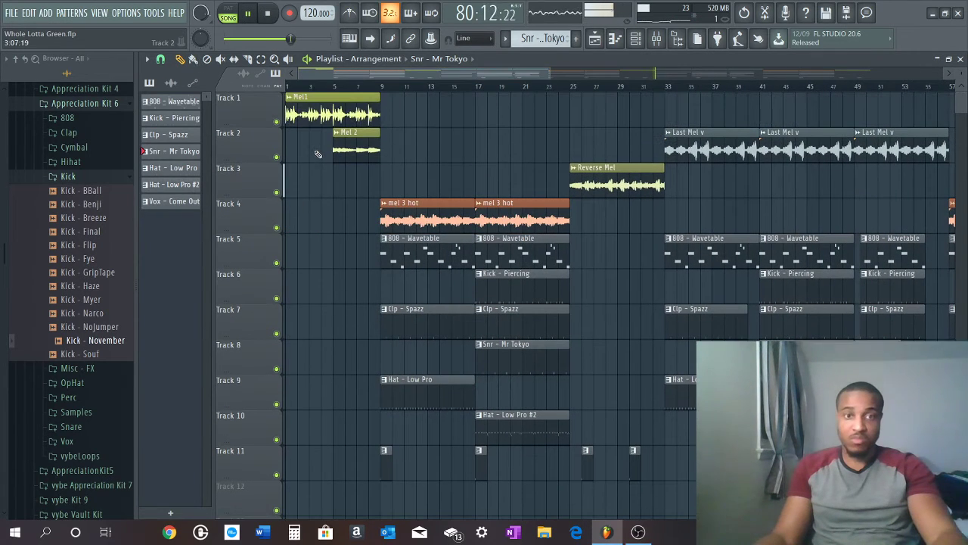
{"action": "left_click", "coordinate": [269, 15]}
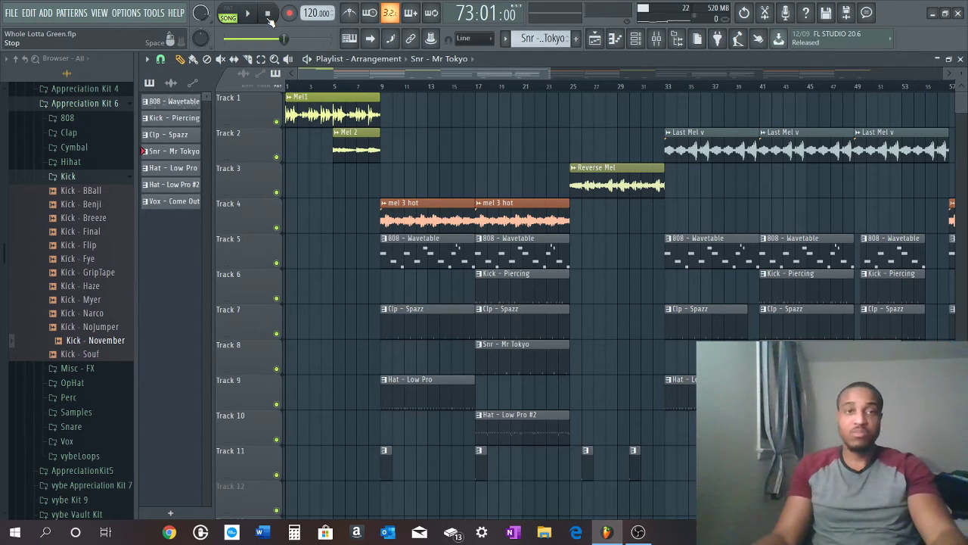
{"action": "left_click", "coordinate": [268, 15]}
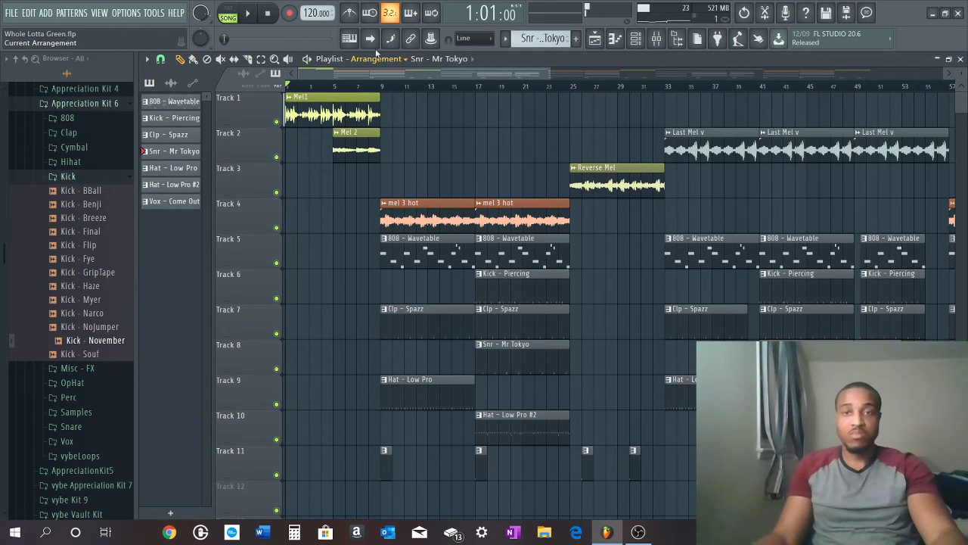
Play the song from bar 1 and unmute the Mel1 track in the mixer
{"action": "left_click", "coordinate": [636, 41]}
{"action": "left_click", "coordinate": [657, 41]}
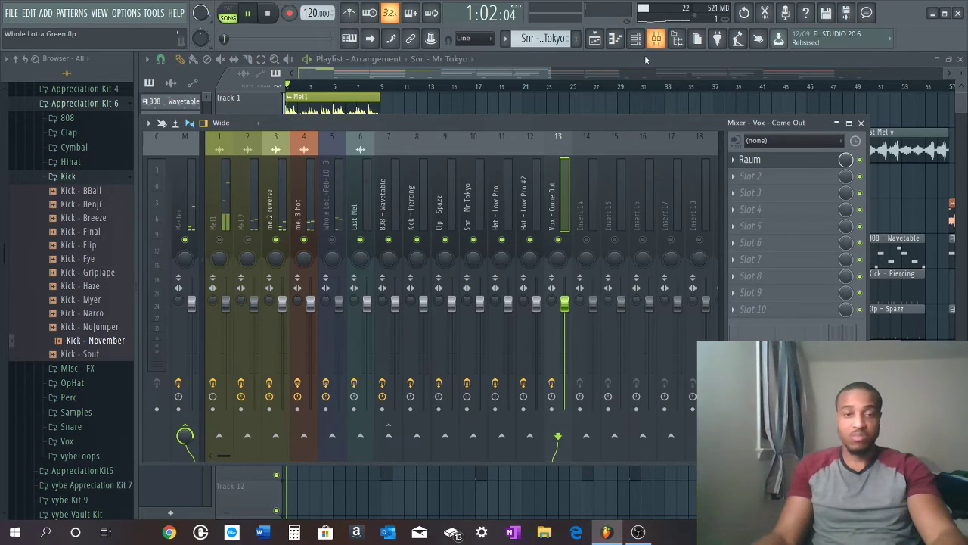
{"action": "key", "text": "space"}
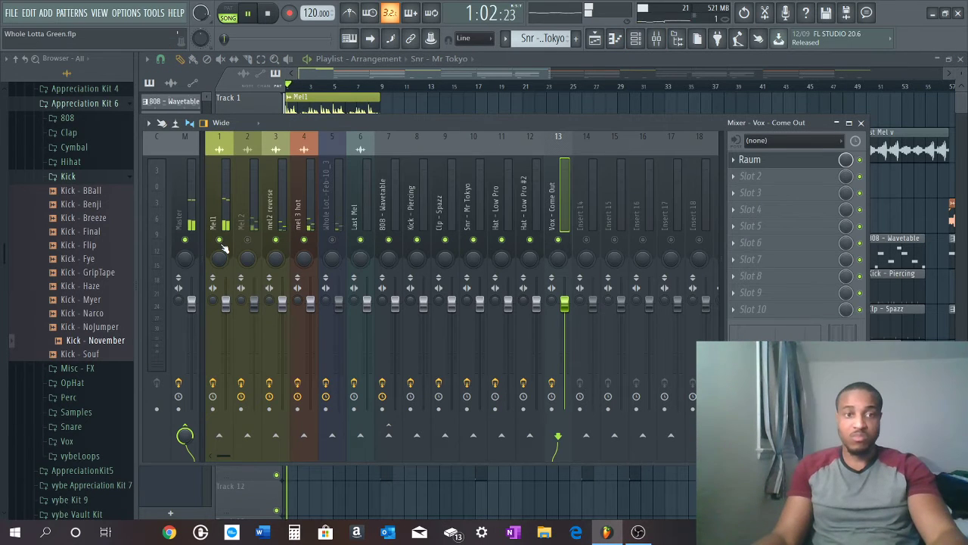
Check the Mel1 track's Fruity parametric EQ 2 and unmute mixer tracks 2 (Mel 2) and 5 during playback
{"action": "left_click", "coordinate": [223, 219]}
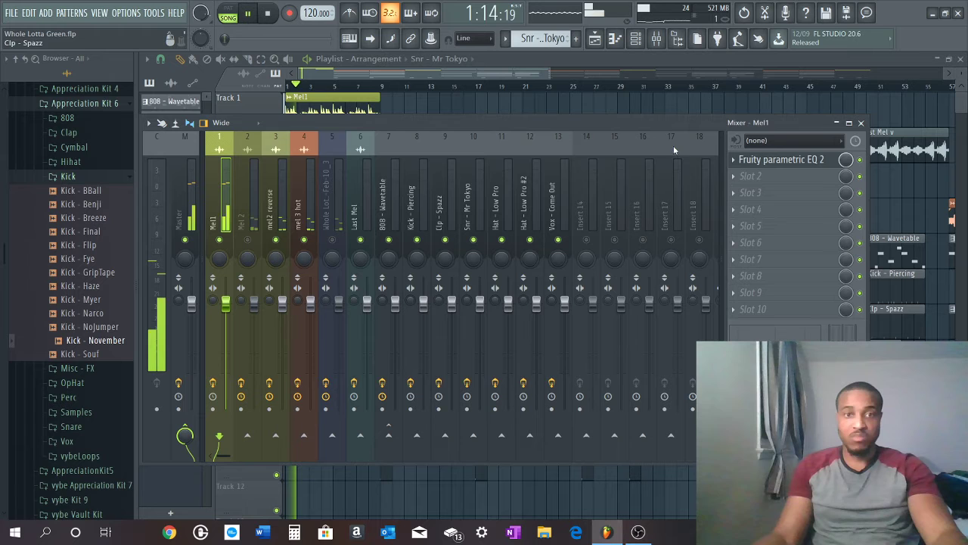
{"action": "left_click", "coordinate": [763, 161]}
{"action": "left_click", "coordinate": [560, 122]}
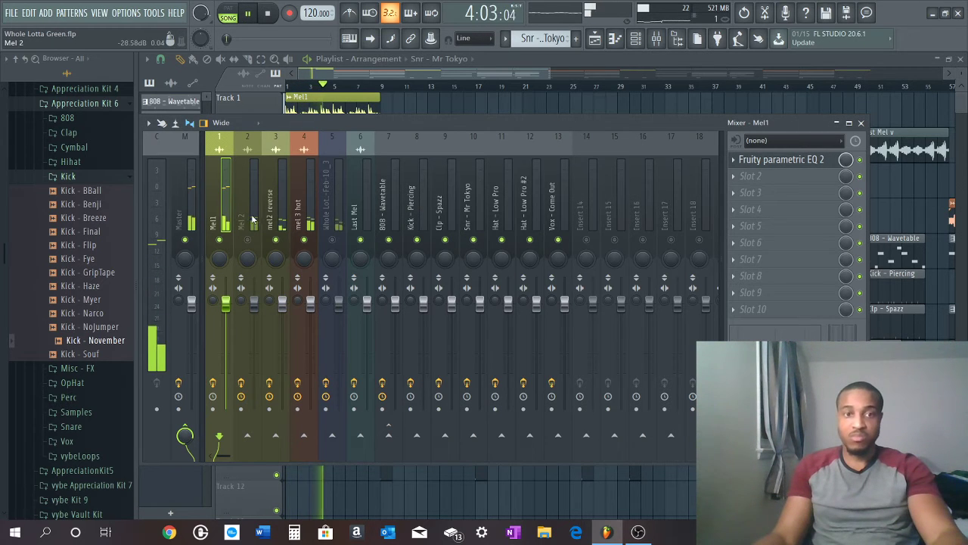
{"action": "left_click", "coordinate": [248, 240]}
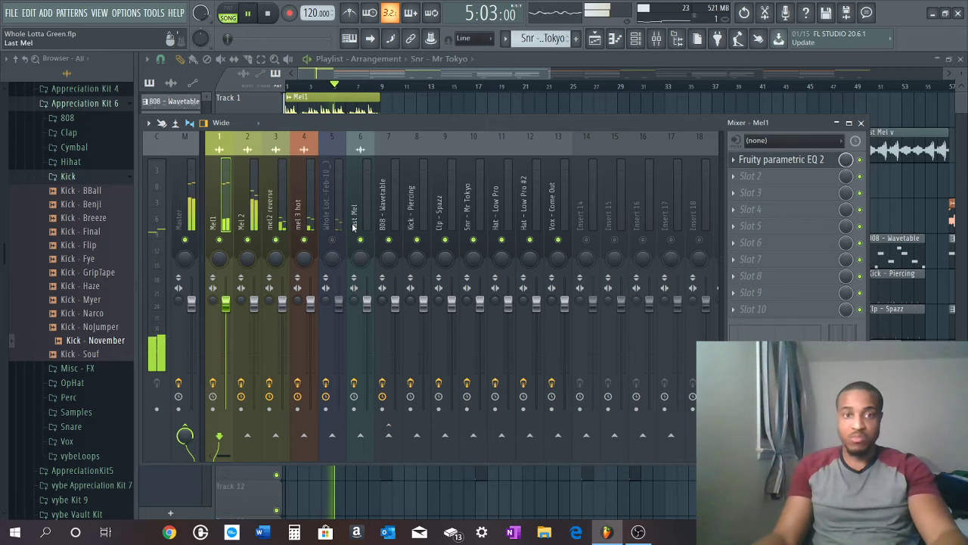
{"action": "left_click", "coordinate": [242, 204]}
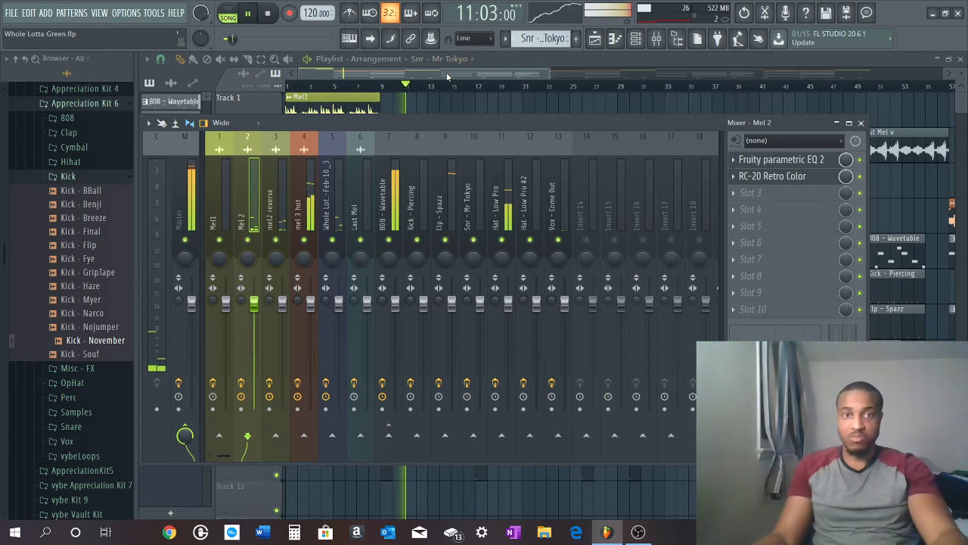
Replay the song from bar 9 in the playlist, stop playback and save the project
{"action": "key", "text": "F9"}
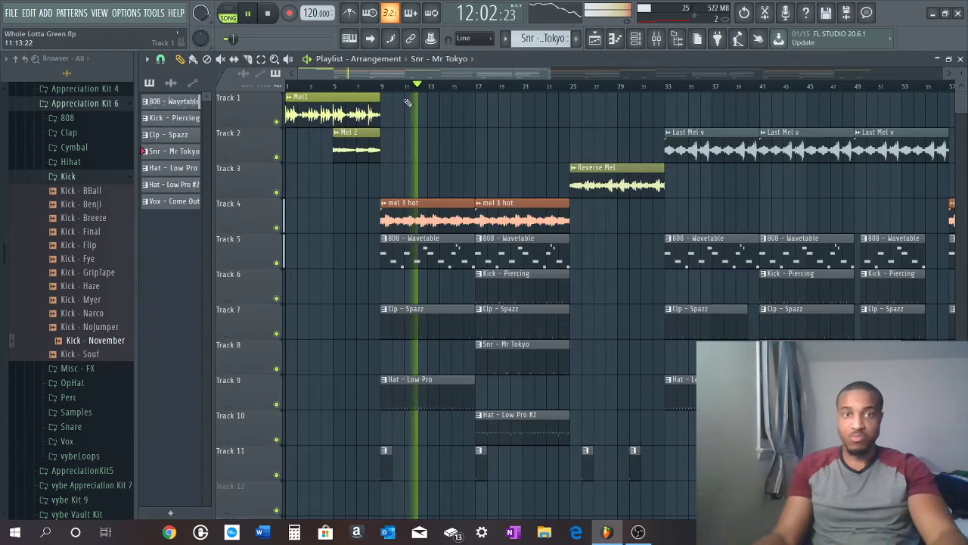
{"action": "left_click", "coordinate": [384, 86]}
{"action": "left_click", "coordinate": [384, 87]}
{"action": "left_click", "coordinate": [384, 86]}
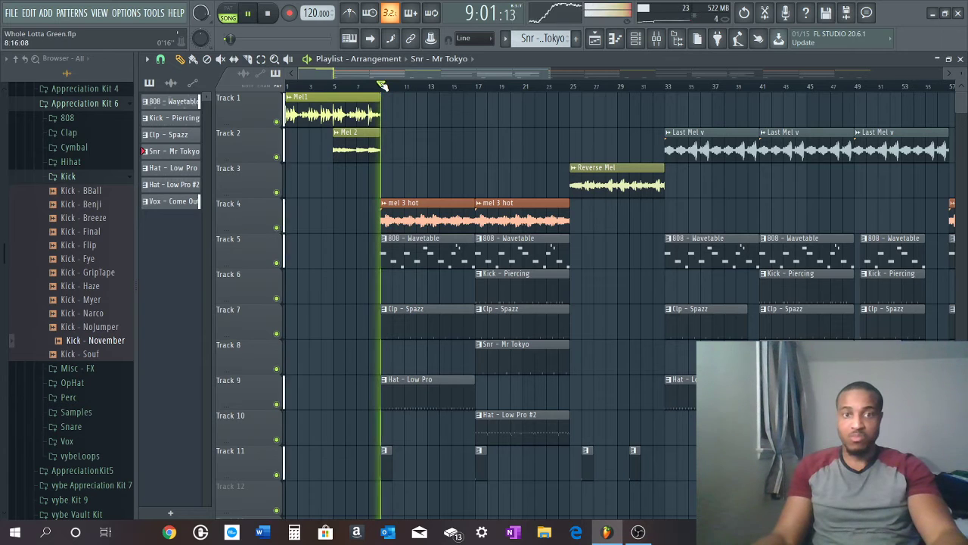
{"action": "key", "text": "space"}
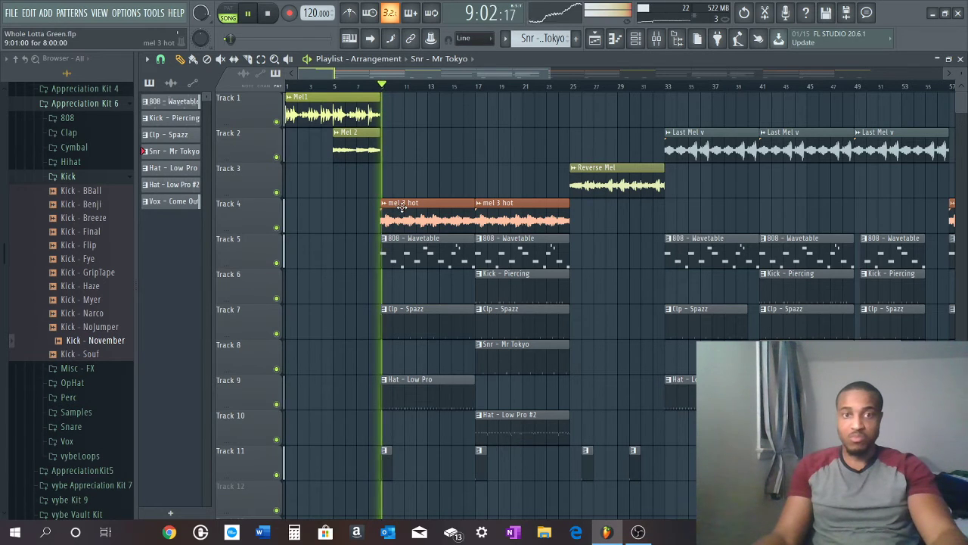
{"action": "key", "text": "space"}
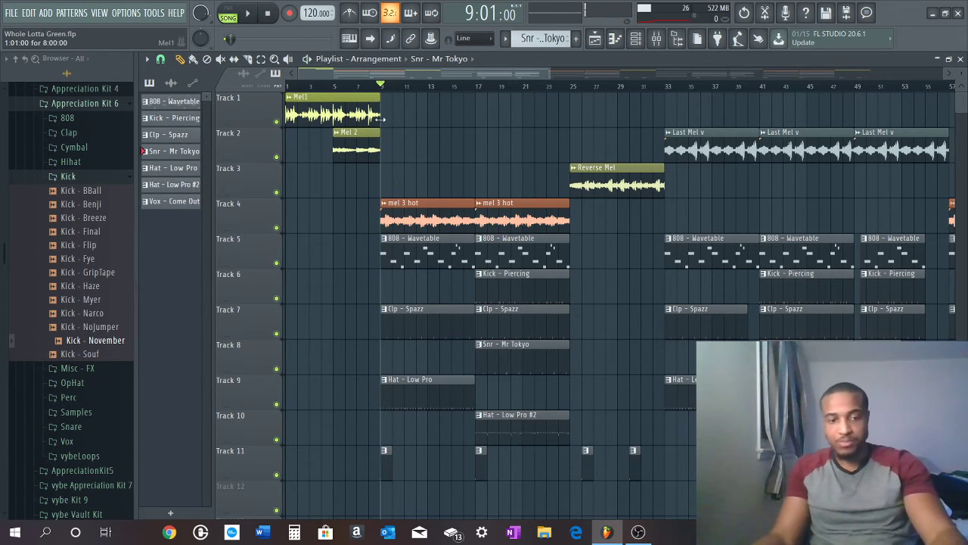
{"action": "key", "text": "ctrl+s"}
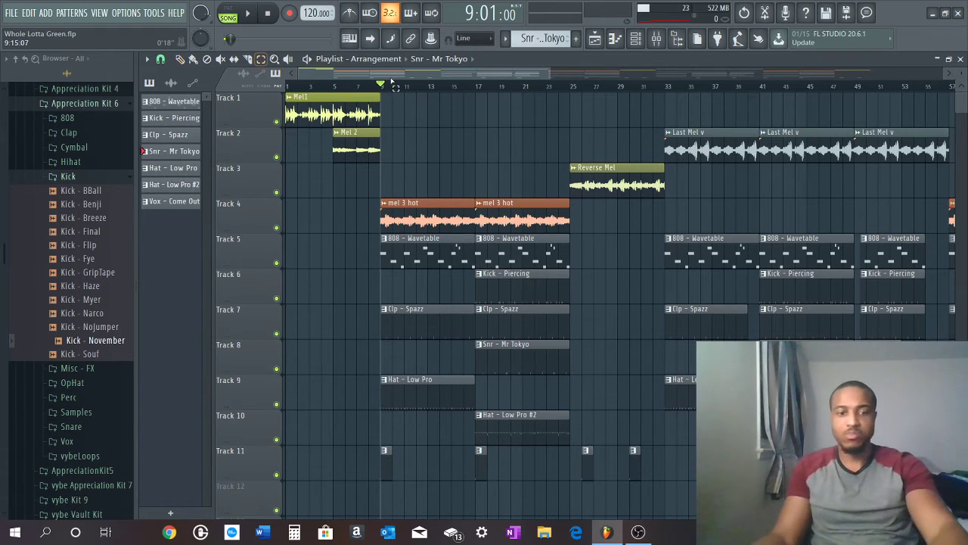
{"action": "left_click_drag", "start_coordinate": [382, 85], "coordinate": [575, 79]}
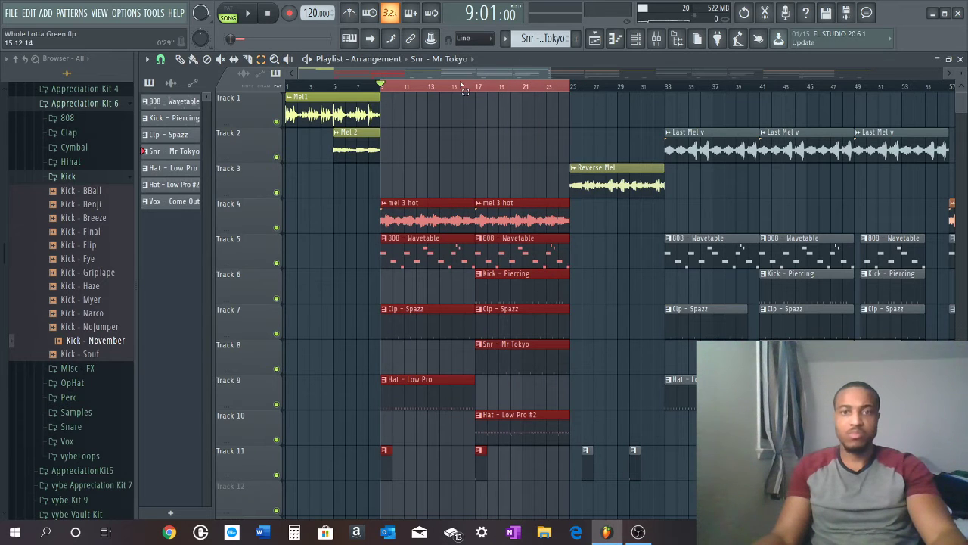
{"action": "left_click", "coordinate": [657, 38]}
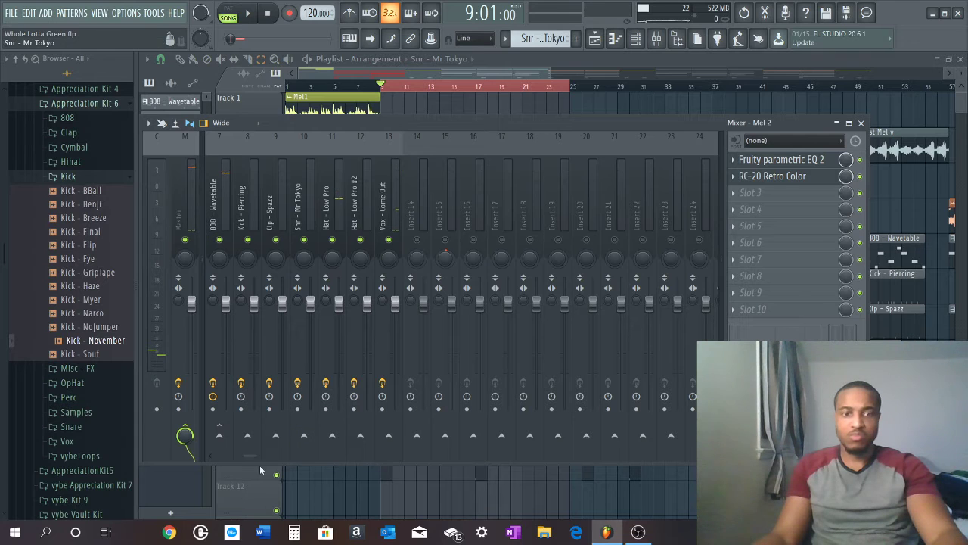
{"action": "left_click_drag", "start_coordinate": [251, 458], "coordinate": [54, 475]}
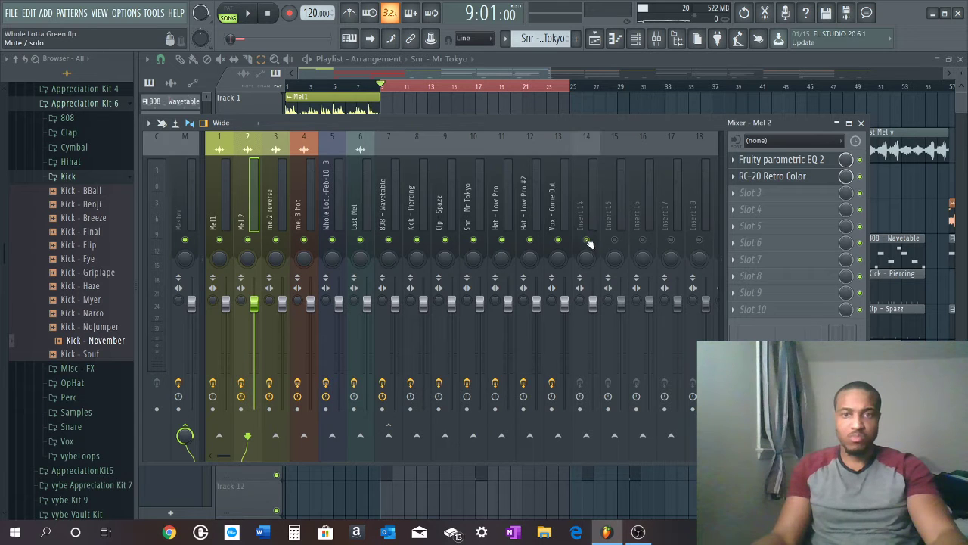
{"action": "left_click", "coordinate": [599, 72]}
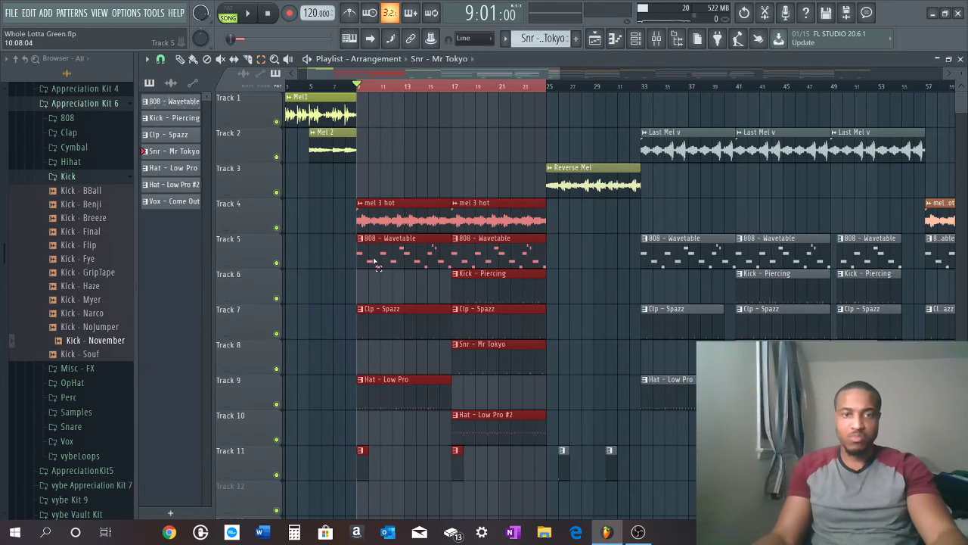
{"action": "scroll", "coordinate": [374, 261], "scroll_direction": "down", "scroll_amount": 4}
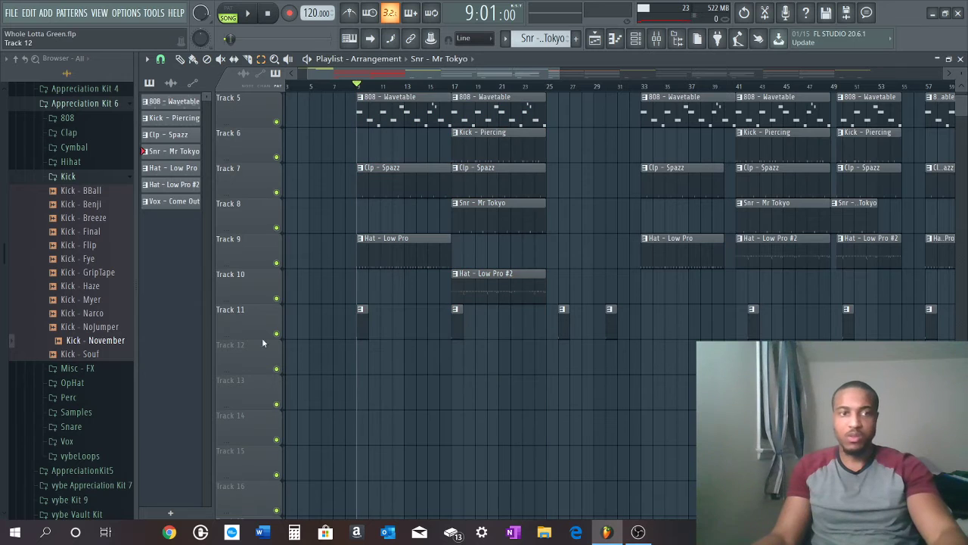
{"action": "left_click", "coordinate": [322, 422]}
Add the WGNW Beat Tagtester sample from the Beat Tags folder to playlist Track 13, starting at bar 2
{"action": "scroll", "coordinate": [53, 257], "scroll_direction": "up", "scroll_amount": 6}
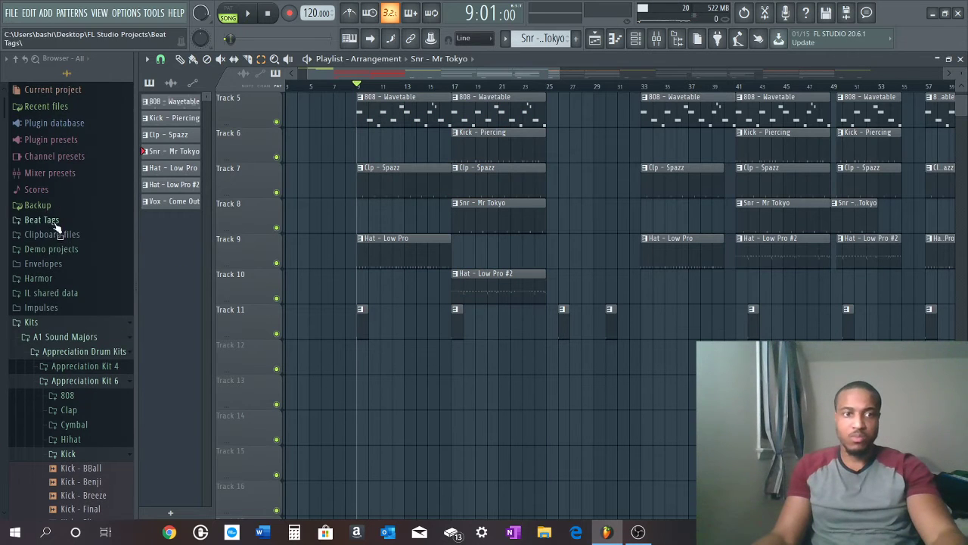
{"action": "scroll", "coordinate": [47, 248], "scroll_direction": "down", "scroll_amount": 4}
{"action": "scroll", "coordinate": [45, 140], "scroll_direction": "up", "scroll_amount": 4}
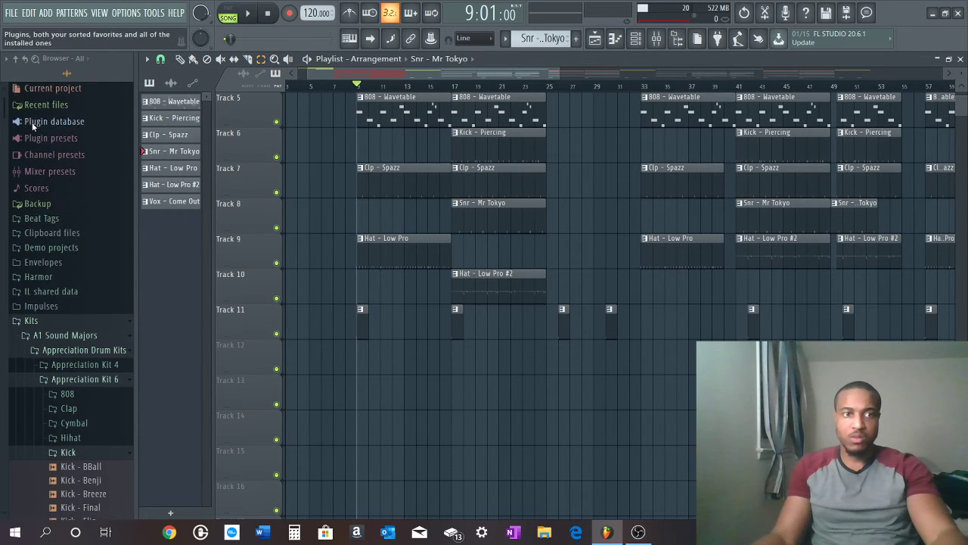
{"action": "left_click", "coordinate": [34, 218]}
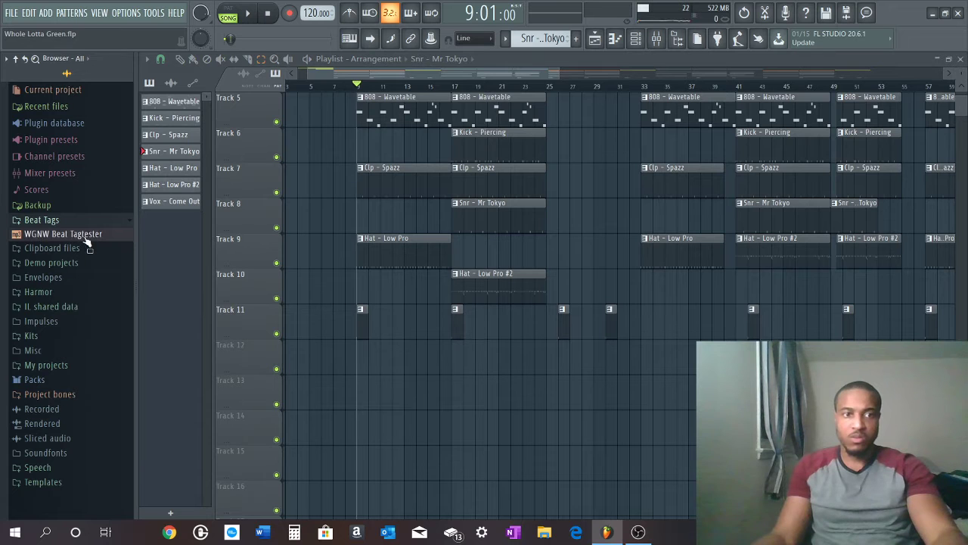
{"action": "left_click_drag", "start_coordinate": [75, 234], "coordinate": [287, 397]}
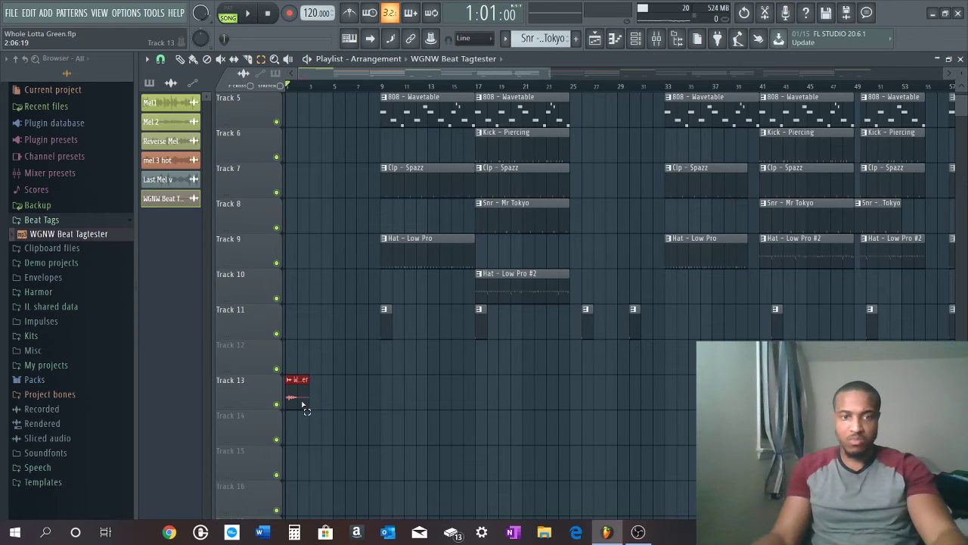
{"action": "left_click_drag", "start_coordinate": [304, 409], "coordinate": [309, 402]}
Play the song from the start and raise the WGNW Beat Tagtester sample's volume to about 113%
{"action": "key", "text": "space"}
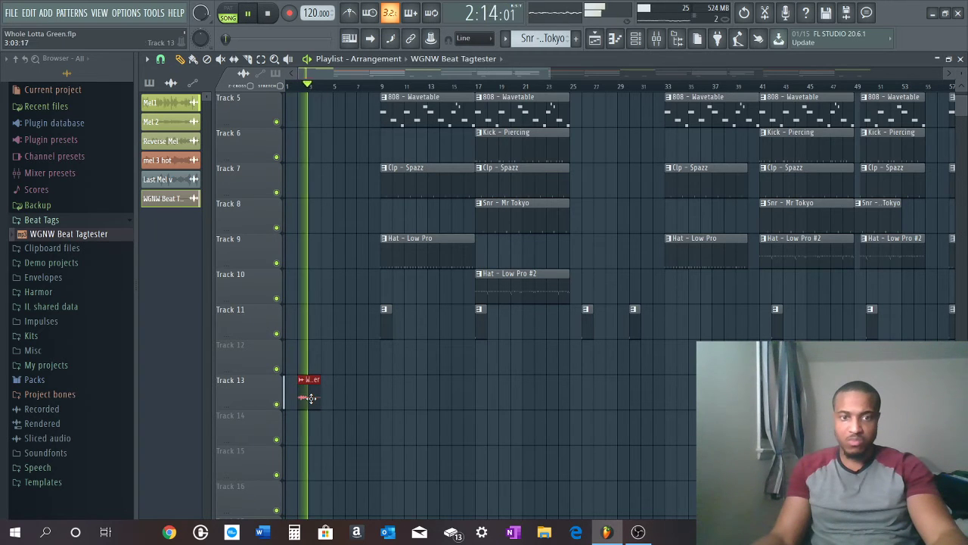
{"action": "double_click", "coordinate": [310, 398]}
{"action": "left_click", "coordinate": [235, 176]}
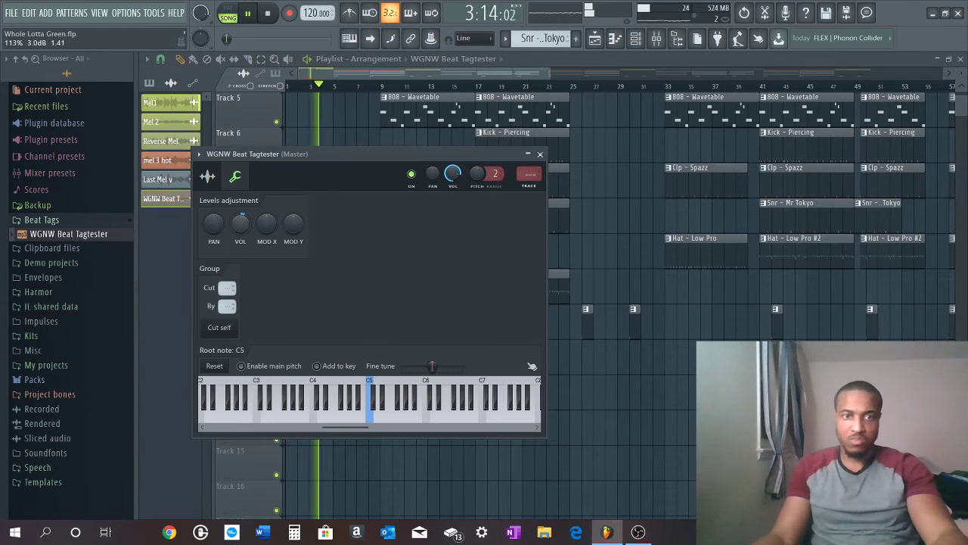
{"action": "left_click", "coordinate": [430, 71]}
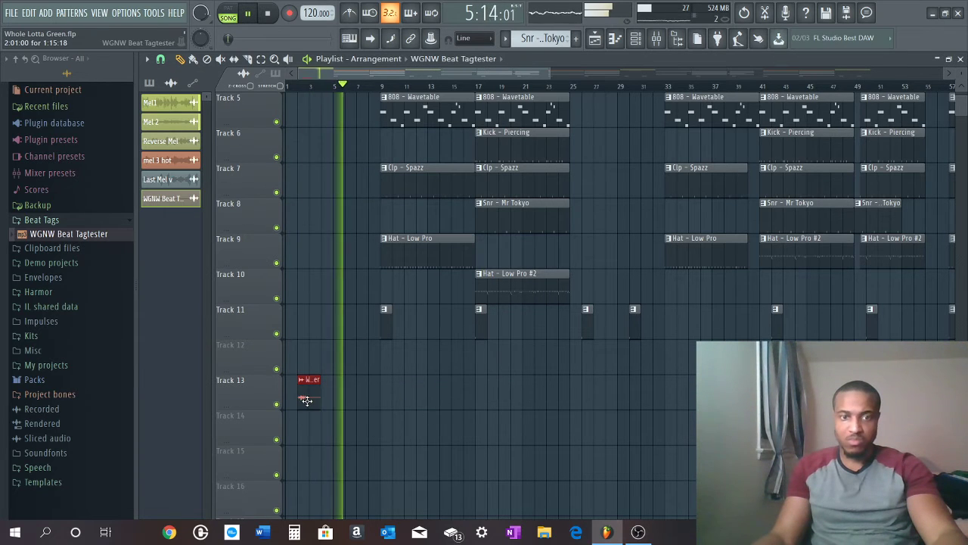
Place copies of the beat tag clip on Track 13 every 12 bars from bar 13 through bar 109
{"action": "left_click", "coordinate": [428, 403]}
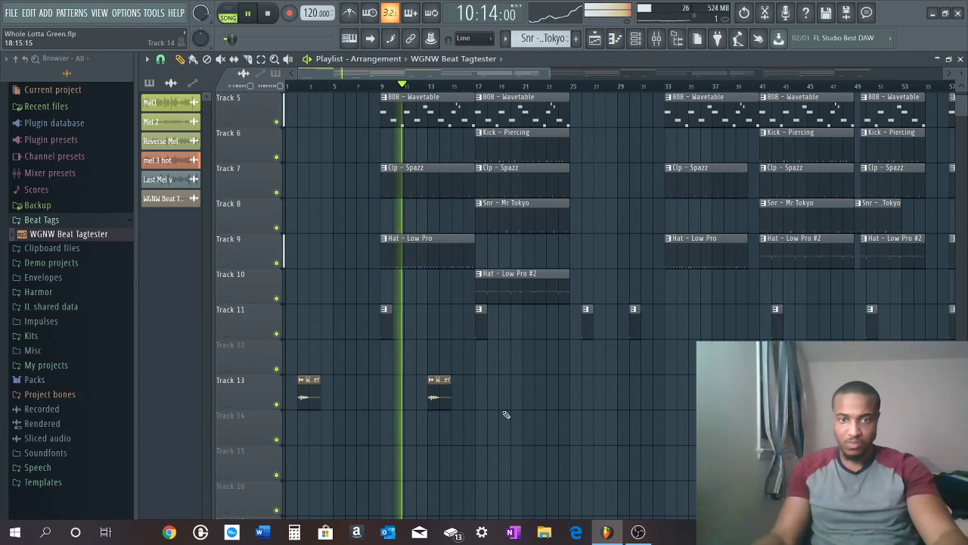
{"action": "left_click", "coordinate": [578, 402]}
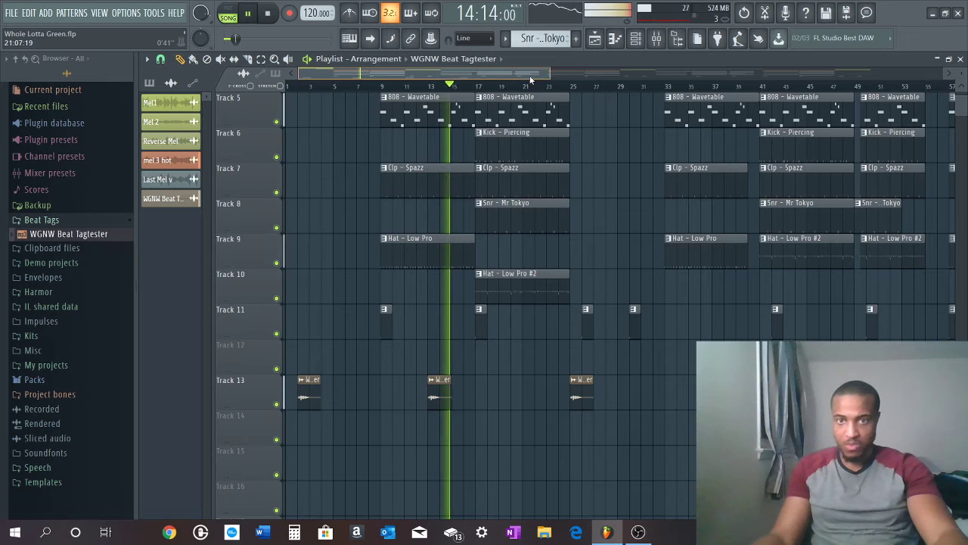
{"action": "scroll", "coordinate": [559, 347], "scroll_direction": "right", "scroll_amount": 4}
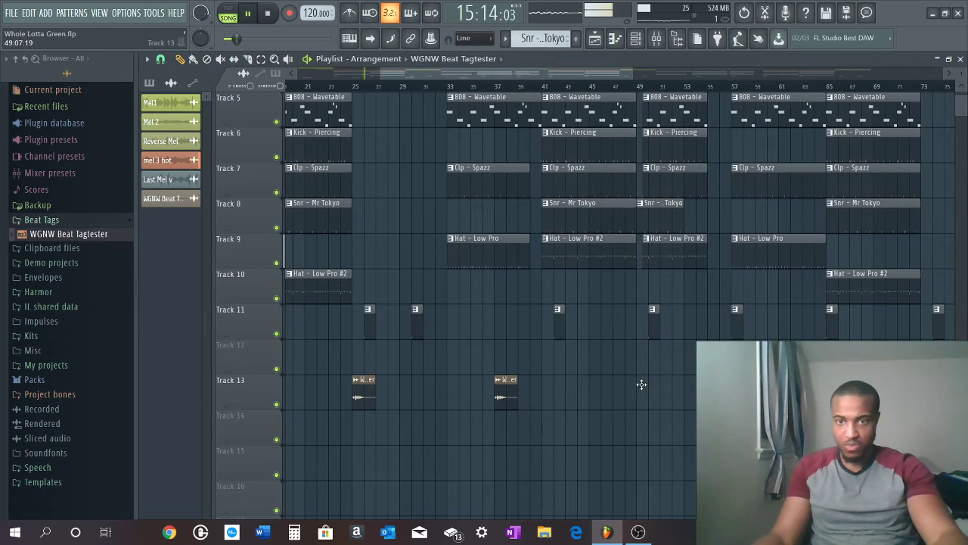
{"action": "left_click", "coordinate": [641, 384]}
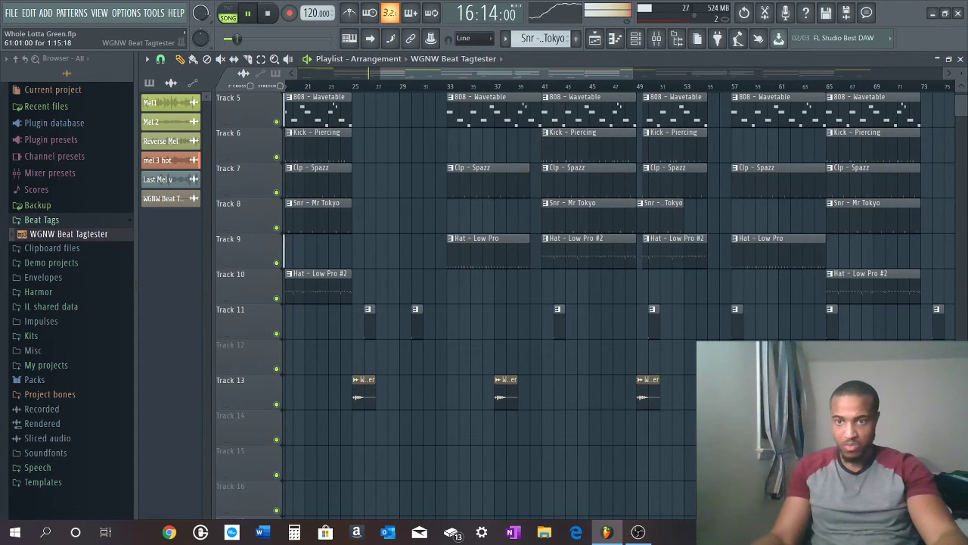
{"action": "scroll", "coordinate": [568, 71], "scroll_direction": "right", "scroll_amount": 3}
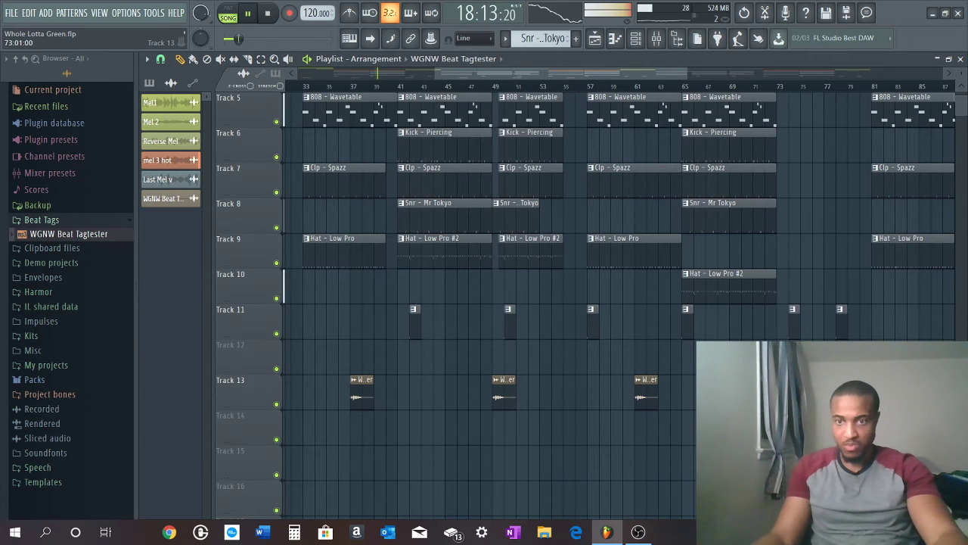
{"action": "left_click_drag", "start_coordinate": [590, 73], "coordinate": [658, 88]}
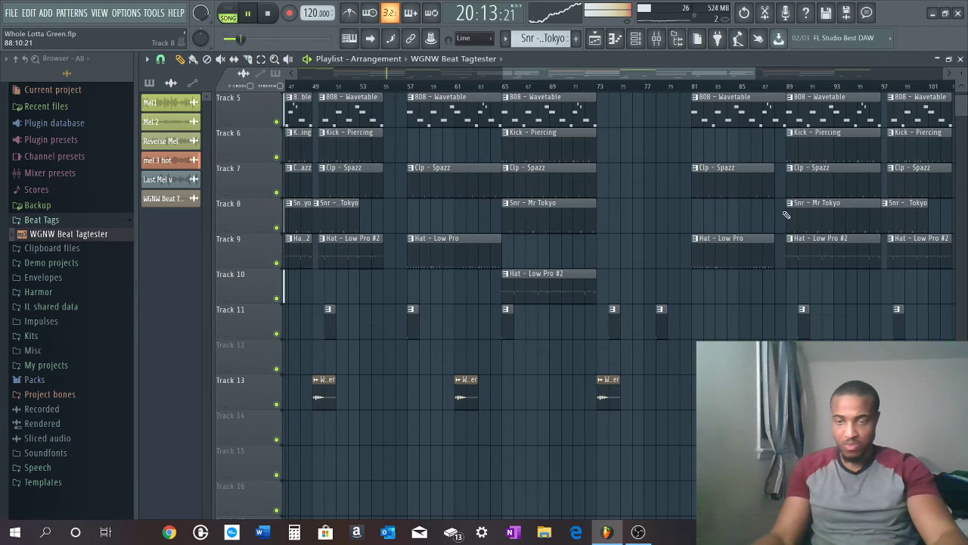
{"action": "left_click_drag", "start_coordinate": [610, 75], "coordinate": [636, 79]}
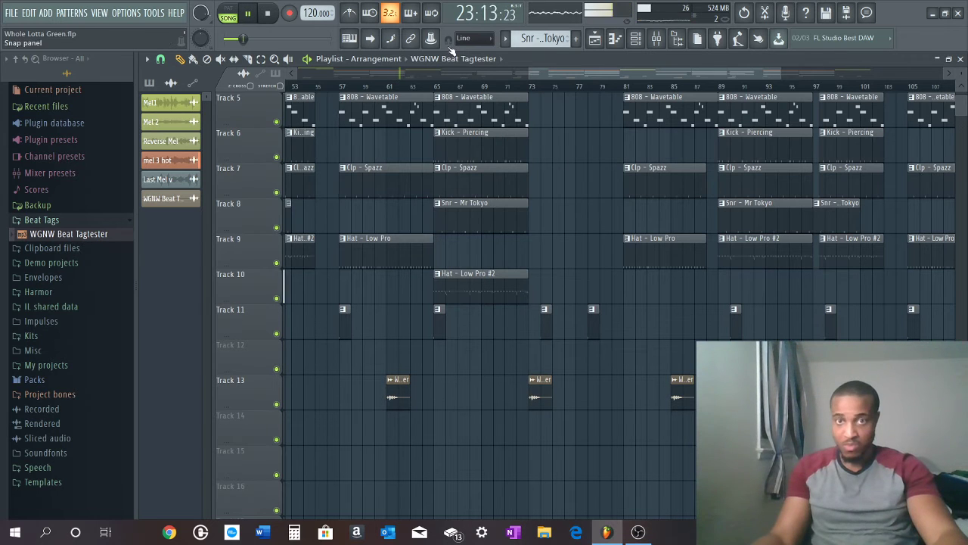
{"action": "left_click_drag", "start_coordinate": [575, 78], "coordinate": [704, 92]}
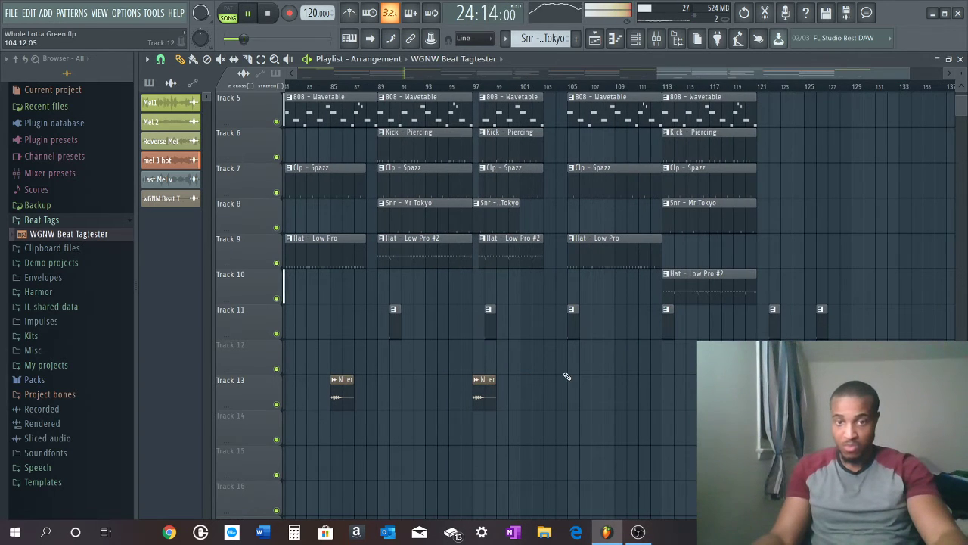
{"action": "left_click", "coordinate": [618, 403]}
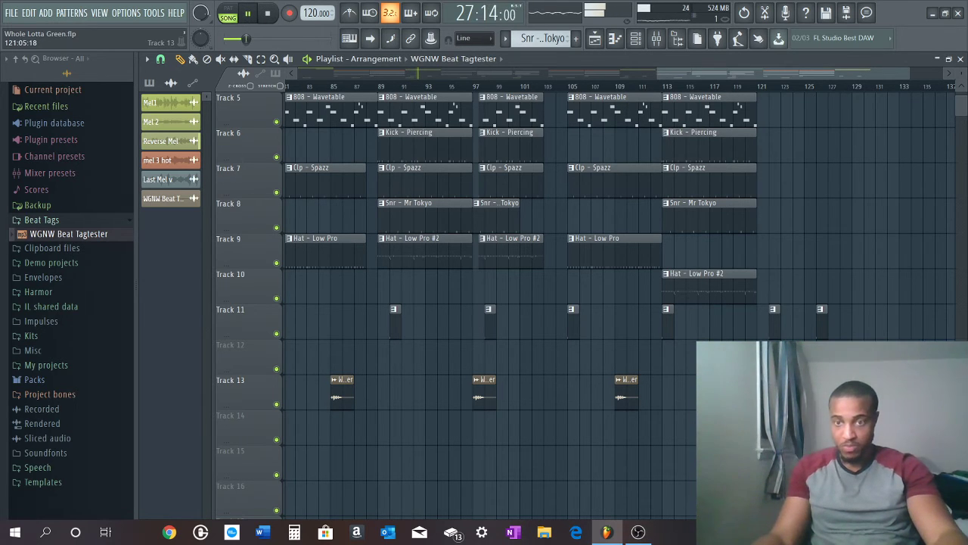
Mute playlist Track 13, which holds the beat tag clips
{"action": "scroll", "coordinate": [782, 274], "scroll_direction": "up", "scroll_amount": 4}
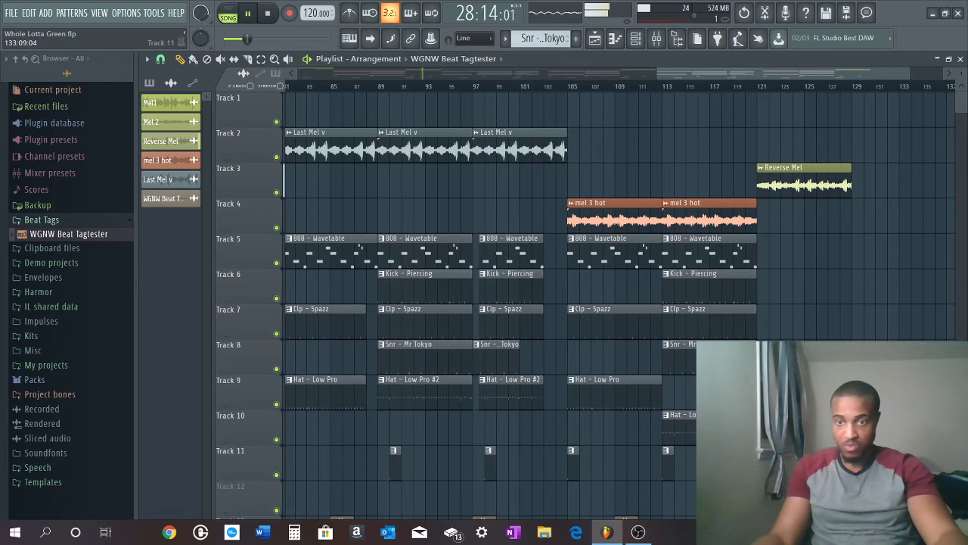
{"action": "scroll", "coordinate": [529, 302], "scroll_direction": "down", "scroll_amount": 3}
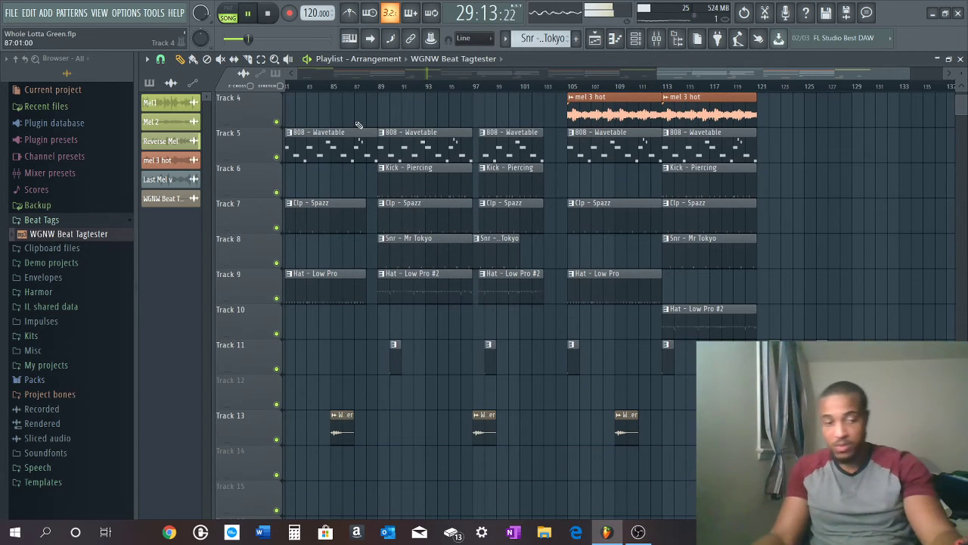
{"action": "left_click", "coordinate": [276, 438]}
Review the full arrangement in the playlist while the song plays
{"action": "scroll", "coordinate": [380, 86], "scroll_direction": "down", "scroll_amount": 2}
{"action": "scroll", "coordinate": [387, 85], "scroll_direction": "down", "scroll_amount": 2}
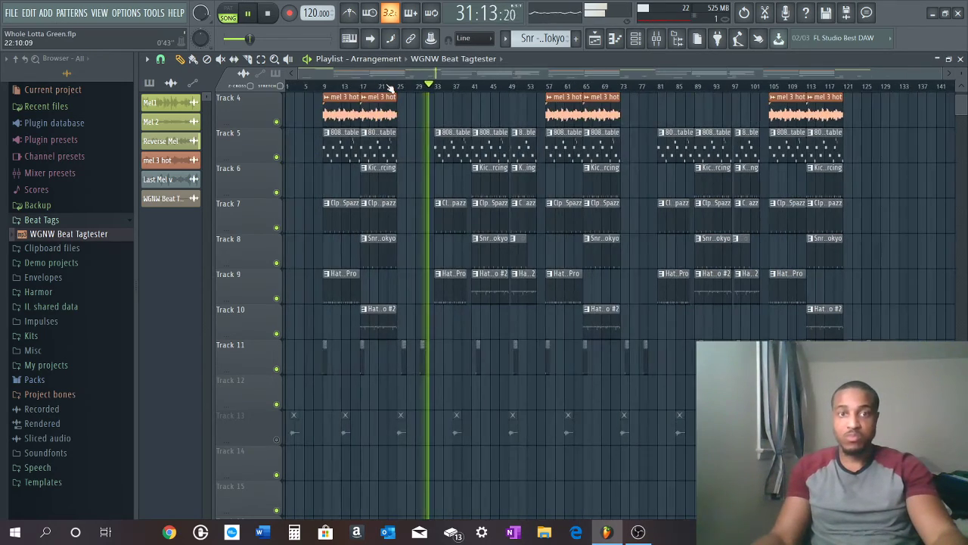
{"action": "scroll", "coordinate": [389, 86], "scroll_direction": "up", "scroll_amount": 2}
{"action": "scroll", "coordinate": [391, 84], "scroll_direction": "down", "scroll_amount": 1}
{"action": "left_click_drag", "start_coordinate": [355, 74], "coordinate": [330, 74]}
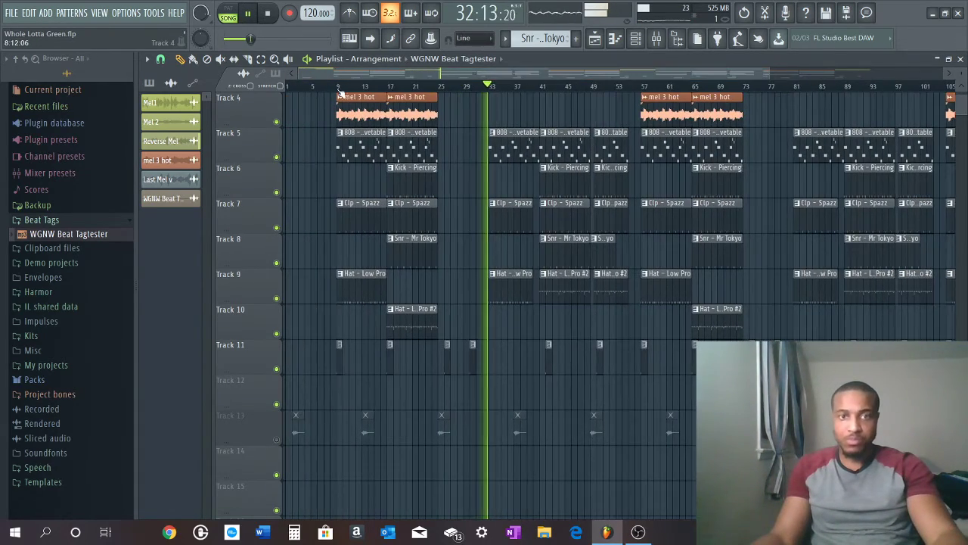
{"action": "scroll", "coordinate": [343, 87], "scroll_direction": "up", "scroll_amount": 2}
{"action": "scroll", "coordinate": [345, 86], "scroll_direction": "down", "scroll_amount": 3}
{"action": "scroll", "coordinate": [364, 138], "scroll_direction": "up", "scroll_amount": 3}
{"action": "scroll", "coordinate": [363, 138], "scroll_direction": "down", "scroll_amount": 2}
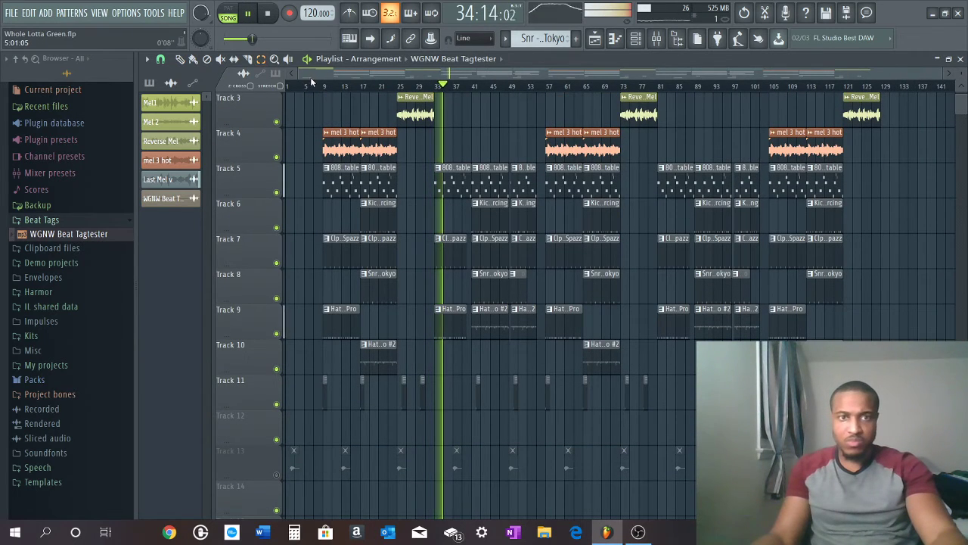
Select bars 9 to 25 in the playlist as the playback loop and check playback from bar 9
{"action": "left_click_drag", "start_coordinate": [323, 83], "coordinate": [397, 99]}
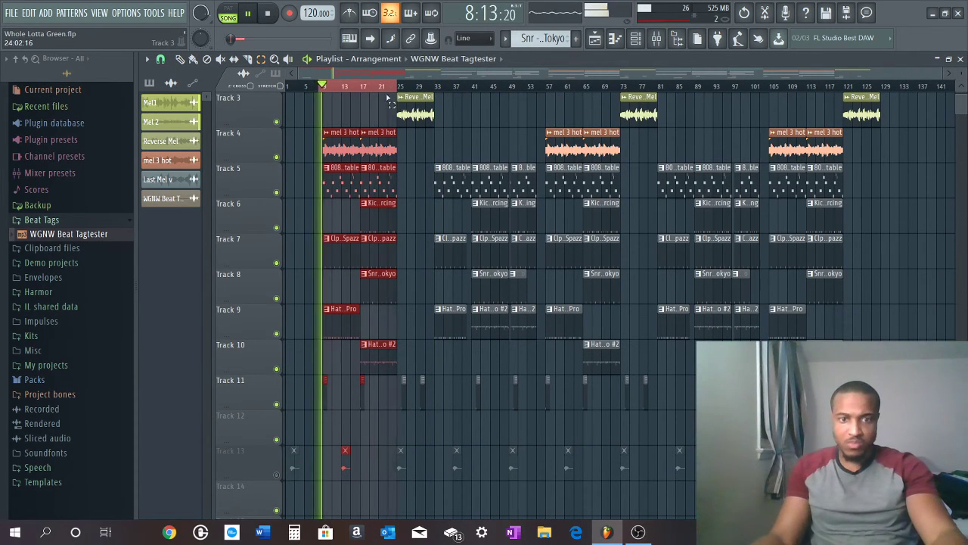
{"action": "key", "text": "space"}
{"action": "key", "text": "space"}
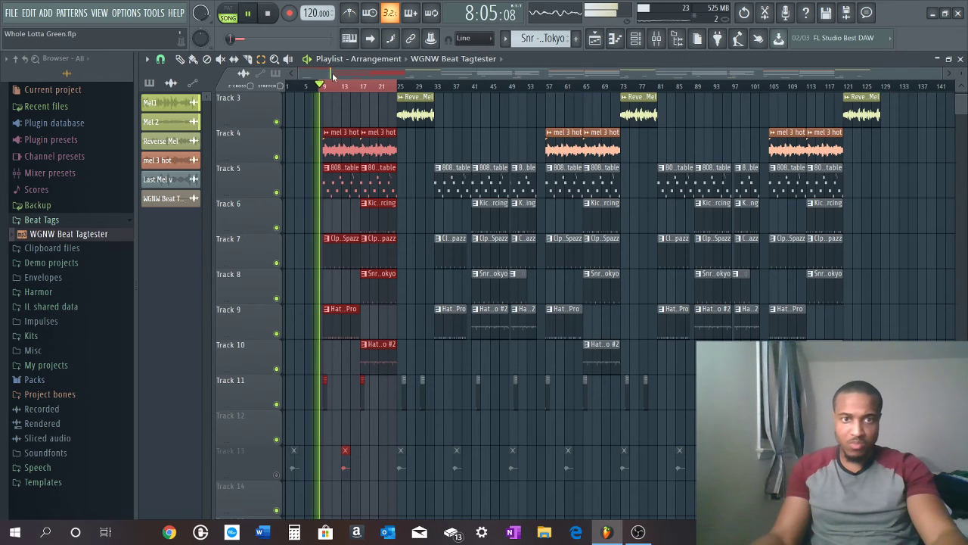
{"action": "scroll", "coordinate": [378, 83], "scroll_direction": "up", "scroll_amount": 3}
{"action": "key", "text": "space"}
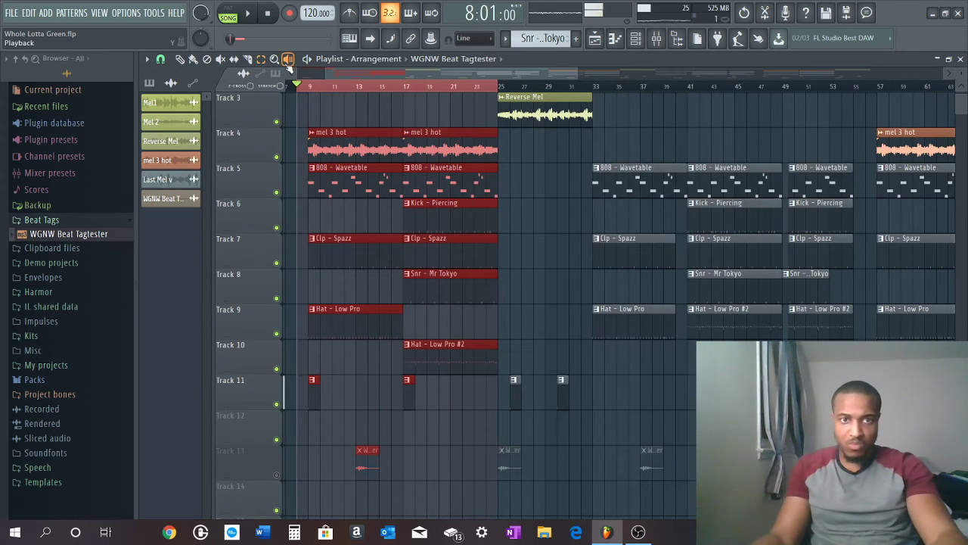
{"action": "left_click_drag", "start_coordinate": [313, 87], "coordinate": [504, 121]}
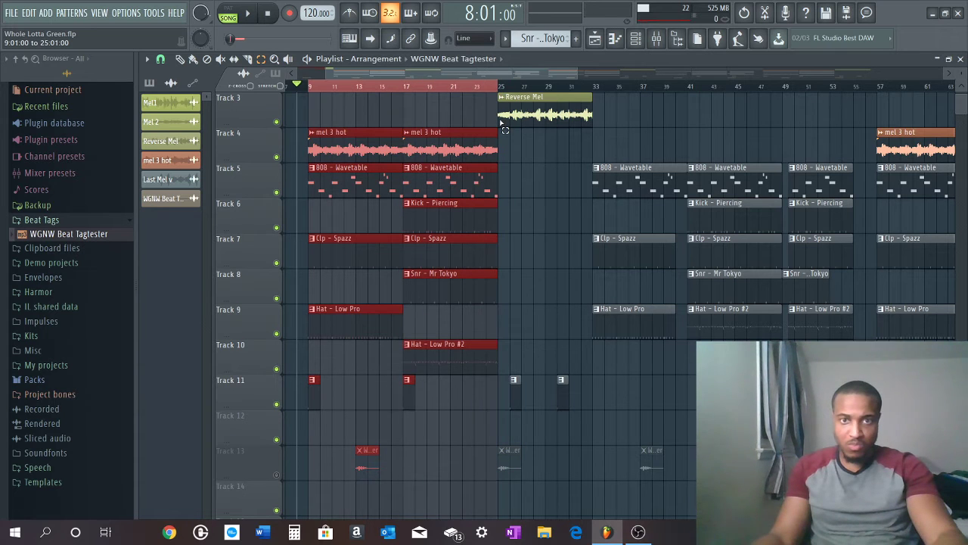
{"action": "key", "text": "space"}
{"action": "key", "text": "space"}
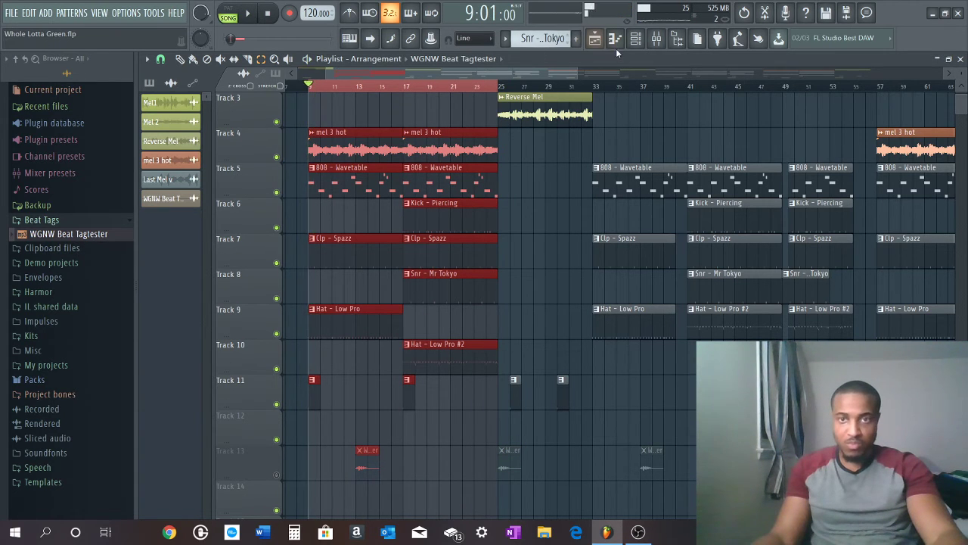
Select mixer tracks 1 to 13, from Mel1 to Vox - Come Out, and pull all their faders fully down
{"action": "left_click", "coordinate": [635, 40]}
{"action": "left_click", "coordinate": [644, 42]}
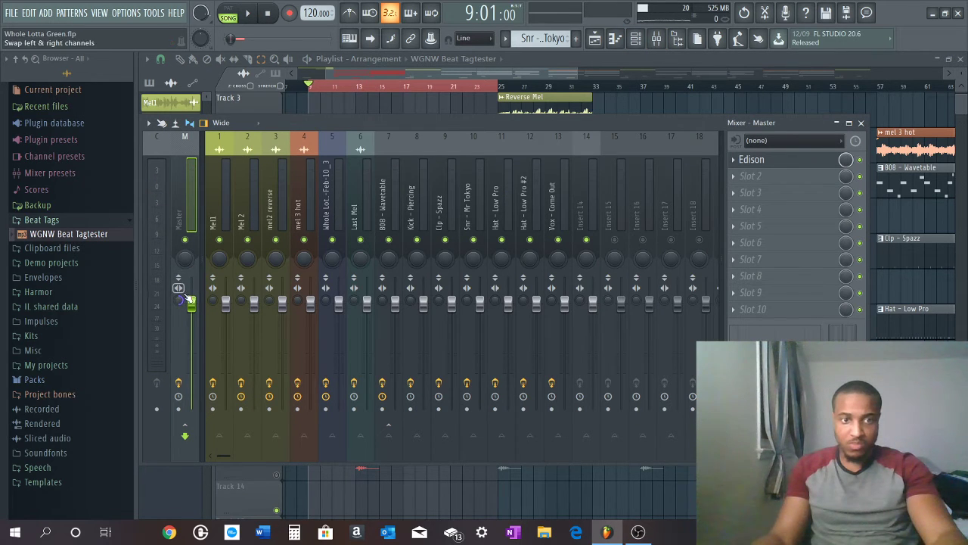
{"action": "left_click", "coordinate": [219, 217]}
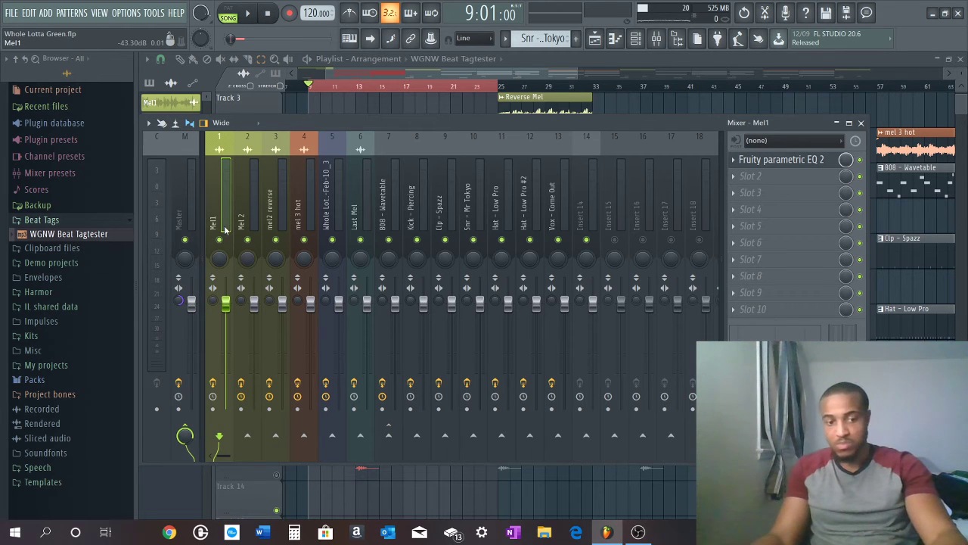
{"action": "left_click_drag", "start_coordinate": [225, 230], "coordinate": [555, 237]}
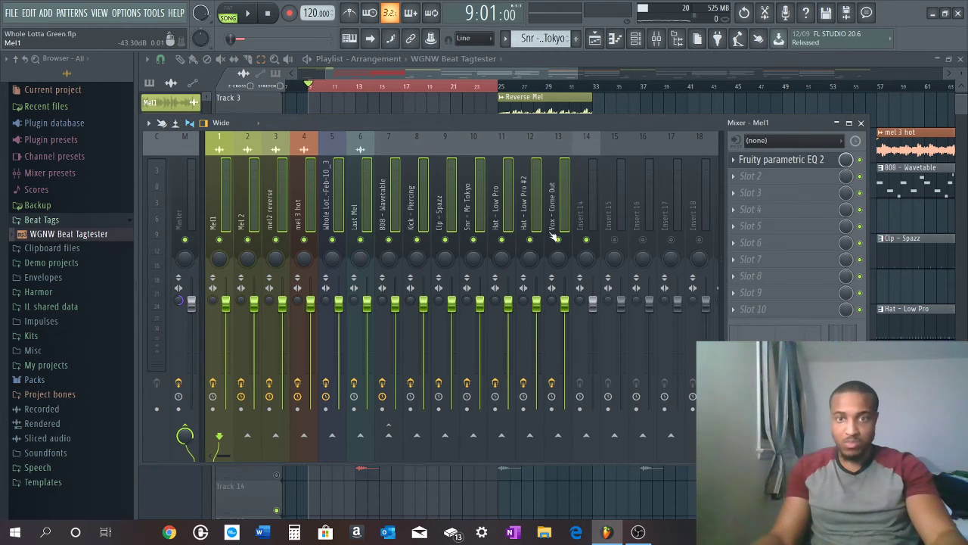
{"action": "left_click_drag", "start_coordinate": [564, 305], "coordinate": [566, 409]}
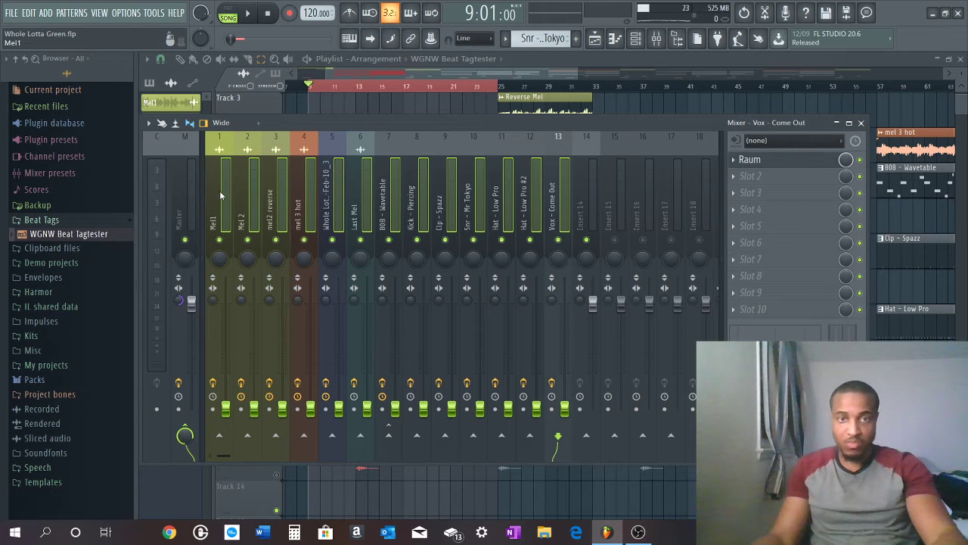
Play the looped section and bring the mel 3 hot fader up to a moderate level below its original position
{"action": "left_click", "coordinate": [308, 204]}
{"action": "key", "text": "space"}
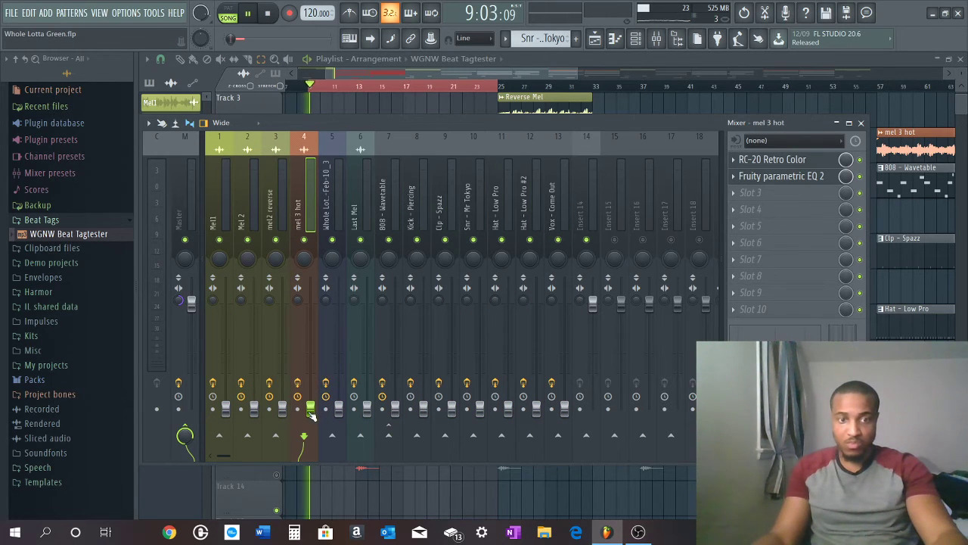
{"action": "left_click_drag", "start_coordinate": [310, 409], "coordinate": [300, 300]}
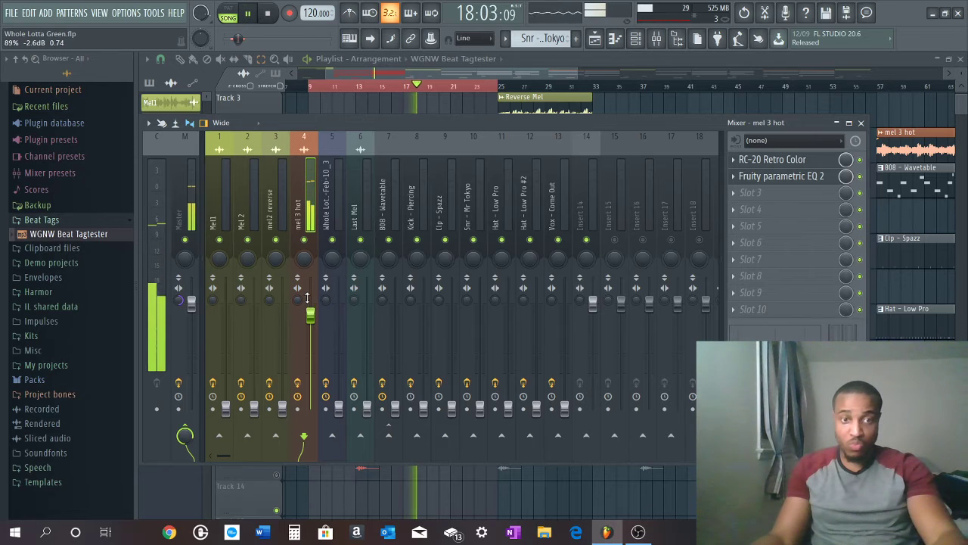
{"action": "scroll", "coordinate": [301, 302], "scroll_direction": "up", "scroll_amount": 2}
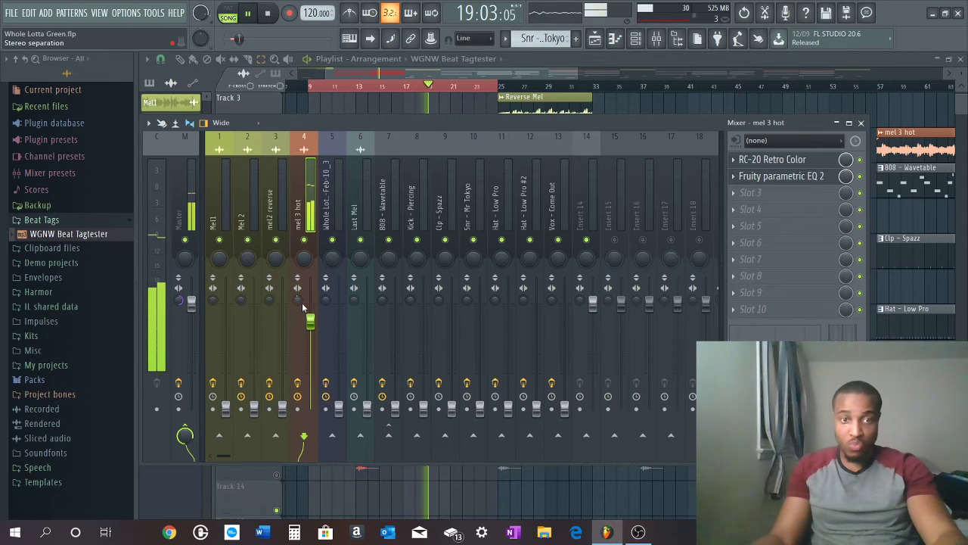
{"action": "left_click_drag", "start_coordinate": [316, 323], "coordinate": [317, 332]}
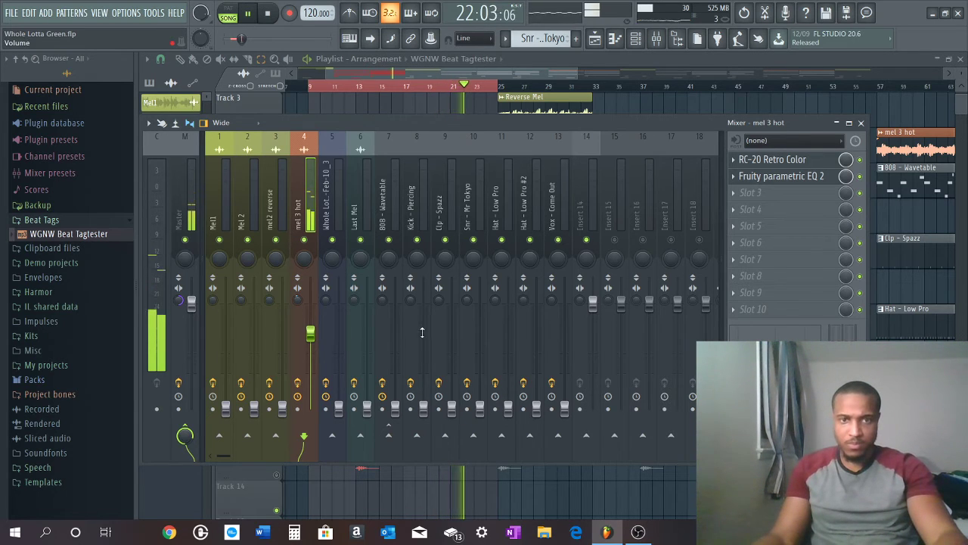
Bring up the Kick - Piercing fader and set the 808 - Wavetable fader to about 84% (-3.8 dB)
{"action": "left_click_drag", "start_coordinate": [428, 407], "coordinate": [424, 312]}
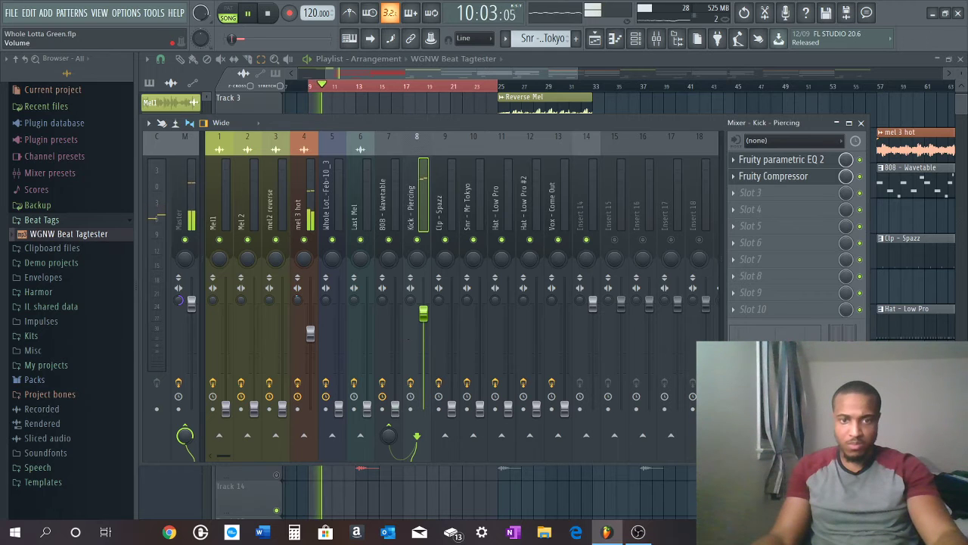
{"action": "left_click_drag", "start_coordinate": [395, 408], "coordinate": [395, 348]}
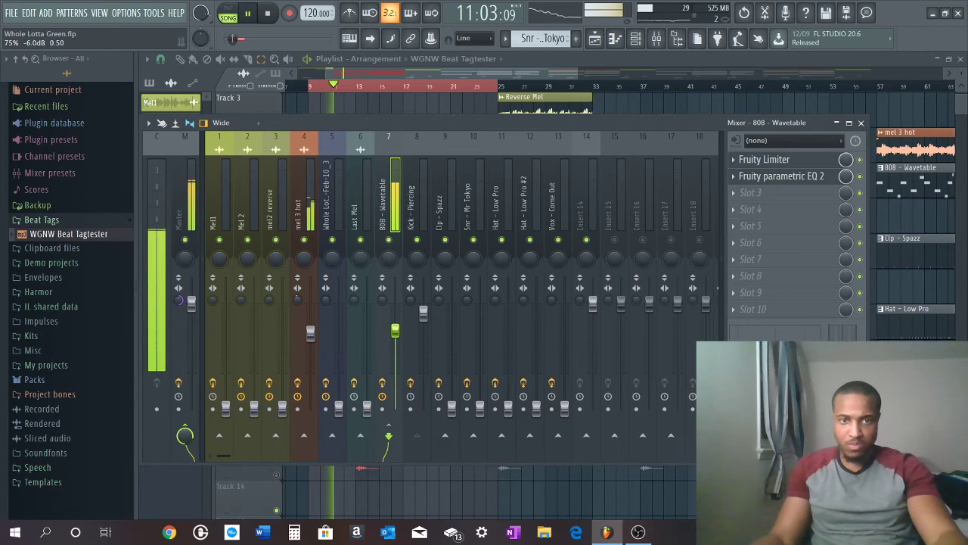
{"action": "scroll", "coordinate": [398, 329], "scroll_direction": "up", "scroll_amount": 5}
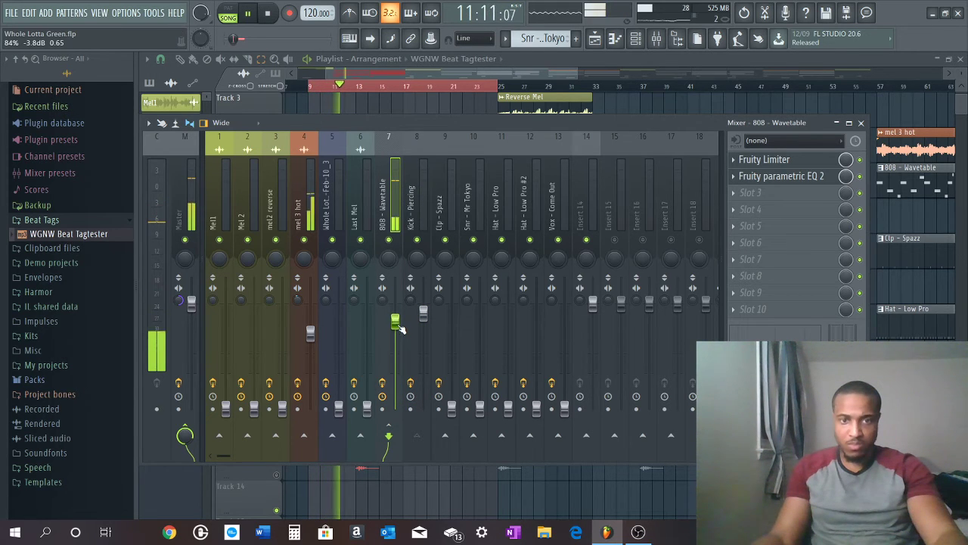
Bring up the Clp - Spazz fader to sit below the kick and raise mel 3 hot slightly
{"action": "left_click", "coordinate": [454, 412]}
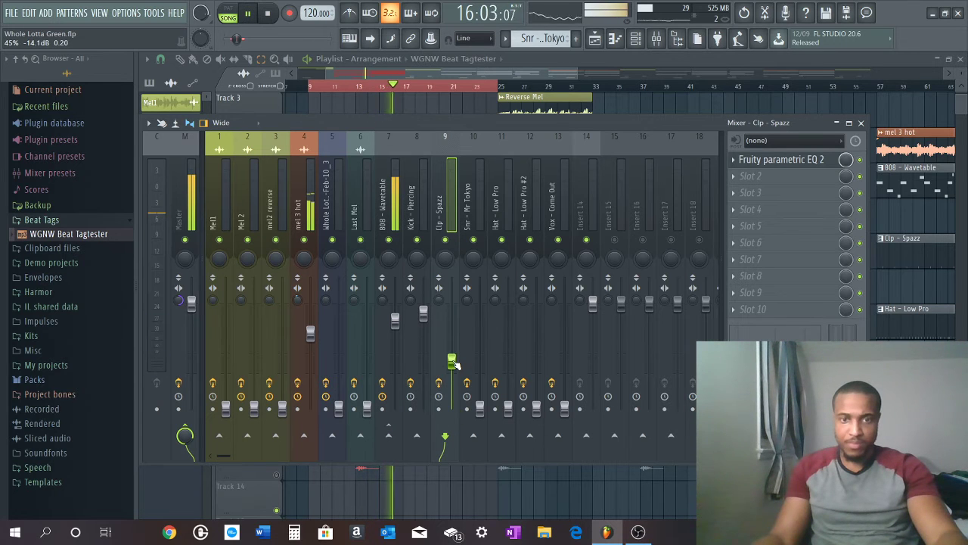
{"action": "left_click_drag", "start_coordinate": [452, 363], "coordinate": [453, 346]}
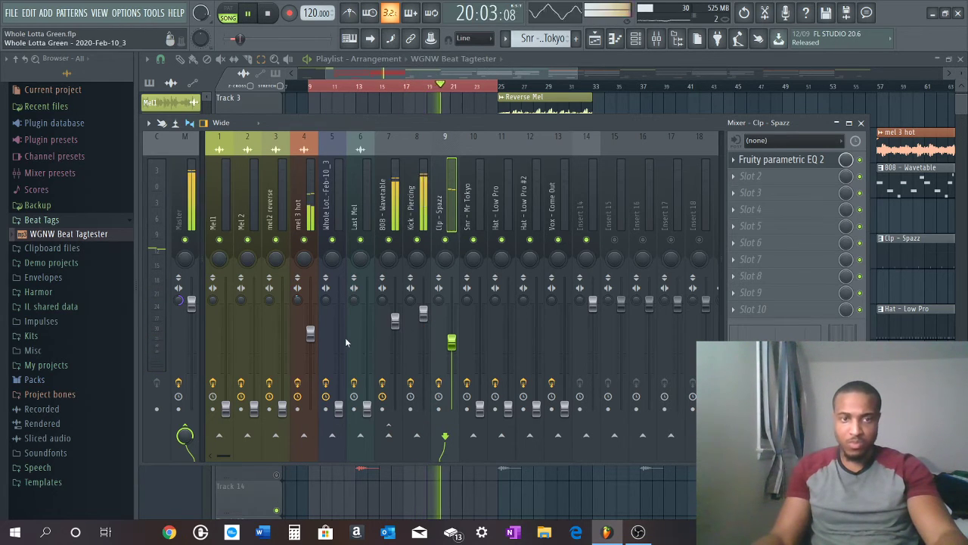
{"action": "left_click_drag", "start_coordinate": [310, 338], "coordinate": [309, 332]}
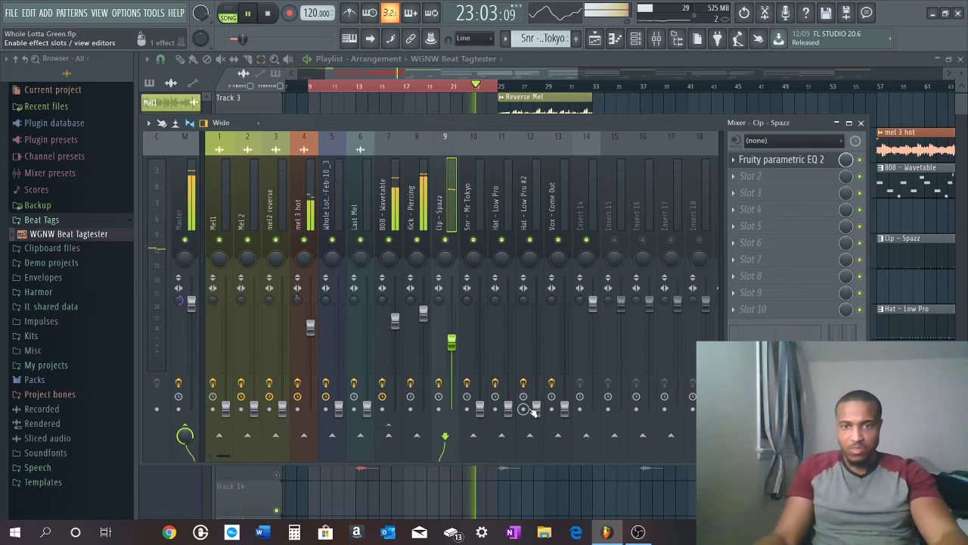
Raise the Hat - Low Pro #2 and Vox - Come Out faders to levels close to the clap's
{"action": "left_click_drag", "start_coordinate": [536, 408], "coordinate": [537, 336]}
{"action": "left_click", "coordinate": [563, 408]}
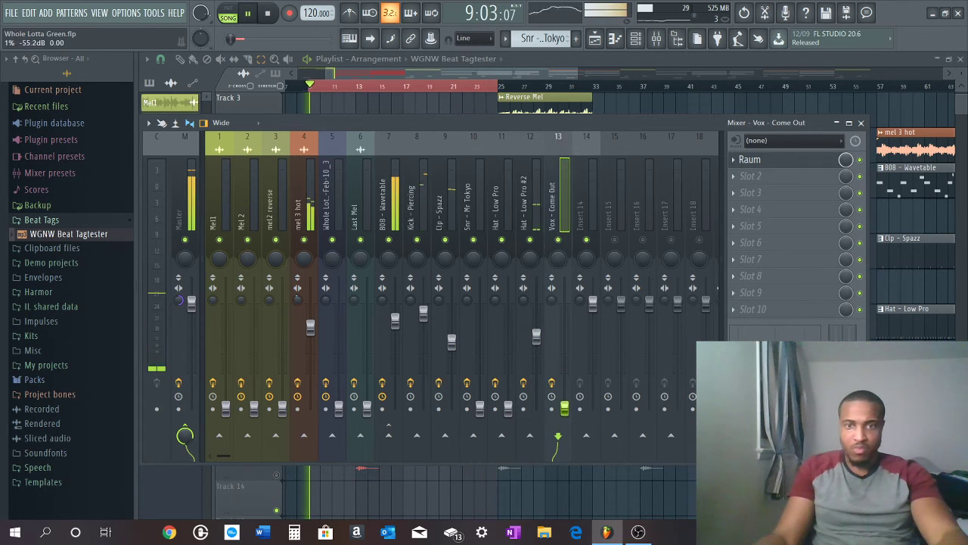
{"action": "left_click_drag", "start_coordinate": [564, 377], "coordinate": [566, 344]}
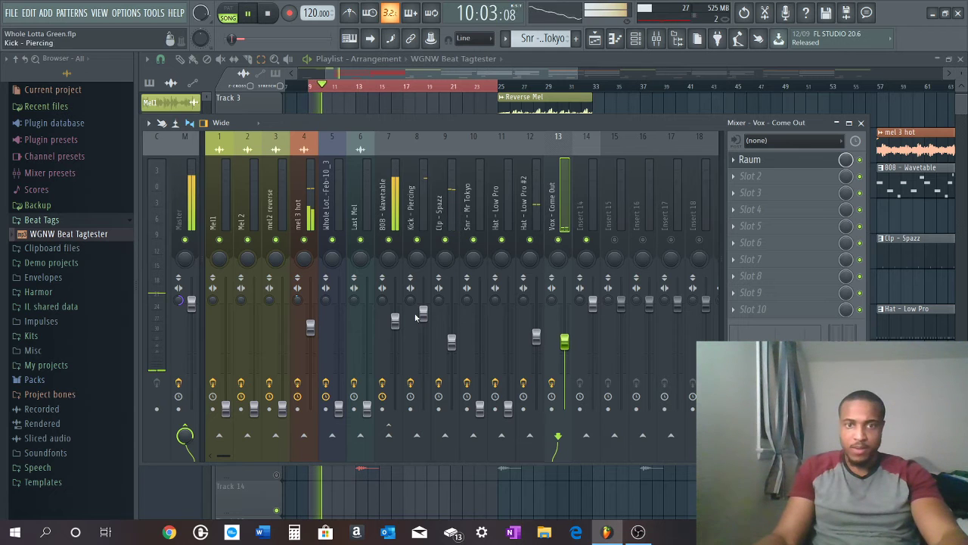
Bring up the Hat - Low Pro fader, set Clp - Spazz to about 69% and Snr - Mr Tokyo to about 72%
{"action": "left_click", "coordinate": [508, 408]}
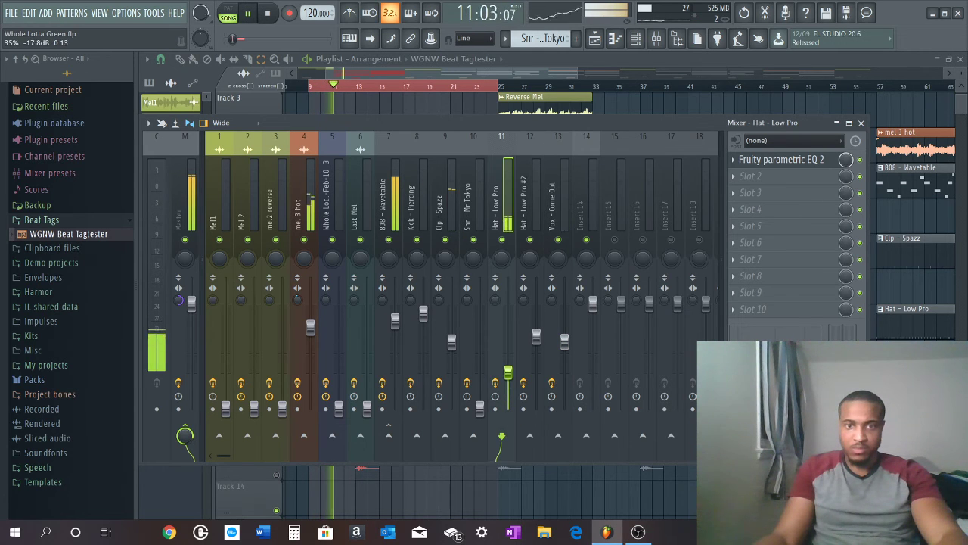
{"action": "scroll", "coordinate": [512, 365], "scroll_direction": "up", "scroll_amount": 3}
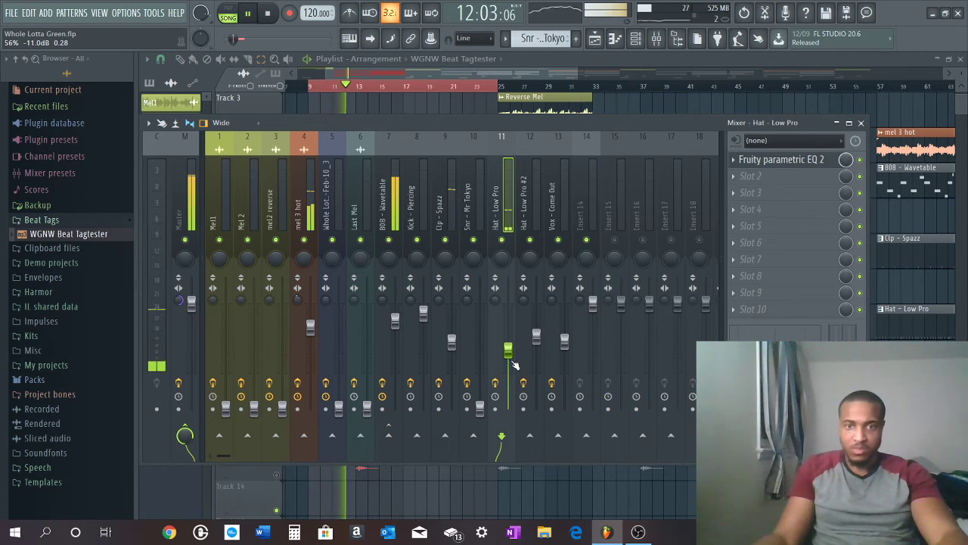
{"action": "scroll", "coordinate": [512, 366], "scroll_direction": "up", "scroll_amount": 3}
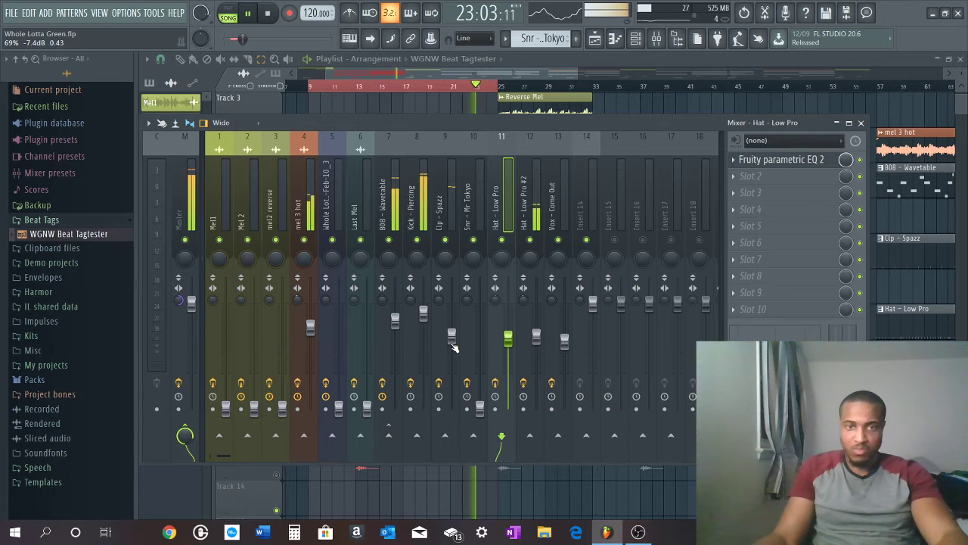
{"action": "left_click_drag", "start_coordinate": [480, 409], "coordinate": [479, 339]}
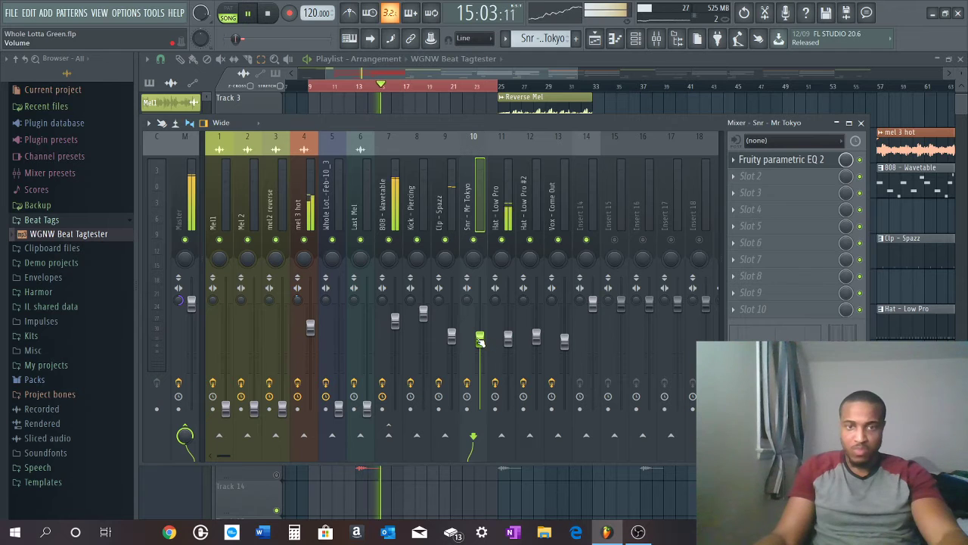
{"action": "scroll", "coordinate": [481, 342], "scroll_direction": "up", "scroll_amount": 1}
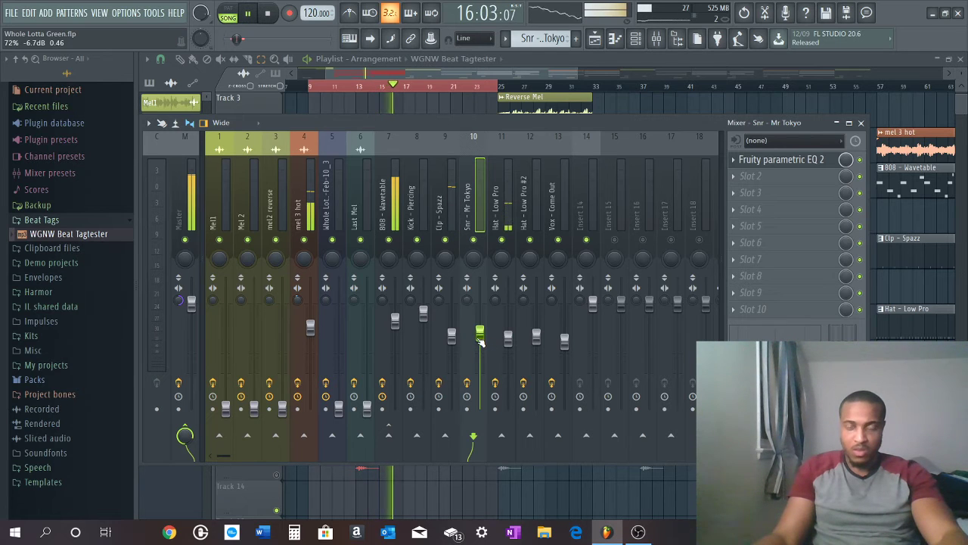
Fine-tune the balance by nudging up the clap, both hats, kick and 808 faders, and mel 3 hot slightly
{"action": "scroll", "coordinate": [480, 341], "scroll_direction": "up", "scroll_amount": 1}
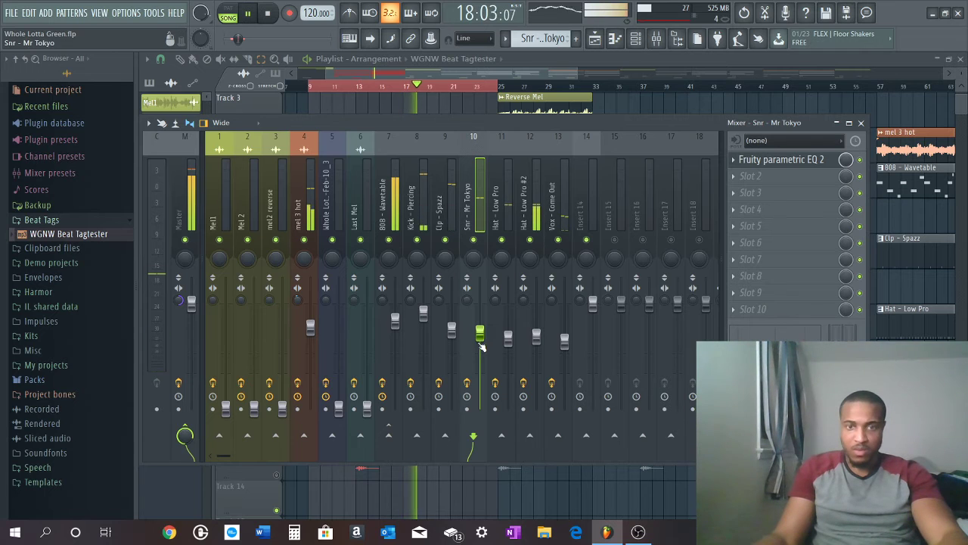
{"action": "scroll", "coordinate": [536, 340], "scroll_direction": "up", "scroll_amount": 1}
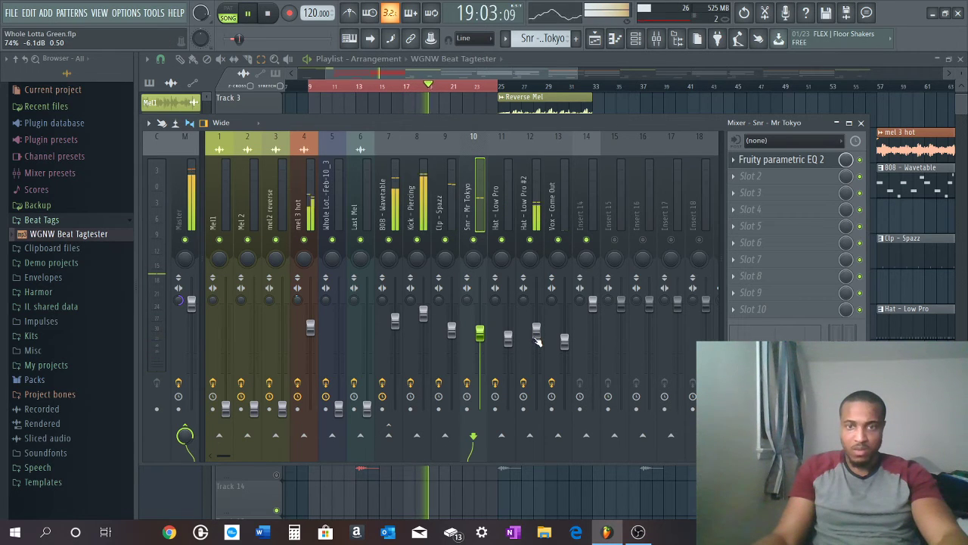
{"action": "scroll", "coordinate": [537, 331], "scroll_direction": "up", "scroll_amount": 1}
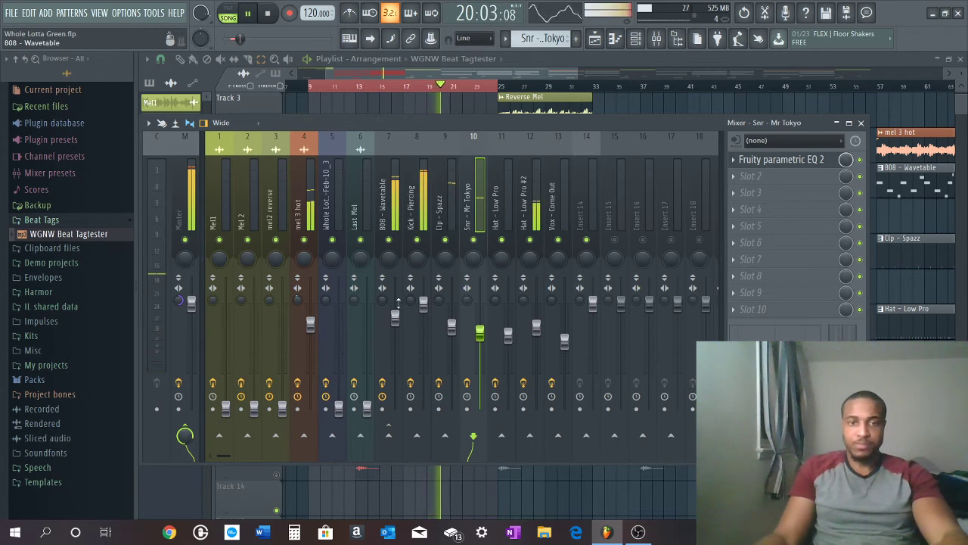
{"action": "scroll", "coordinate": [396, 316], "scroll_direction": "up", "scroll_amount": 3}
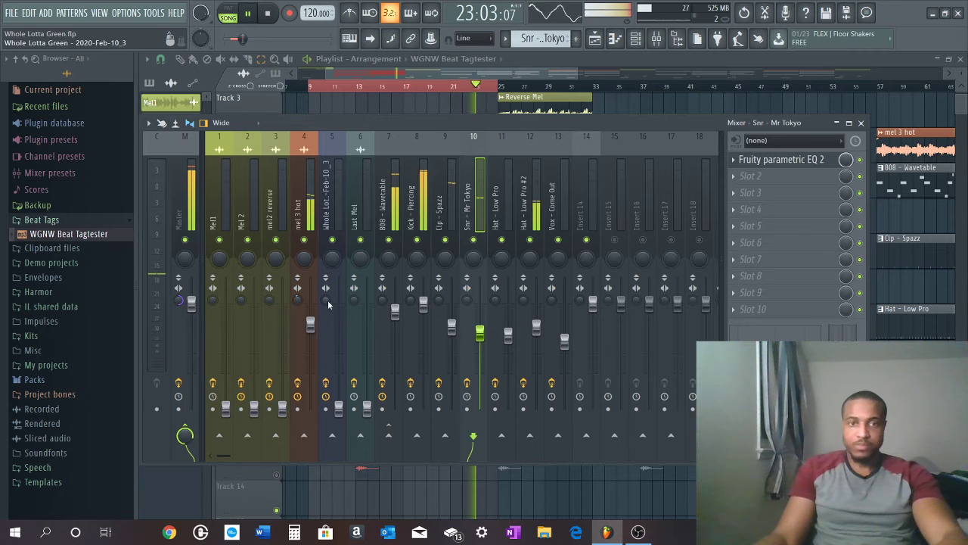
Select bars 25 to 33, the Reverse Mel section, as the new playback loop and reopen the mixer
{"action": "left_click", "coordinate": [517, 68]}
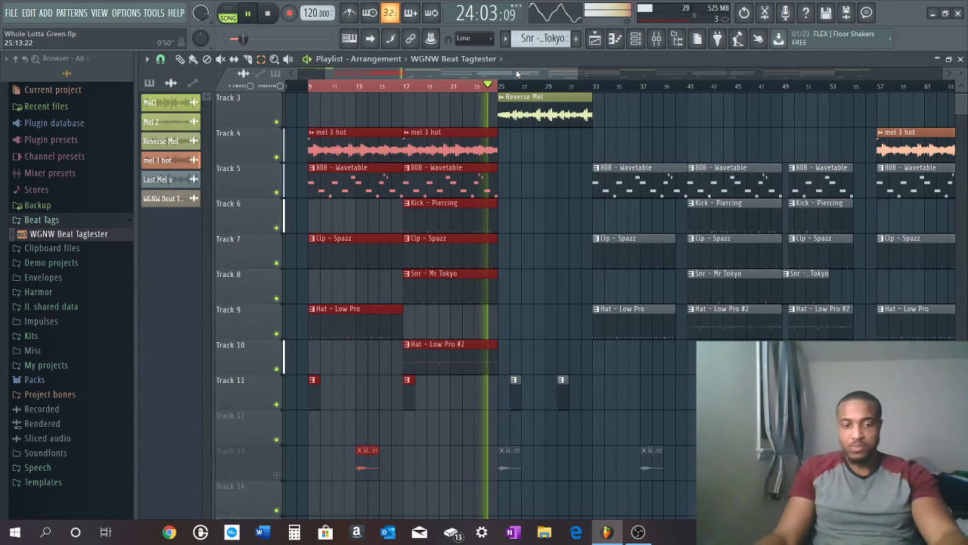
{"action": "left_click", "coordinate": [508, 83], "text": "ctrl"}
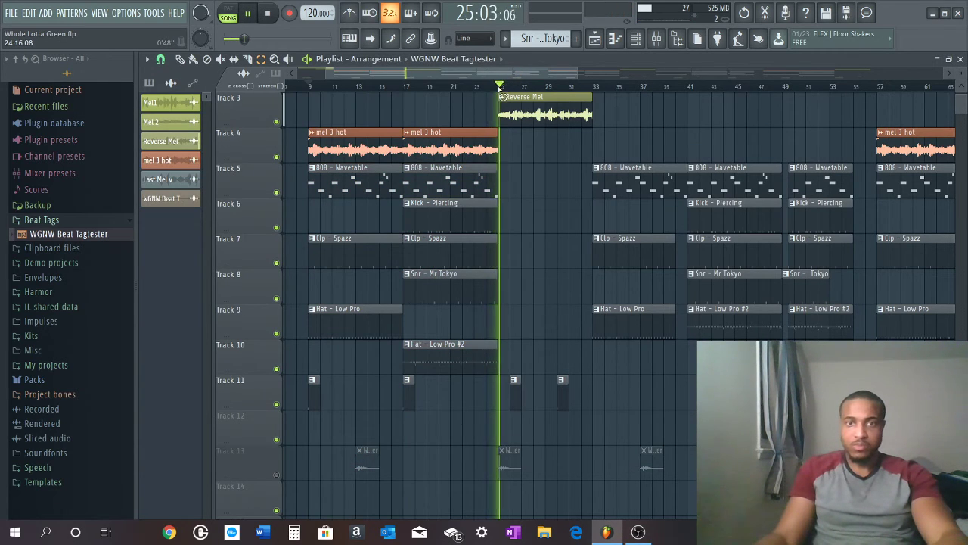
{"action": "left_click_drag", "start_coordinate": [500, 85], "coordinate": [593, 84]}
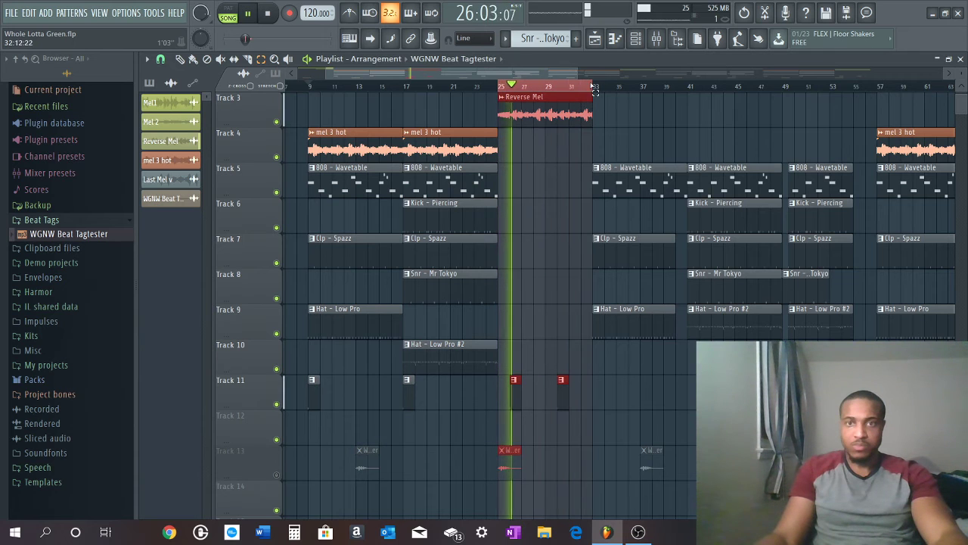
{"action": "left_click", "coordinate": [635, 39]}
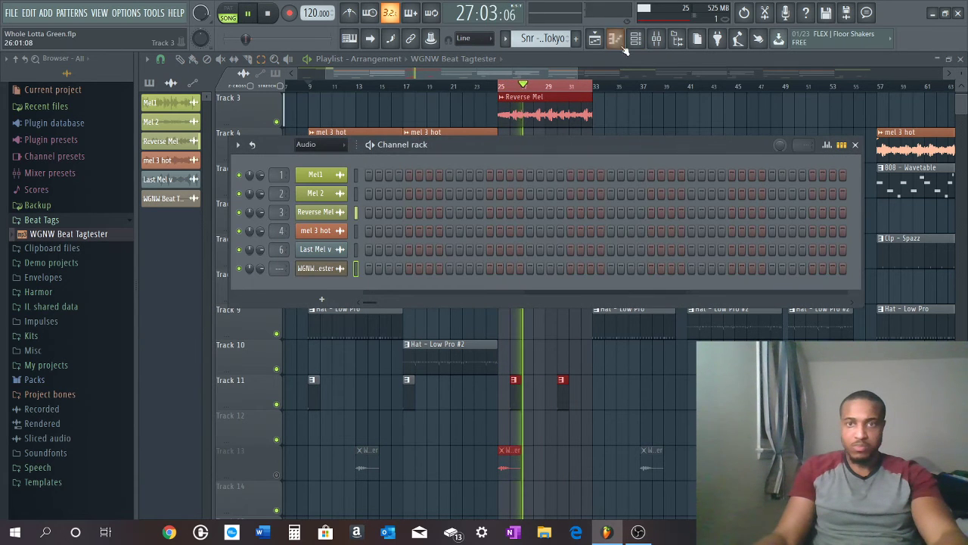
{"action": "left_click", "coordinate": [655, 40]}
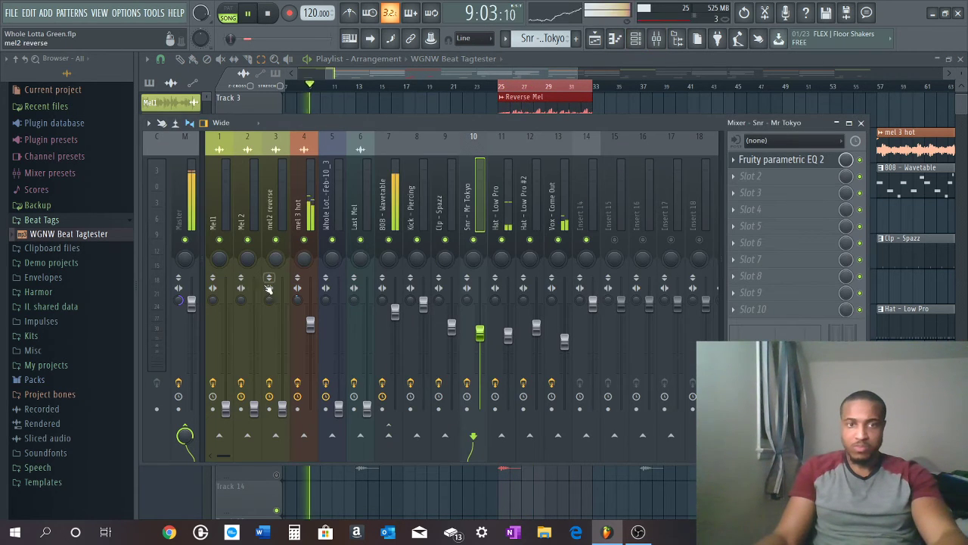
Loop the Reverse Mel section at bars 25 to 33 and bring up the Mel 2 and mel2 reverse faders
{"action": "key", "text": "space"}
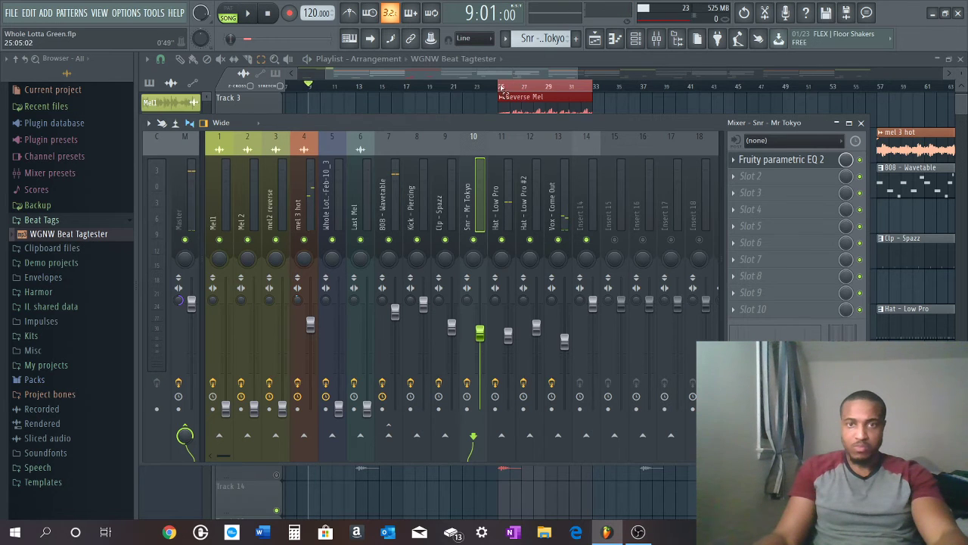
{"action": "left_click", "coordinate": [502, 90]}
{"action": "left_click_drag", "start_coordinate": [502, 86], "coordinate": [593, 86]}
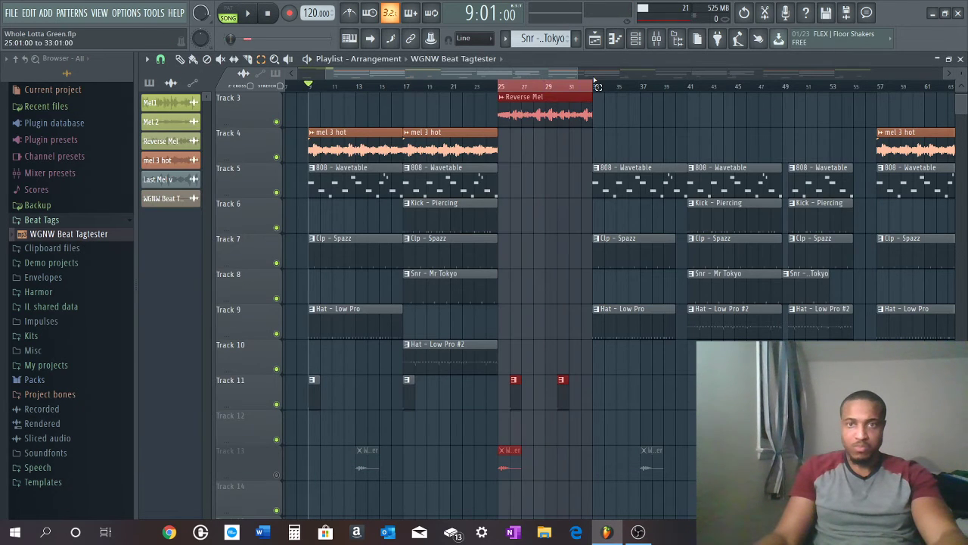
{"action": "key", "text": "space"}
{"action": "left_click", "coordinate": [657, 38]}
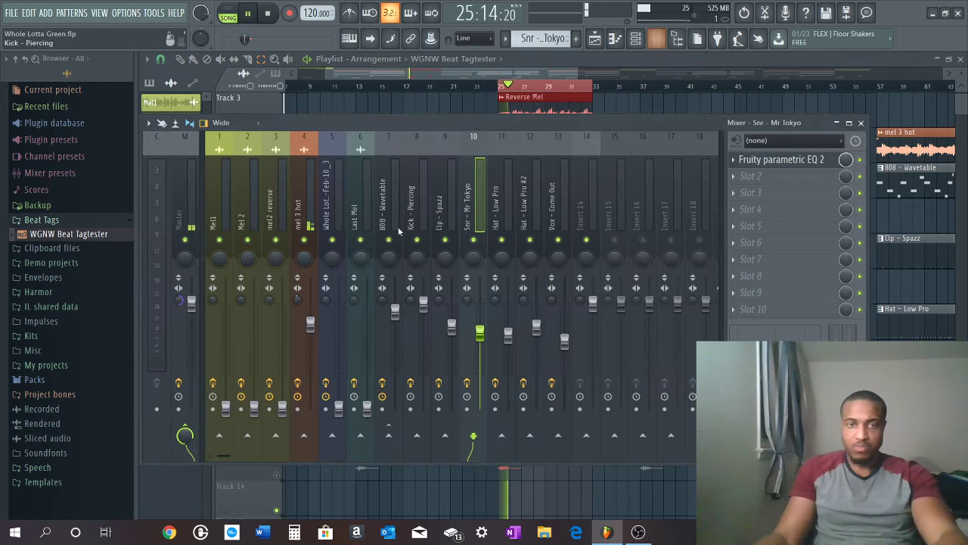
{"action": "left_click_drag", "start_coordinate": [254, 409], "coordinate": [282, 346]}
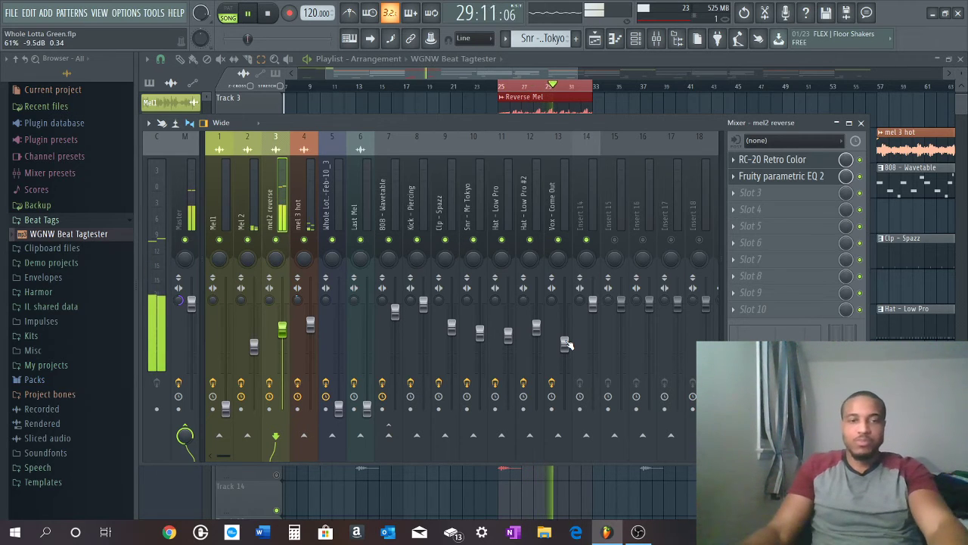
Clear the loop selection and bring up the Last Mel fader to roughly the level of mel 3 hot
{"action": "left_click", "coordinate": [570, 74]}
{"action": "left_click", "coordinate": [566, 85], "text": "ctrl"}
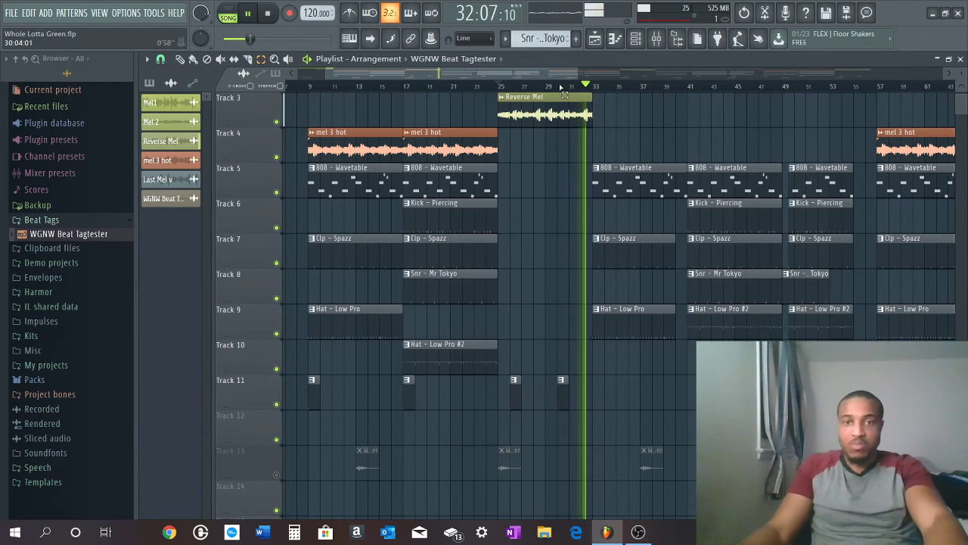
{"action": "left_click", "coordinate": [656, 38]}
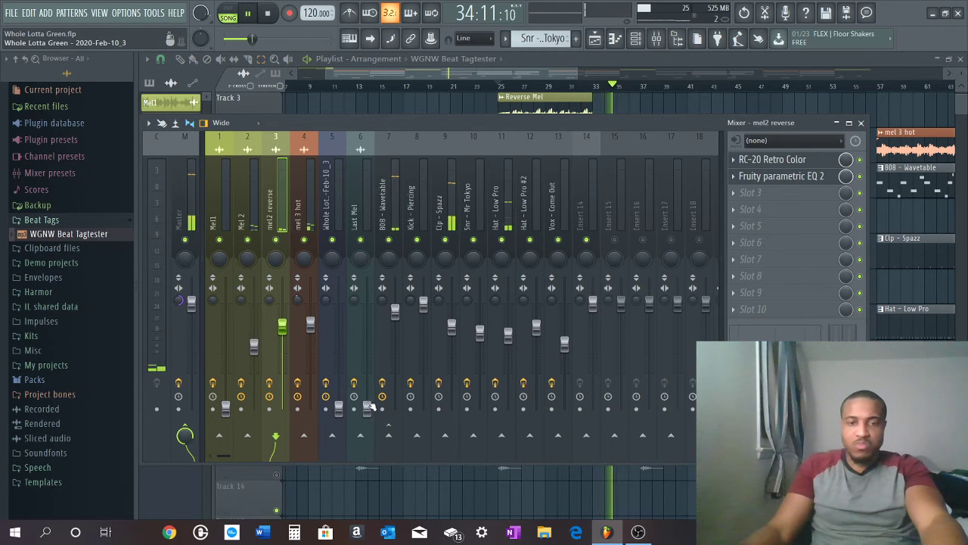
{"action": "left_click_drag", "start_coordinate": [366, 409], "coordinate": [369, 344]}
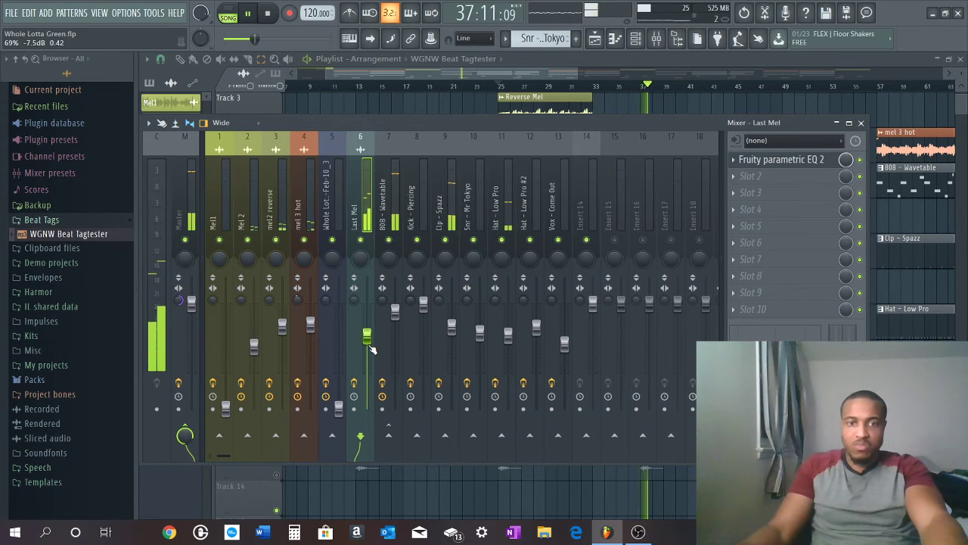
{"action": "scroll", "coordinate": [370, 348], "scroll_direction": "up", "scroll_amount": 4}
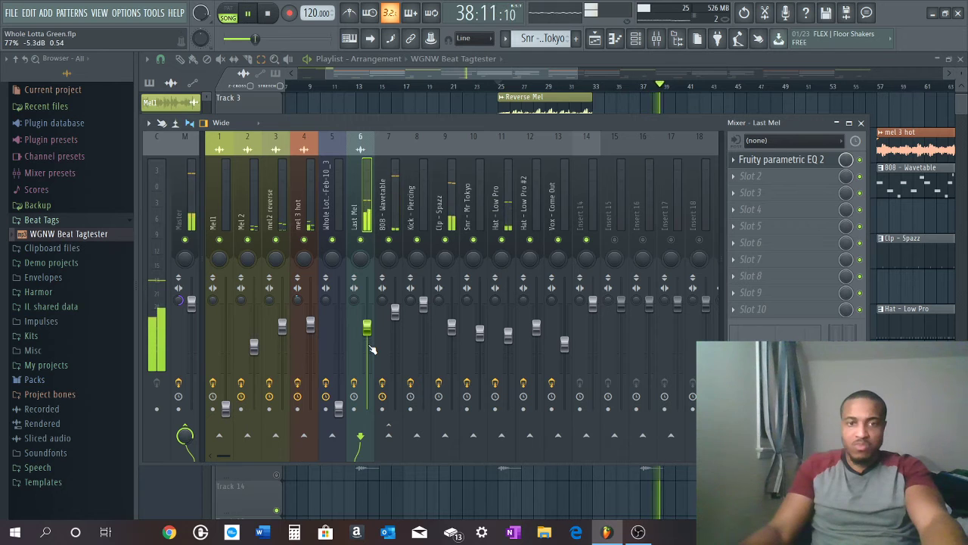
{"action": "scroll", "coordinate": [370, 348], "scroll_direction": "up", "scroll_amount": 1}
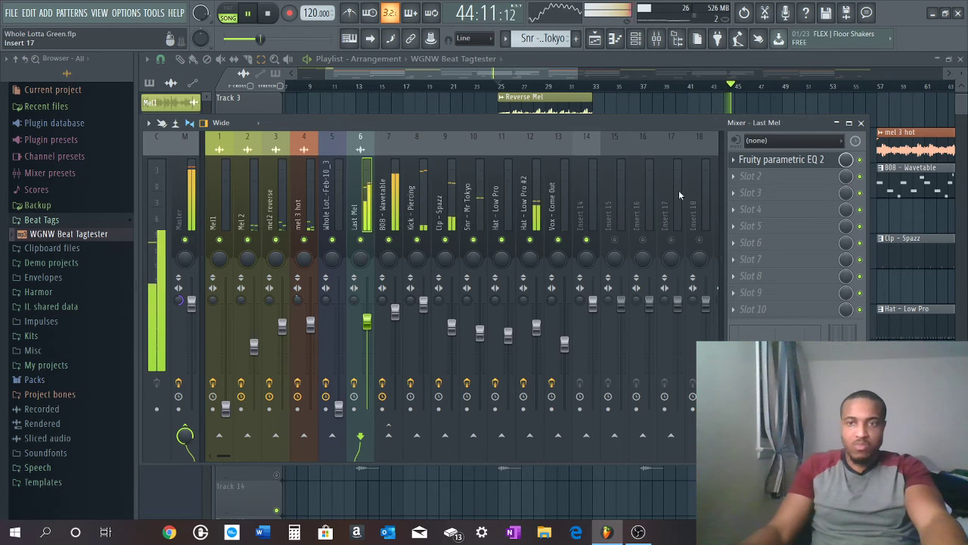
Raise the main level slightly in Last Mel's Fruity Parametric EQ 2
{"action": "left_click", "coordinate": [779, 160]}
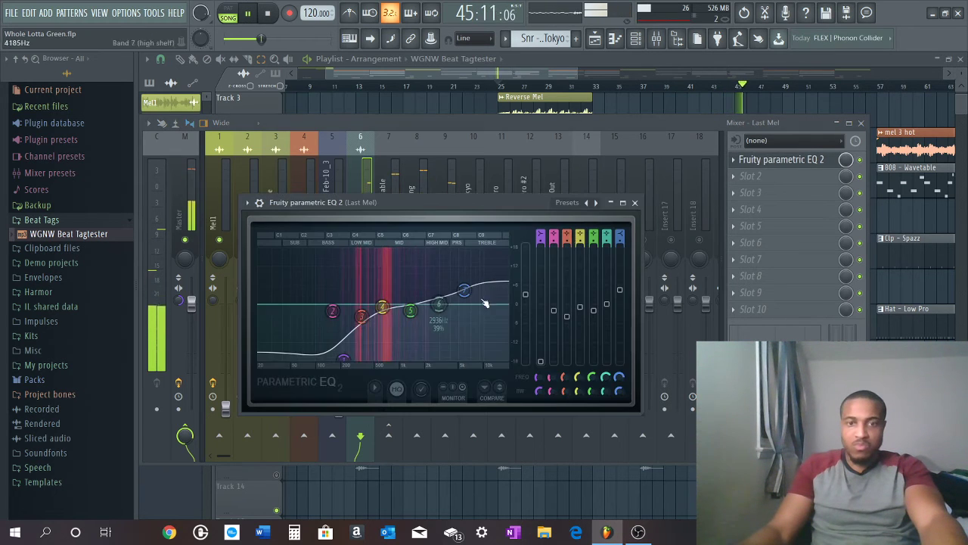
{"action": "left_click_drag", "start_coordinate": [522, 303], "coordinate": [526, 298]}
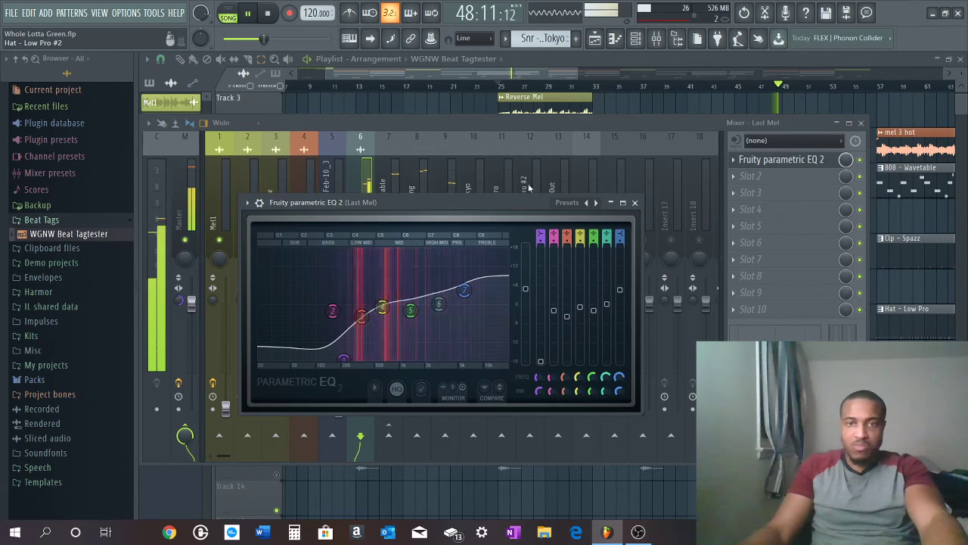
{"action": "key", "text": "Escape"}
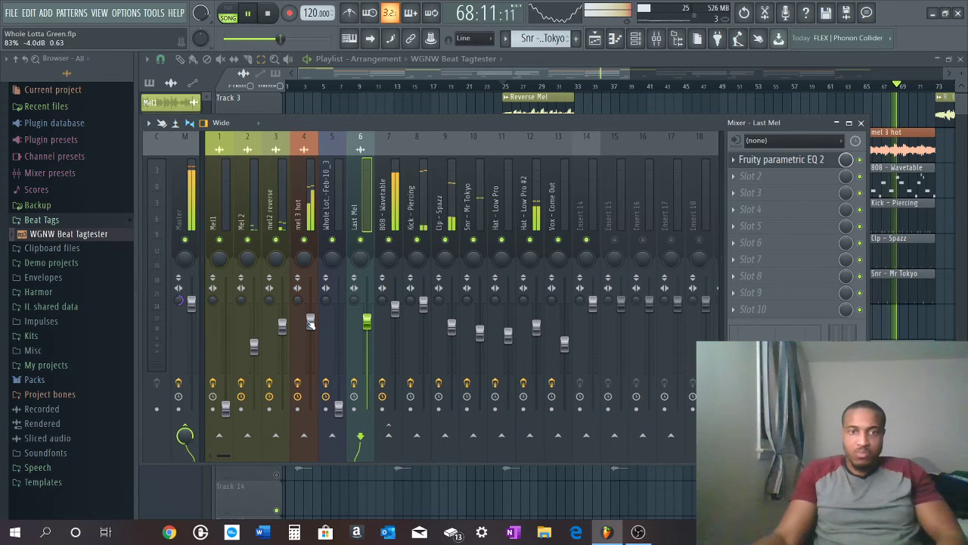
Lower the Last Mel fader slightly and check the Fruity Parametric EQ 2 on mel 3 hot
{"action": "left_click_drag", "start_coordinate": [369, 326], "coordinate": [370, 330]}
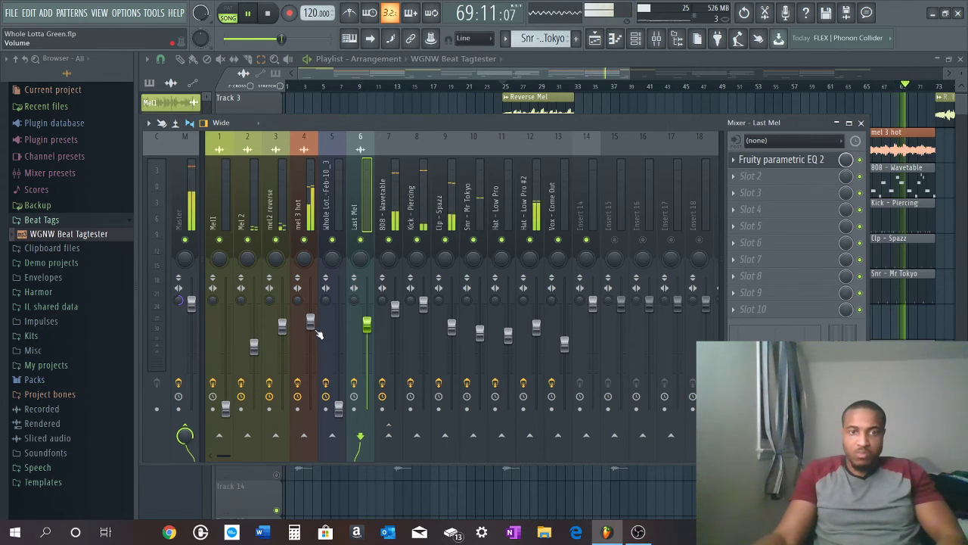
{"action": "left_click", "coordinate": [305, 219]}
{"action": "left_click", "coordinate": [764, 177]}
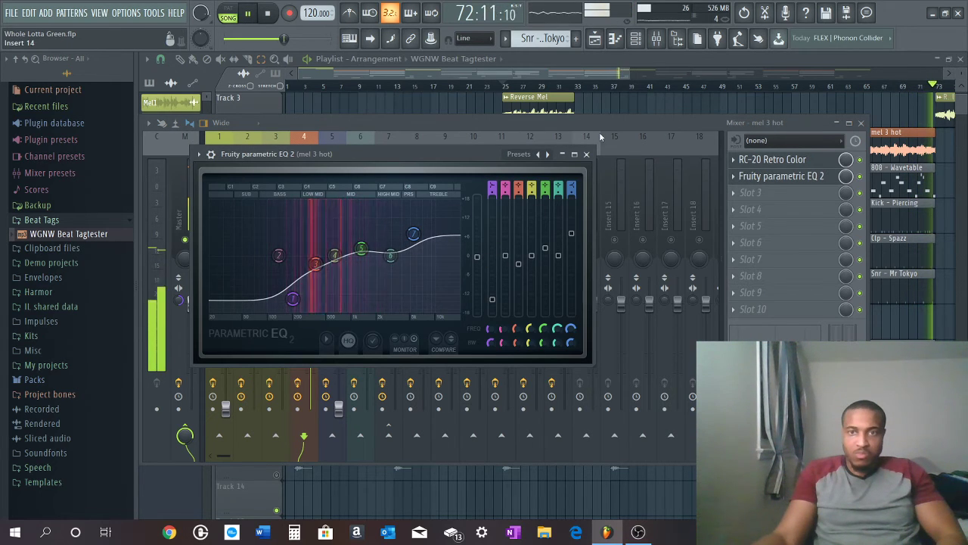
{"action": "left_click", "coordinate": [587, 153]}
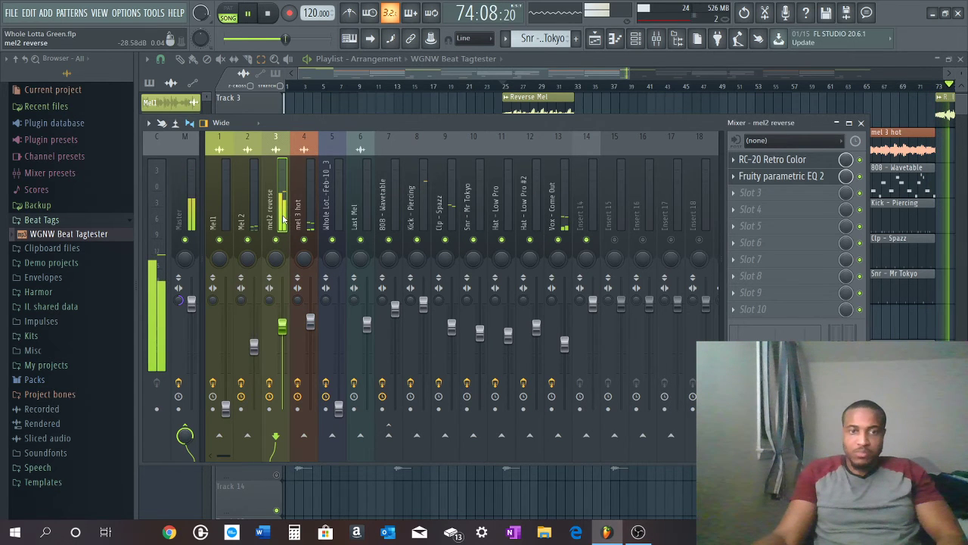
Lower the mel2 reverse fader slightly against the second Reverse Mel section
{"action": "left_click", "coordinate": [270, 341]}
{"action": "left_click_drag", "start_coordinate": [283, 326], "coordinate": [283, 329]}
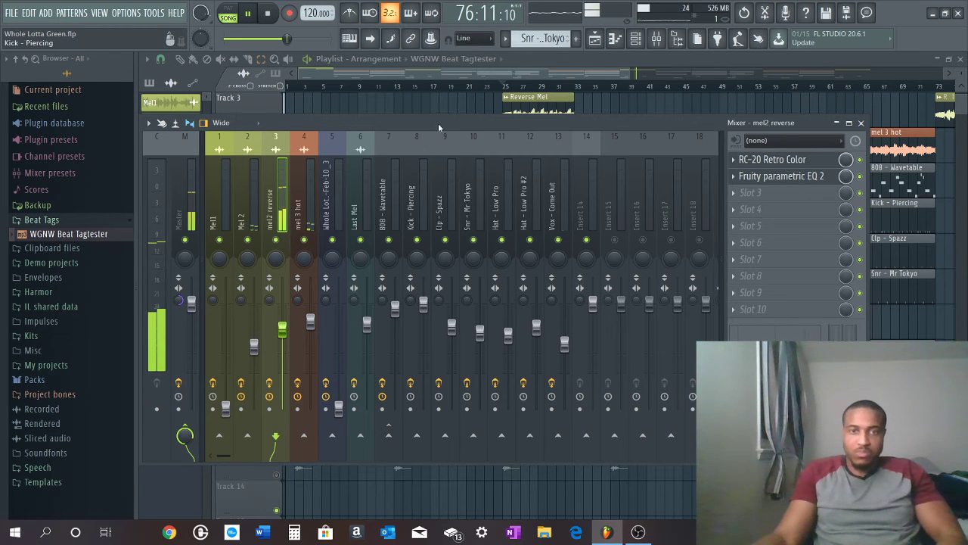
{"action": "scroll", "coordinate": [488, 89], "scroll_direction": "down", "scroll_amount": 1}
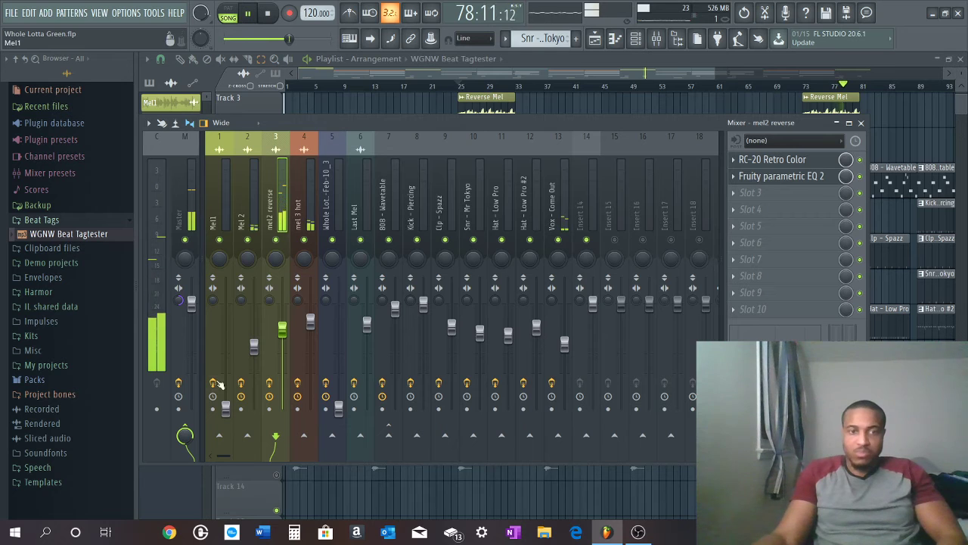
Bring up the Mel1 fader from zero and fine-tune it against the song's opening bars, to a level above Mel 2
{"action": "left_click_drag", "start_coordinate": [226, 411], "coordinate": [226, 366]}
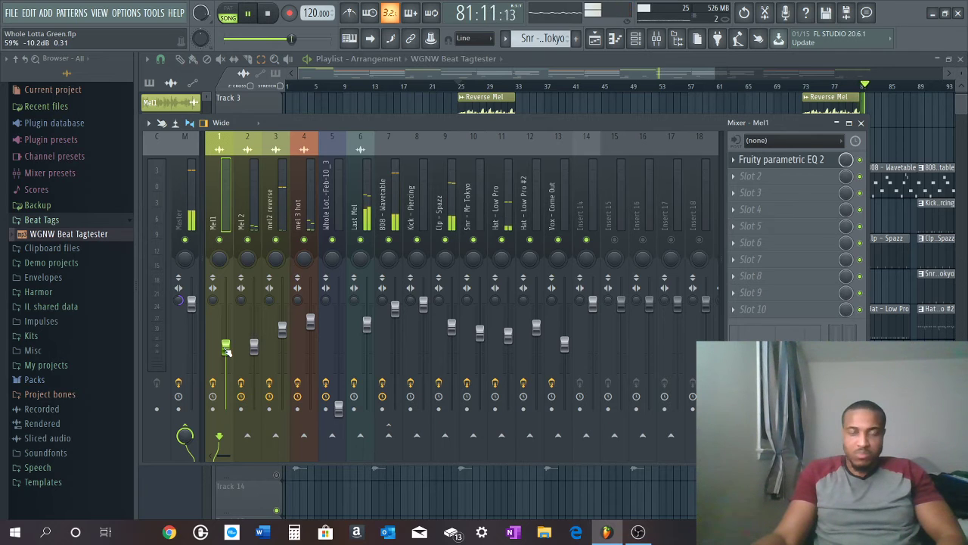
{"action": "left_click", "coordinate": [269, 14]}
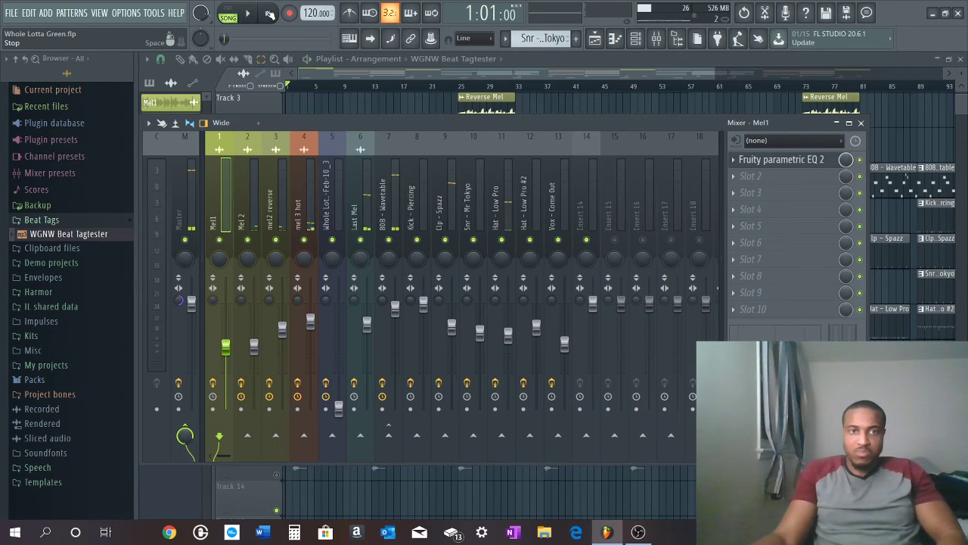
{"action": "left_click", "coordinate": [248, 13]}
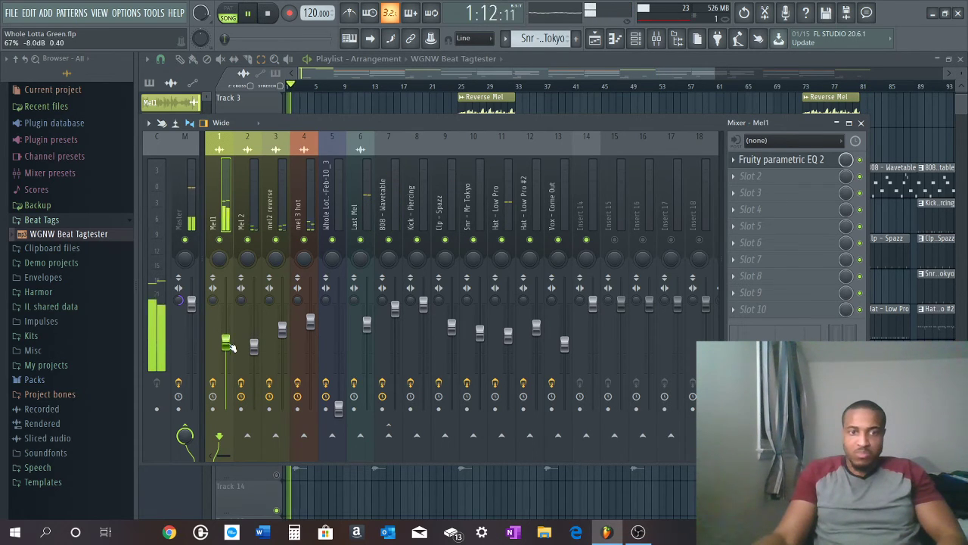
{"action": "scroll", "coordinate": [232, 346], "scroll_direction": "up", "scroll_amount": 3}
{"action": "scroll", "coordinate": [232, 346], "scroll_direction": "up", "scroll_amount": 2}
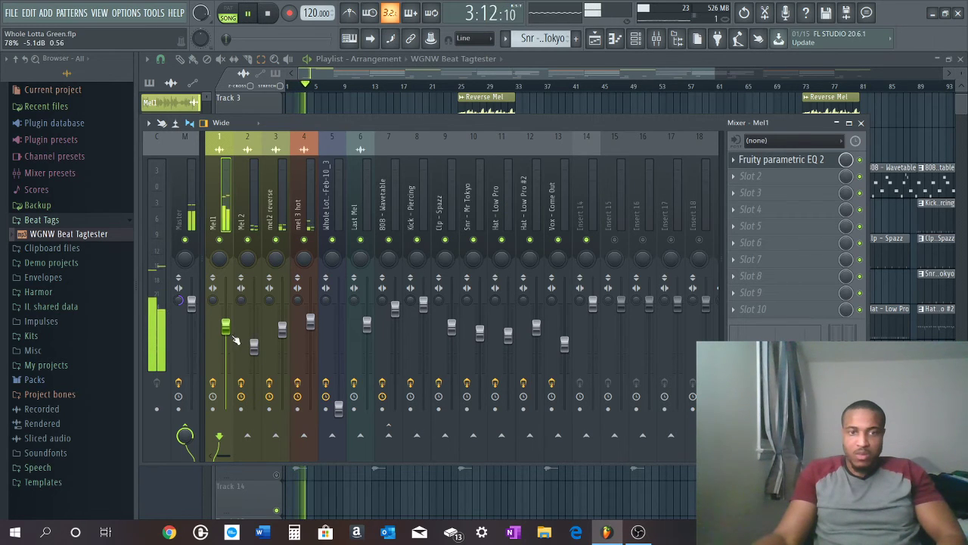
{"action": "scroll", "coordinate": [255, 348], "scroll_direction": "up", "scroll_amount": 2}
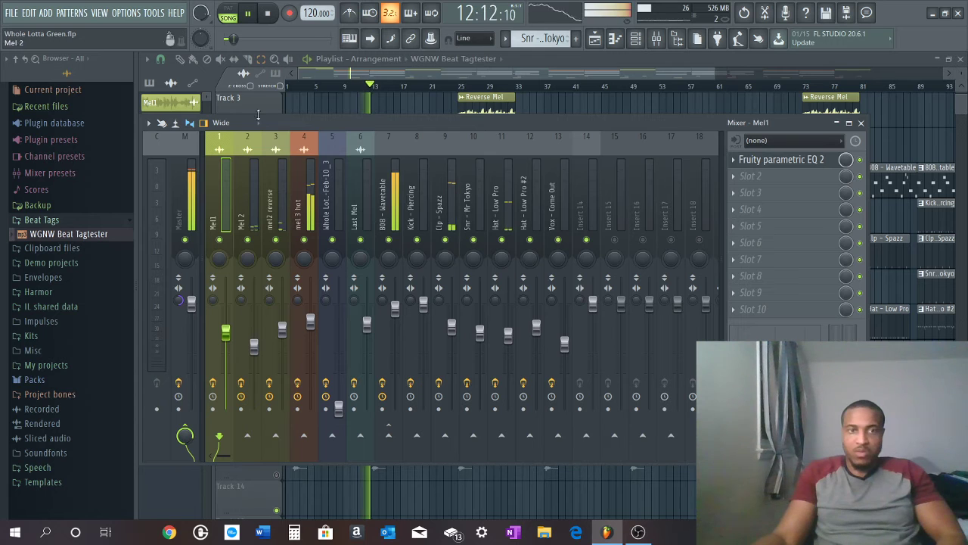
Play through the arrangement and raise the Snr - Mr Tokyo fader slightly to about the clap's level
{"action": "left_click", "coordinate": [265, 25]}
{"action": "key", "text": "space"}
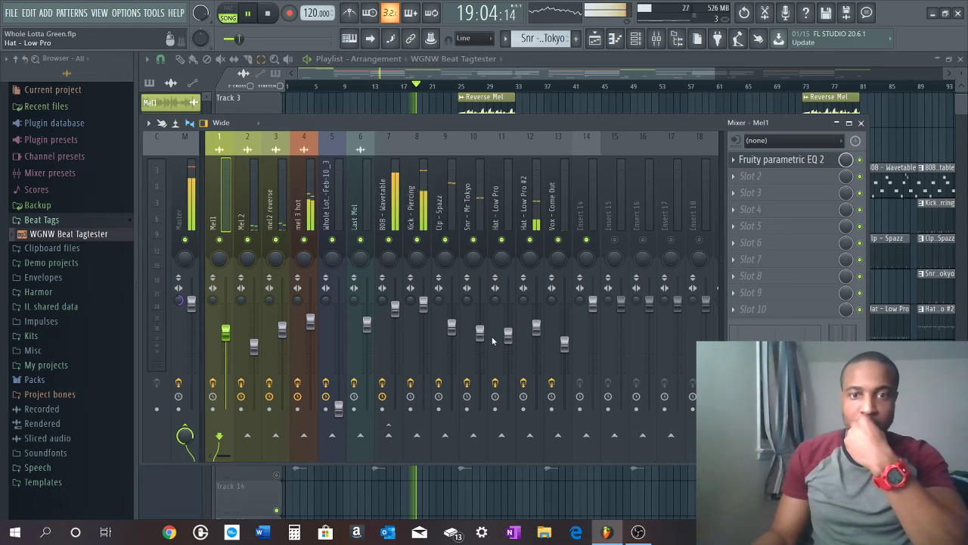
{"action": "left_click_drag", "start_coordinate": [484, 334], "coordinate": [452, 326]}
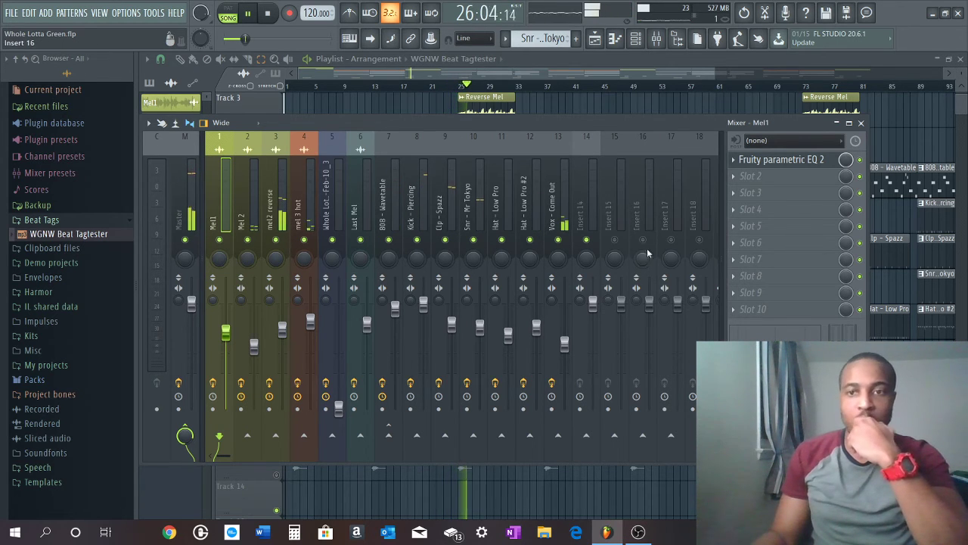
Delete the Edison effect from the Master track
{"action": "left_click", "coordinate": [197, 189]}
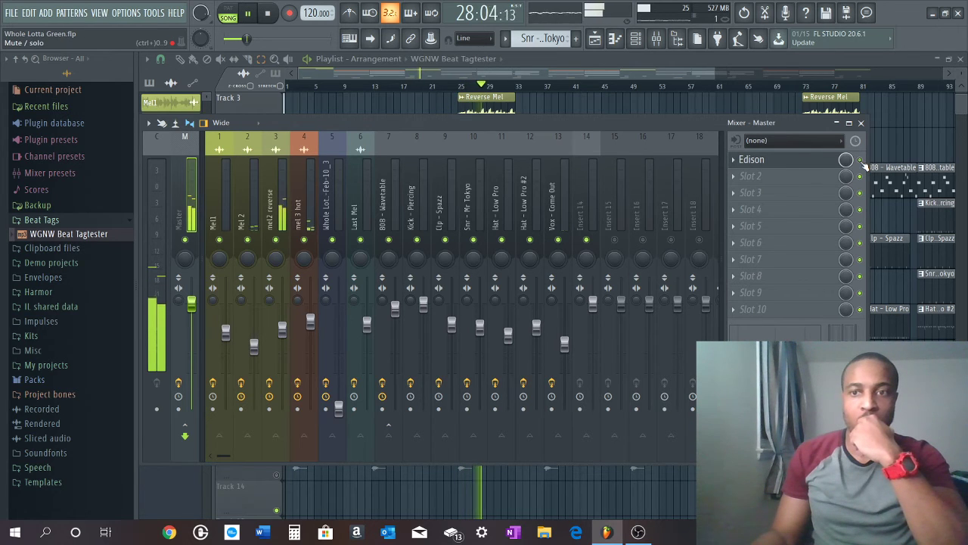
{"action": "left_click", "coordinate": [733, 159]}
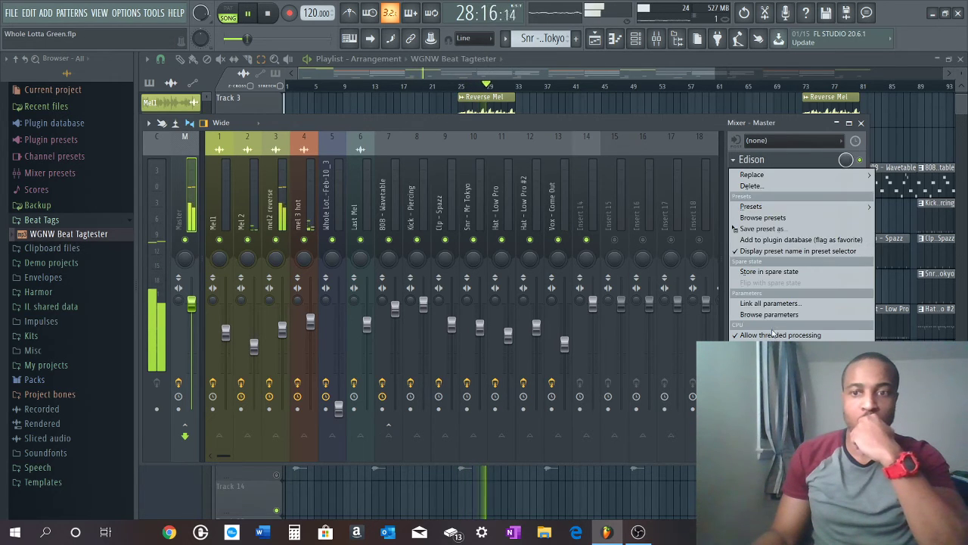
{"action": "left_click", "coordinate": [751, 185]}
{"action": "left_click", "coordinate": [544, 307]}
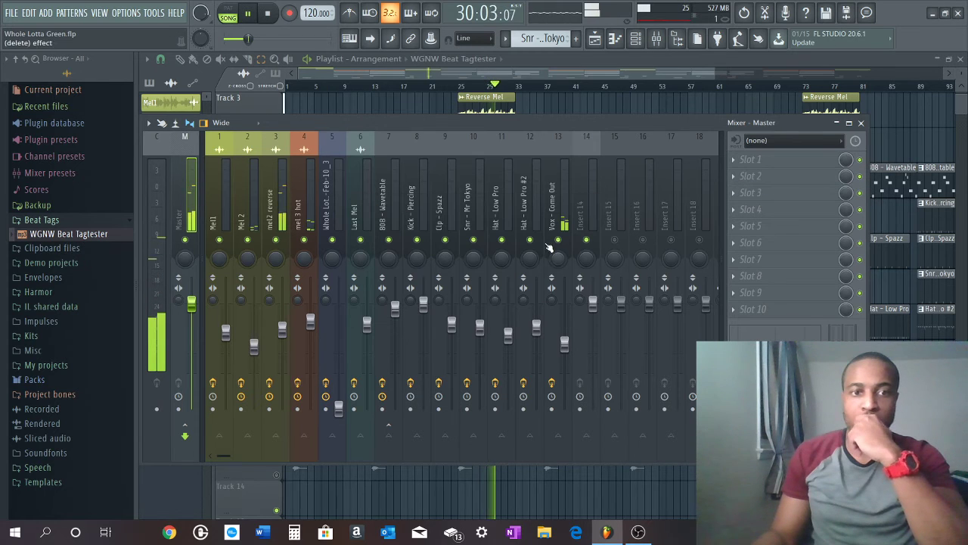
{"action": "left_click", "coordinate": [733, 160]}
{"action": "mouse_move", "coordinate": [750, 175]}
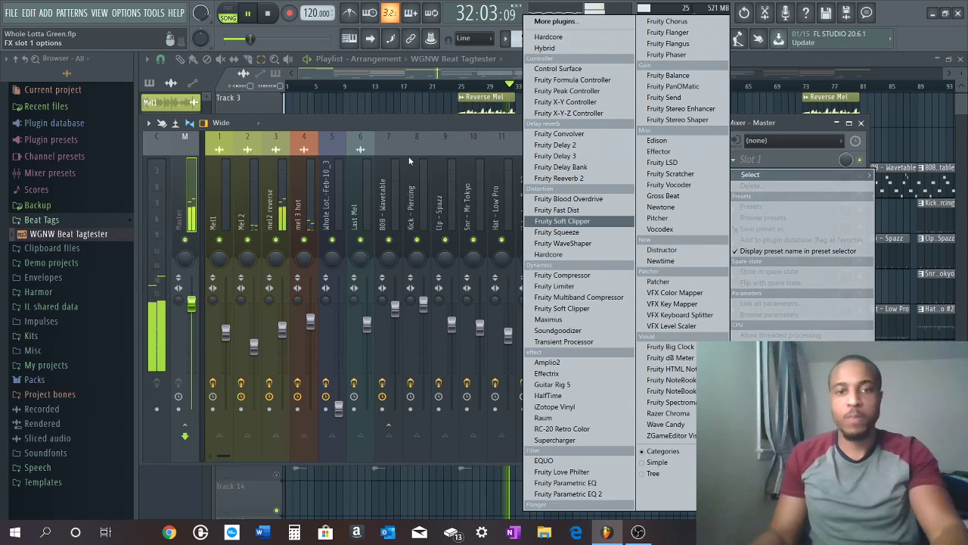
{"action": "key", "text": "Escape"}
Stop playback and load Fruity Soft Clipper into the Master track's first effect slot
{"action": "key", "text": "space"}
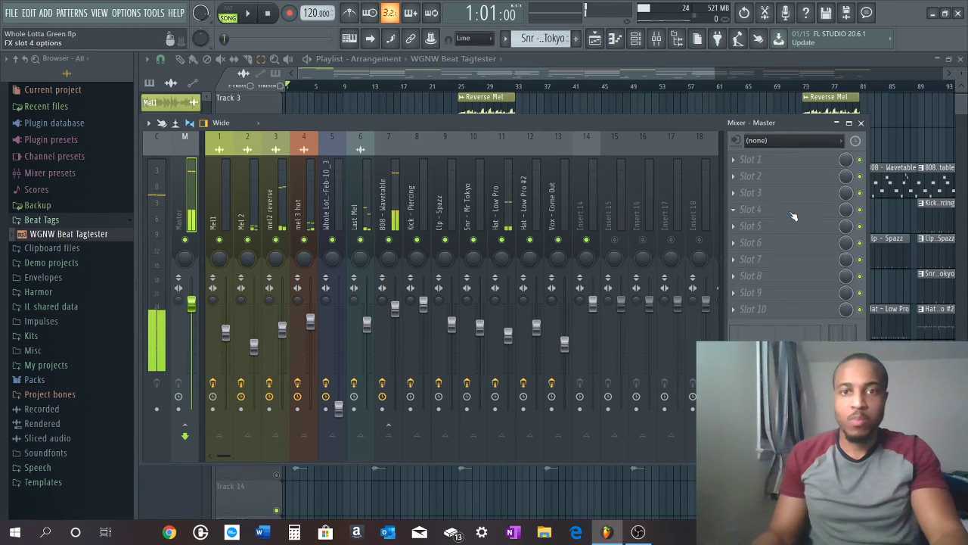
{"action": "left_click", "coordinate": [739, 160]}
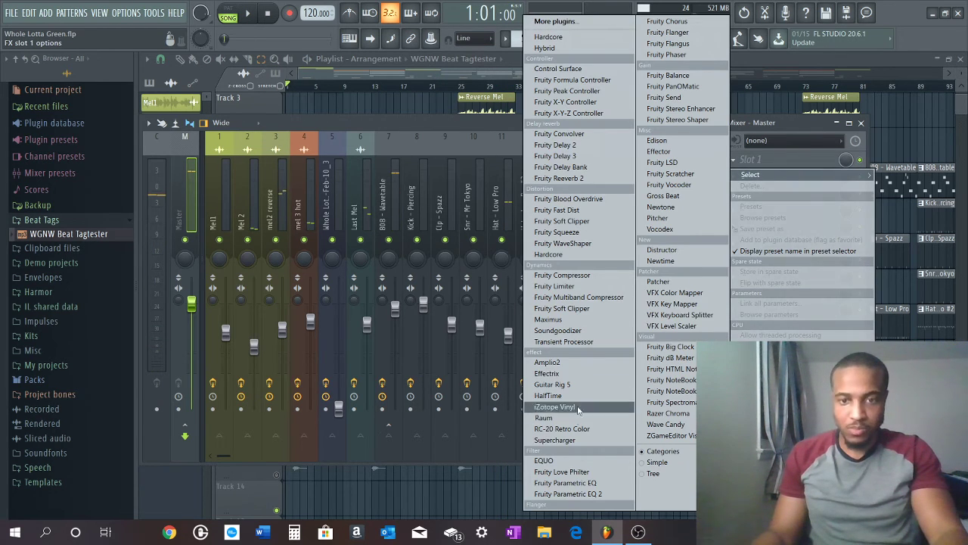
{"action": "left_click", "coordinate": [593, 309]}
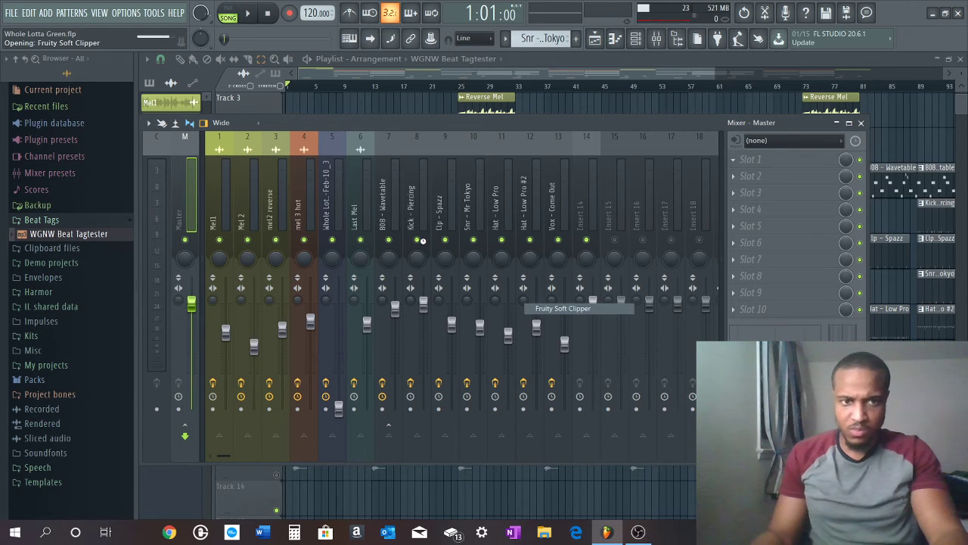
Adjust the Master soft clipper's threshold during playback and set its post gain to 80%
{"action": "key", "text": "space"}
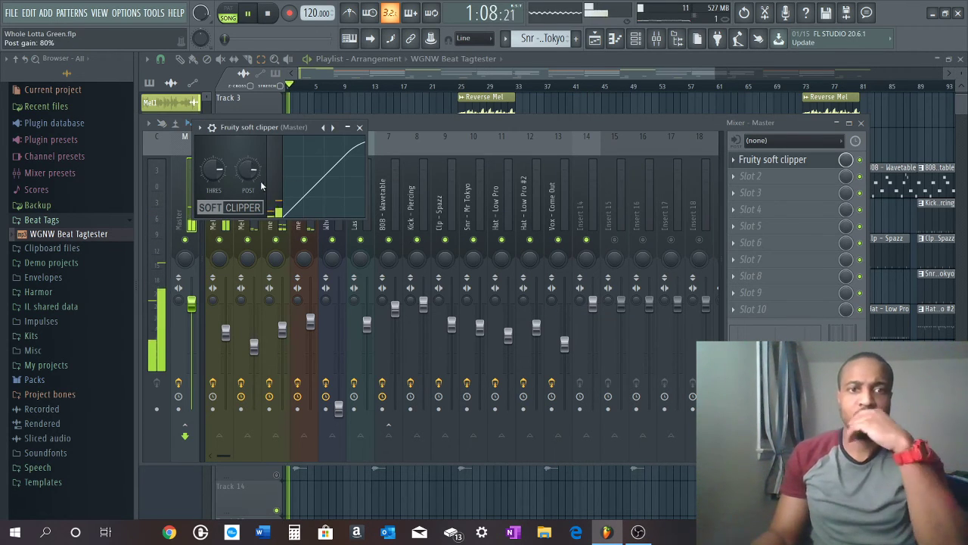
{"action": "scroll", "coordinate": [248, 173], "scroll_direction": "up", "scroll_amount": 2}
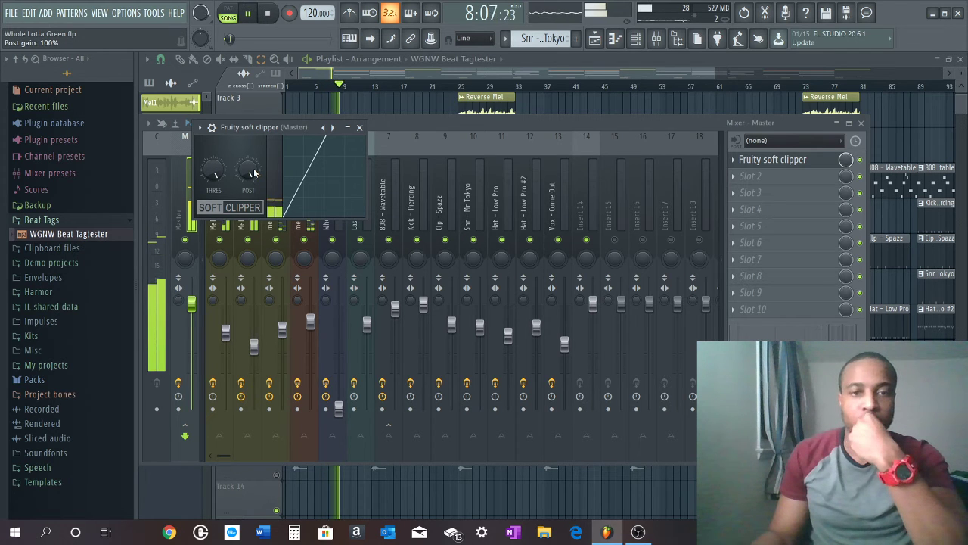
{"action": "left_click_drag", "start_coordinate": [252, 173], "coordinate": [250, 173]}
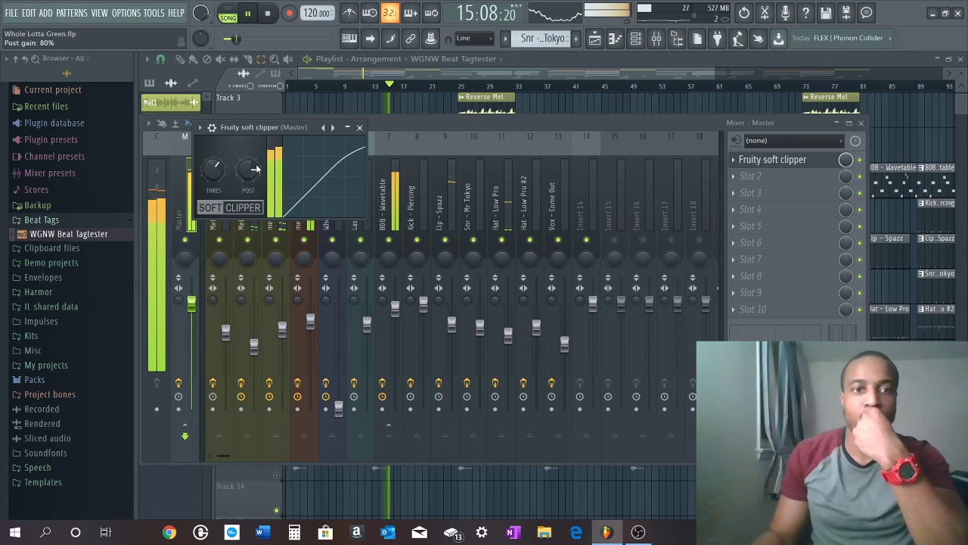
{"action": "left_click", "coordinate": [519, 127]}
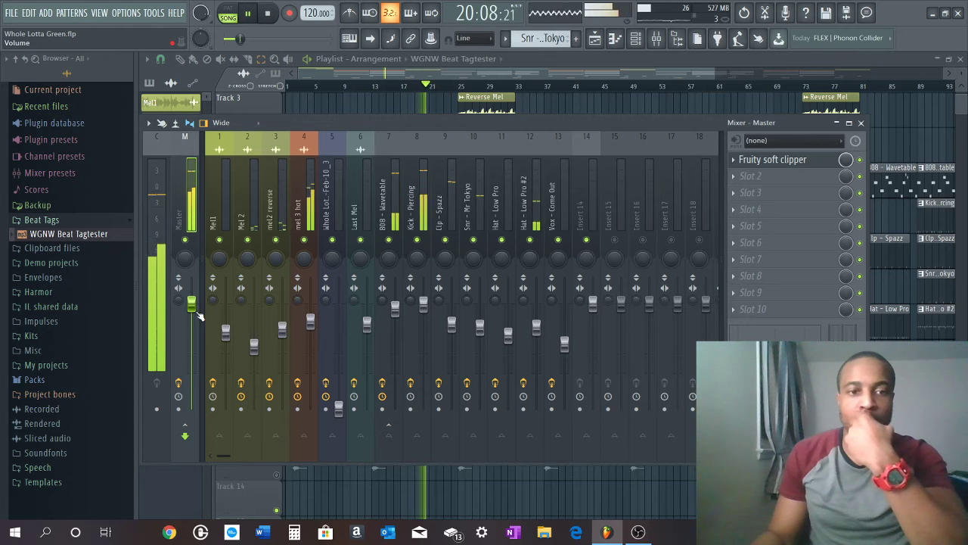
Raise the Master fader to about 3.1 dB, restart playback and lower the Master soft clipper's post gain
{"action": "scroll", "coordinate": [190, 297], "scroll_direction": "up", "scroll_amount": 5}
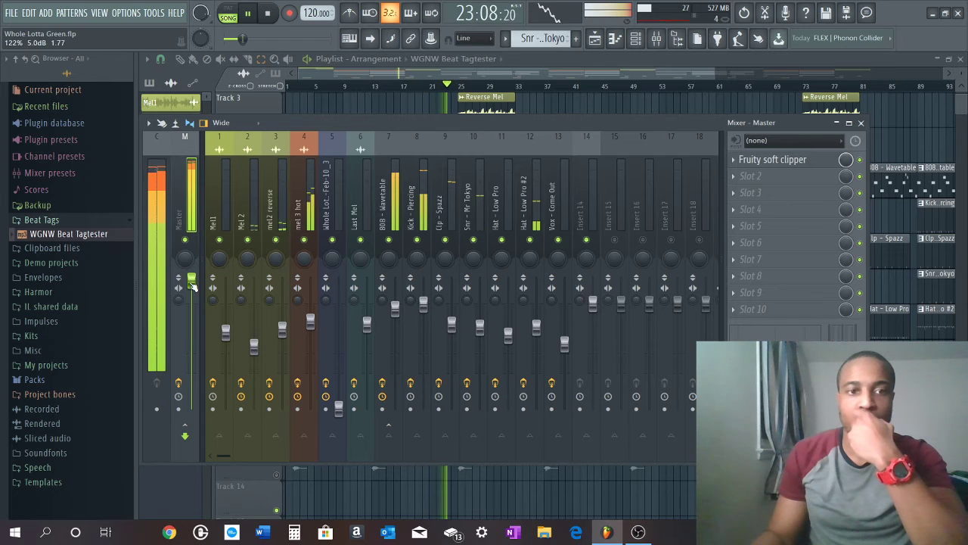
{"action": "scroll", "coordinate": [192, 285], "scroll_direction": "down", "scroll_amount": 2}
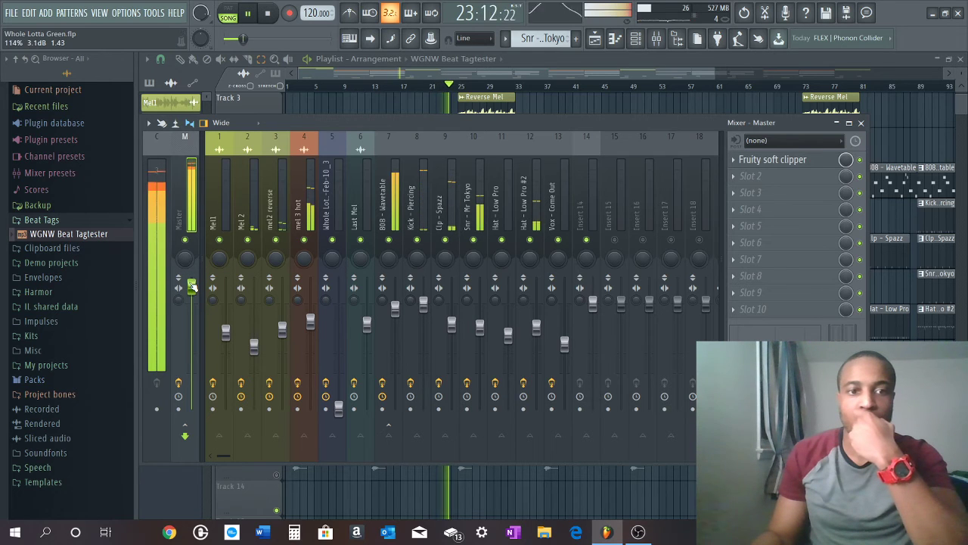
{"action": "left_click", "coordinate": [766, 162]}
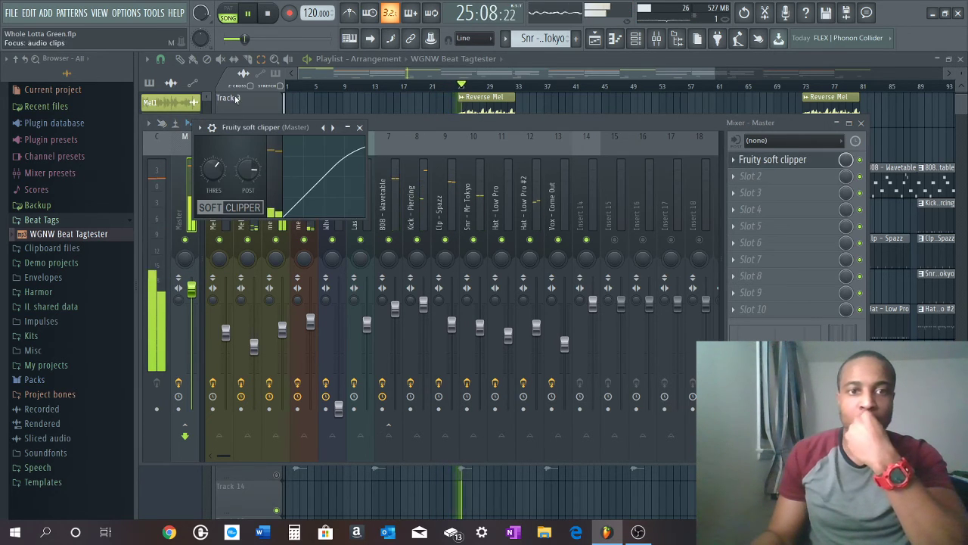
{"action": "left_click", "coordinate": [275, 23]}
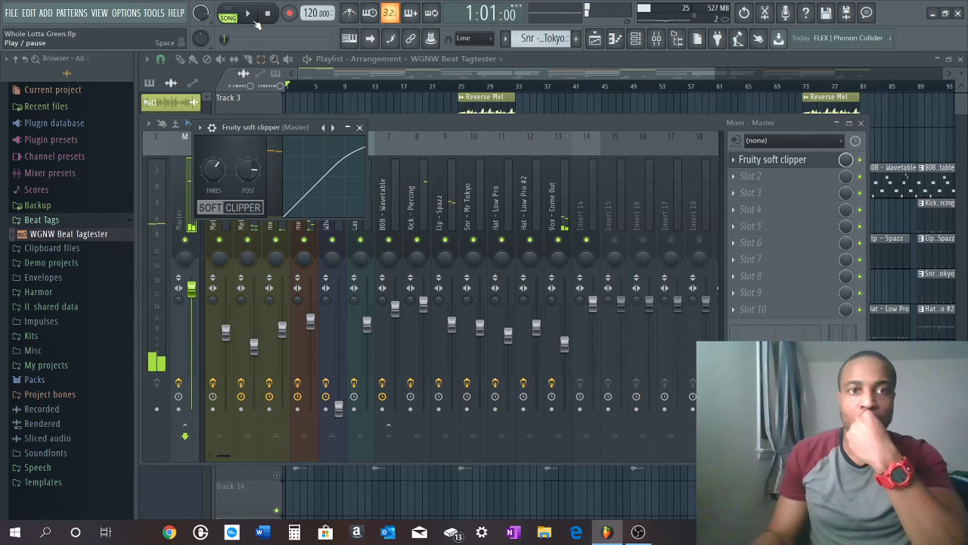
{"action": "left_click", "coordinate": [247, 12]}
{"action": "scroll", "coordinate": [253, 171], "scroll_direction": "down", "scroll_amount": 2}
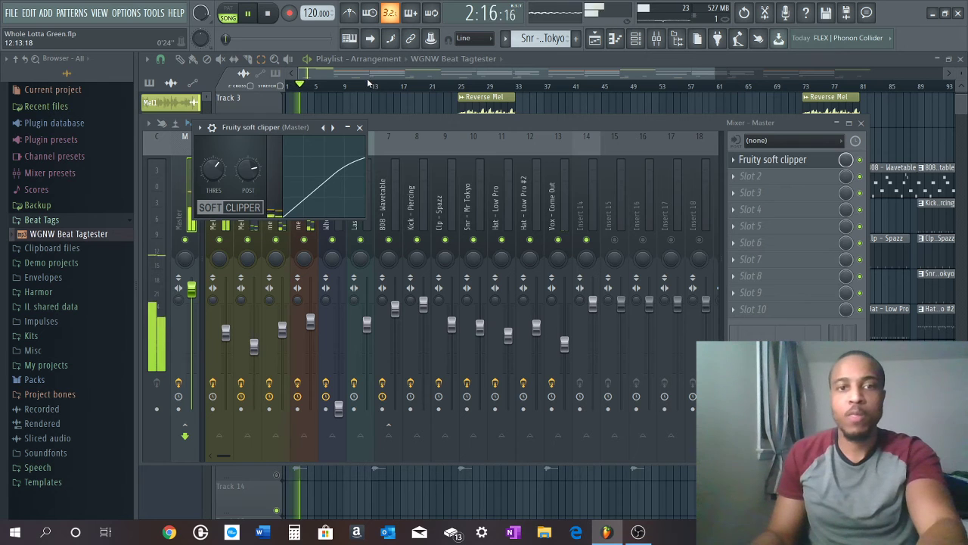
Play the song from about bar 7 and raise the Master soft clipper's post gain slightly above 80%
{"action": "key", "text": "F9"}
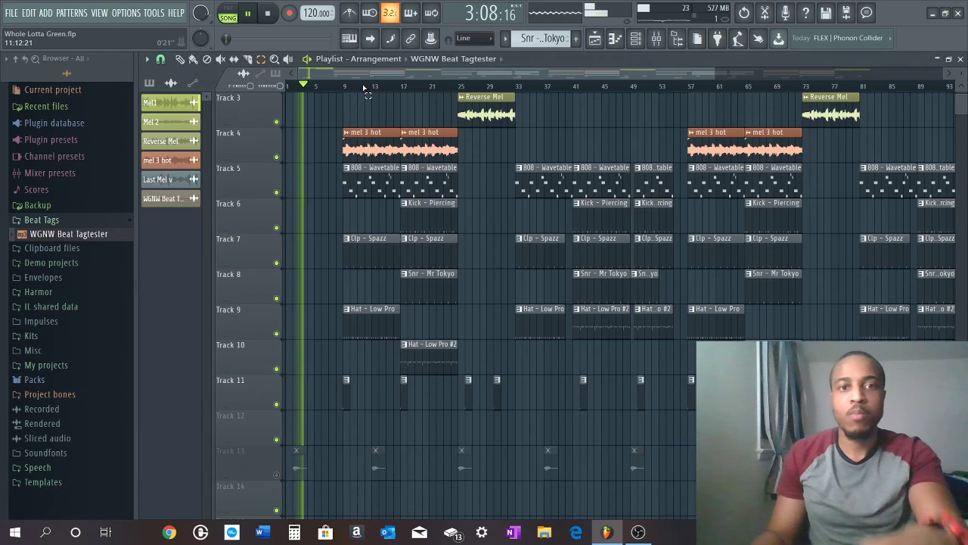
{"action": "left_click", "coordinate": [329, 86]}
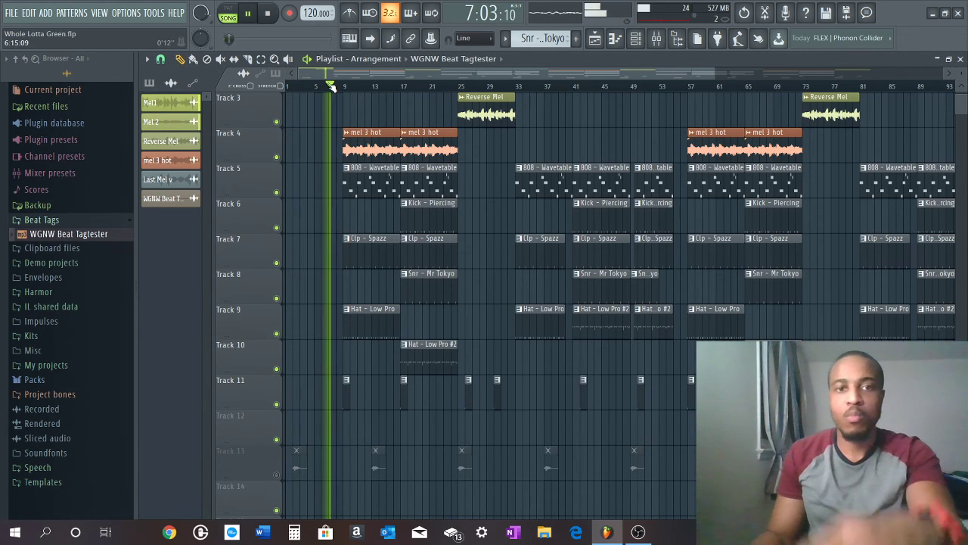
{"action": "left_click", "coordinate": [656, 38]}
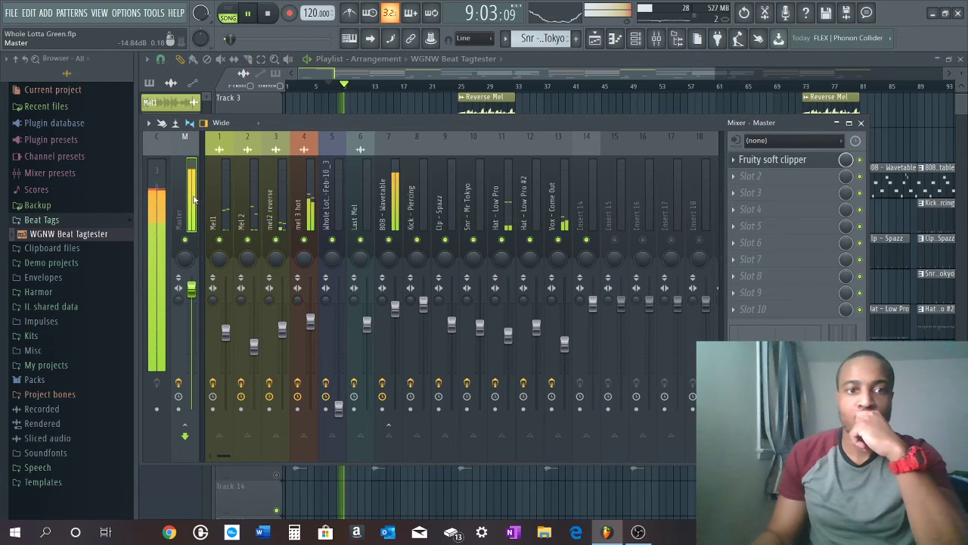
{"action": "left_click", "coordinate": [772, 159]}
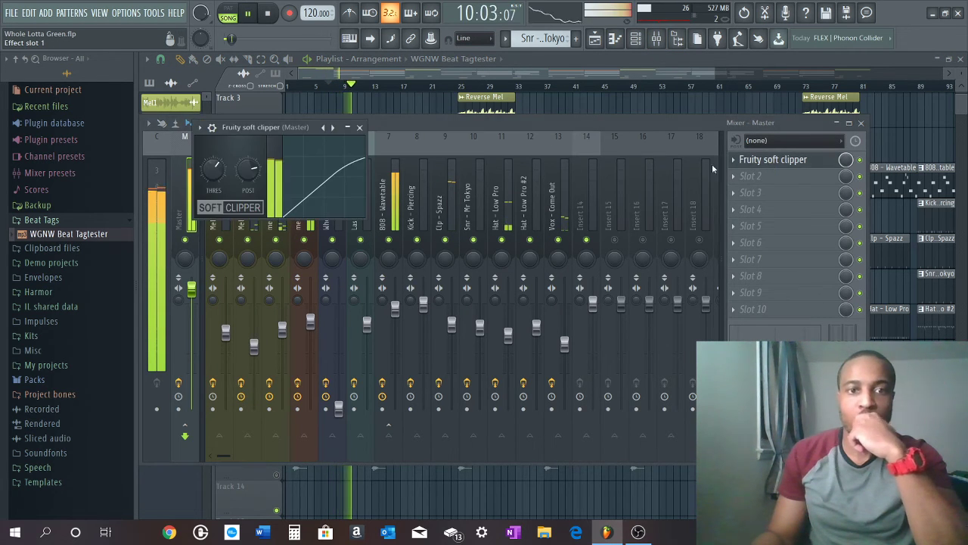
{"action": "scroll", "coordinate": [247, 168], "scroll_direction": "up", "scroll_amount": 1}
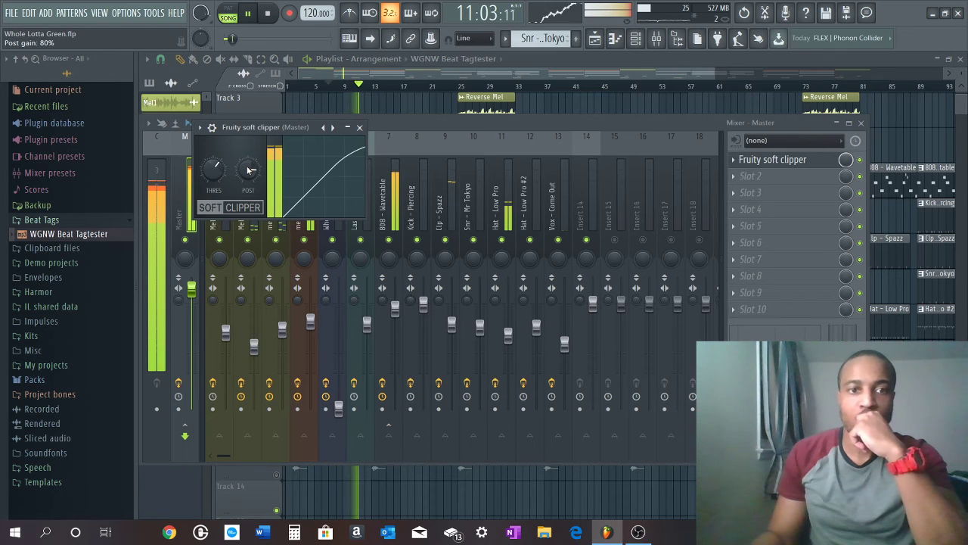
{"action": "scroll", "coordinate": [248, 169], "scroll_direction": "up", "scroll_amount": 1}
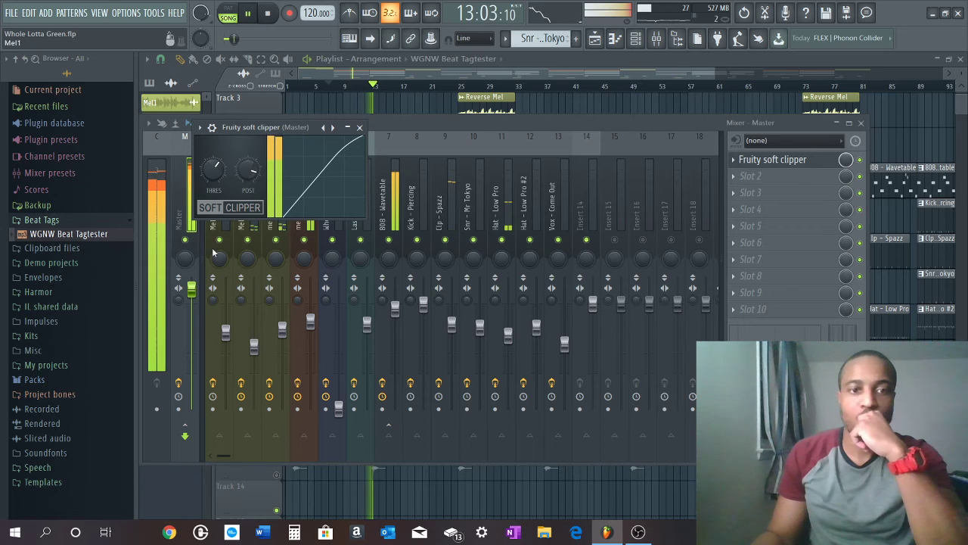
Lower the Master fader to near 0 dB and turn the soft clipper's threshold up to its maximum
{"action": "scroll", "coordinate": [195, 294], "scroll_direction": "down", "scroll_amount": 4}
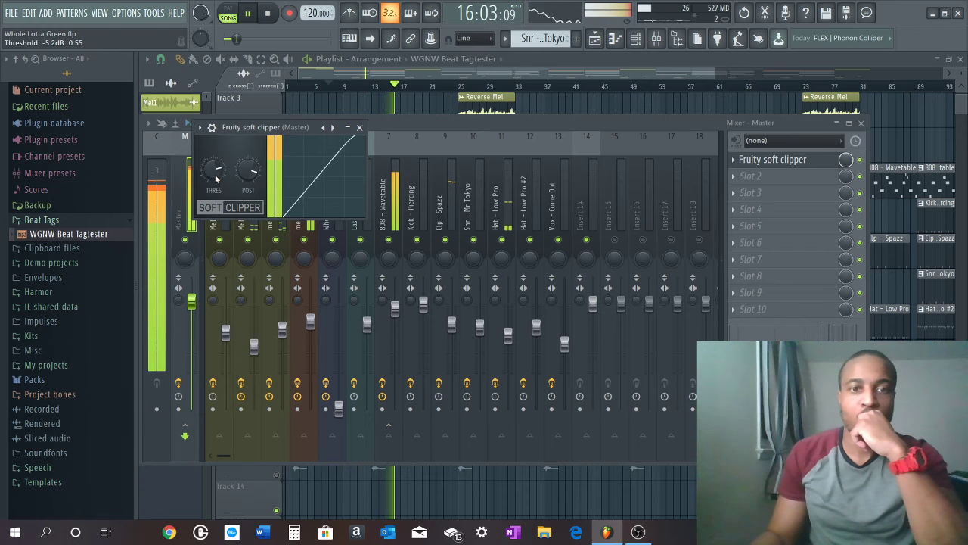
{"action": "scroll", "coordinate": [195, 301], "scroll_direction": "down", "scroll_amount": 1}
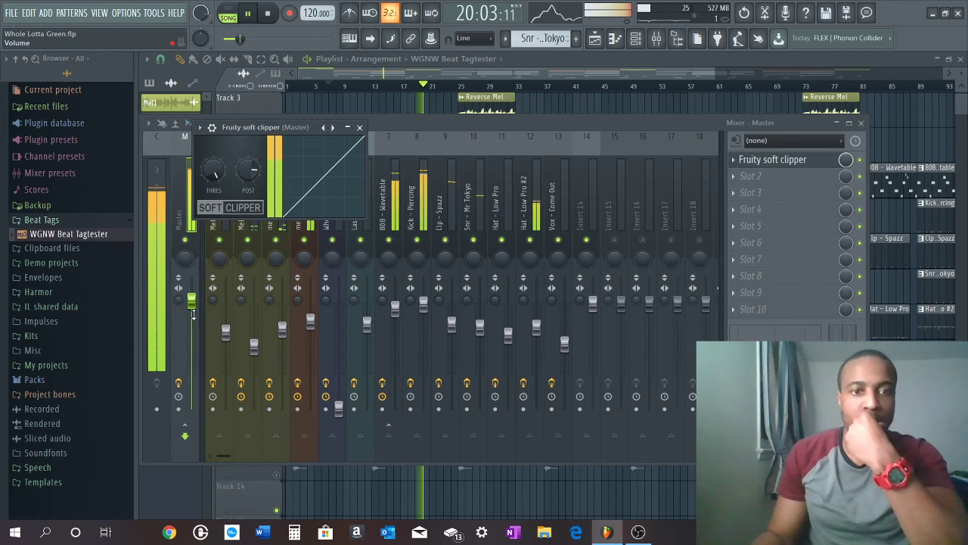
{"action": "left_click", "coordinate": [451, 118]}
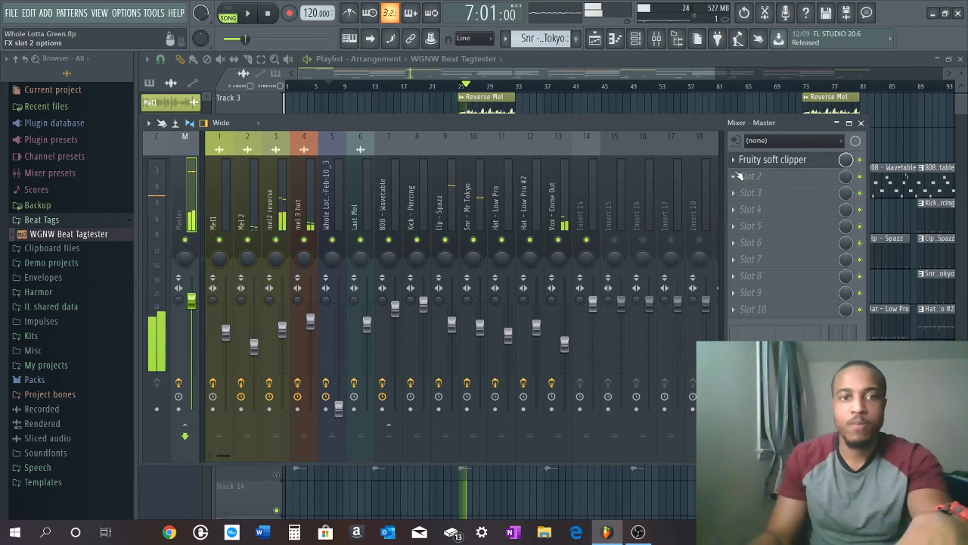
Load Fruity Parametric EQ 2 into the Master track's second effect slot and start playback
{"action": "left_click", "coordinate": [785, 178]}
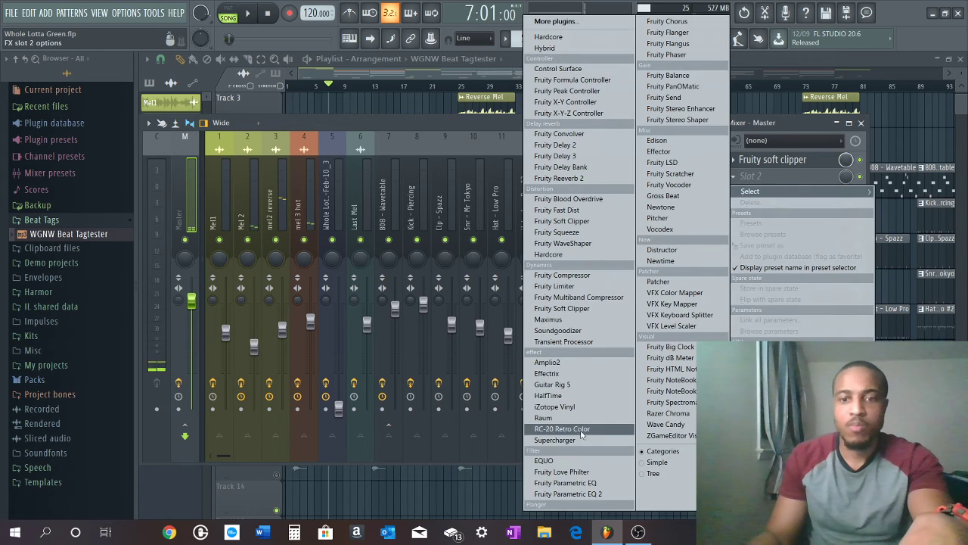
{"action": "left_click", "coordinate": [575, 495]}
{"action": "key", "text": "space"}
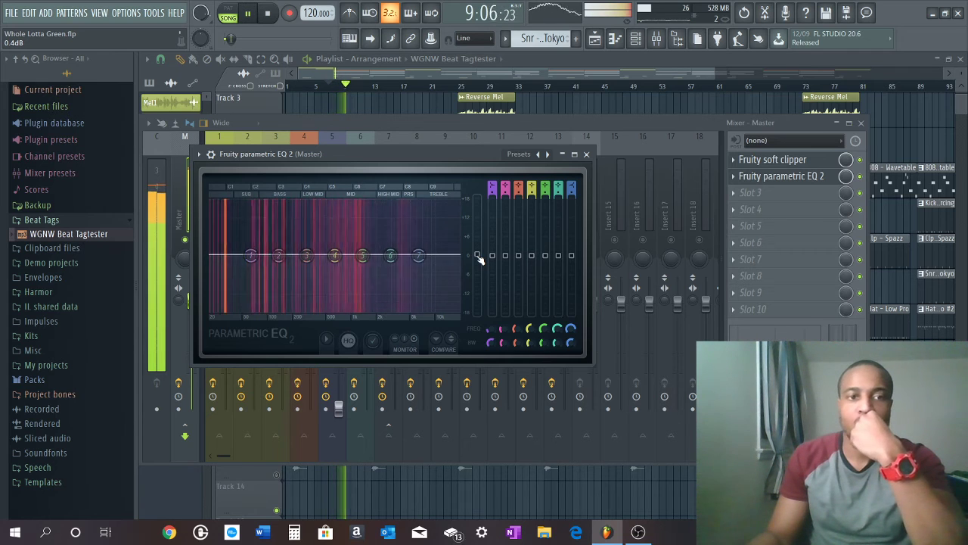
Try cuts and boosts of the Master EQ's main level during playback, leaving it slightly above 0 dB
{"action": "scroll", "coordinate": [479, 260], "scroll_direction": "up", "scroll_amount": 3}
{"action": "scroll", "coordinate": [479, 259], "scroll_direction": "down", "scroll_amount": 2}
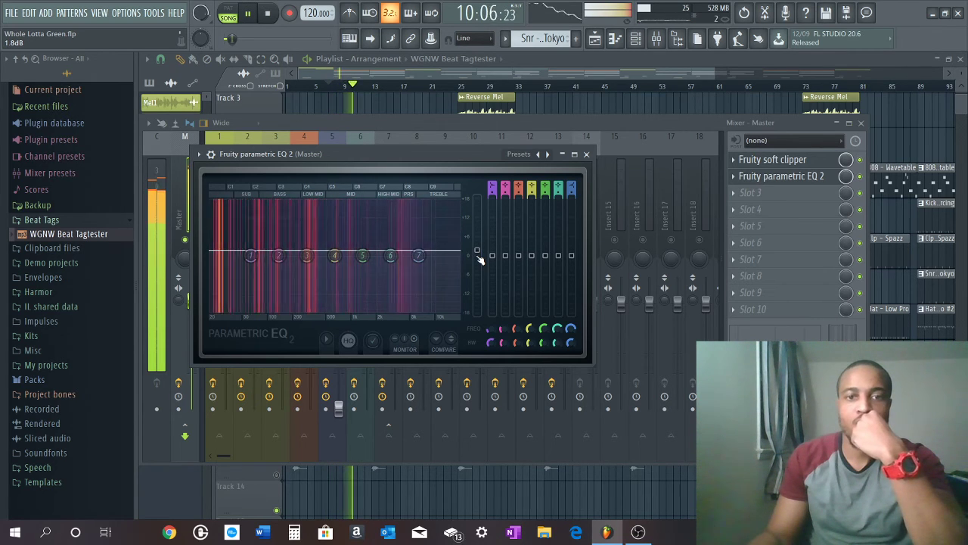
{"action": "scroll", "coordinate": [479, 260], "scroll_direction": "down", "scroll_amount": 7}
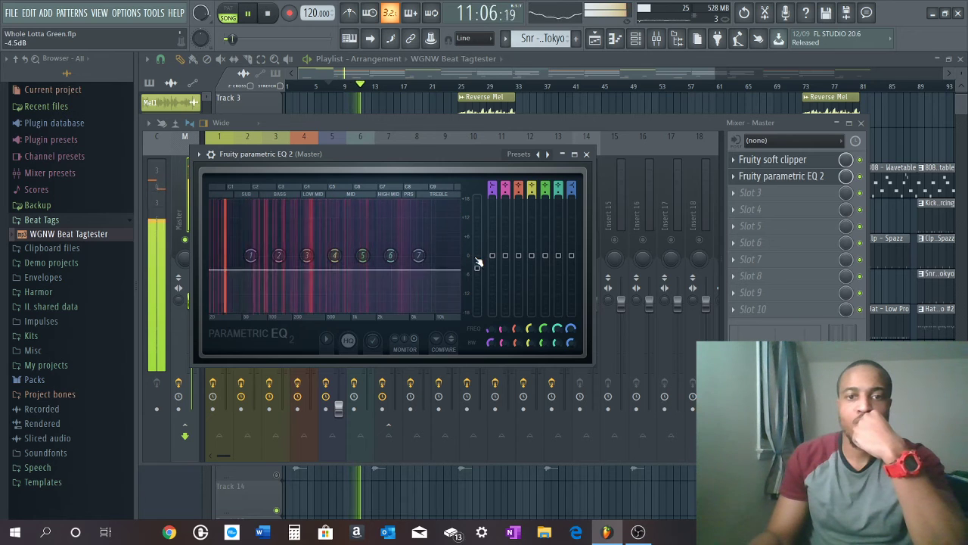
{"action": "scroll", "coordinate": [477, 261], "scroll_direction": "up", "scroll_amount": 6}
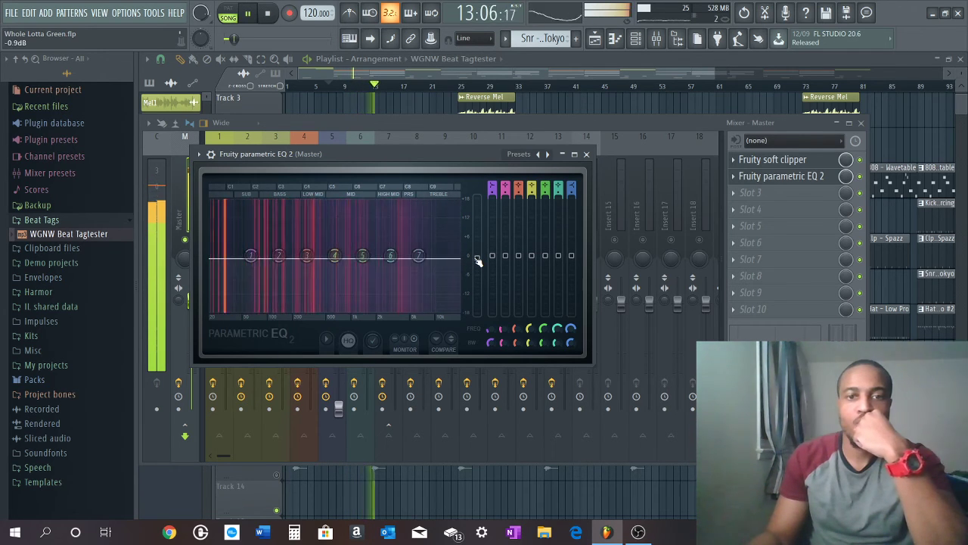
{"action": "scroll", "coordinate": [477, 262], "scroll_direction": "down", "scroll_amount": 4}
{"action": "scroll", "coordinate": [478, 261], "scroll_direction": "up", "scroll_amount": 3}
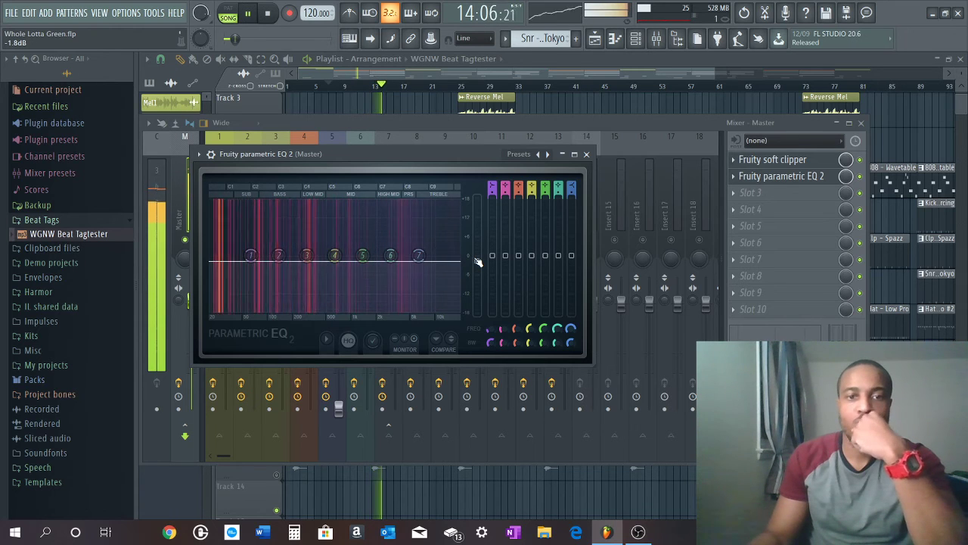
{"action": "scroll", "coordinate": [478, 262], "scroll_direction": "up", "scroll_amount": 6}
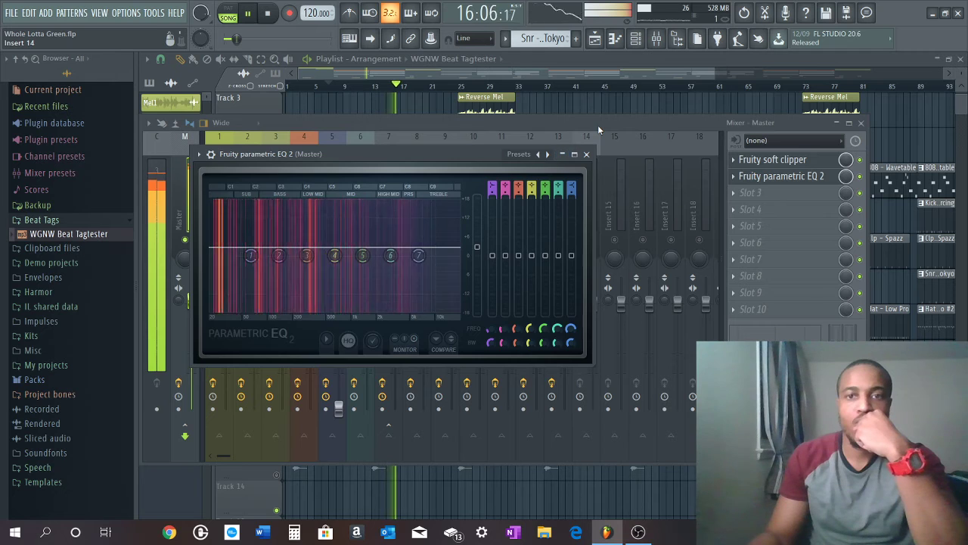
{"action": "left_click", "coordinate": [586, 153]}
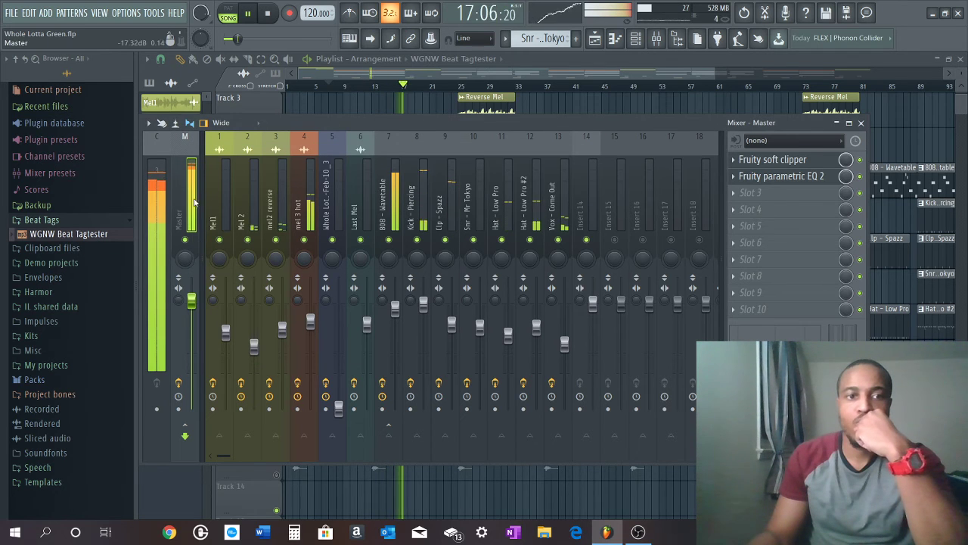
Set the Master soft clipper's post gain to 75% during playback
{"action": "left_click", "coordinate": [787, 160]}
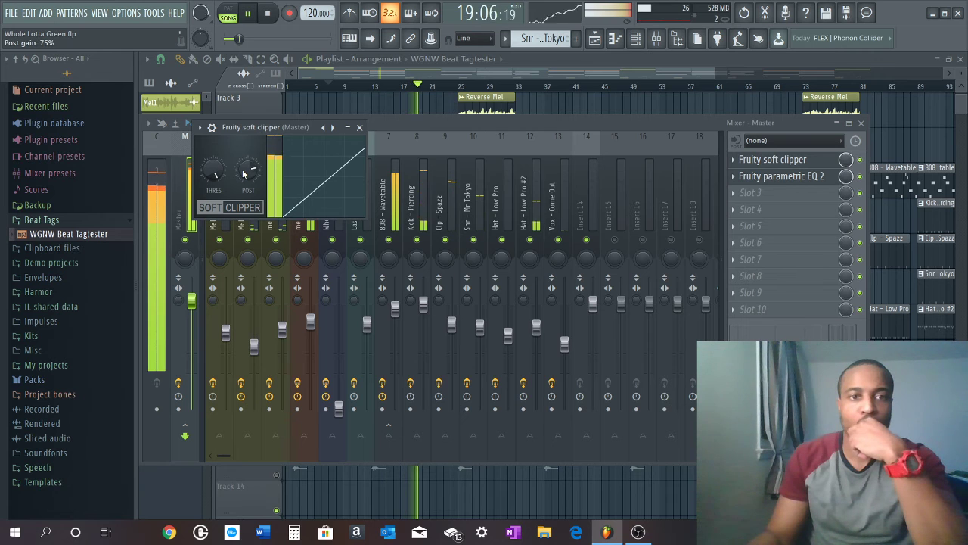
{"action": "scroll", "coordinate": [242, 173], "scroll_direction": "down", "scroll_amount": 2}
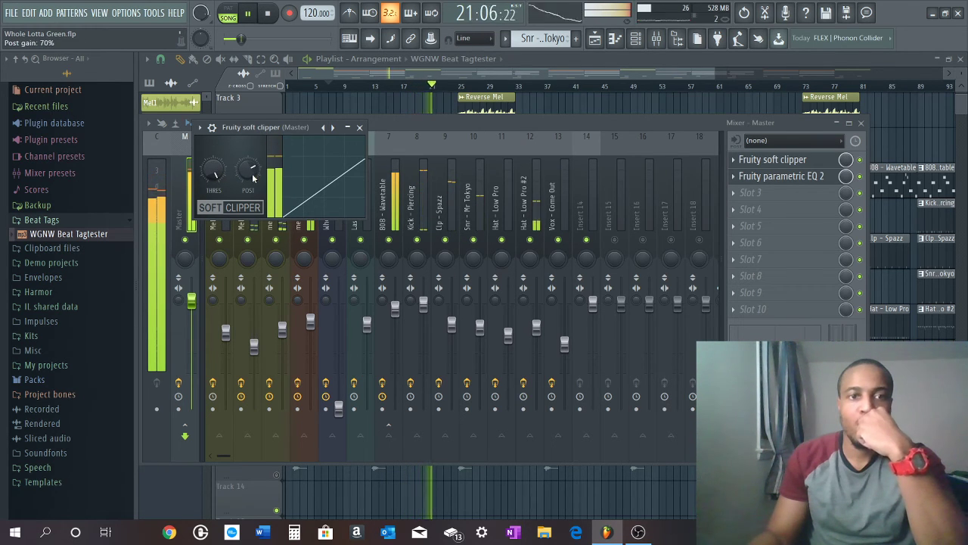
{"action": "scroll", "coordinate": [254, 178], "scroll_direction": "up", "scroll_amount": 1}
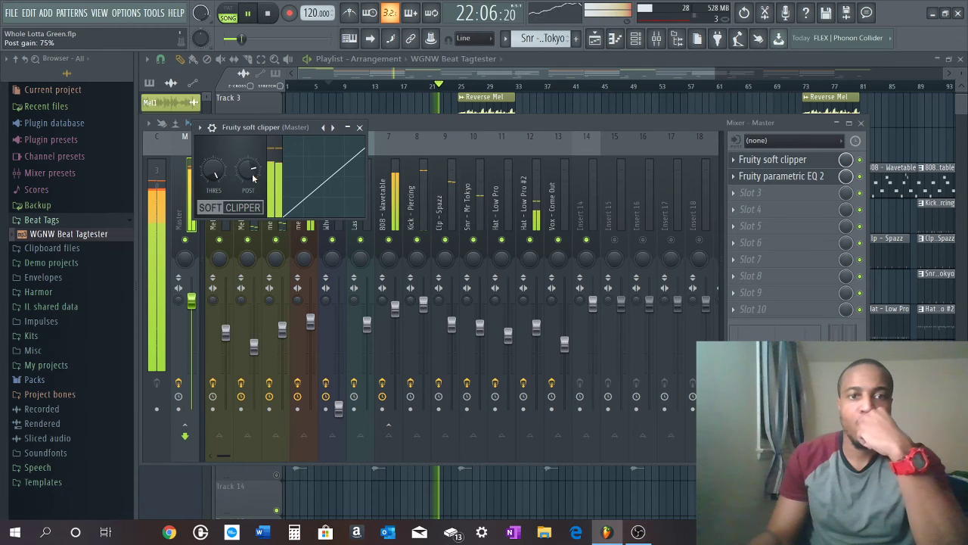
Adjust the gain of the Fruity Limiter on the 808 - Wavetable track and switch it to its LIMIT settings
{"action": "left_click", "coordinate": [393, 215]}
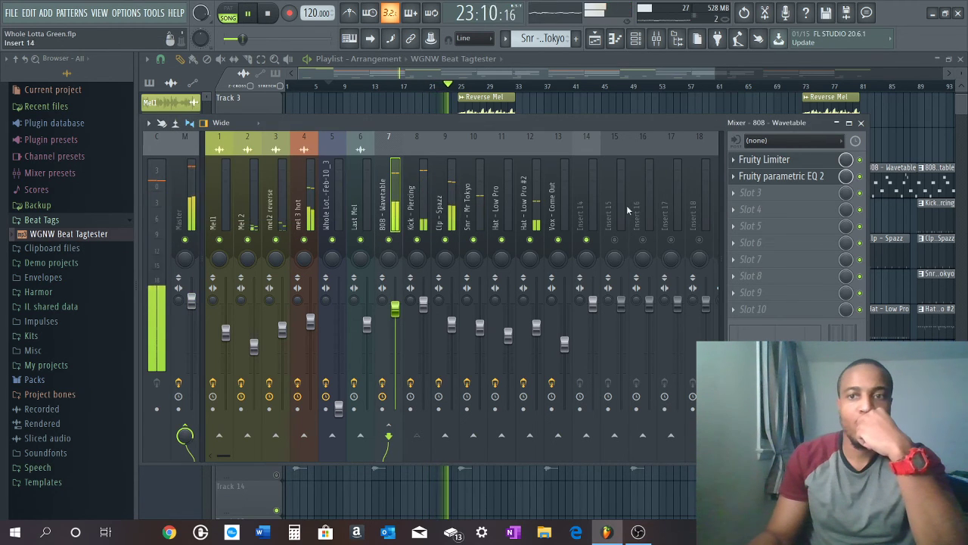
{"action": "left_click", "coordinate": [766, 159]}
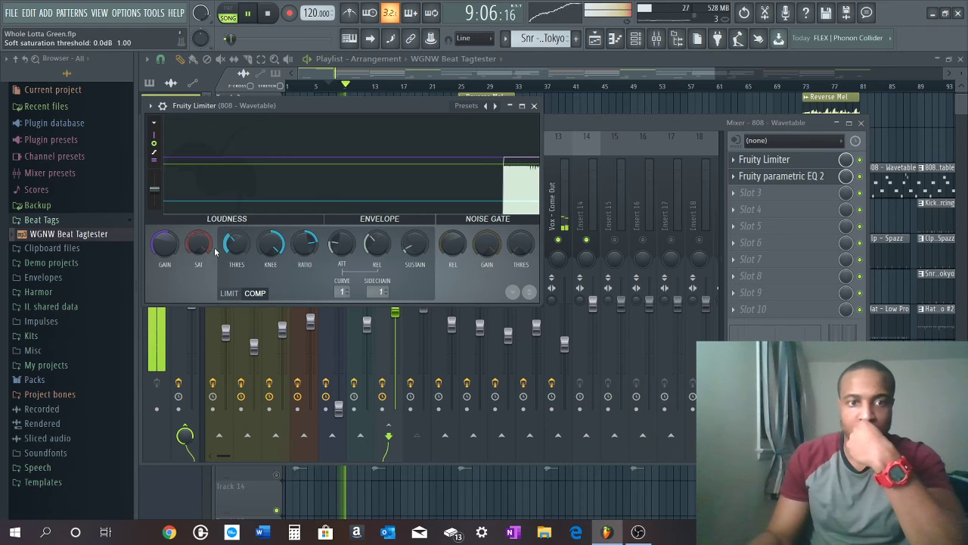
{"action": "scroll", "coordinate": [166, 242], "scroll_direction": "down", "scroll_amount": 2}
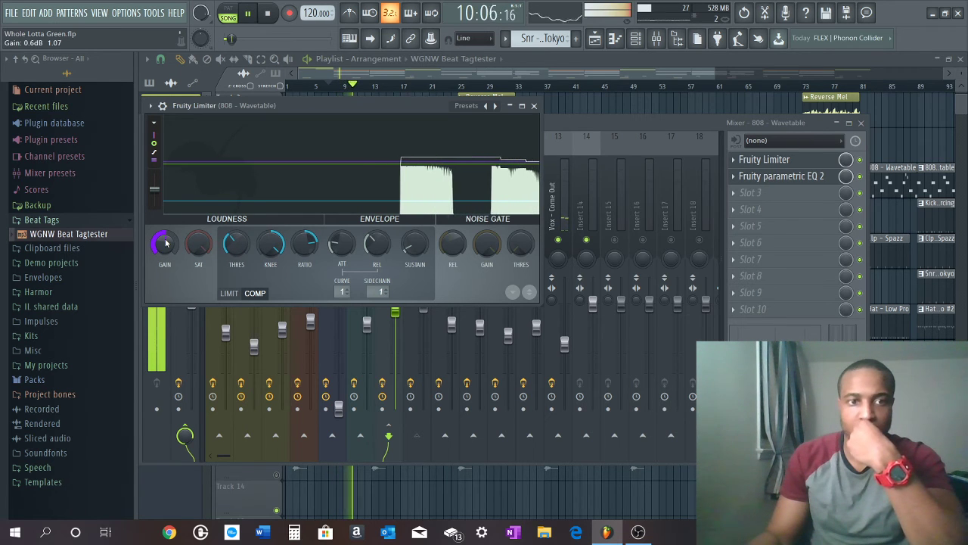
{"action": "left_click", "coordinate": [229, 293]}
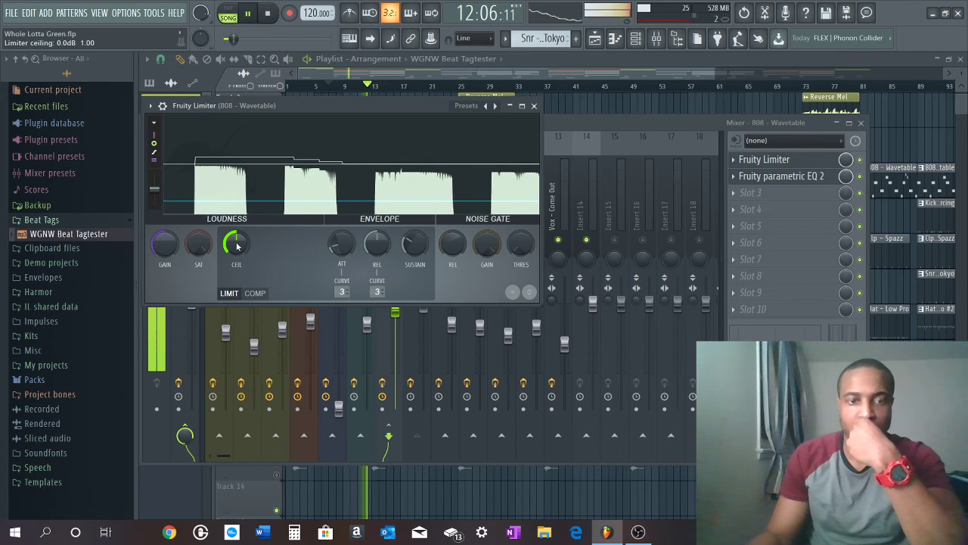
Lower the 808, Mel1 and mel 3 hot faders slightly, set Kick to -1.5 dB, raise Vox - Come Out slightly, and save the project
{"action": "left_click", "coordinate": [603, 125]}
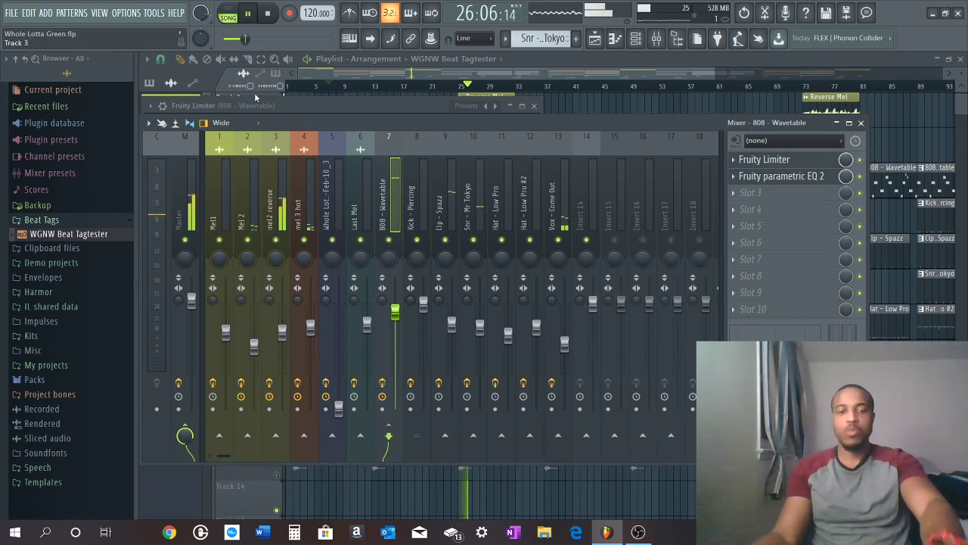
{"action": "key", "text": "space"}
{"action": "key", "text": "space"}
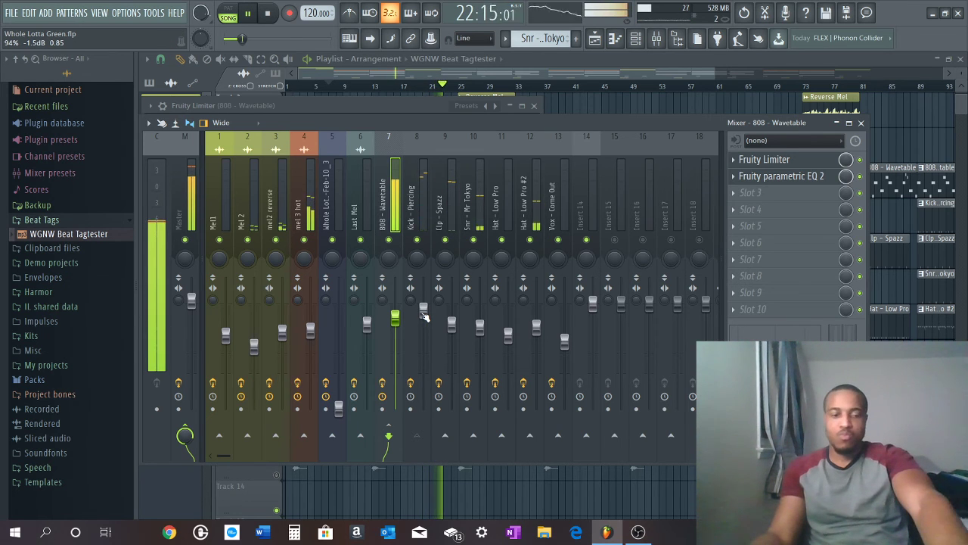
{"action": "key", "text": "ctrl+s"}
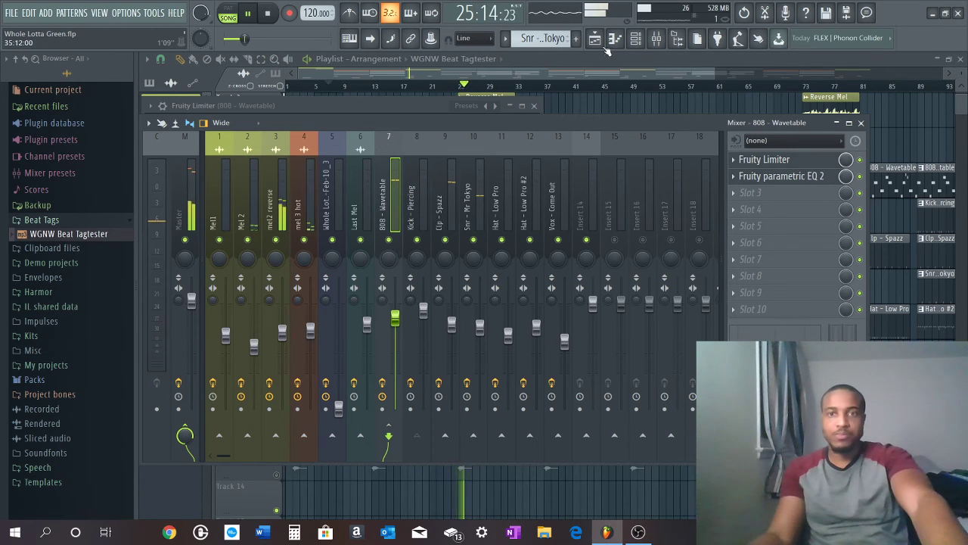
Open the channel rack and set its channel filter to All
{"action": "left_click", "coordinate": [635, 37]}
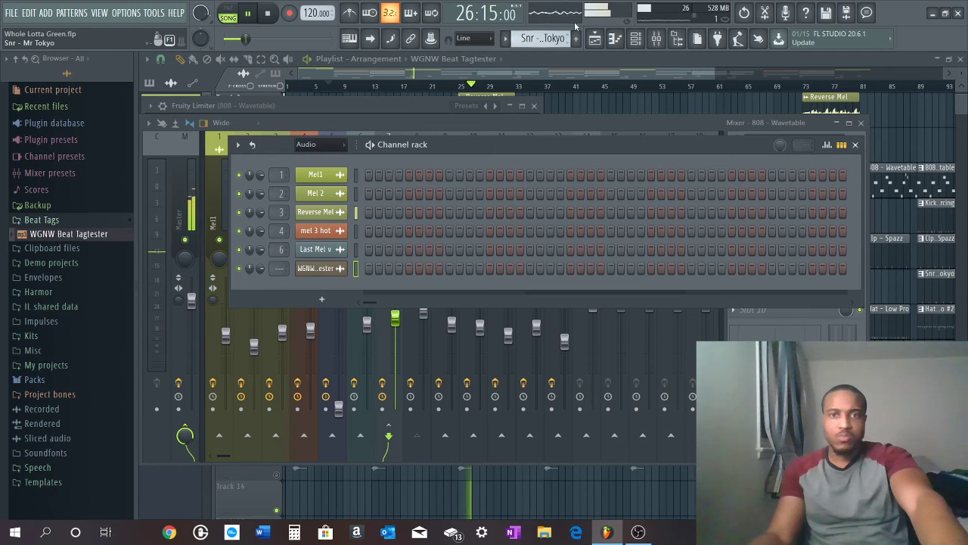
{"action": "left_click", "coordinate": [306, 144]}
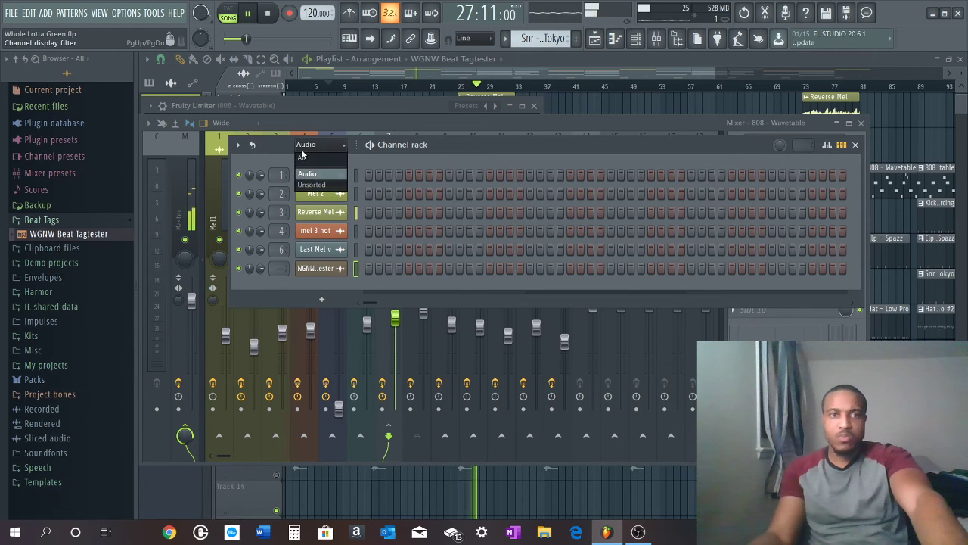
{"action": "left_click", "coordinate": [314, 158]}
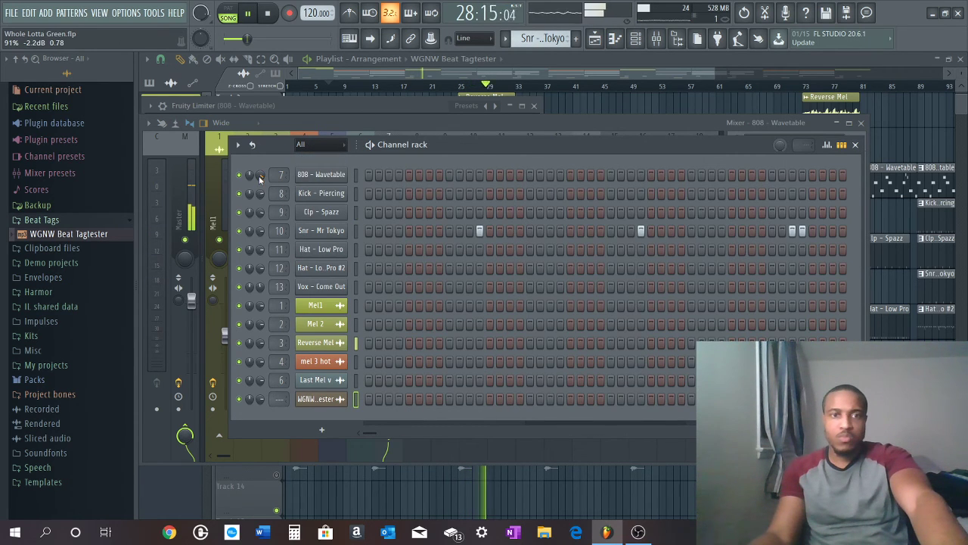
Raise the Last Mel mixer fader slightly during playback and save the project
{"action": "left_click", "coordinate": [540, 73]}
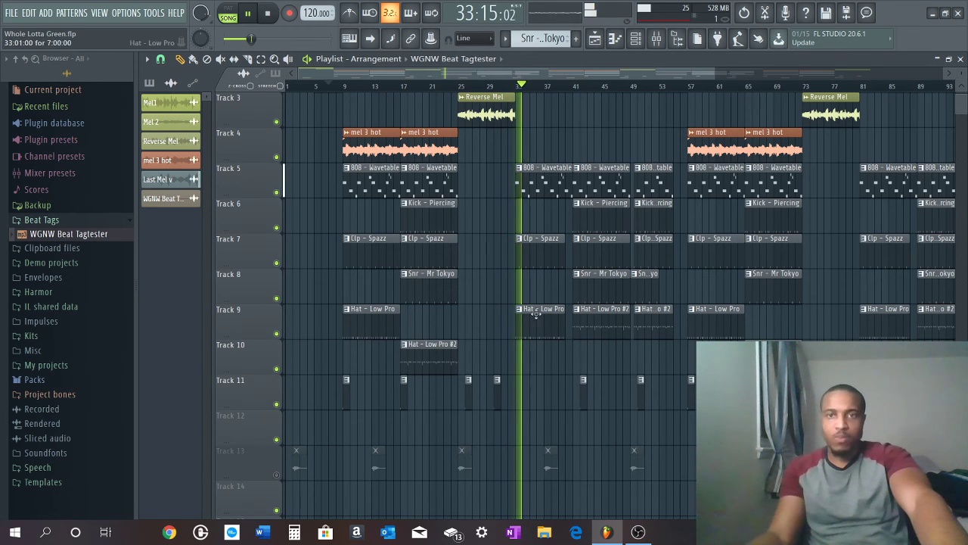
{"action": "left_click", "coordinate": [635, 39]}
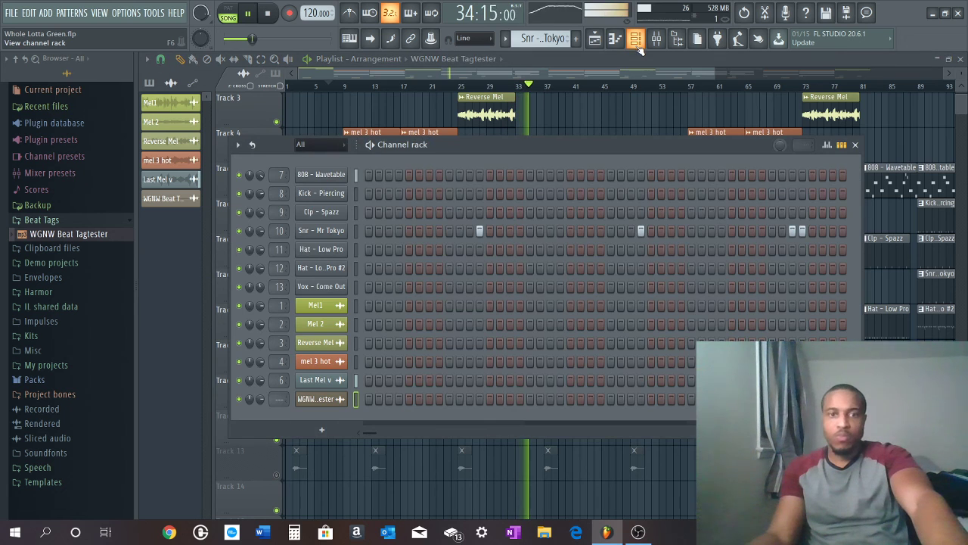
{"action": "left_click", "coordinate": [615, 39]}
{"action": "left_click", "coordinate": [636, 39]}
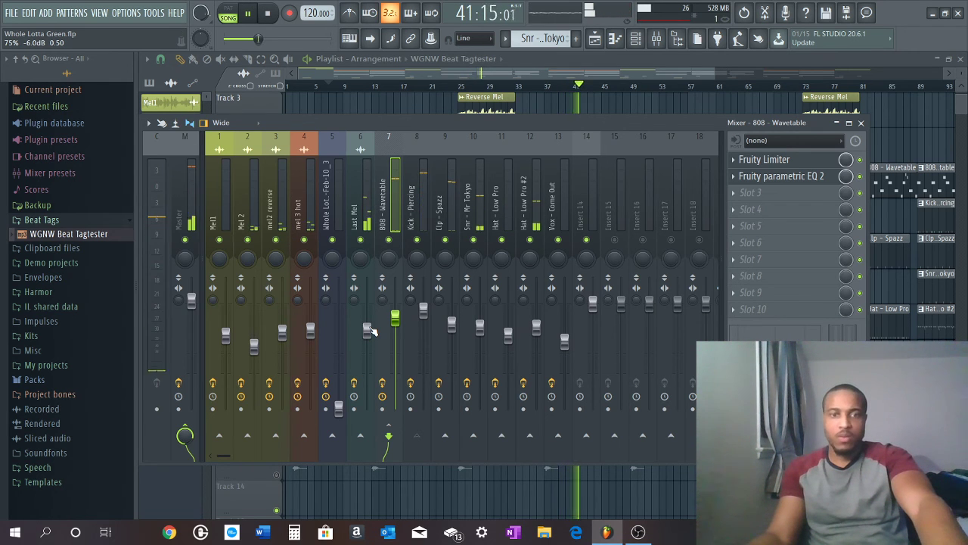
{"action": "key", "text": "ctrl+s"}
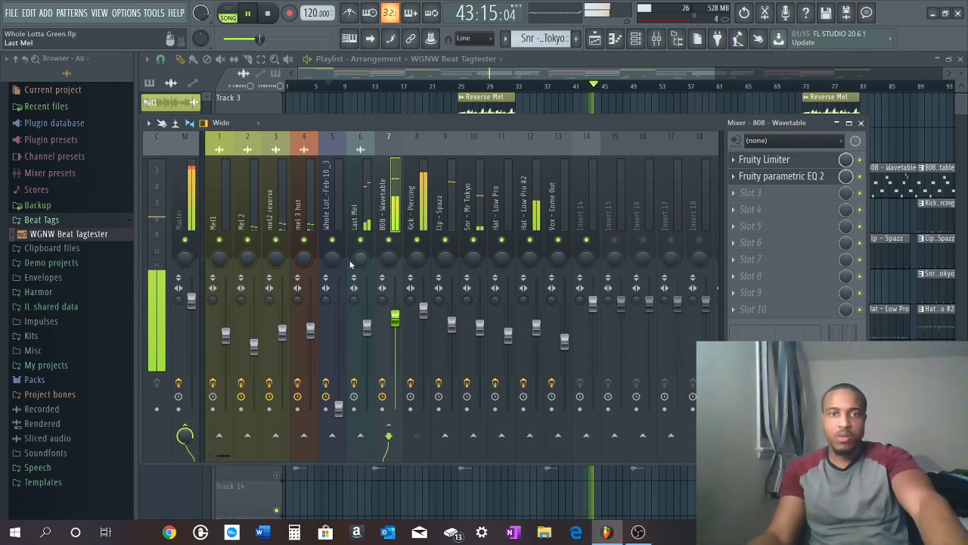
Replay the song from the start, lower the Mel1 fader slightly and raise the Vox - Come Out fader to 70% (-7.3 dB)
{"action": "key", "text": "space"}
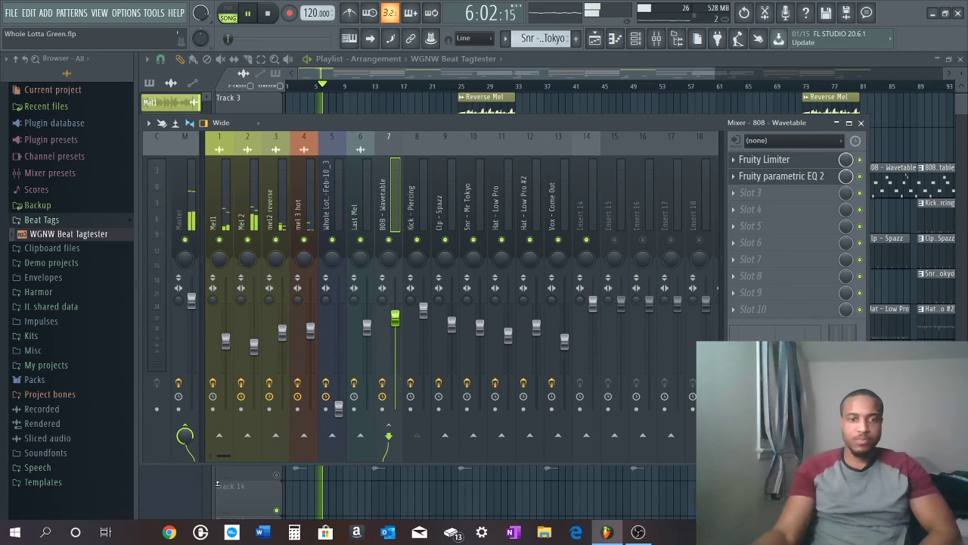
{"action": "left_click", "coordinate": [277, 476]}
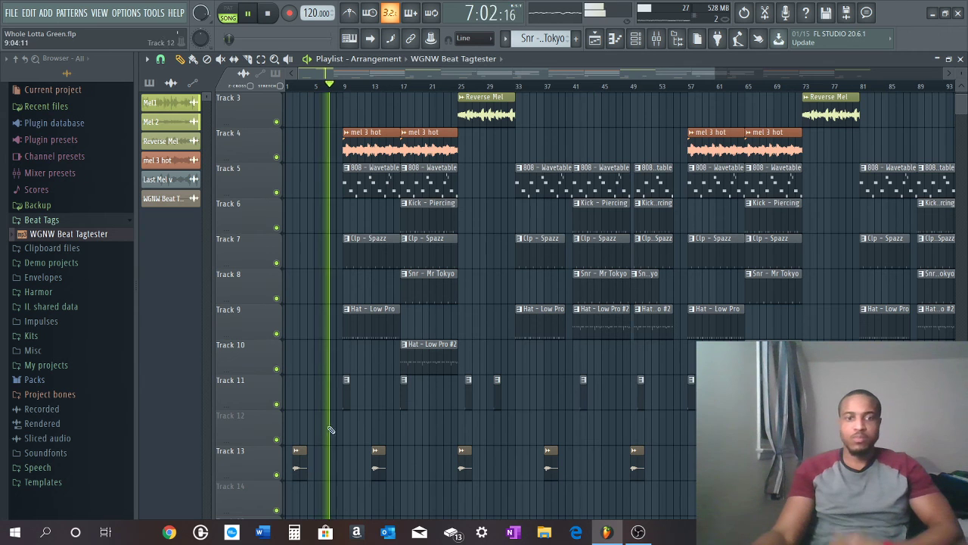
{"action": "left_click", "coordinate": [277, 474]}
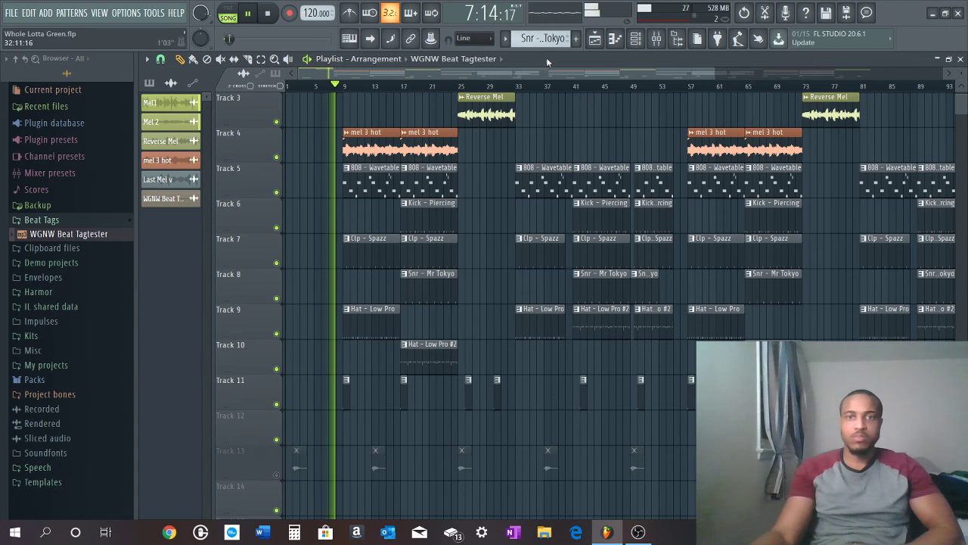
{"action": "left_click", "coordinate": [656, 42]}
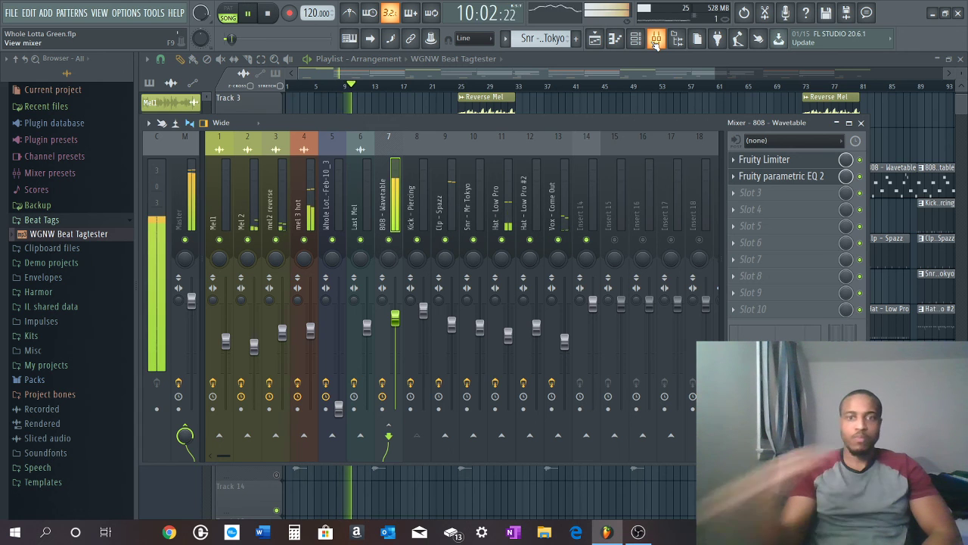
{"action": "scroll", "coordinate": [573, 343], "scroll_direction": "up", "scroll_amount": 2}
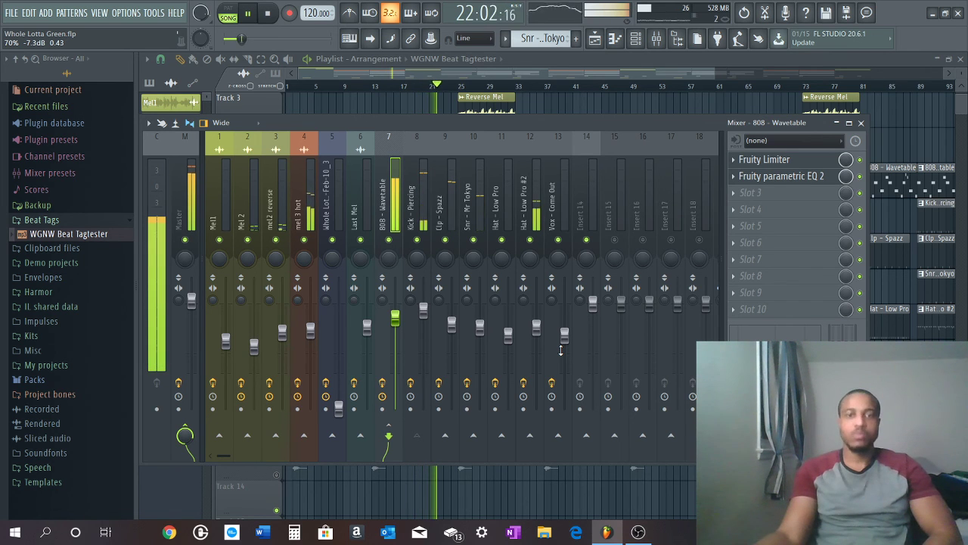
Review the full arrangement in the playlist while the song plays
{"action": "left_click", "coordinate": [558, 68]}
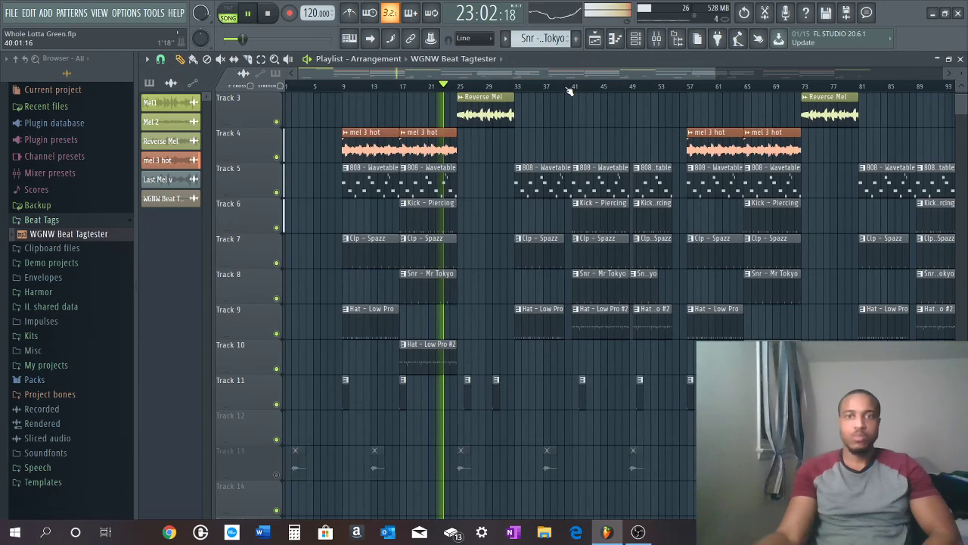
{"action": "scroll", "coordinate": [569, 89], "scroll_direction": "down", "scroll_amount": 2}
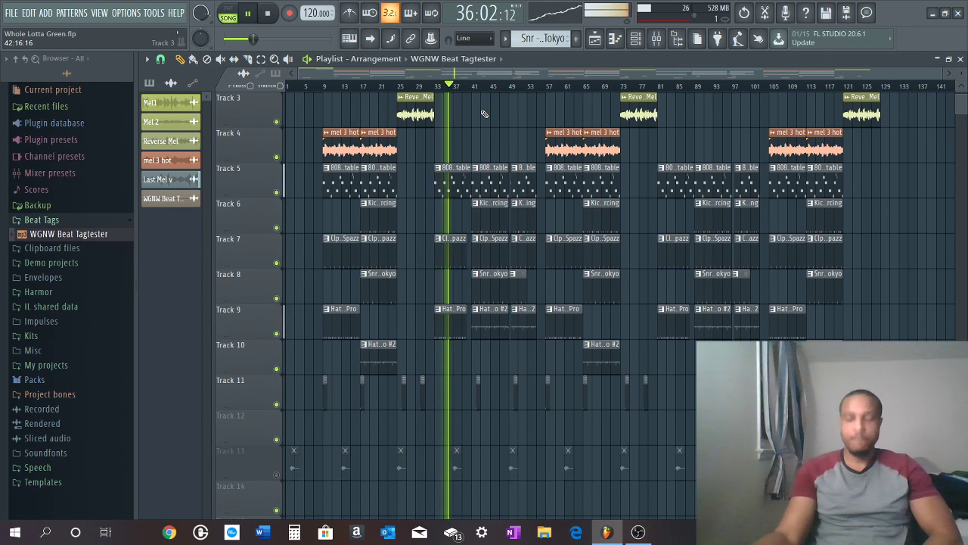
{"action": "left_click", "coordinate": [639, 535]}
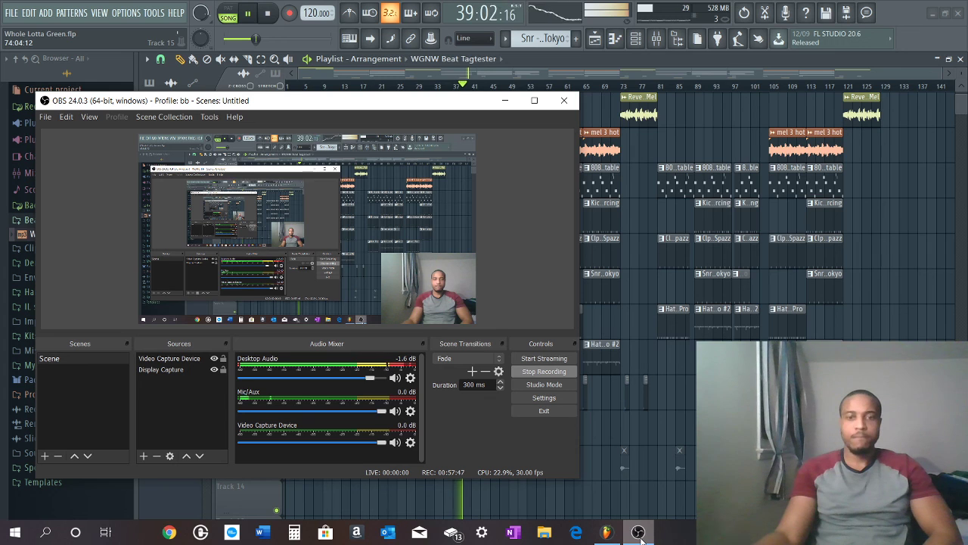
{"action": "left_click", "coordinate": [639, 534]}
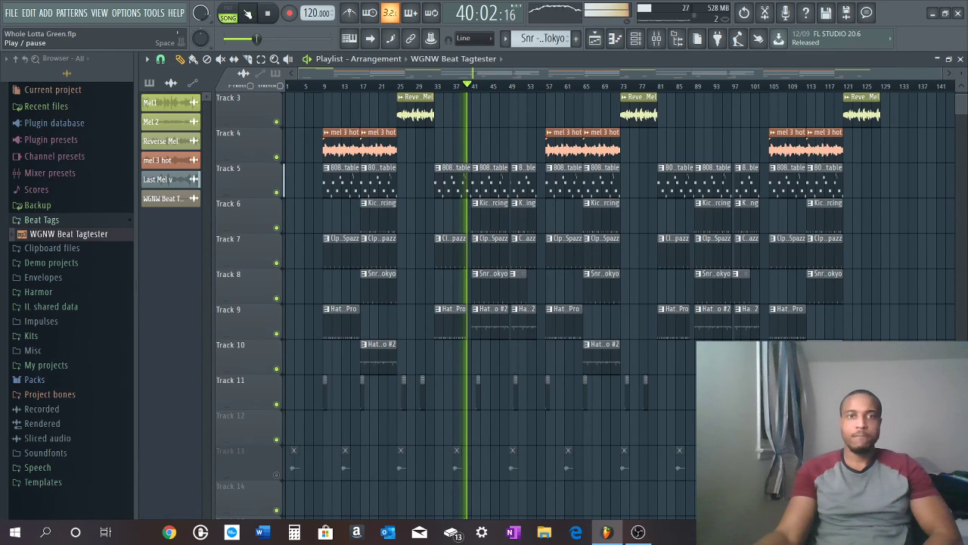
Stop the song's playback and switch to OBS
{"action": "left_click", "coordinate": [268, 13]}
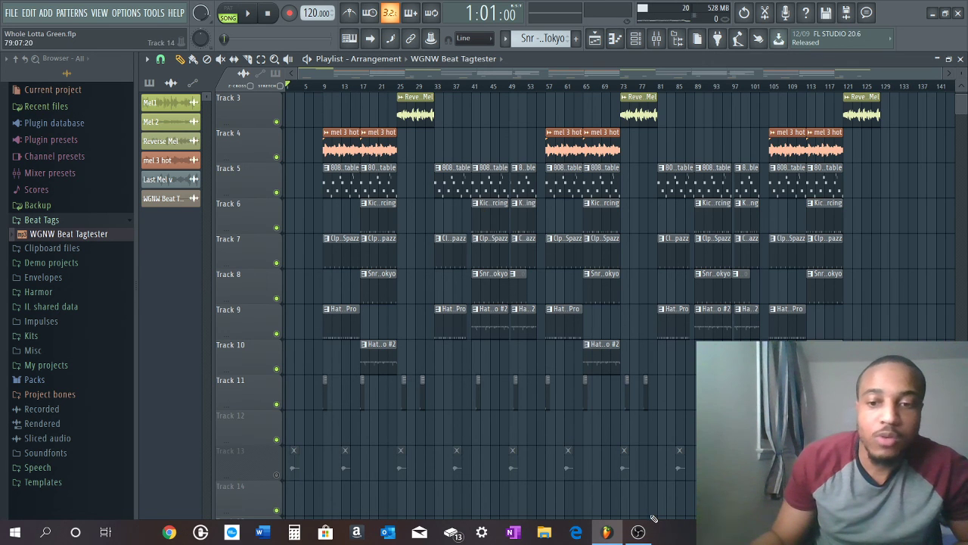
{"action": "mouse_move", "coordinate": [636, 531]}
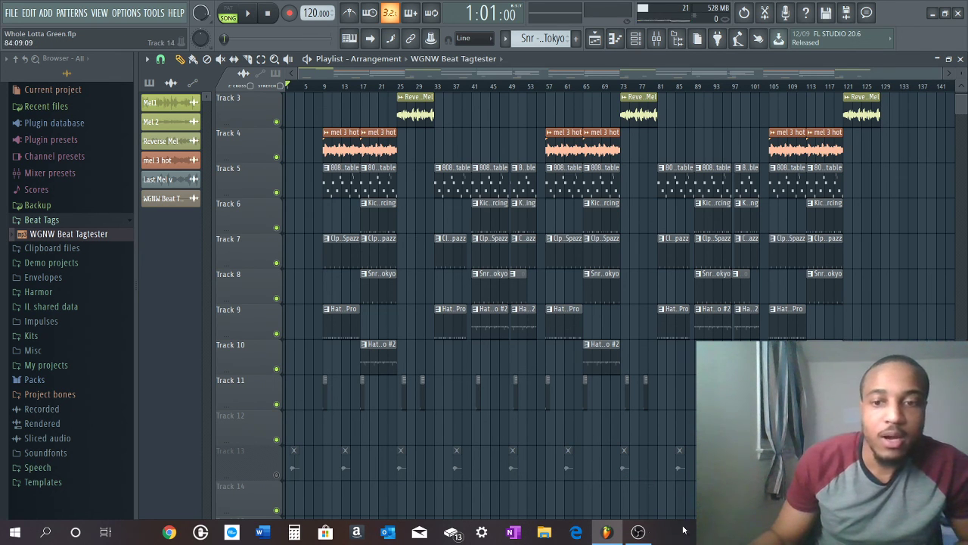
{"action": "left_click", "coordinate": [639, 533]}
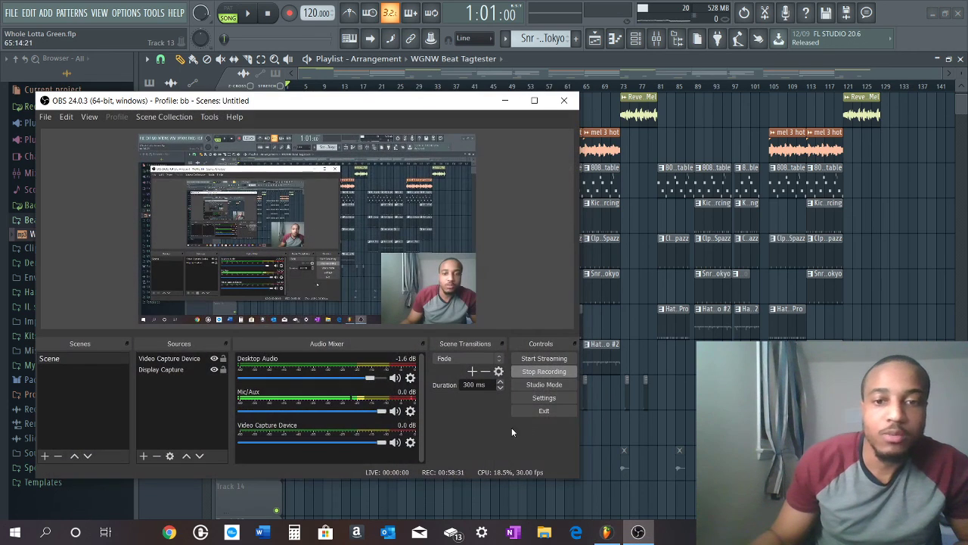